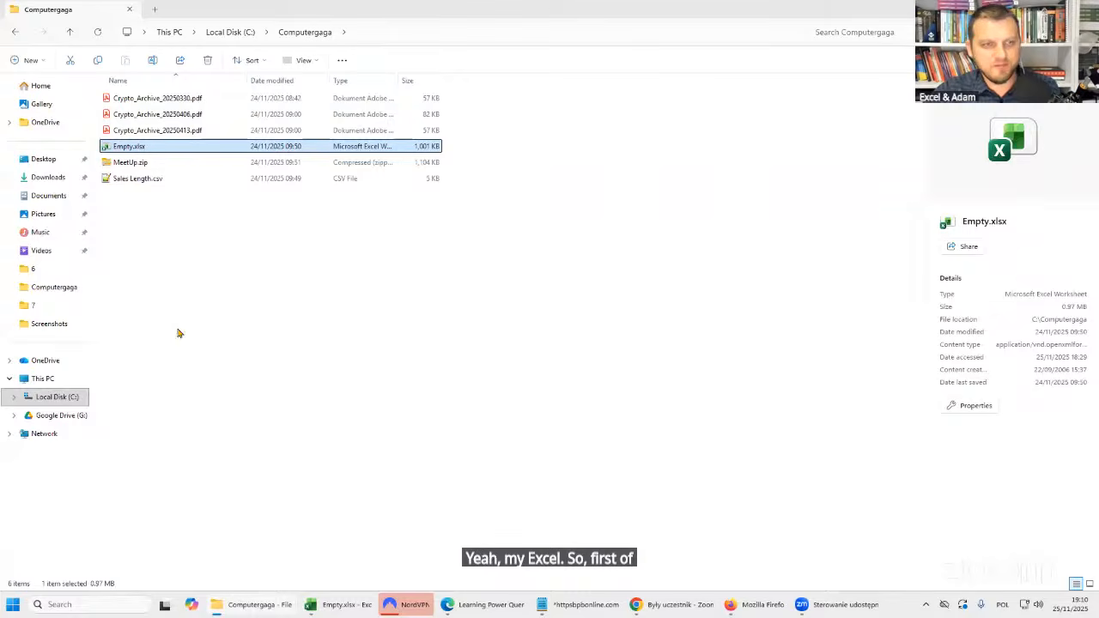
Look over the PDF files, Empty.xlsx and Sales Length.csv in the Computergaga folder.
click(317, 167)
click(190, 99)
click(189, 134)
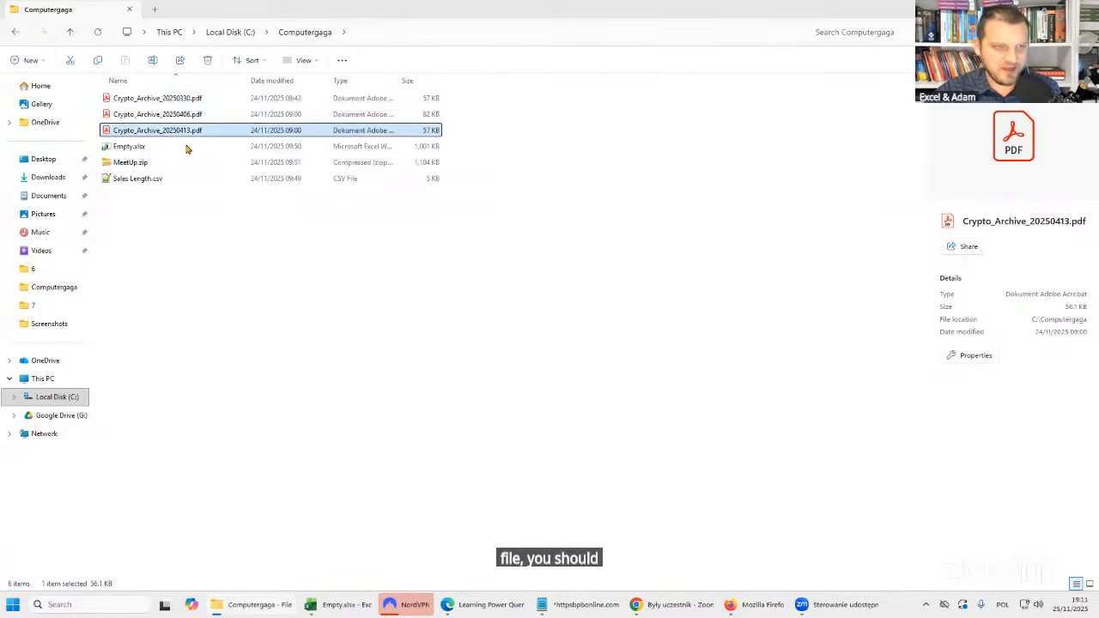
click(137, 148)
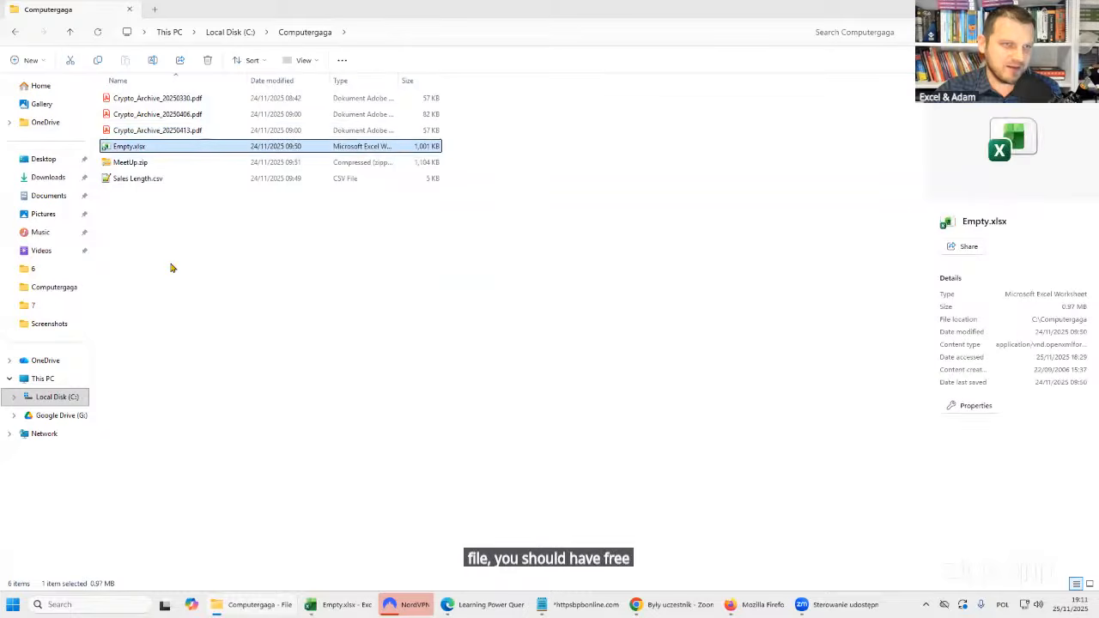
click(152, 181)
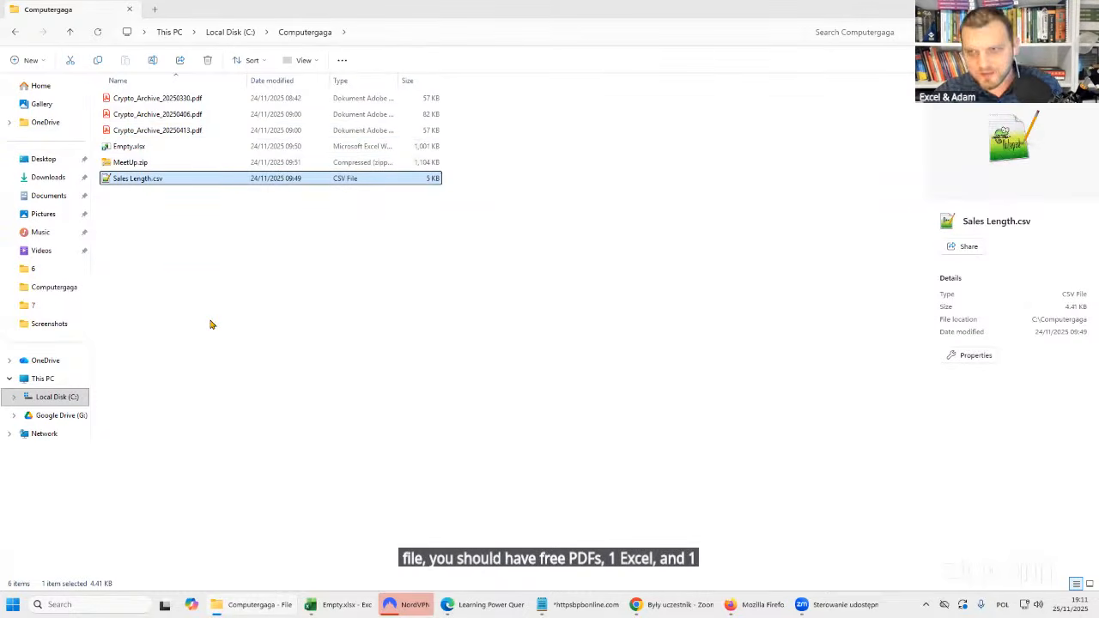
Open Empty.xlsx and view the course and book links on the PL and ENG sheets.
double_click(122, 148)
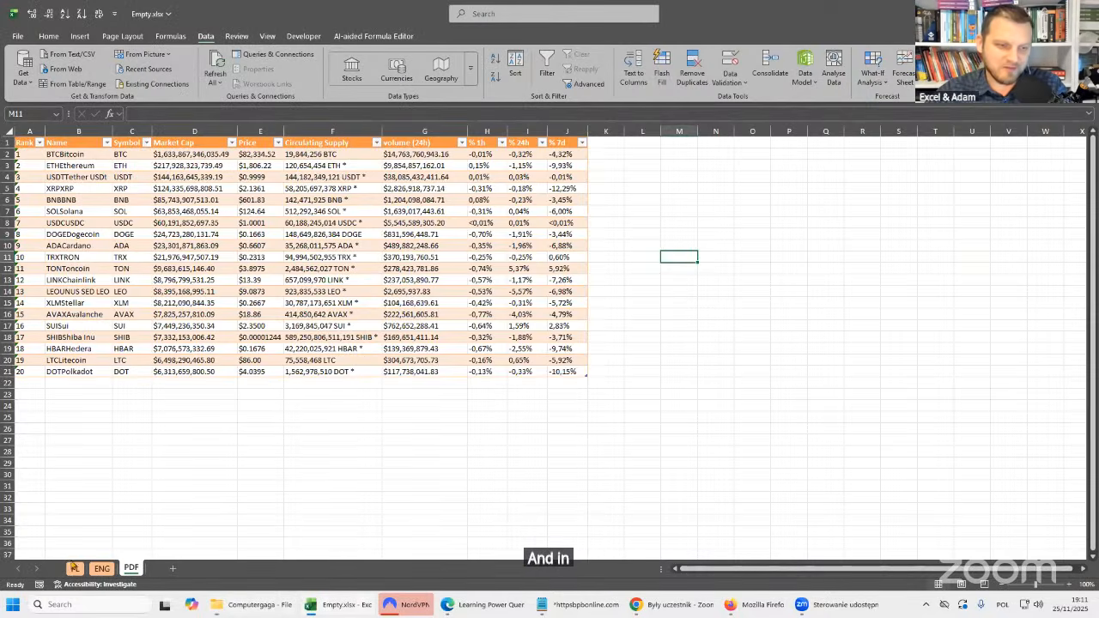
click(74, 569)
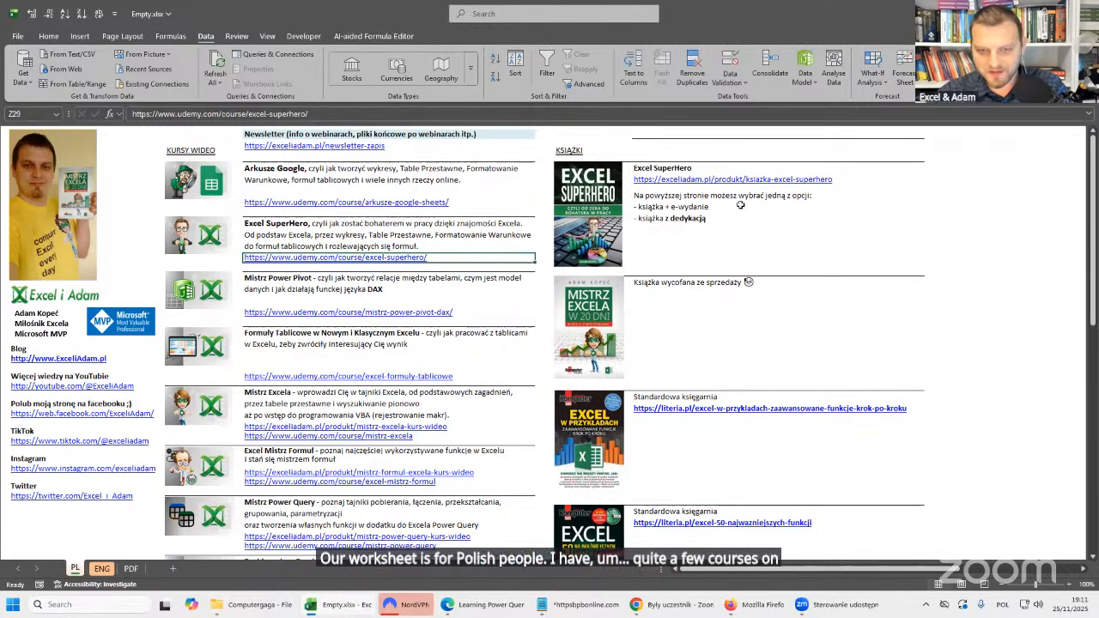
click(100, 568)
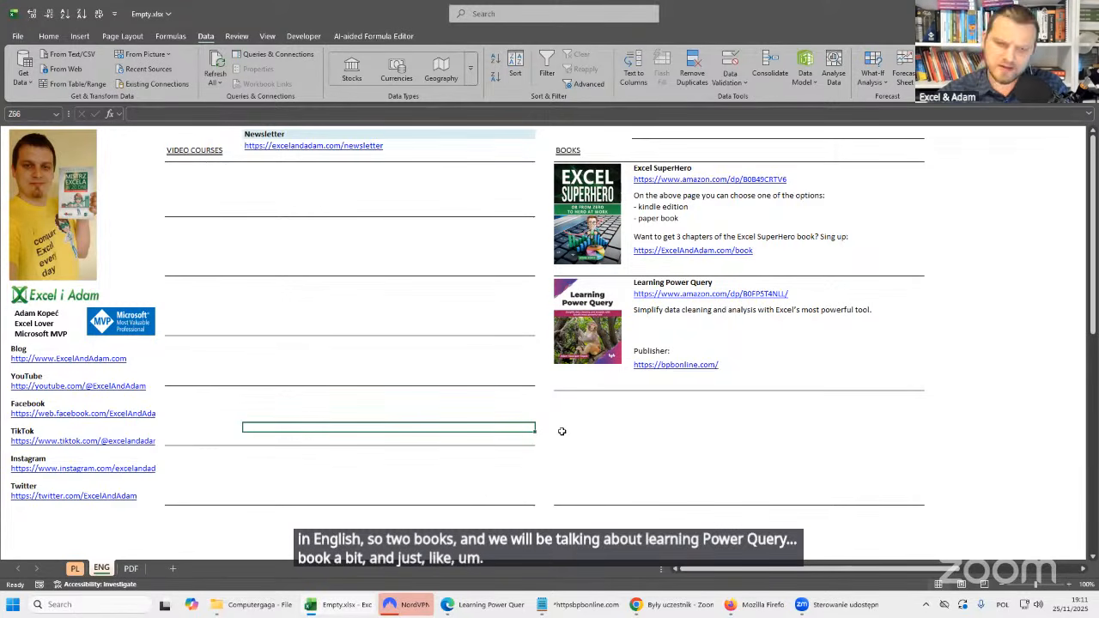
Switch to the browser, add the ePub edition of Learning Power Query to the cart and proceed to checkout.
click(499, 608)
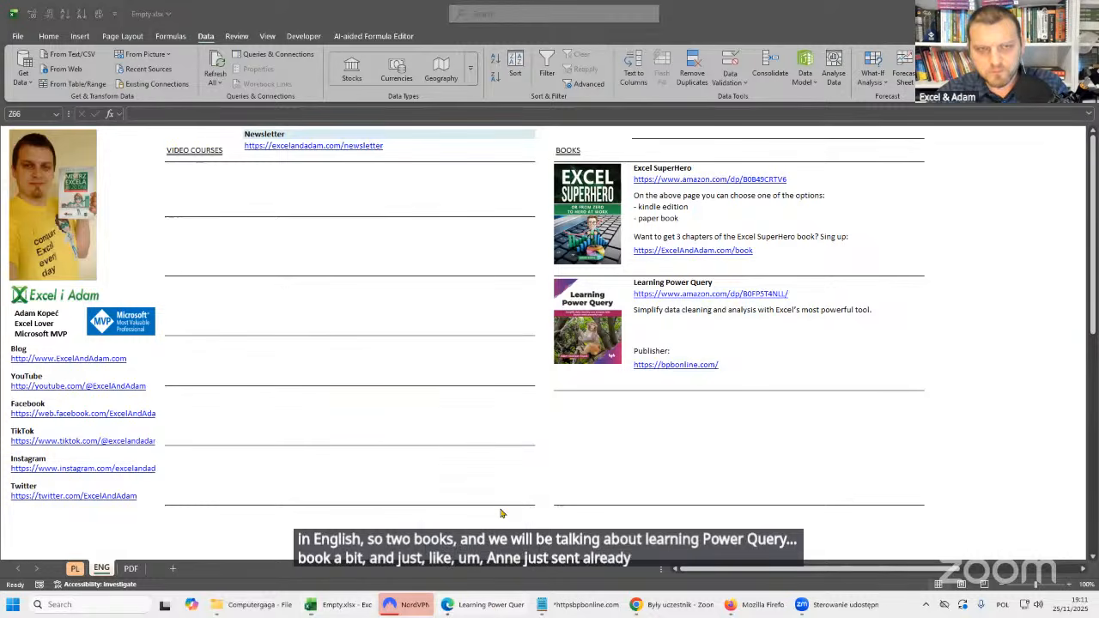
click(485, 604)
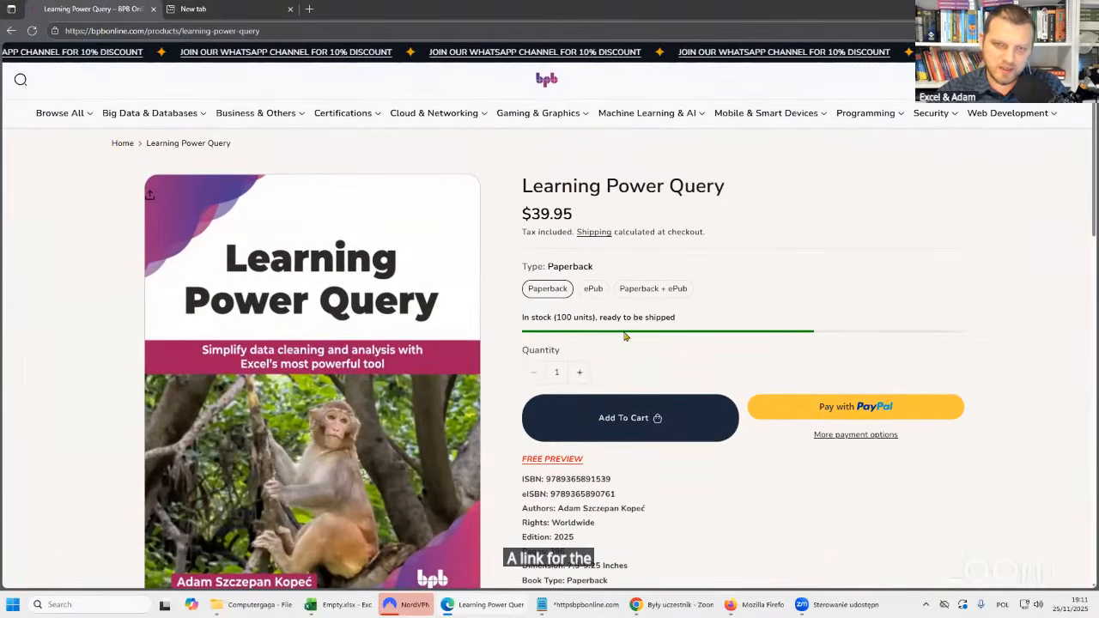
click(593, 291)
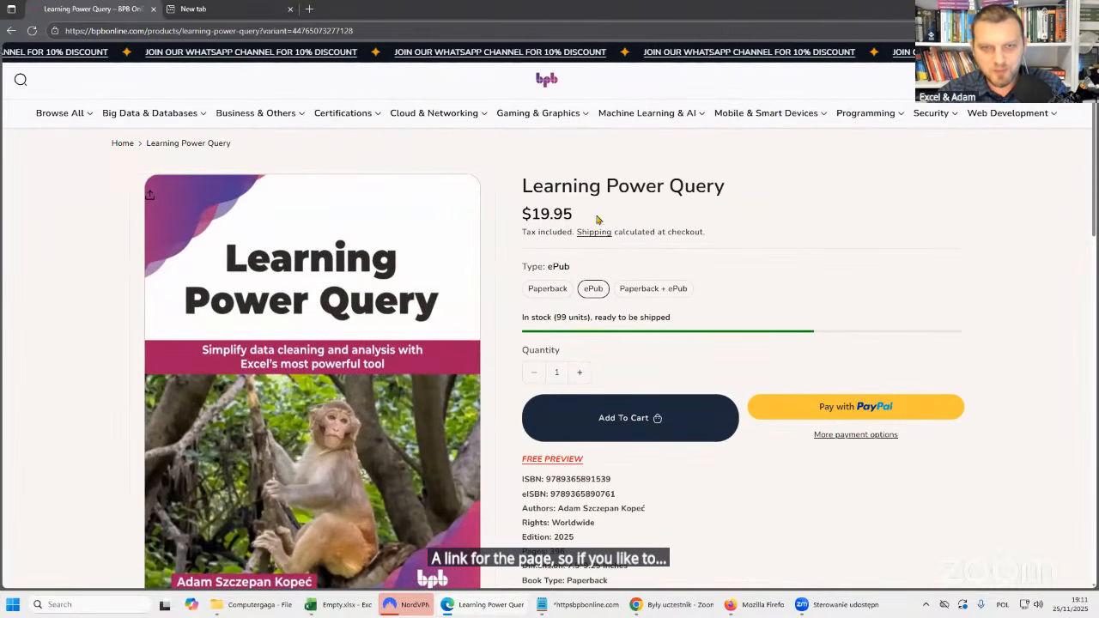
click(618, 434)
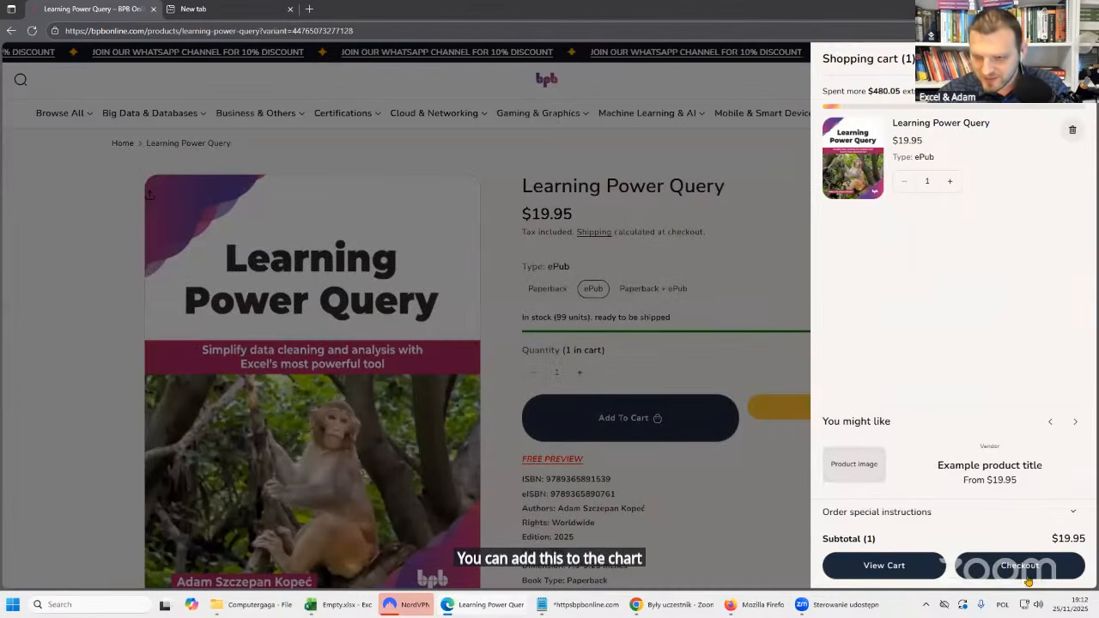
click(1026, 568)
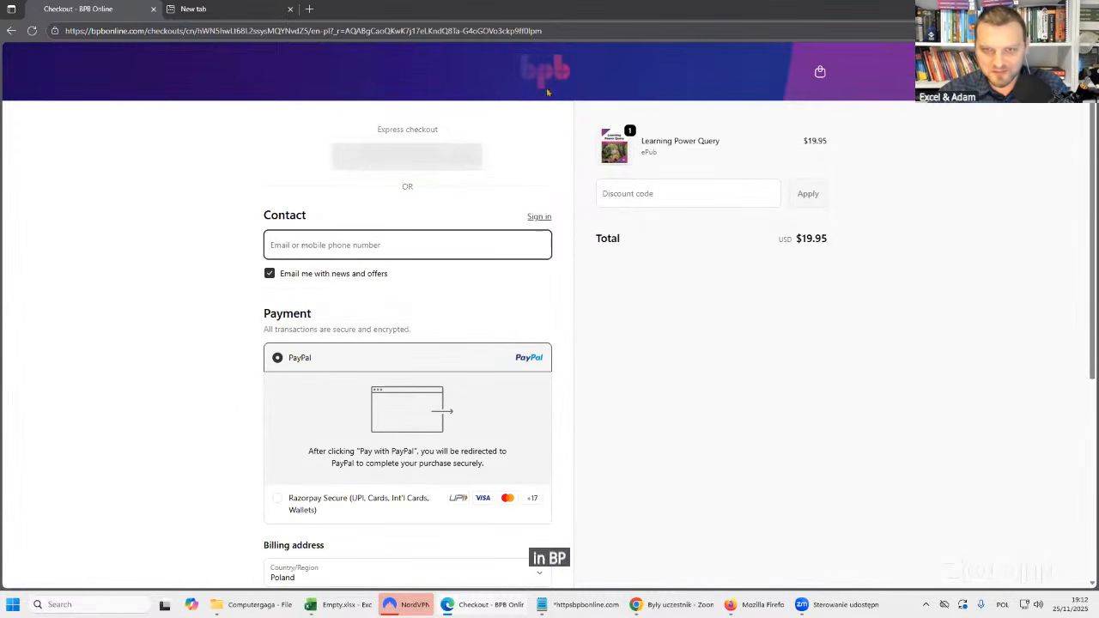
Apply the discount code LearnPQ to the order on the checkout page.
click(653, 194)
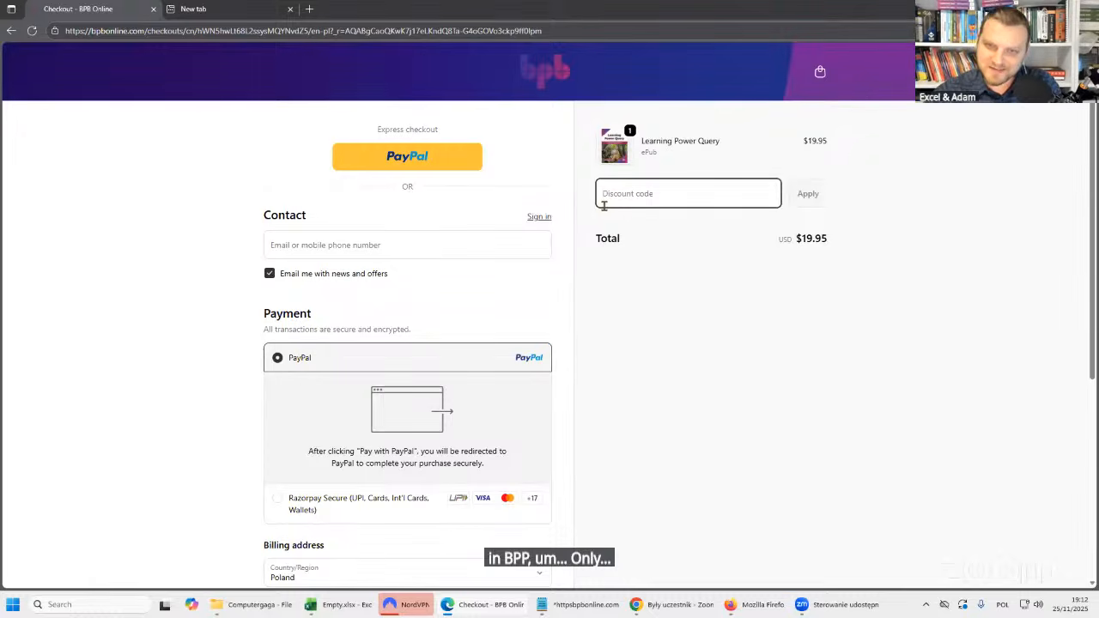
text(Le)
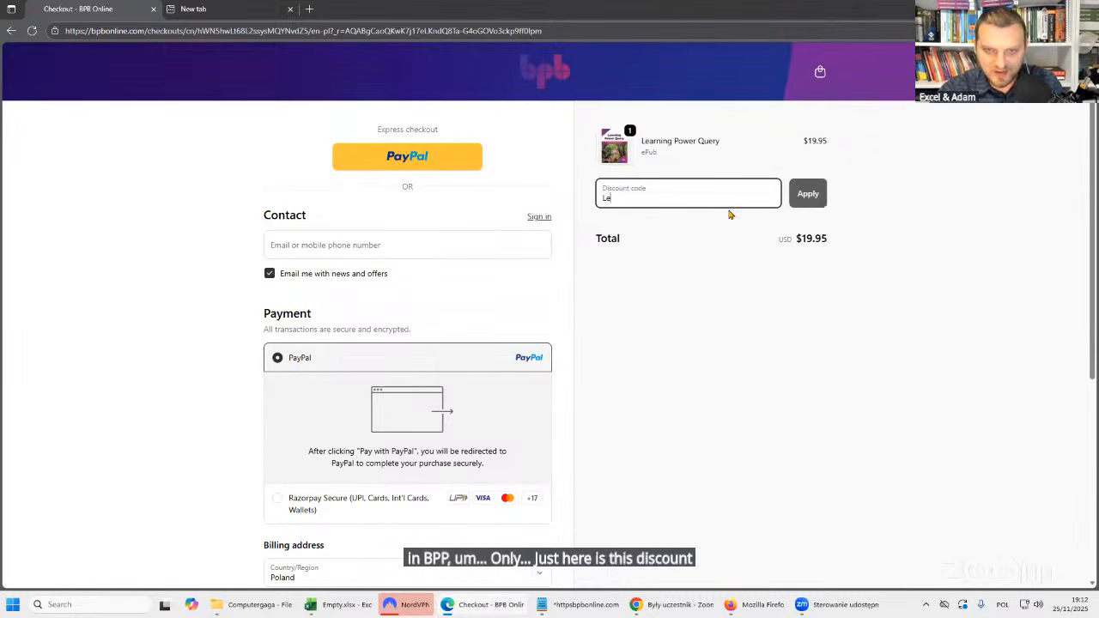
text(arnPQ)
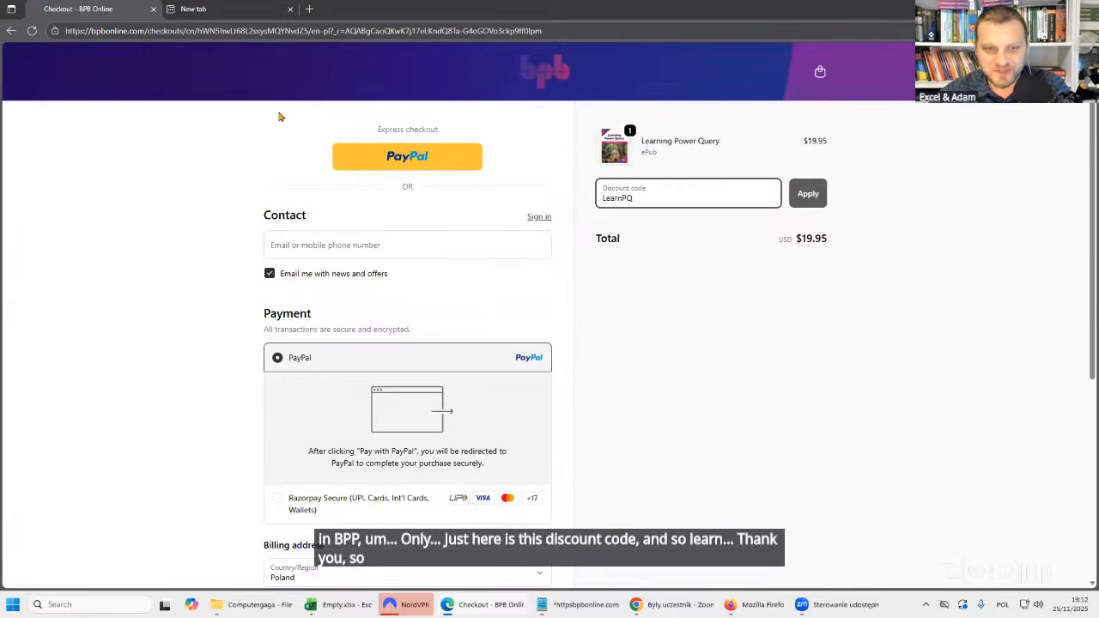
click(811, 203)
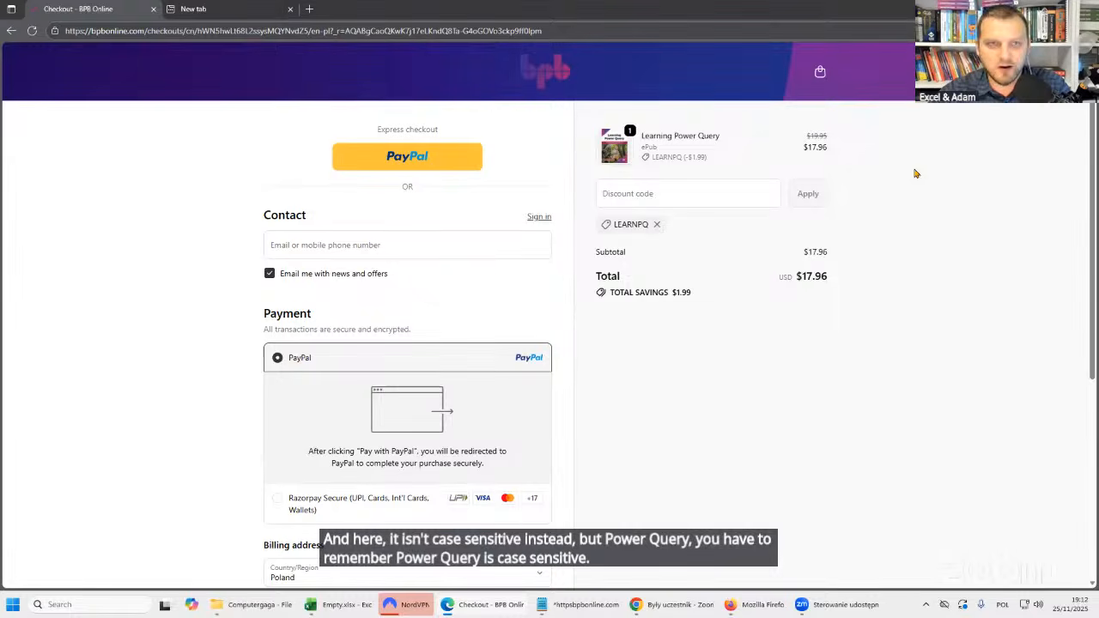
Return to the Empty.xlsx workbook in Excel and autofit the Name column of the crypto table on the PDF sheet.
key(alt+Tab)
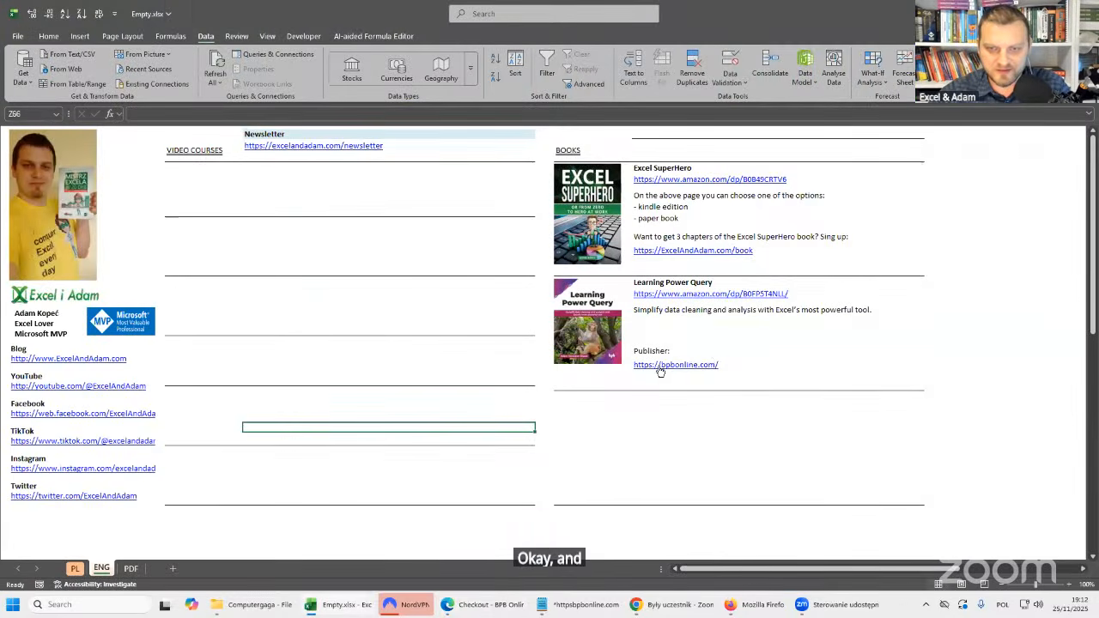
click(697, 352)
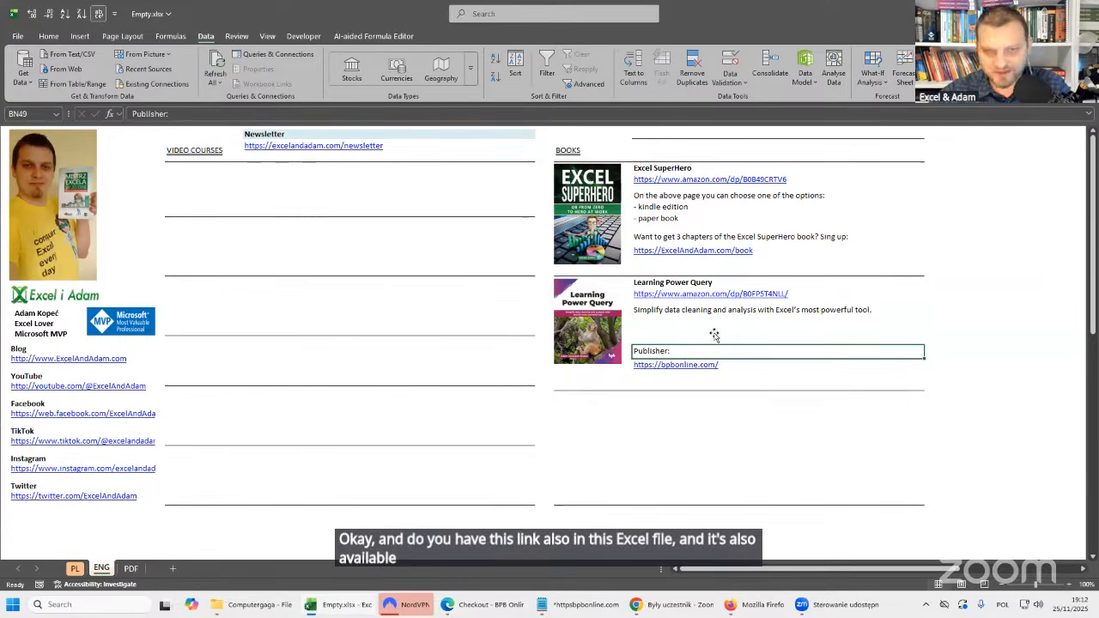
click(130, 568)
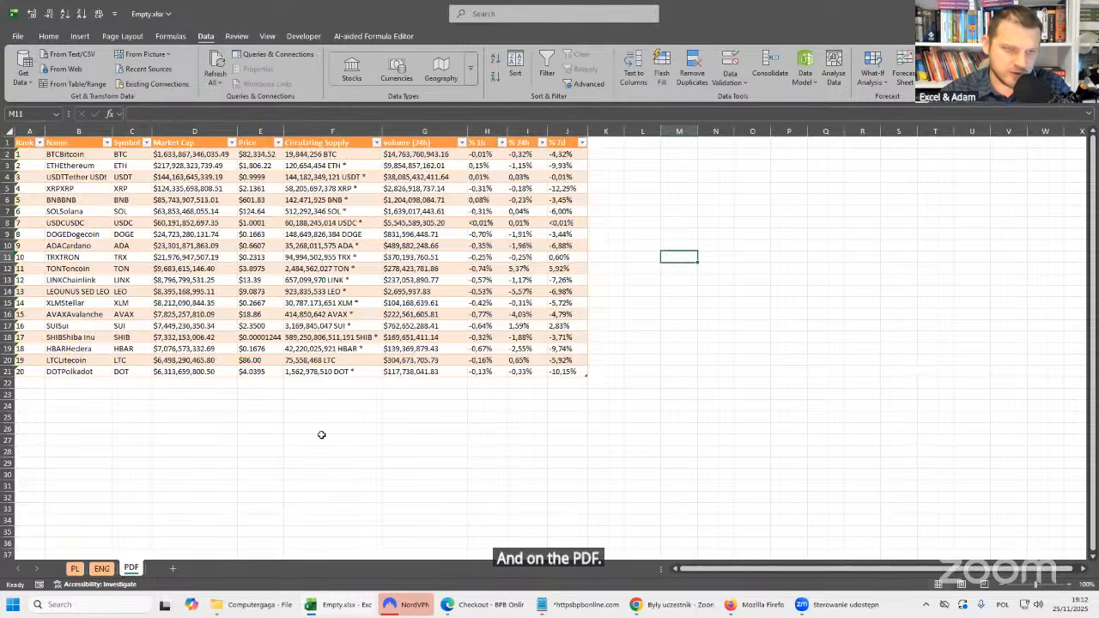
click(292, 203)
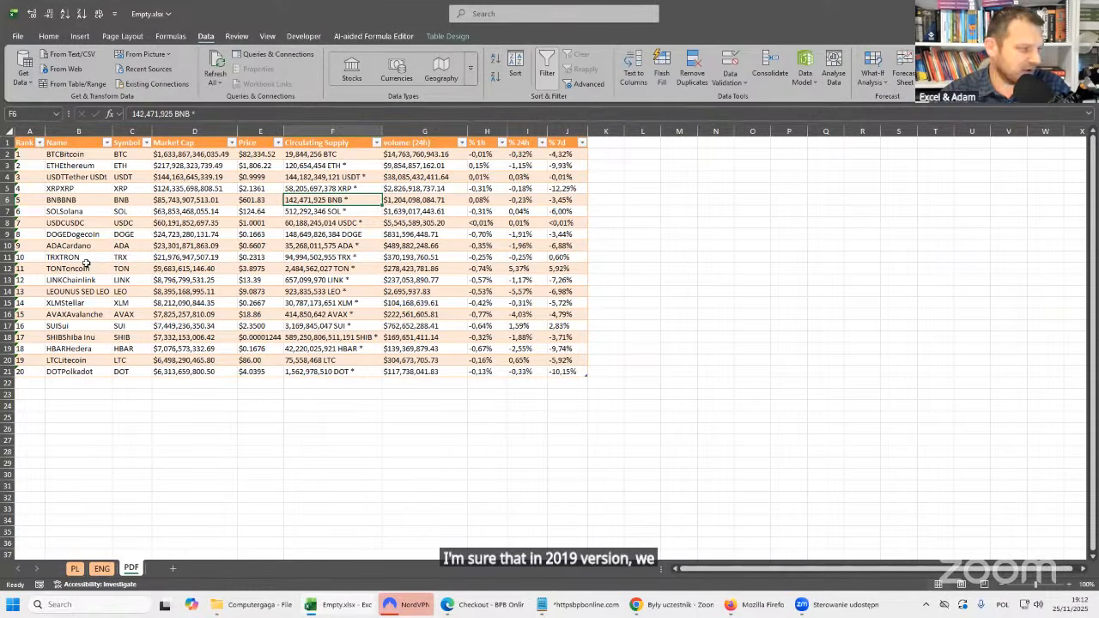
click(334, 222)
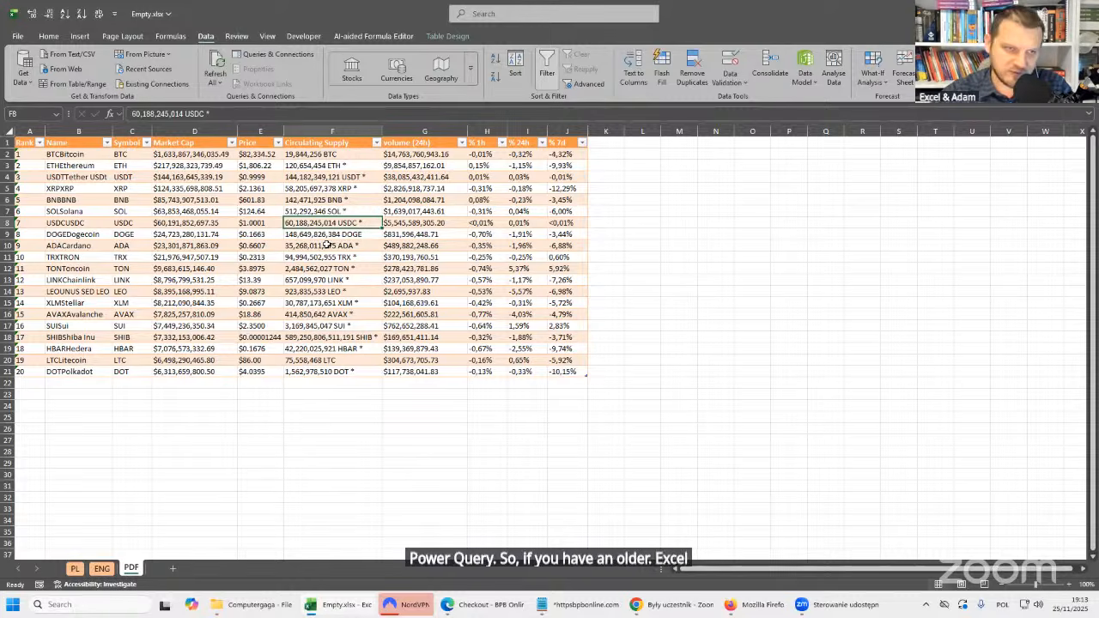
double_click(112, 130)
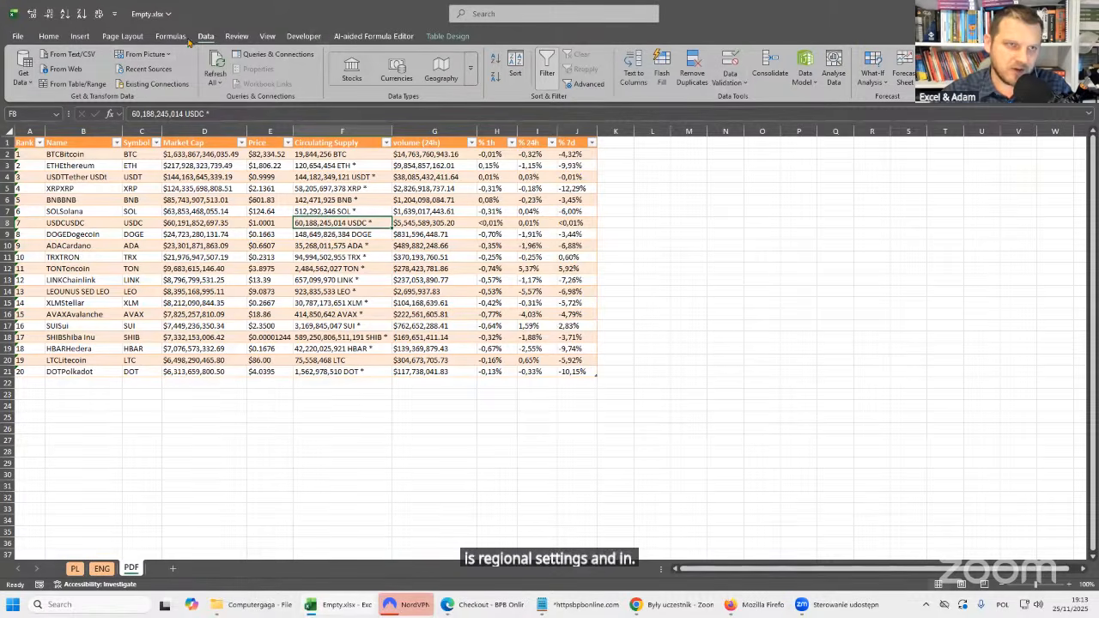
click(25, 82)
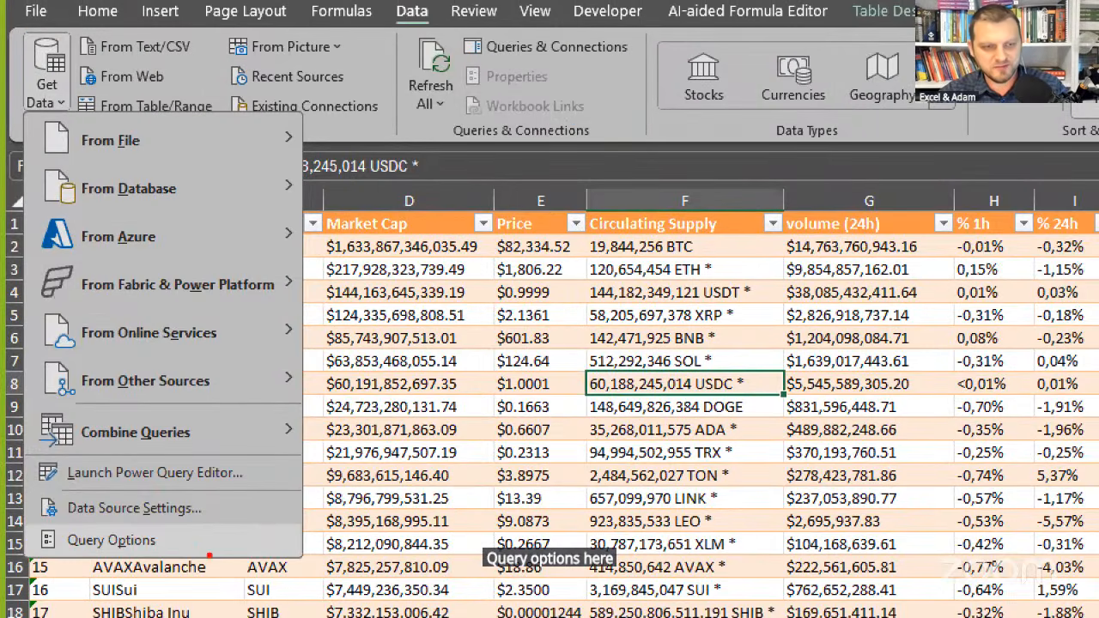
drag(168, 524, 255, 541)
key(Escape)
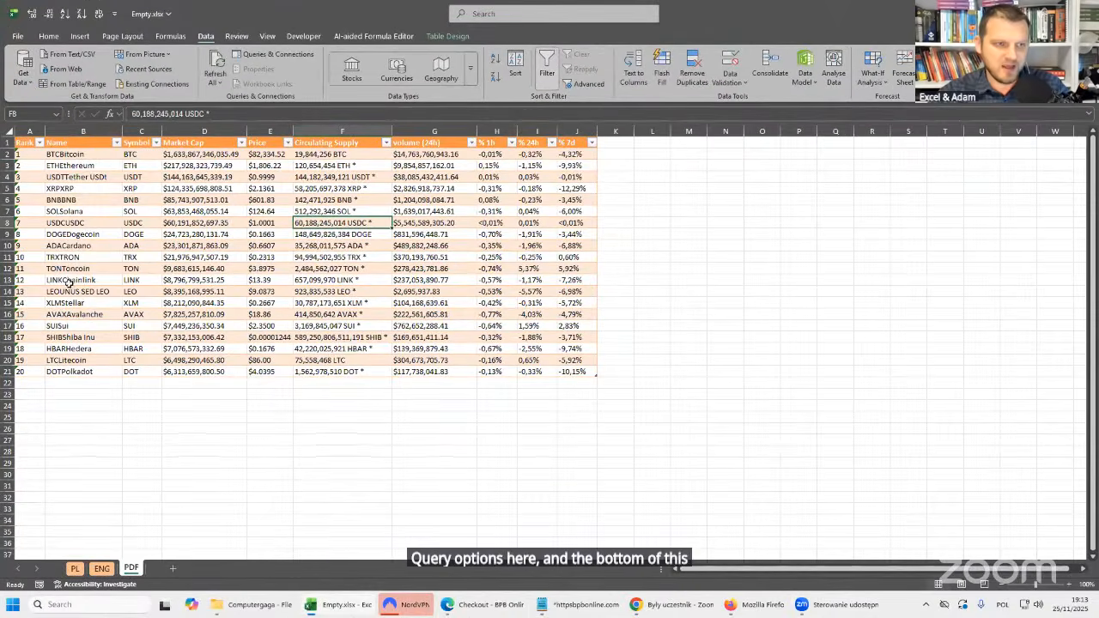
Check the current workbook's regional settings in Query Options and leave the dialog without making changes.
click(32, 87)
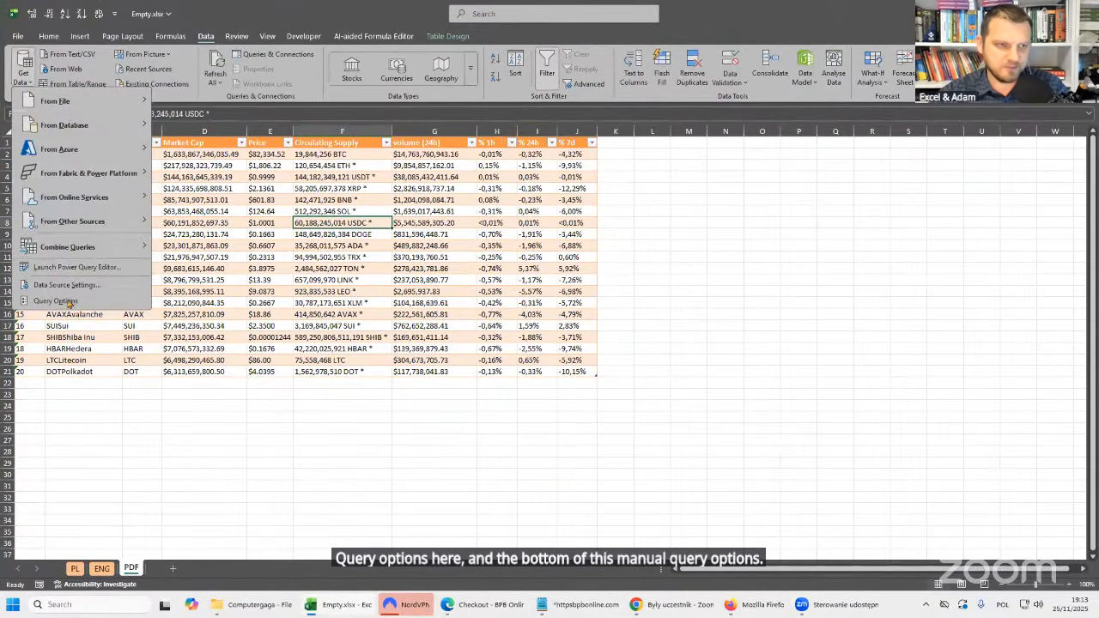
click(71, 305)
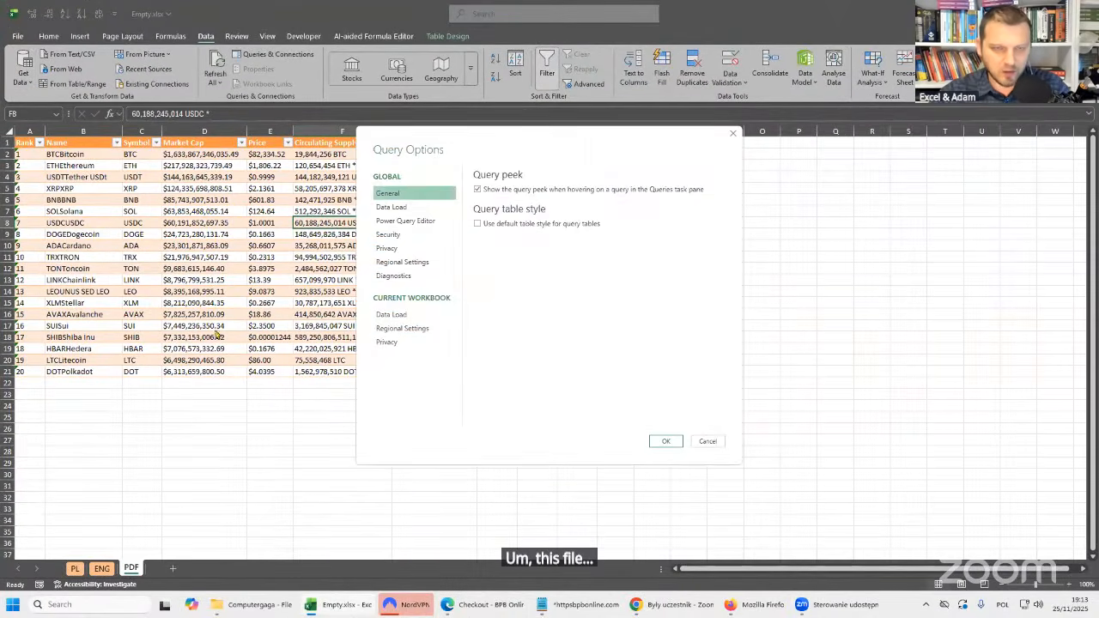
click(404, 329)
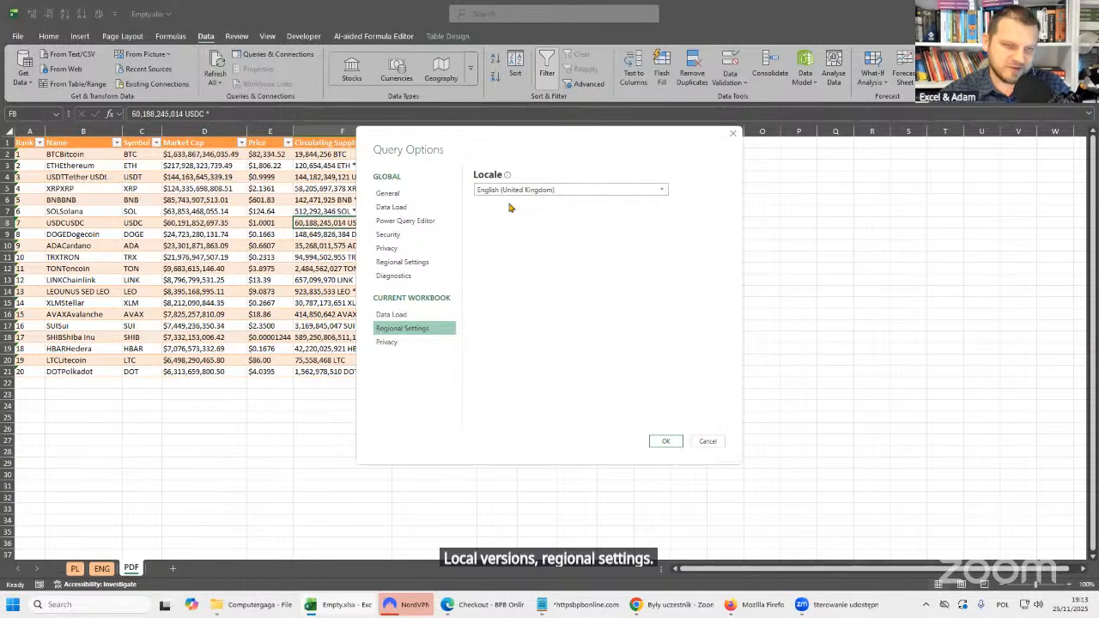
click(706, 442)
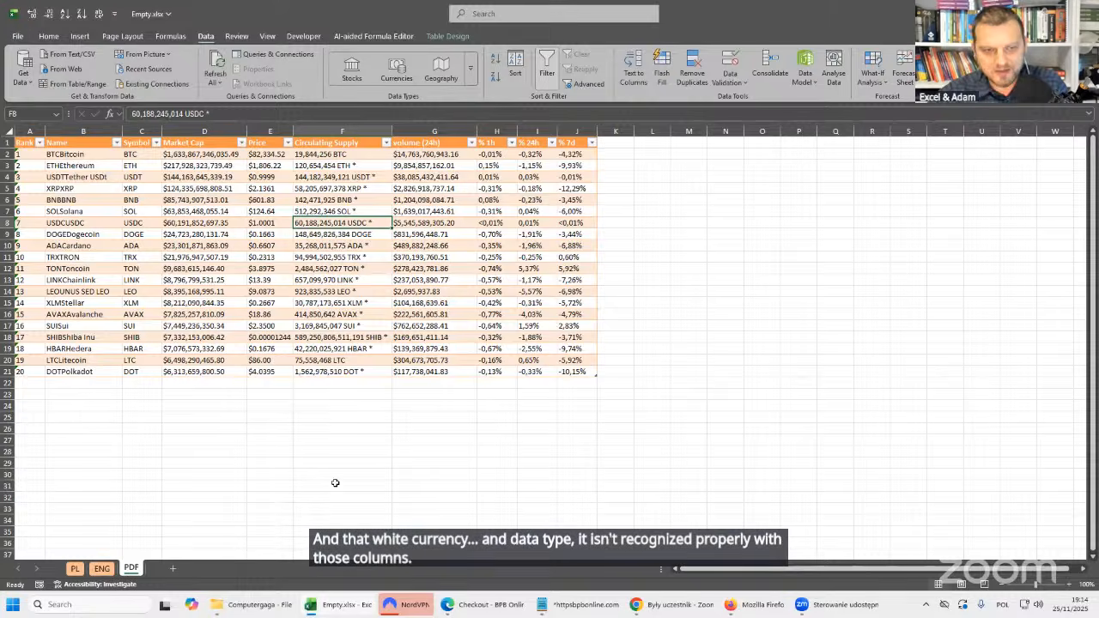
Open Sales Length.csv from the Computergaga folder in Notepad++ and reposition its window over the folder.
click(254, 604)
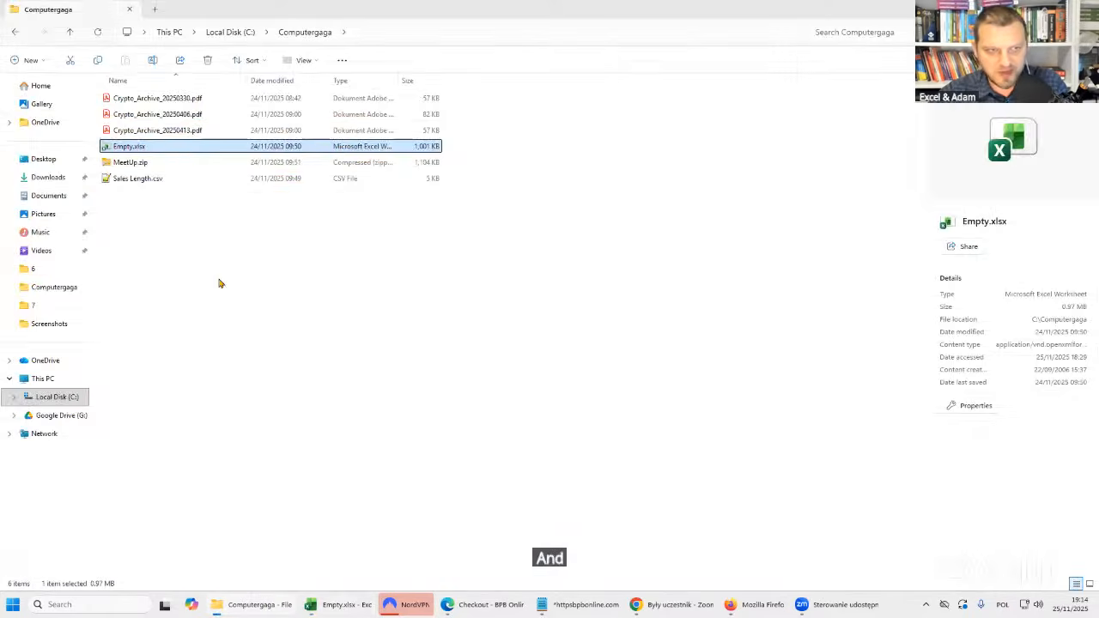
double_click(122, 179)
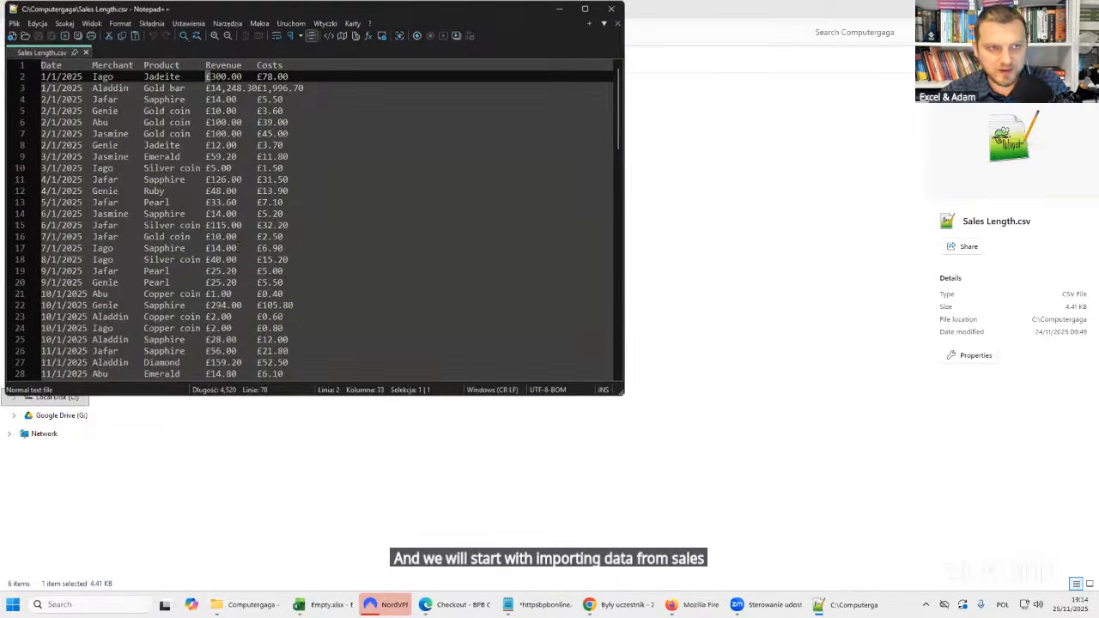
click(299, 89)
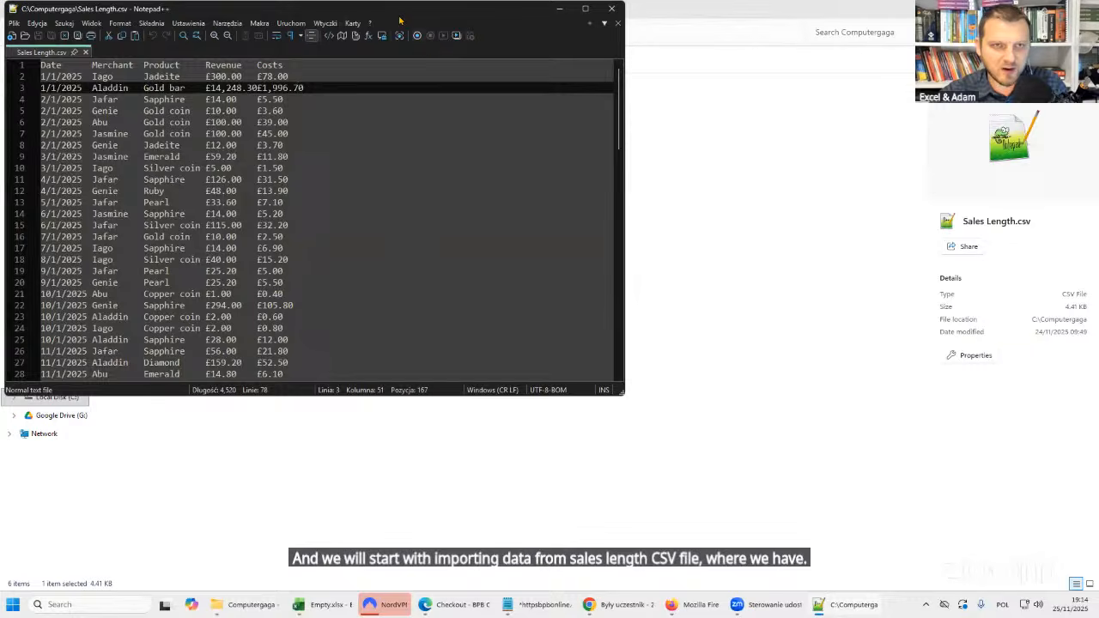
drag(400, 17, 482, 47)
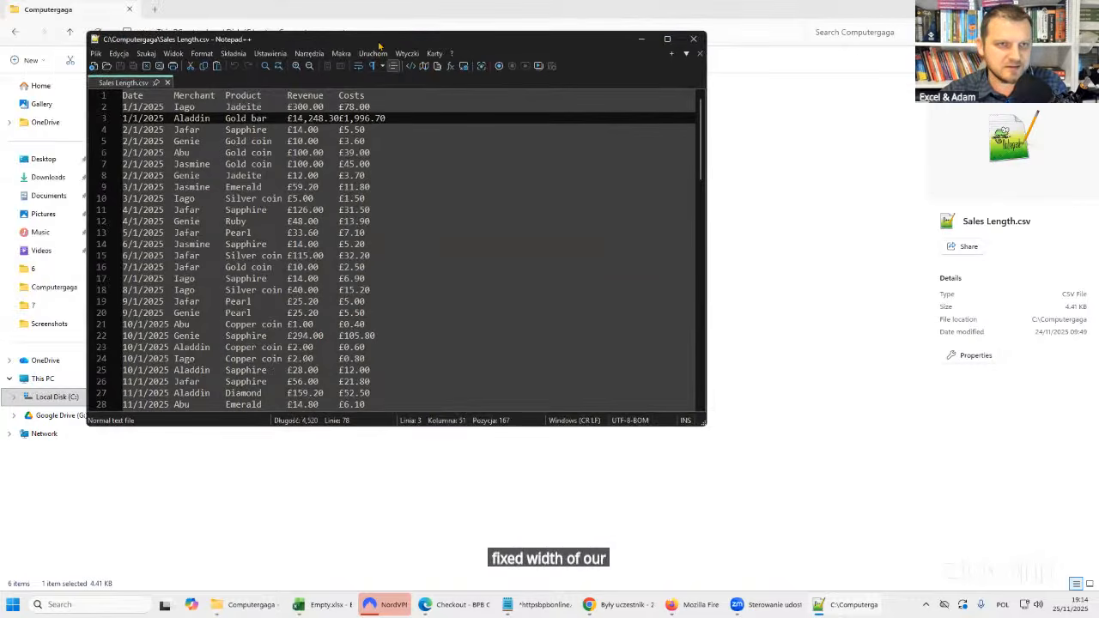
drag(385, 41, 443, 61)
Examine the fixed-width column layout of Sales Length.csv, especially where Revenue and Costs meet in the Aladdin Gold bar row.
key(ctrl+1)
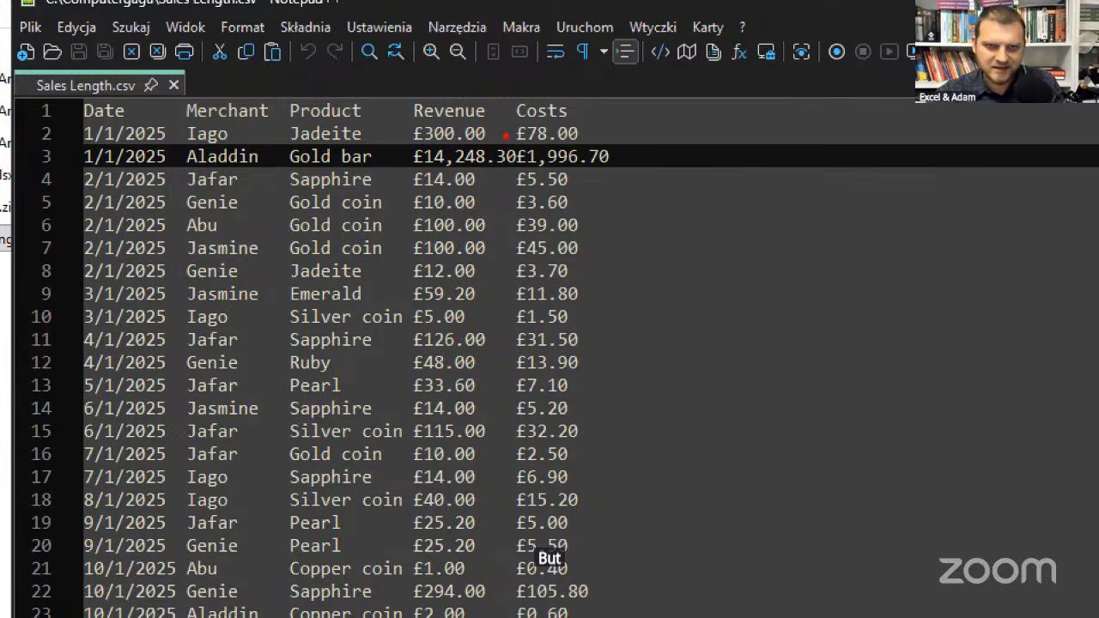
drag(512, 143, 501, 94)
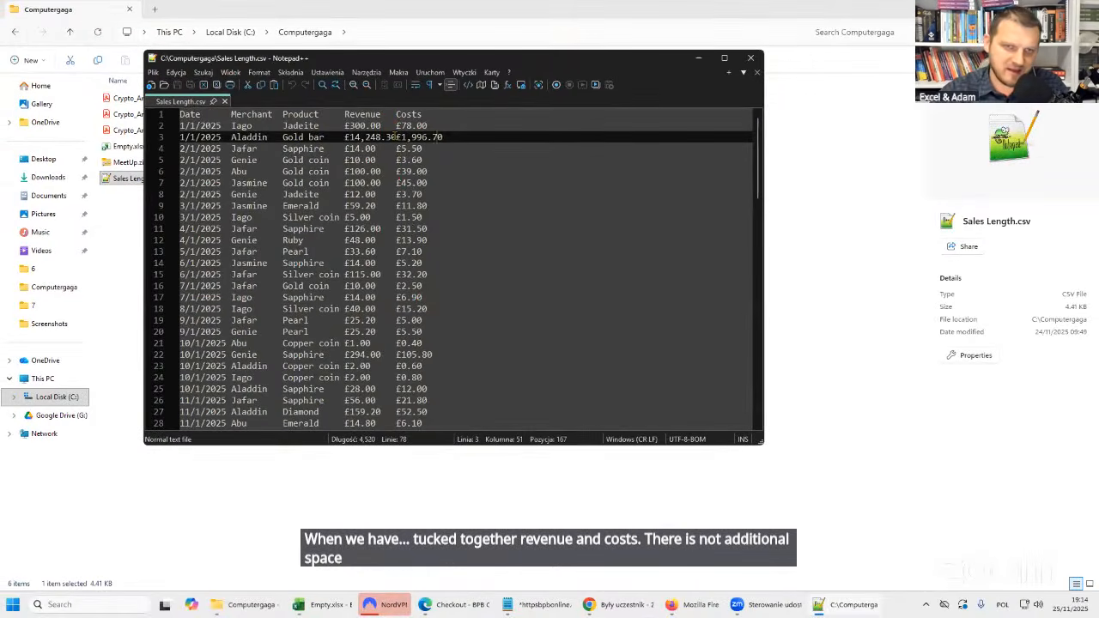
click(397, 137)
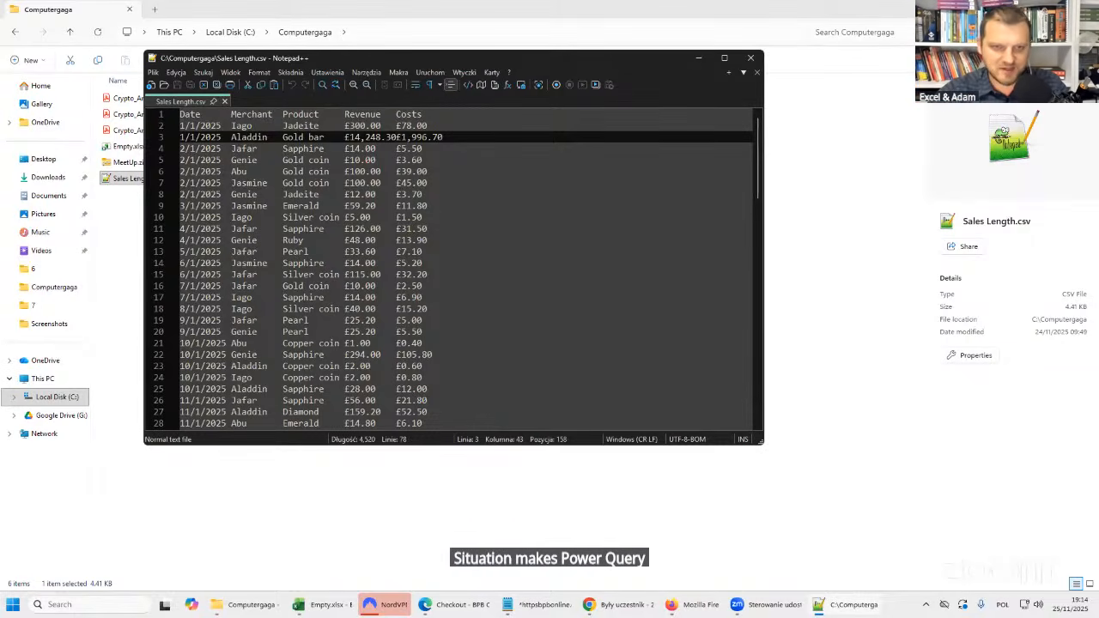
click(356, 114)
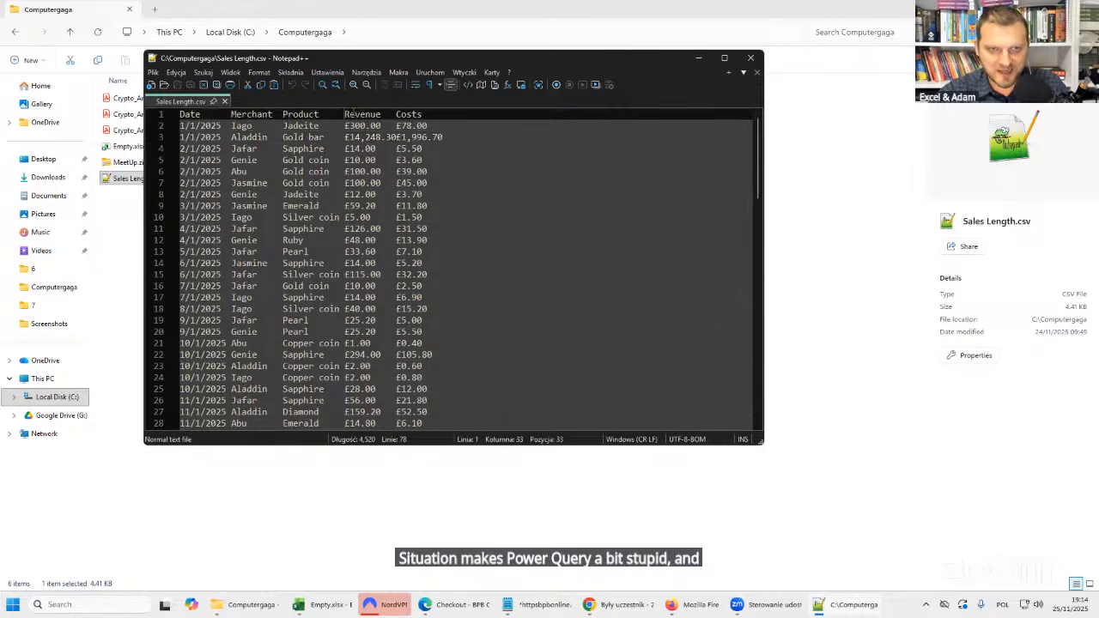
Try adding three blank lines above the header row of Sales Length.csv, remove them again and save the file.
double_click(417, 114)
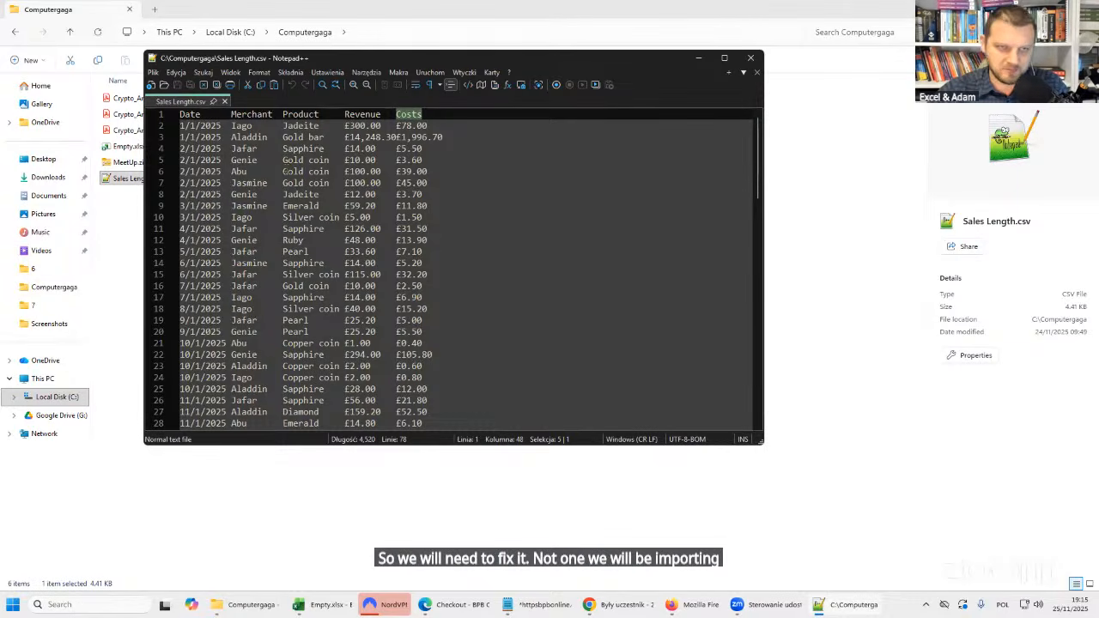
click(180, 114)
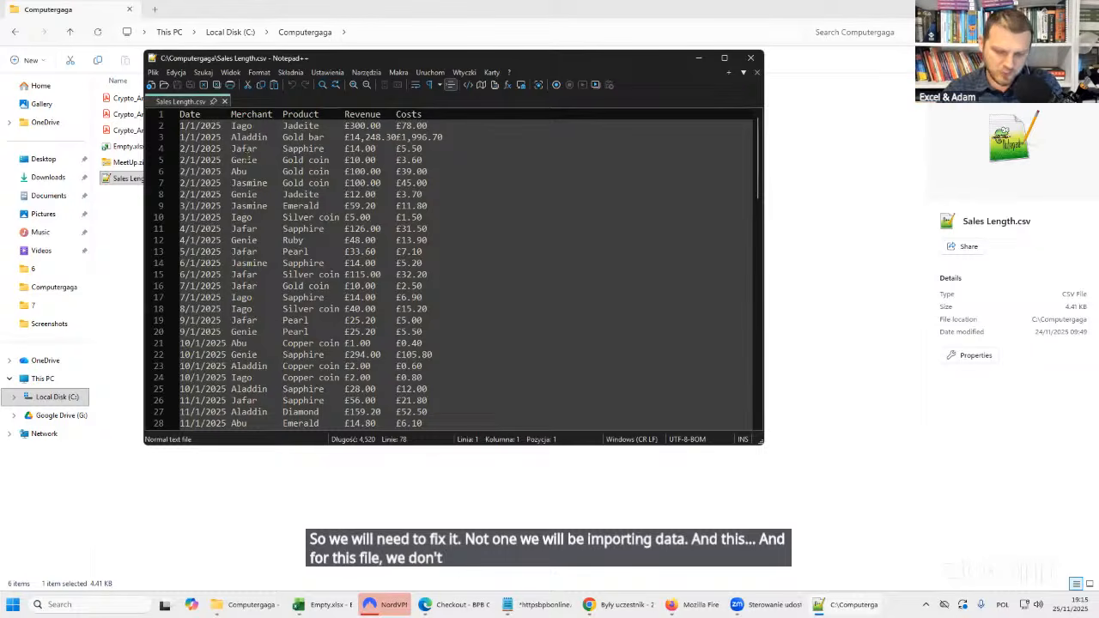
key(Return)
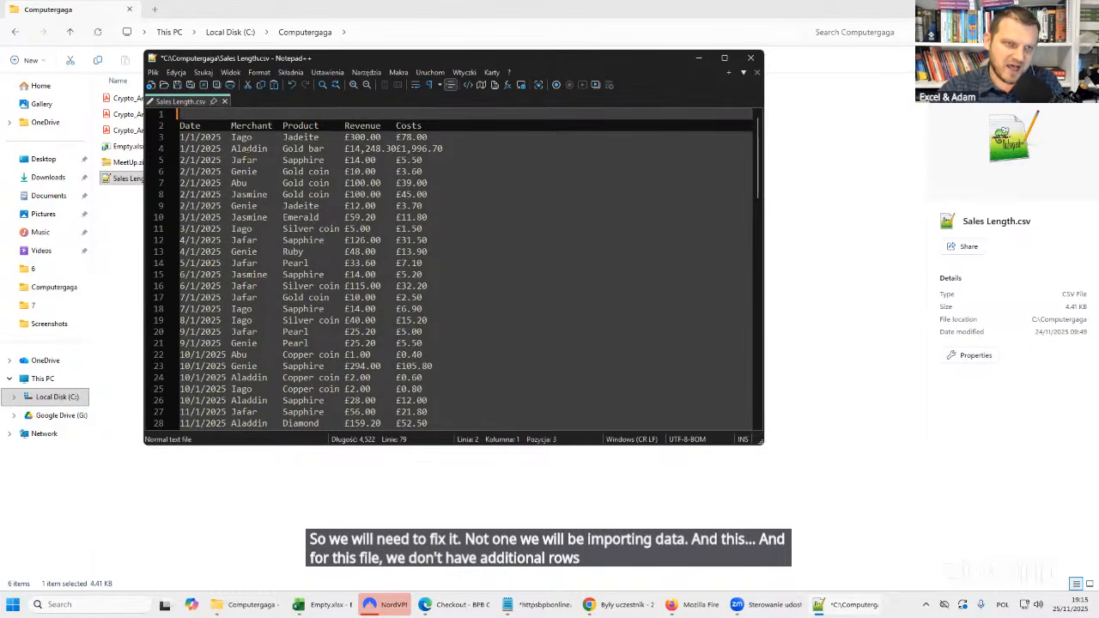
key(Return)
key(Return)
key(Up)
key(Up)
text(sda)
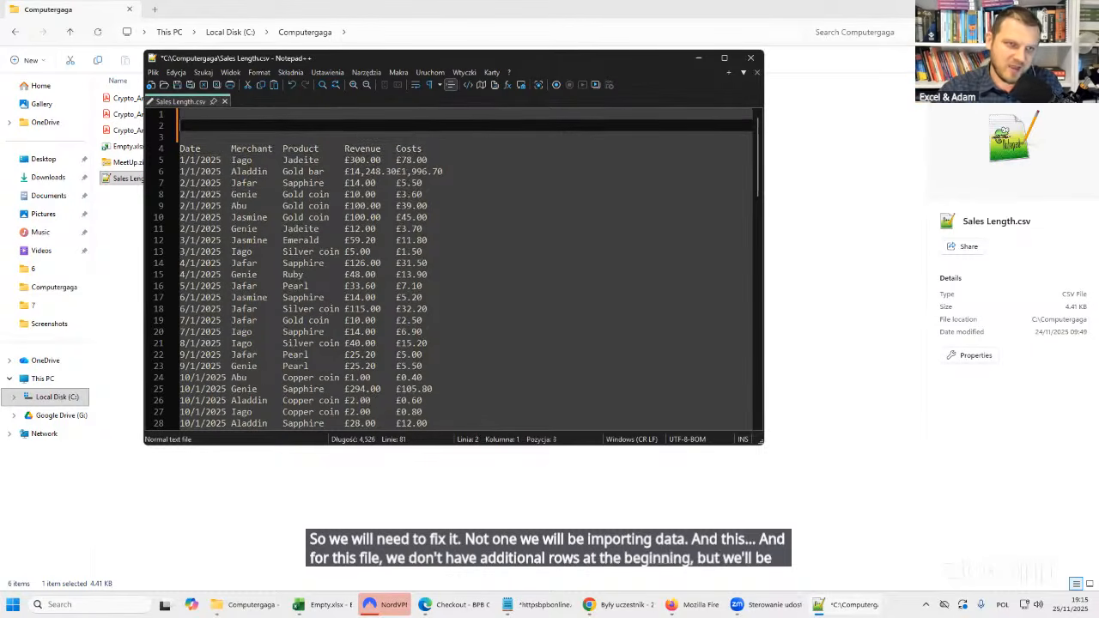
key(BackSpace)
key(Delete)
key(Delete)
key(ctrl+s)
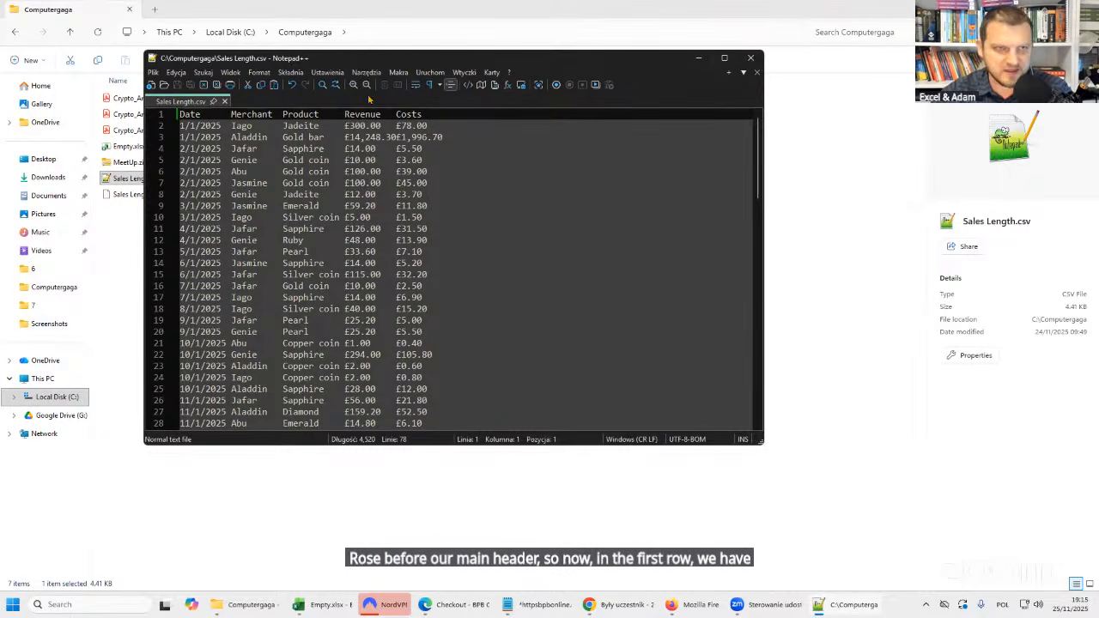
Close Sales Length.csv, return to the Empty.xlsx workbook in Excel and add a new worksheet to it.
click(747, 58)
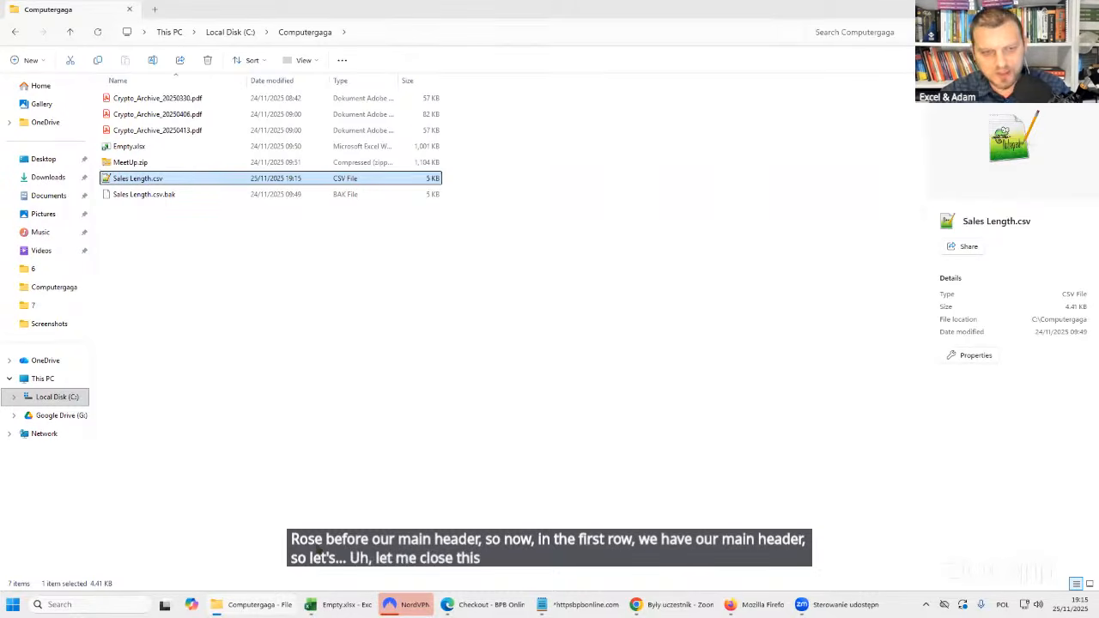
click(369, 32)
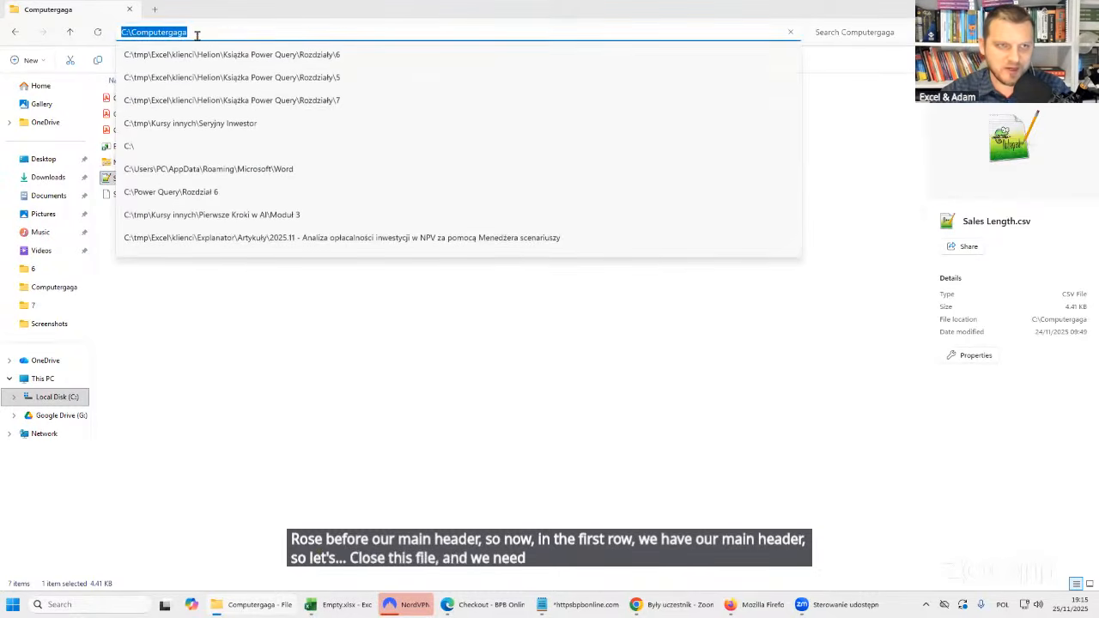
key(Escape)
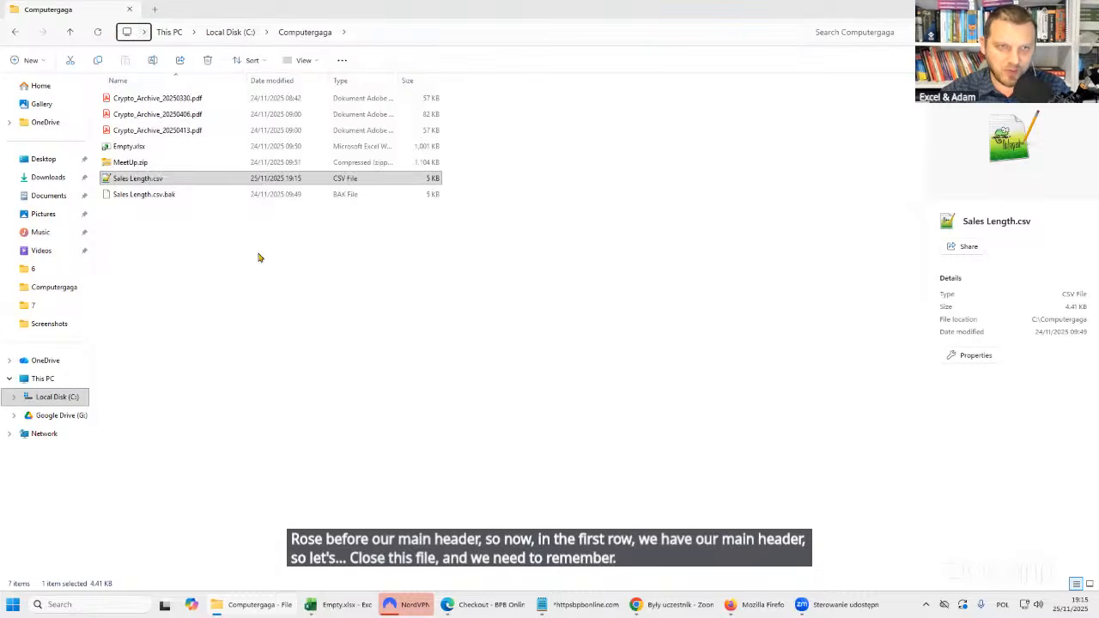
click(350, 604)
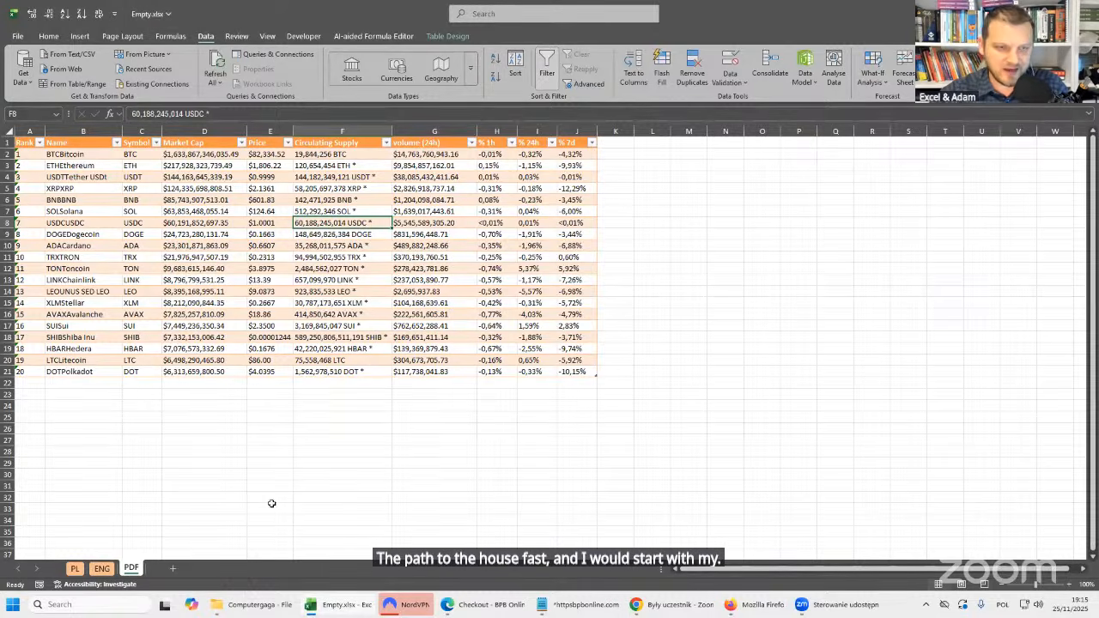
click(172, 568)
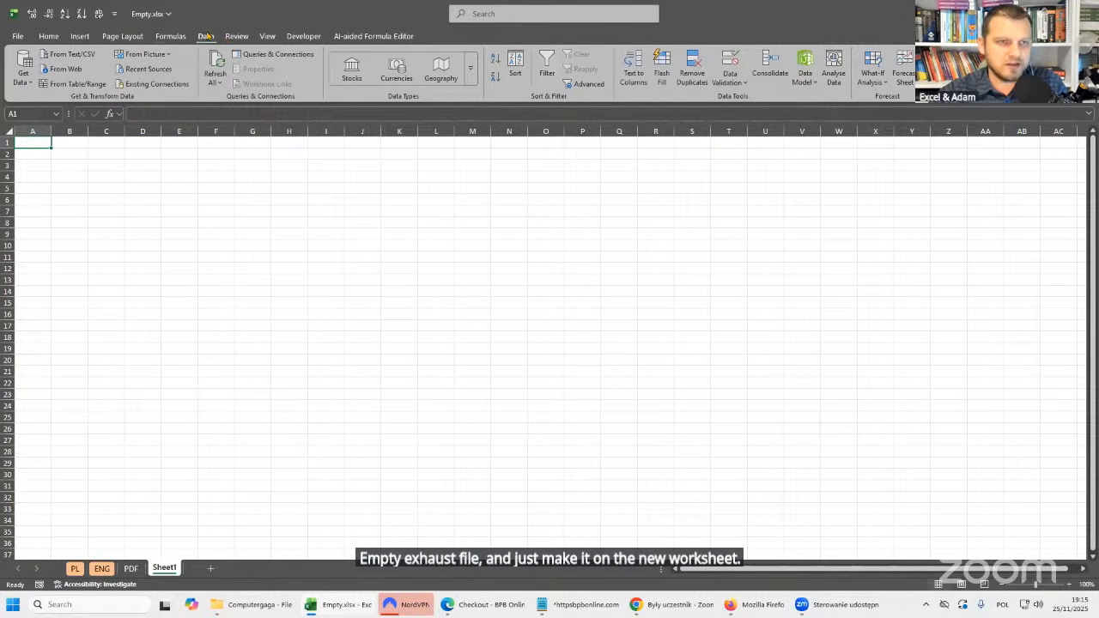
Start a Text/CSV import of Sales Length.csv from the C:\Computergaga folder.
click(31, 82)
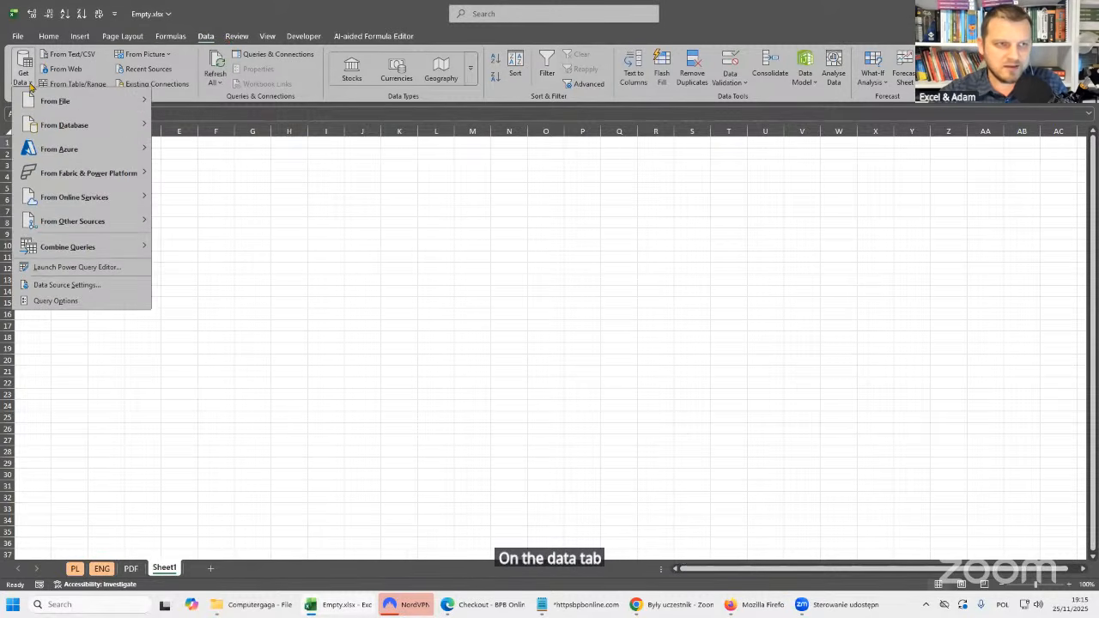
click(221, 188)
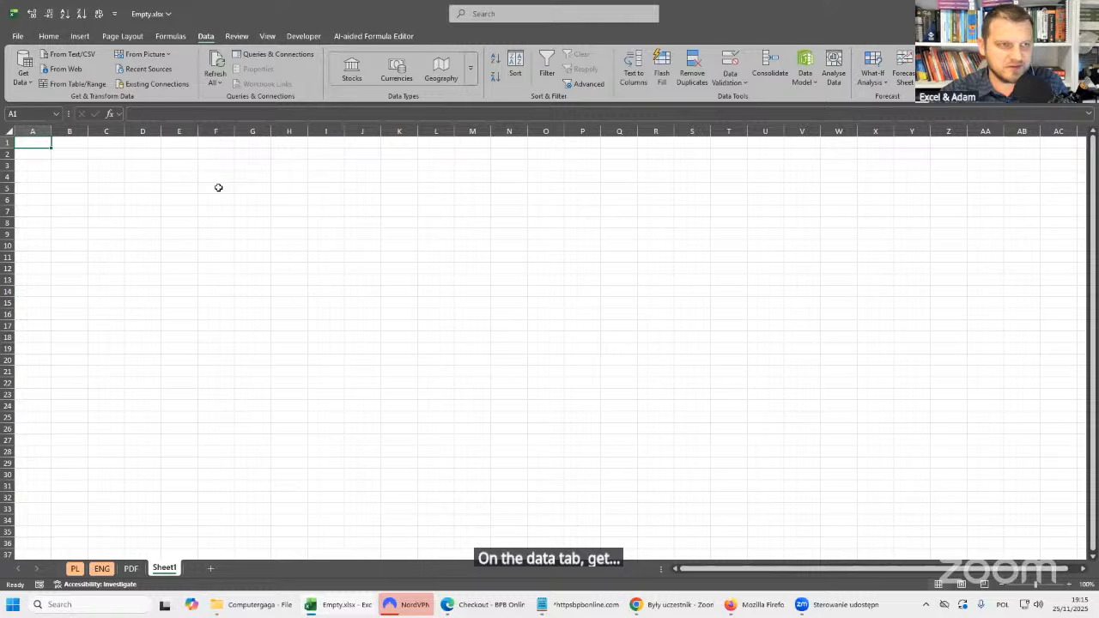
click(73, 56)
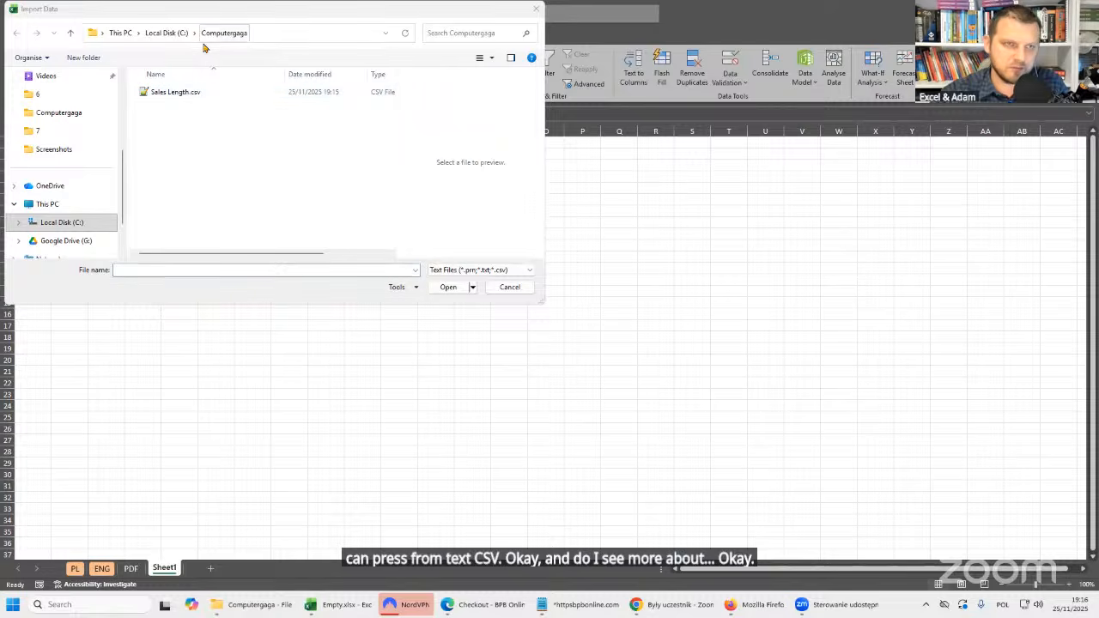
click(295, 24)
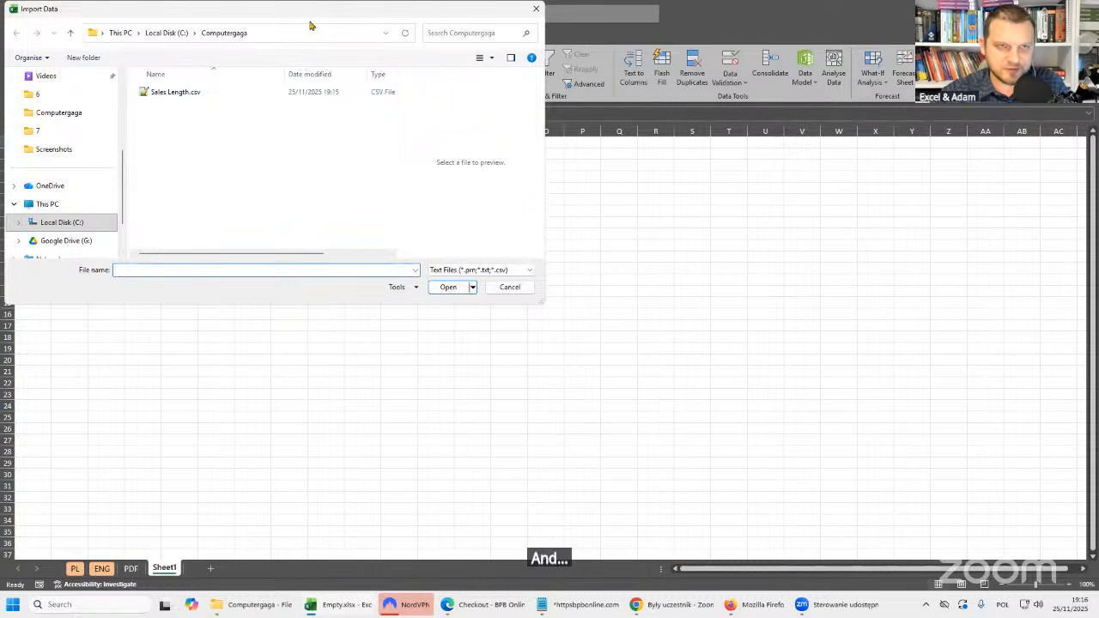
click(369, 138)
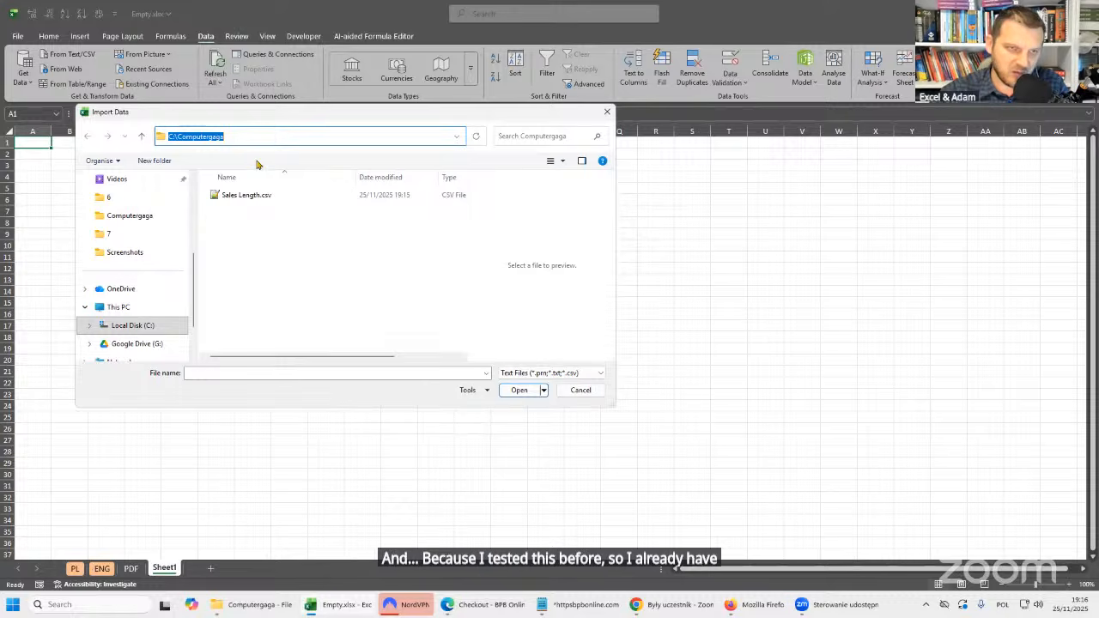
click(246, 198)
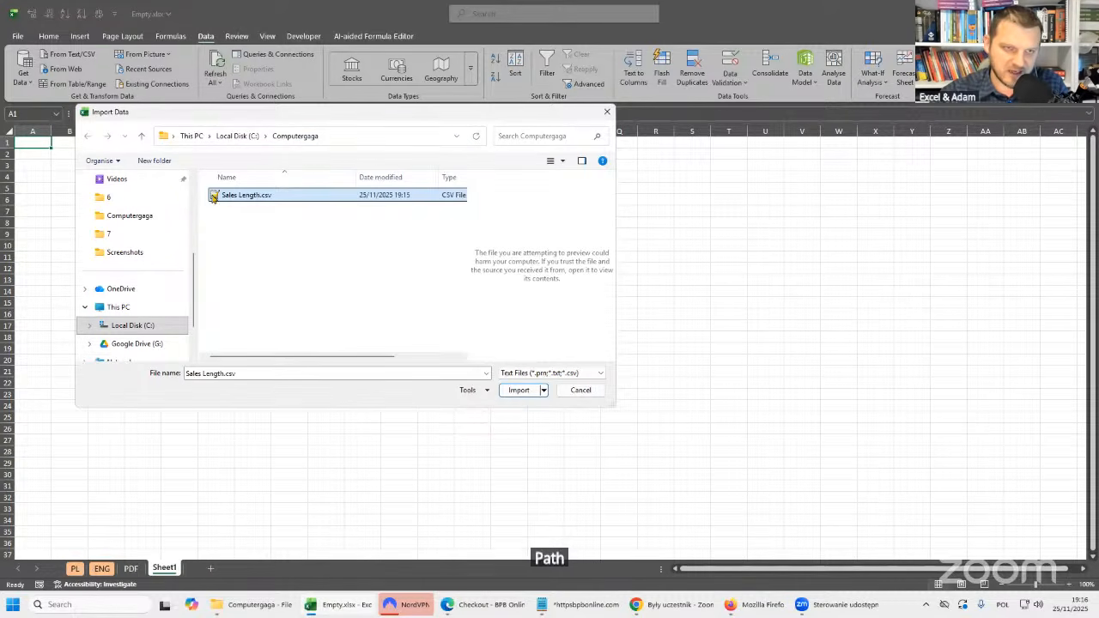
click(506, 391)
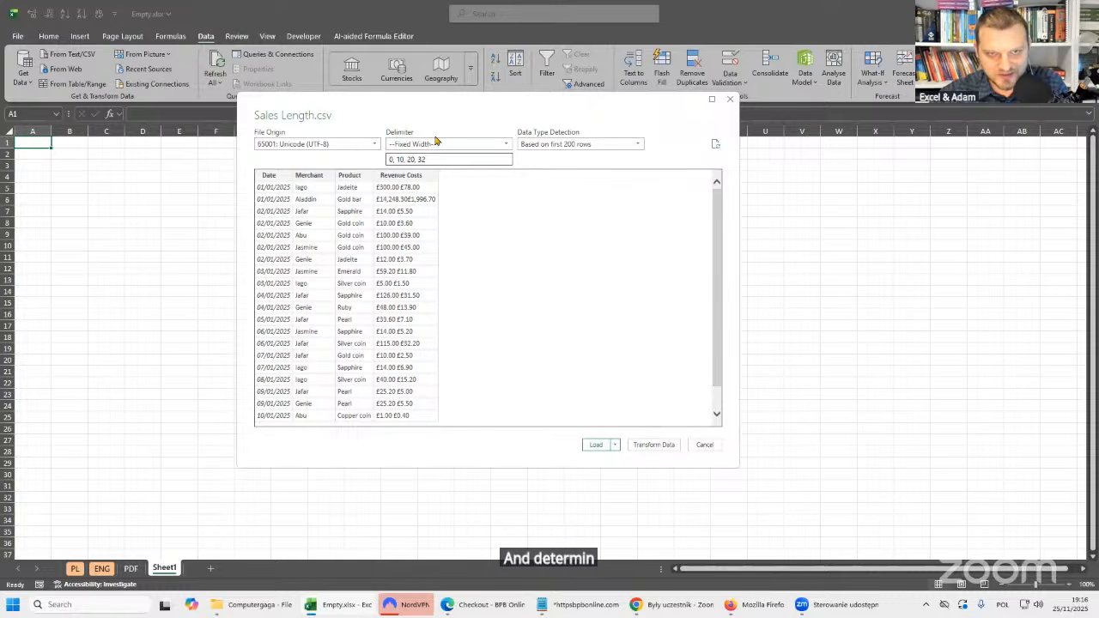
Keep Fixed Width as the delimiter and review the split positions 0, 10, 20, 32 against the preview columns.
click(477, 146)
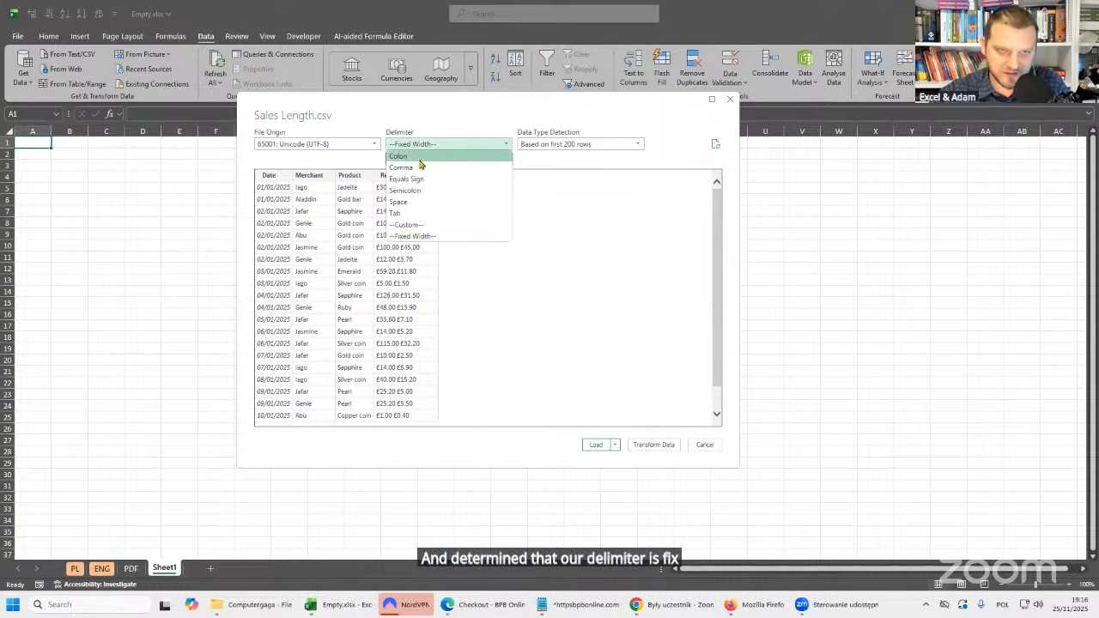
click(440, 236)
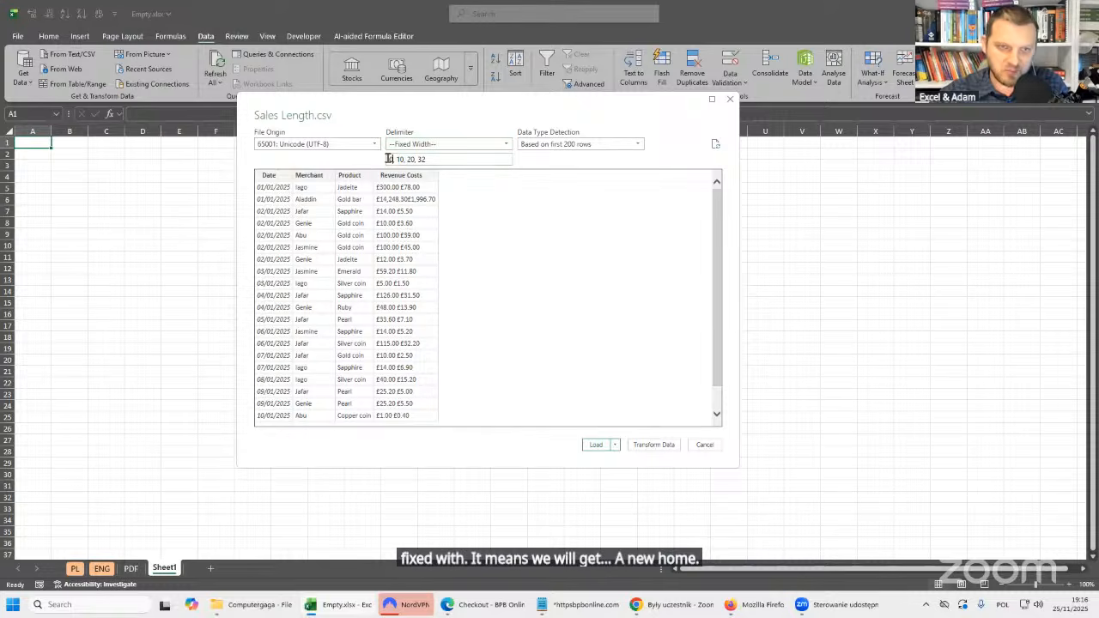
drag(393, 159, 381, 179)
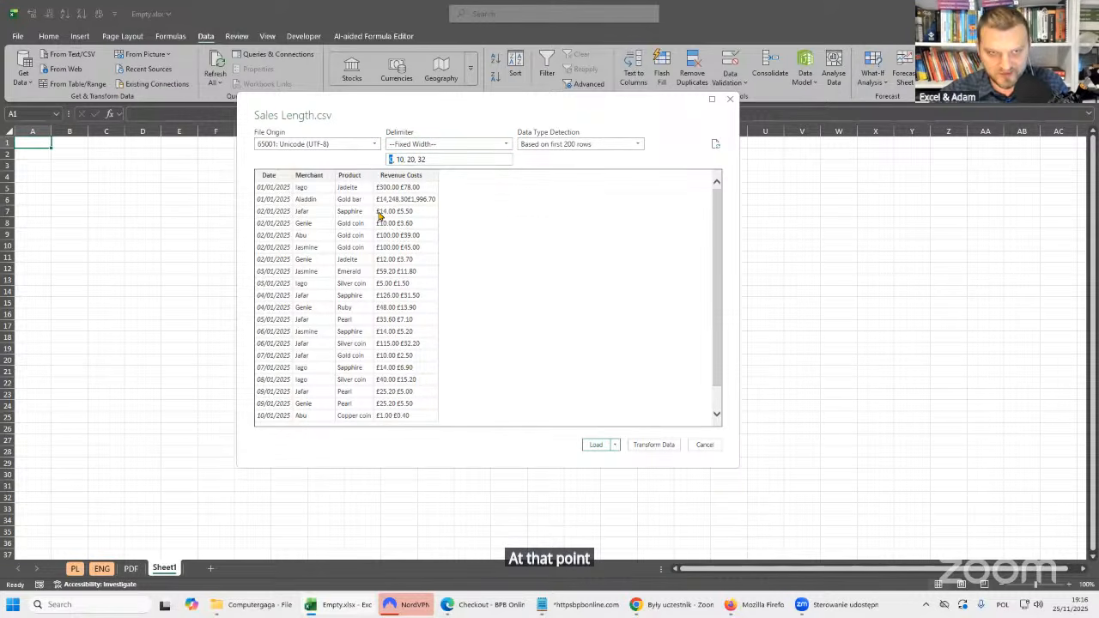
drag(400, 159, 404, 160)
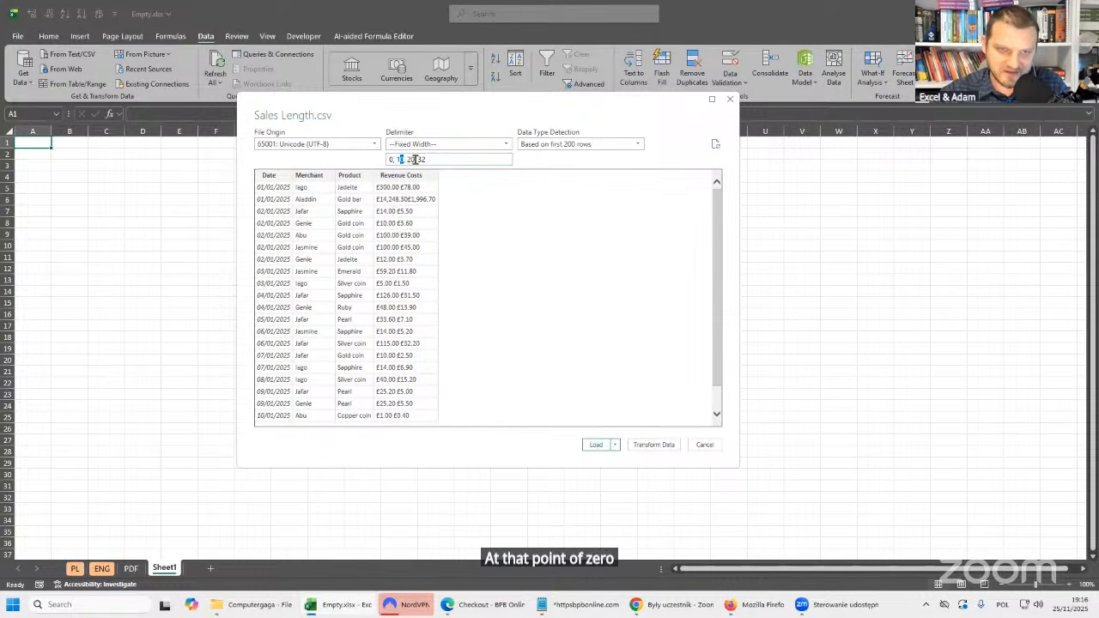
click(426, 159)
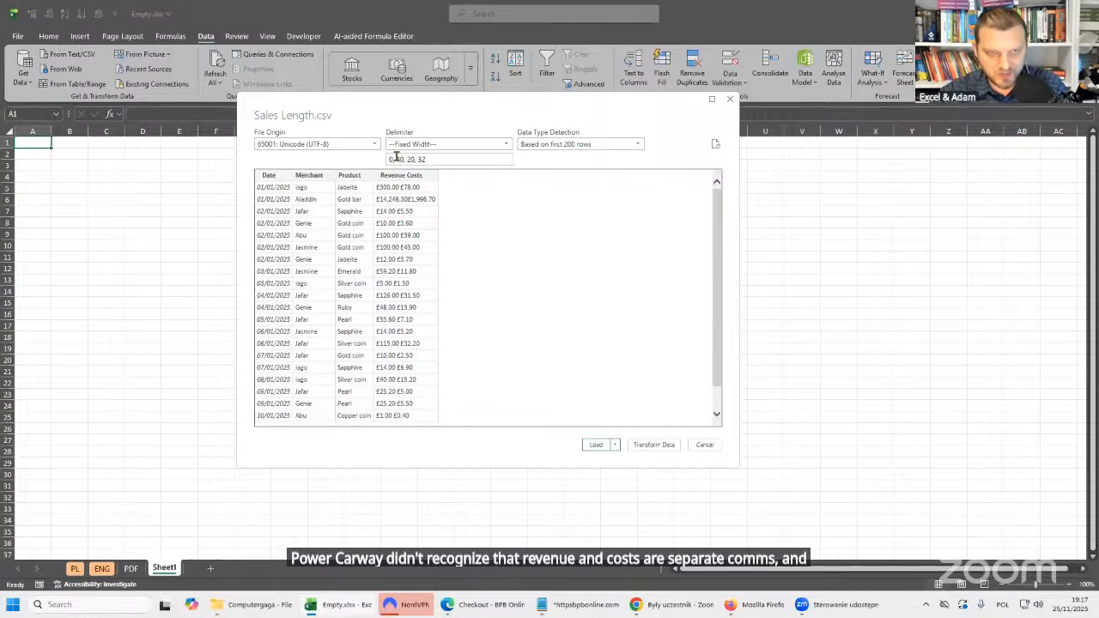
double_click(390, 160)
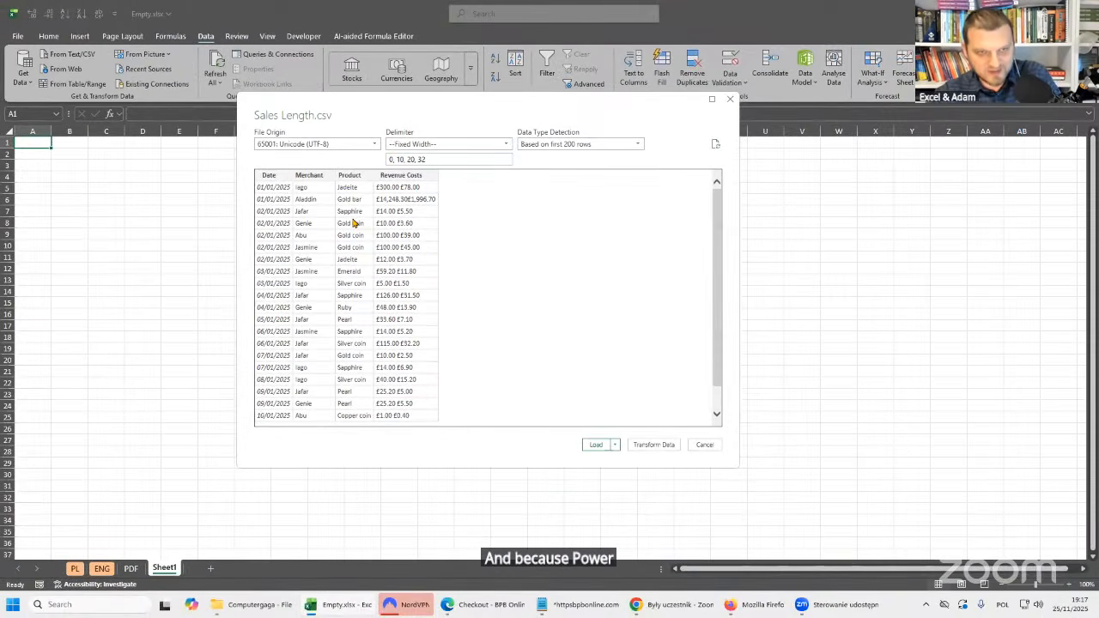
Annotate the import preview with coloured marks showing how each split position counts from the line start, and clear the drawing.
key(ctrl+2)
drag(253, 167, 249, 237)
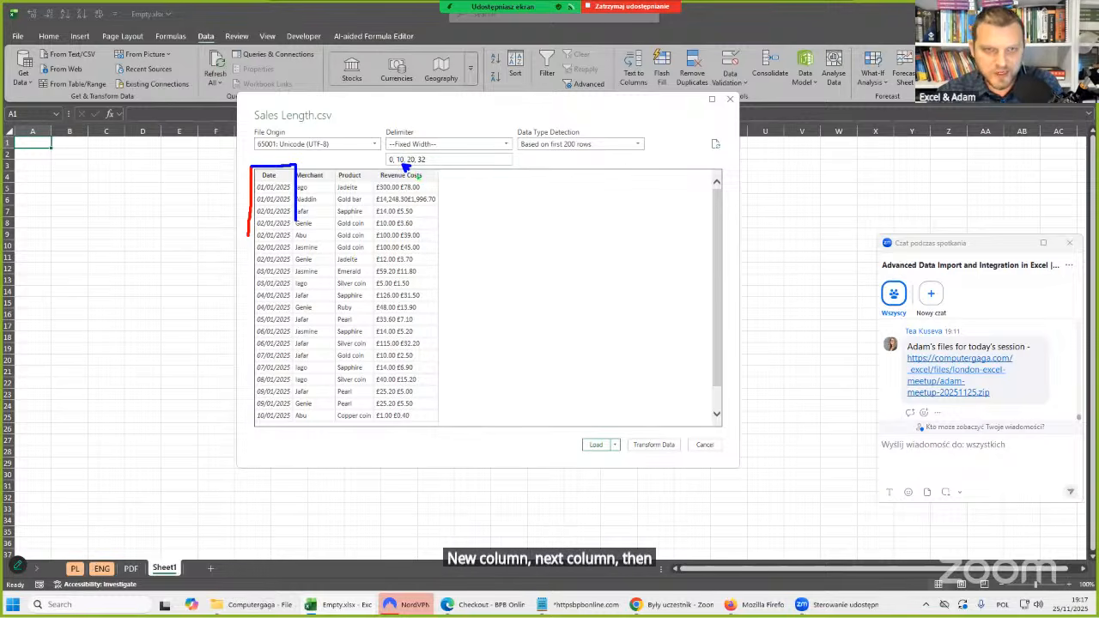
drag(416, 164, 424, 176)
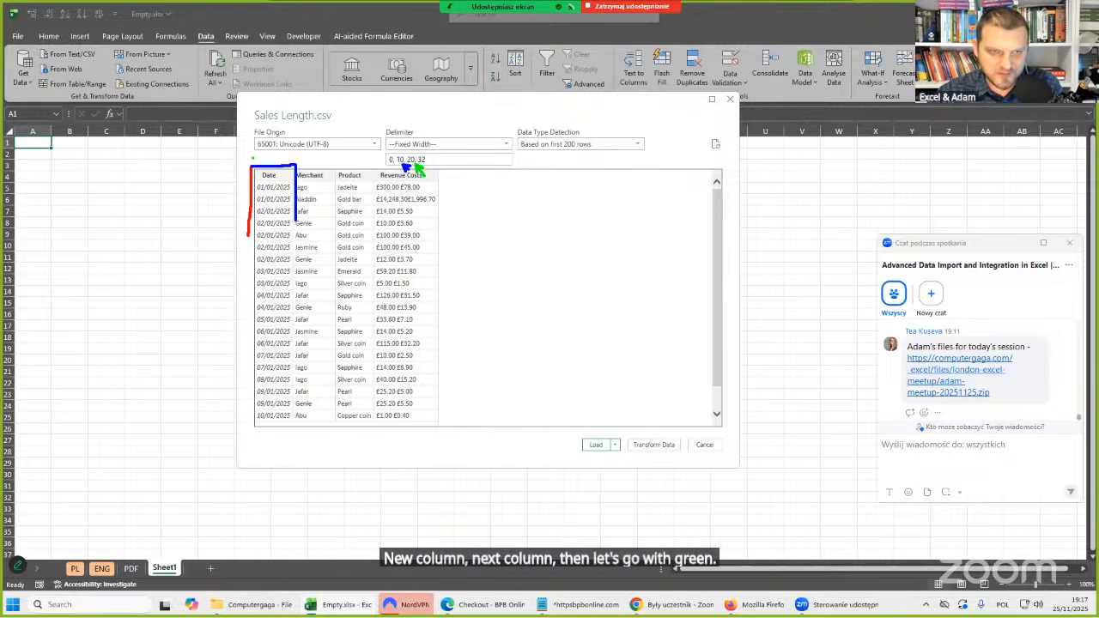
mouse_move(253, 158)
mouse_down()
mouse_move(335, 159)
mouse_move(332, 201)
mouse_up()
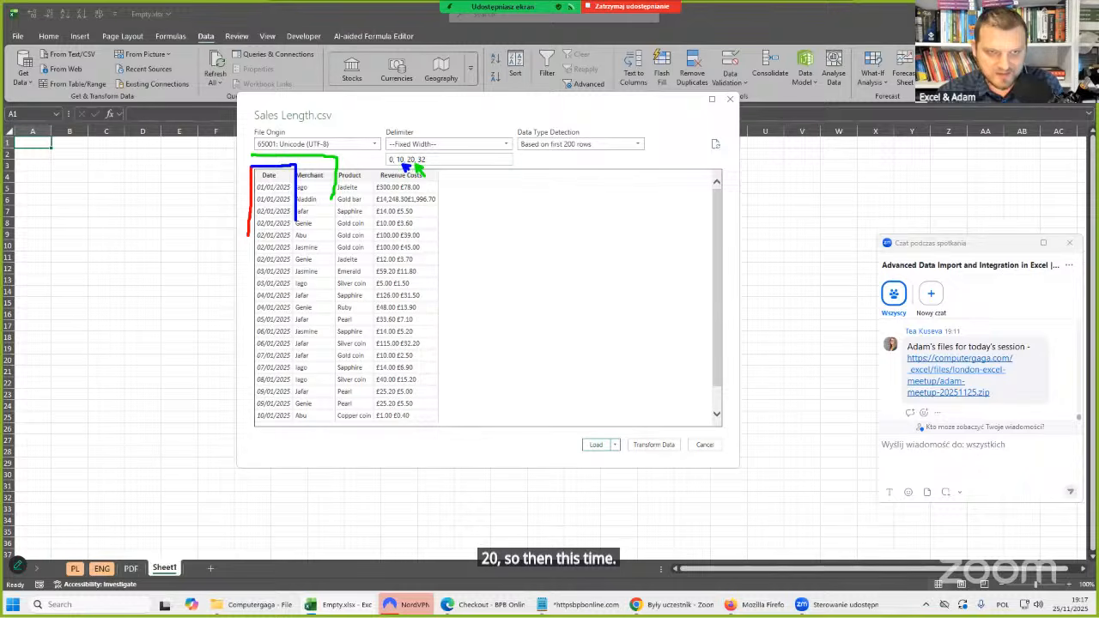
mouse_move(286, 133)
mouse_down()
mouse_move(307, 146)
mouse_move(318, 135)
mouse_up()
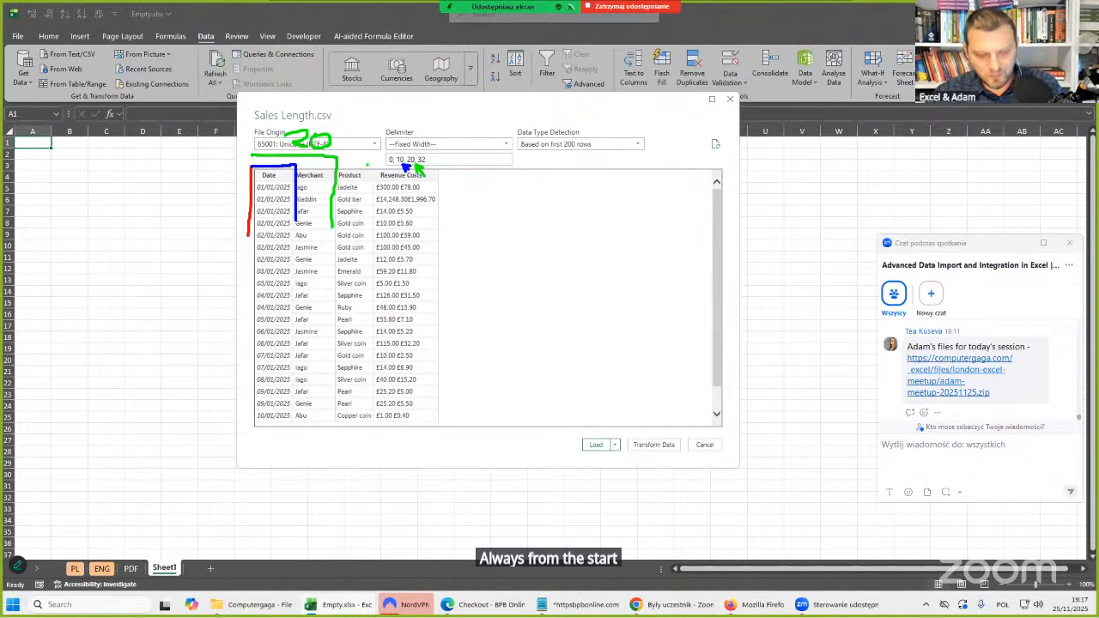
mouse_move(245, 249)
mouse_down()
mouse_move(353, 248)
mouse_move(369, 171)
mouse_up()
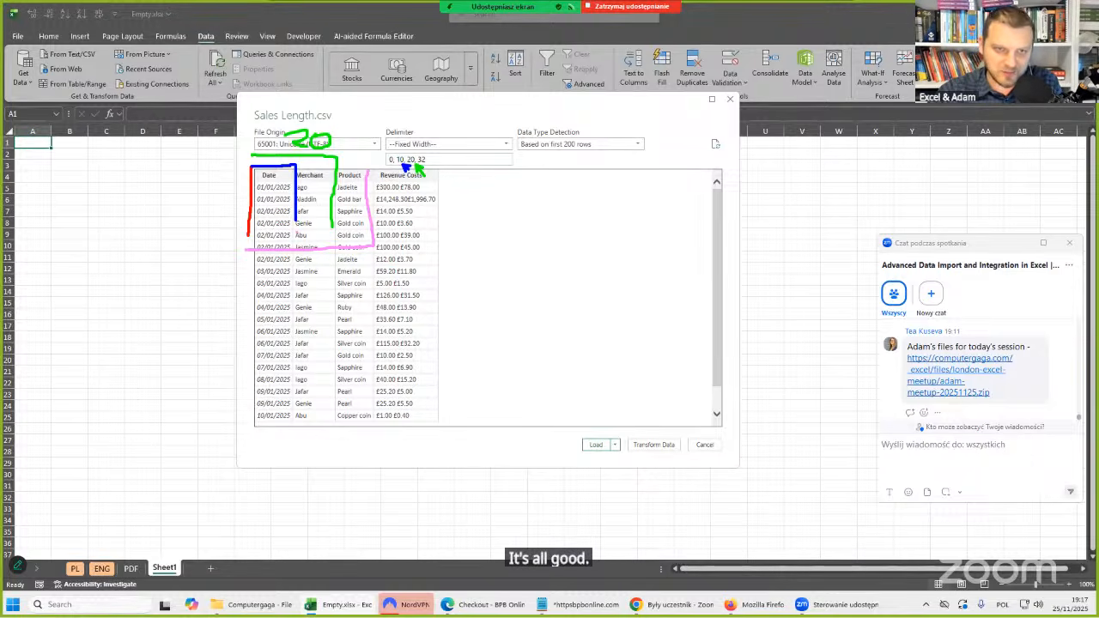
mouse_move(307, 236)
mouse_down()
mouse_move(317, 241)
mouse_move(303, 247)
mouse_move(329, 246)
mouse_up()
key(Escape)
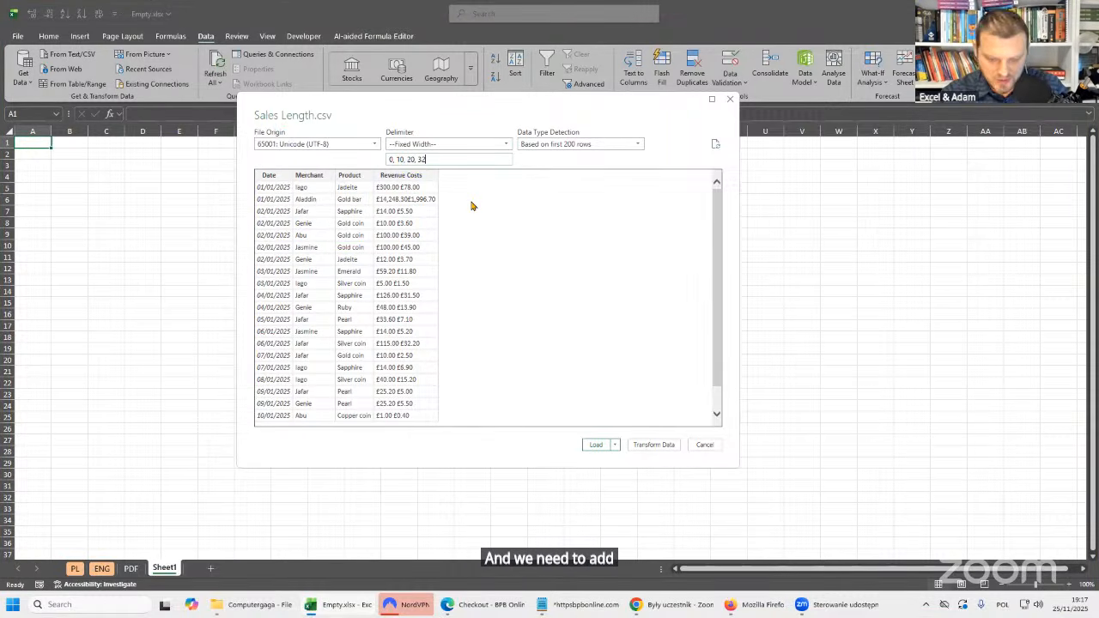
Try 42 as a fifth split position to separate Revenue from Costs, and restore the positions to 0, 10, 20, 32.
text(, )
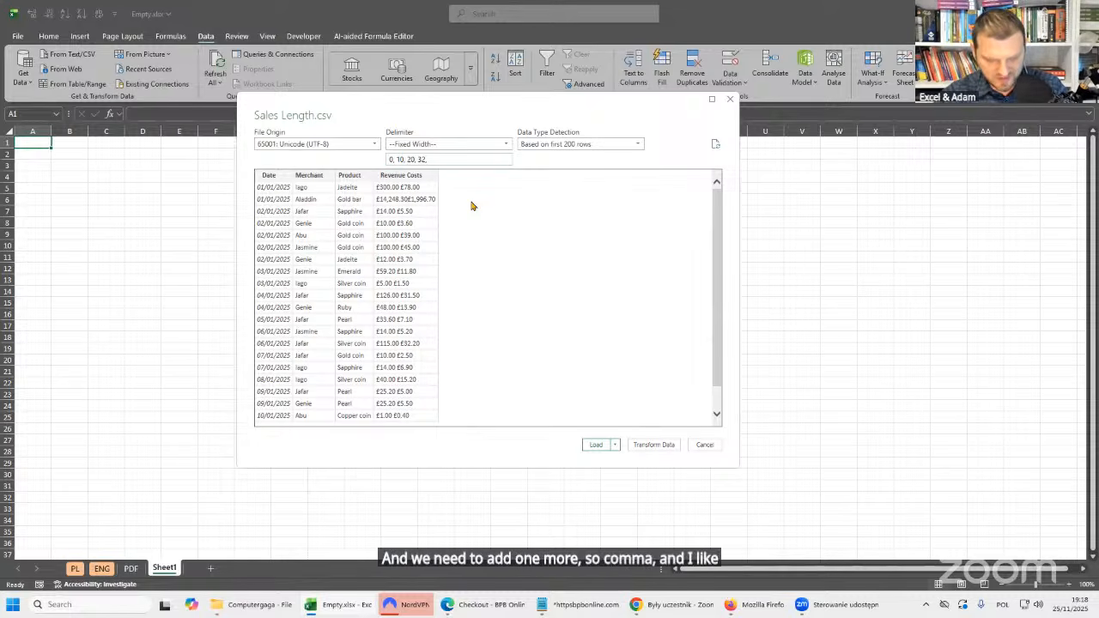
text(42)
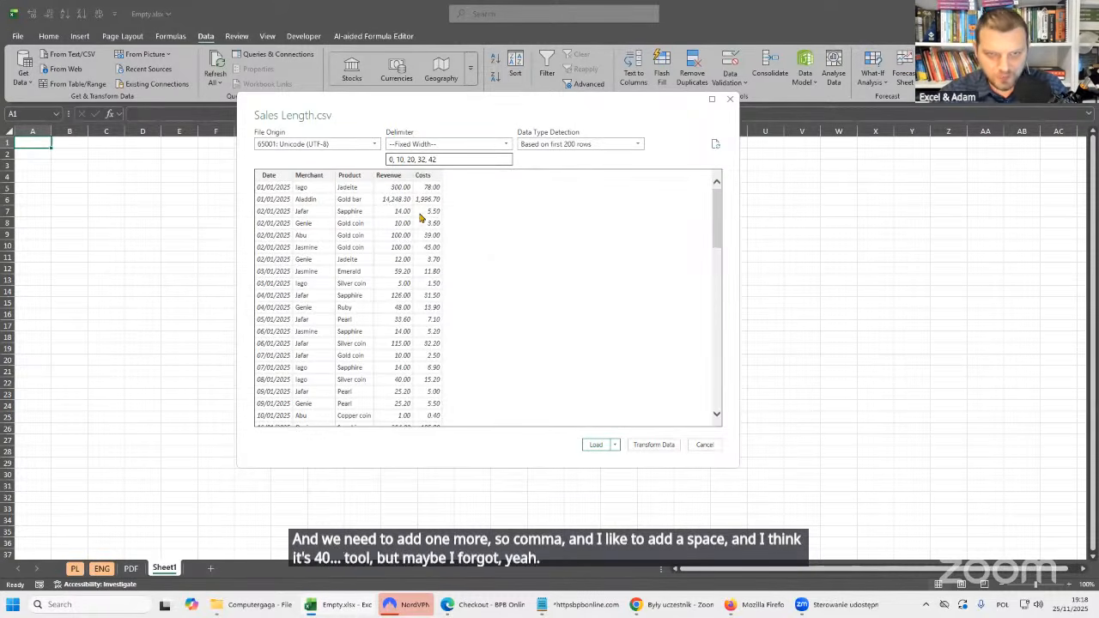
drag(430, 158, 496, 162)
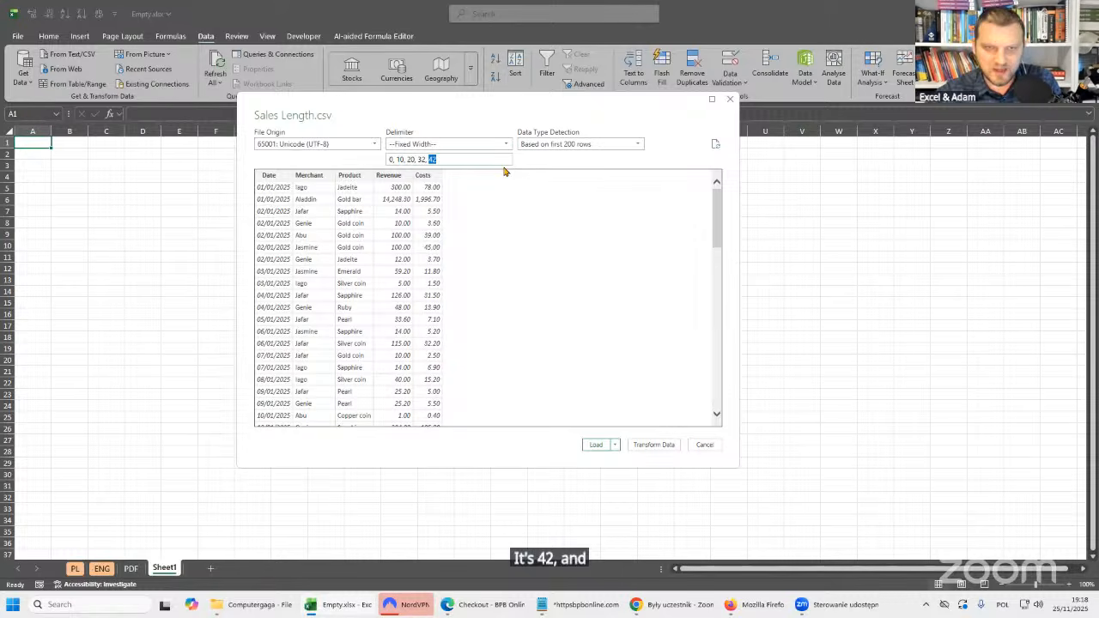
key(BackSpace)
key(BackSpace)
key(BackSpace)
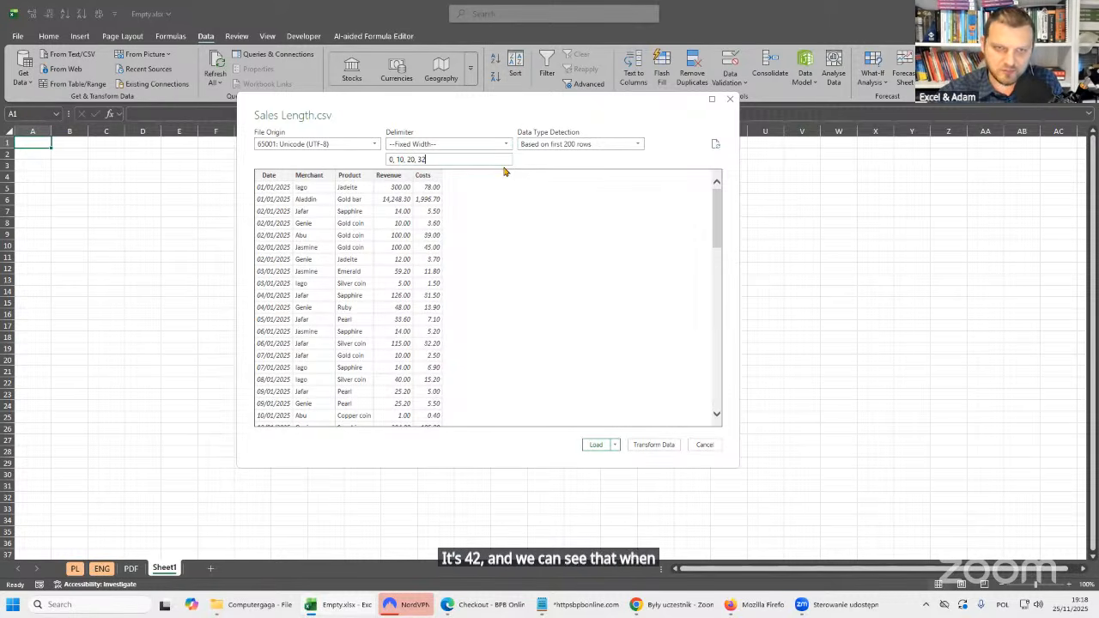
click(504, 272)
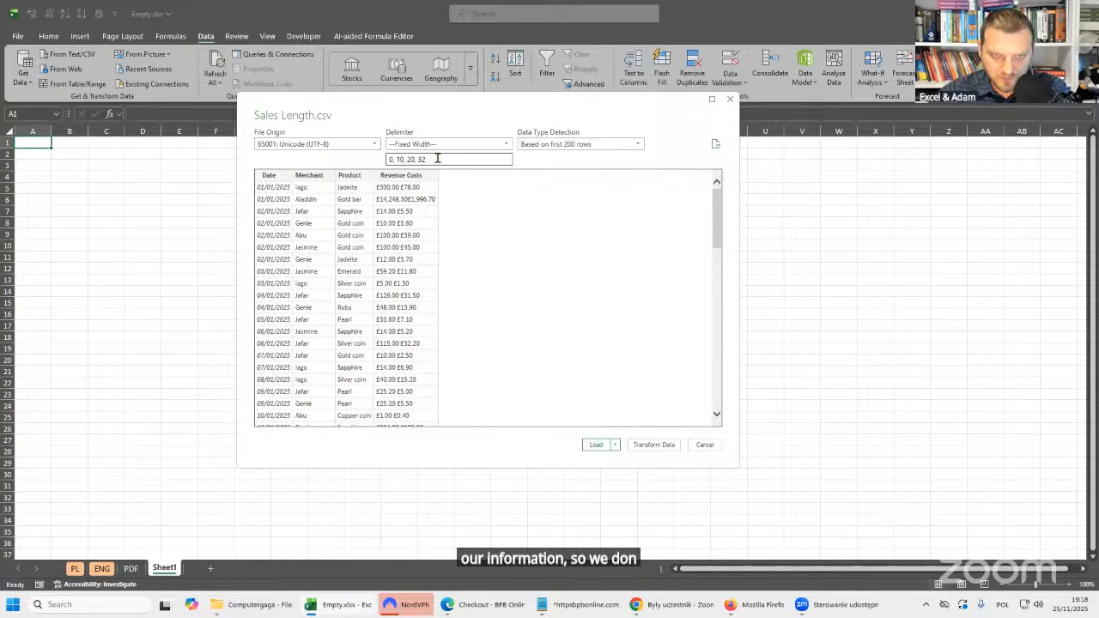
Mark the starts of the revenue and cost amounts in the first preview row with arrows, and clear the drawing.
key(ctrl+1)
click(360, 203)
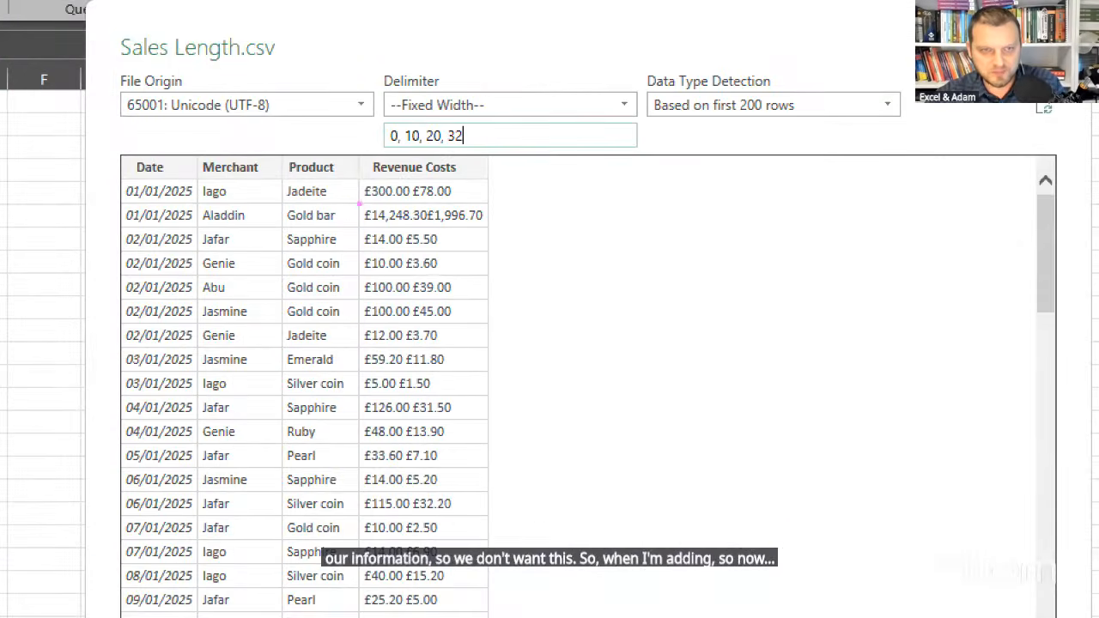
drag(368, 199, 337, 218)
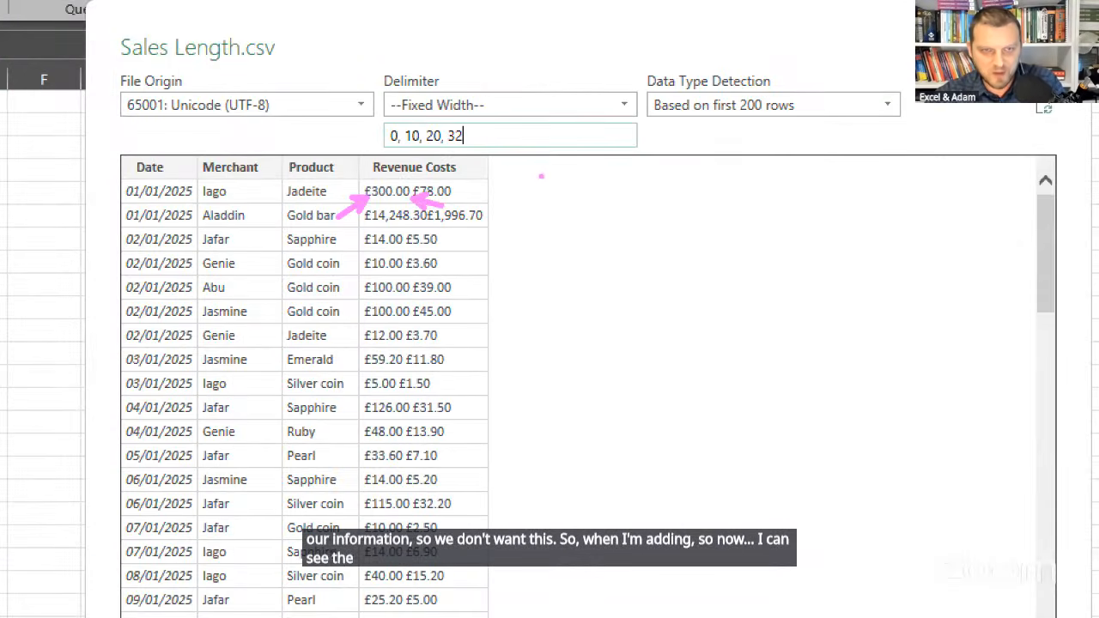
key(Escape)
Set the fixed-width split positions to 0, 10, 20, 32, 42 and open the data for transformation in Power Query Editor.
click(433, 157)
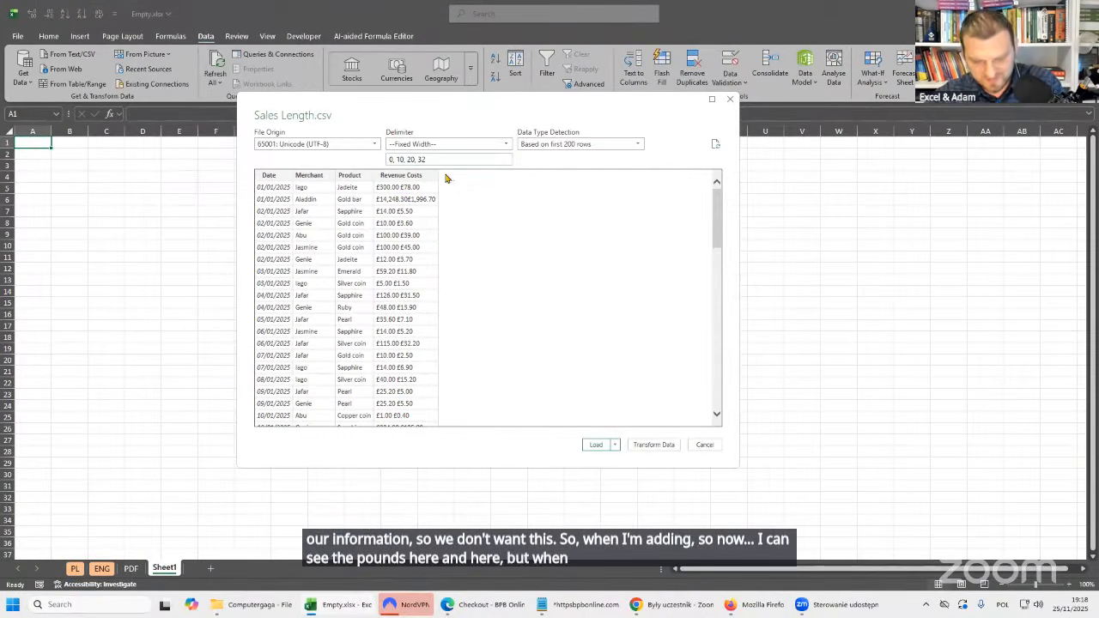
text(, 42)
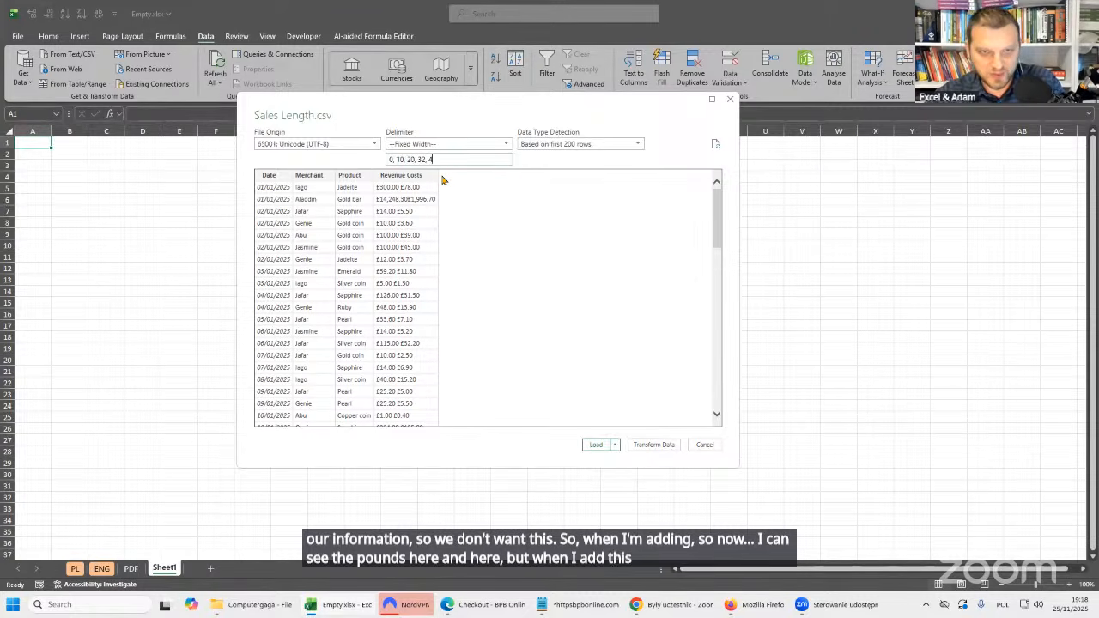
click(348, 146)
click(349, 148)
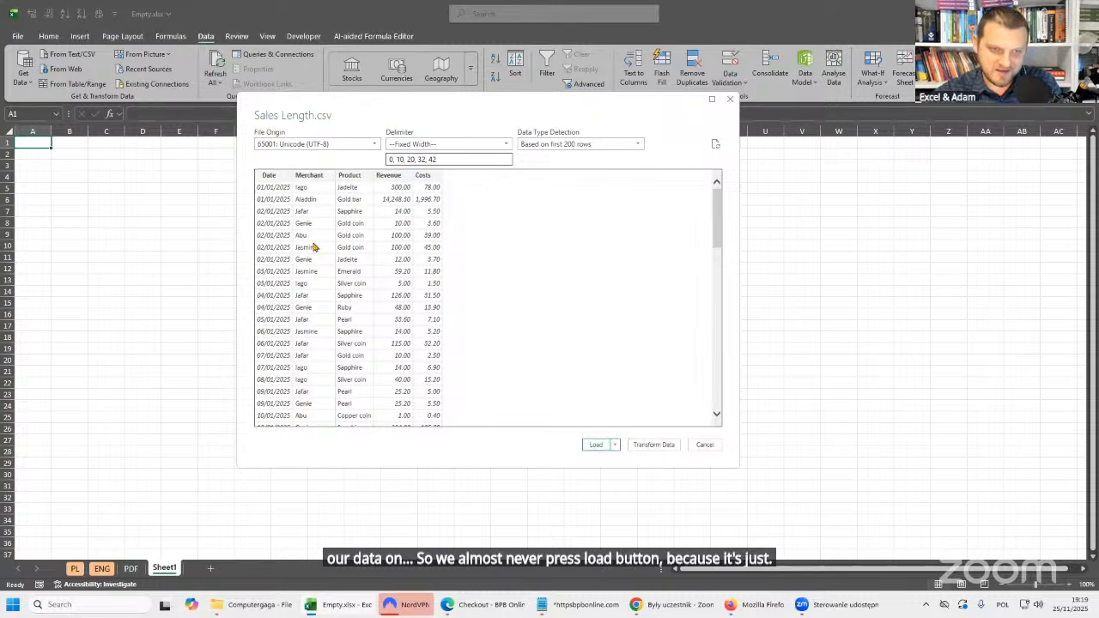
click(657, 448)
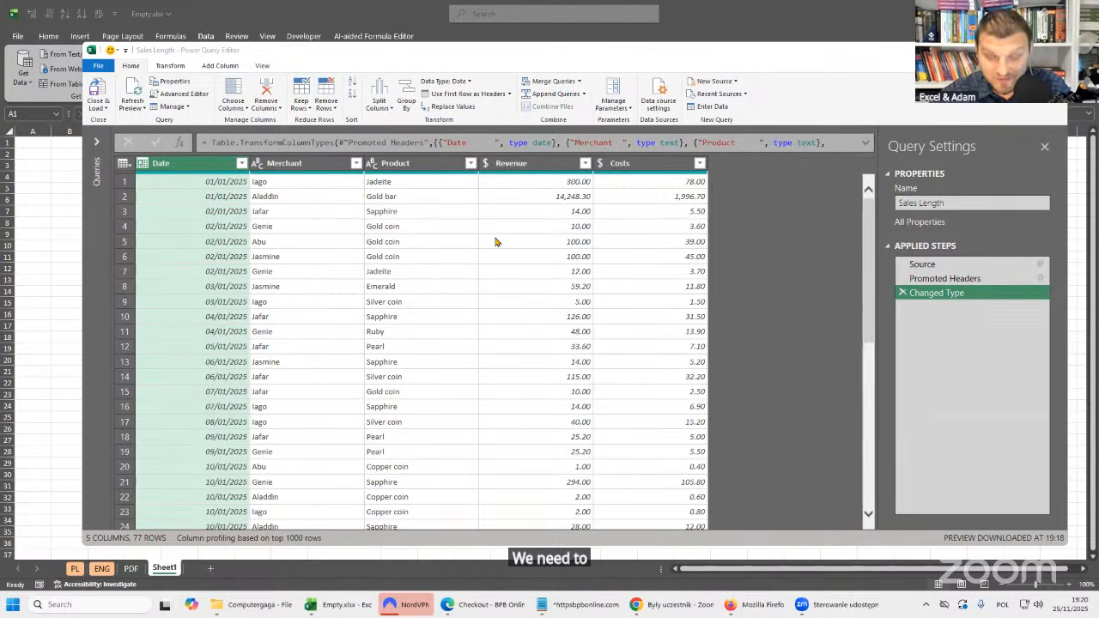
Check the detected data type of every column and look through all rows of the Date column.
click(291, 163)
click(421, 163)
click(523, 166)
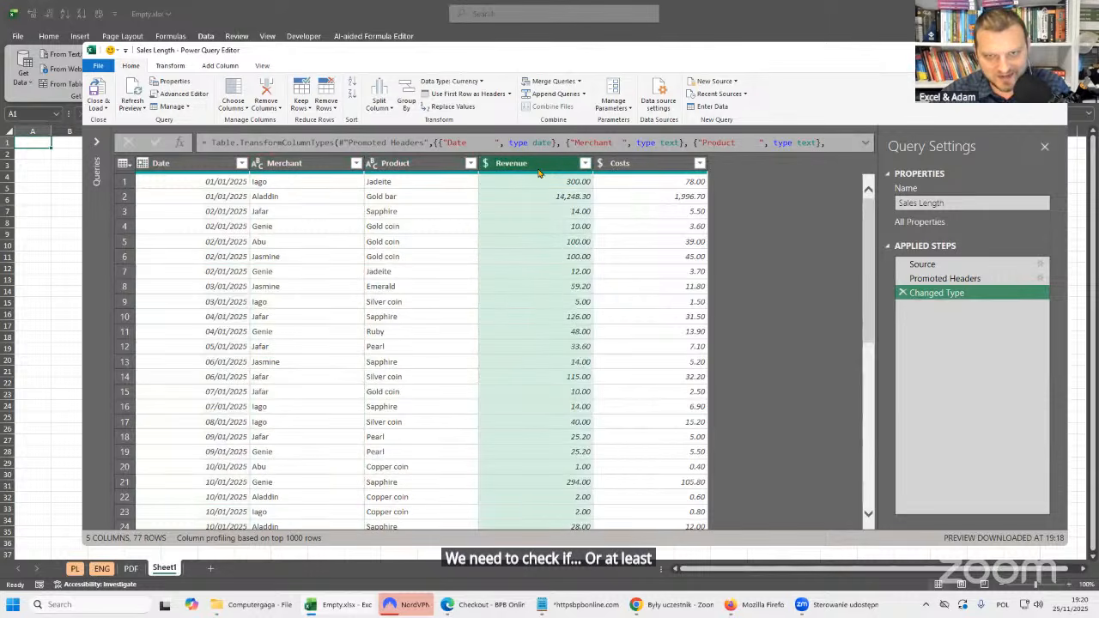
click(640, 165)
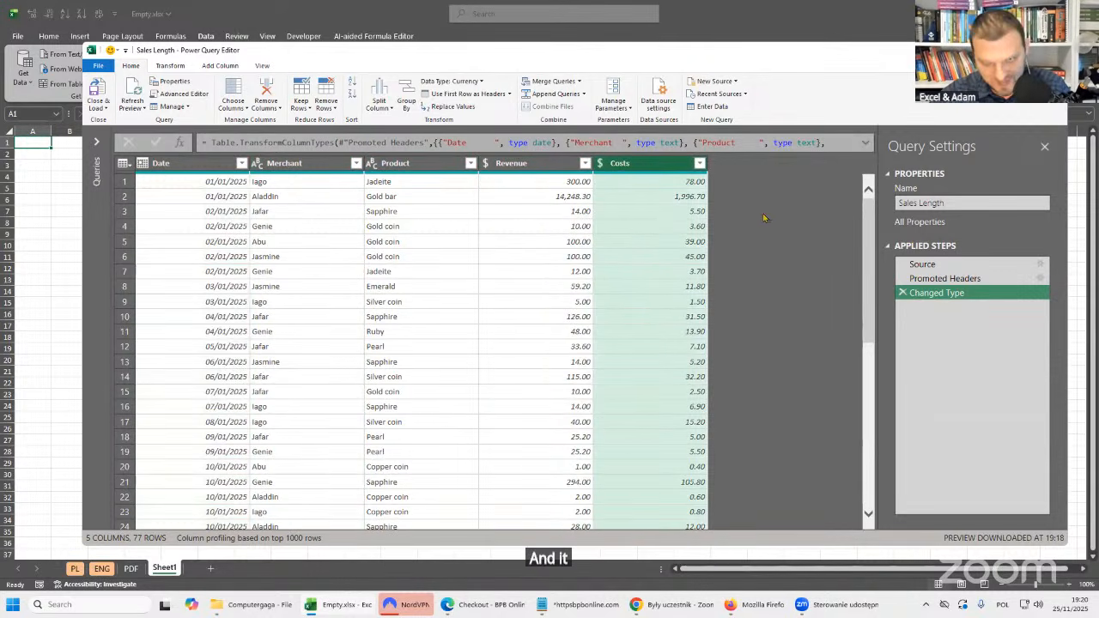
click(206, 164)
scroll(223, 314, down, 1)
scroll(225, 314, down, 17)
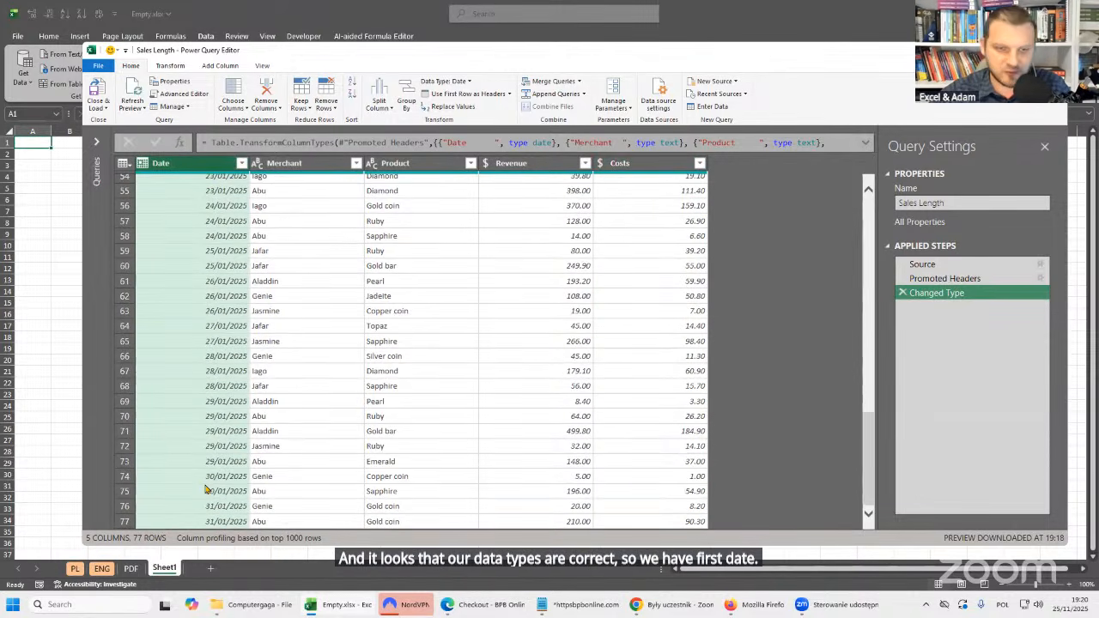
scroll(206, 490, up, 18)
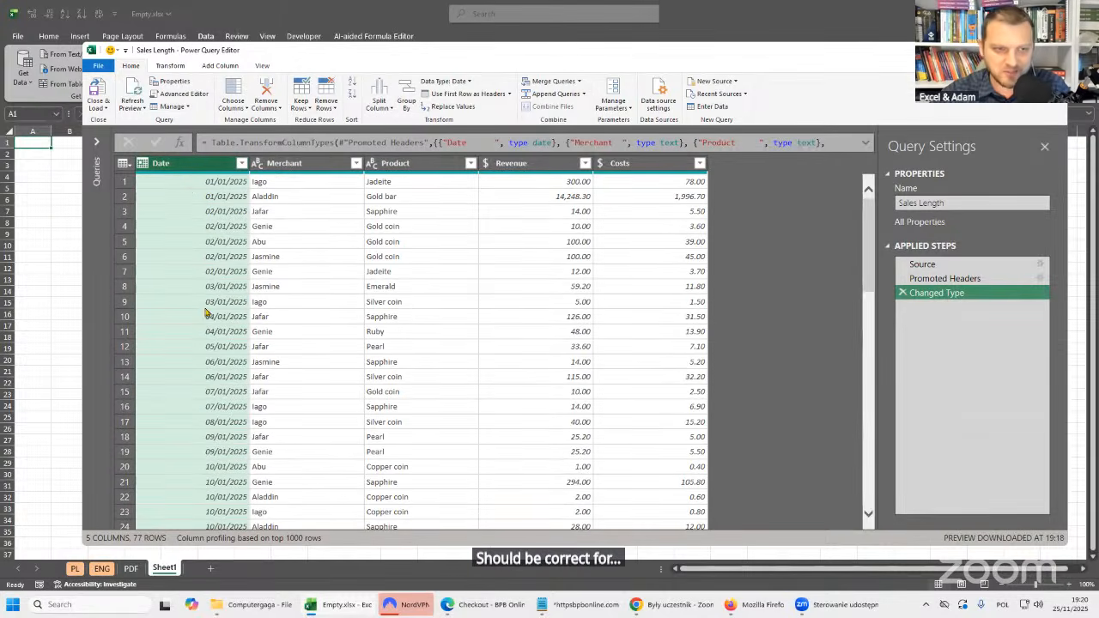
Review the data types of Merchant, Product, Revenue and Costs, and the type options available for Revenue, without changing any.
click(294, 197)
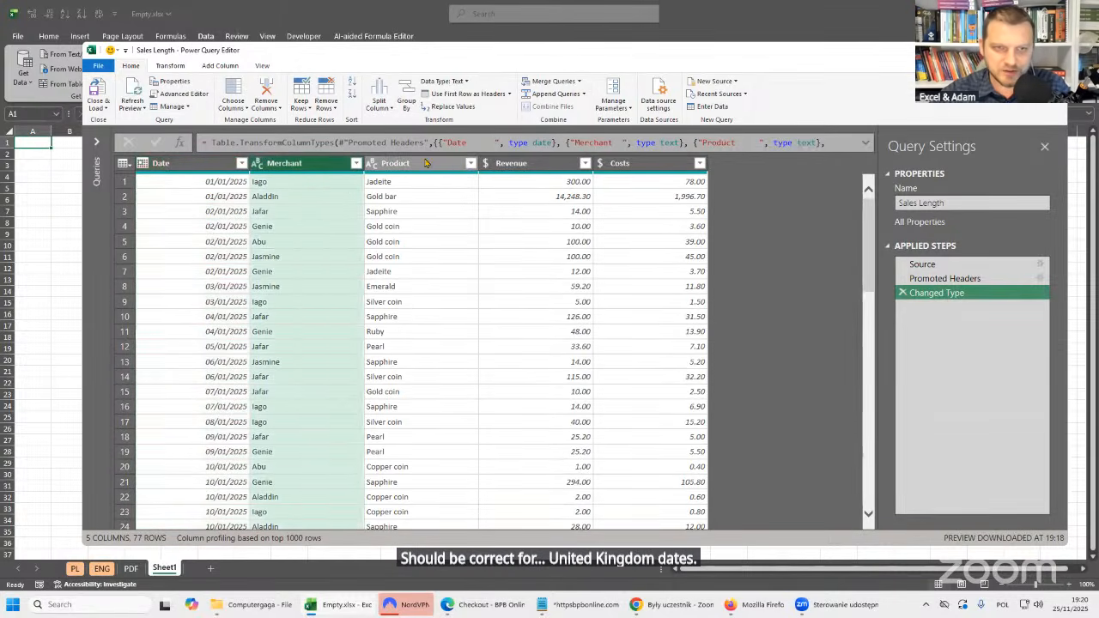
click(447, 213)
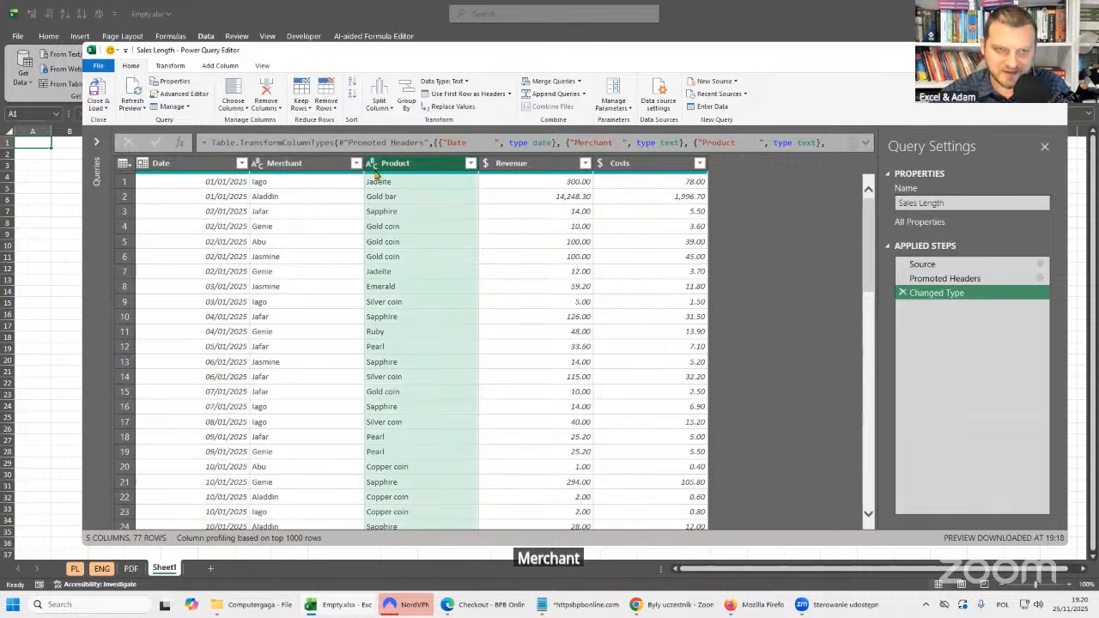
click(528, 169)
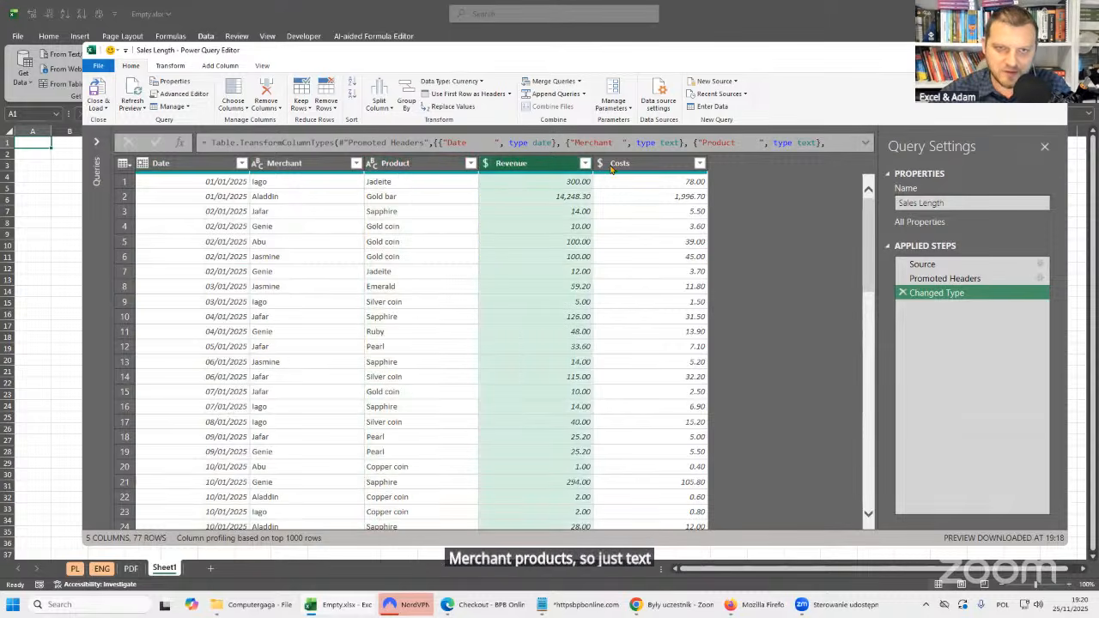
click(673, 169)
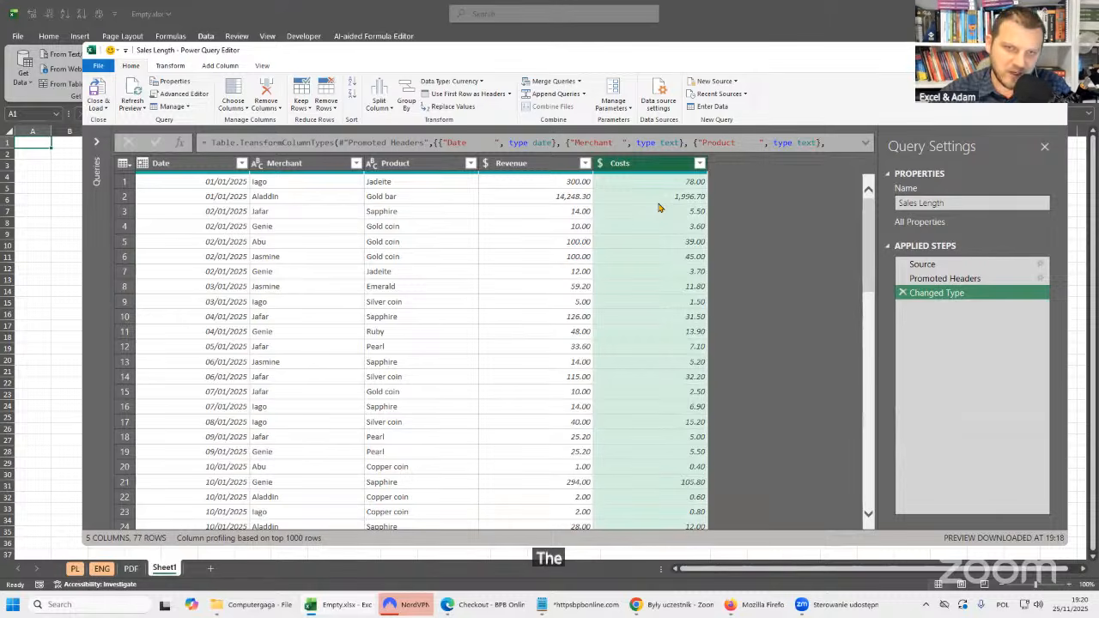
click(552, 170)
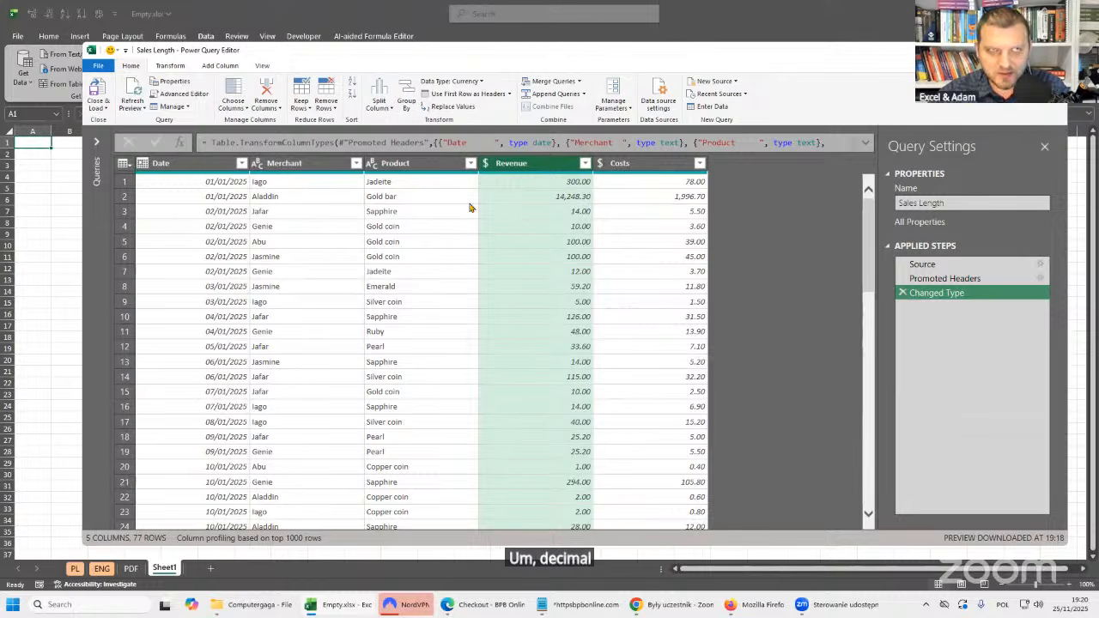
click(485, 163)
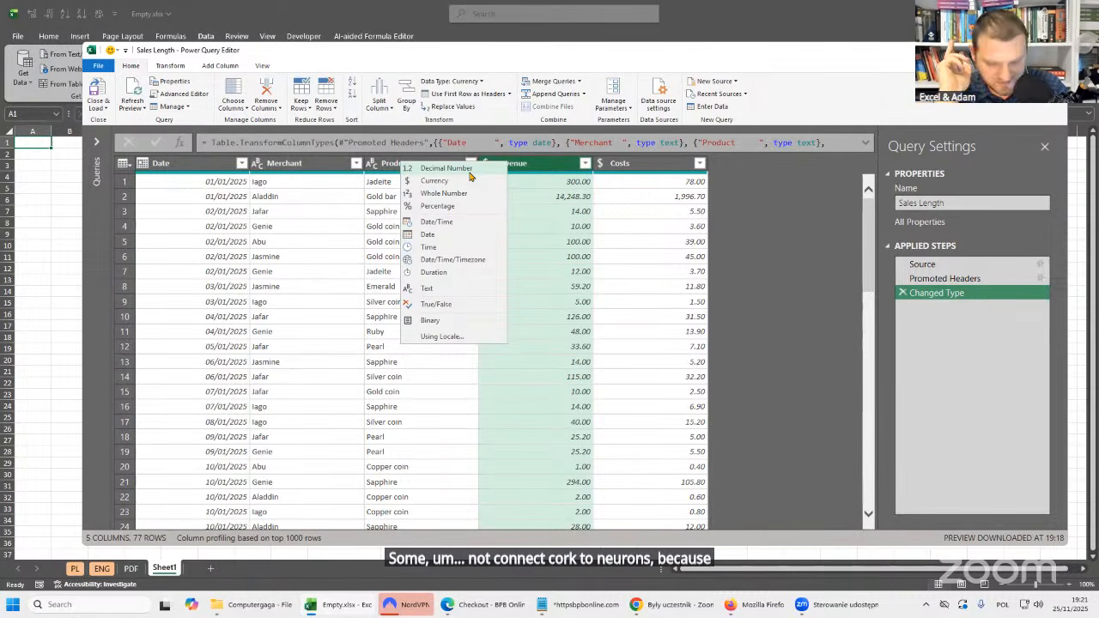
key(Escape)
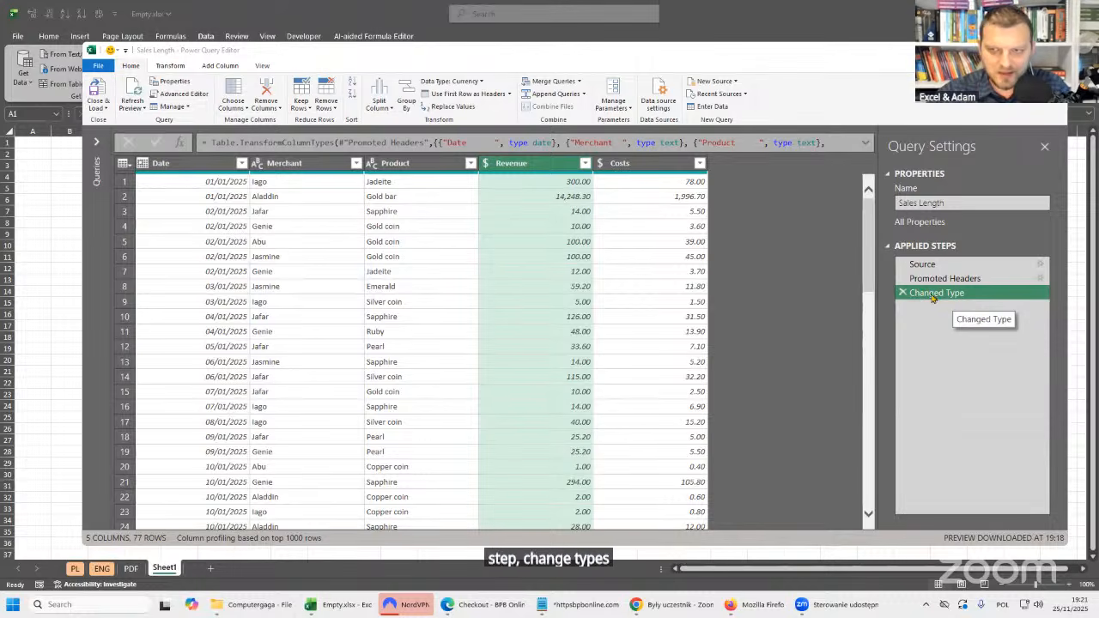
Examine the Changed Type formula for trailing spaces inside the quoted Date column name, leaving the formula unedited.
click(478, 142)
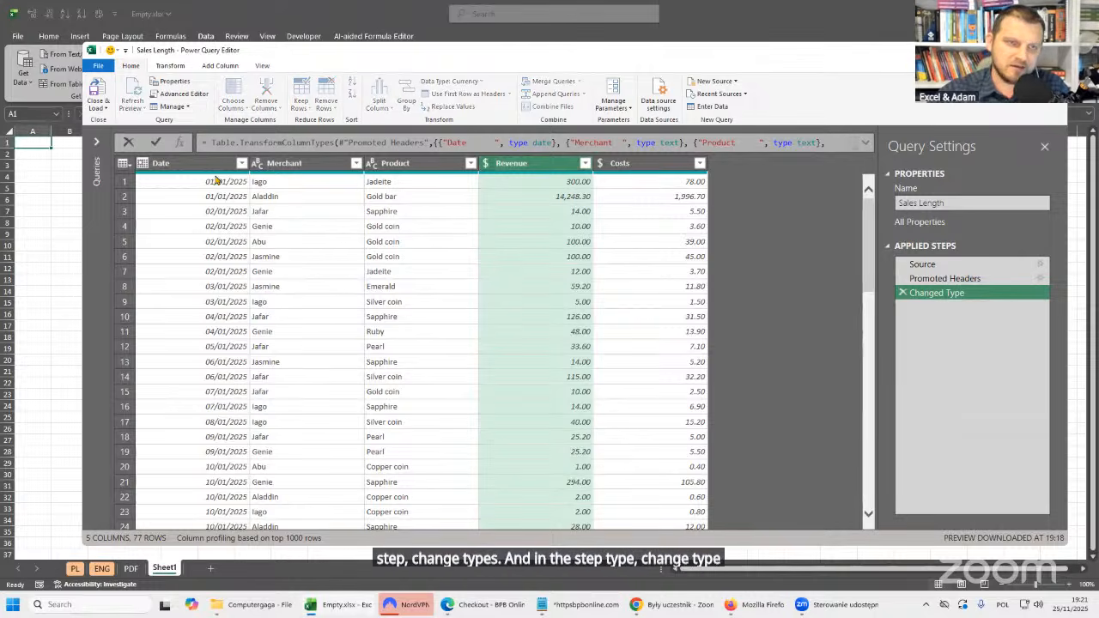
click(807, 302)
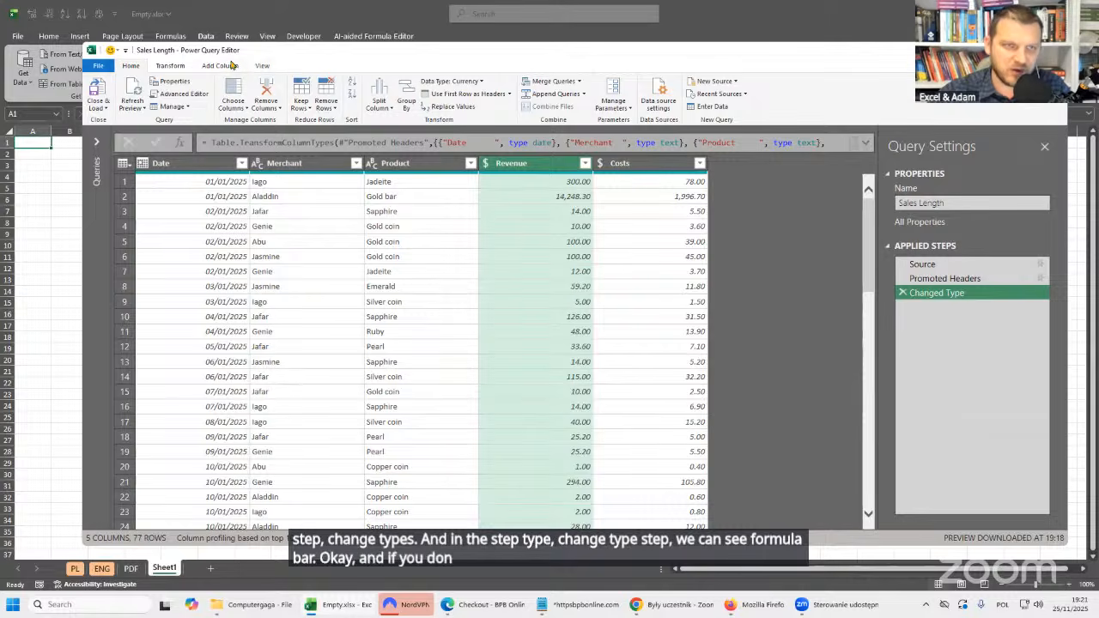
click(263, 67)
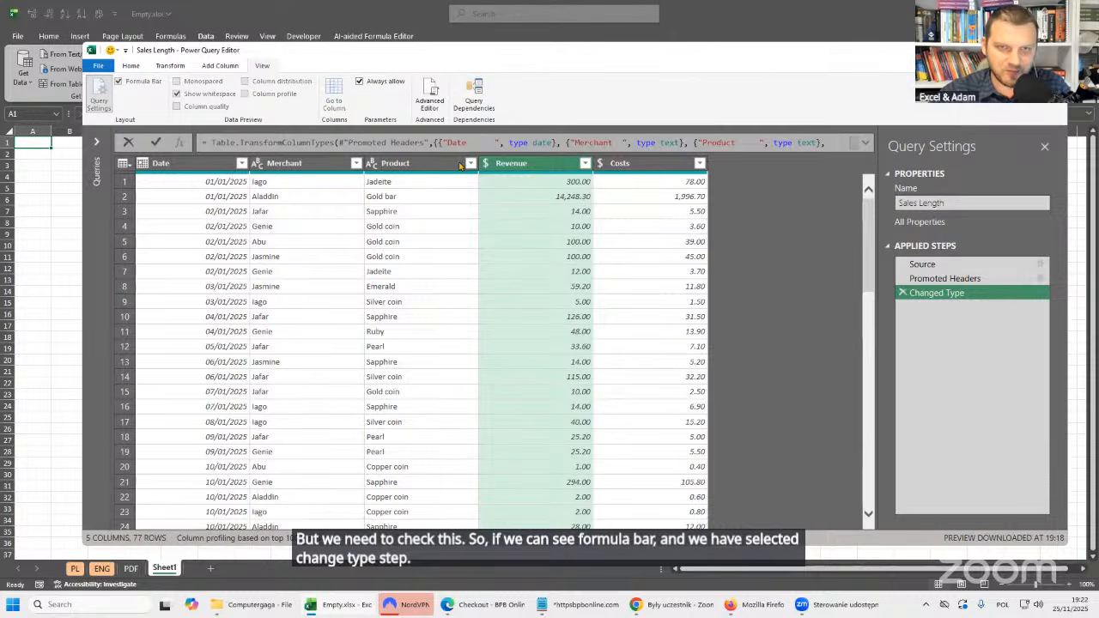
drag(446, 143, 496, 143)
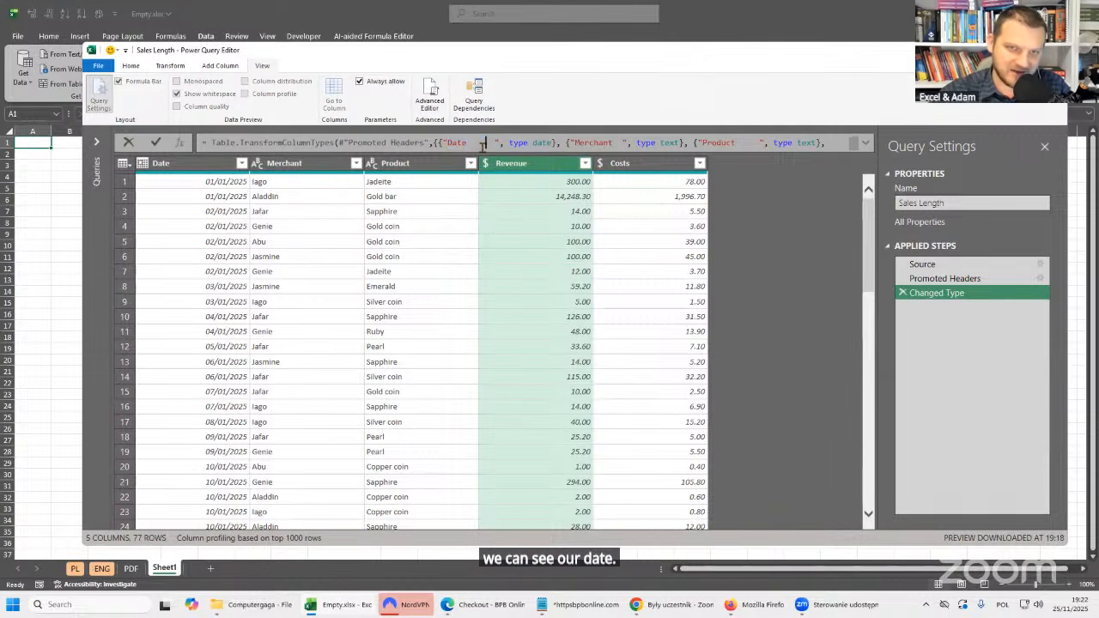
drag(467, 143, 495, 143)
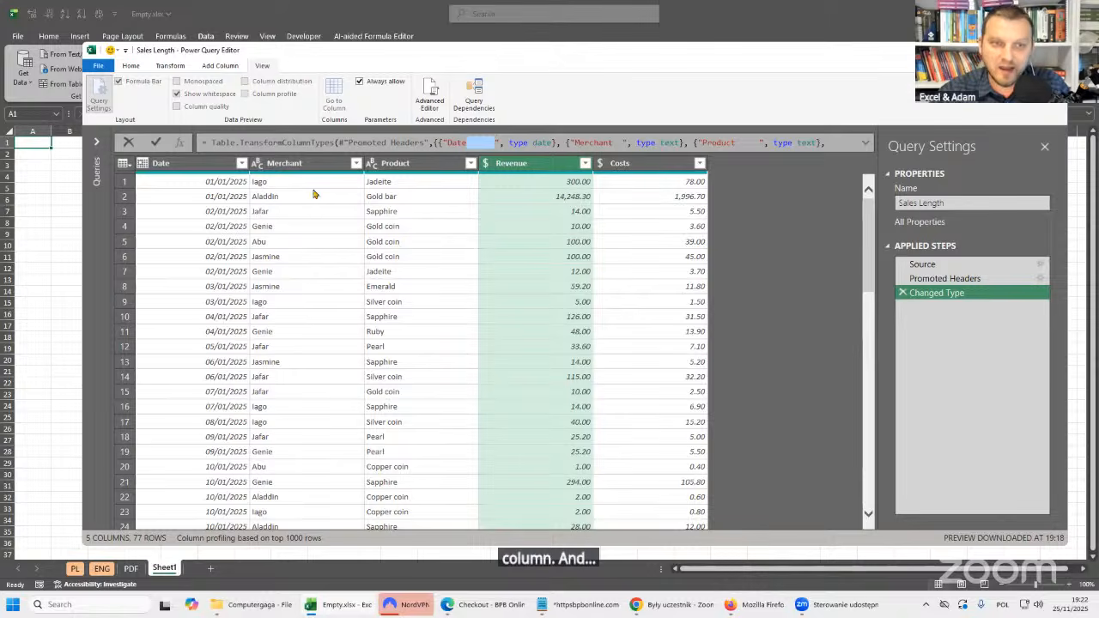
key(Escape)
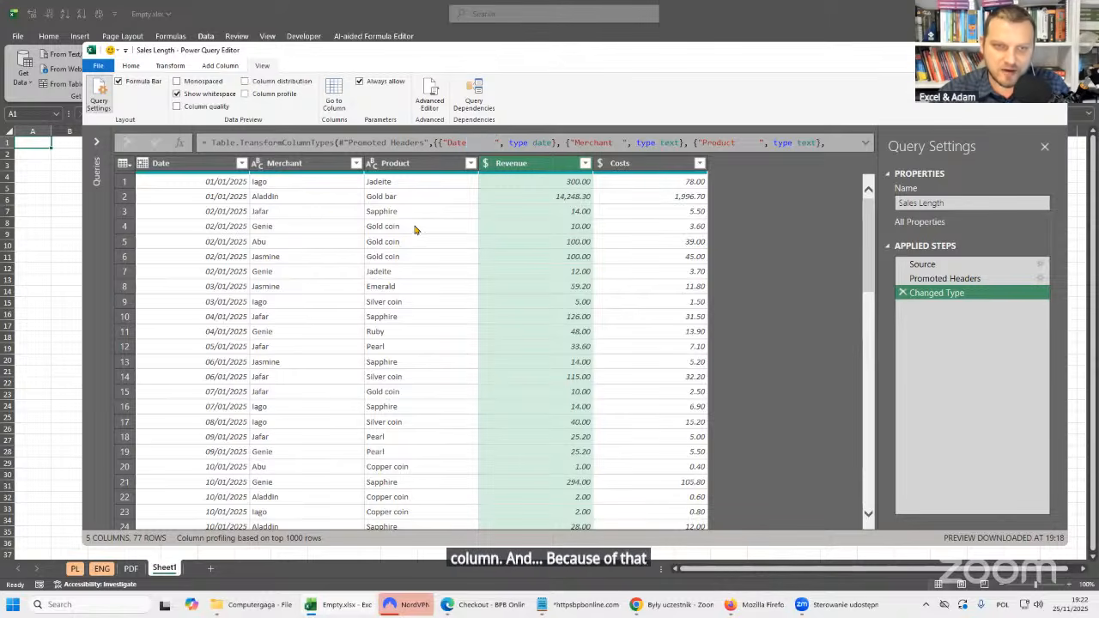
Inspect the first Revenue and Date values for extra spaces in an enlarged cell detail pane.
click(540, 203)
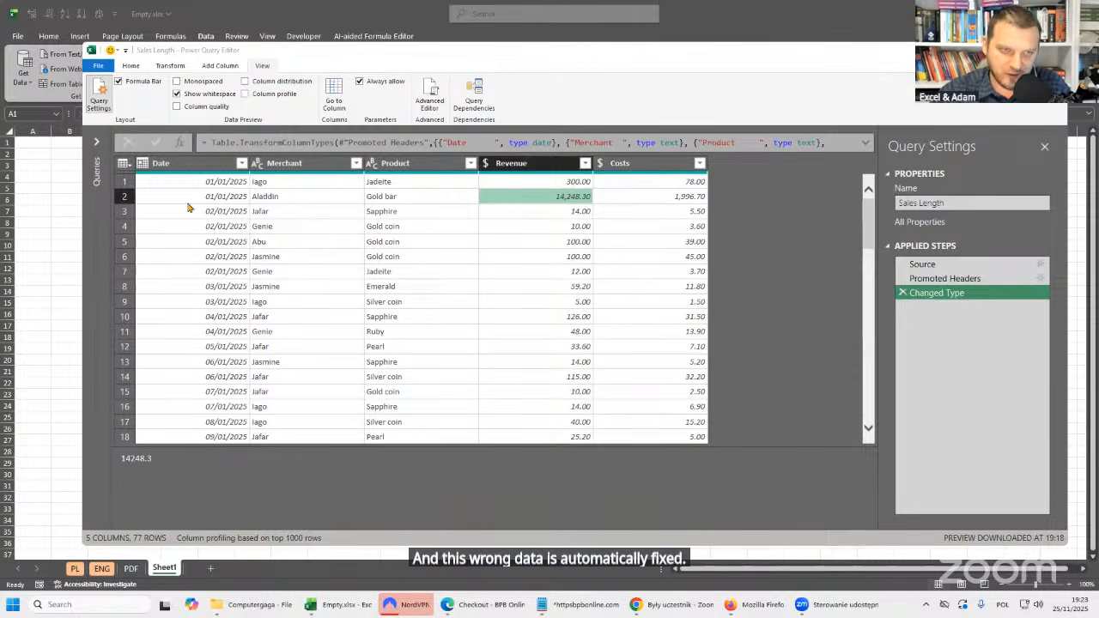
click(574, 183)
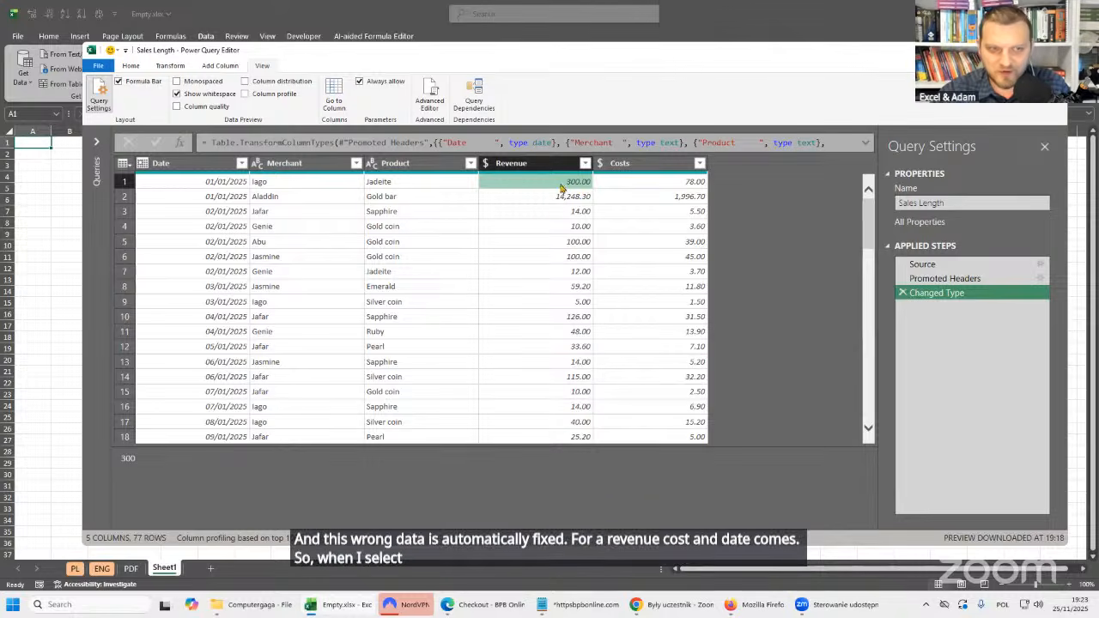
double_click(128, 458)
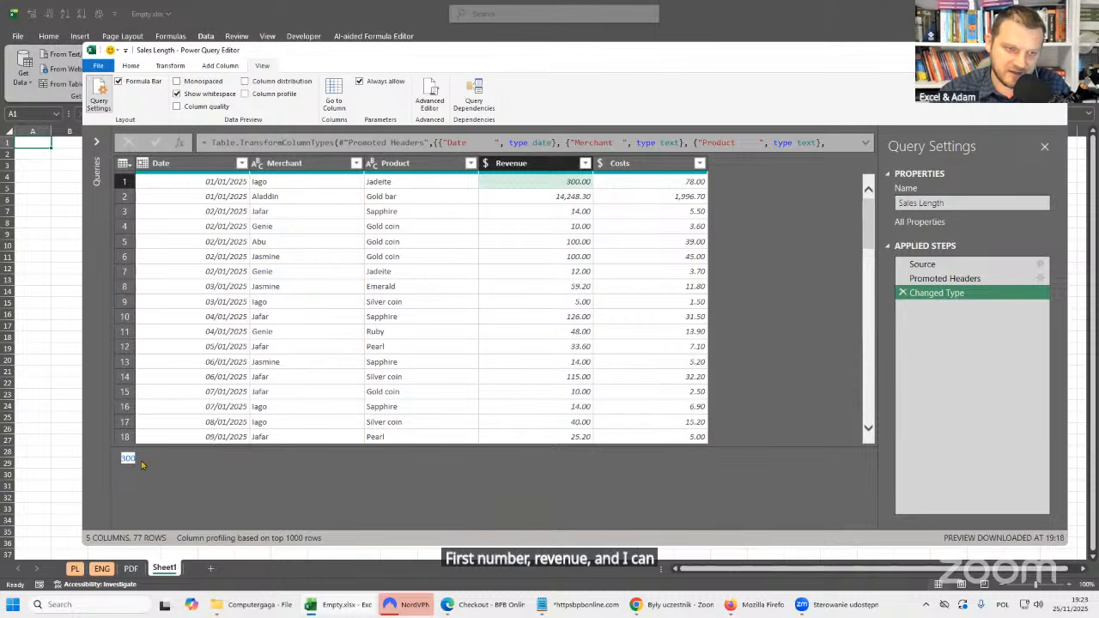
drag(219, 446, 181, 374)
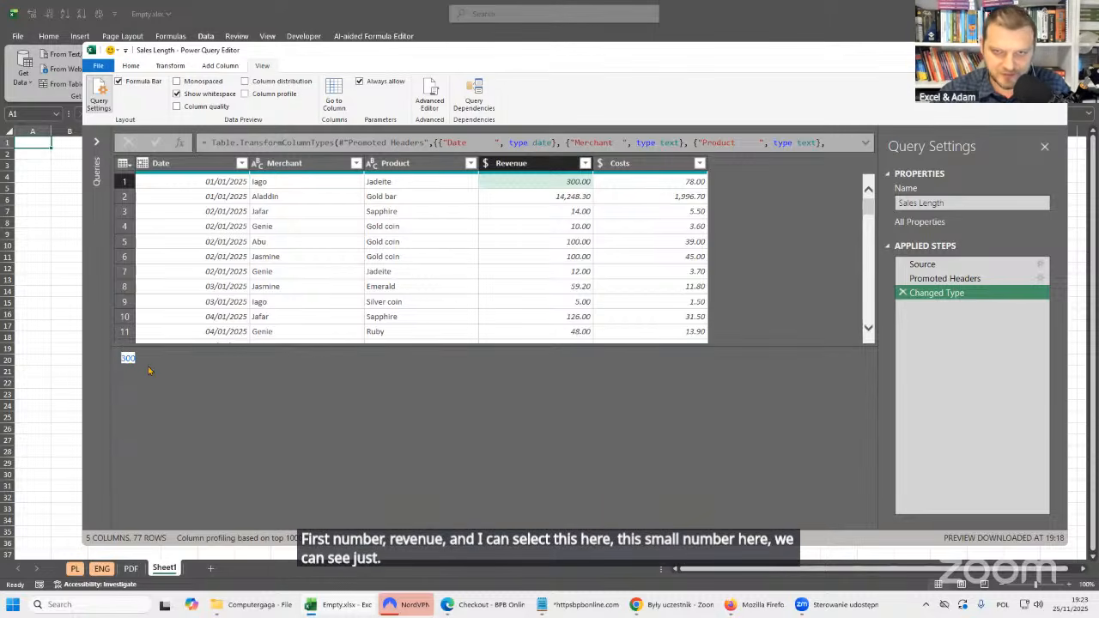
click(230, 183)
drag(120, 359, 236, 359)
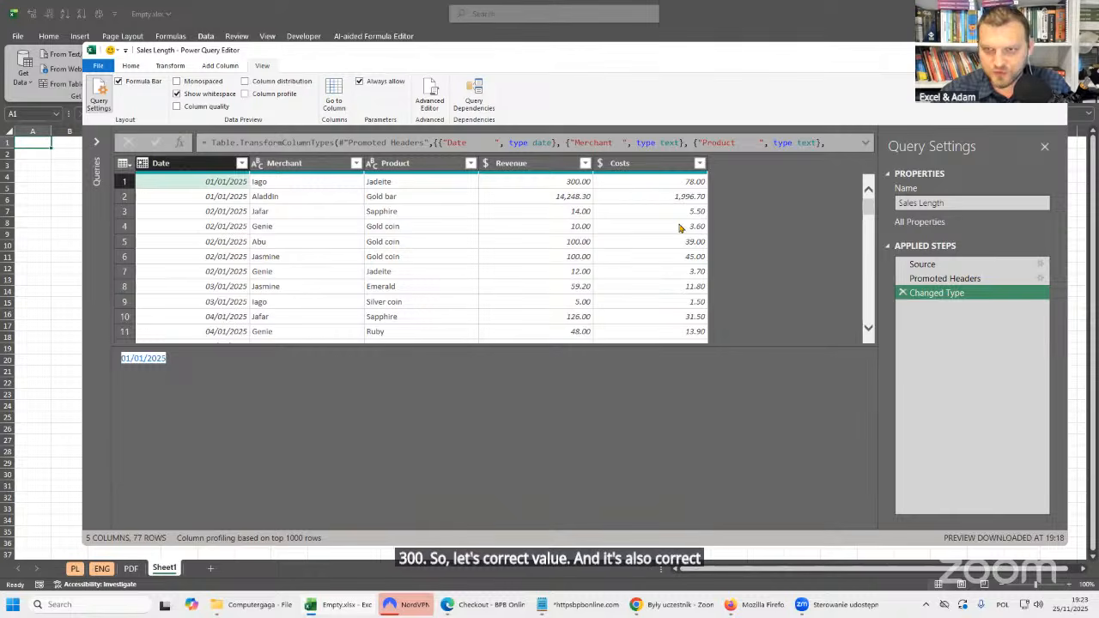
Inspect the first Merchant value and the Merchant column name for trailing spaces, leaving the name unedited.
click(313, 184)
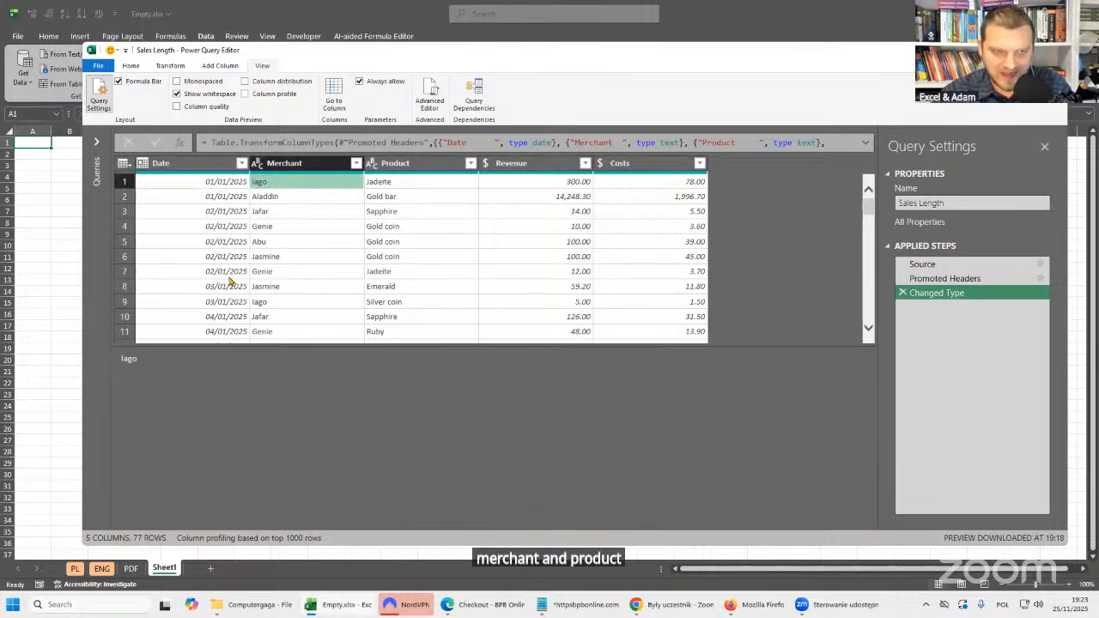
click(309, 197)
click(311, 184)
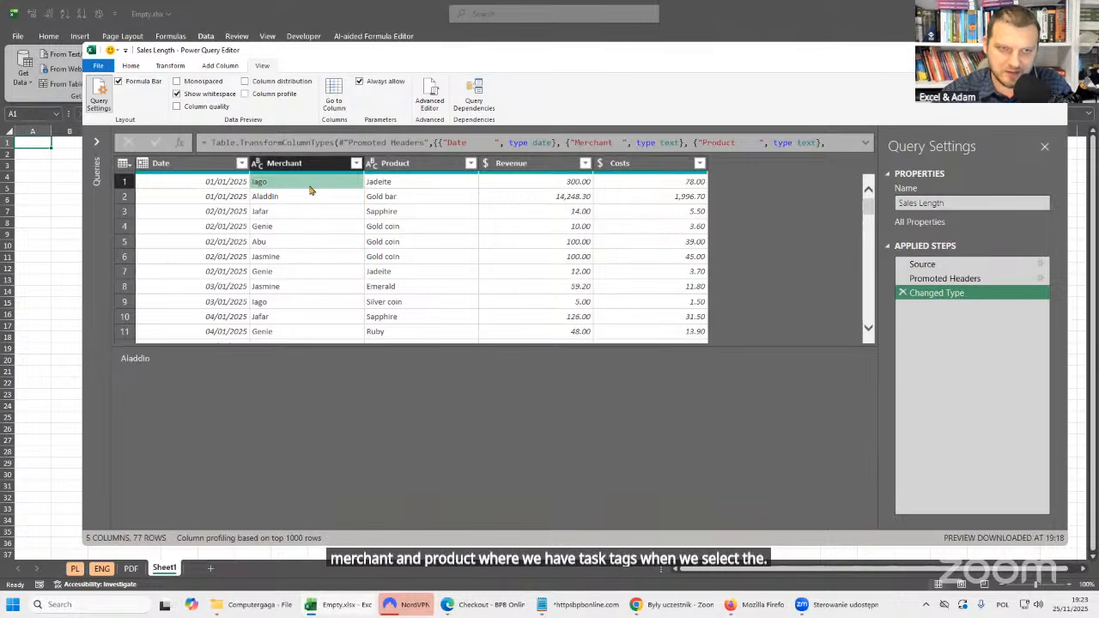
double_click(130, 360)
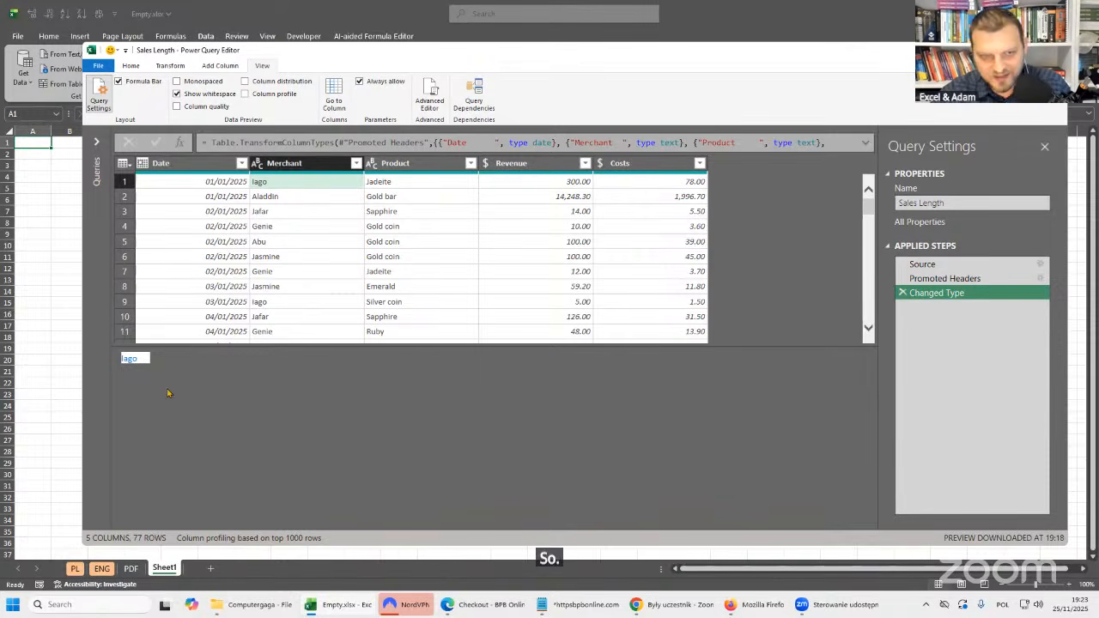
double_click(319, 165)
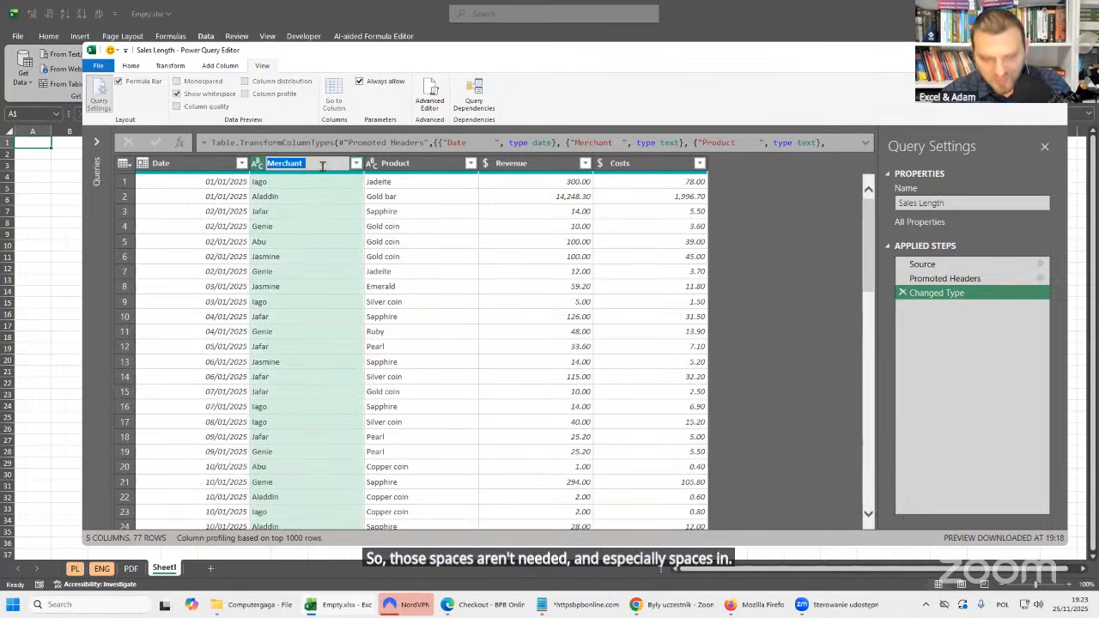
key(Escape)
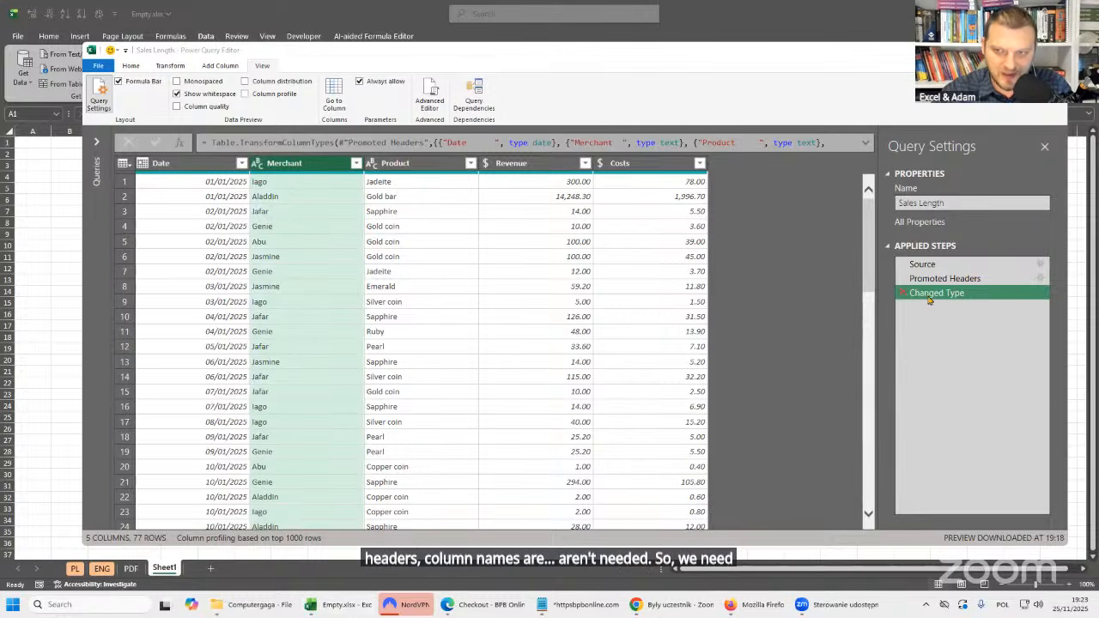
Delete the Changed Type step from the Sales Length query.
click(960, 295)
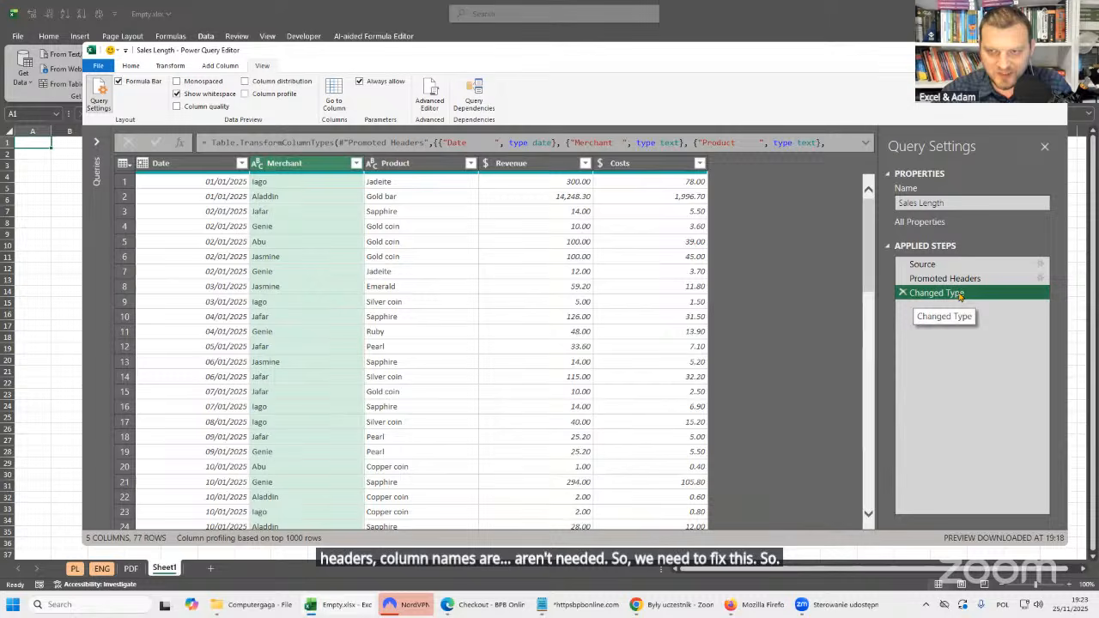
click(903, 293)
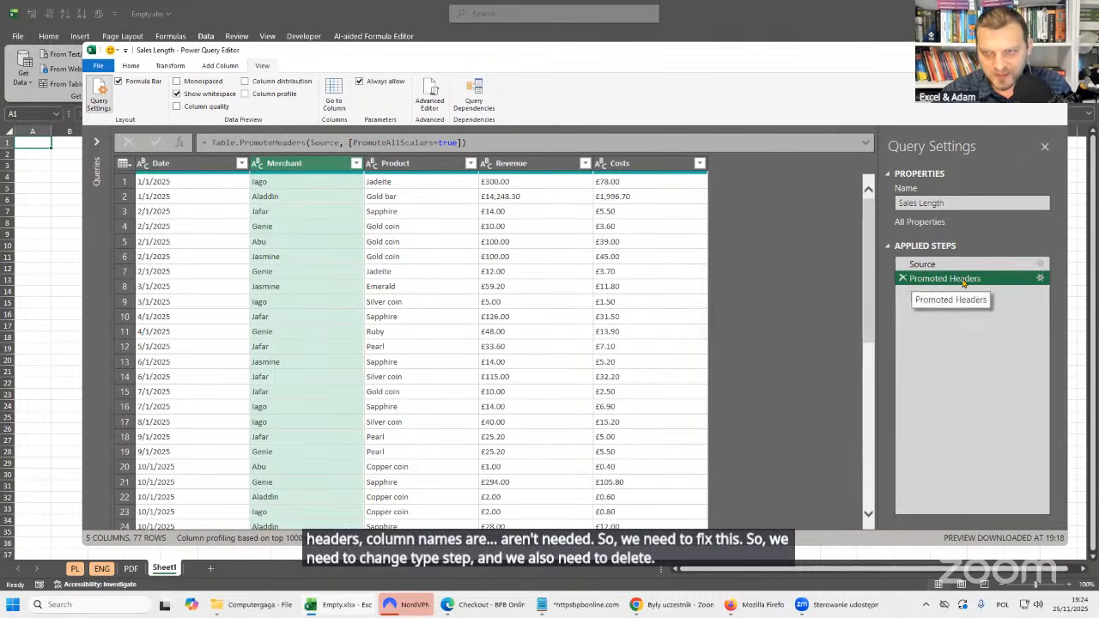
Delete the Promoted Headers step from the Sales Length query.
click(902, 280)
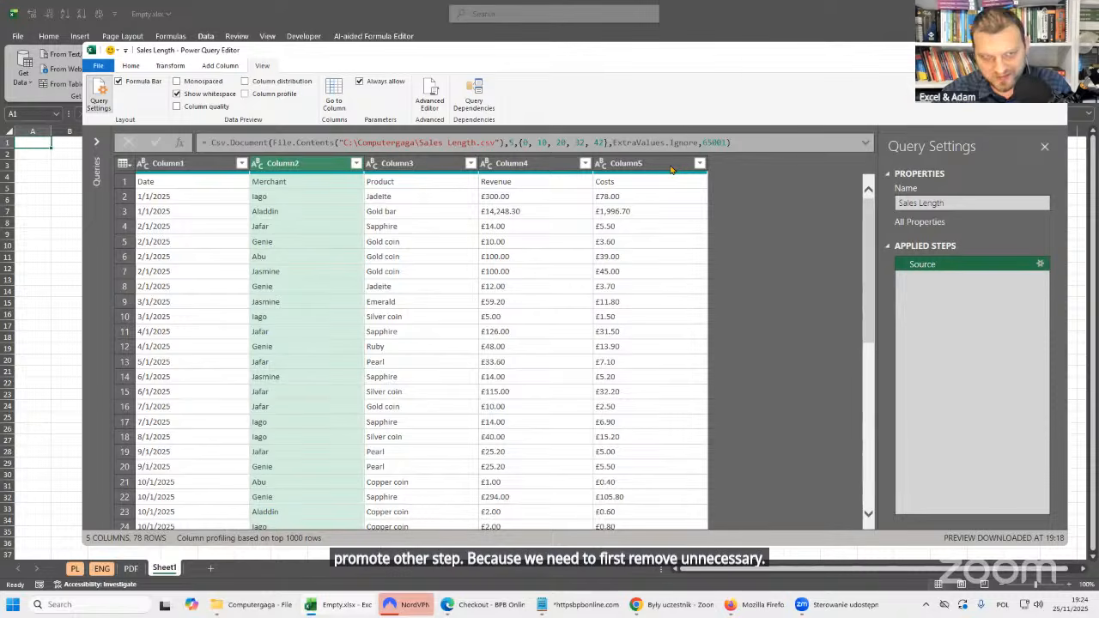
ctrl+click(431, 169)
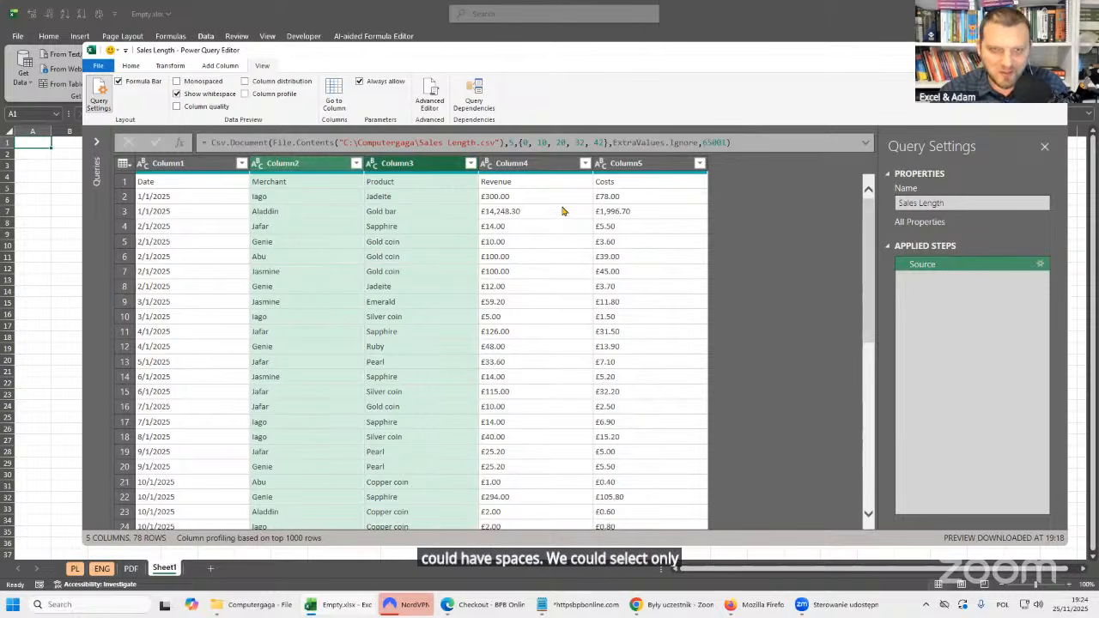
Inspect the column names stored in the first data row, including Date, Merchant, Product, Revenue and Costs.
click(124, 182)
click(275, 182)
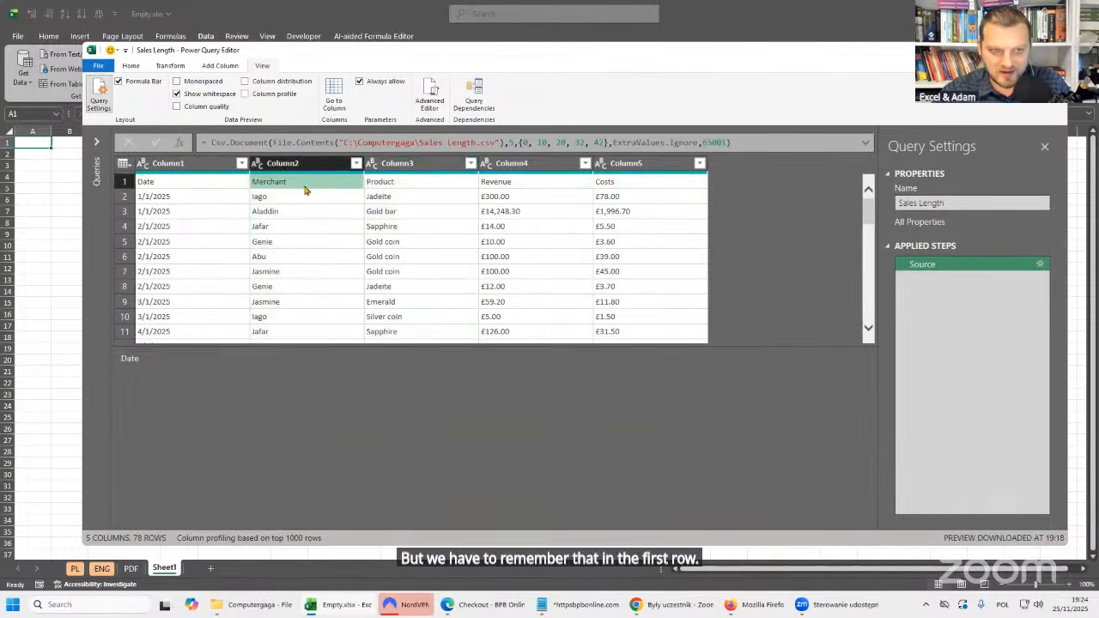
click(437, 183)
click(541, 187)
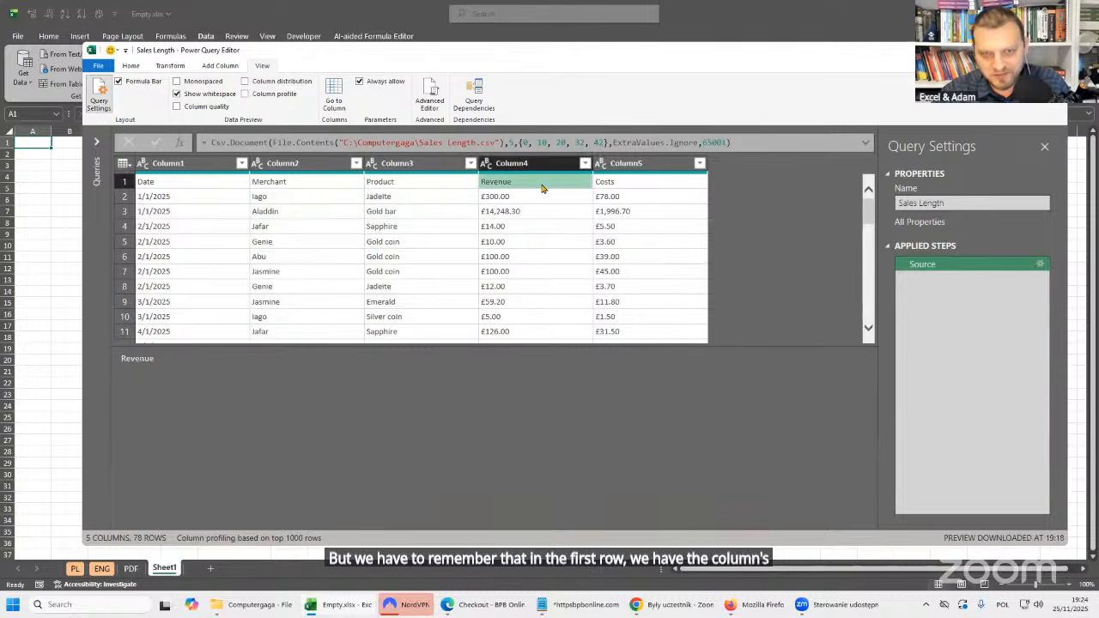
click(648, 186)
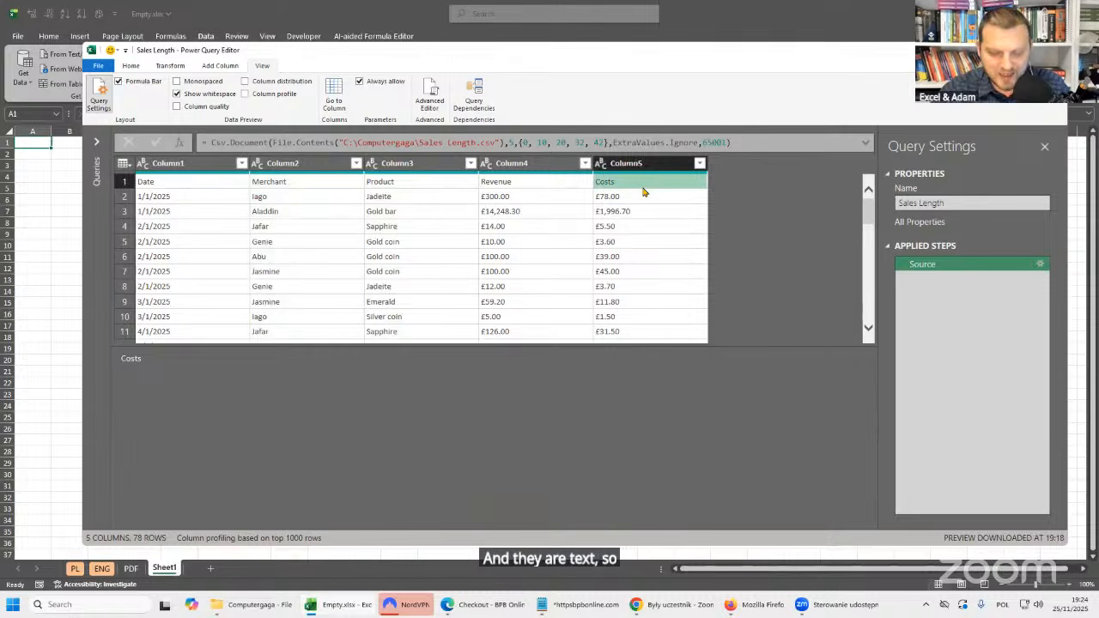
Trim leading and trailing spaces from the text in all five columns, Column1 through Column5.
click(424, 197)
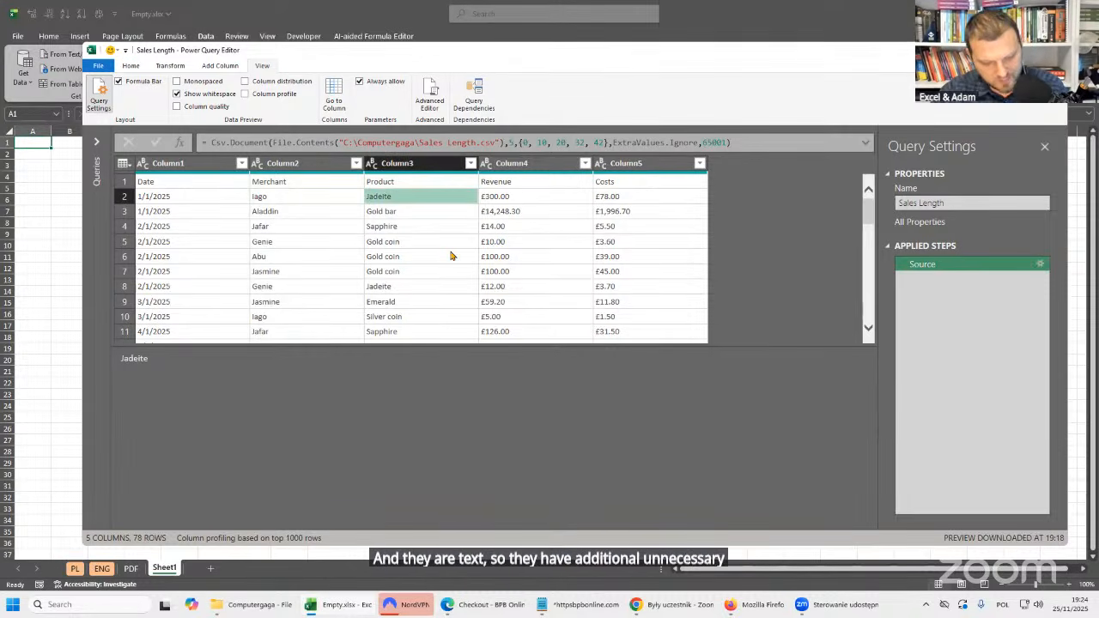
key(ctrl+a)
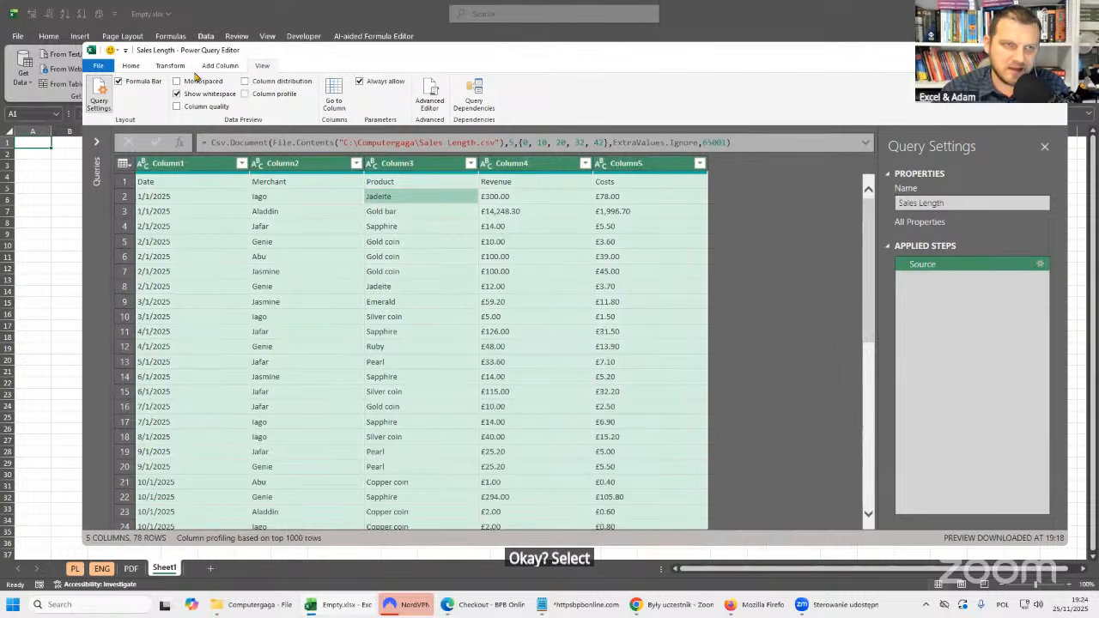
click(172, 66)
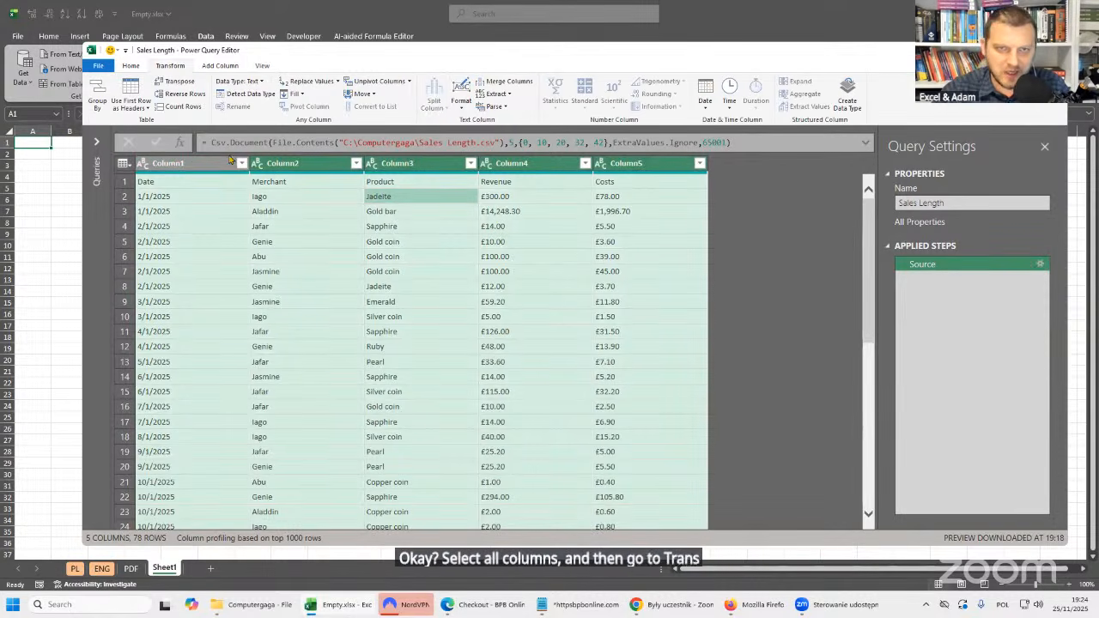
click(459, 110)
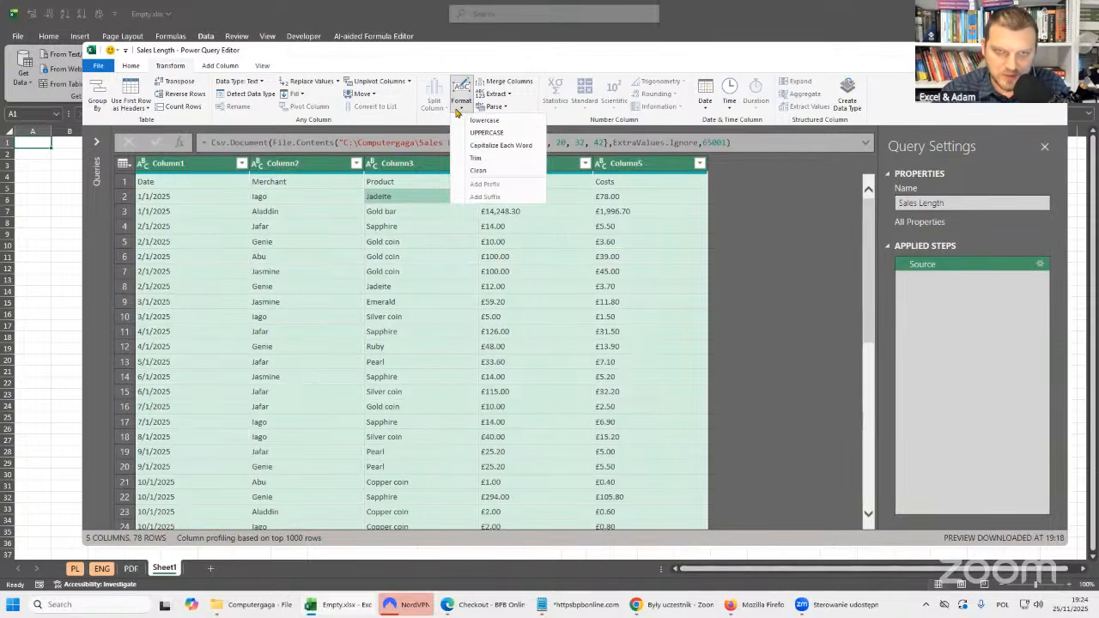
click(495, 160)
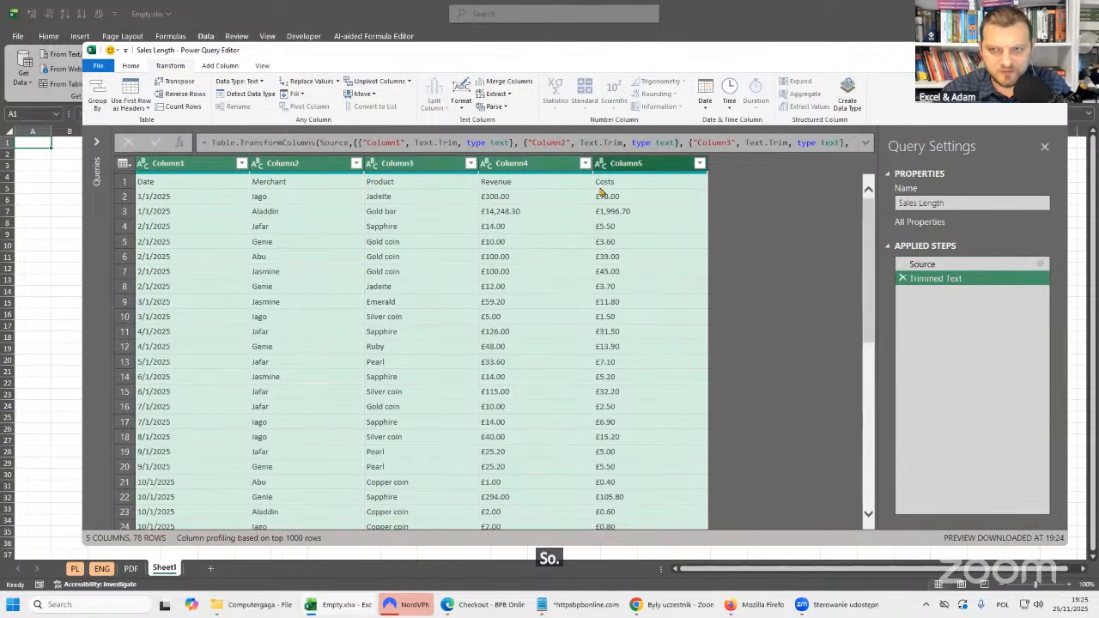
Check the Product heading in Column3 and the rest of the first row for leftover trailing spaces.
click(414, 187)
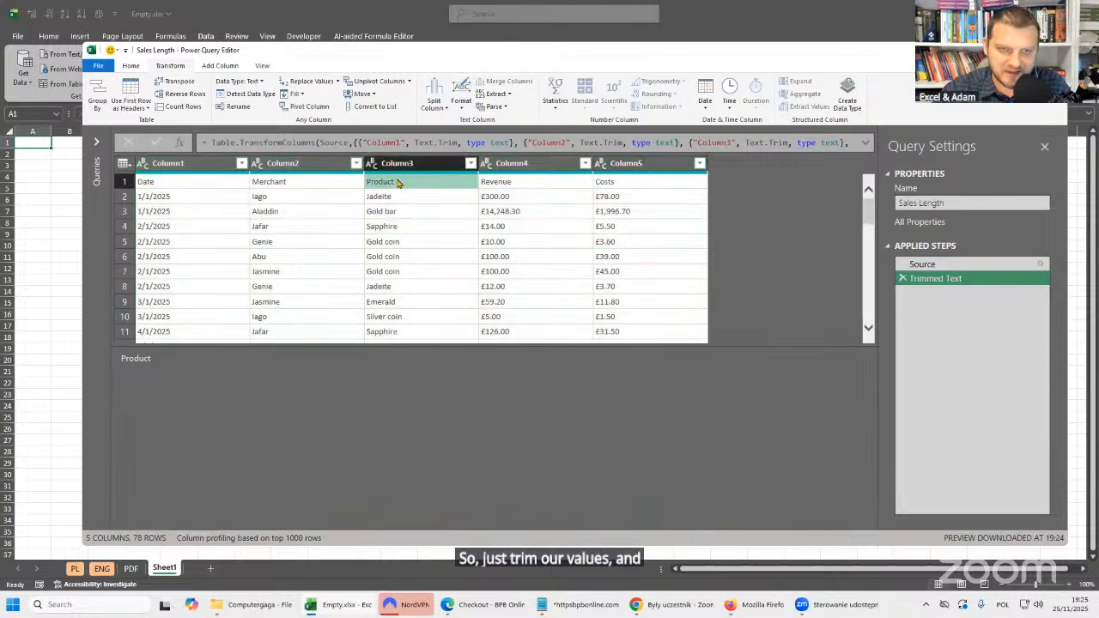
double_click(137, 366)
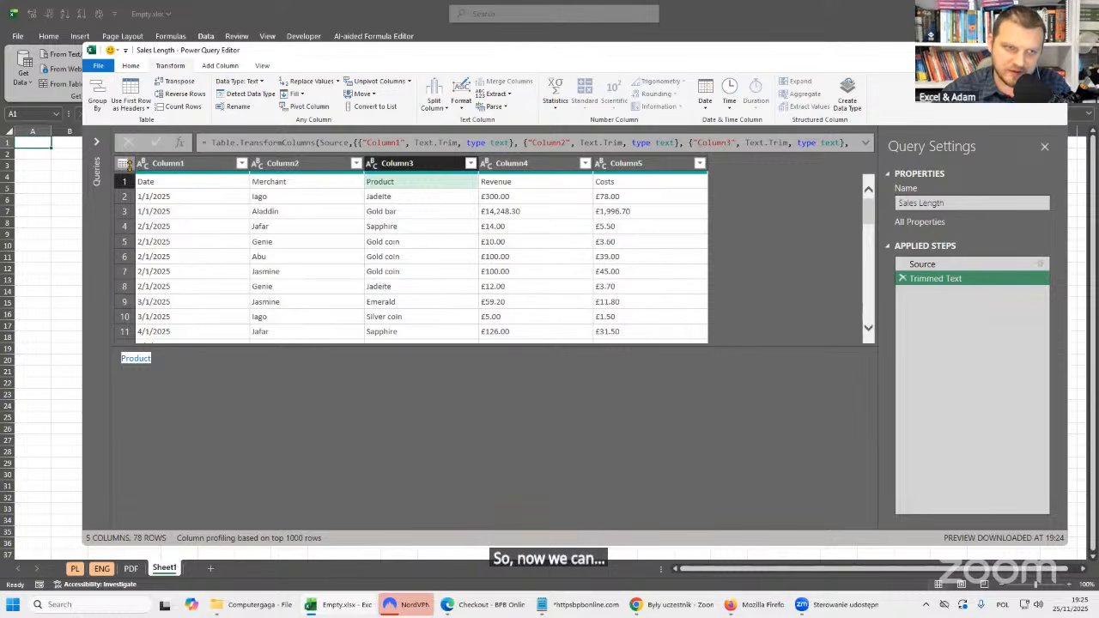
click(124, 181)
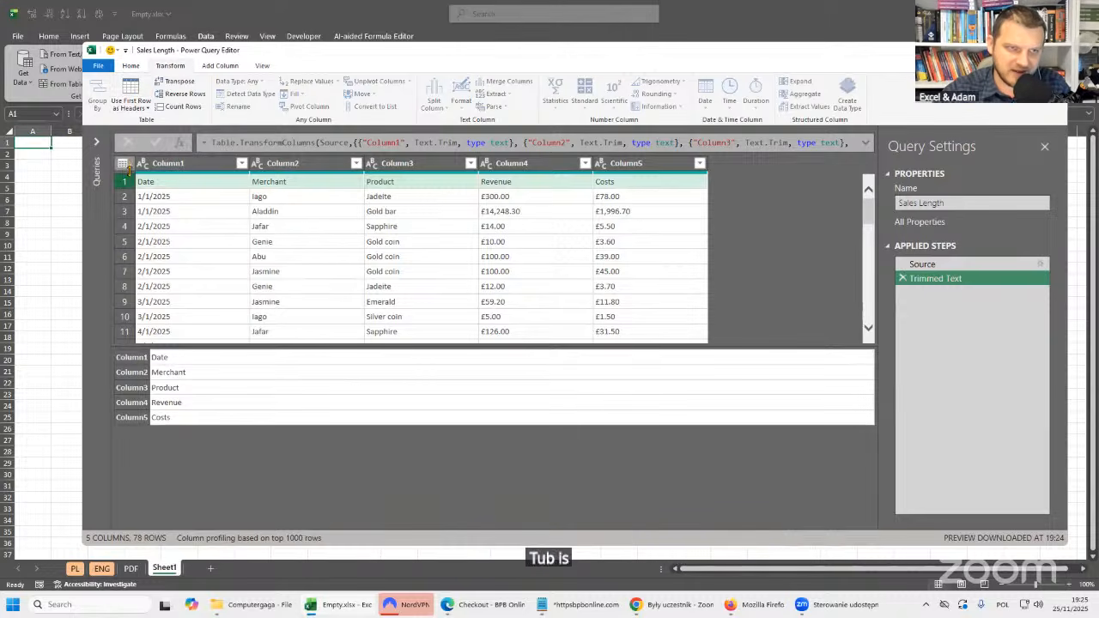
click(123, 163)
click(352, 241)
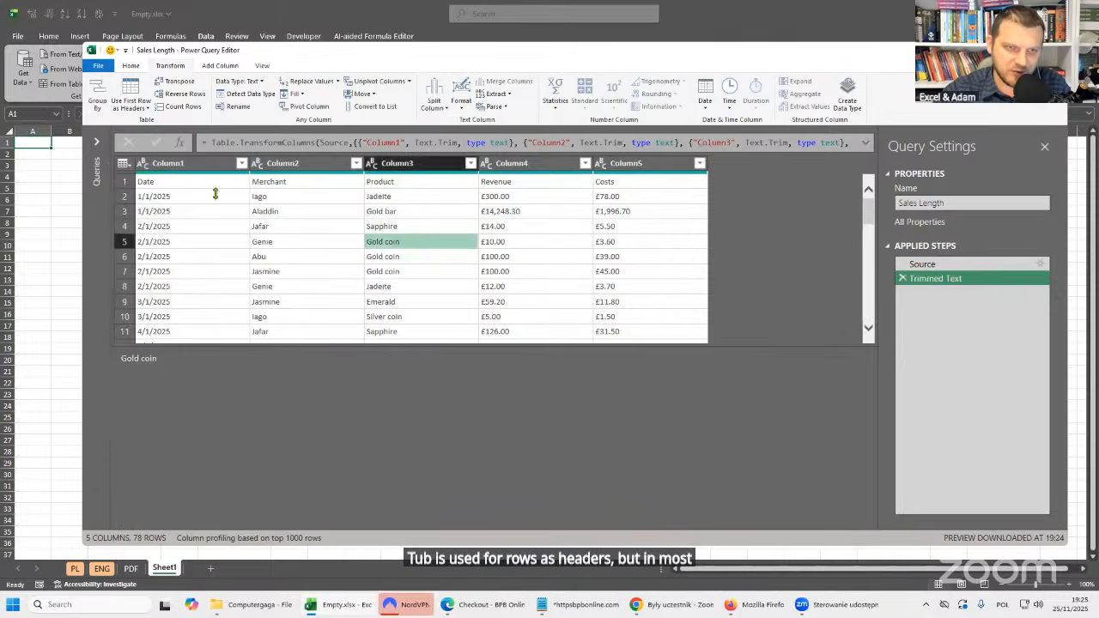
click(123, 163)
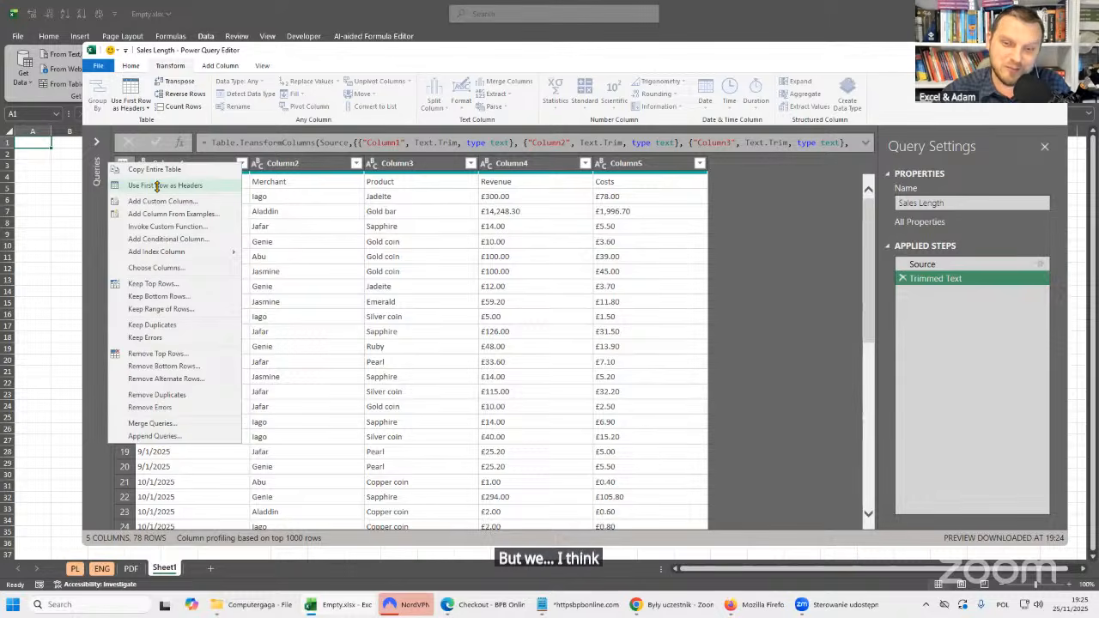
click(412, 256)
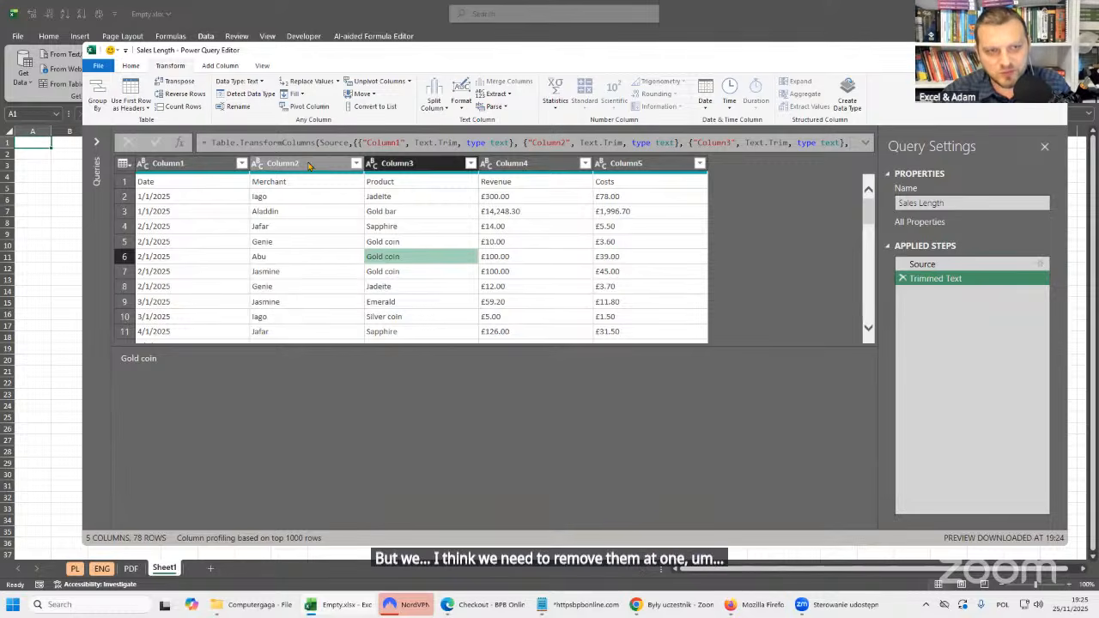
Inspect the Date heading in Column1 and the first merchant value in Column2 for leftover trailing spaces.
click(308, 166)
shift+click(429, 165)
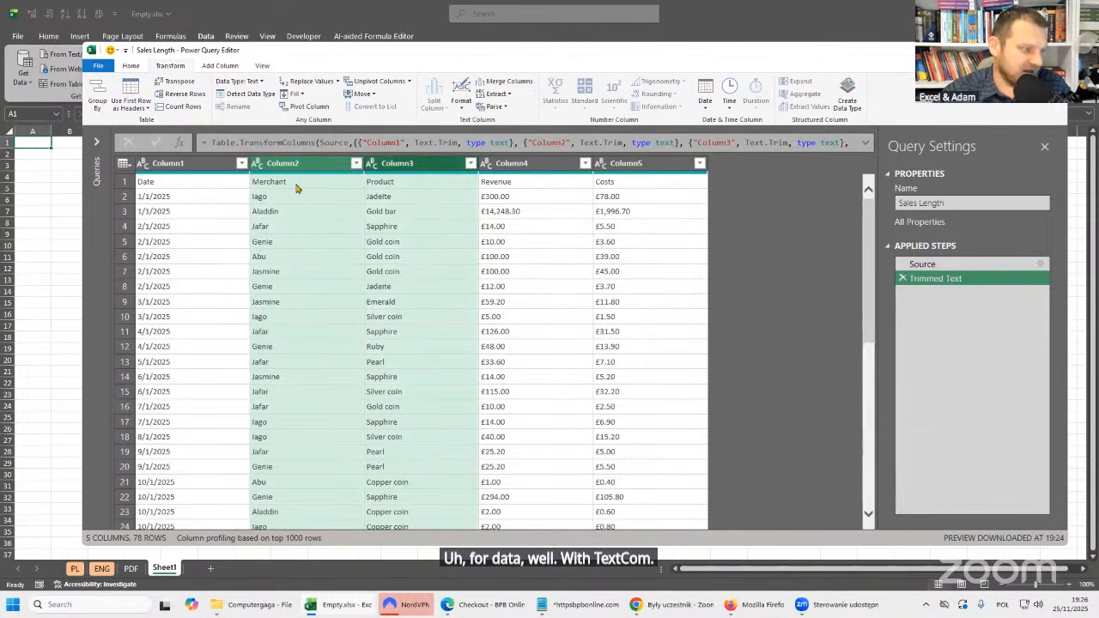
click(152, 183)
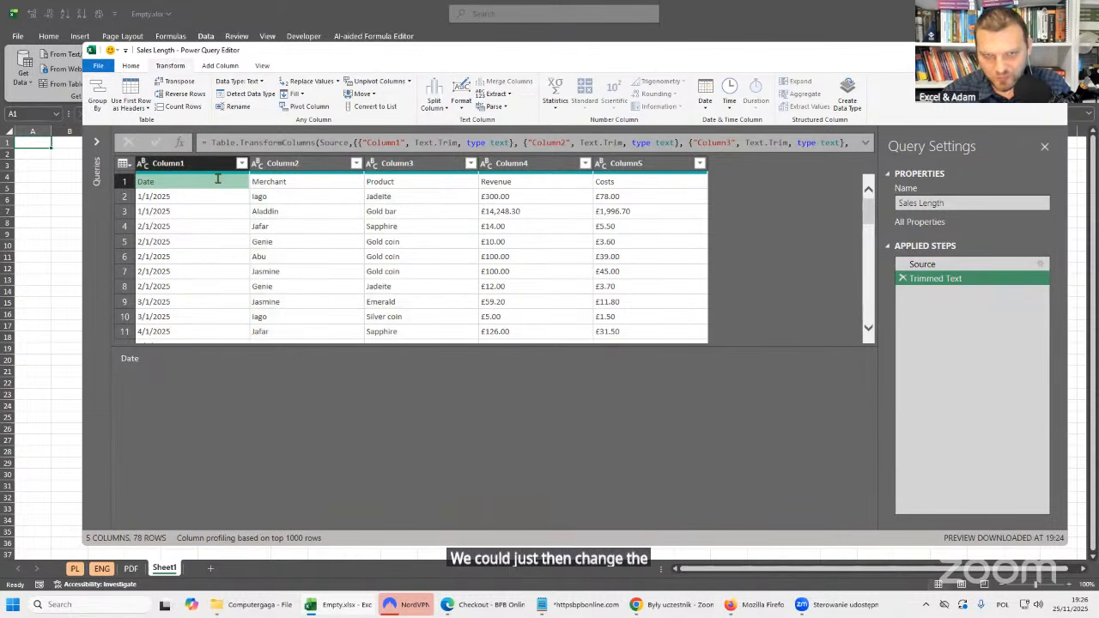
click(304, 166)
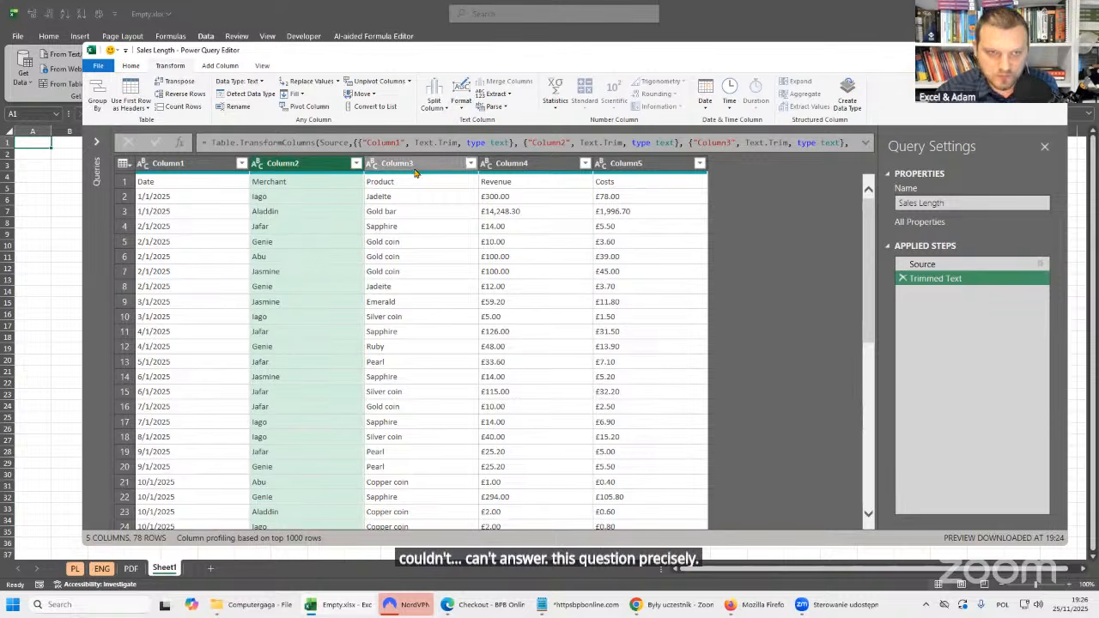
click(321, 201)
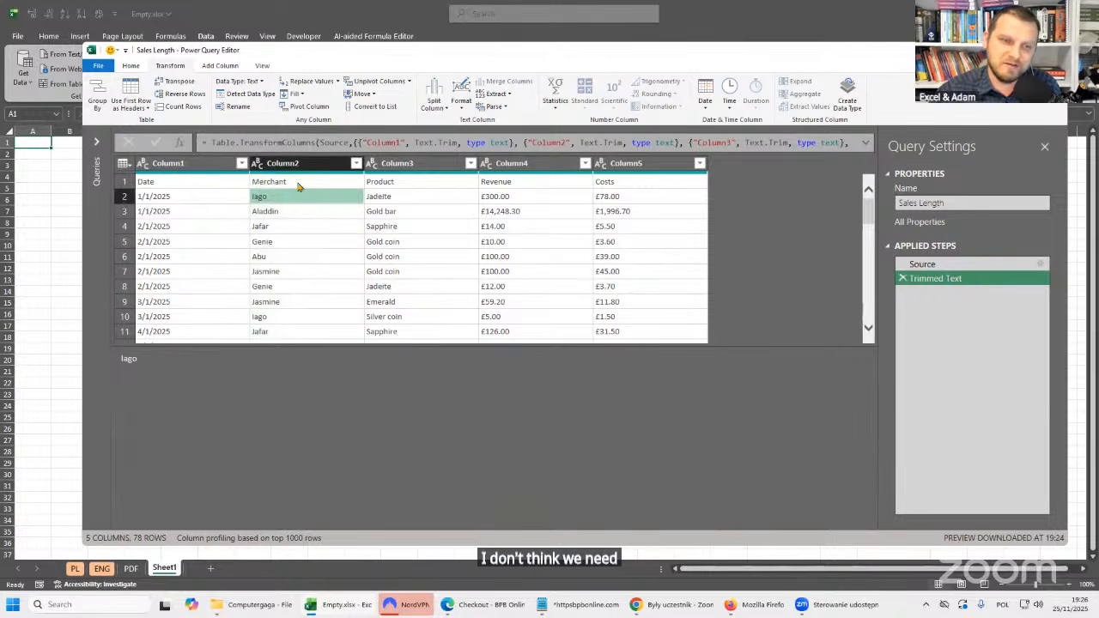
double_click(129, 358)
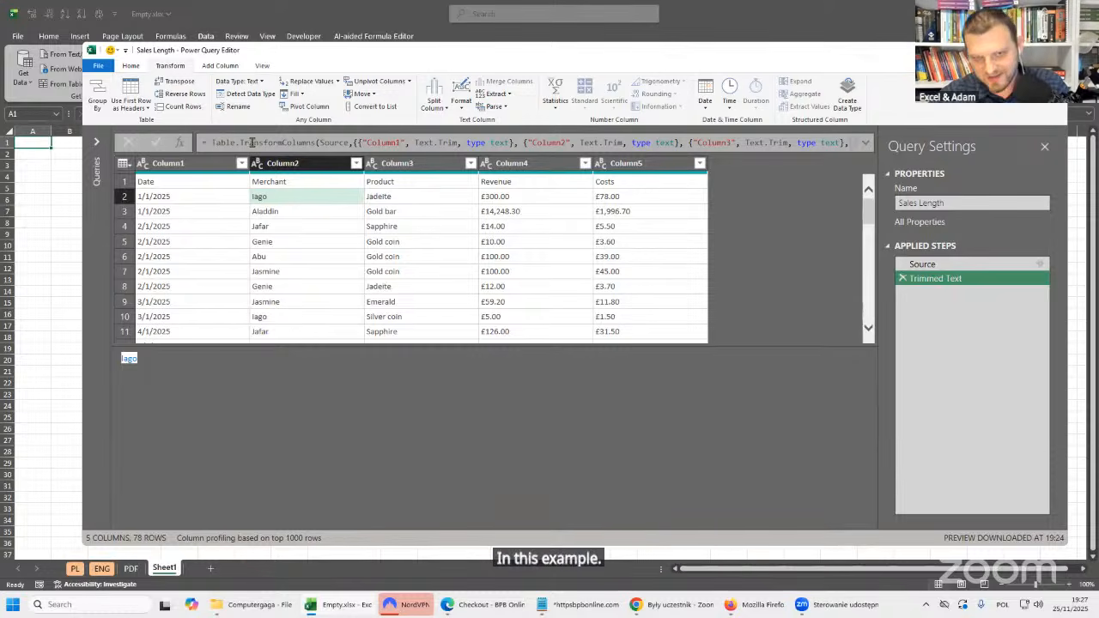
Use the first row of the trimmed table as the column headers.
click(314, 212)
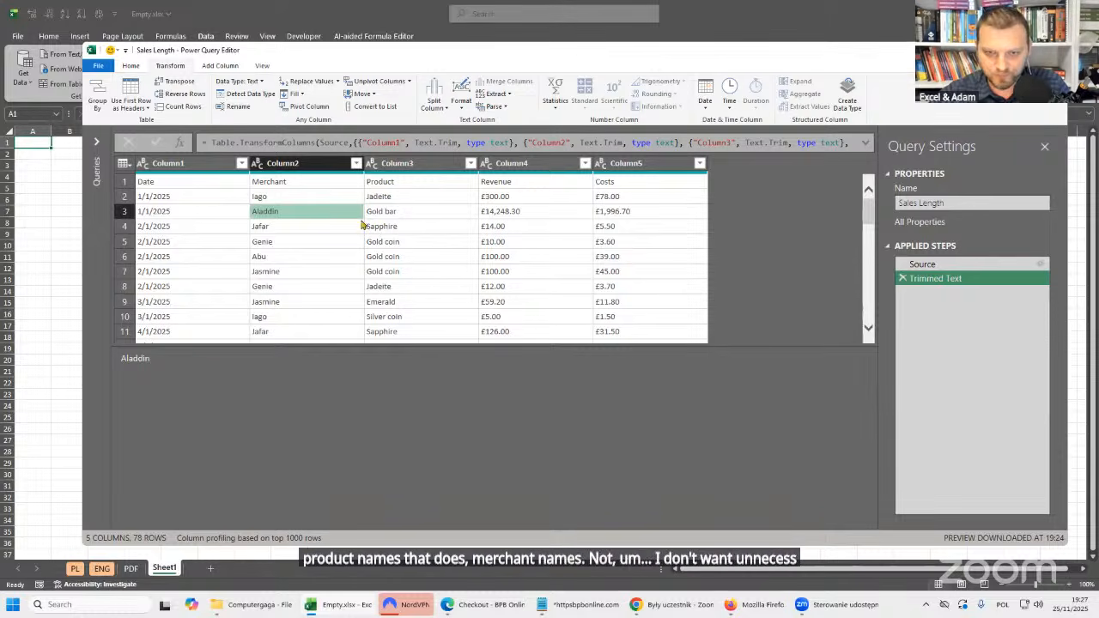
click(123, 163)
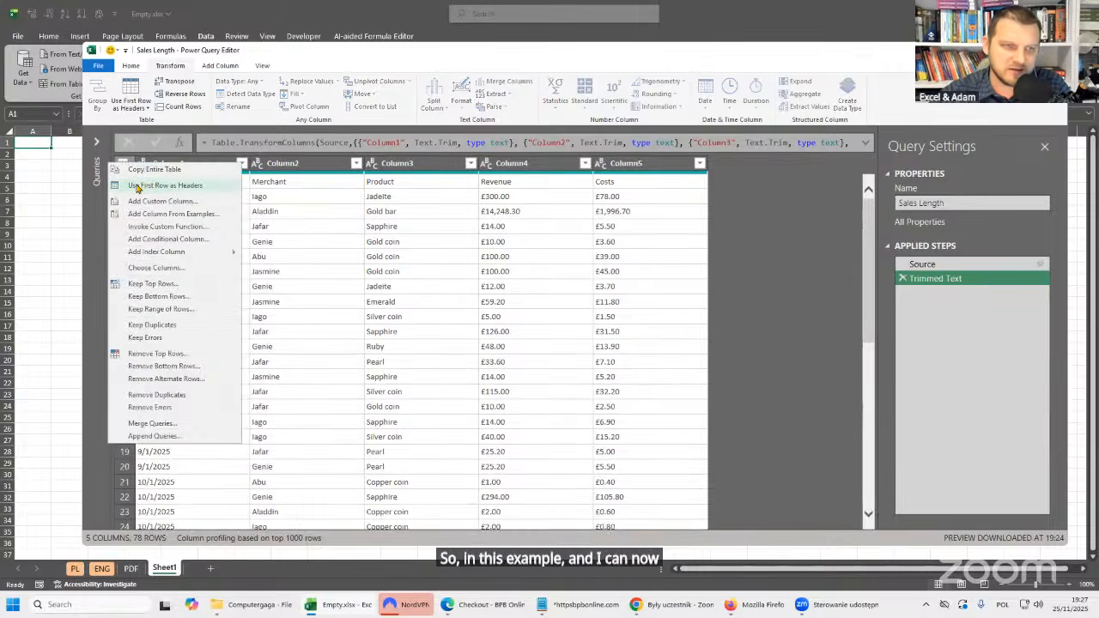
click(180, 187)
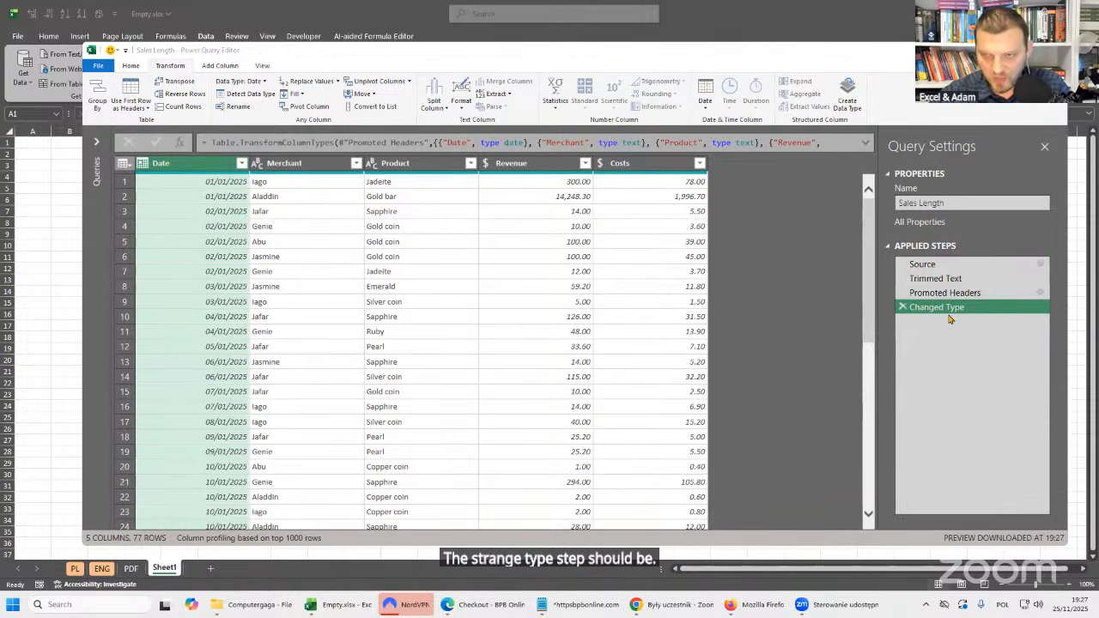
Delete the automatic Changed Type step and run Detect Data Type on all columns instead.
click(902, 306)
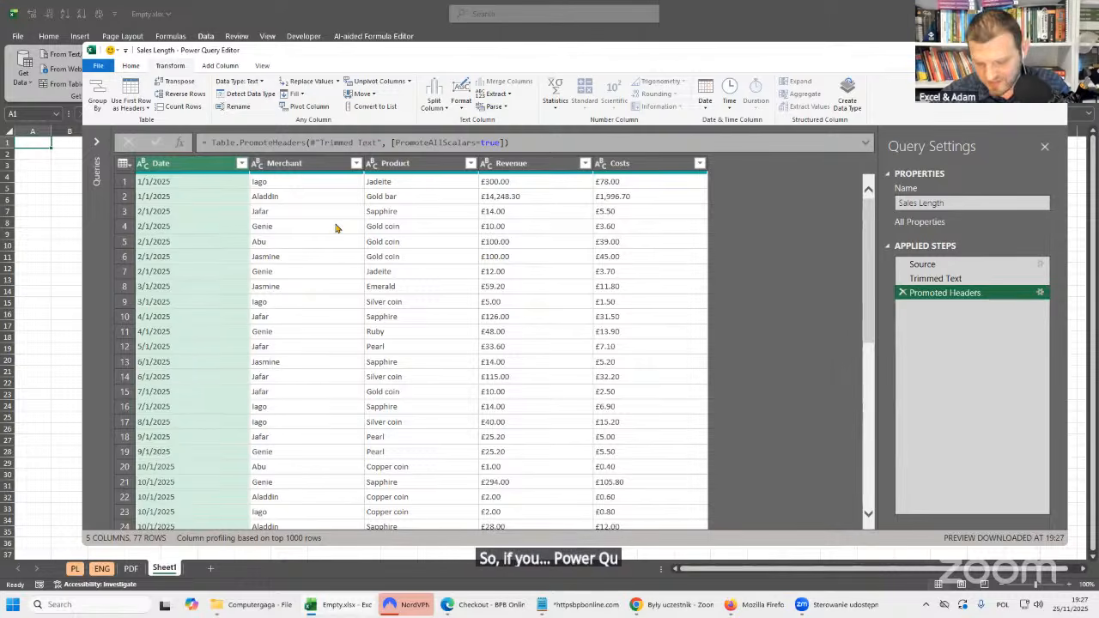
click(411, 204)
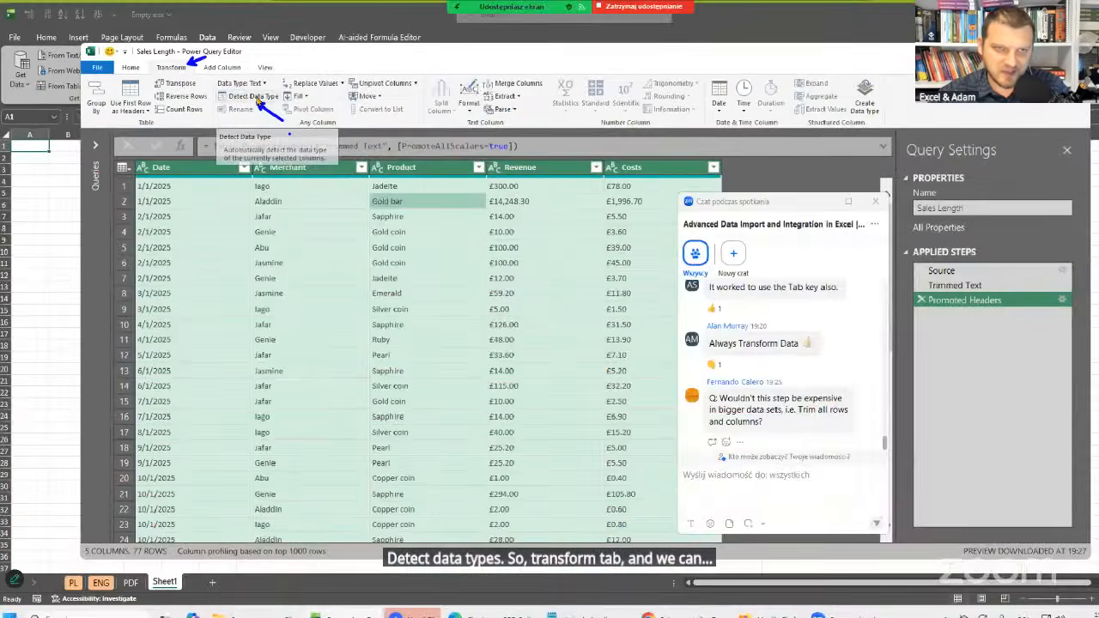
click(360, 163)
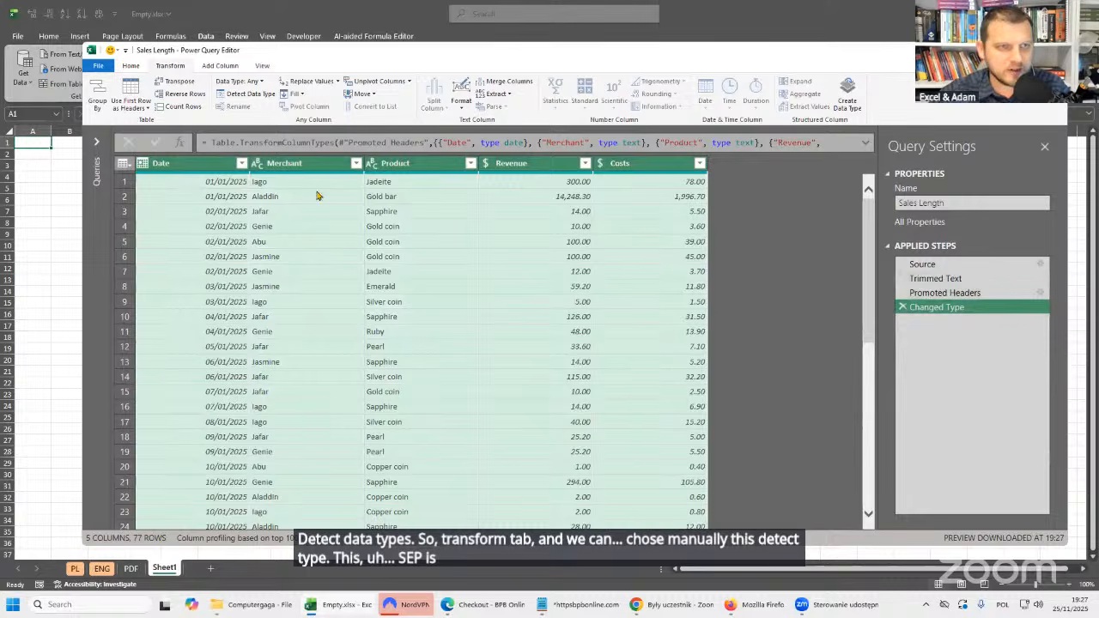
Review the global Data Load type detection setting in Query Options, leaving the options unedited.
click(98, 66)
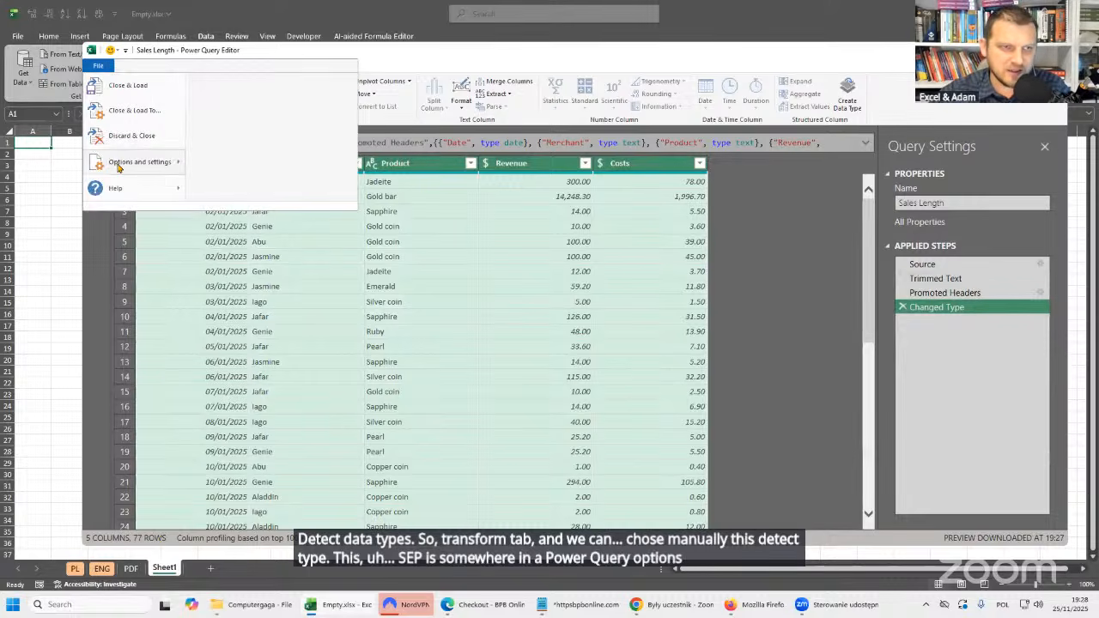
mouse_move(119, 168)
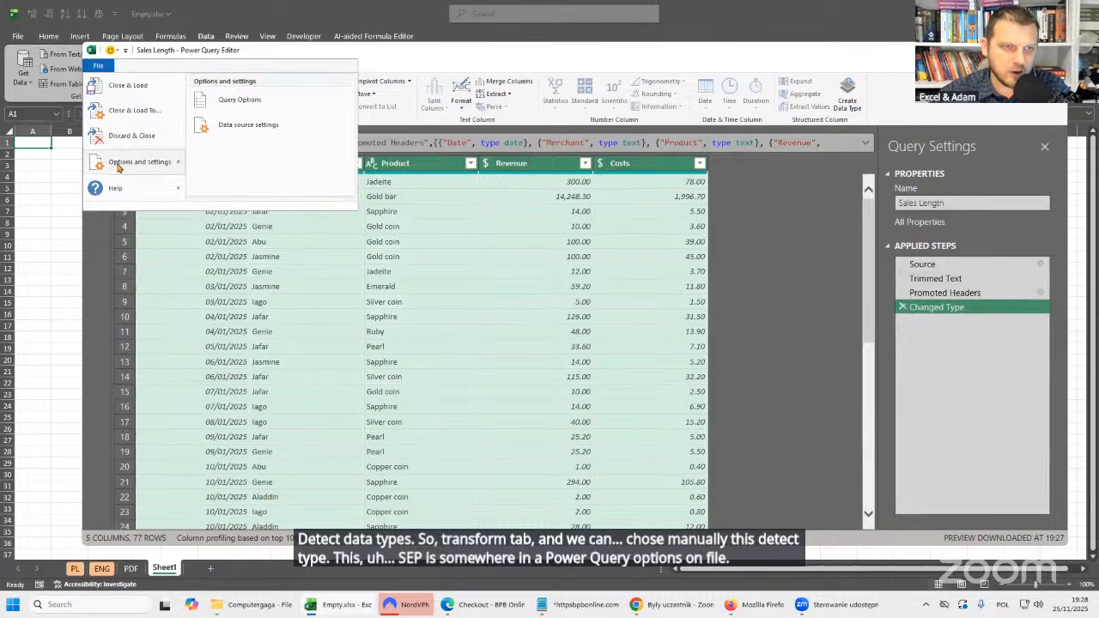
click(251, 102)
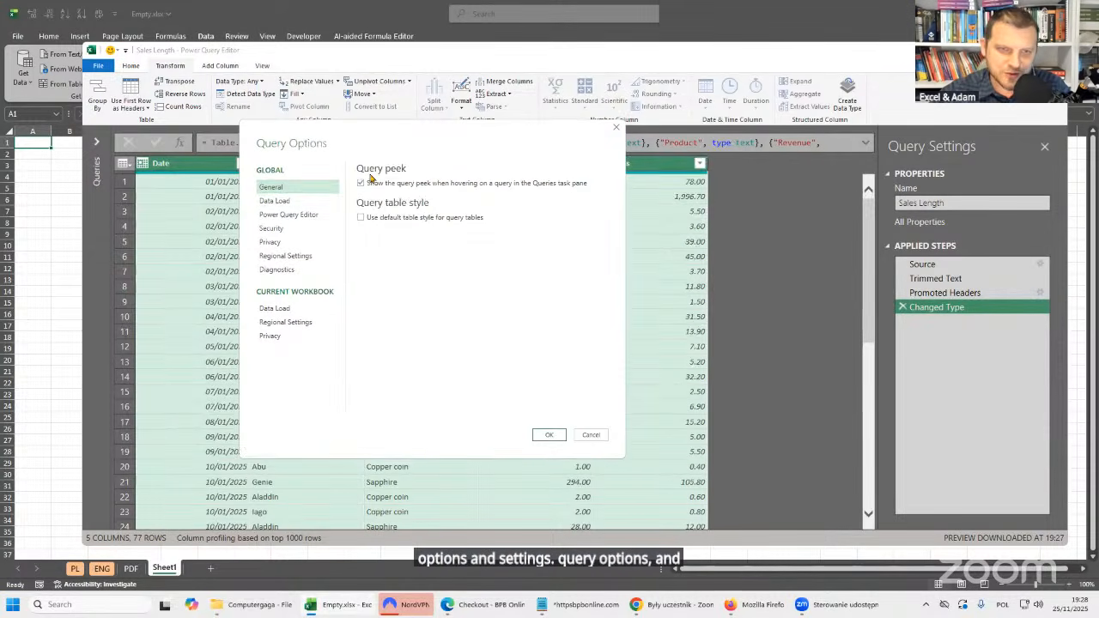
click(290, 204)
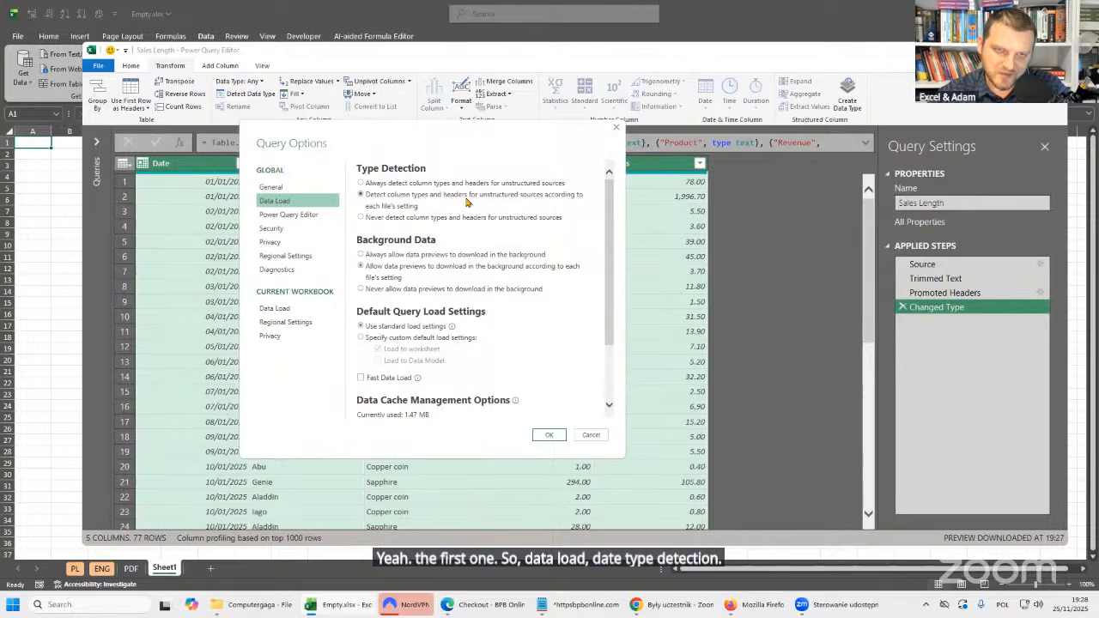
click(550, 435)
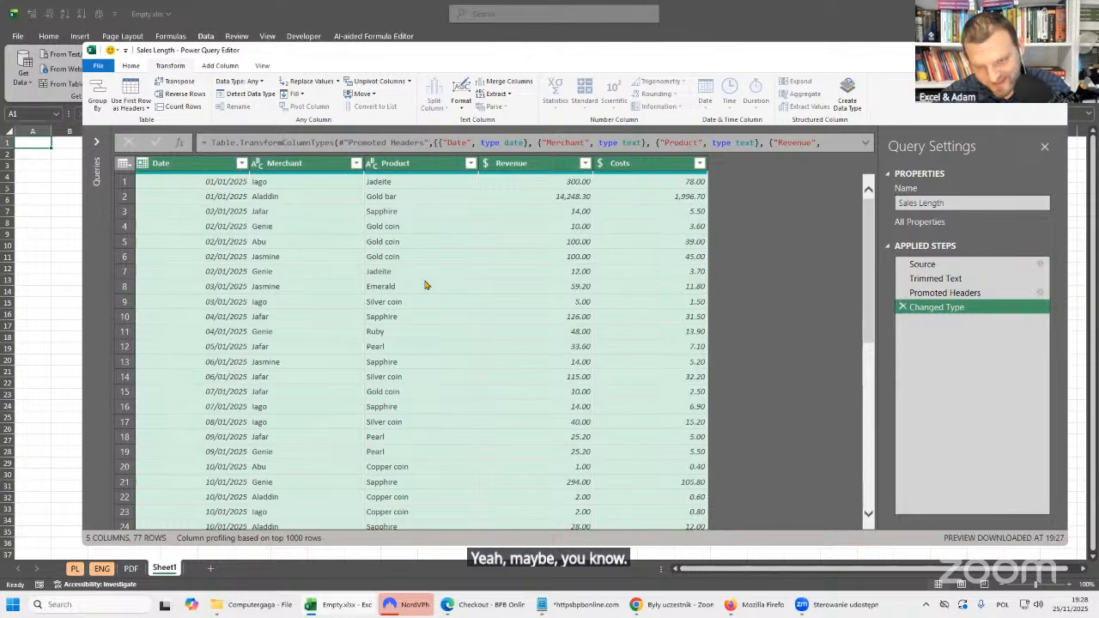
Load the Sales Length query as a table into the existing worksheet at cell A1 and widen the Date column.
click(333, 197)
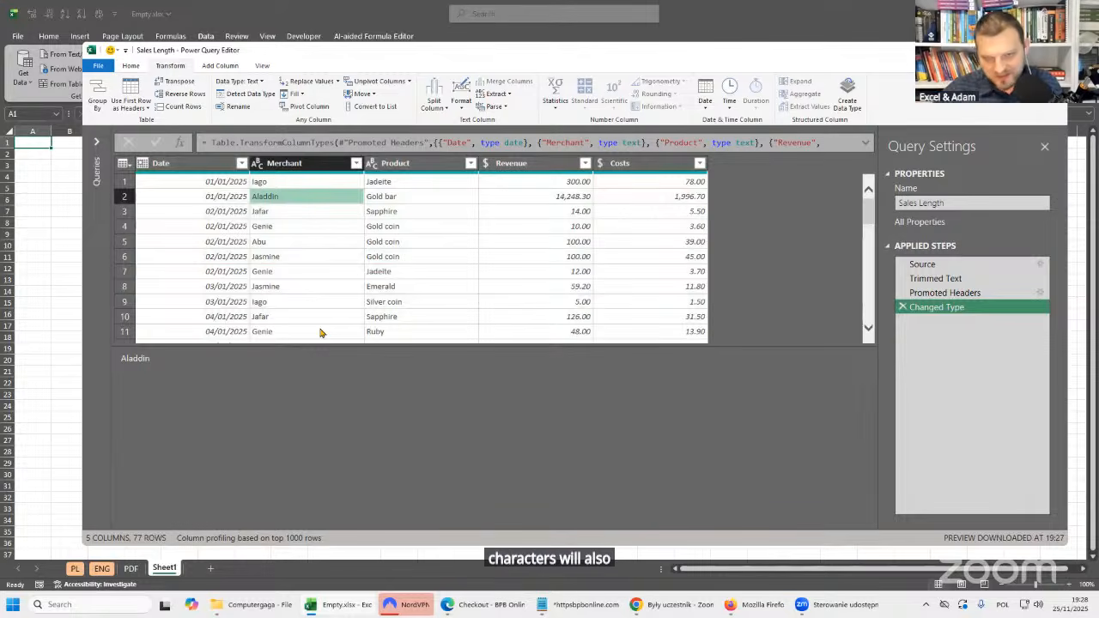
click(324, 214)
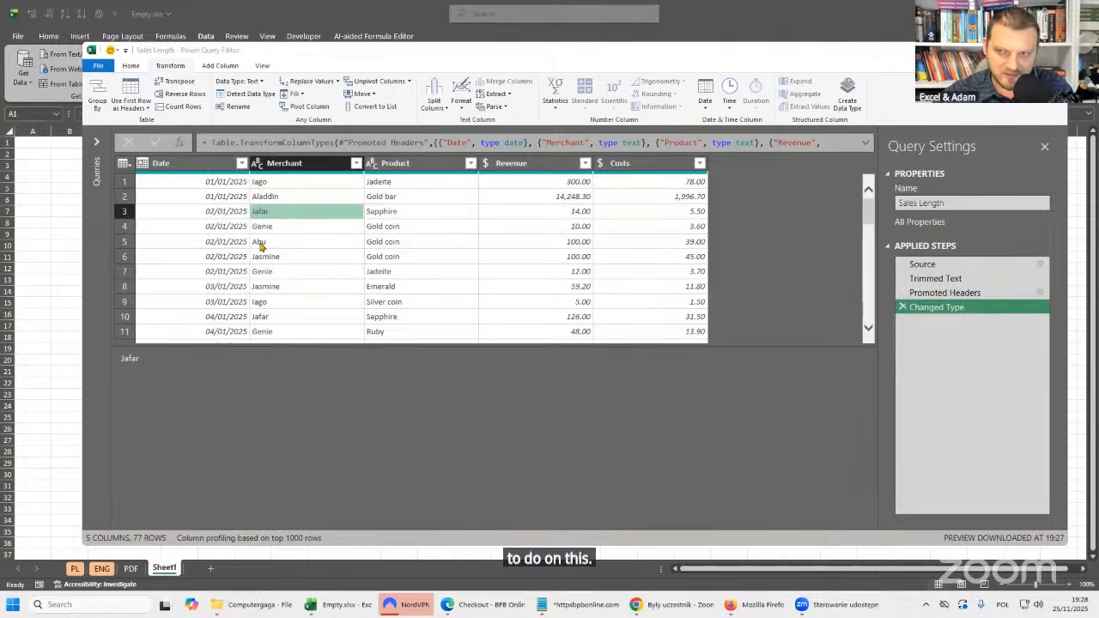
click(133, 66)
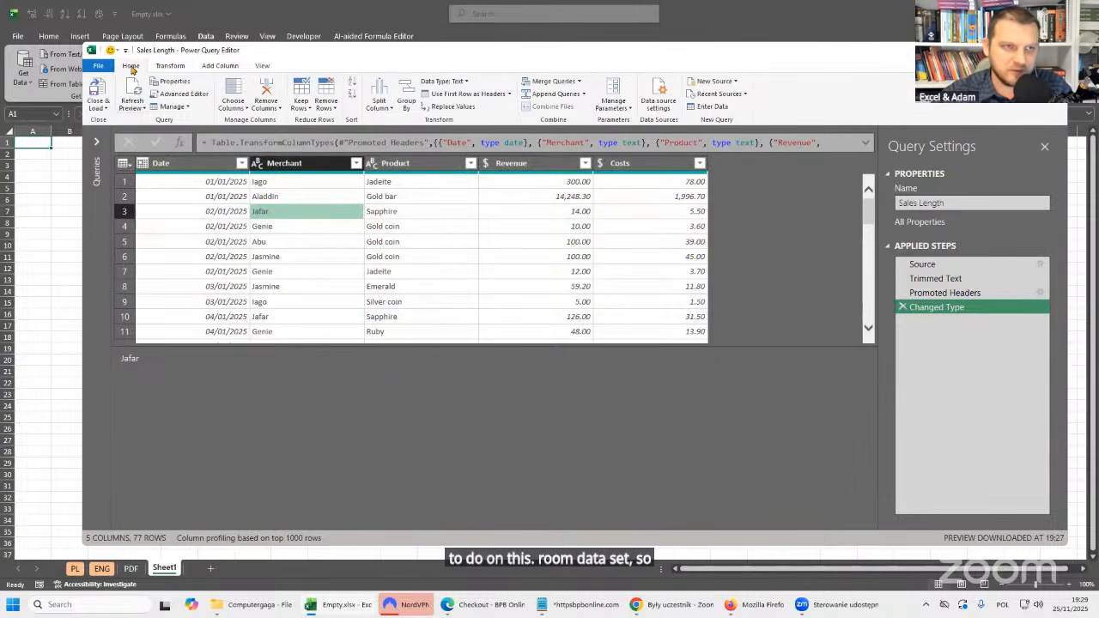
click(104, 109)
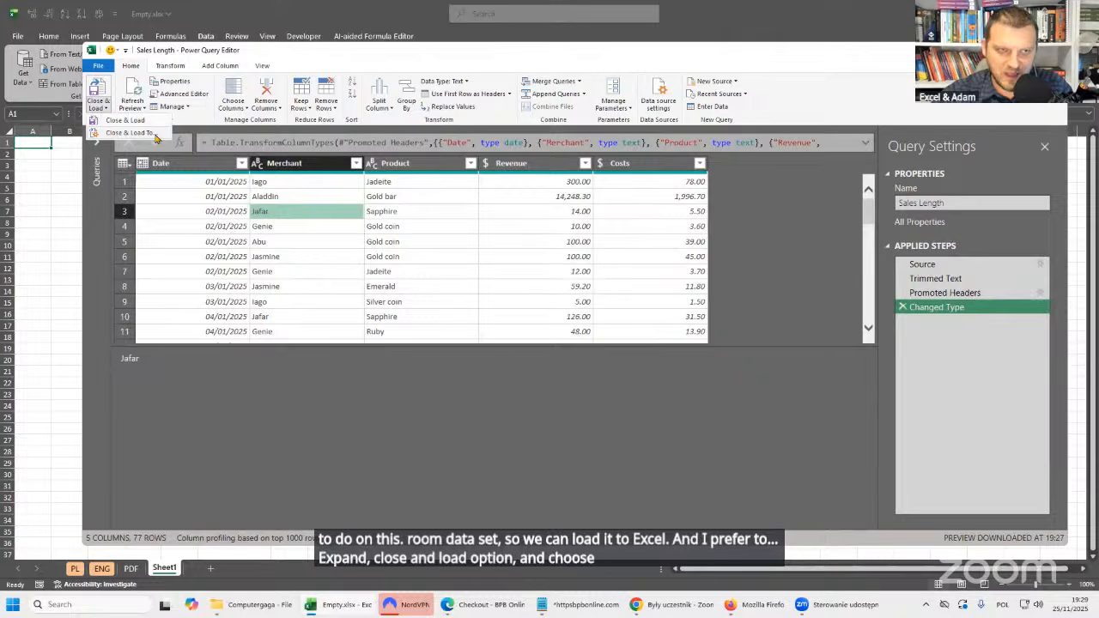
click(156, 136)
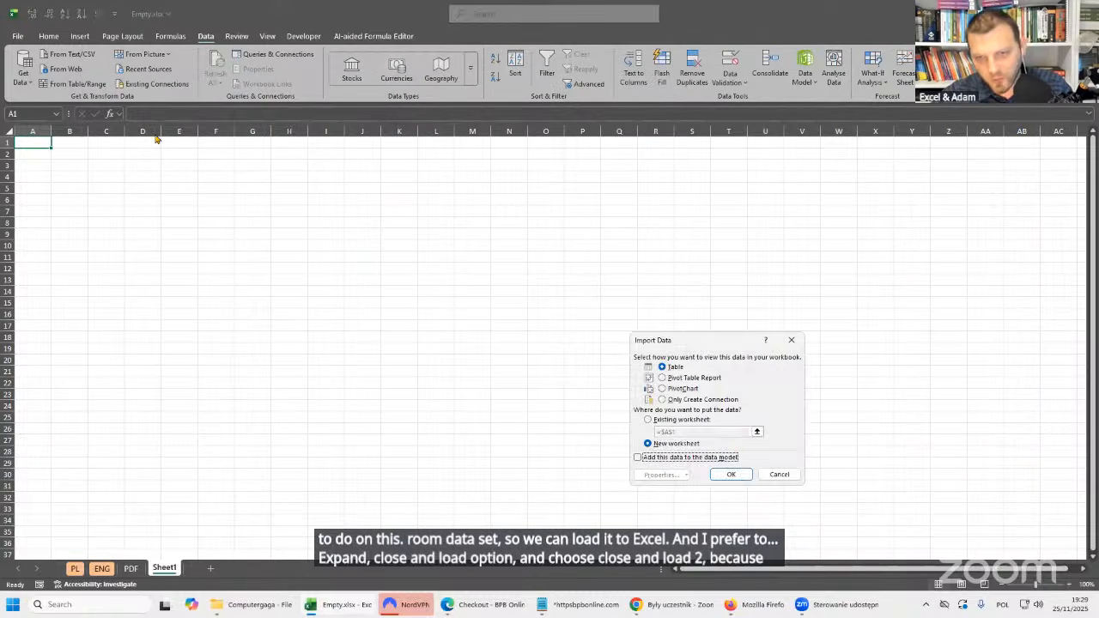
drag(684, 344, 372, 188)
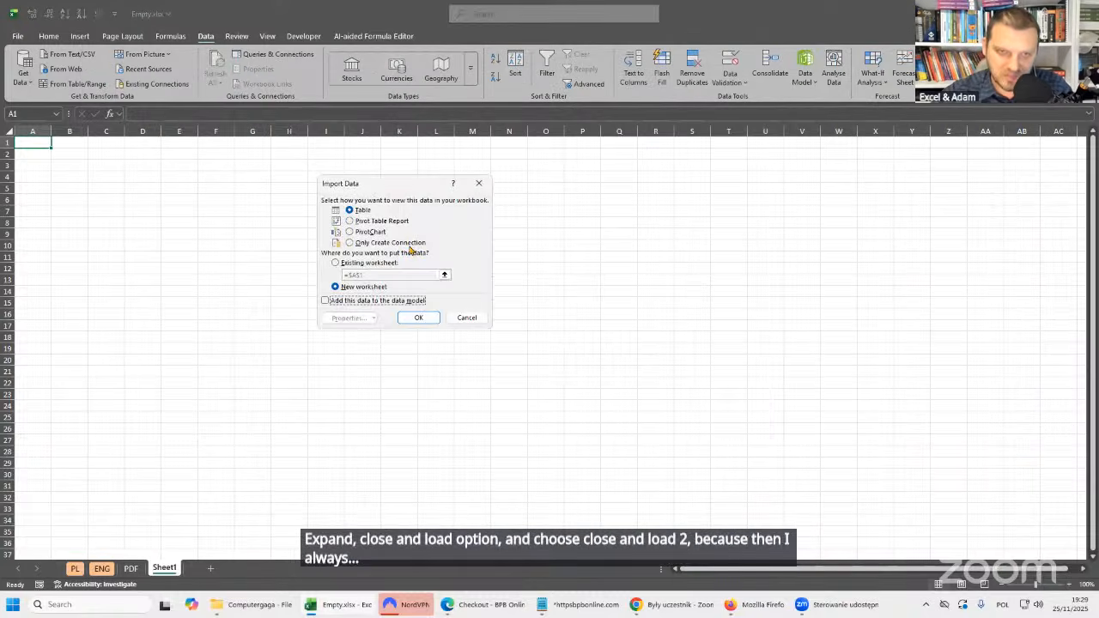
click(363, 211)
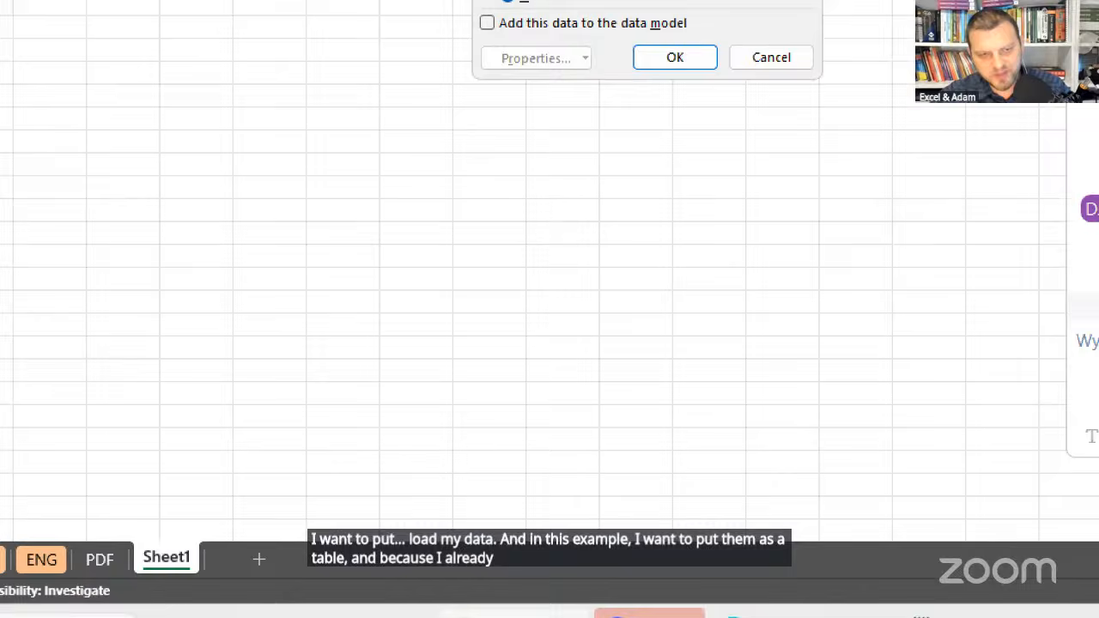
click(171, 544)
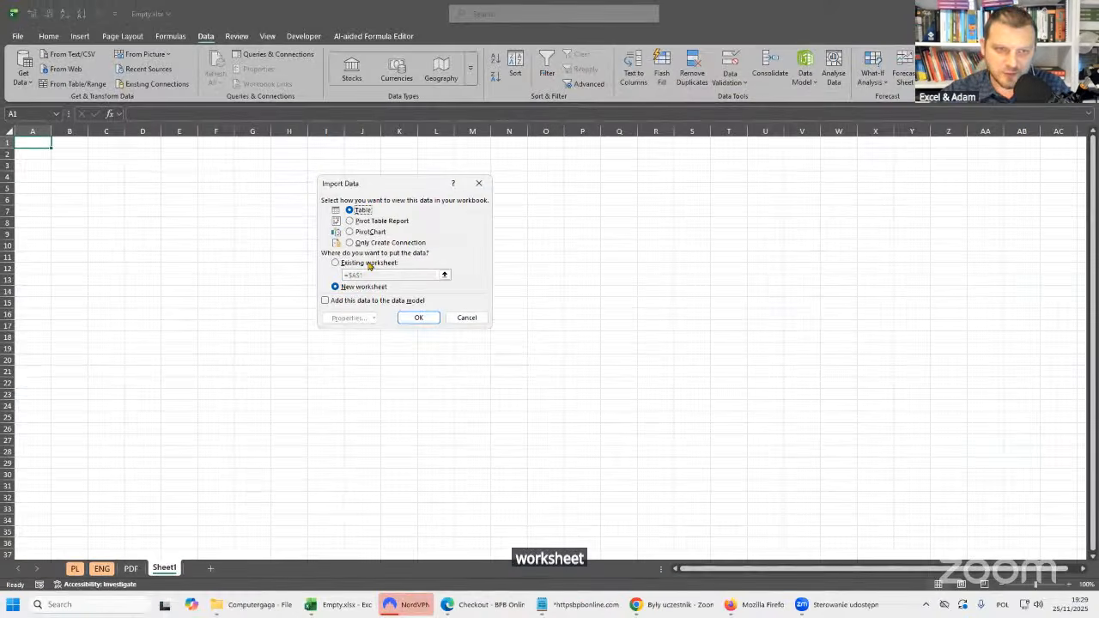
click(370, 264)
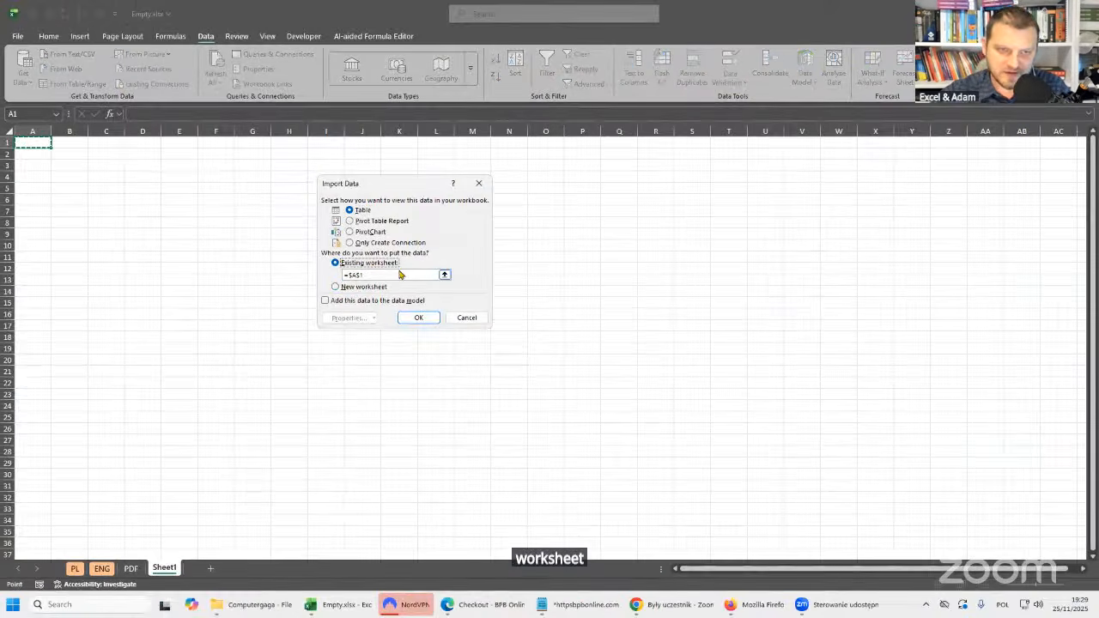
click(428, 318)
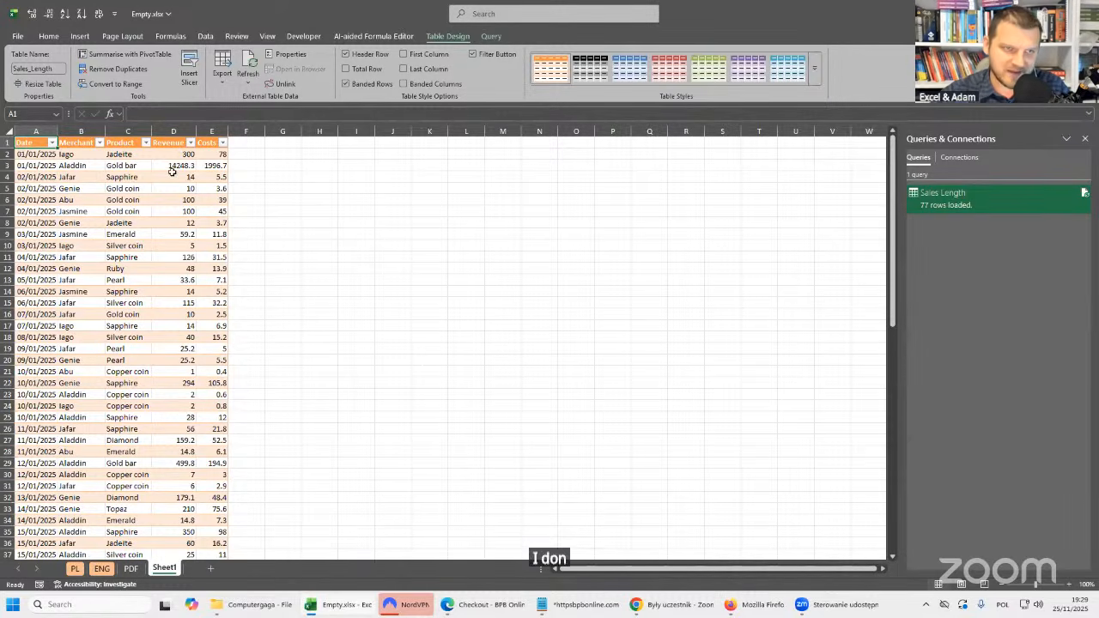
drag(57, 131, 69, 132)
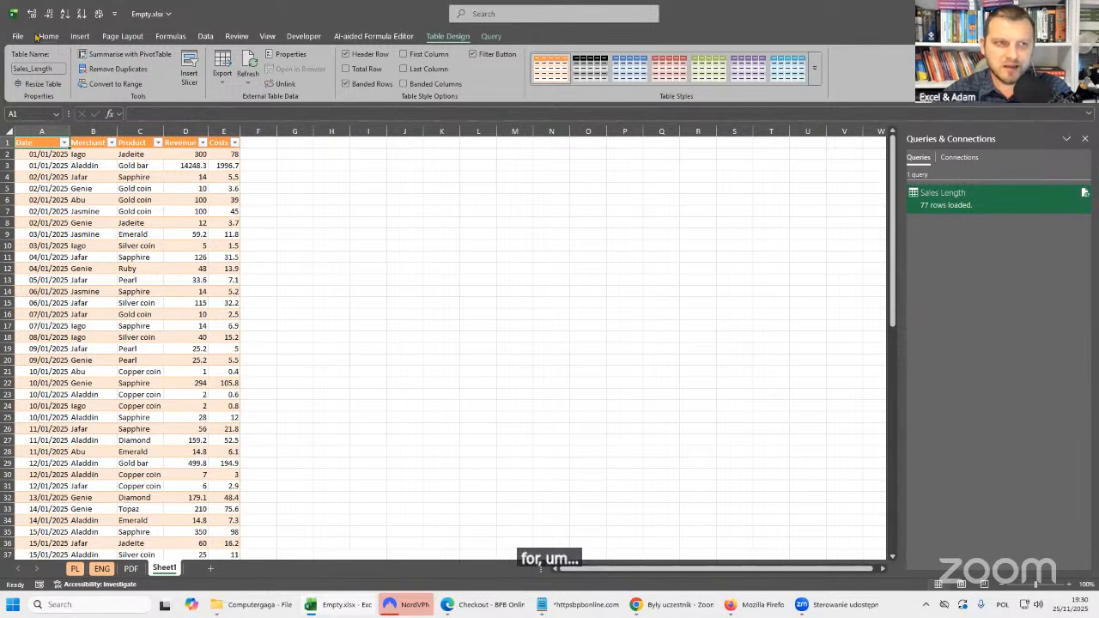
Review the current workbook's Regional Settings locale in Query Options, leaving it unedited.
click(206, 38)
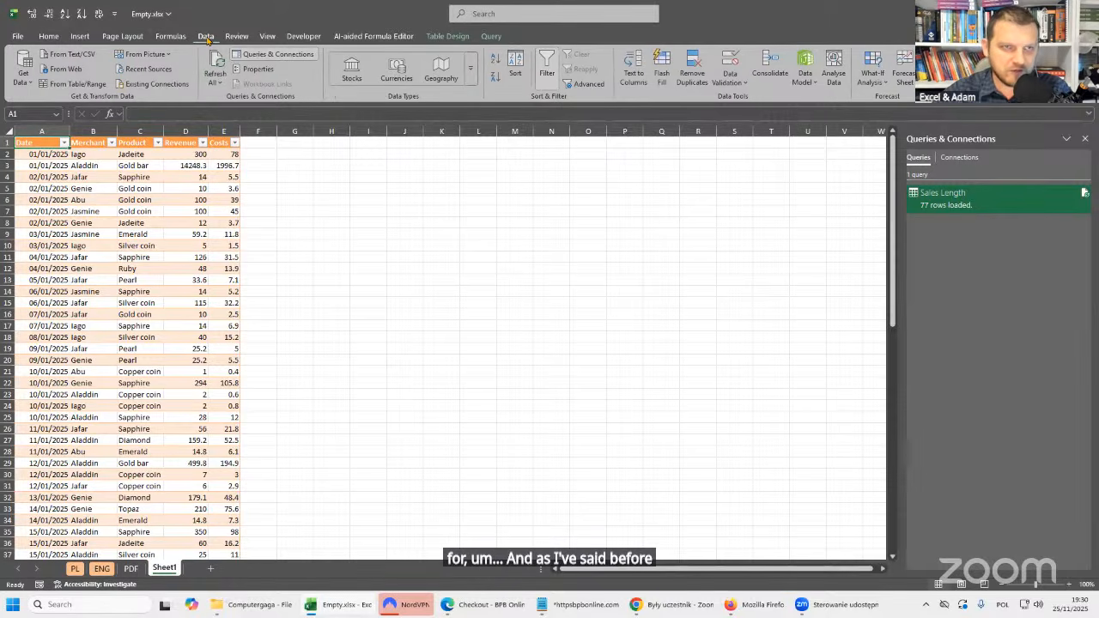
click(23, 76)
click(78, 302)
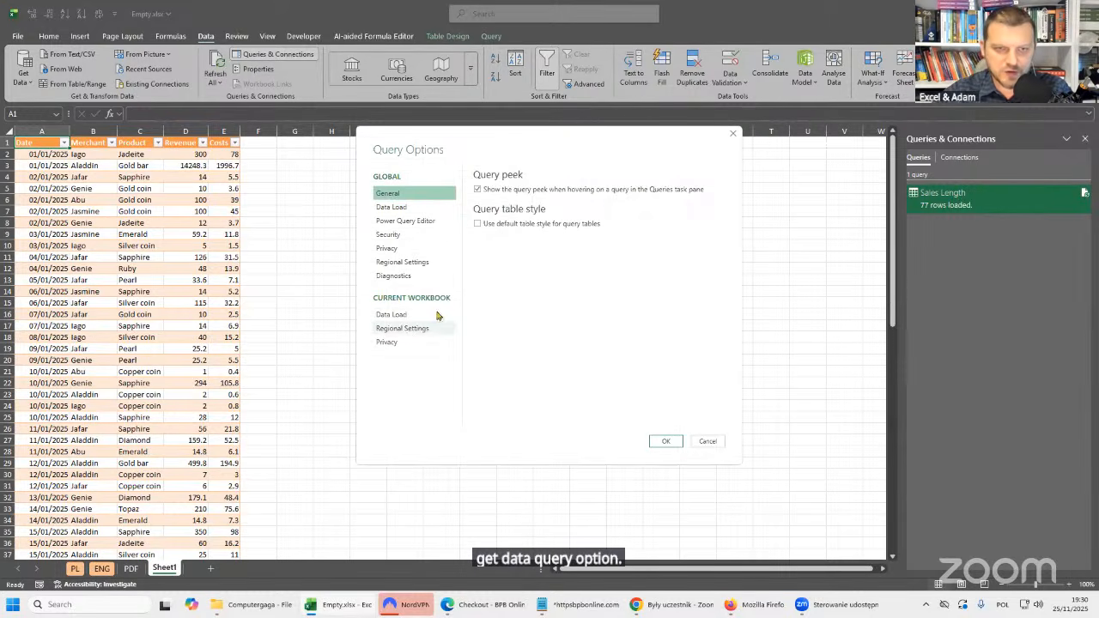
click(403, 329)
drag(530, 148, 337, 148)
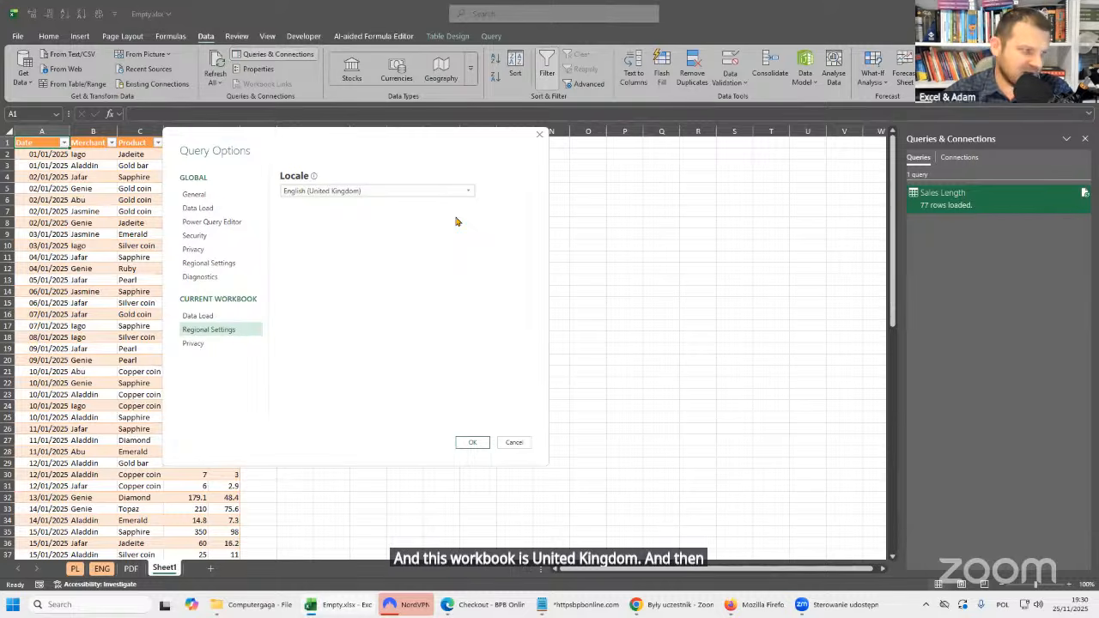
click(540, 137)
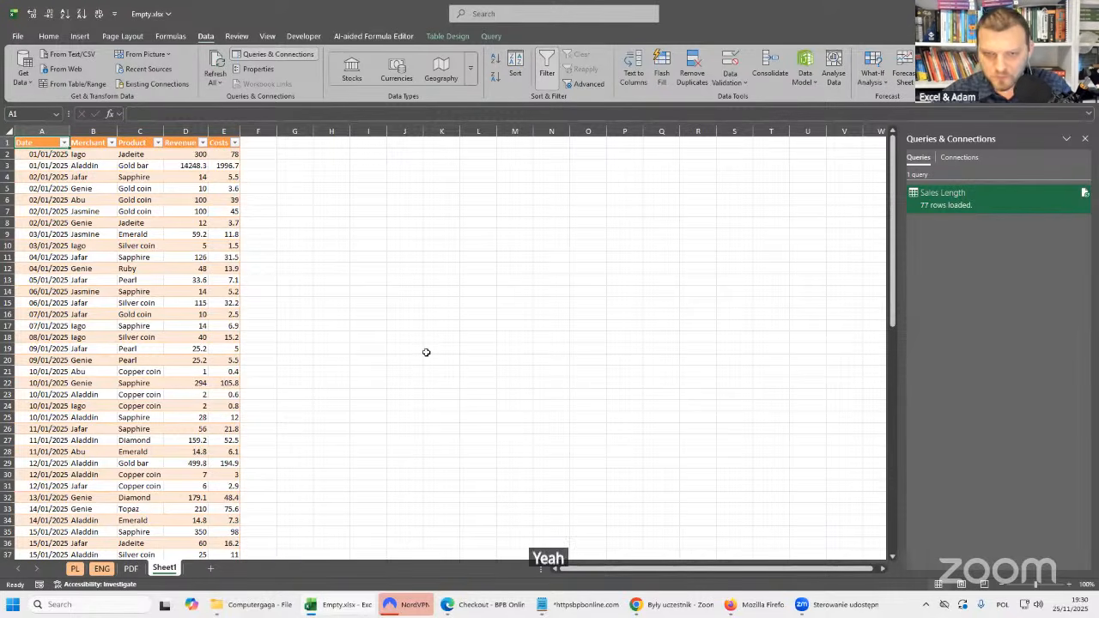
Open Sales Length.csv from the Computergaga folder in Notepad++ and insert three blank lines above the header line.
click(184, 257)
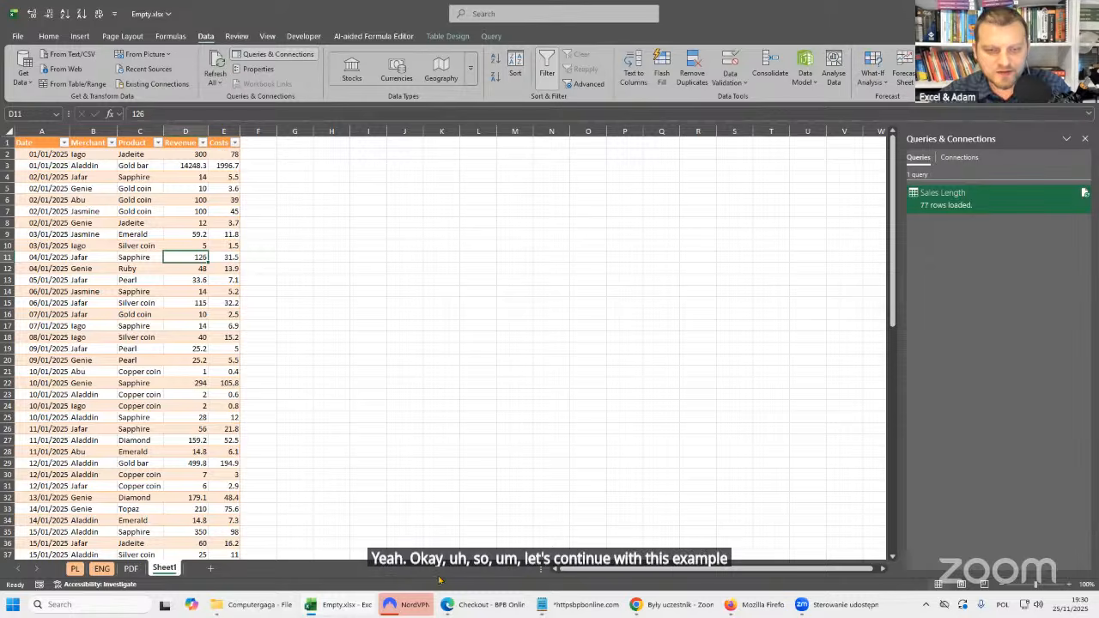
click(253, 605)
click(136, 178)
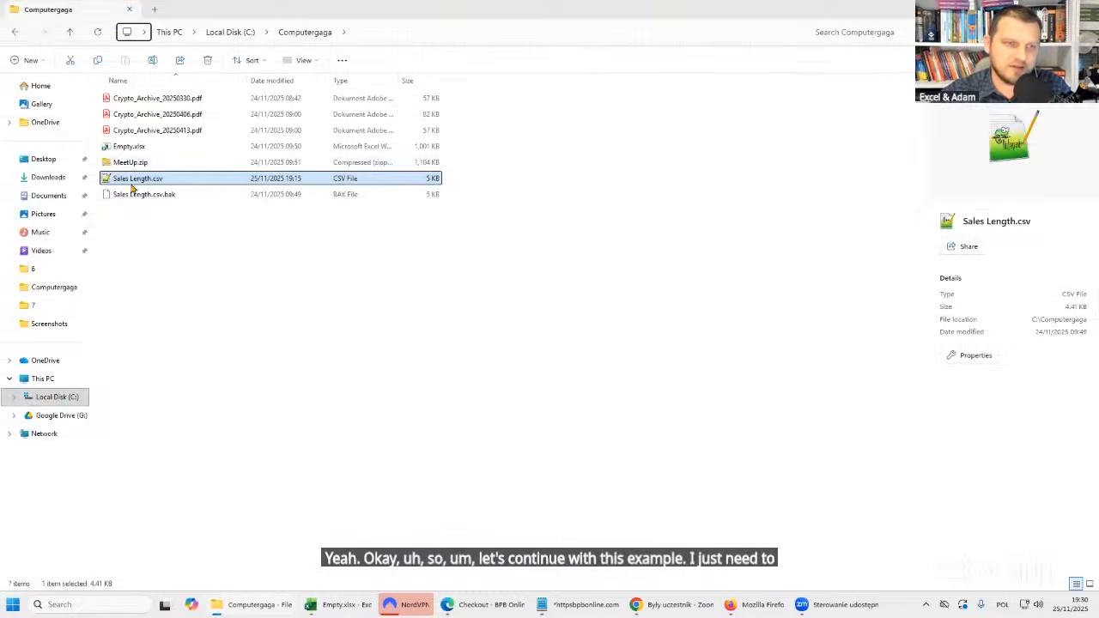
double_click(136, 180)
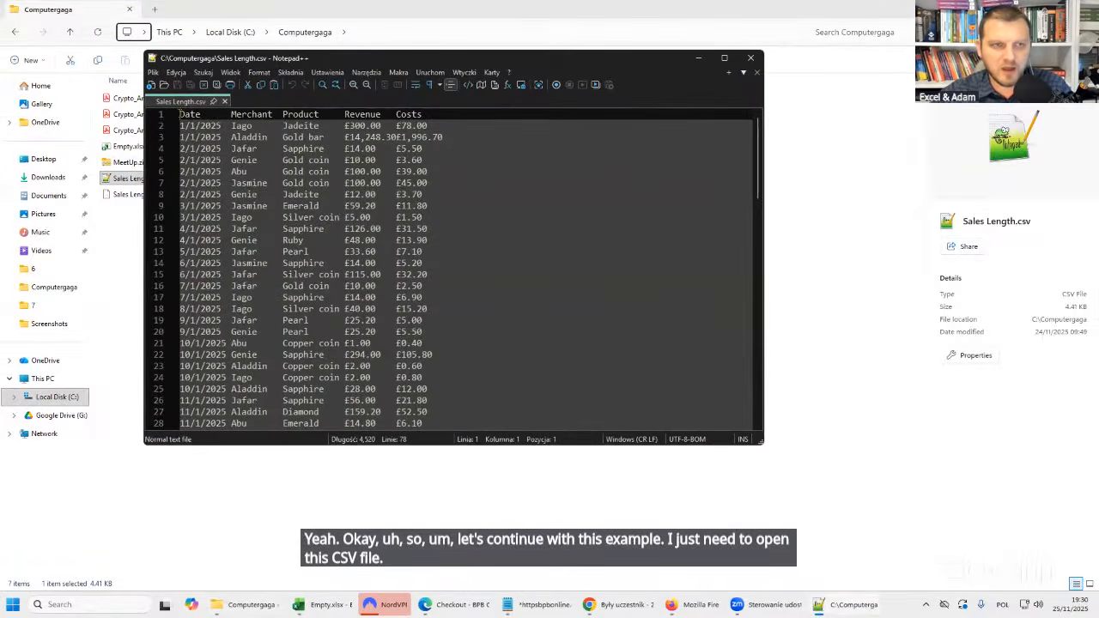
key(Return)
key(Return)
key(Return)
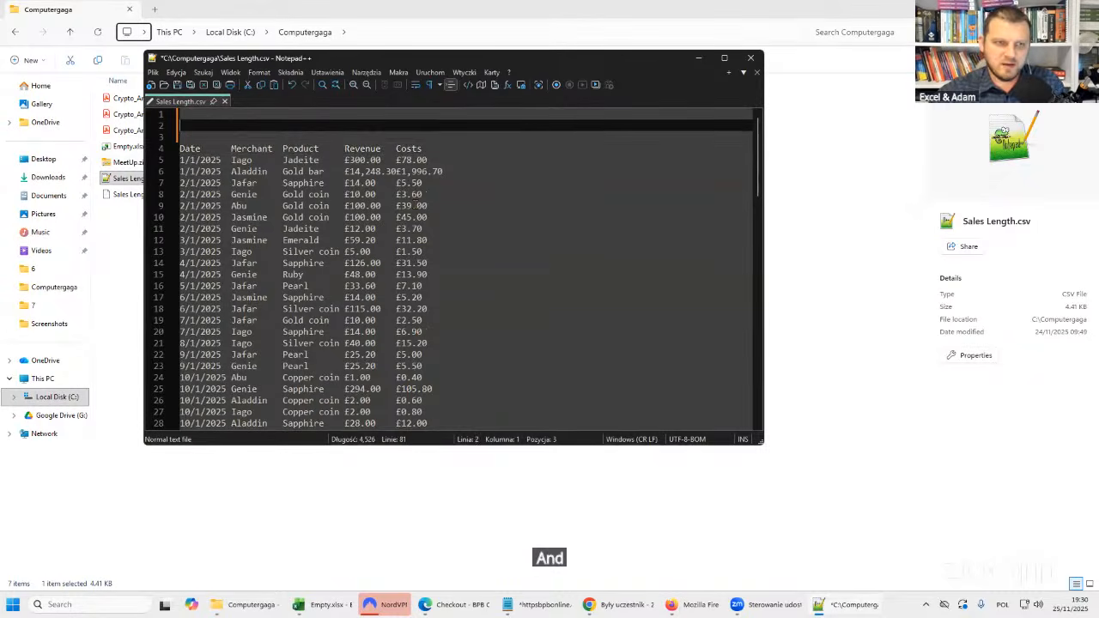
Enter Some, Additional and Rows on the first three lines, keep a blank line above the header, and save the CSV.
text(Soma)
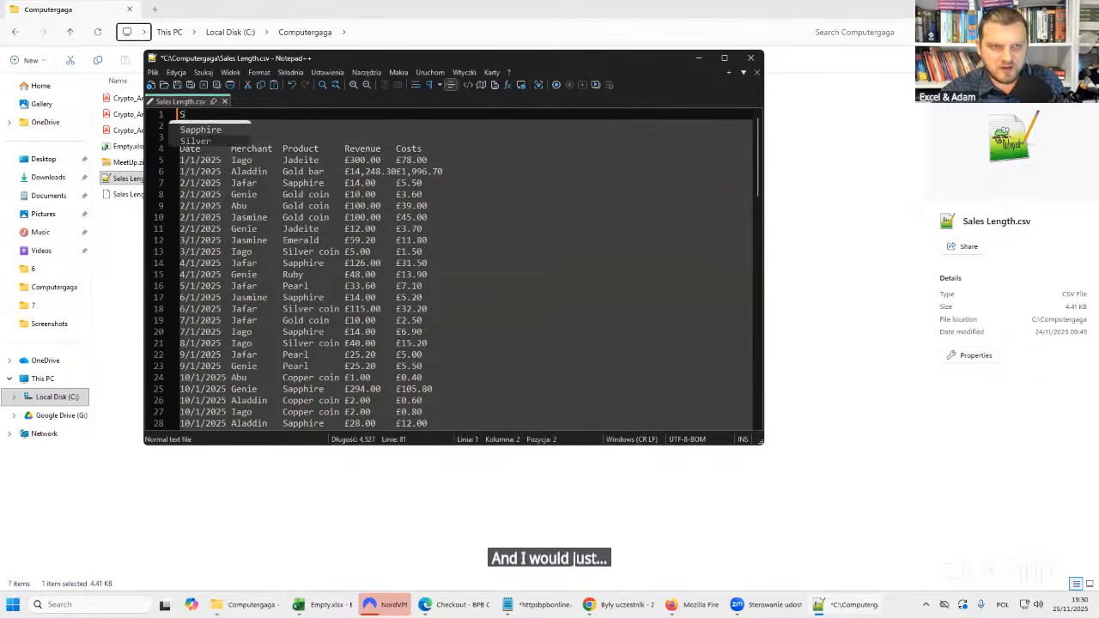
key(Down)
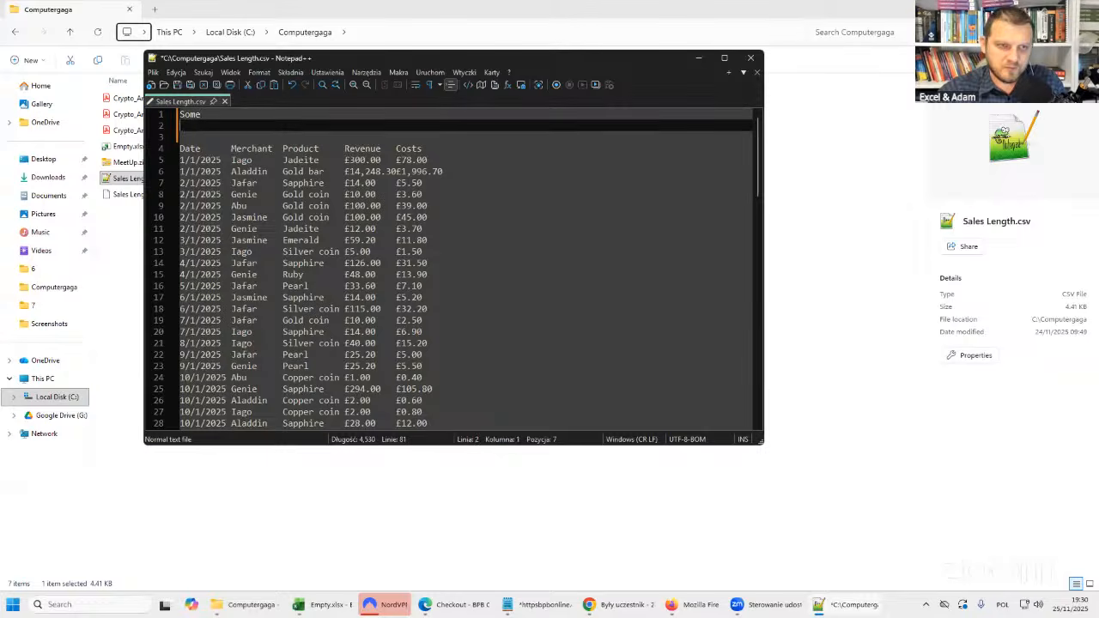
text(Additional)
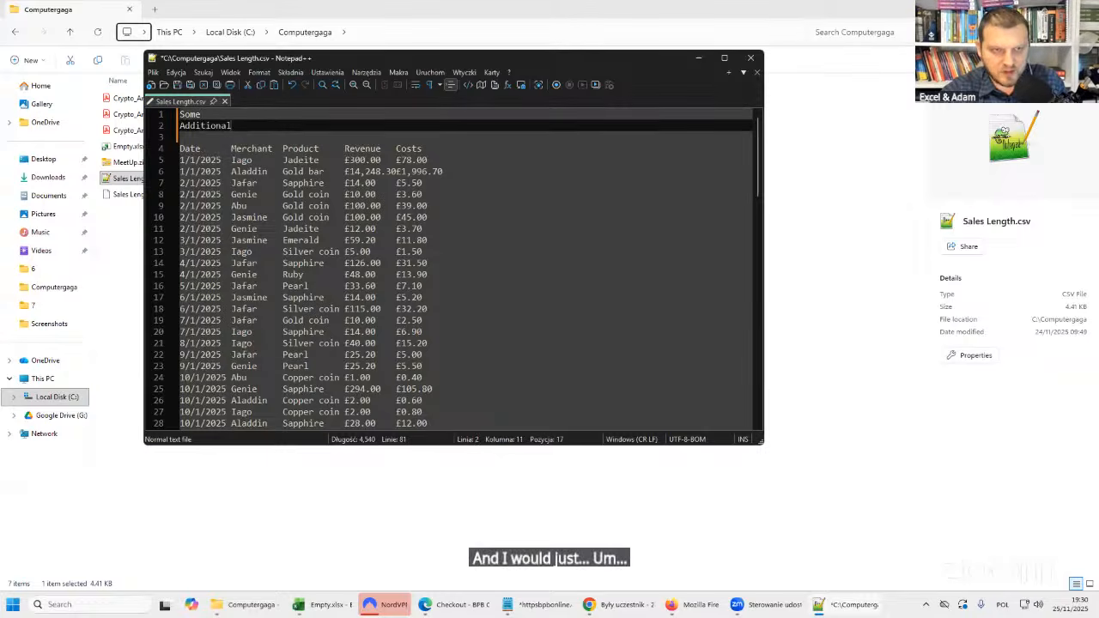
key(Return)
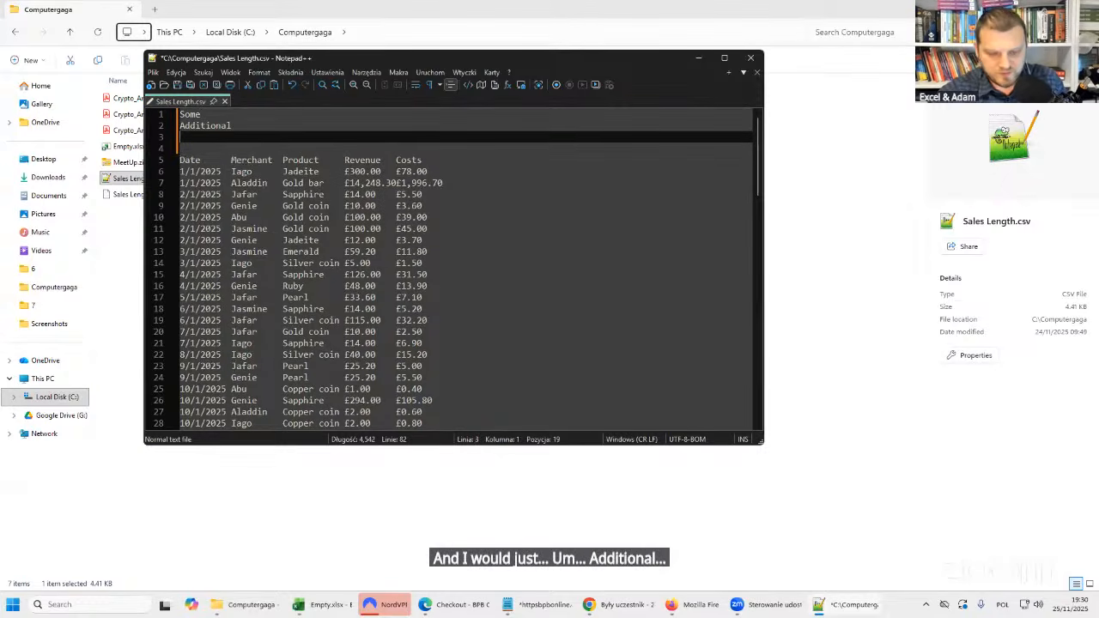
text(Rows)
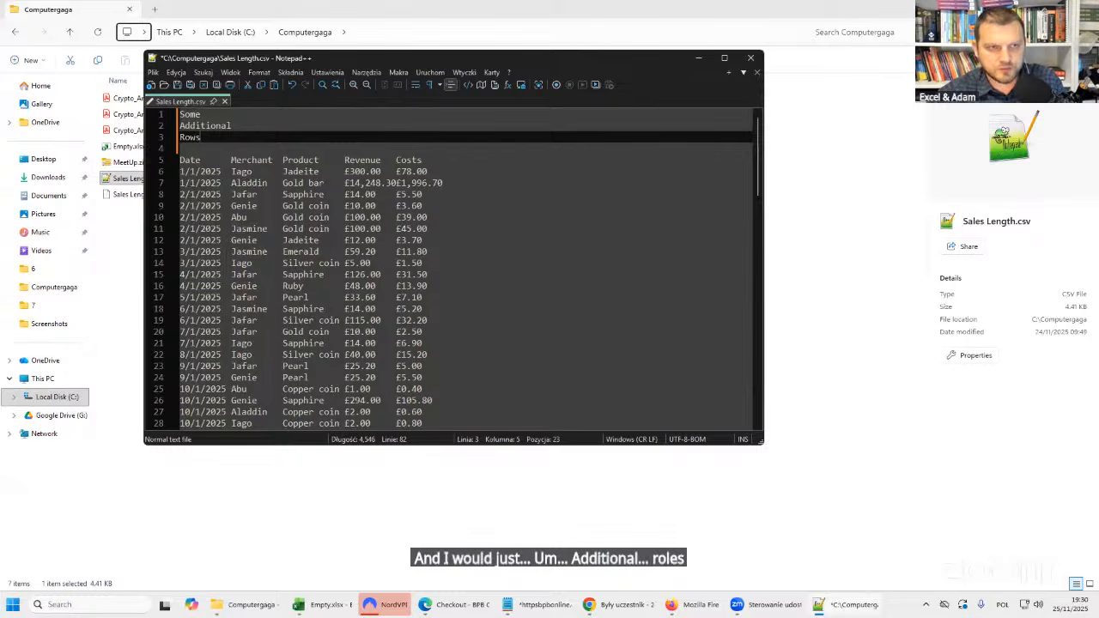
key(ctrl+s)
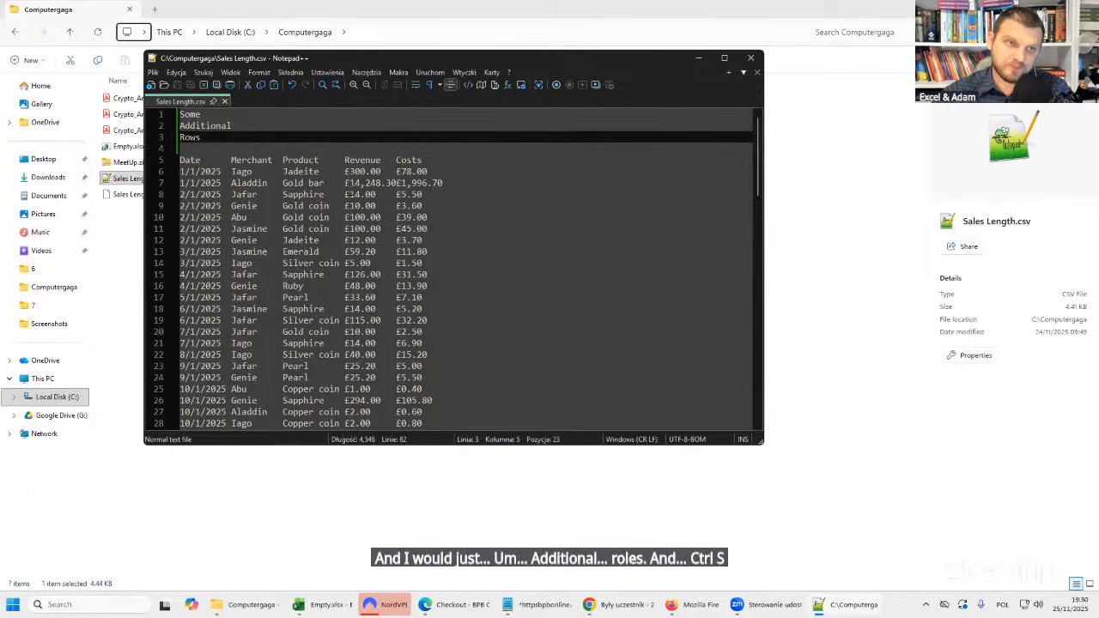
drag(169, 114, 107, 122)
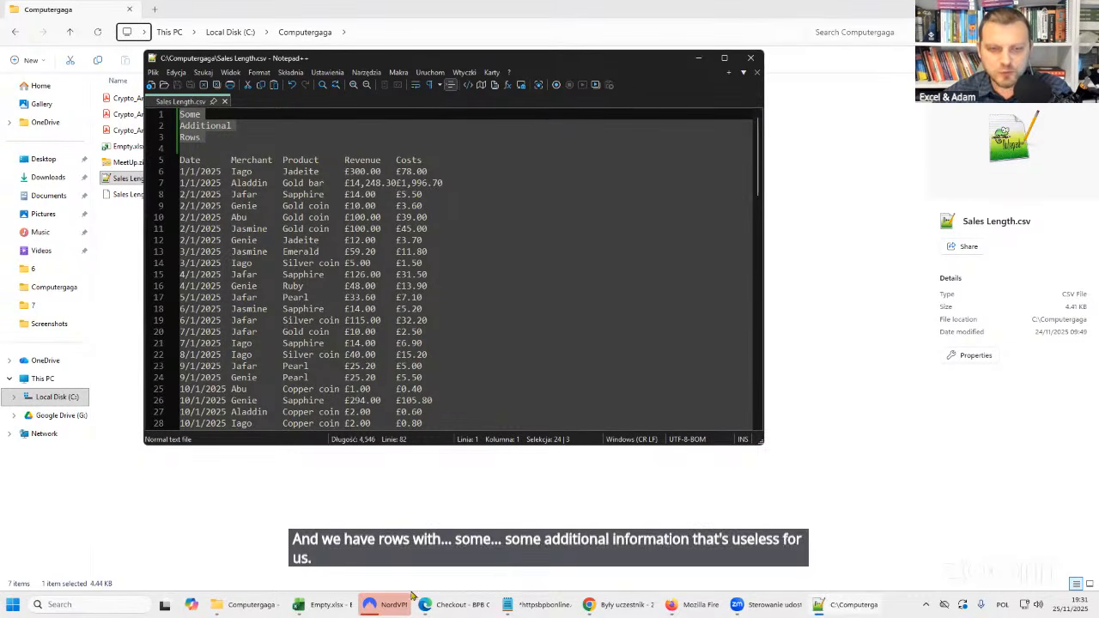
Switch back to Empty.xlsx and try to refresh the loaded Sales Length table from the edited CSV.
click(325, 608)
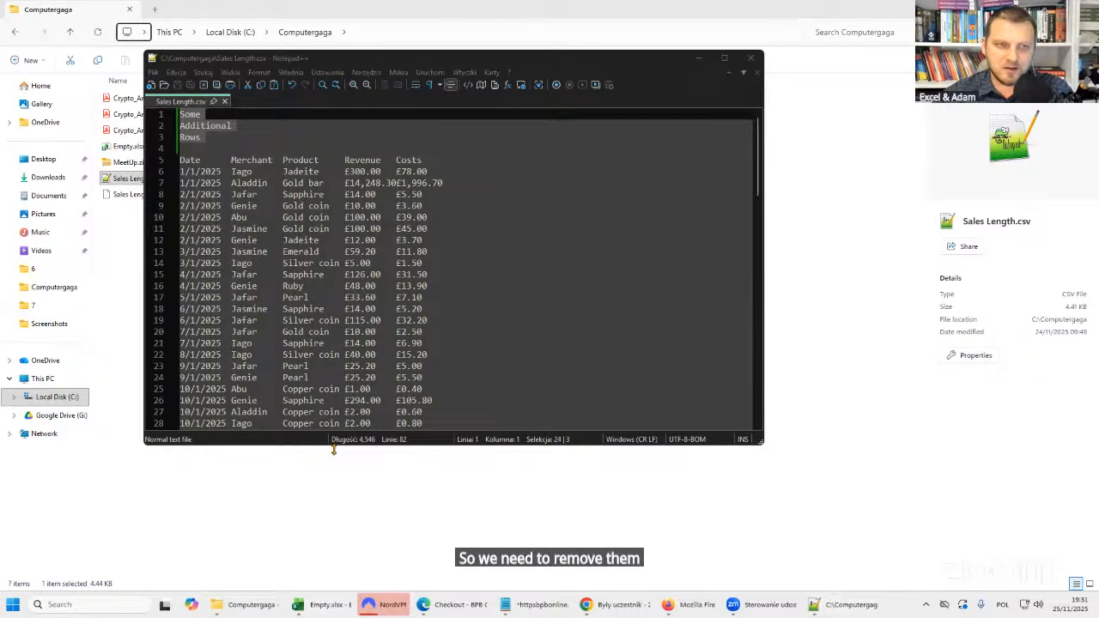
click(298, 605)
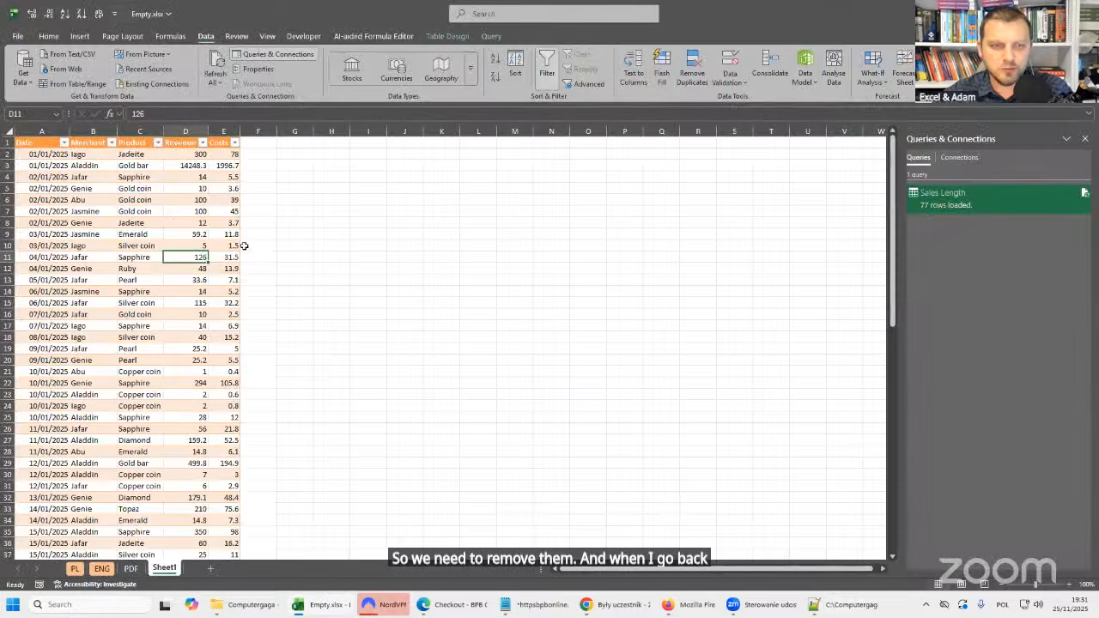
click(135, 188)
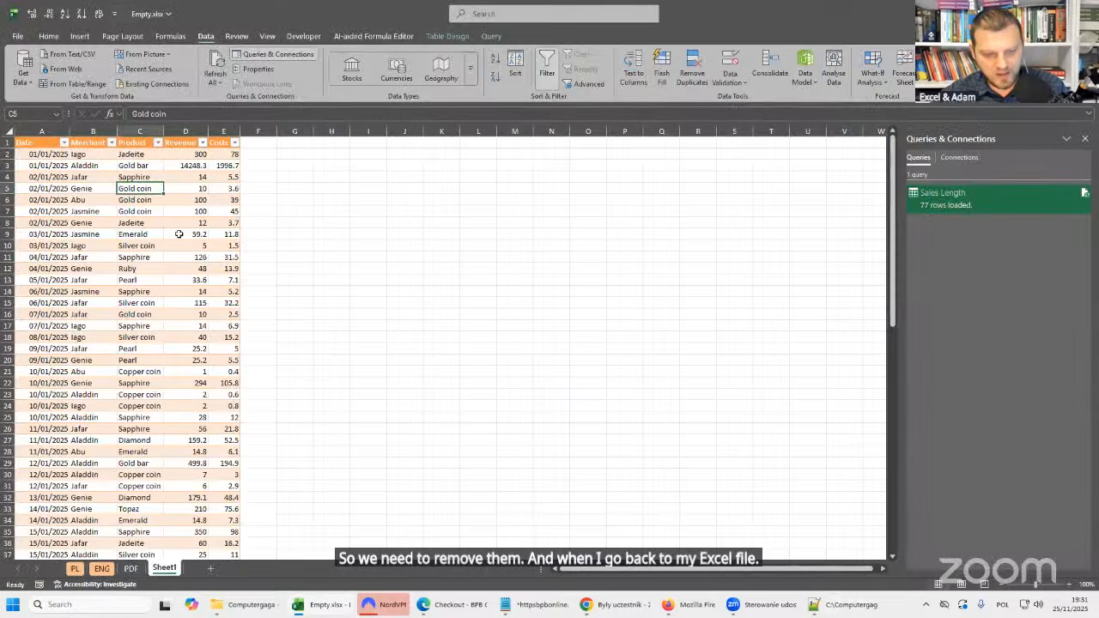
right_click(136, 186)
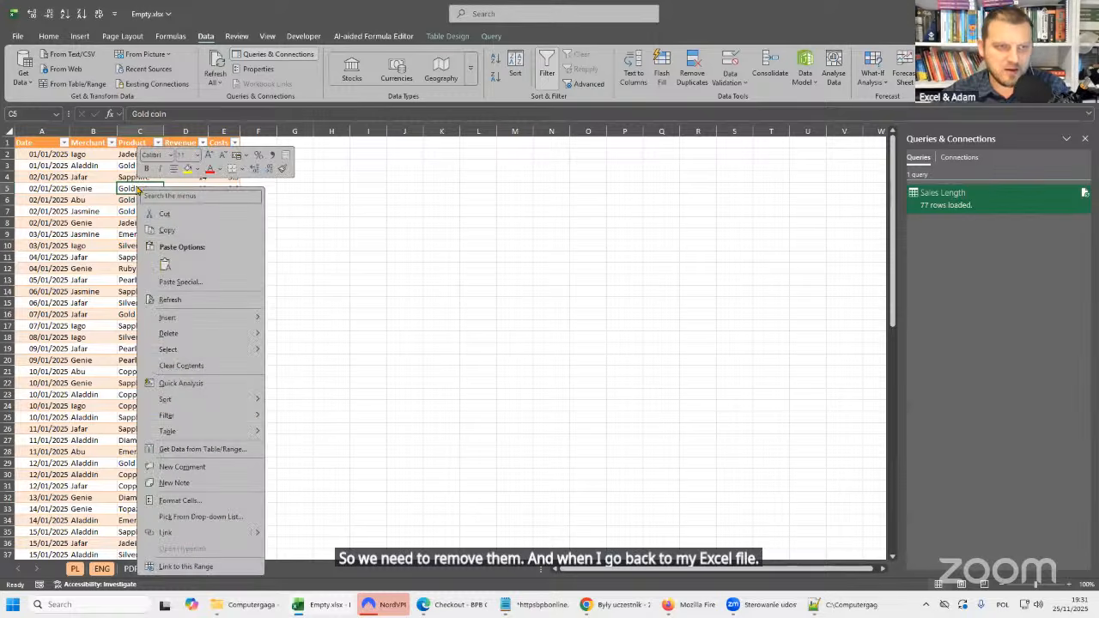
click(182, 301)
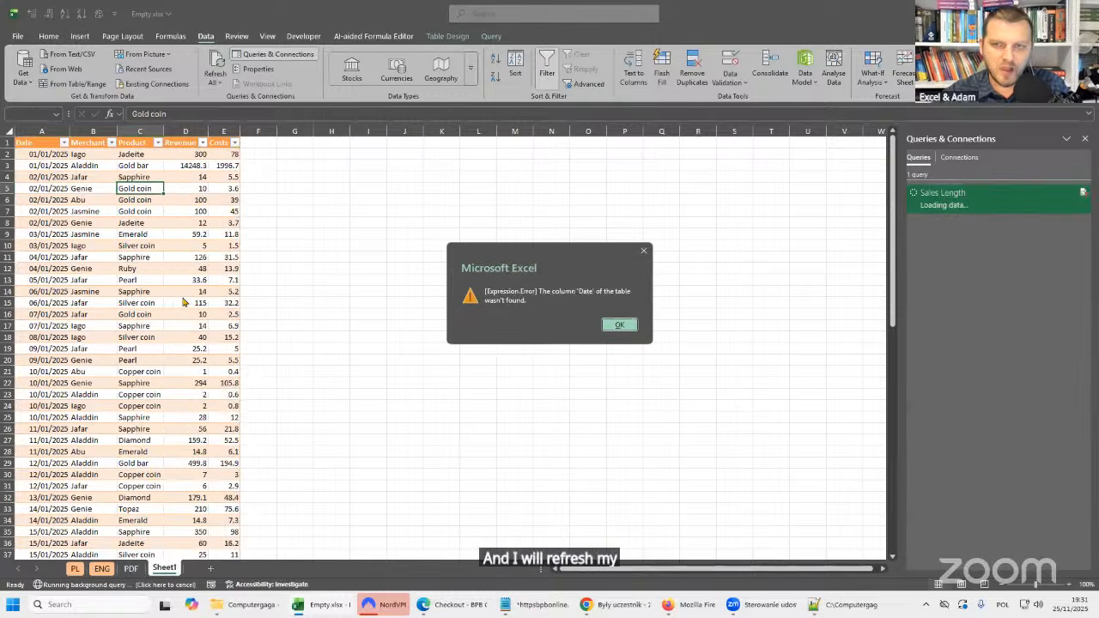
drag(563, 254, 434, 207)
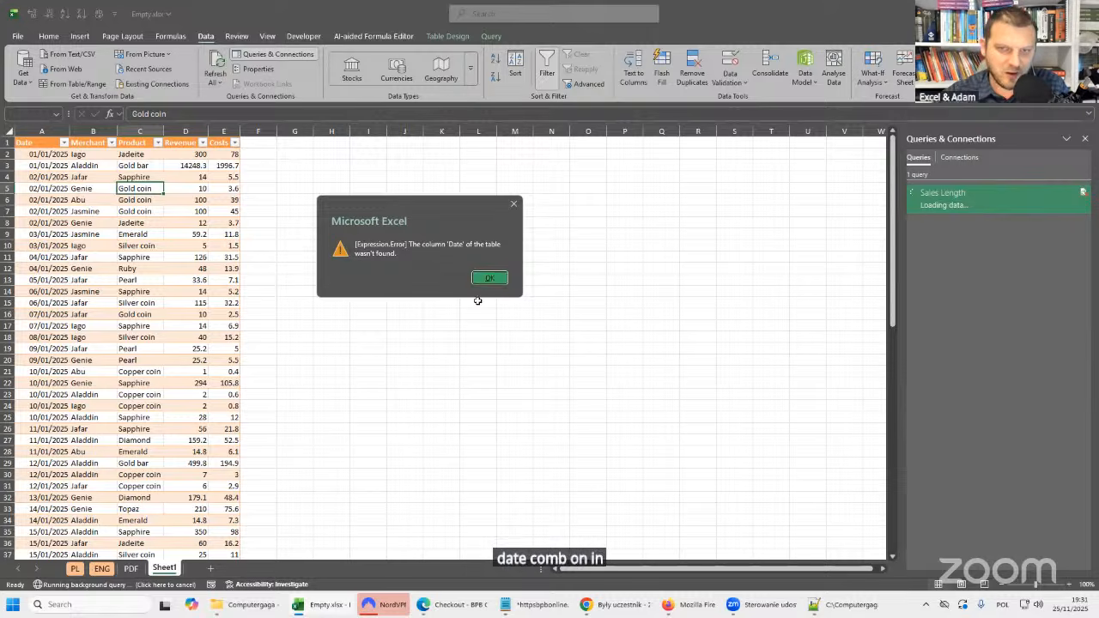
click(490, 278)
mouse_move(990, 199)
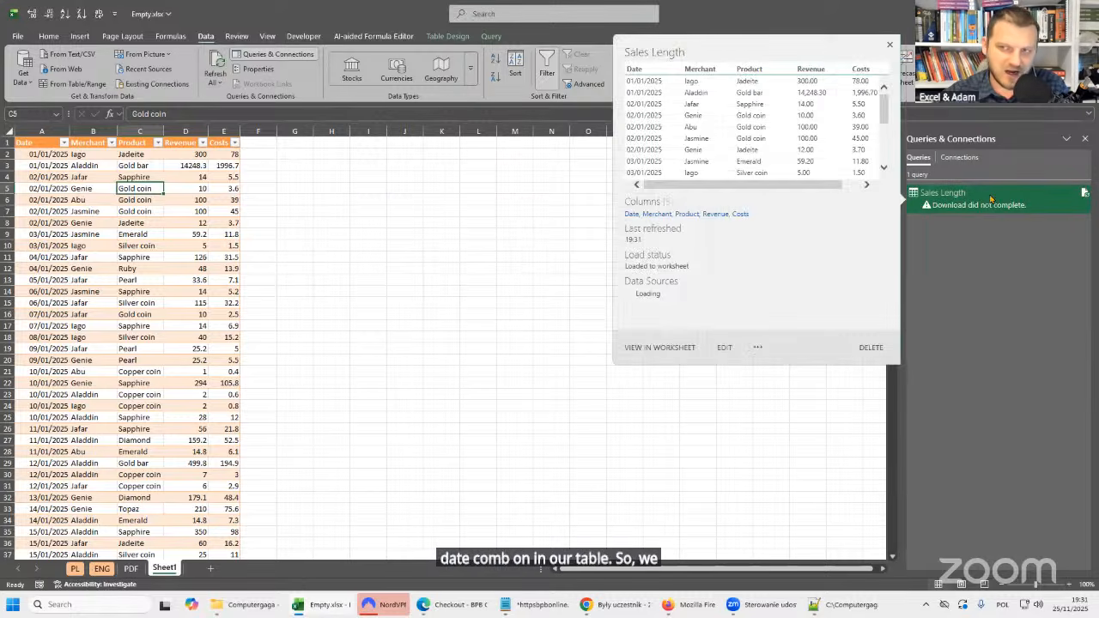
double_click(991, 197)
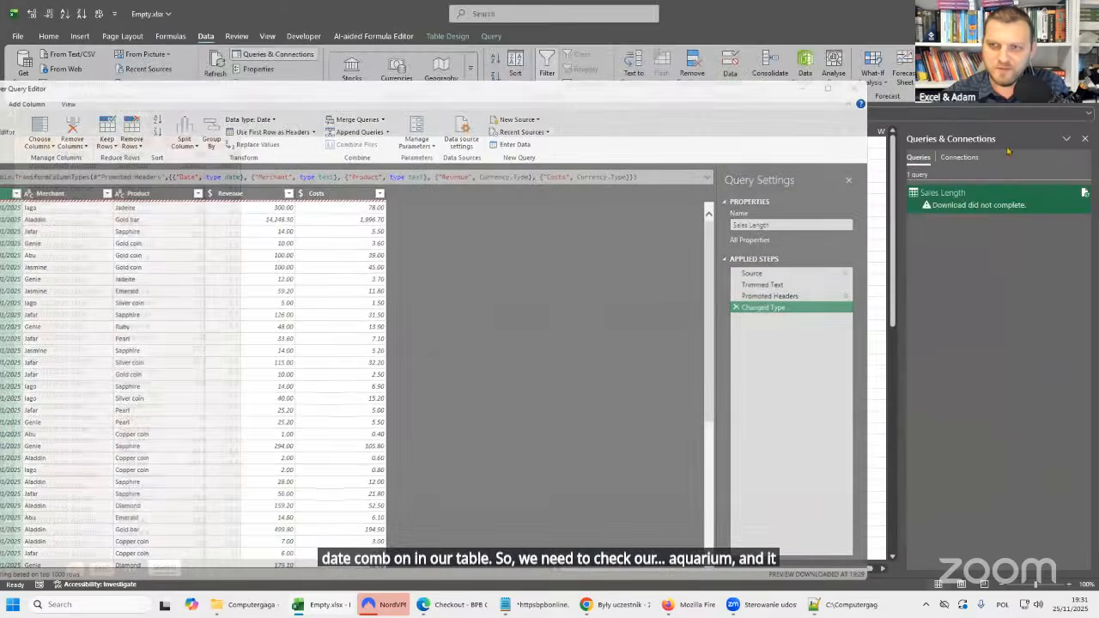
click(899, 52)
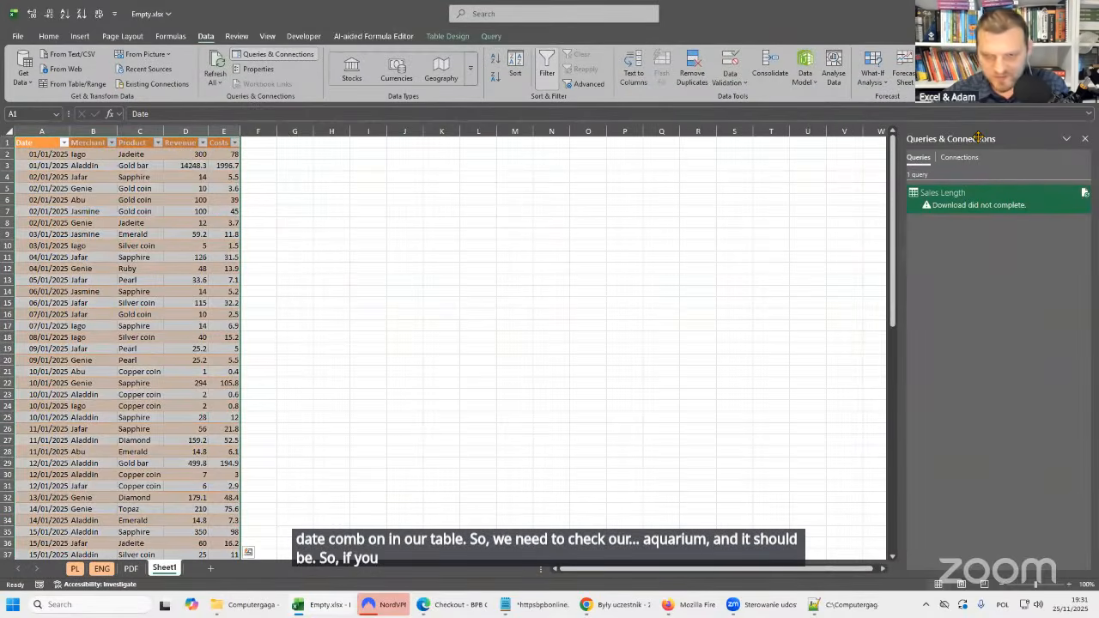
Close and redisplay the workbook's query list, then open the Sales Length query for editing in the Power Query Editor.
click(1085, 138)
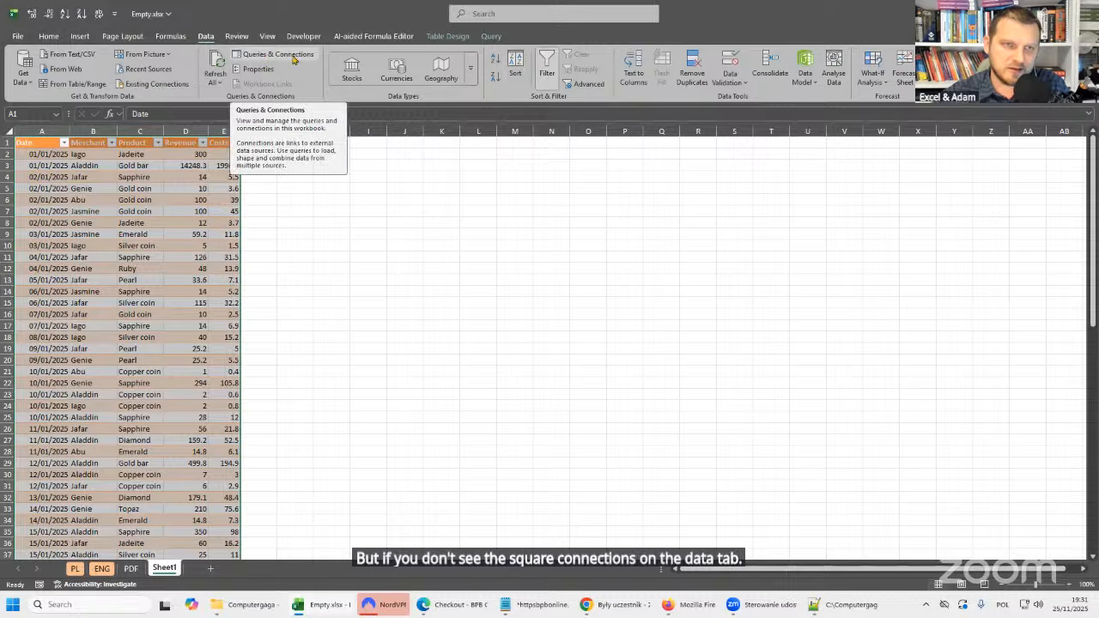
click(253, 57)
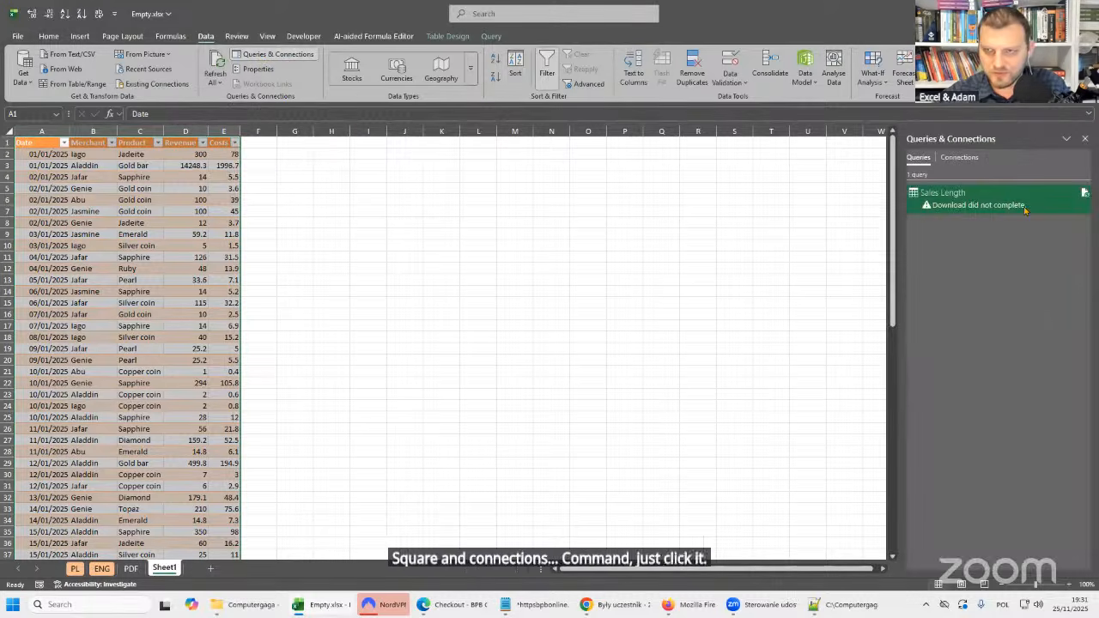
click(156, 188)
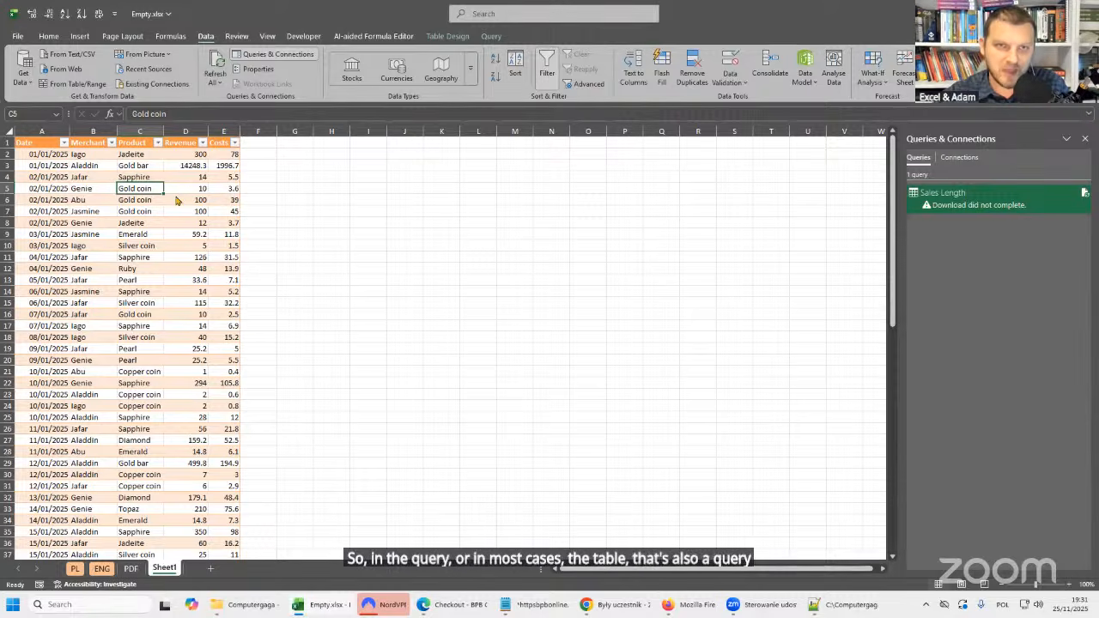
click(447, 36)
click(492, 36)
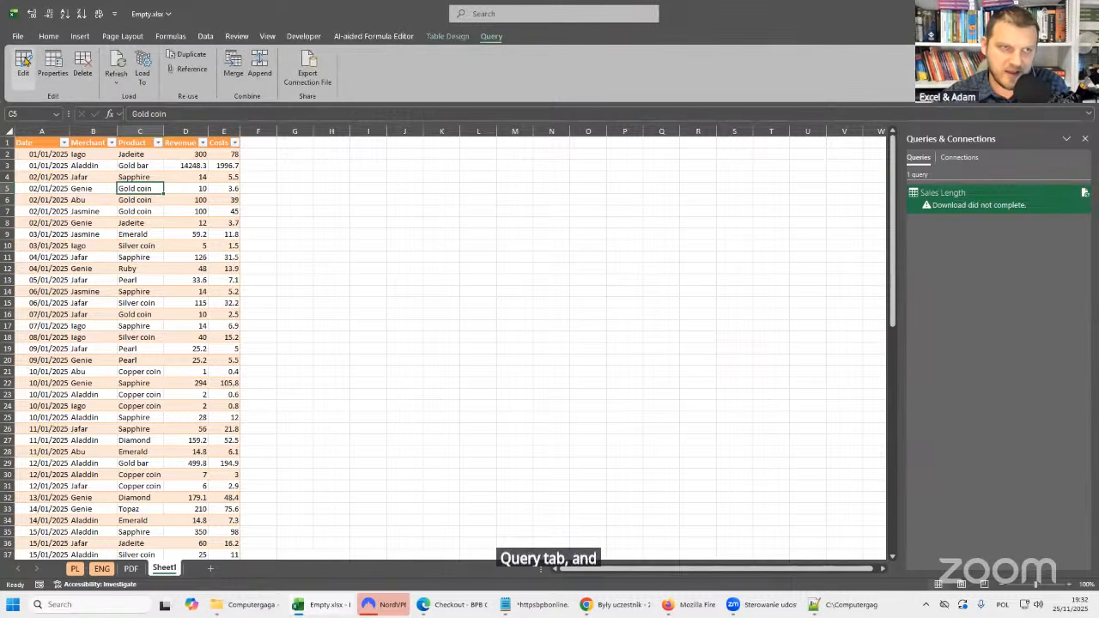
double_click(995, 195)
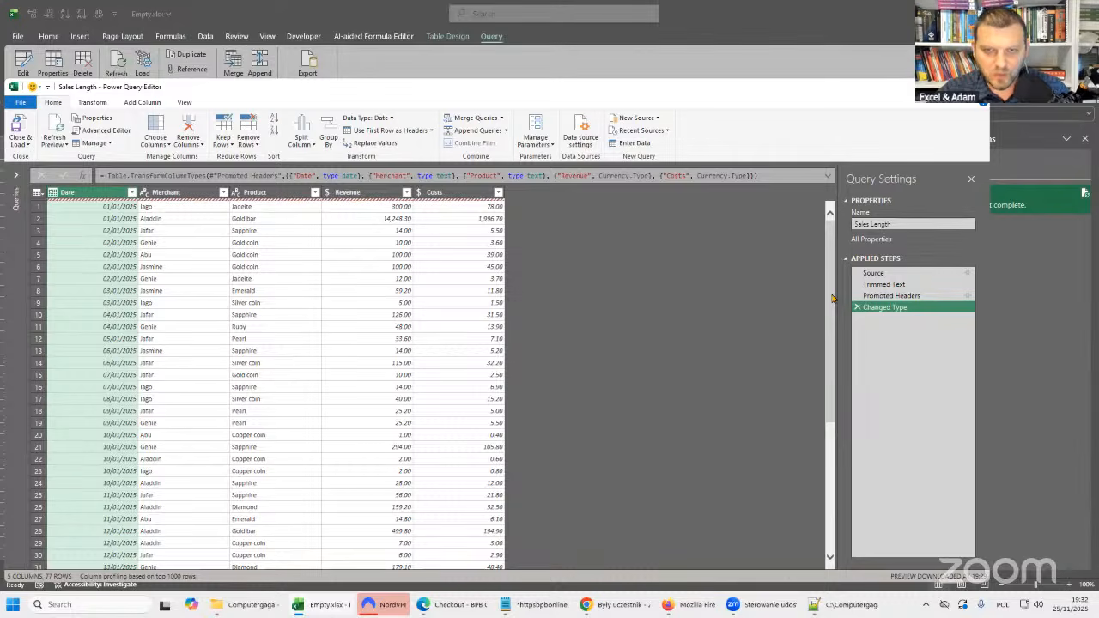
Enlarge the Power Query Editor display and refresh the Sales Length preview from the edited CSV.
click(315, 222)
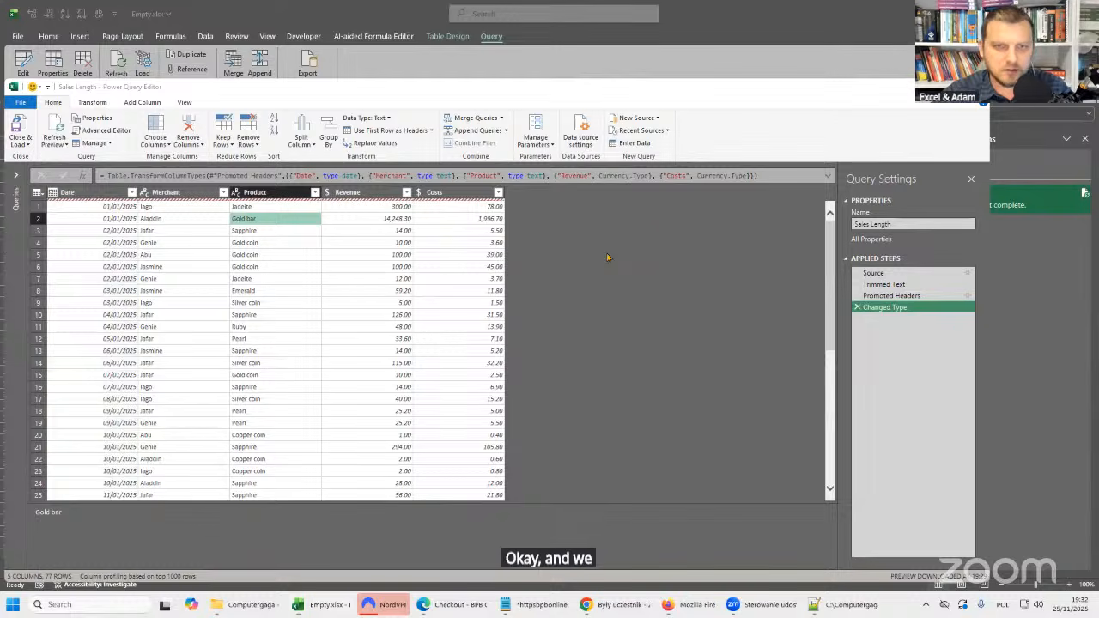
click(481, 245)
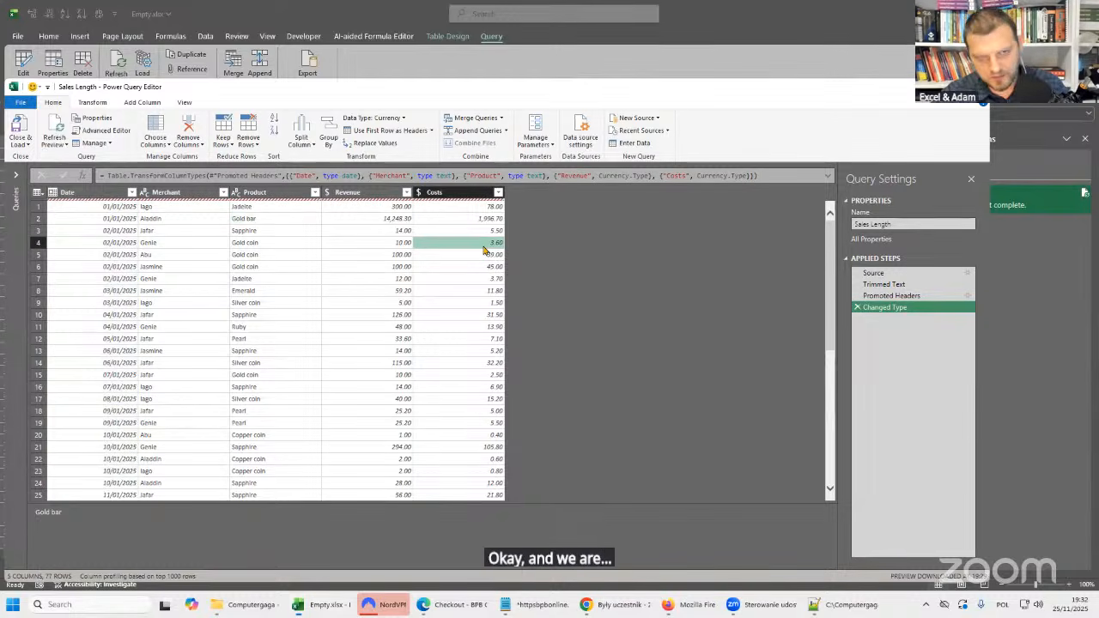
key(ctrl+shift+equal)
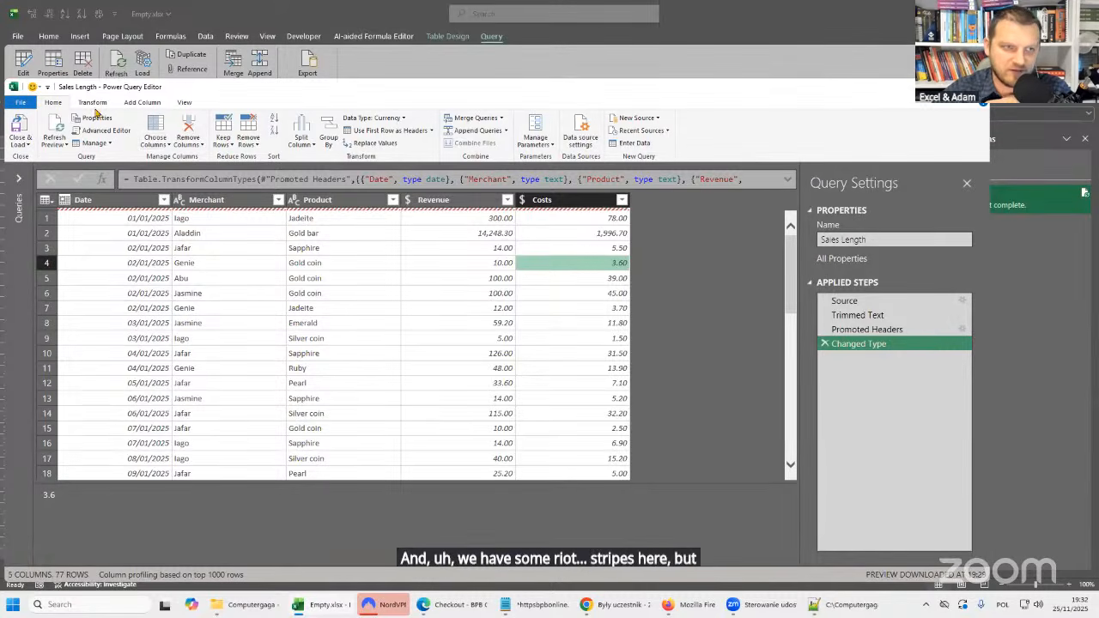
click(55, 127)
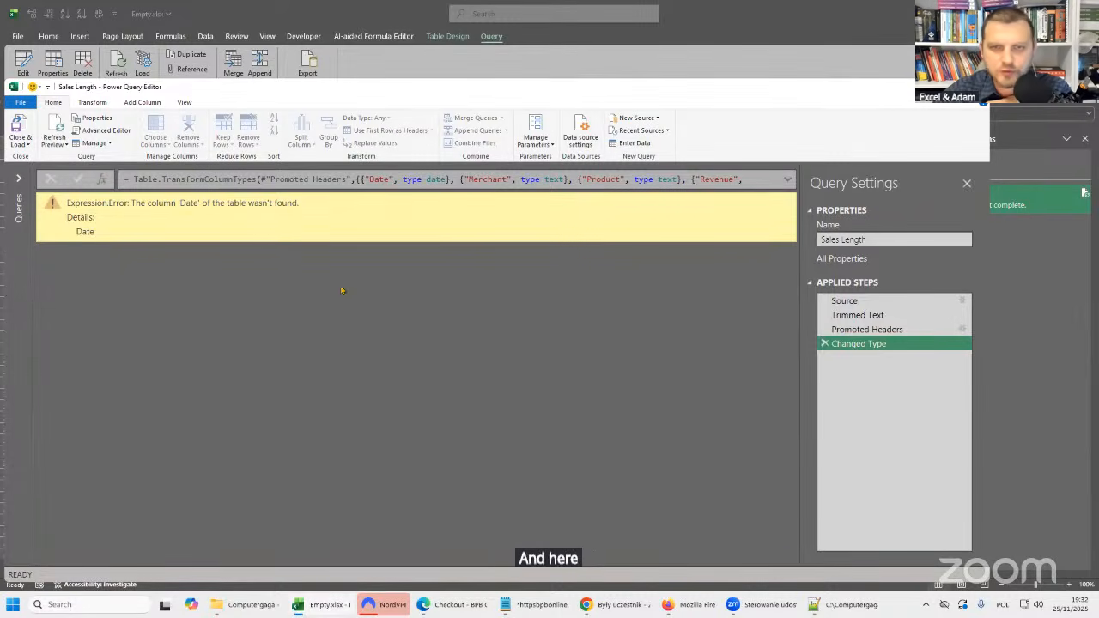
Compare the results of the Promoted Headers and Changed Type steps to locate the source of the refresh error.
click(868, 330)
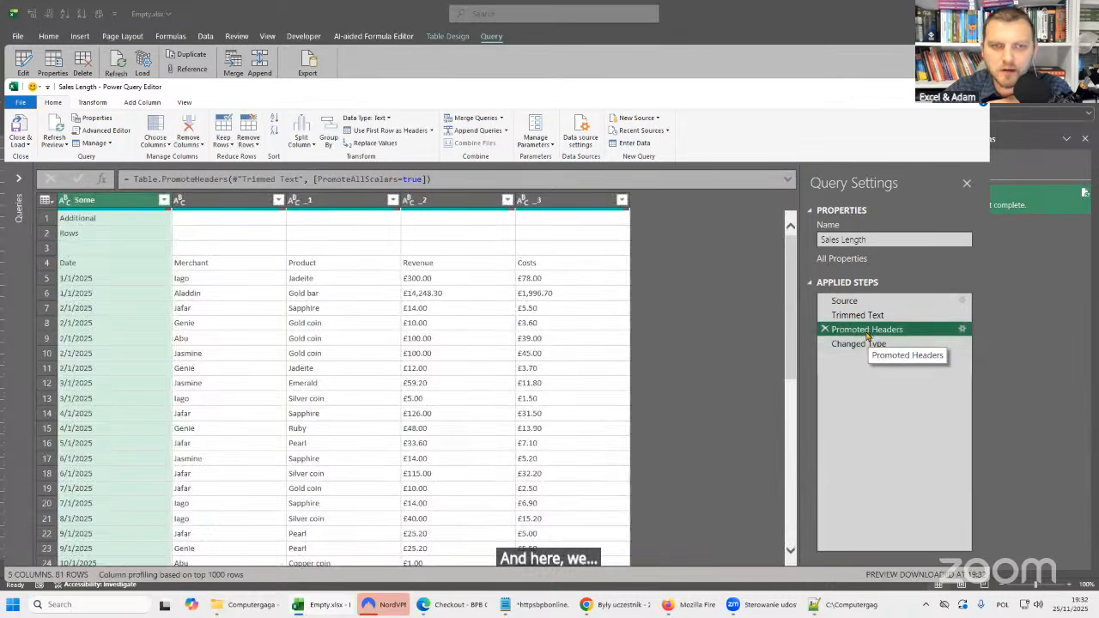
click(867, 343)
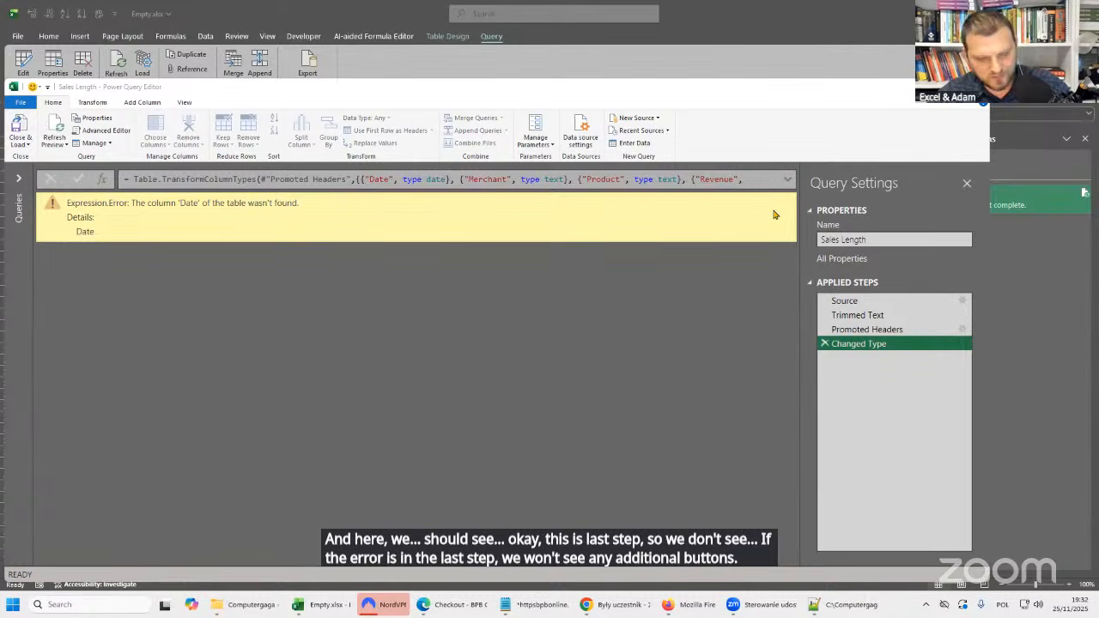
key(ctrl+2)
drag(776, 206, 728, 244)
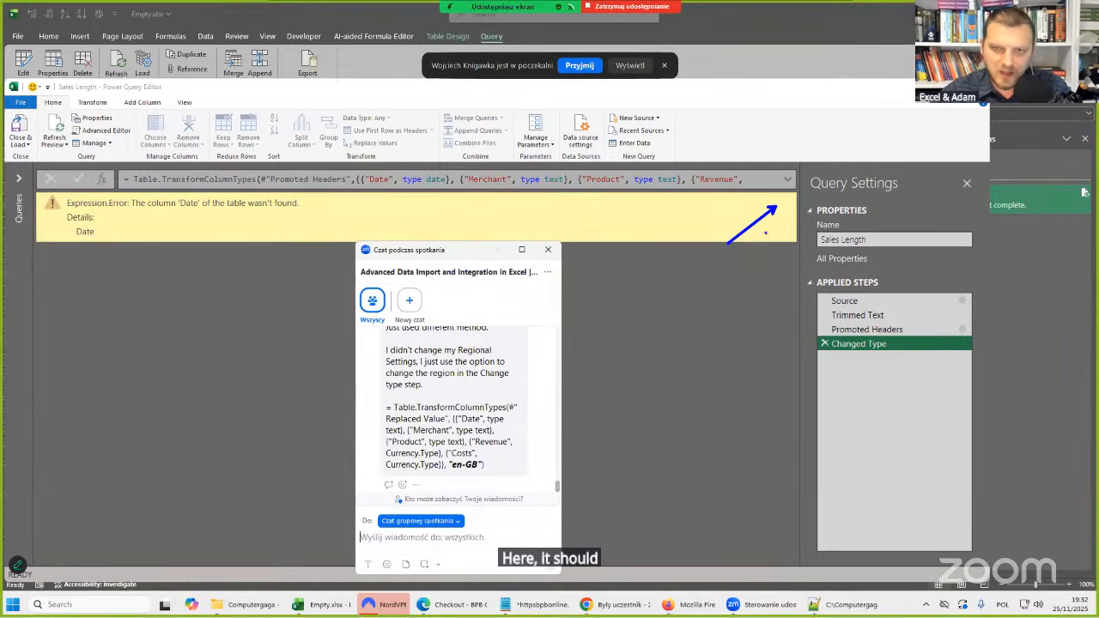
key(Escape)
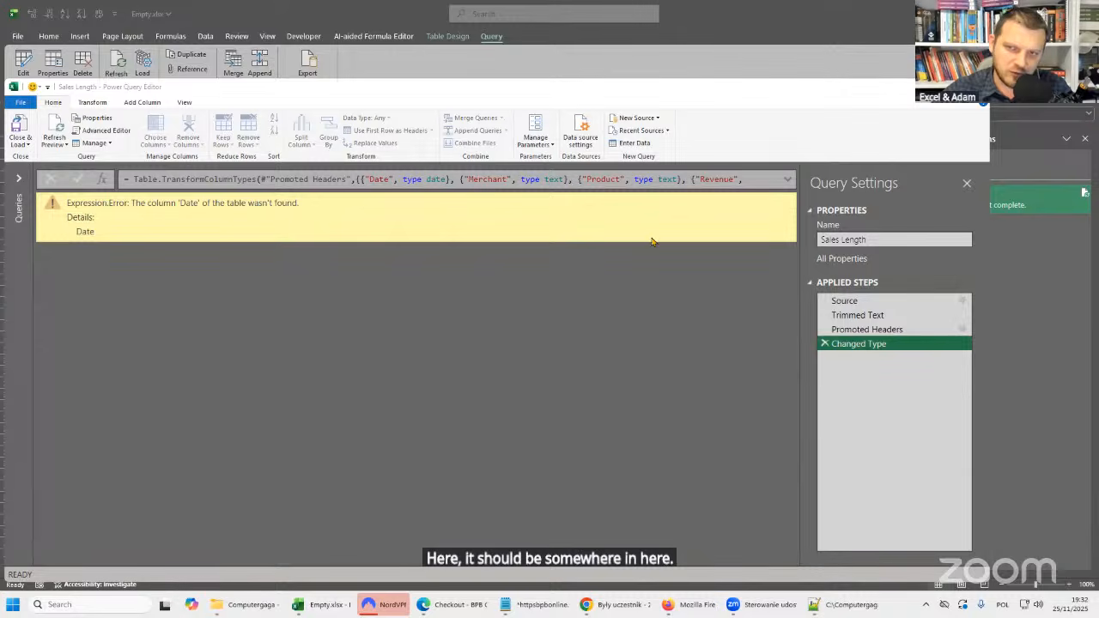
Trace the extra rows through the Source, Trimmed Text and Promoted Headers steps, checking the resulting column headers.
click(866, 329)
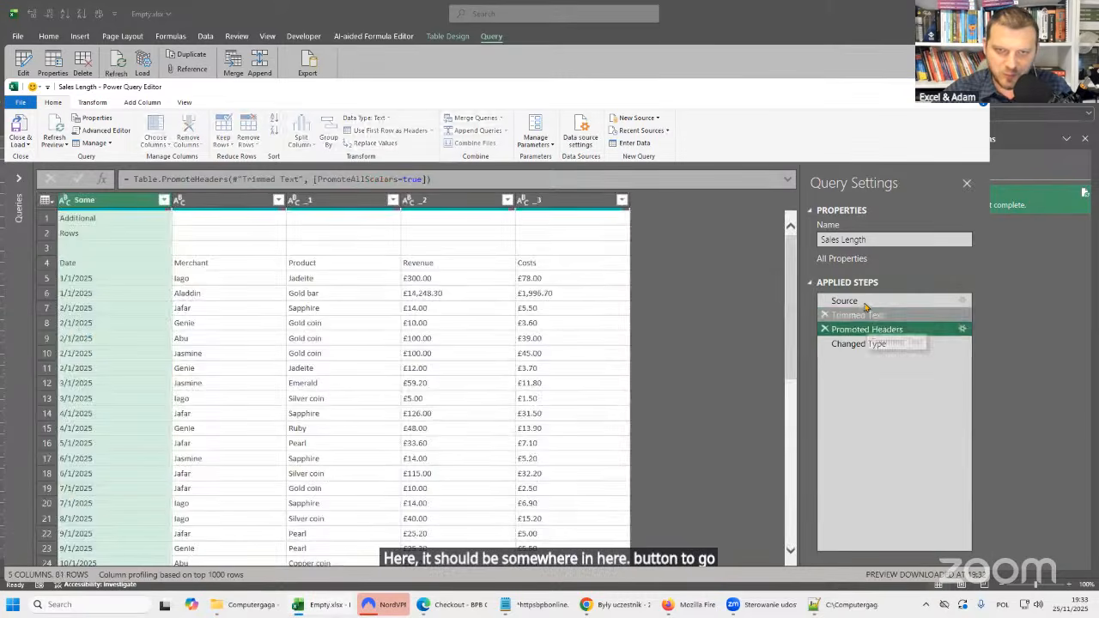
click(866, 301)
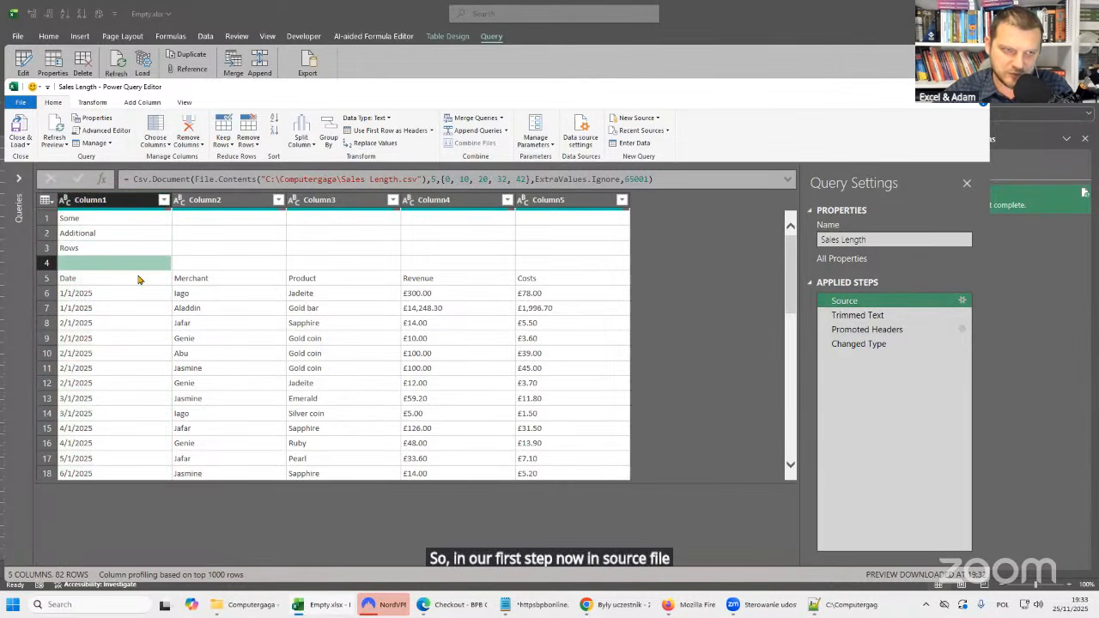
click(857, 316)
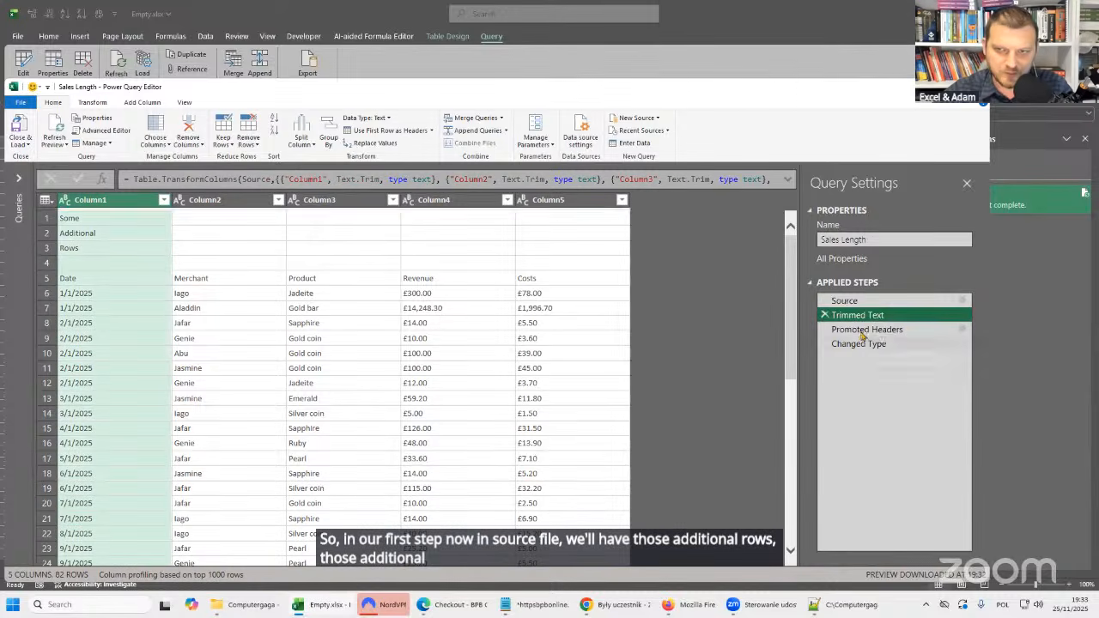
click(857, 330)
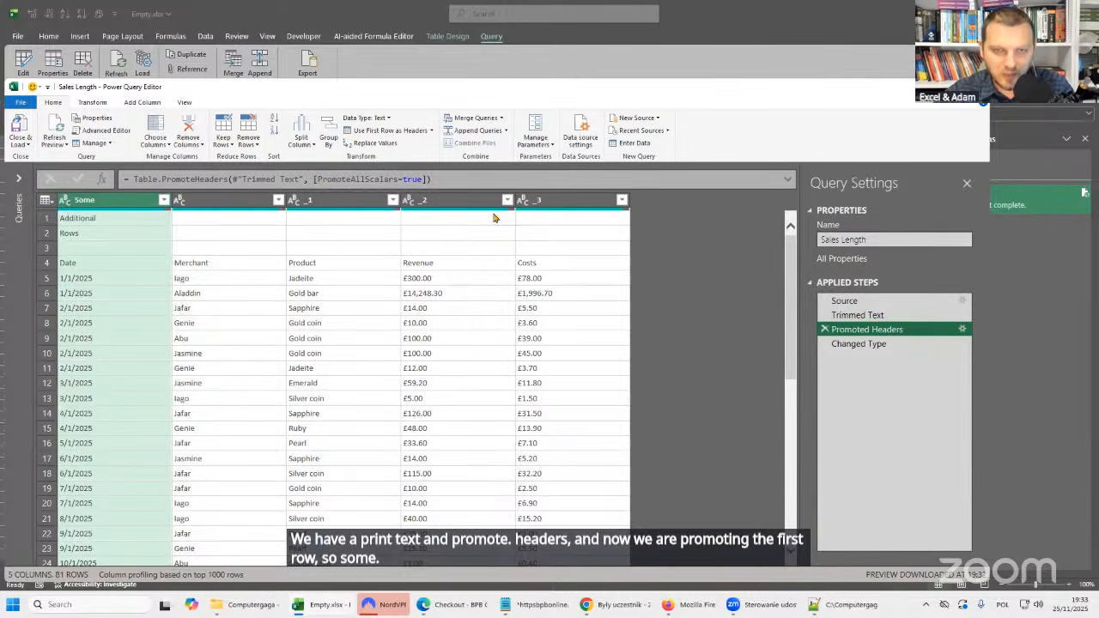
click(344, 199)
click(455, 199)
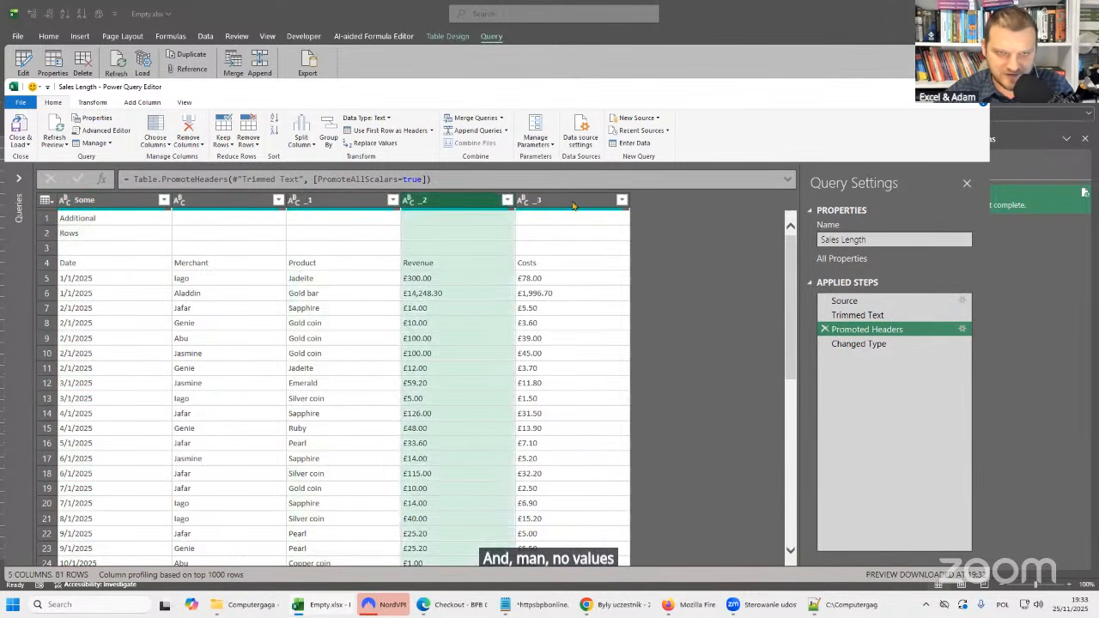
click(574, 203)
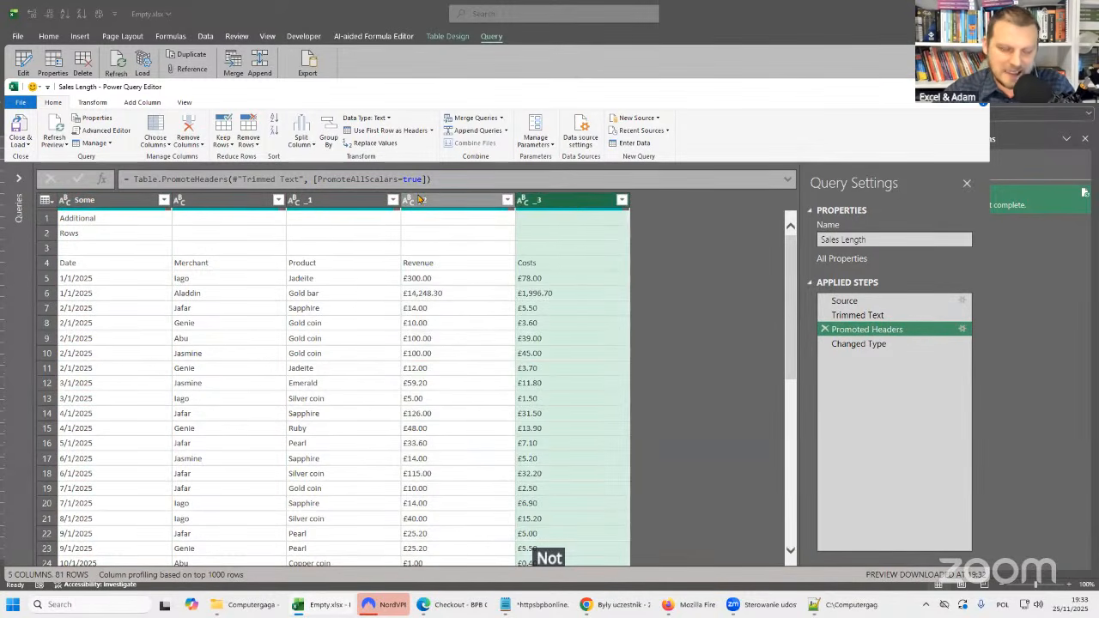
Delete the Changed Type and Promoted Headers steps from the Sales Length query.
click(863, 344)
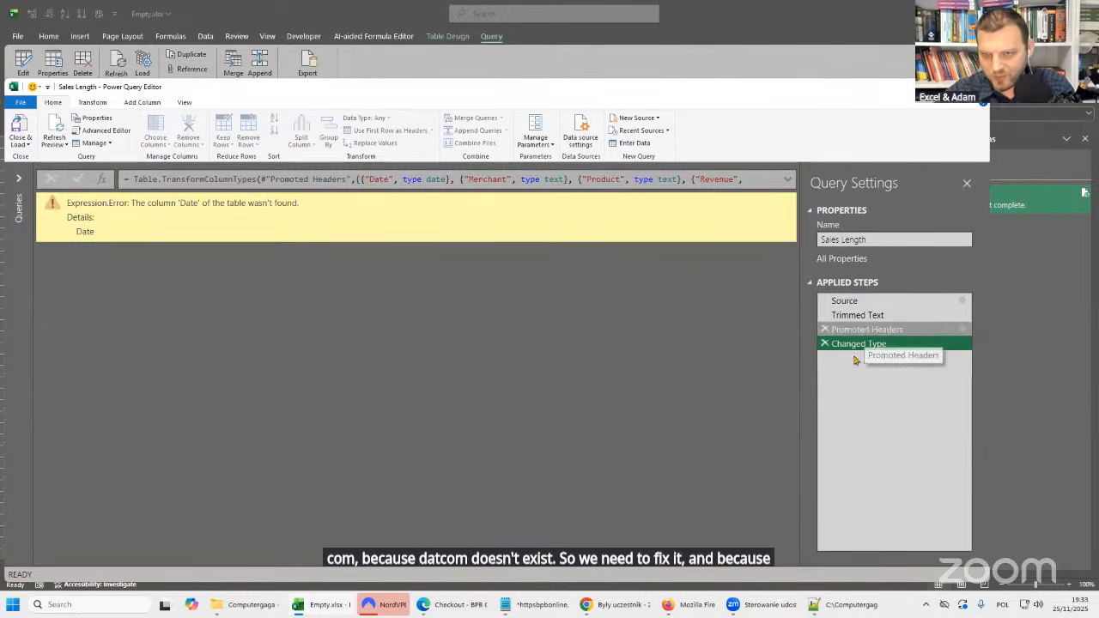
click(863, 331)
click(869, 343)
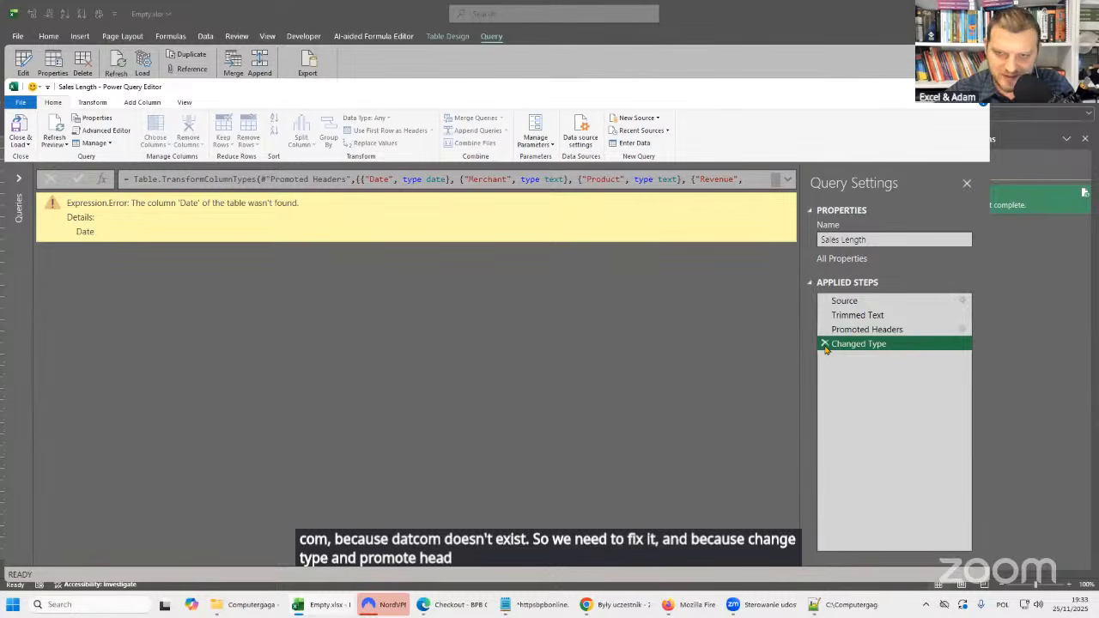
click(824, 343)
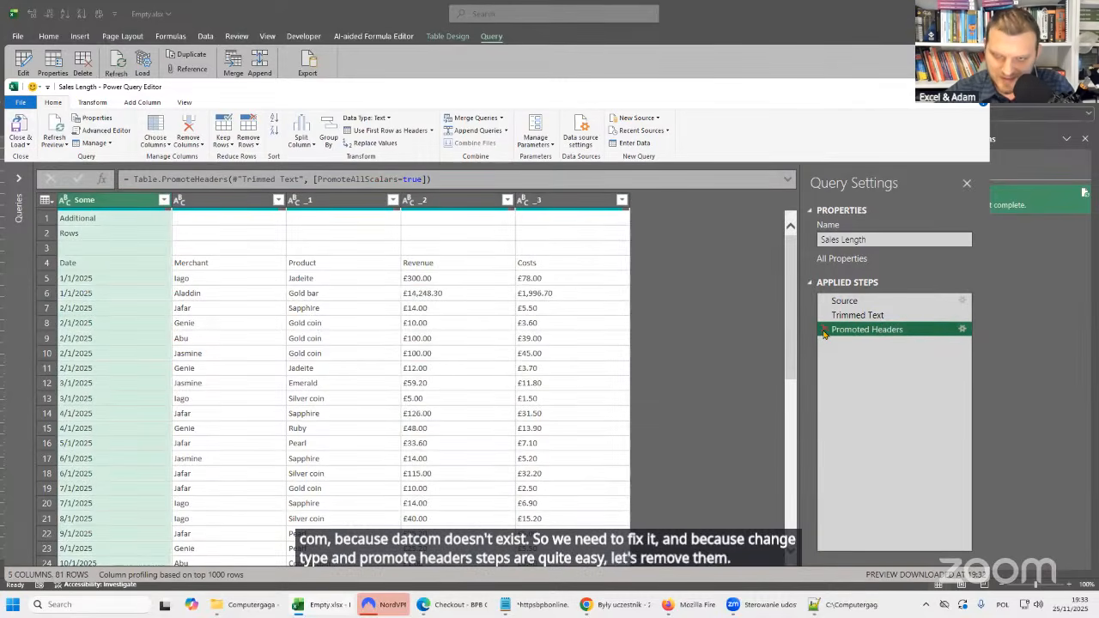
click(824, 333)
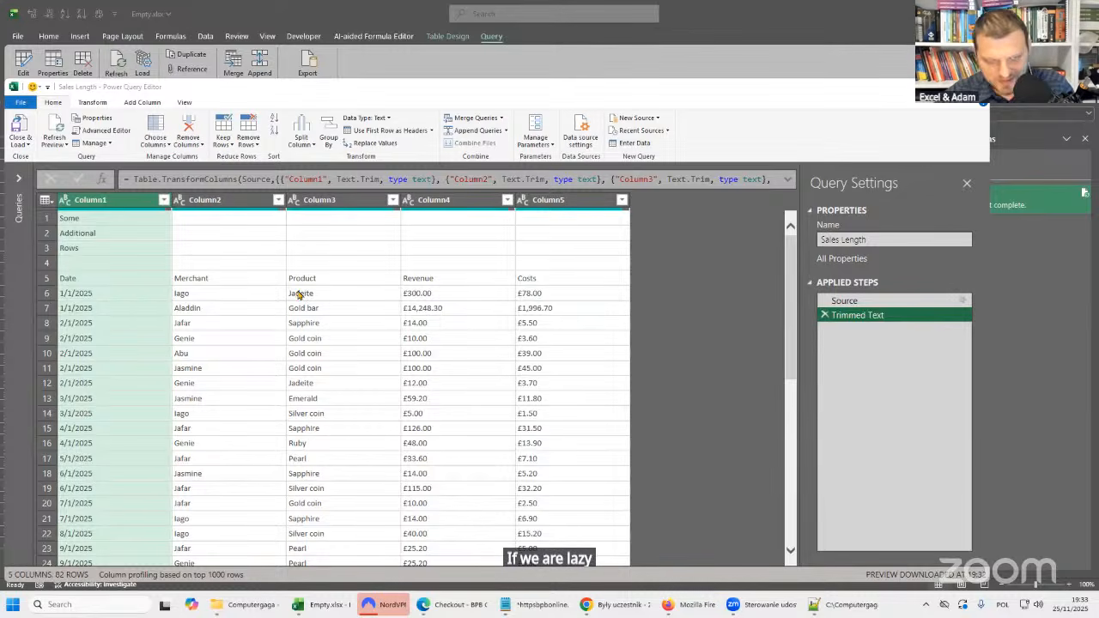
Try filtering blank values out of Column2, check the remaining rows, and remove the filter step again.
click(277, 200)
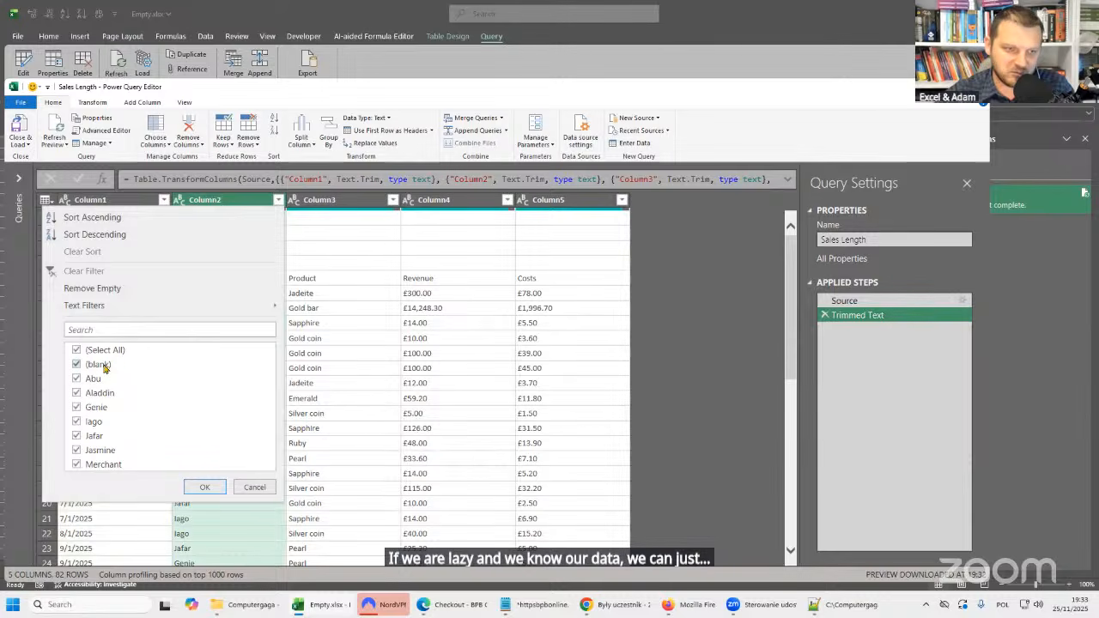
click(205, 487)
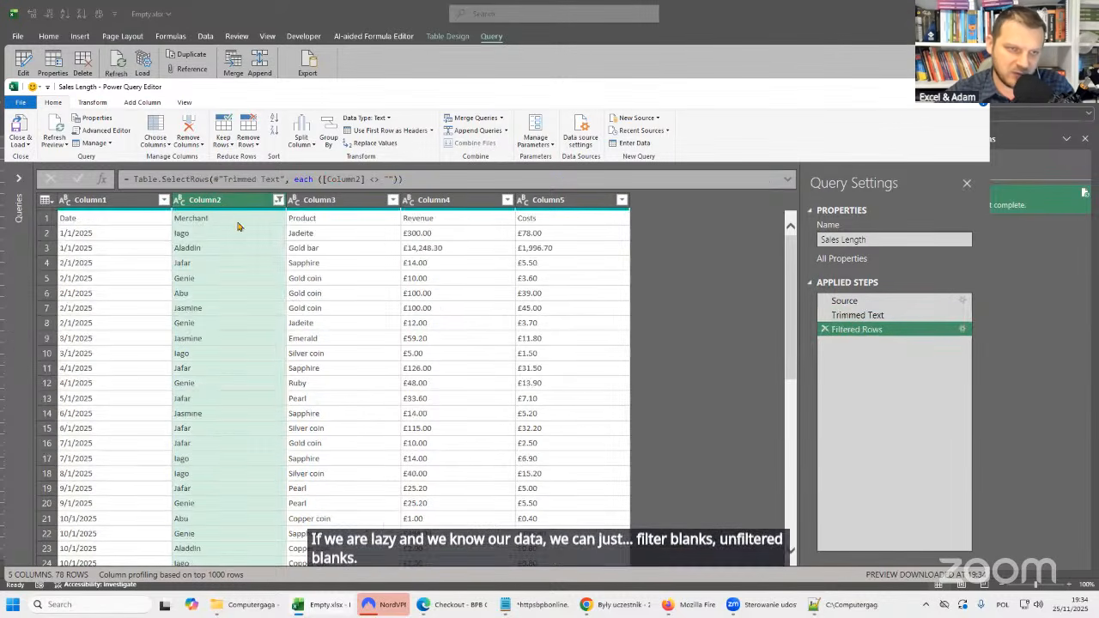
scroll(243, 335, down, 9)
scroll(244, 350, down, 9)
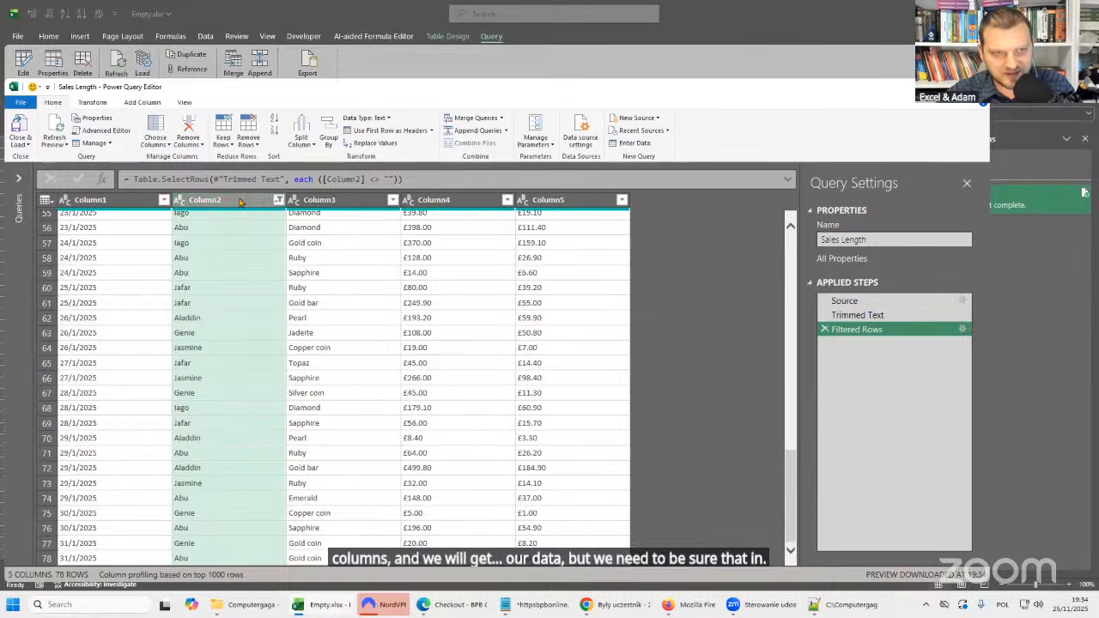
scroll(256, 342, up, 5)
scroll(256, 341, up, 10)
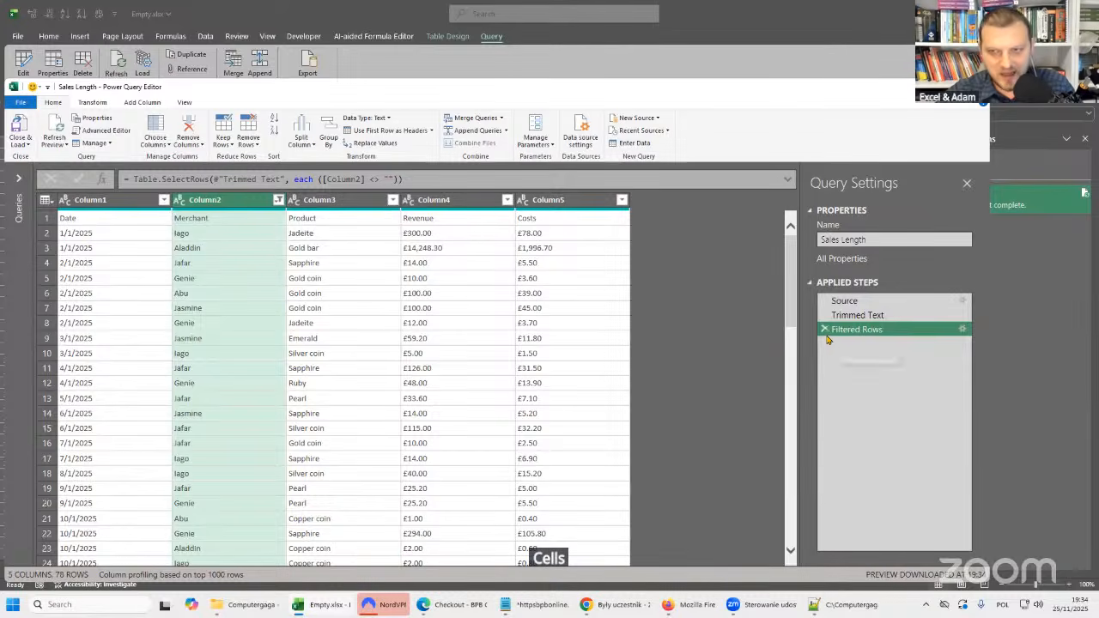
click(850, 315)
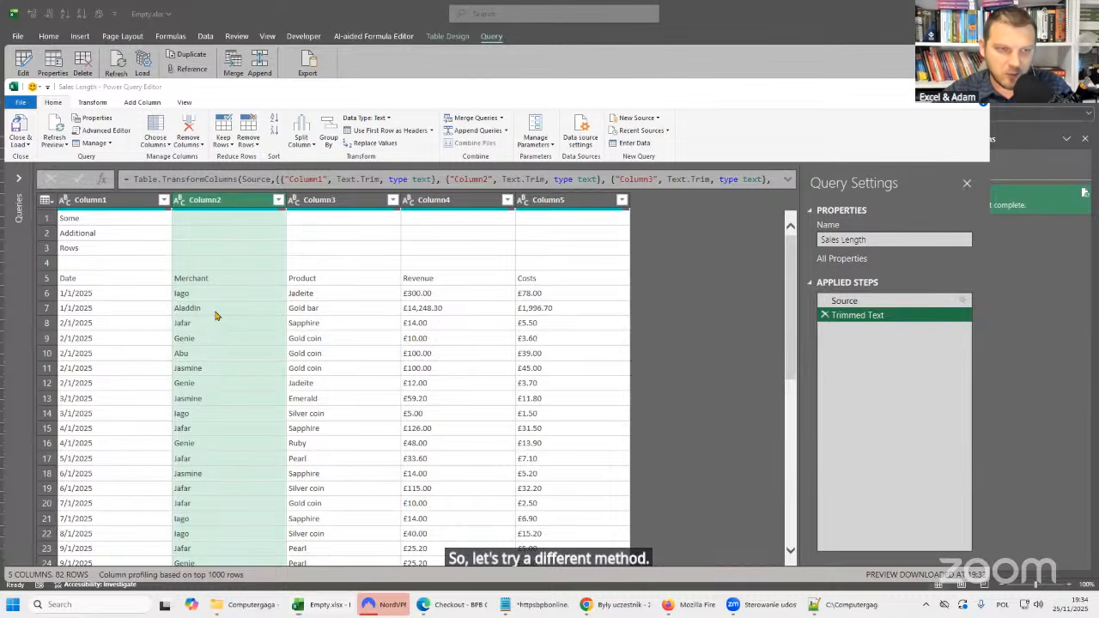
Add an index column starting from 0 after the Trimmed Text step, for locating the row with Date in Column1.
click(110, 279)
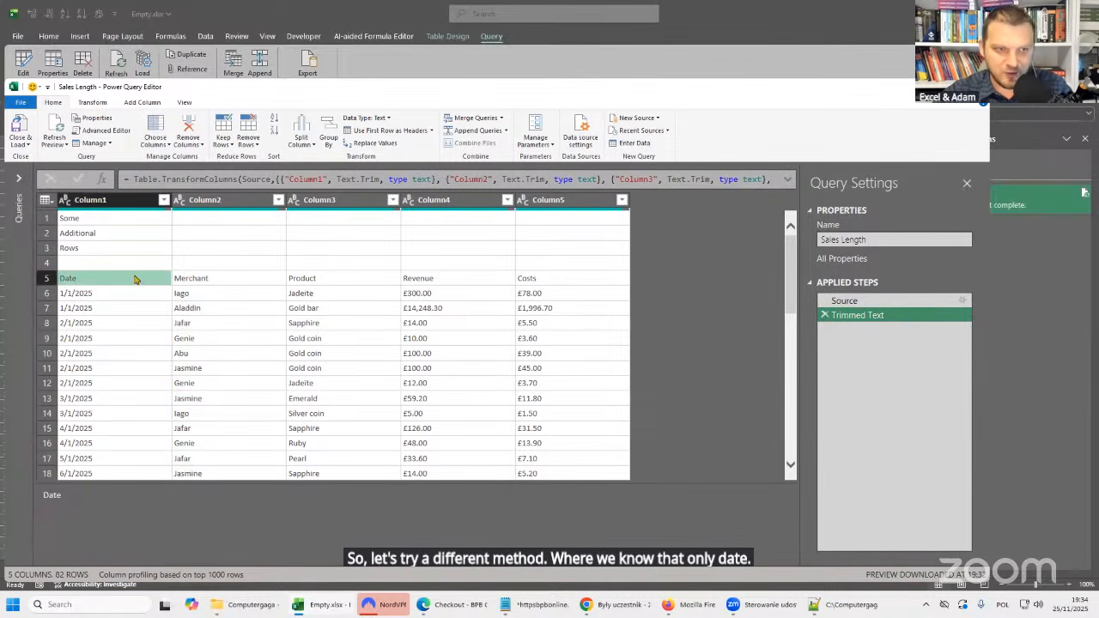
click(130, 202)
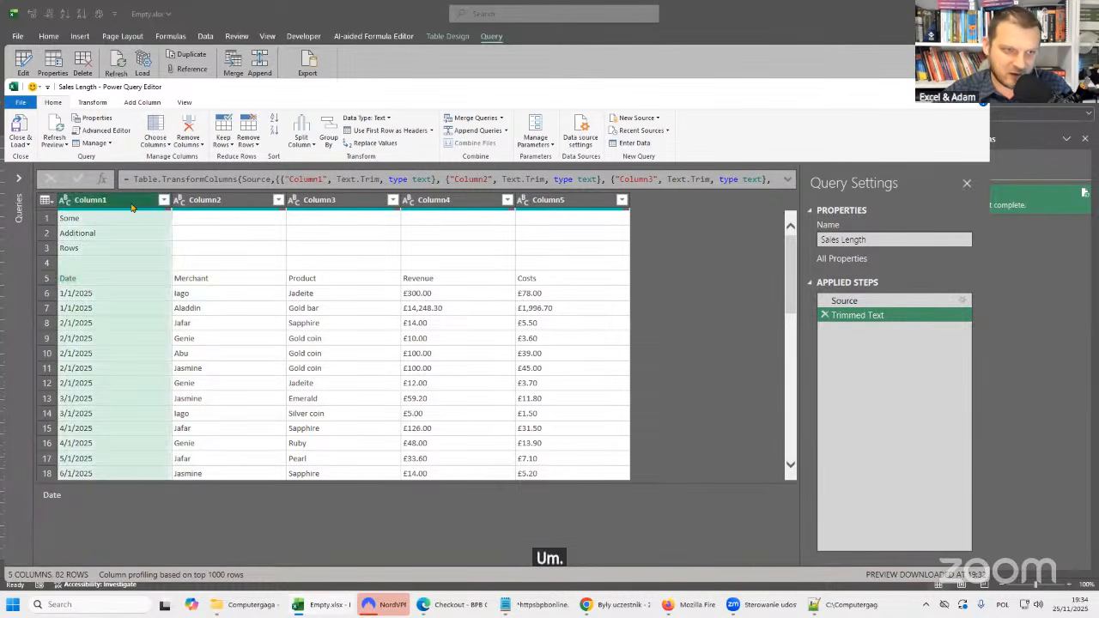
click(126, 281)
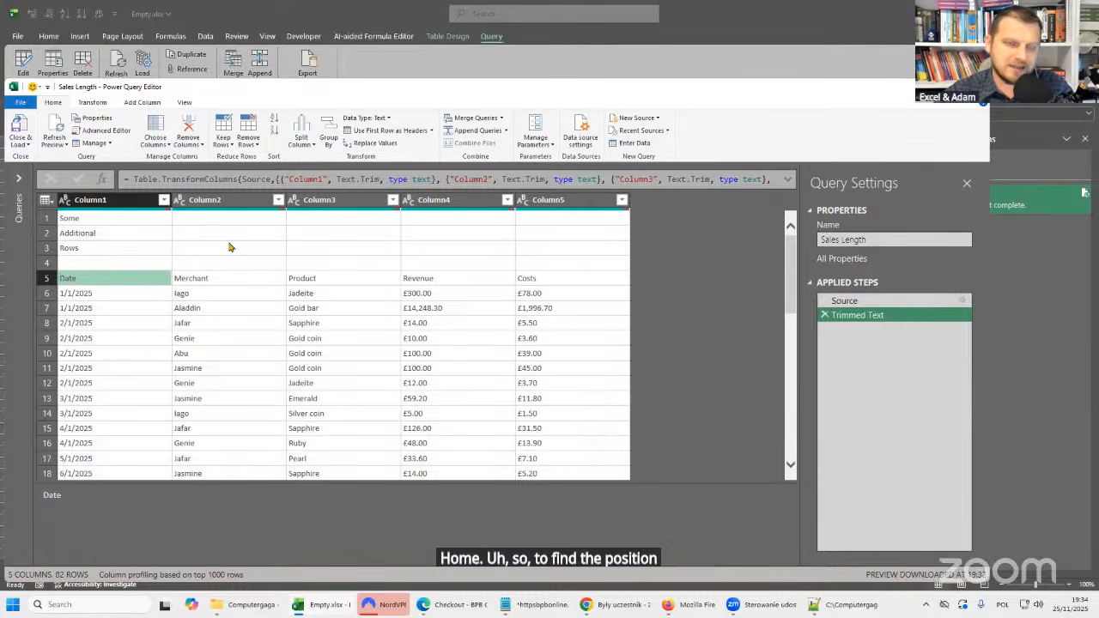
click(139, 103)
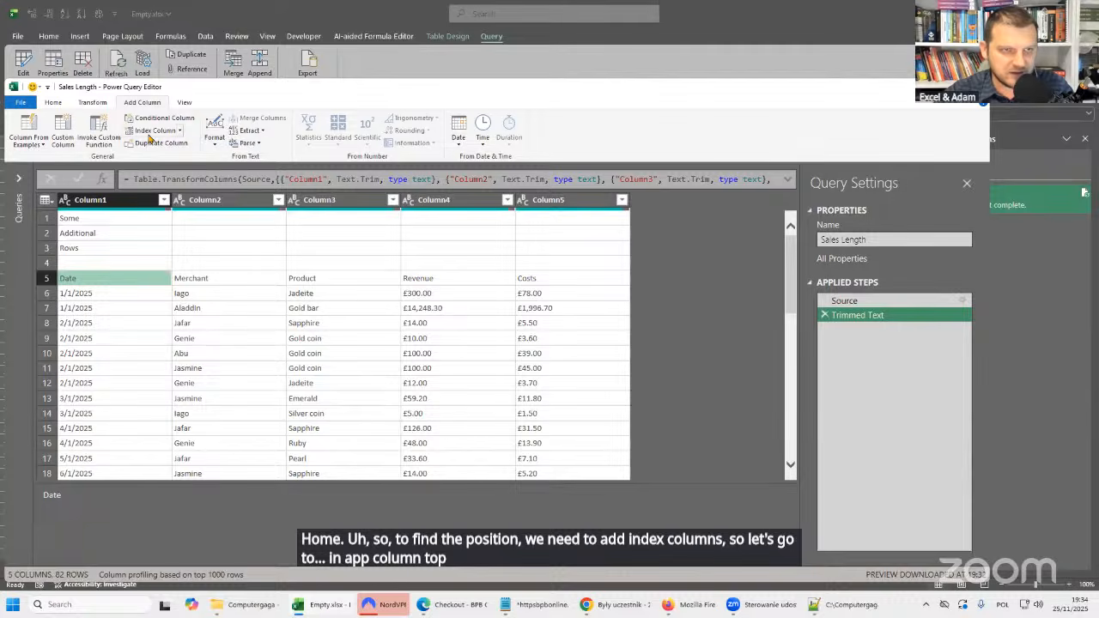
click(180, 131)
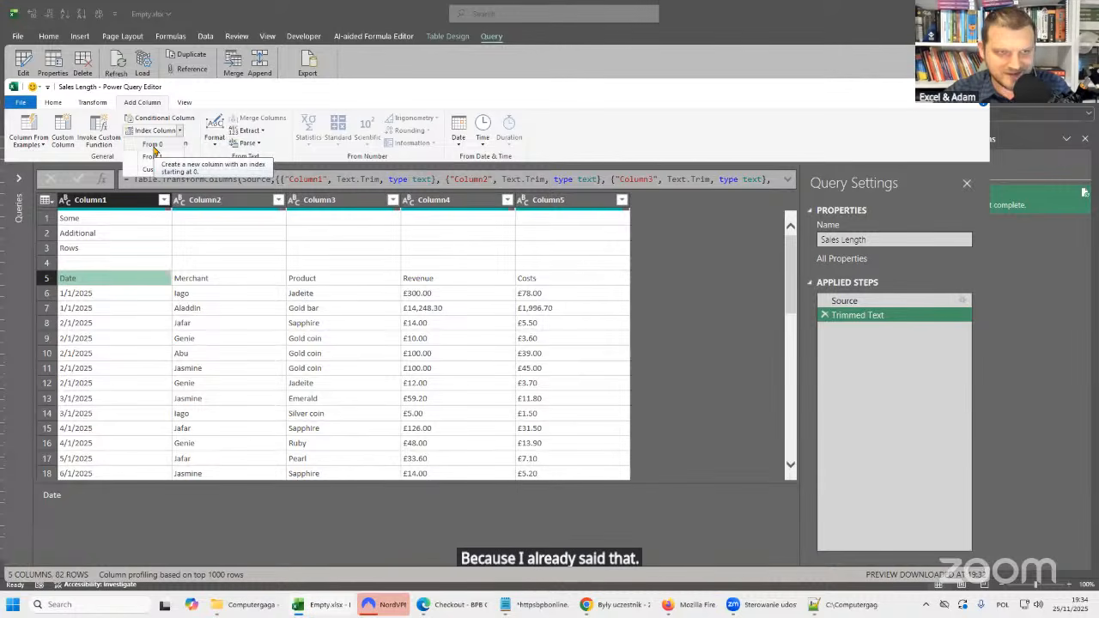
click(153, 145)
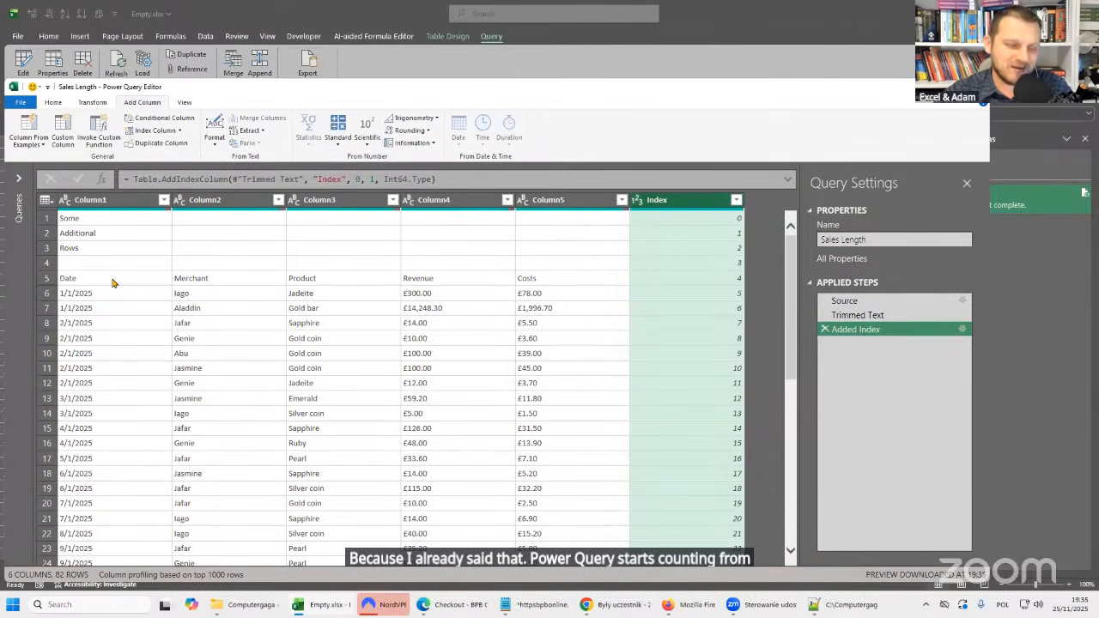
Compare the rows above the header with the header row and check the index value beside Date.
click(47, 263)
key(Up)
key(Up)
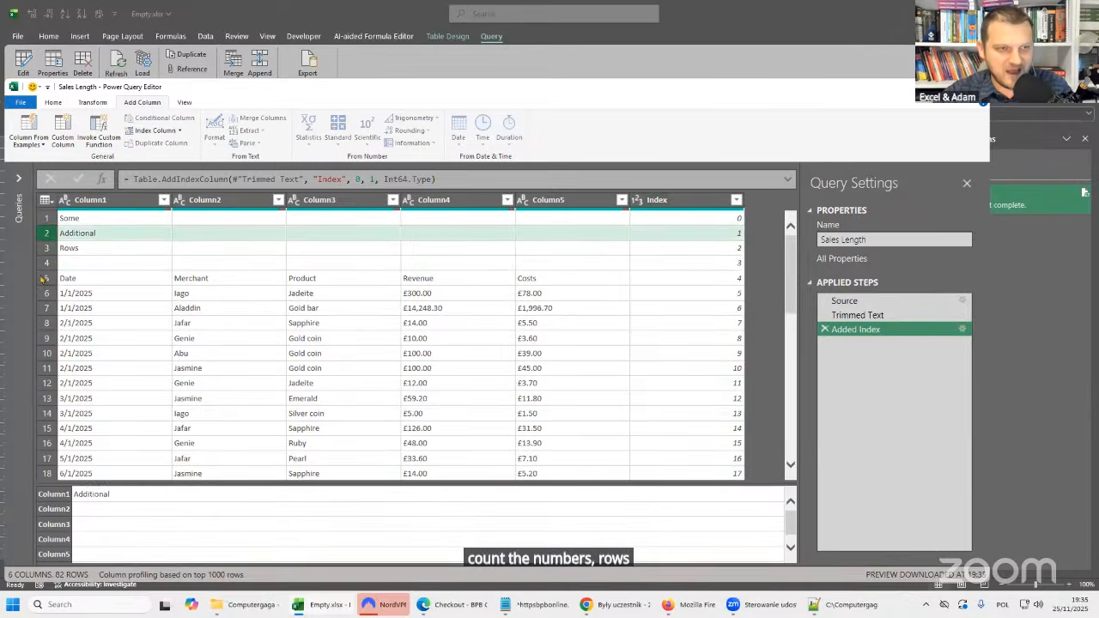
click(44, 278)
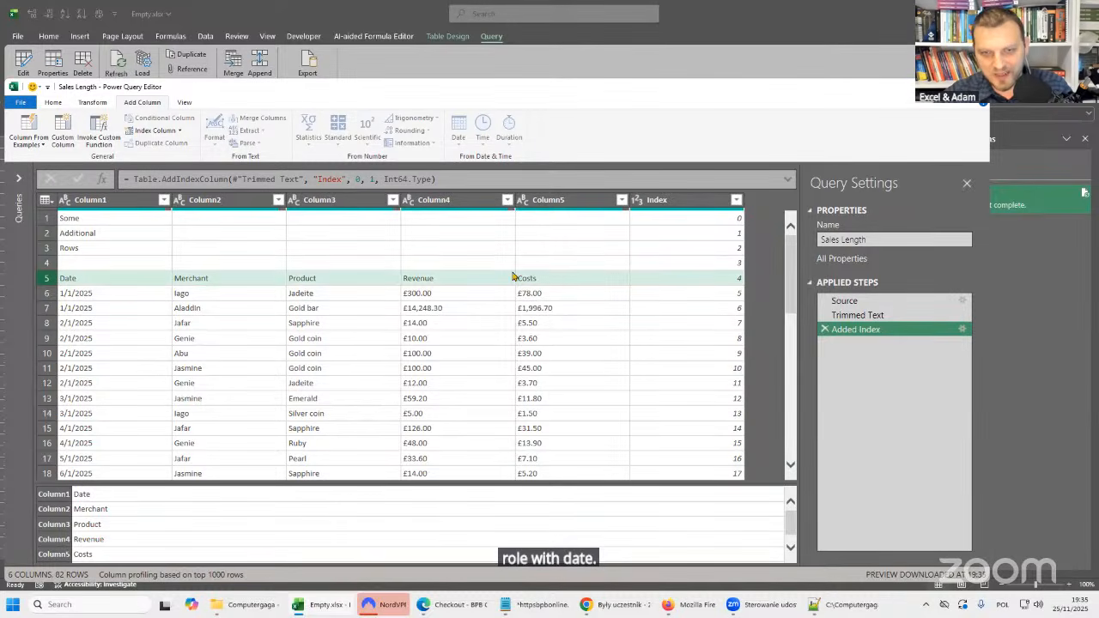
click(739, 281)
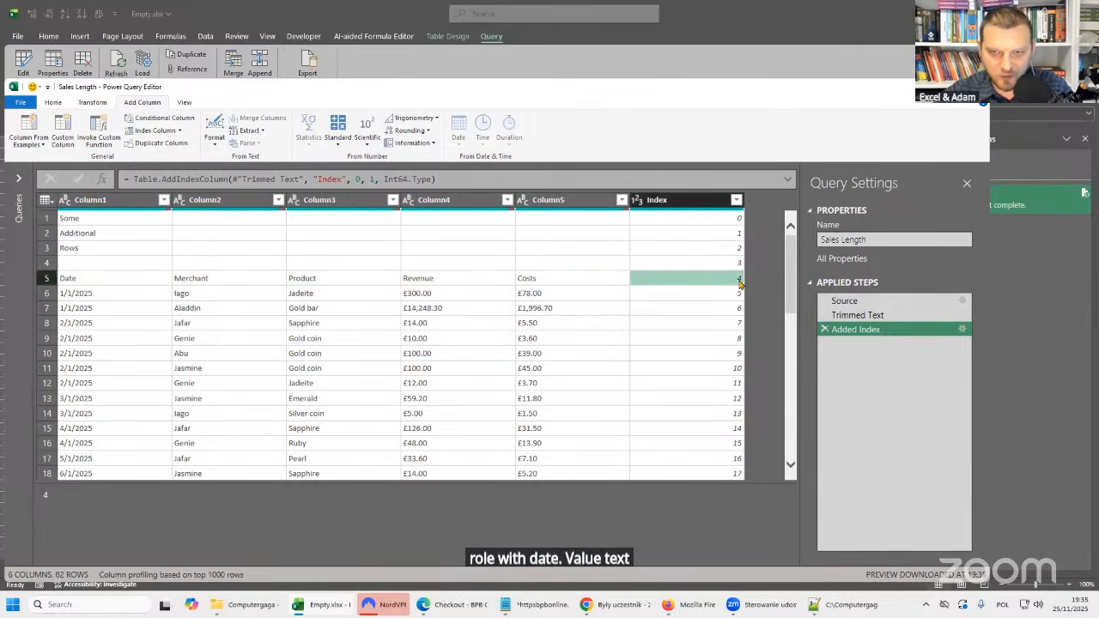
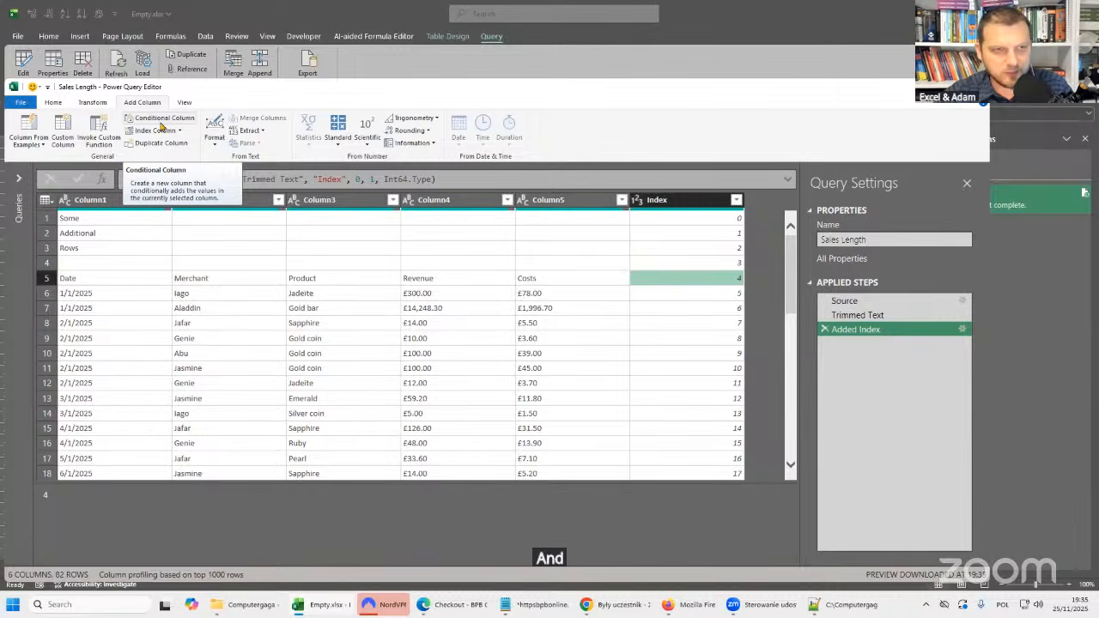
Start a conditional column named Custom with the condition that Column1 equals Date.
click(164, 124)
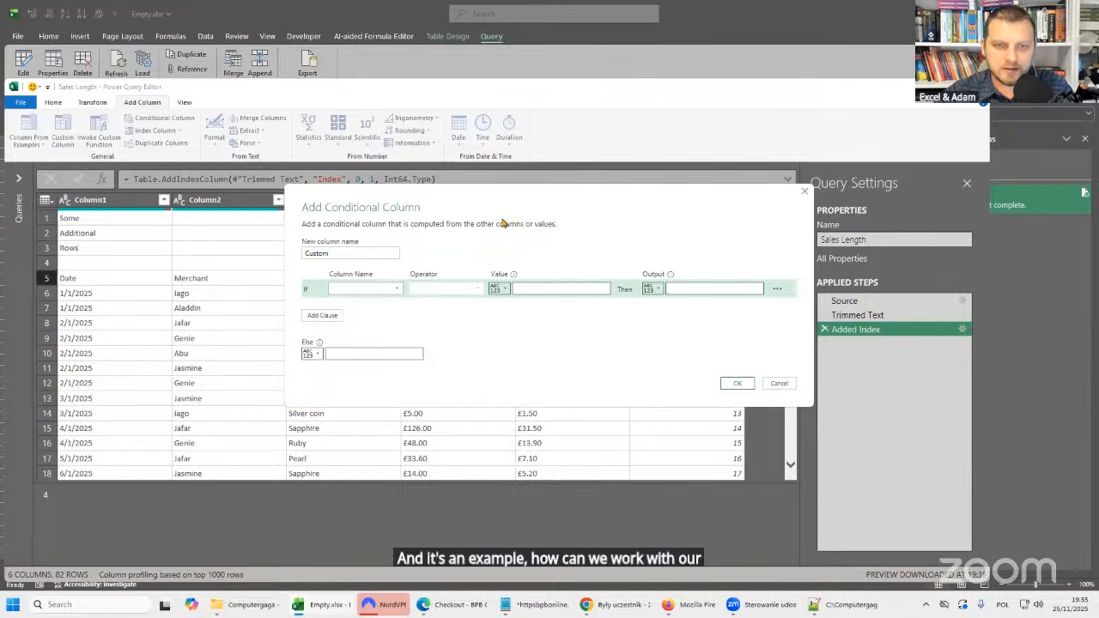
click(395, 290)
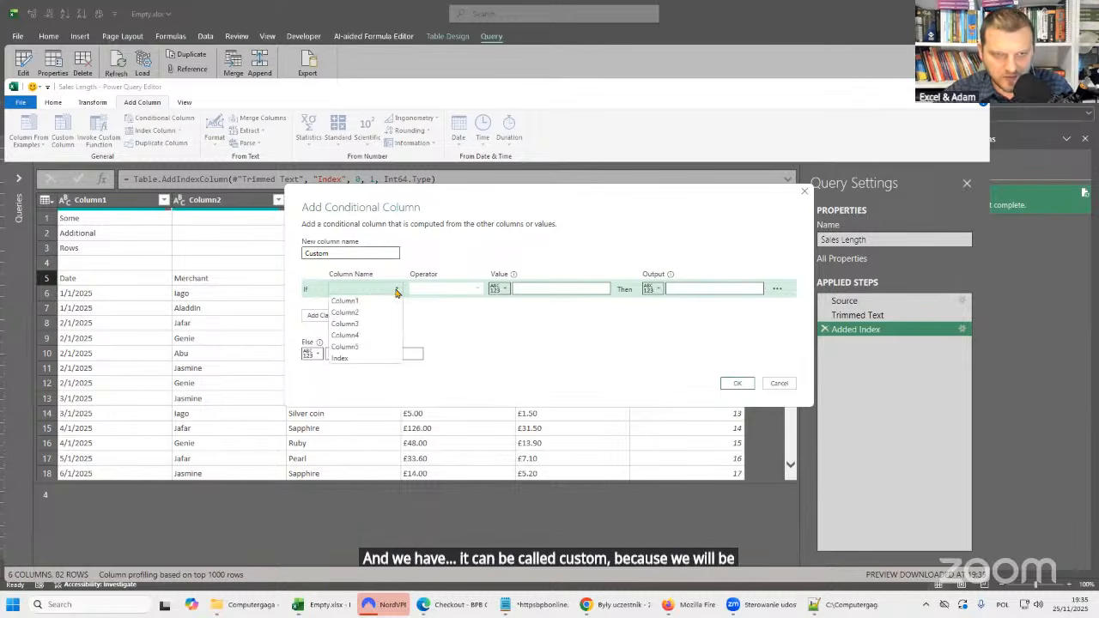
click(346, 302)
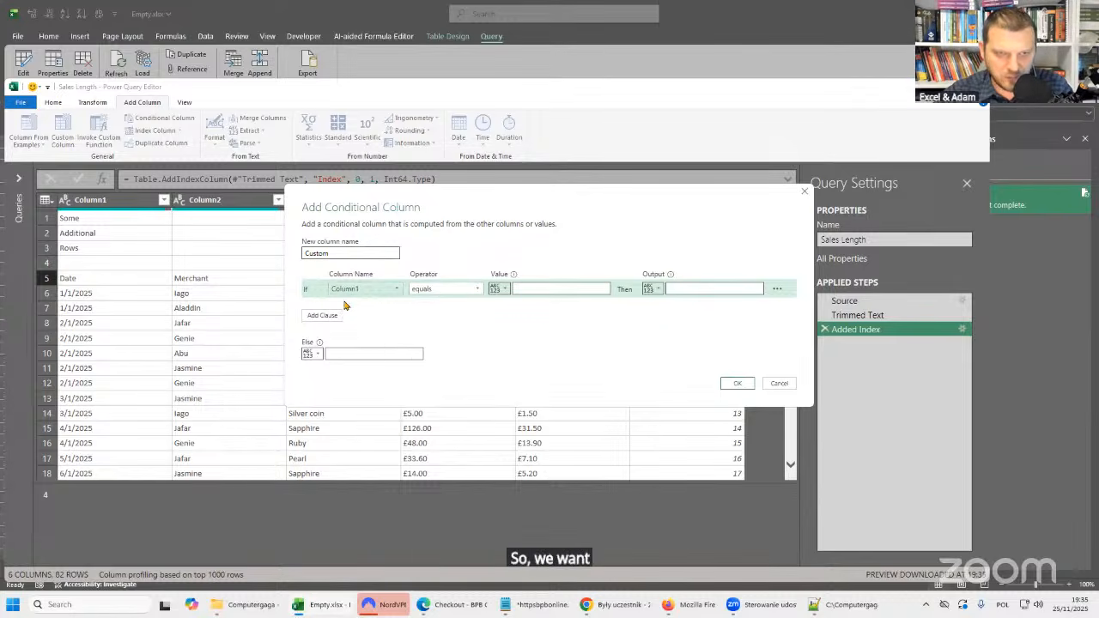
click(535, 290)
text(Date)
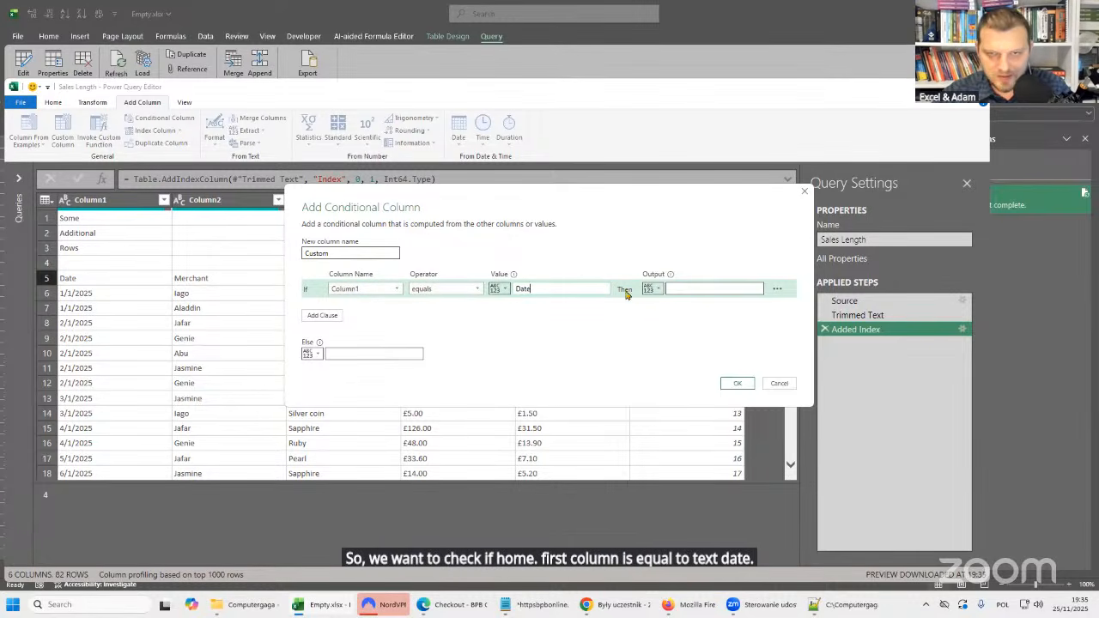
Return the Index column's value for the match and null otherwise, create the column, and check its values around the header row.
click(652, 288)
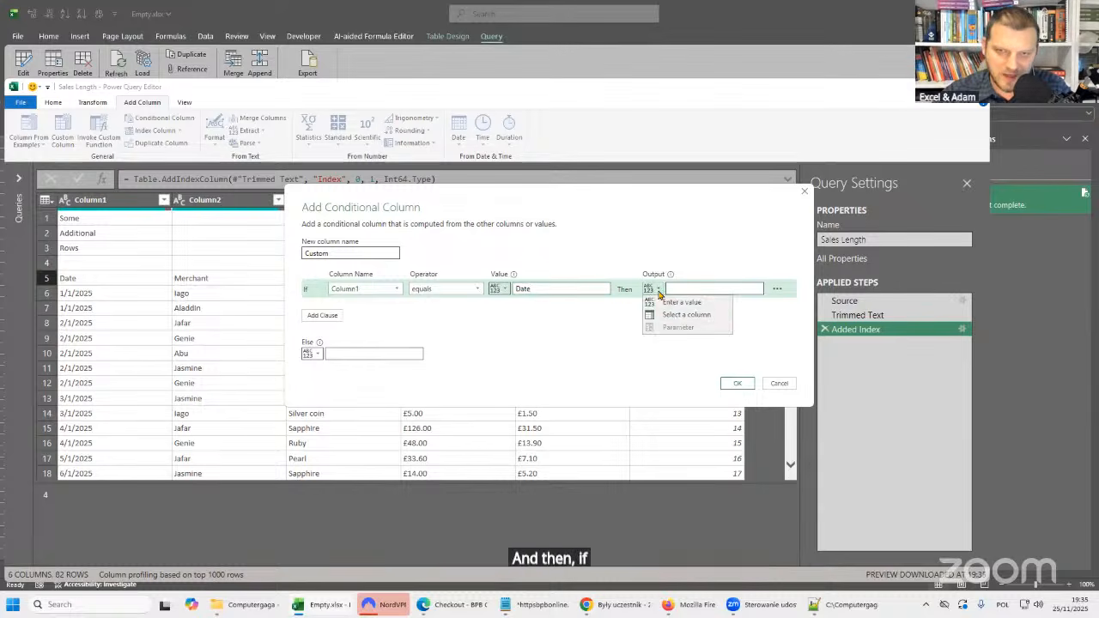
click(677, 316)
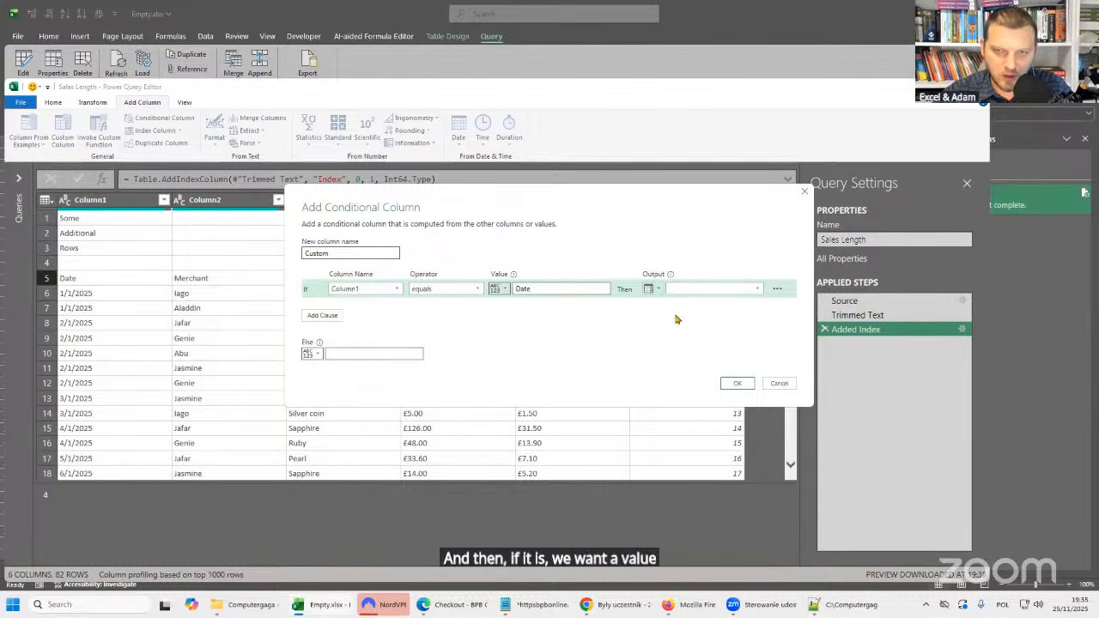
click(646, 289)
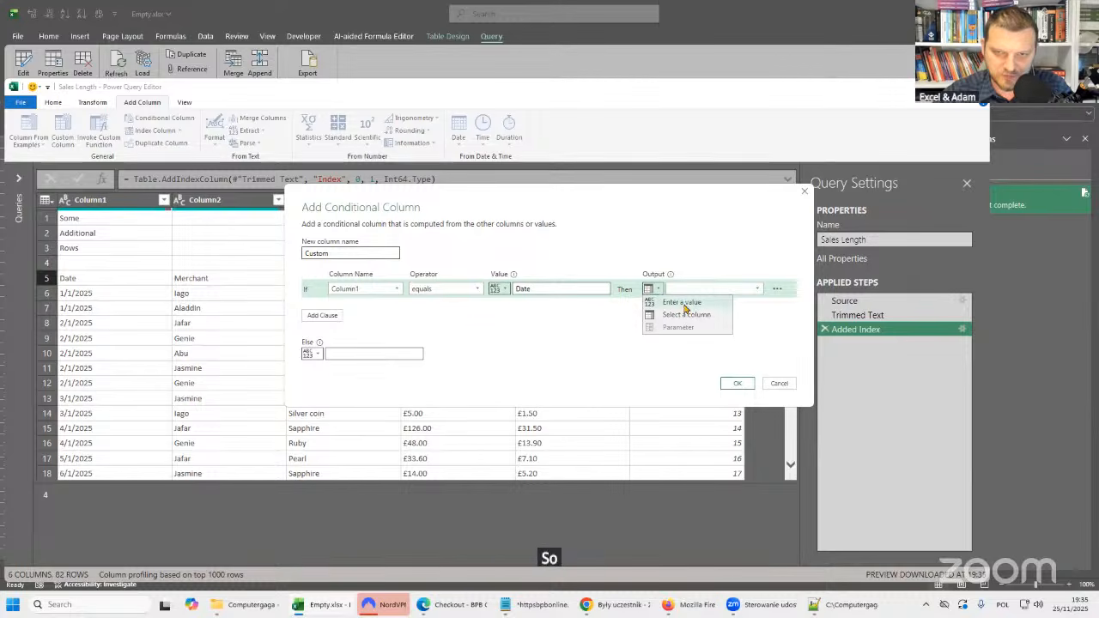
click(684, 315)
click(704, 289)
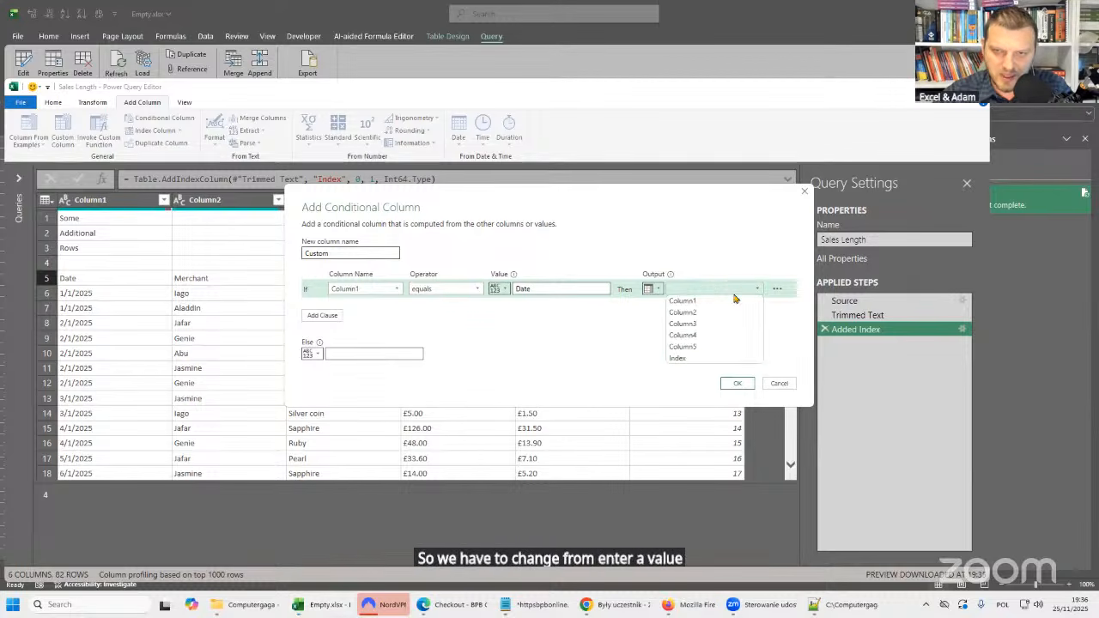
click(693, 361)
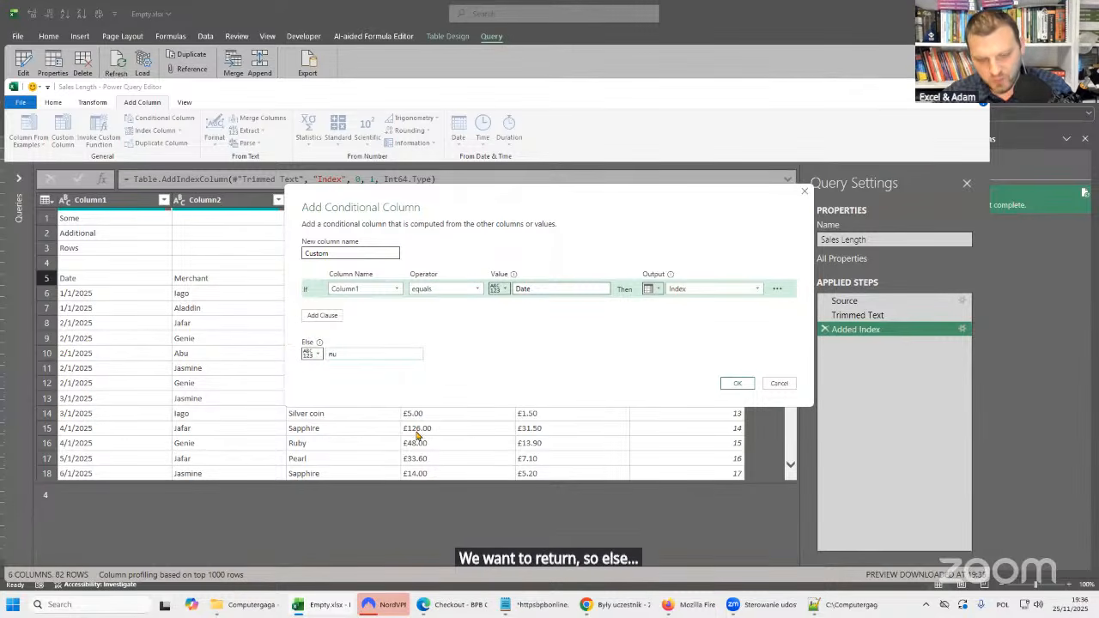
drag(329, 355, 358, 352)
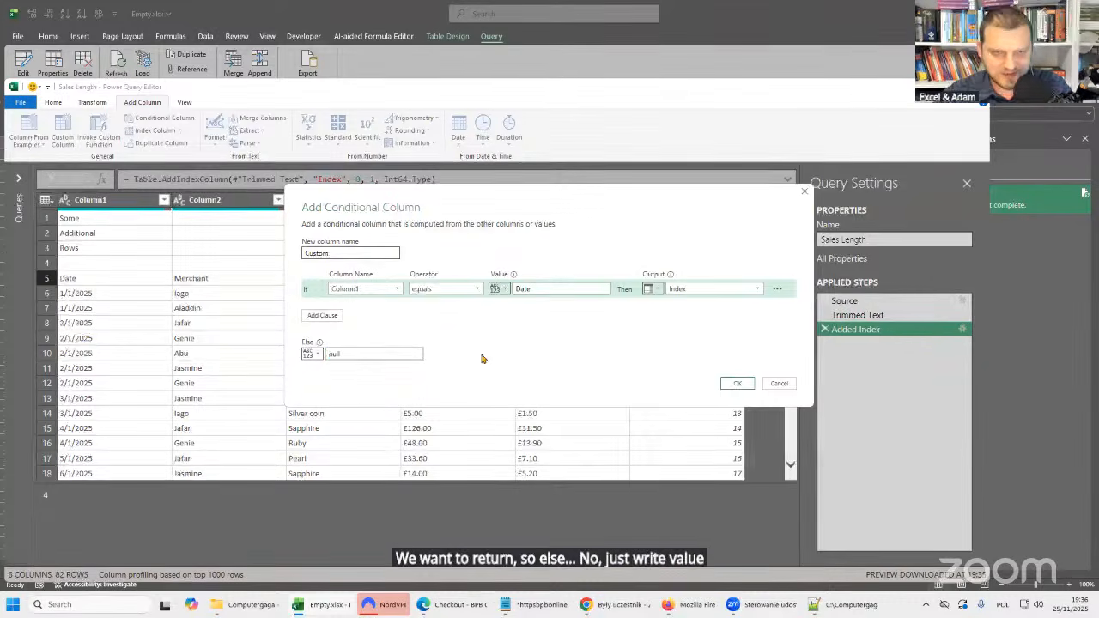
click(749, 385)
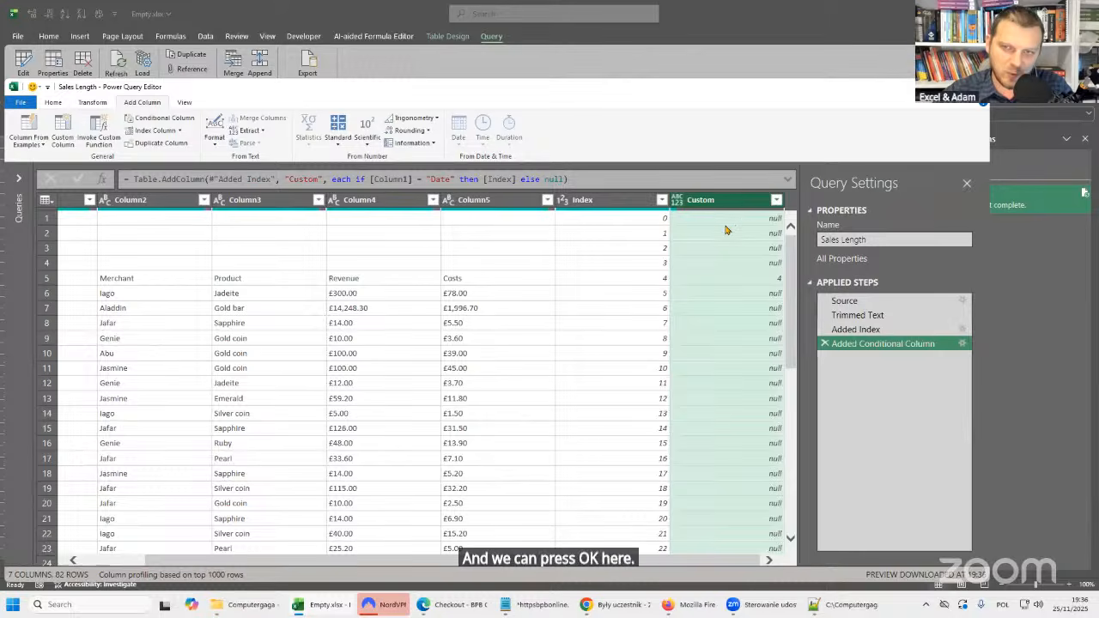
click(730, 248)
click(729, 262)
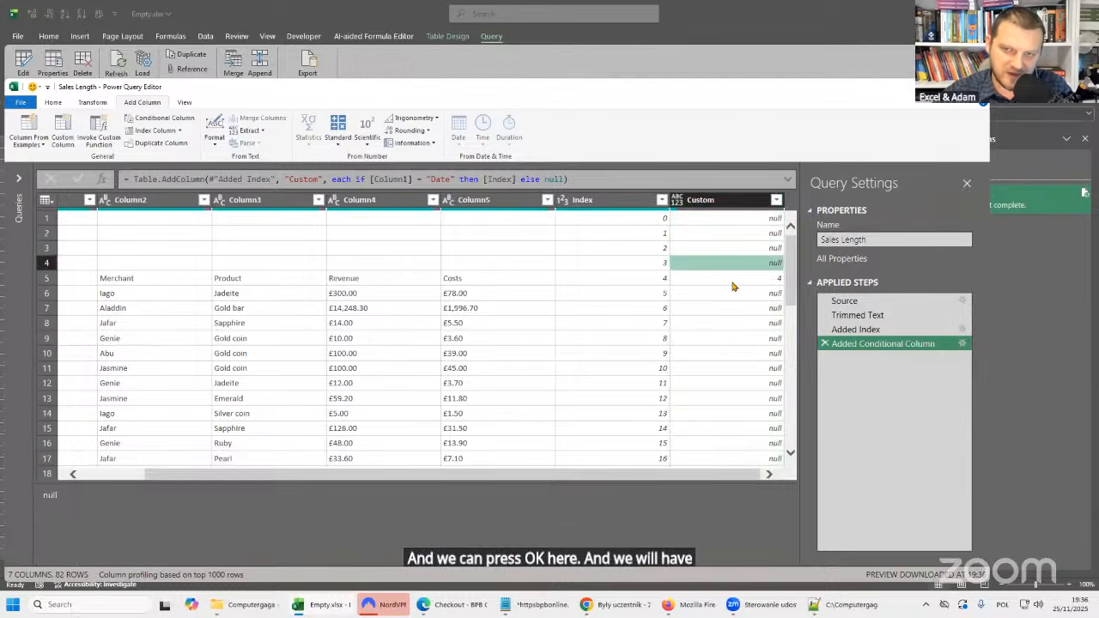
click(731, 280)
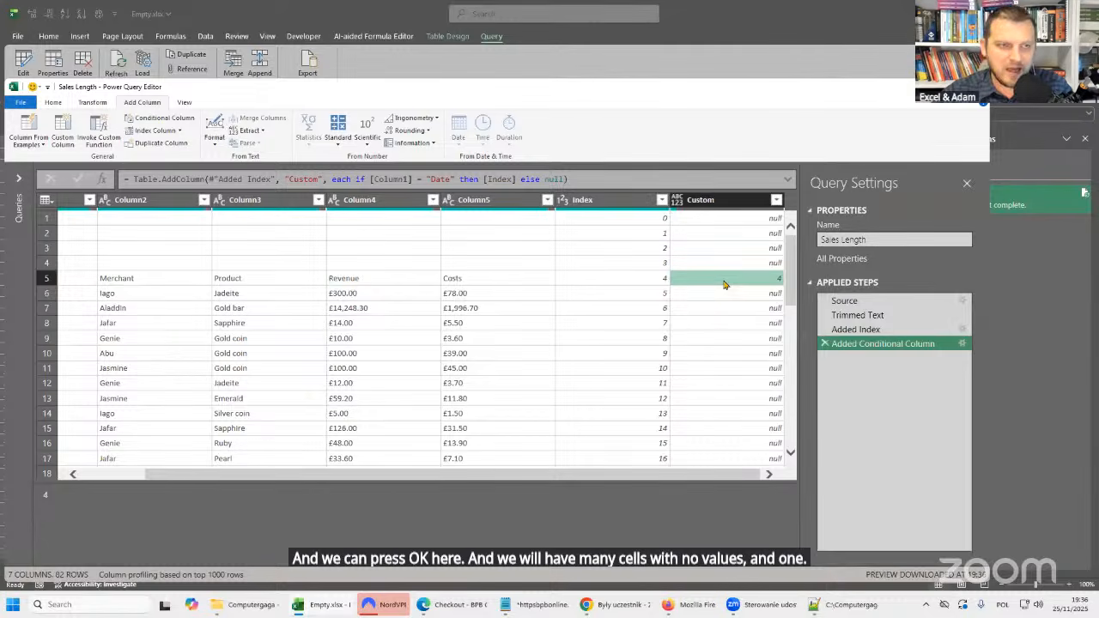
click(731, 280)
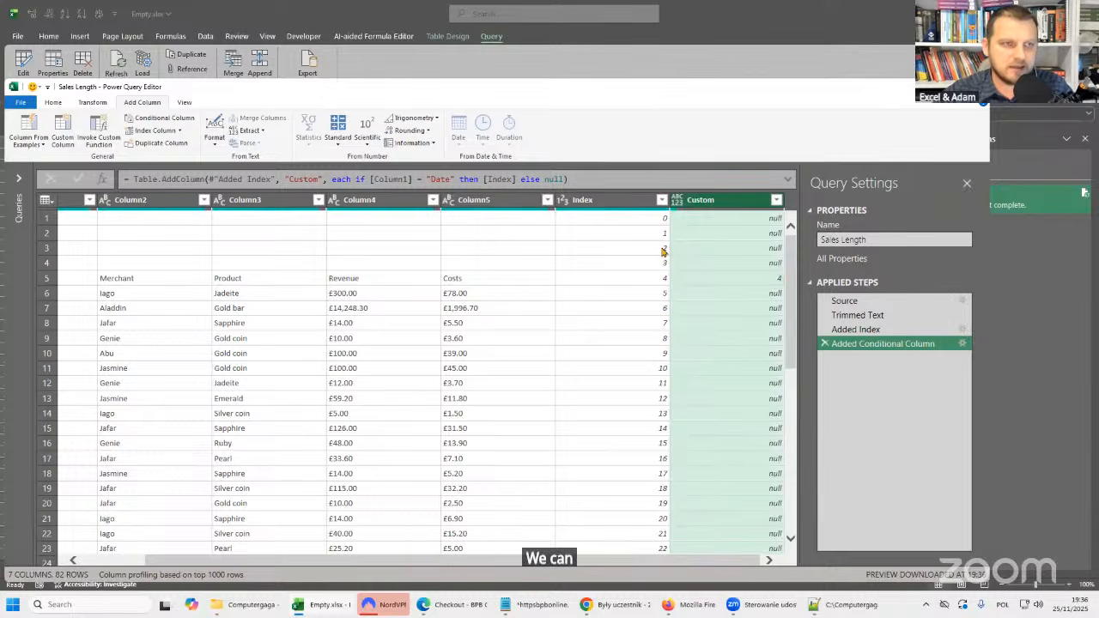
Remove the top 2 rows of the table to generate the row-skipping formula.
click(53, 103)
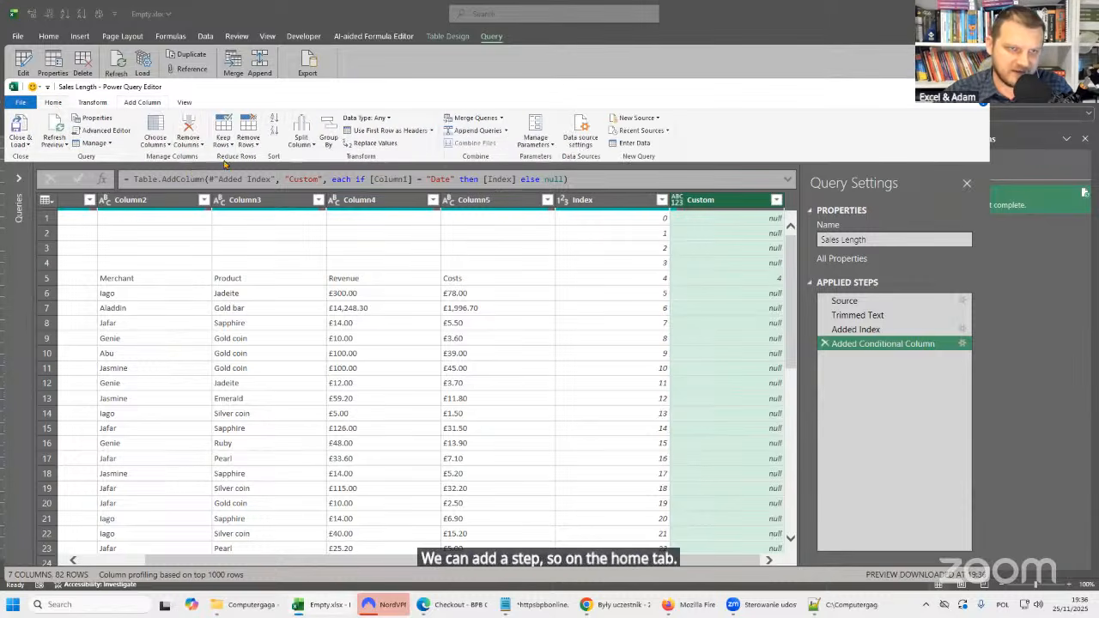
click(248, 140)
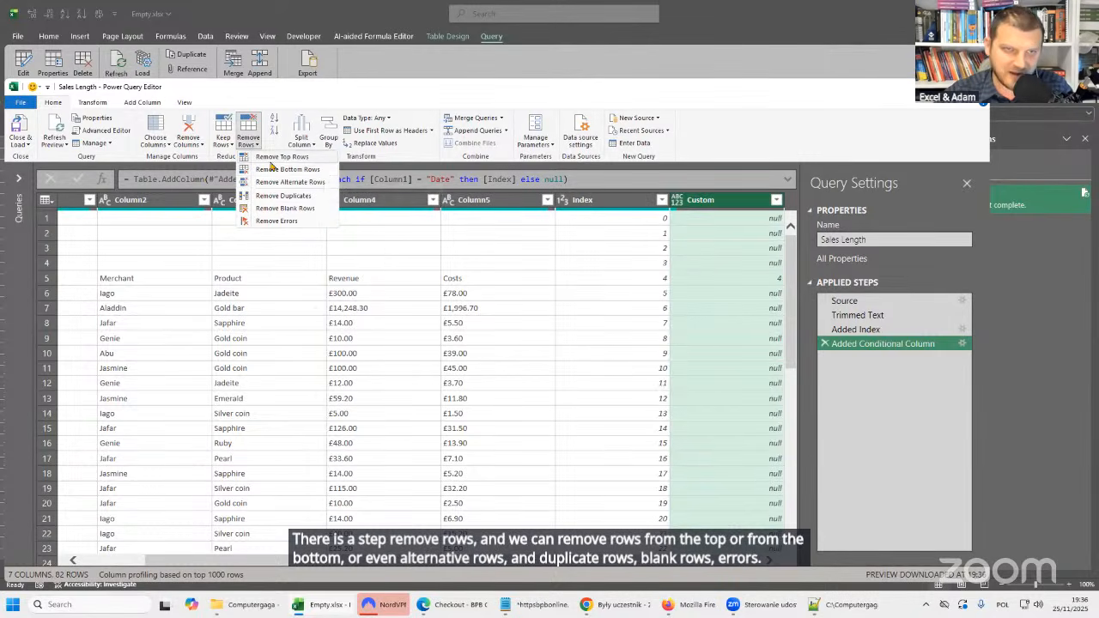
click(315, 162)
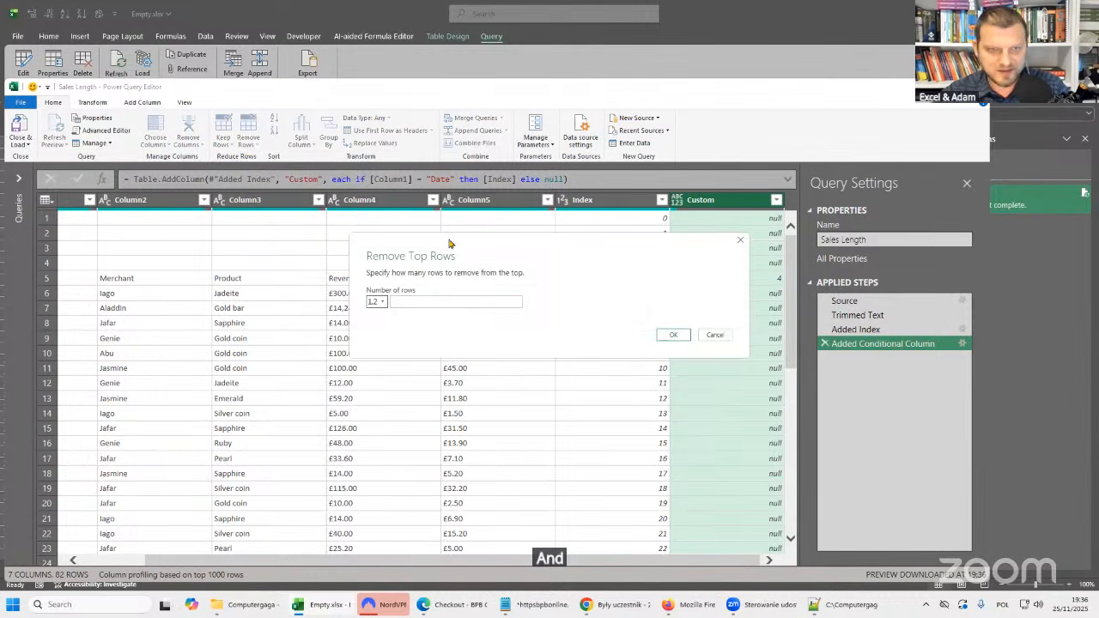
drag(446, 234, 312, 197)
click(300, 266)
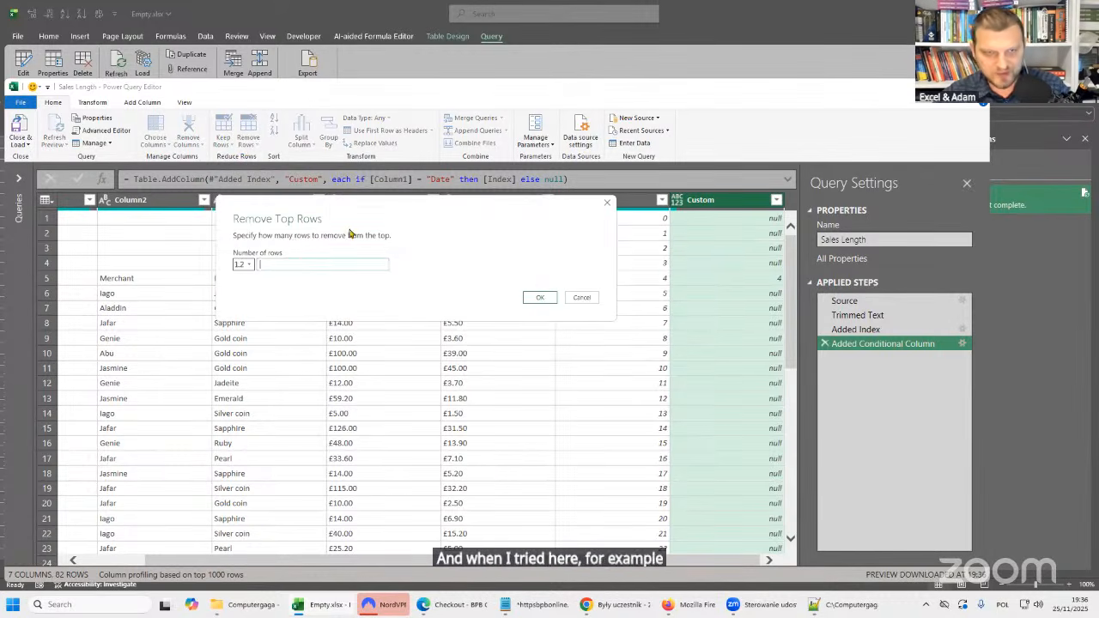
text(2)
drag(388, 218, 289, 199)
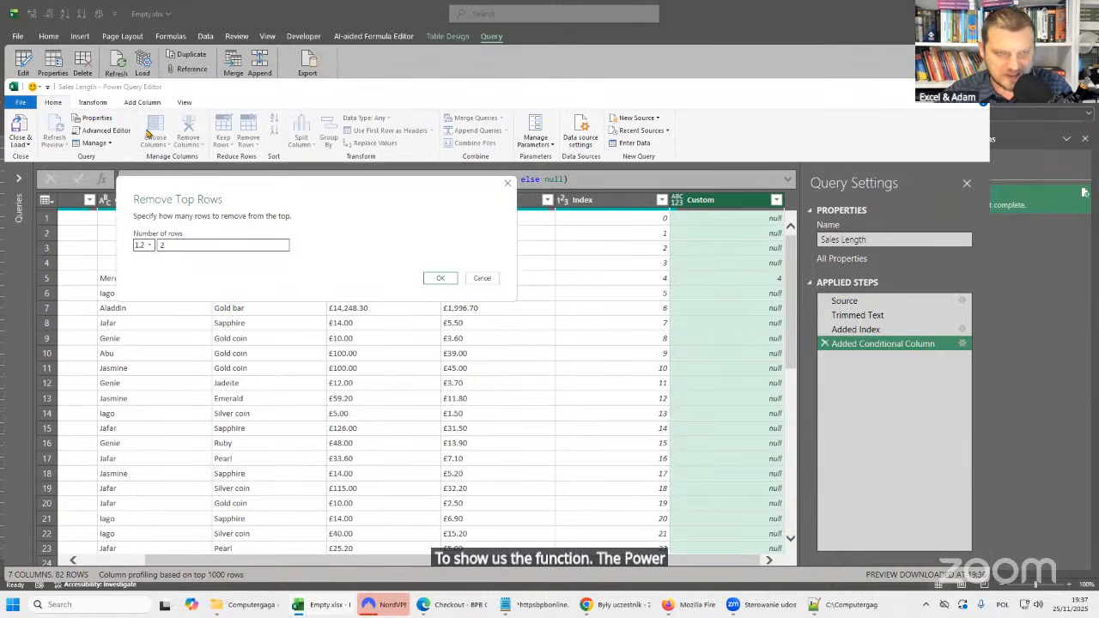
click(441, 279)
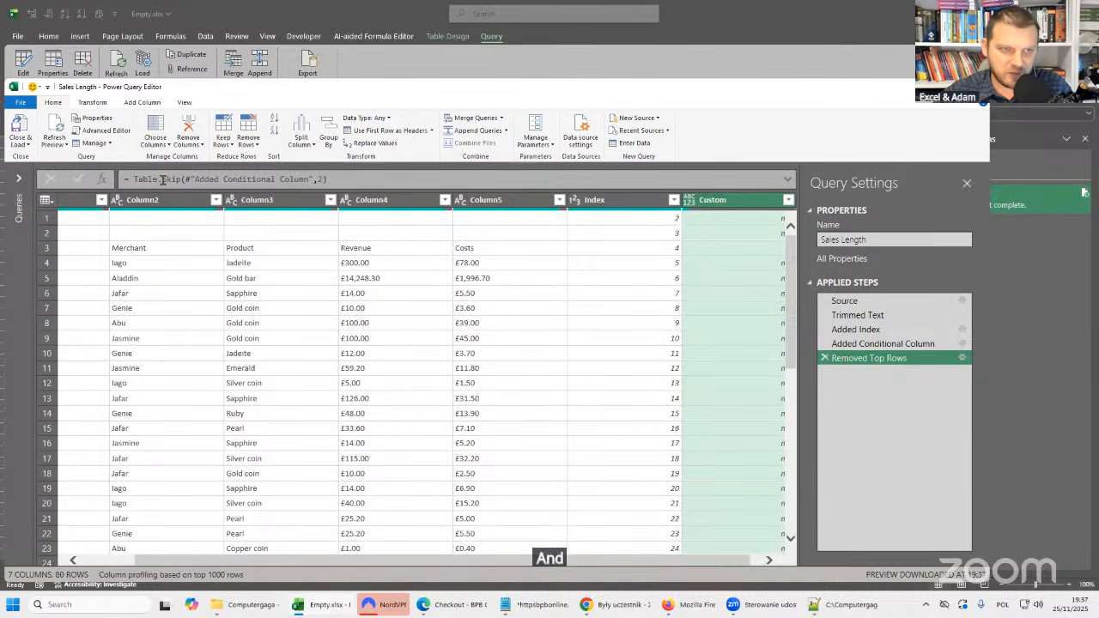
Copy the whole Table.Skip formula and paste it on a new line below the existing notes in Notepad.
drag(131, 178, 415, 179)
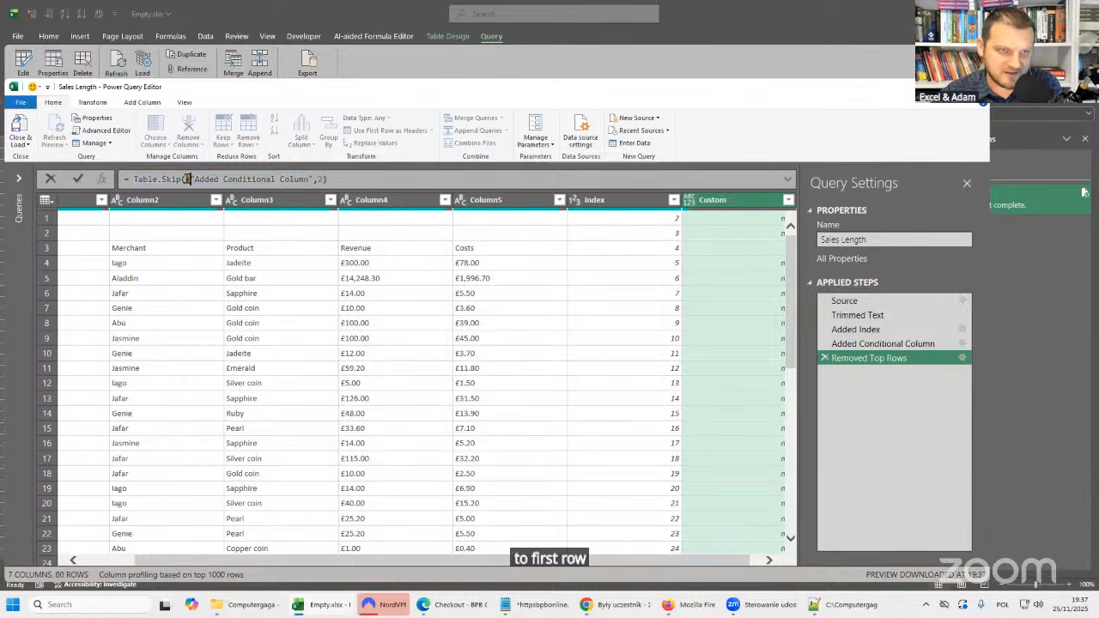
drag(187, 178, 77, 179)
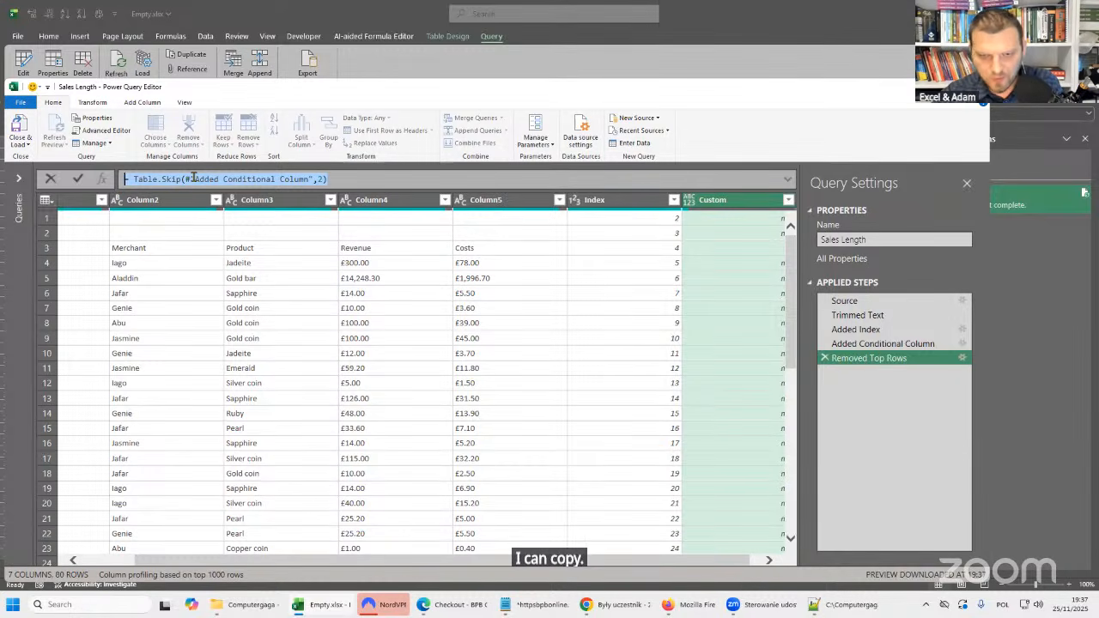
click(539, 604)
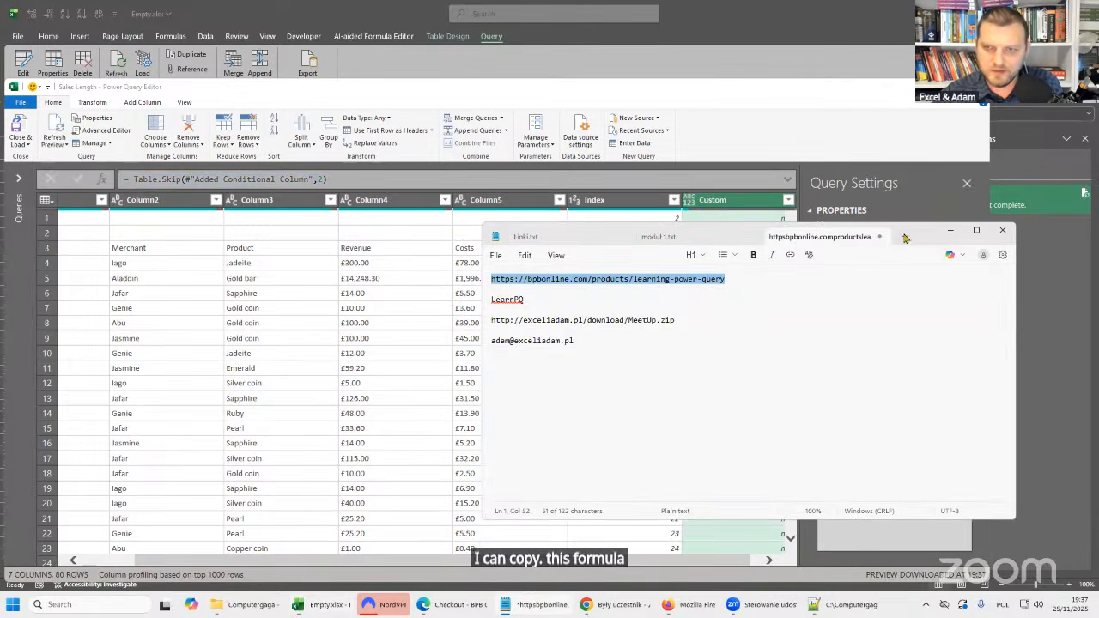
drag(931, 236, 923, 92)
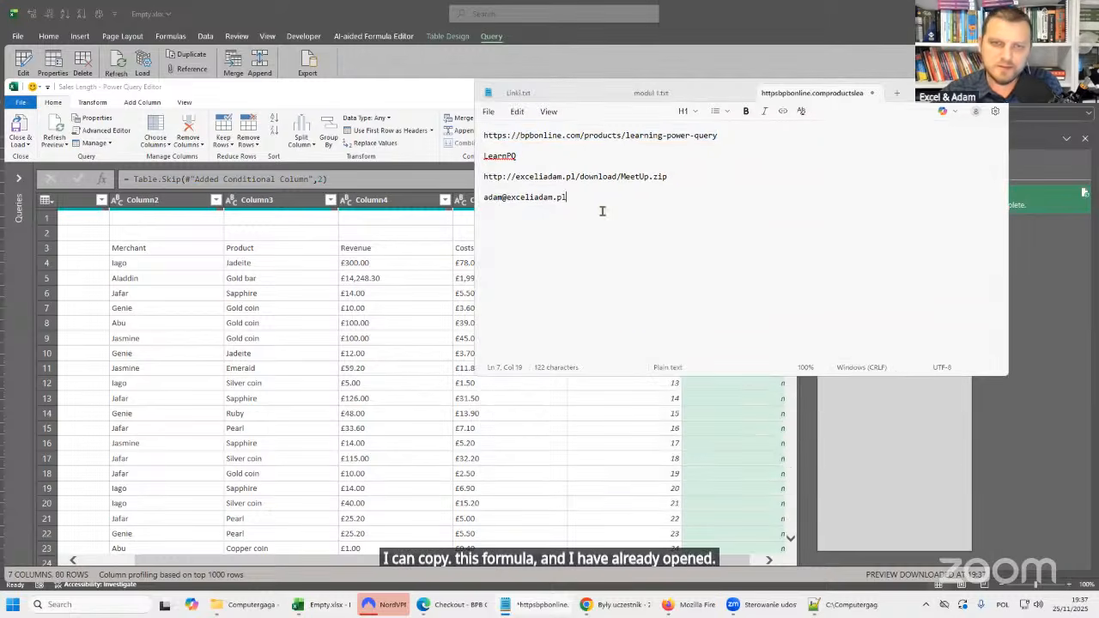
click(640, 220)
text(= Table.Skip(#"Added Conditional Column",2))
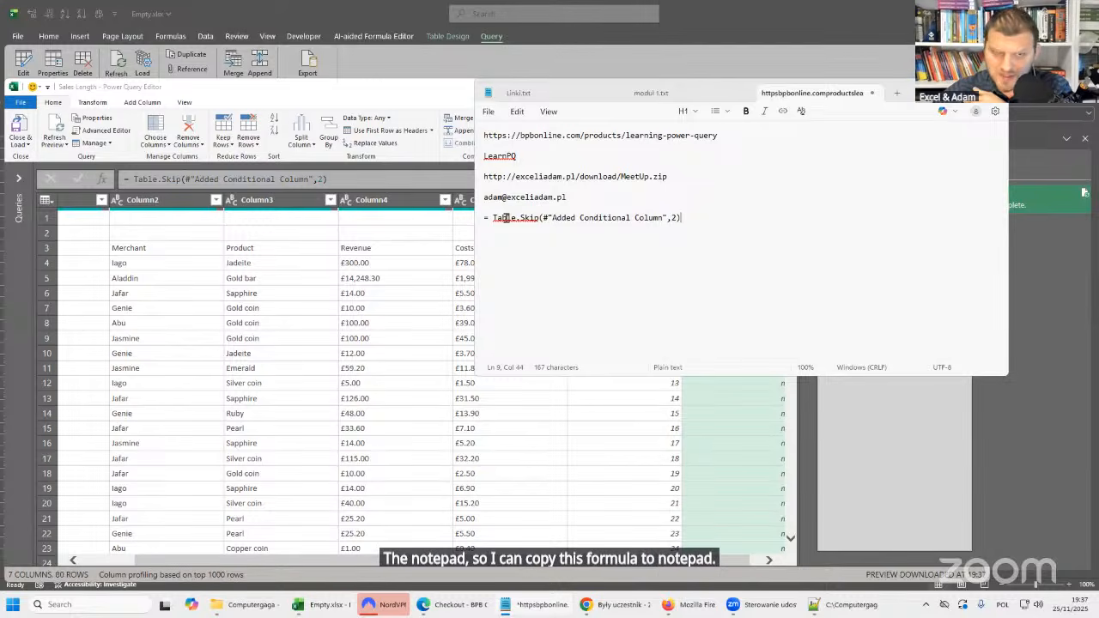
drag(494, 218, 540, 216)
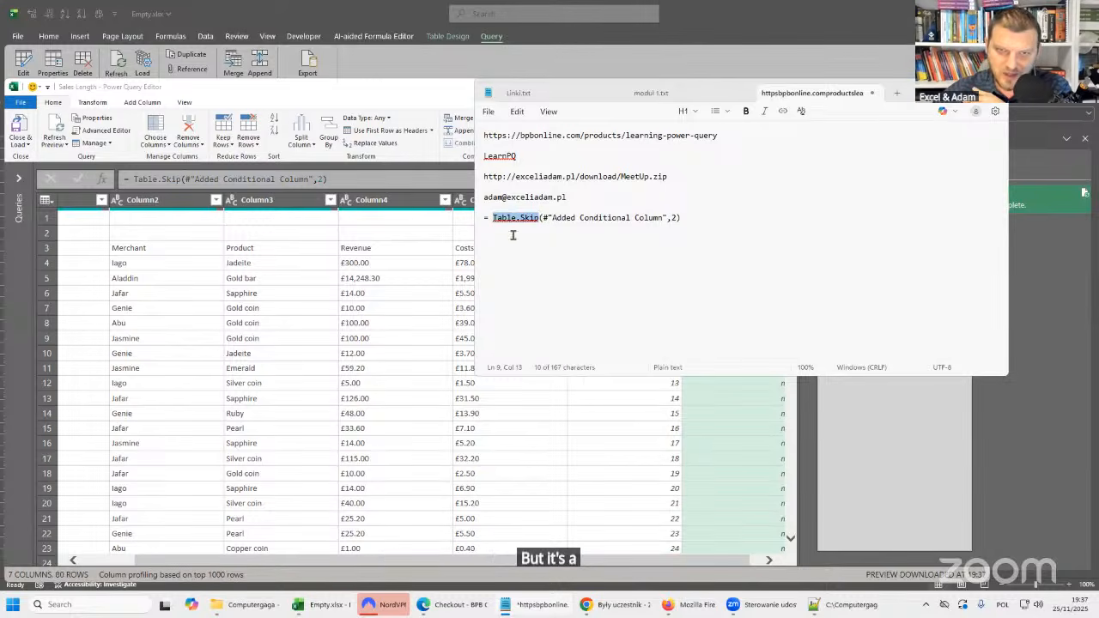
Back in the Power Query Editor, delete the Removed Top Rows step and calculate the minimum of the Custom column.
click(379, 160)
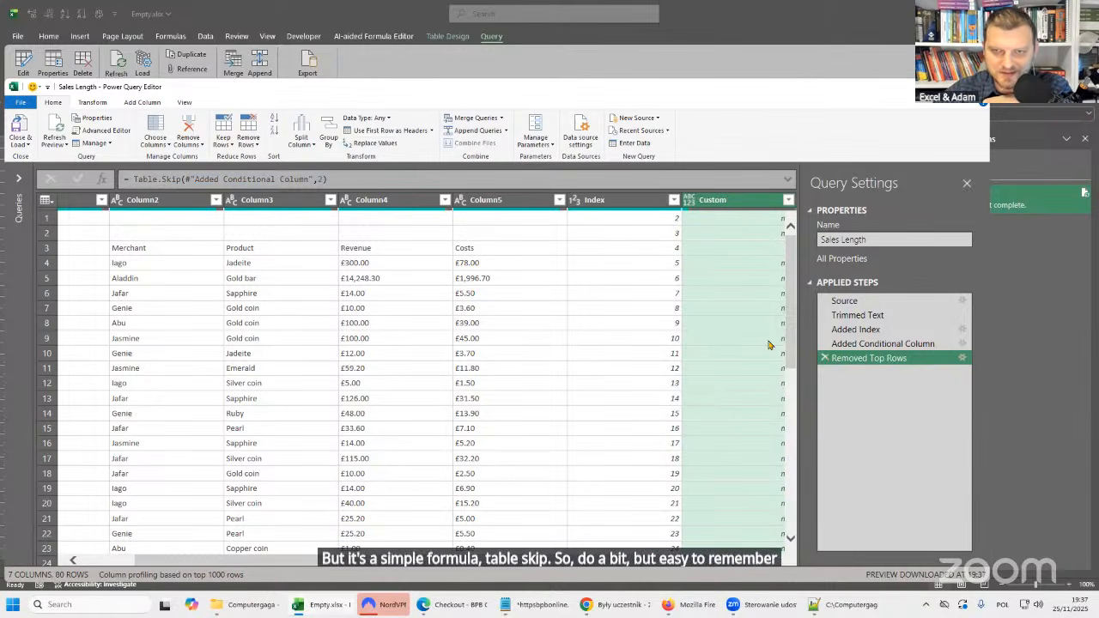
key(Delete)
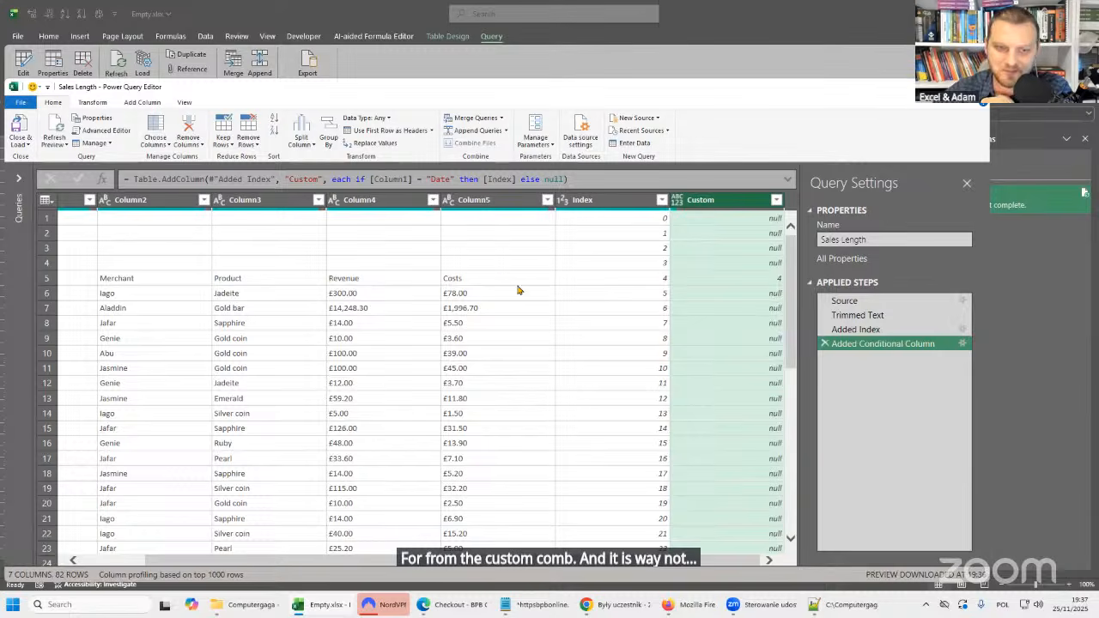
click(93, 103)
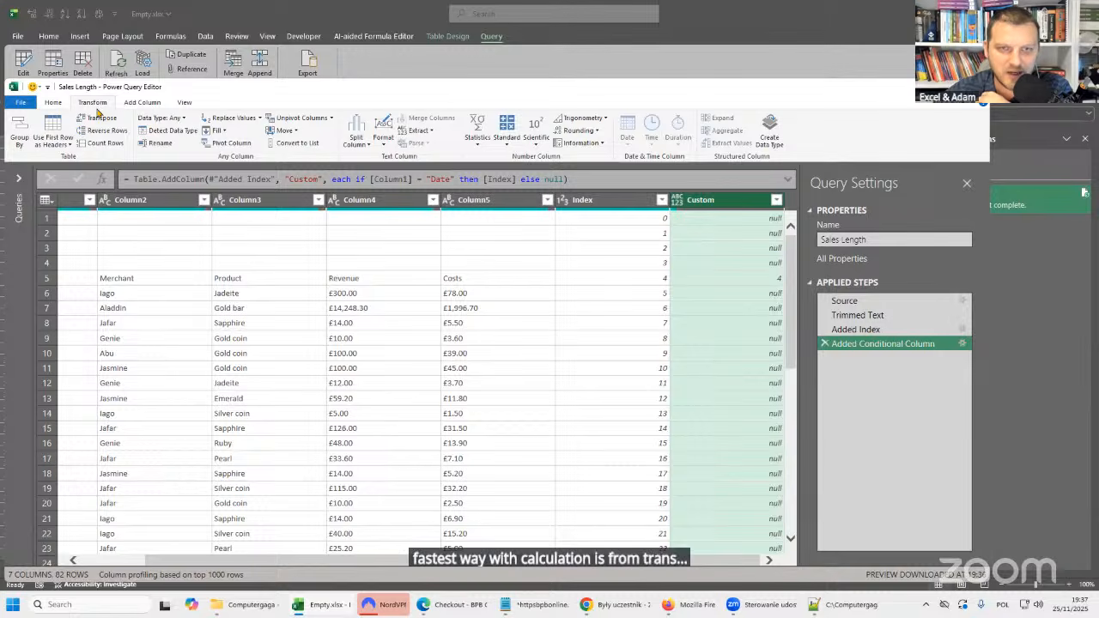
click(475, 146)
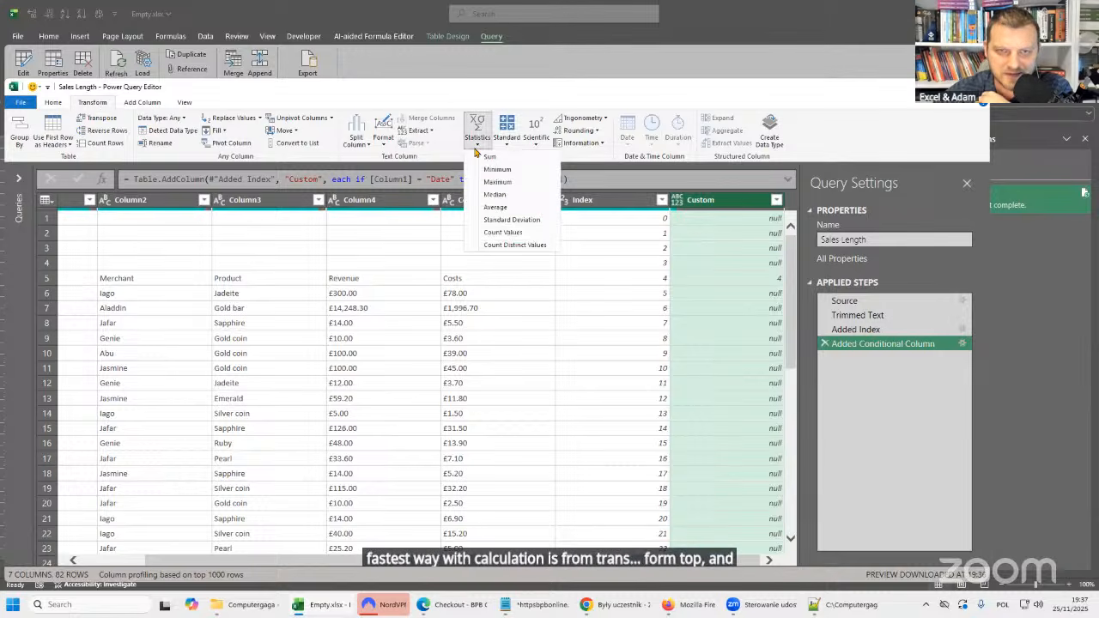
click(513, 170)
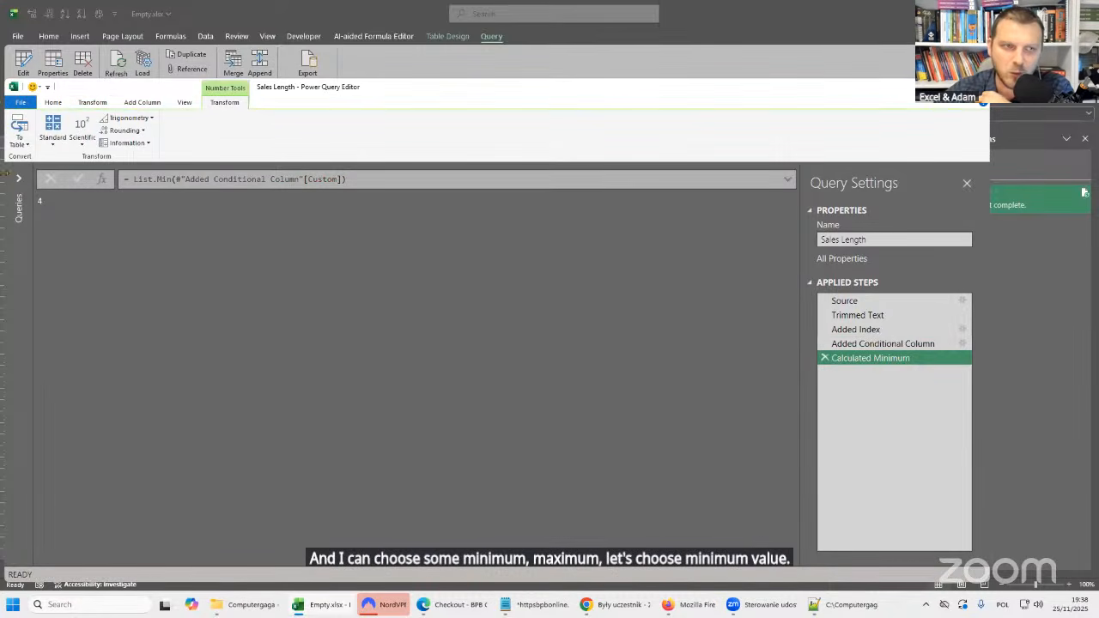
click(18, 178)
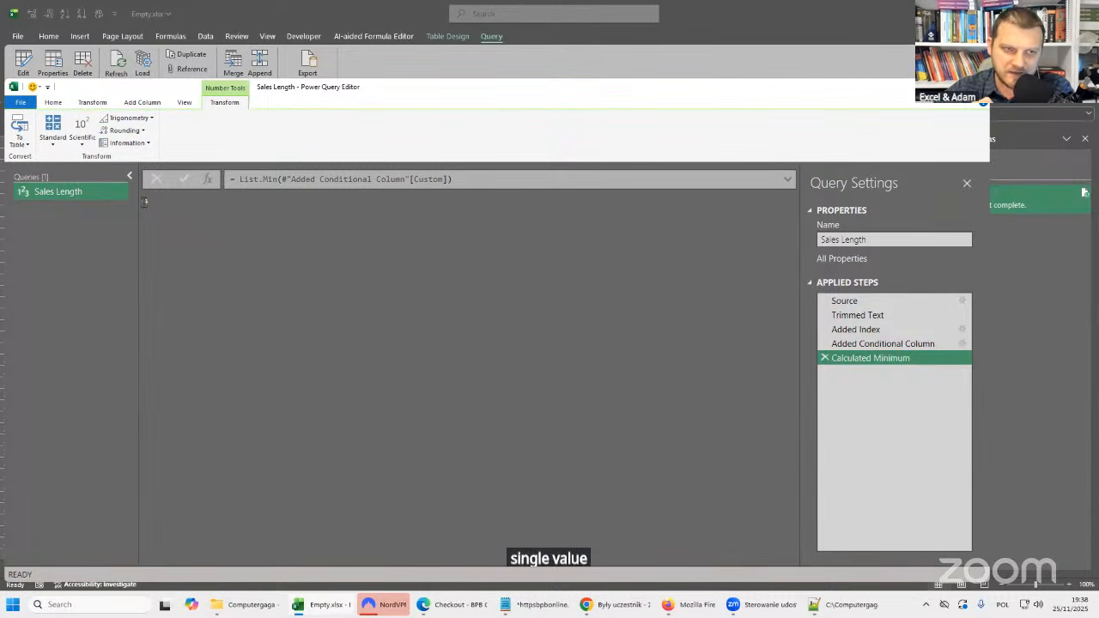
drag(145, 201, 170, 201)
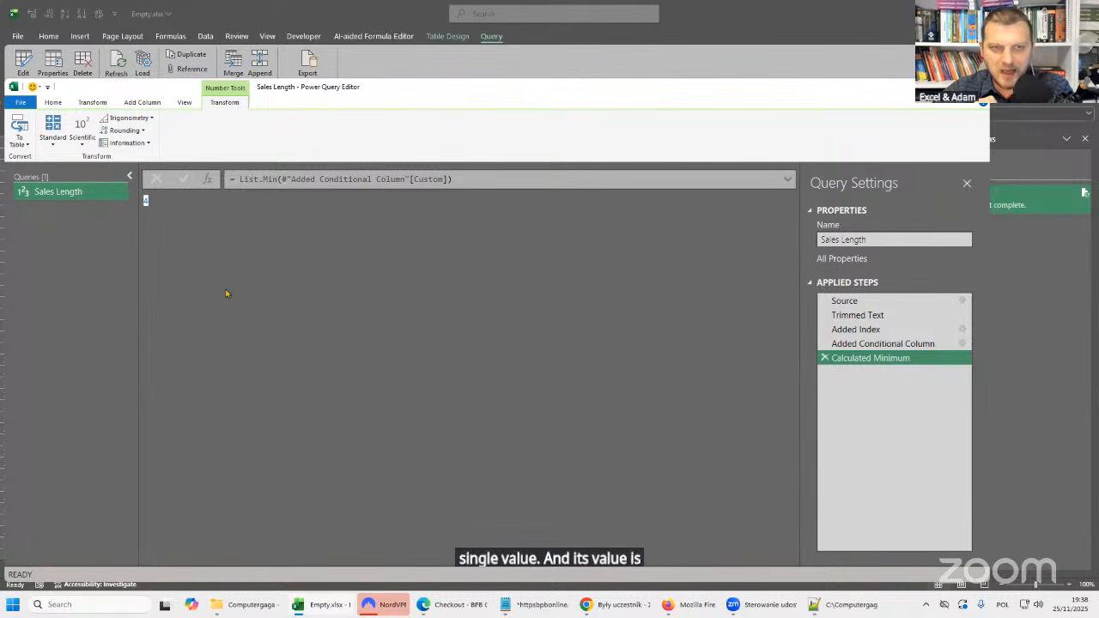
Rename the Calculated Minimum applied step as RowsNumber, without spaces.
click(883, 362)
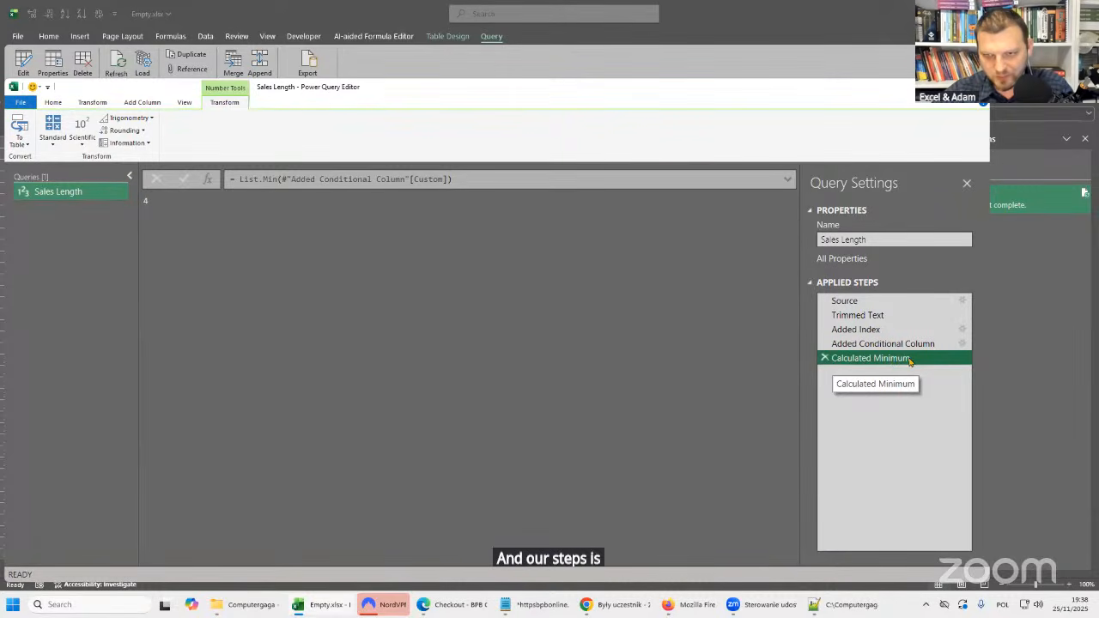
click(884, 344)
click(889, 359)
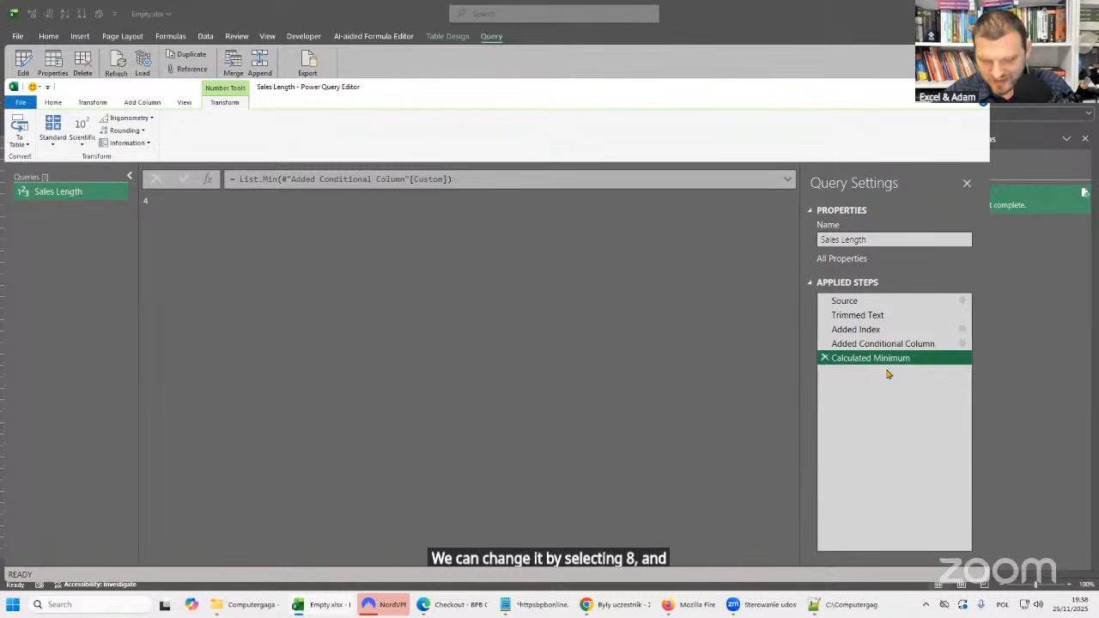
key(F2)
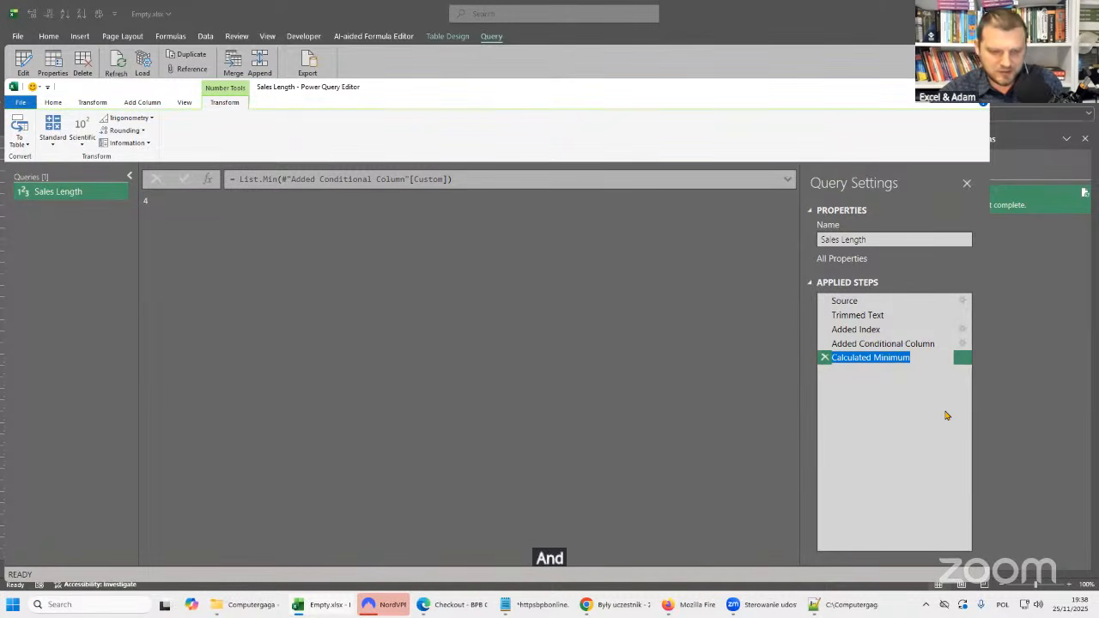
text(Rows)
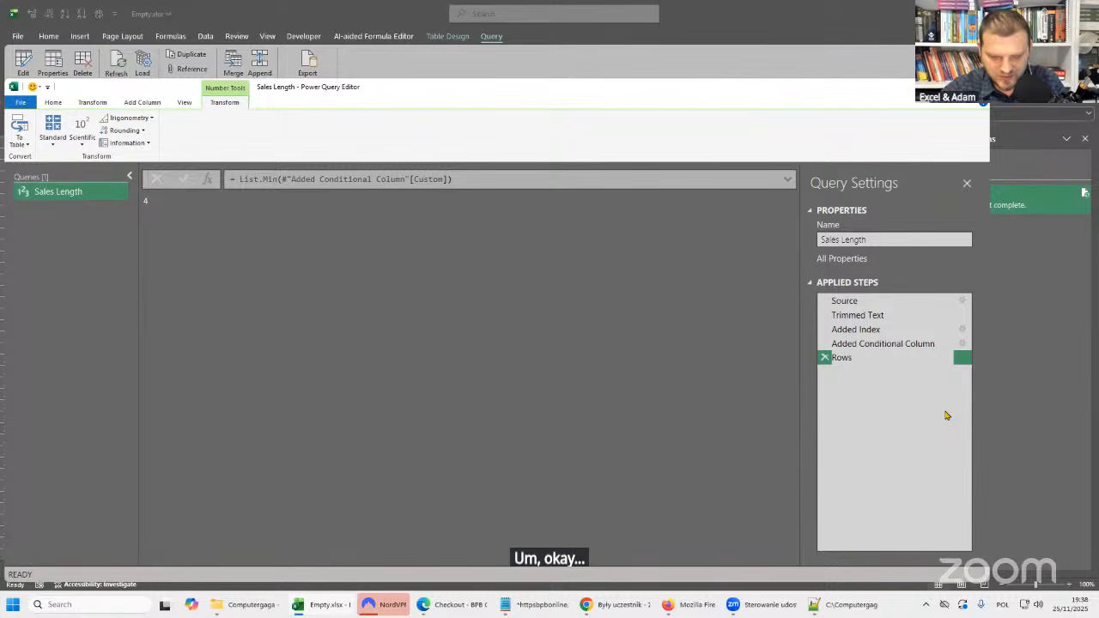
text(mber)
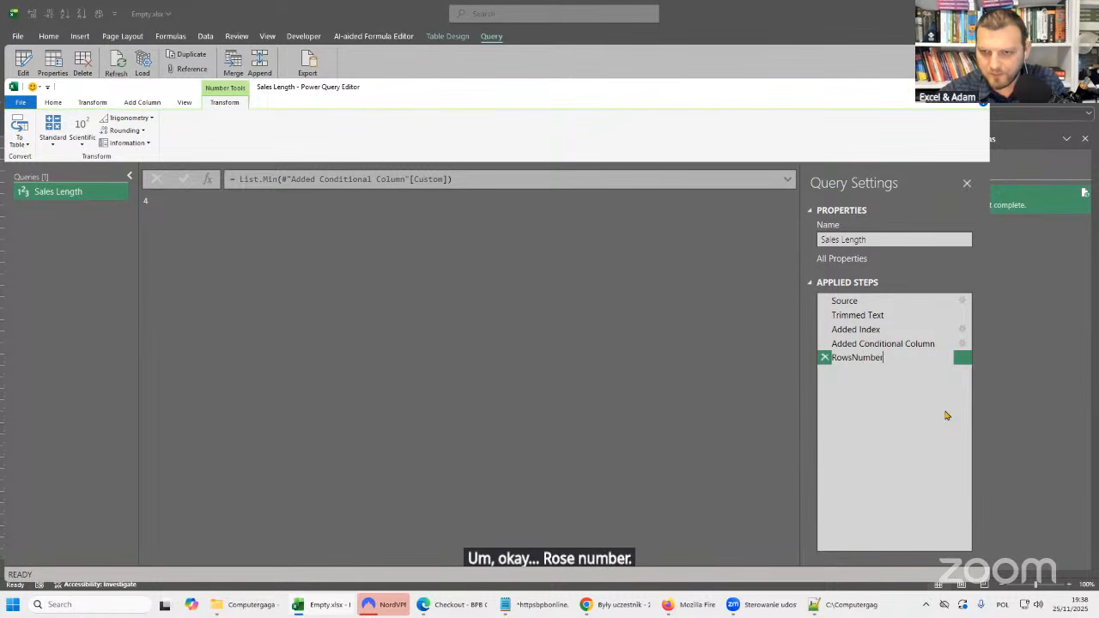
key(Return)
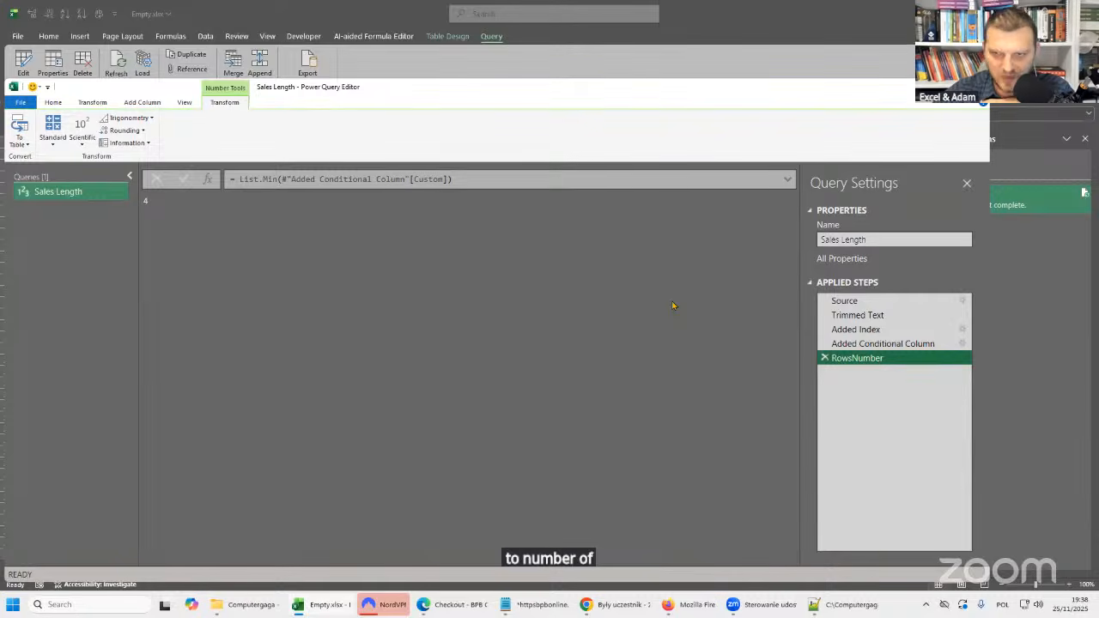
Examine how the RowsNumber step's List.Min formula references the Added Conditional Column step, whose name contains spaces.
double_click(863, 363)
click(854, 357)
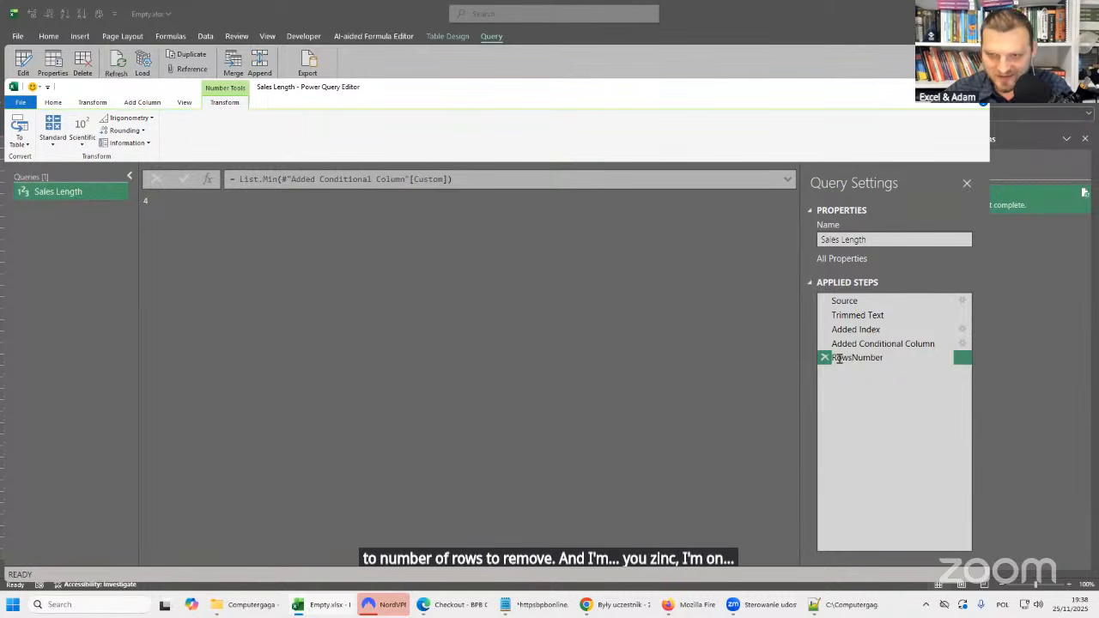
key(Return)
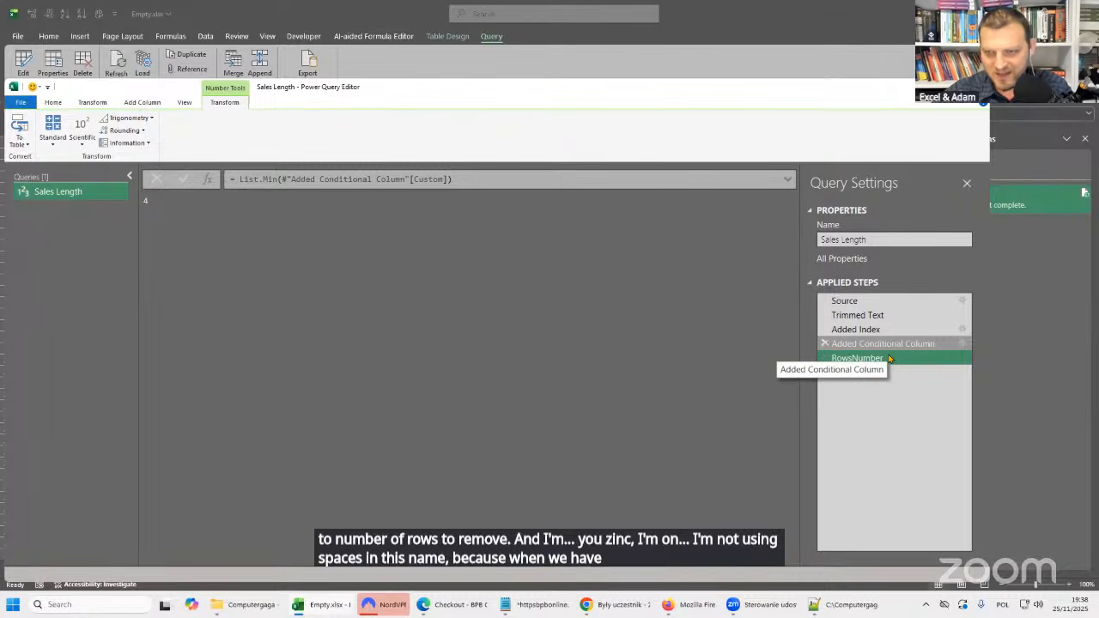
click(889, 346)
click(879, 363)
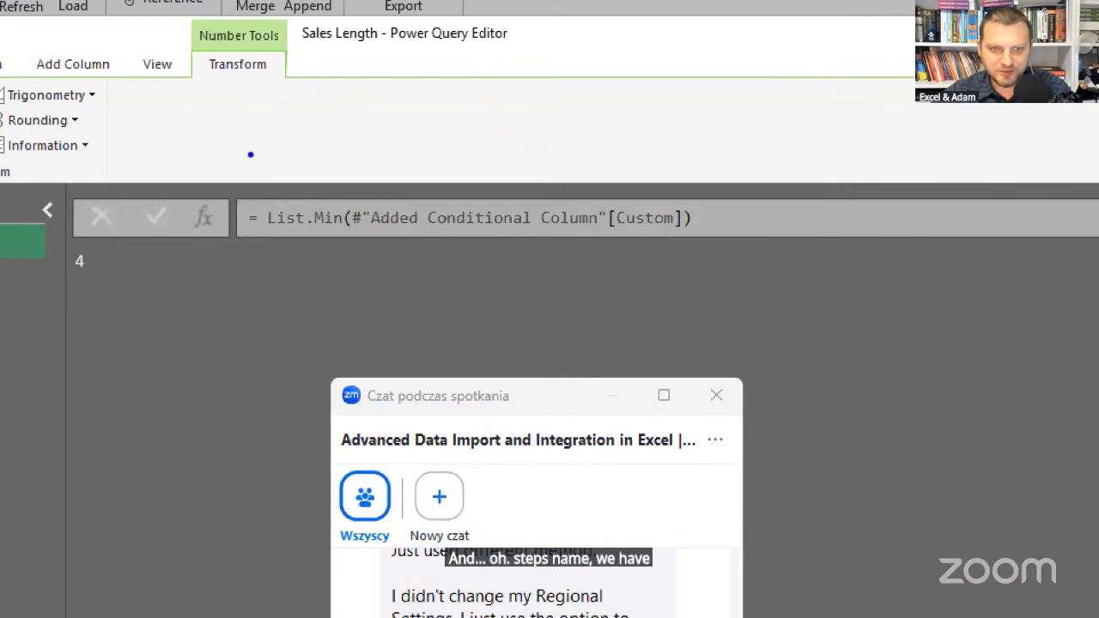
drag(356, 230, 344, 268)
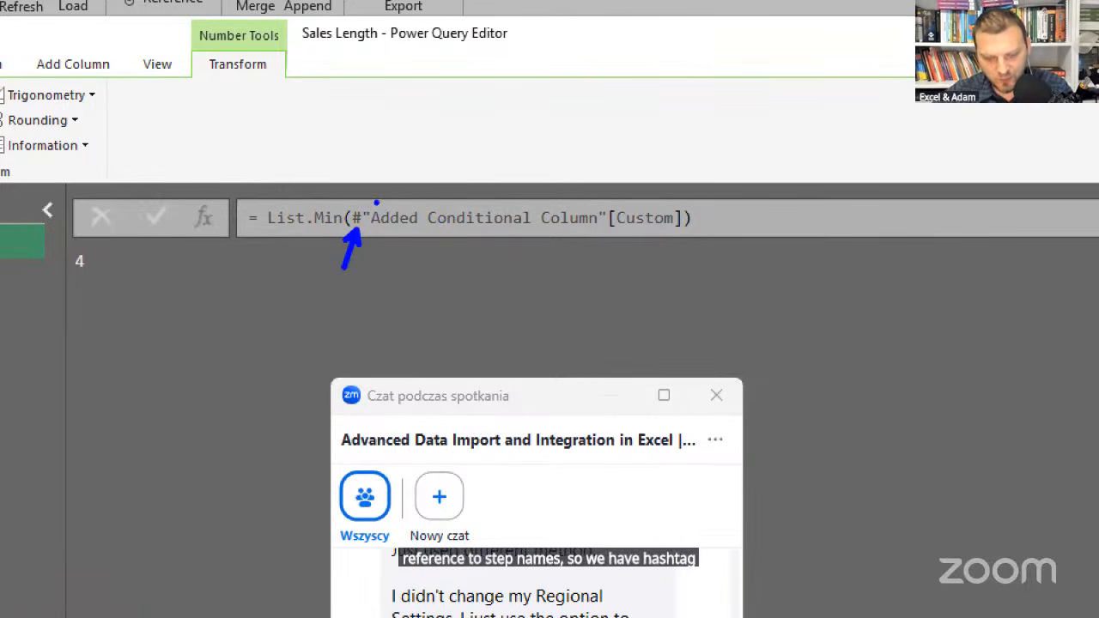
drag(359, 190, 378, 189)
mouse_move(607, 171)
mouse_down()
mouse_move(604, 206)
mouse_move(615, 191)
mouse_up()
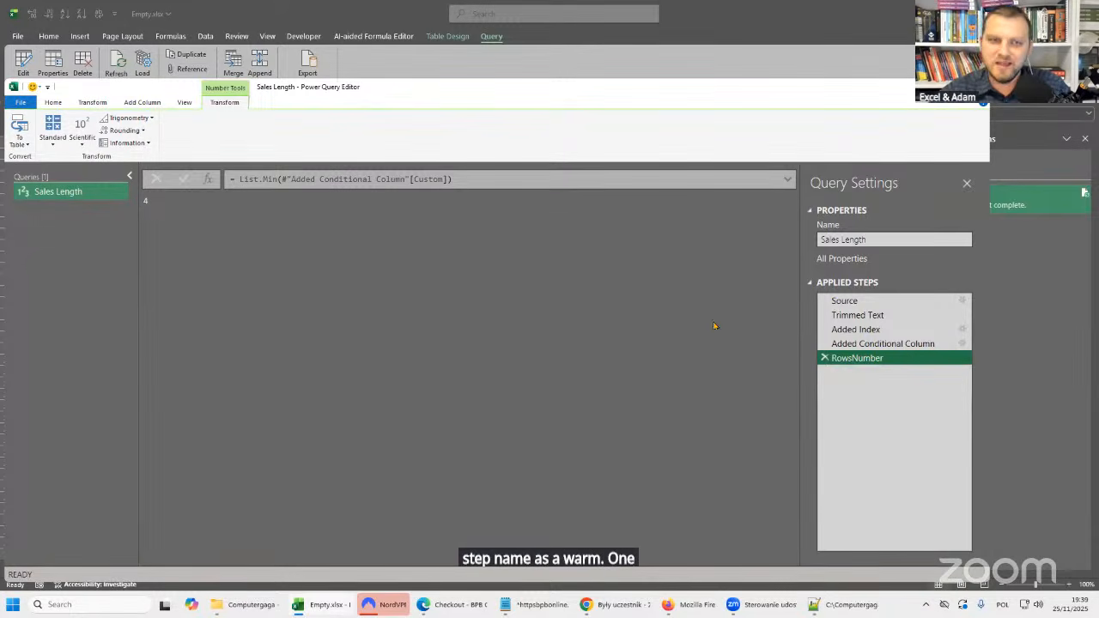
click(283, 178)
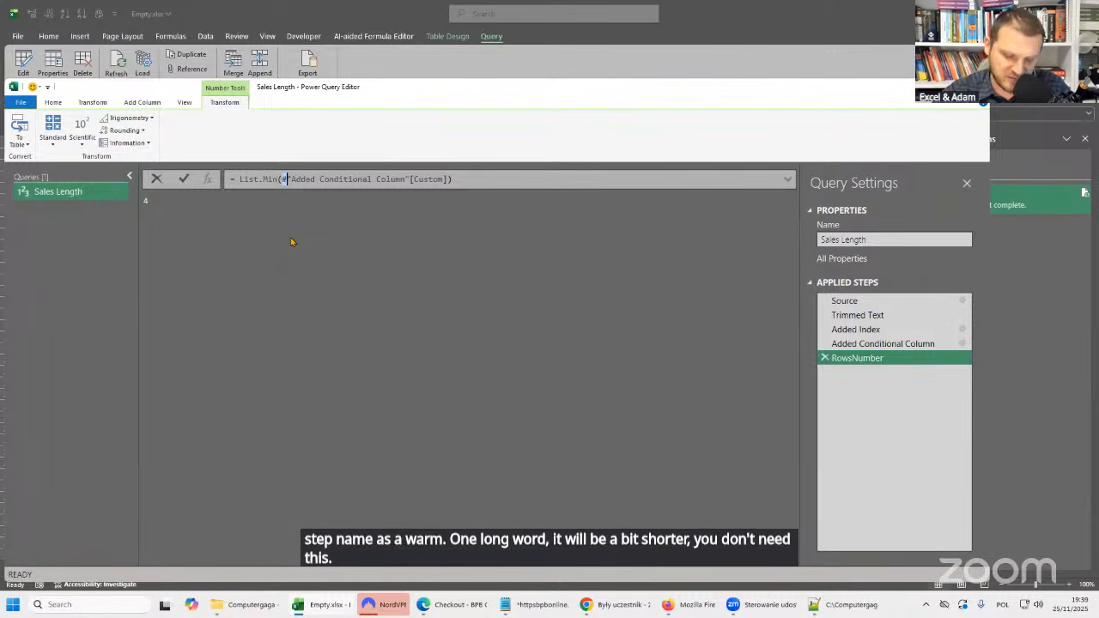
key(Escape)
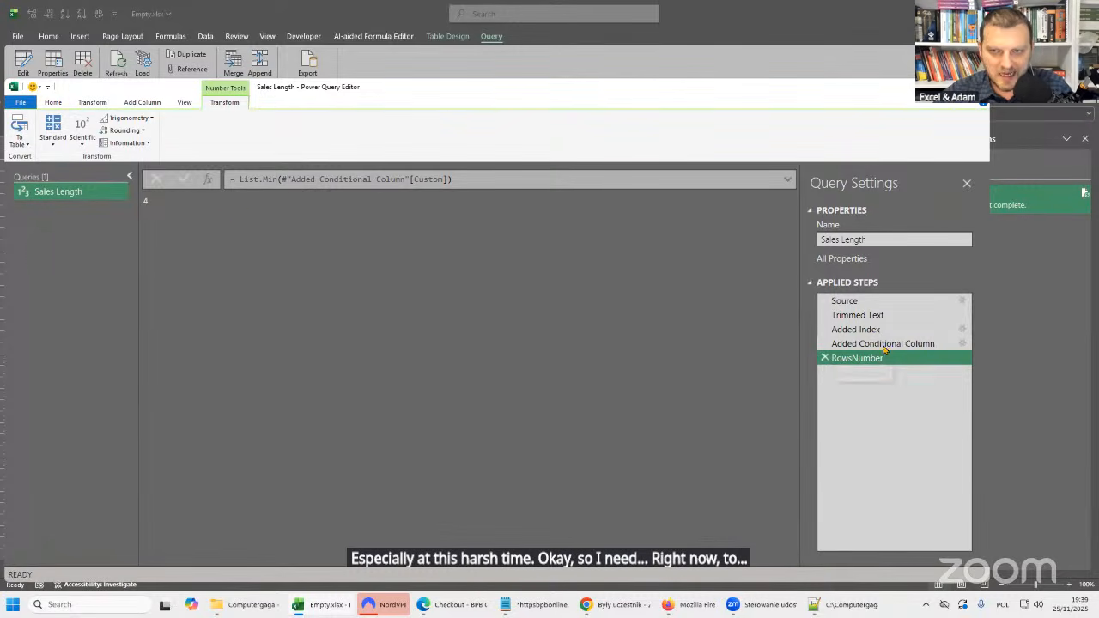
Check the Trimmed Text step's data and copy the #"Trimmed Text" reference from the Added Index step's formula.
drag(863, 330, 873, 350)
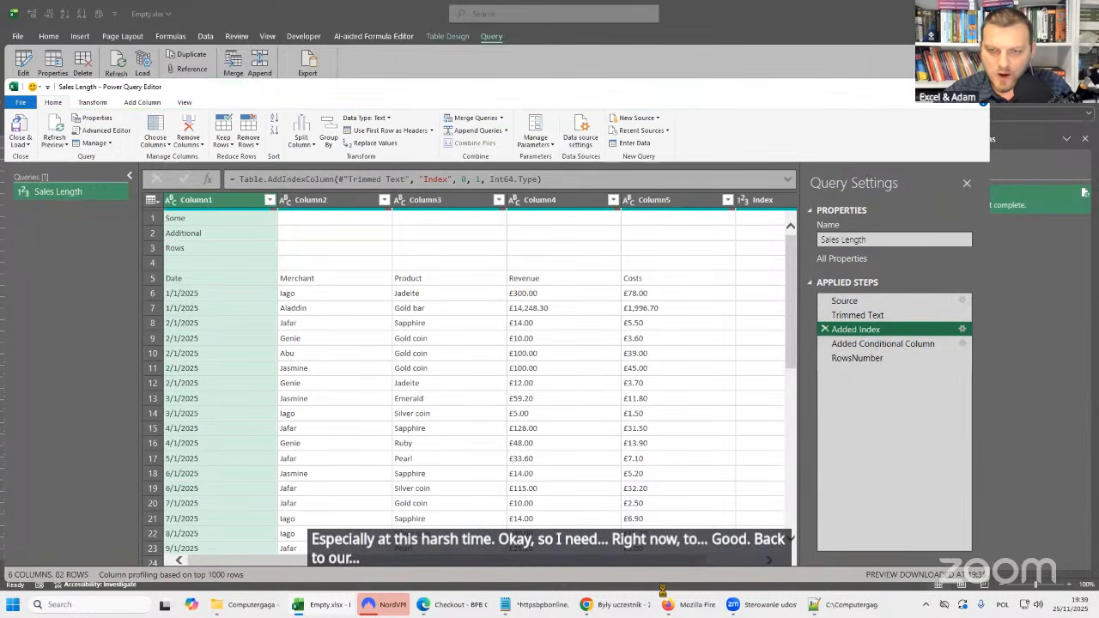
click(852, 316)
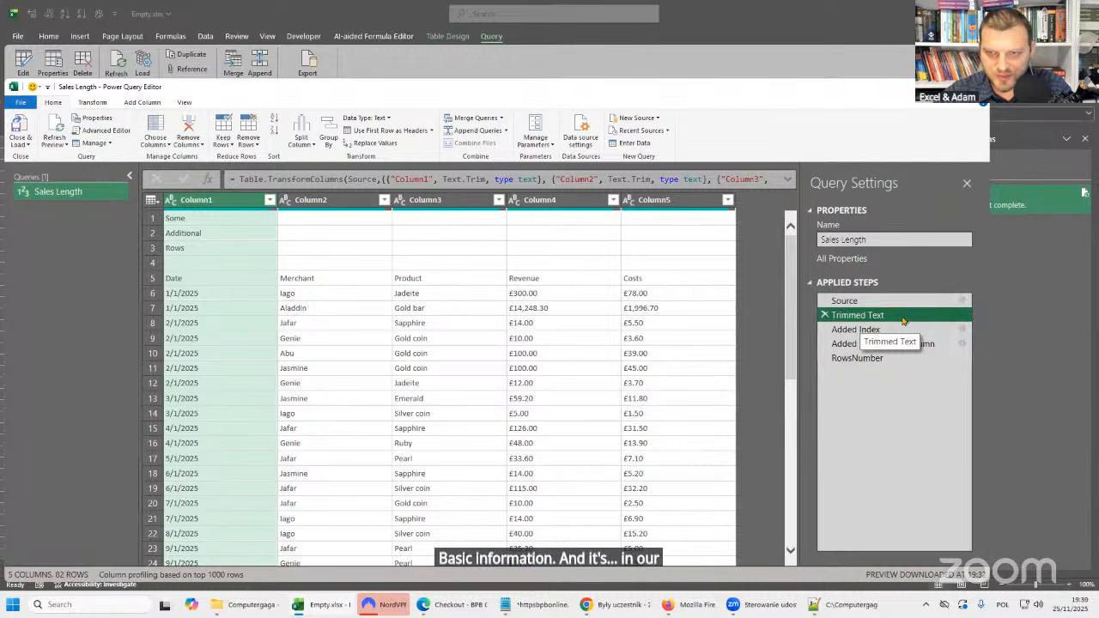
click(859, 330)
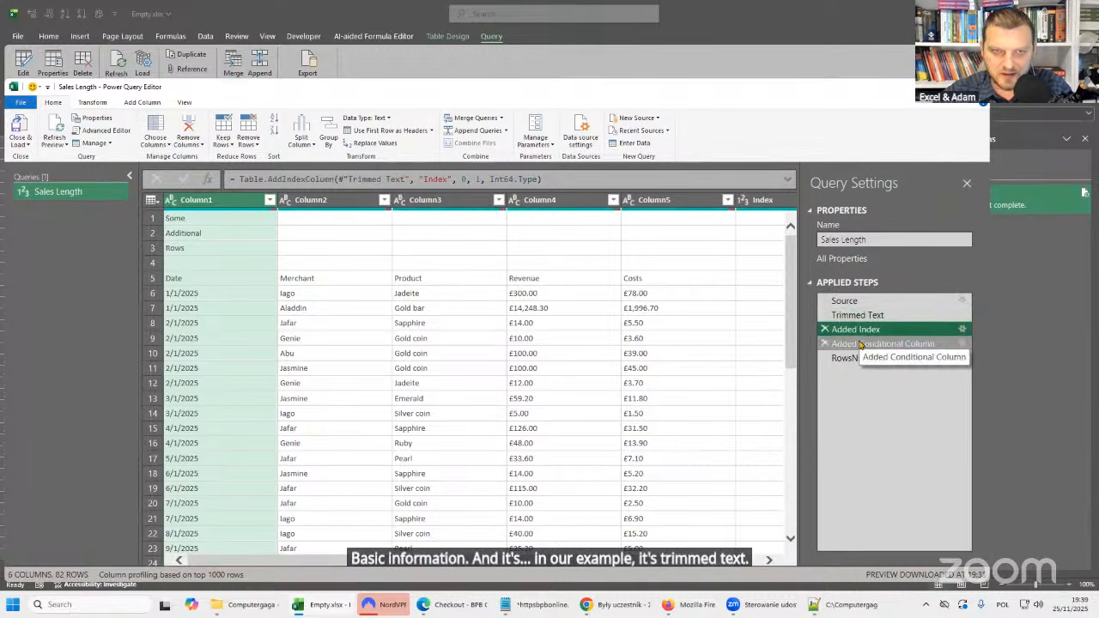
drag(337, 178, 410, 179)
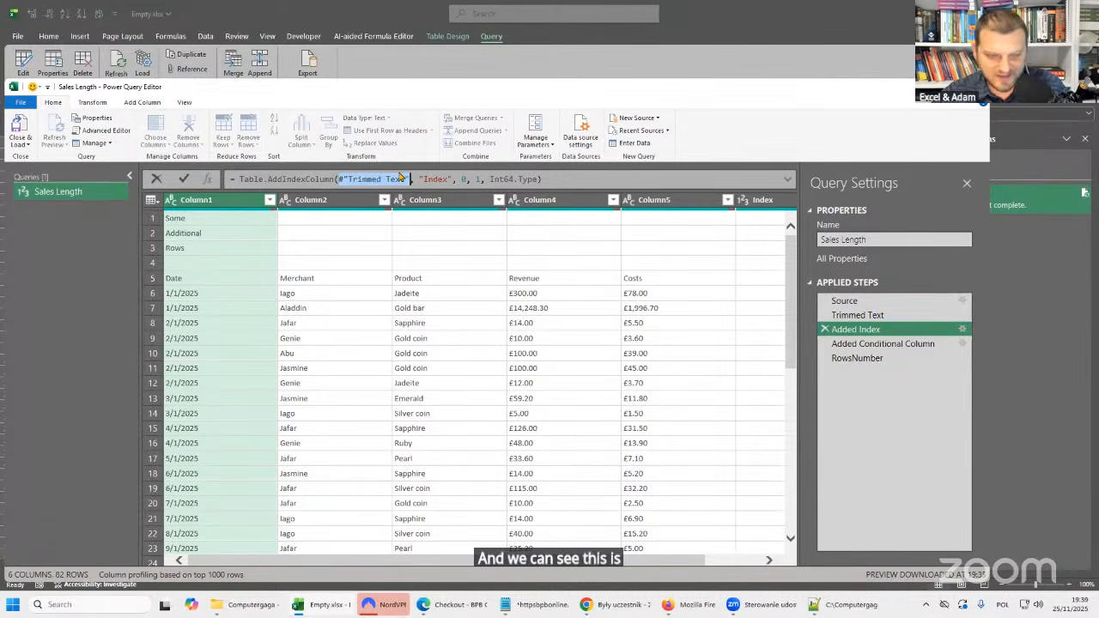
Insert a custom step after RowsNumber and examine its reference to the previous step.
click(873, 360)
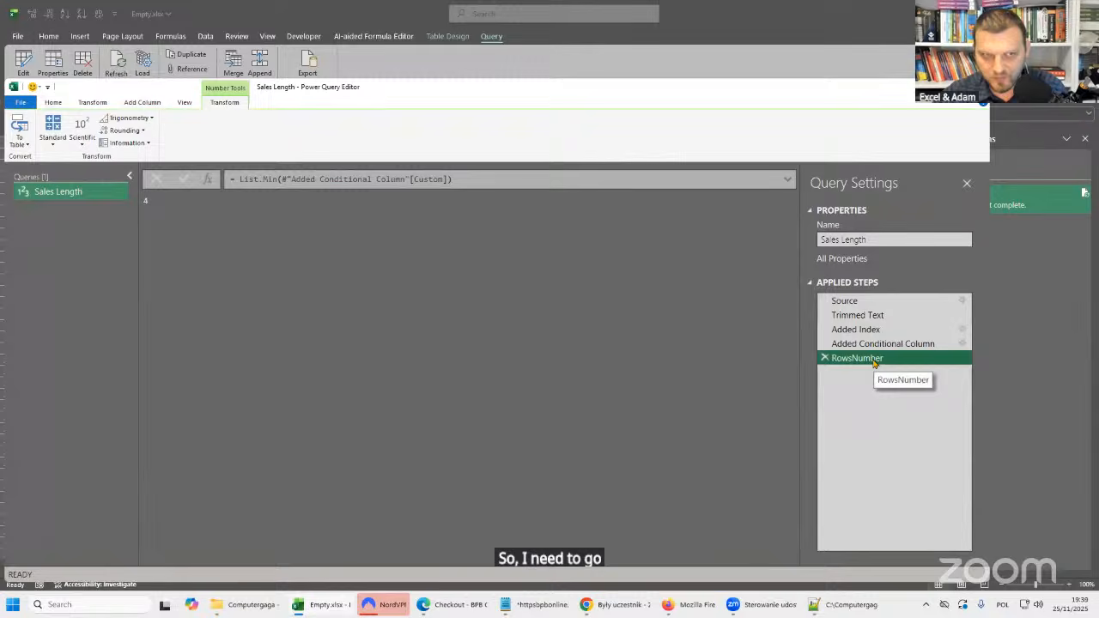
click(208, 181)
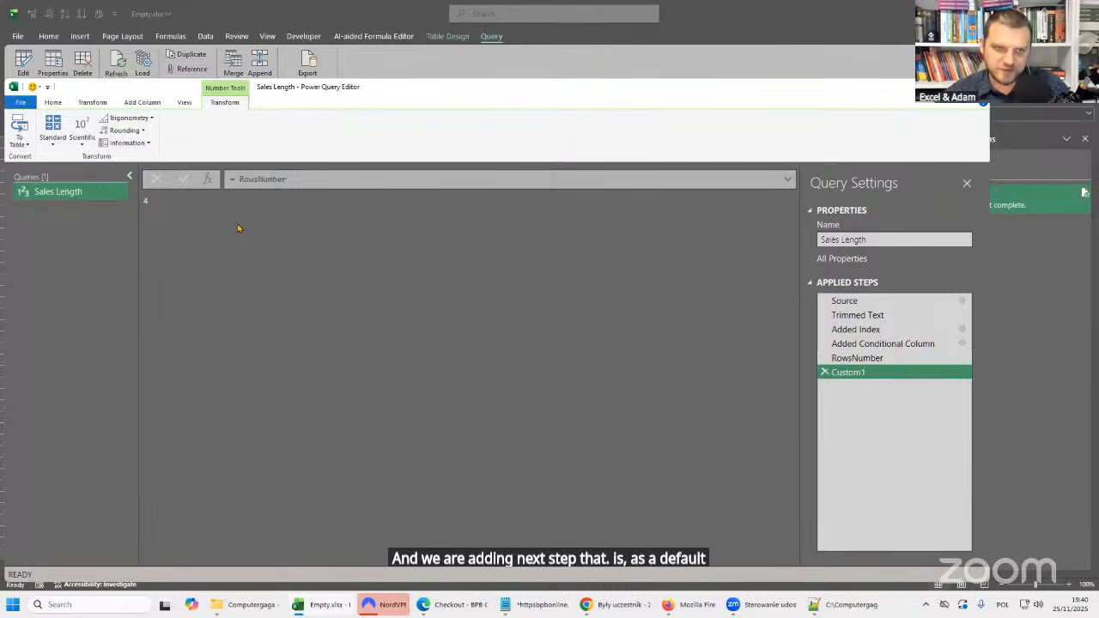
double_click(273, 178)
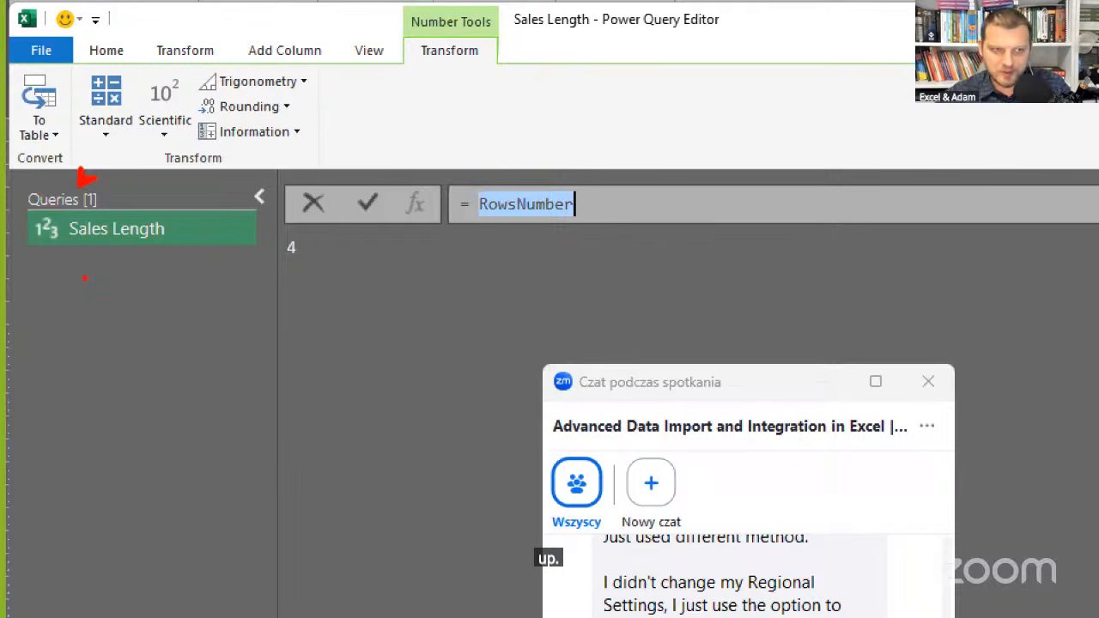
click(53, 247)
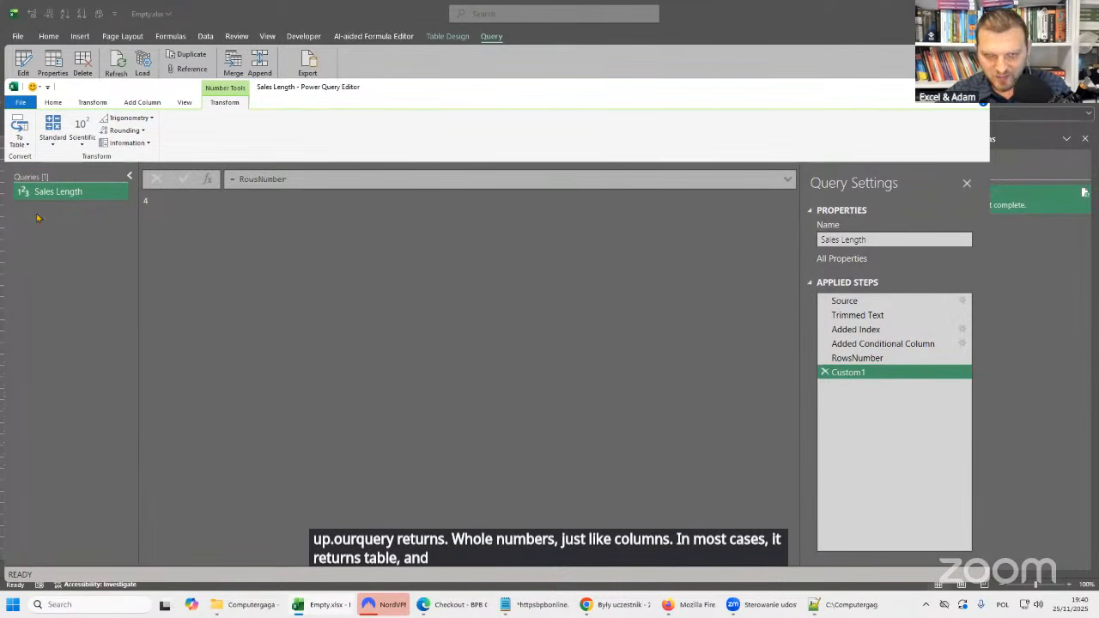
Begin the custom step's formula with Table.Skip(, using #"Trimmed Text" as the first argument, followed by a comma before RowsNumber.
click(239, 179)
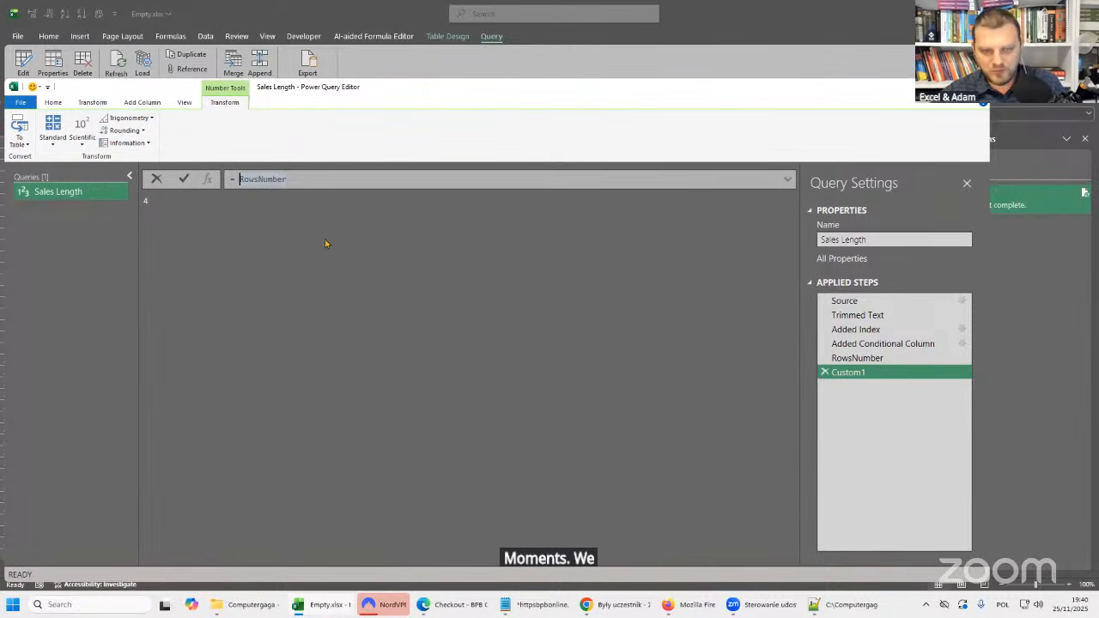
key(Left)
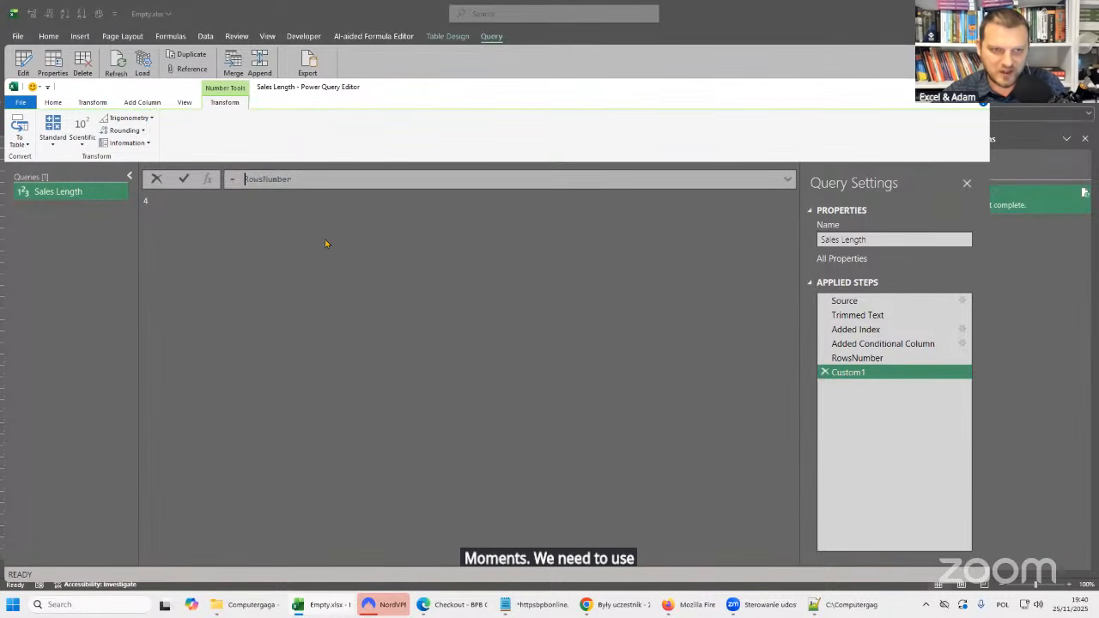
text(Tab)
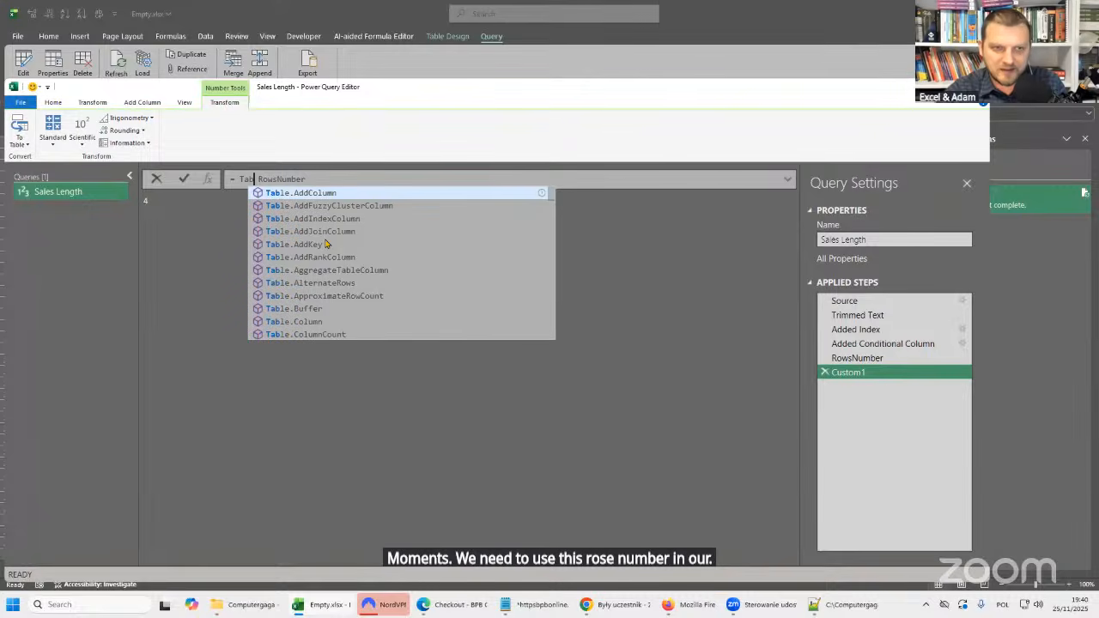
text(le.sk)
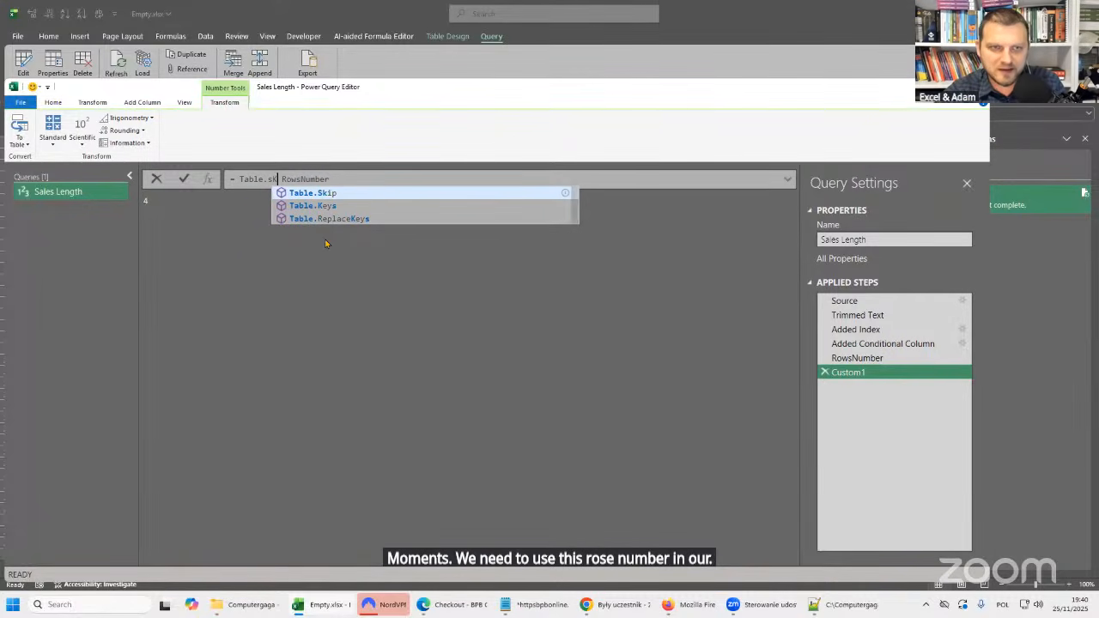
key(BackSpace)
key(BackSpace)
text(S)
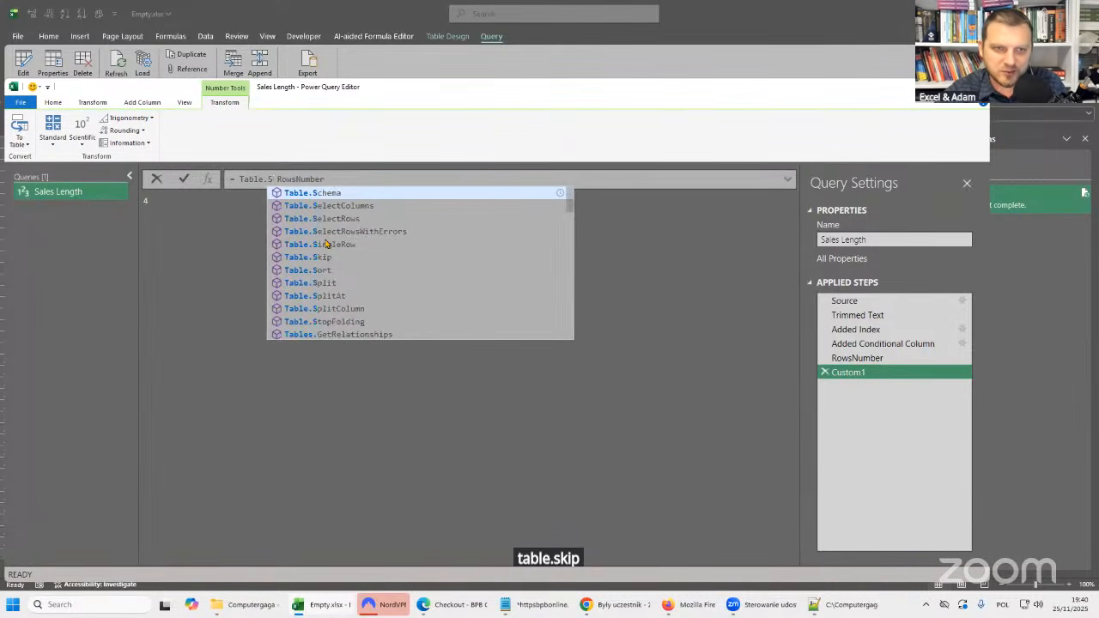
text(kip)
key(Tab)
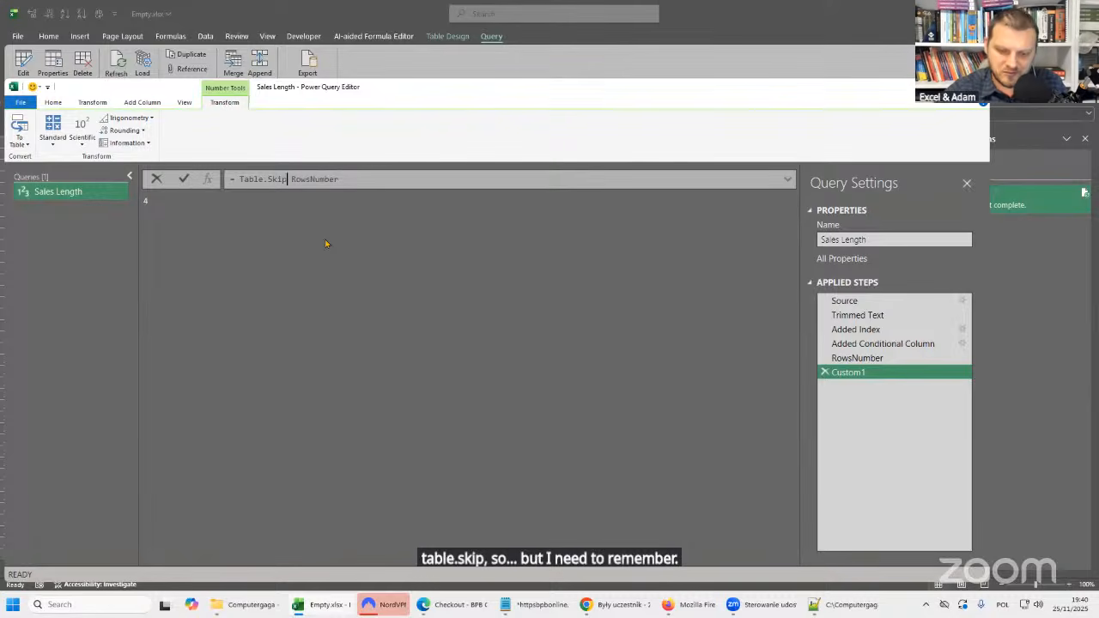
text(()
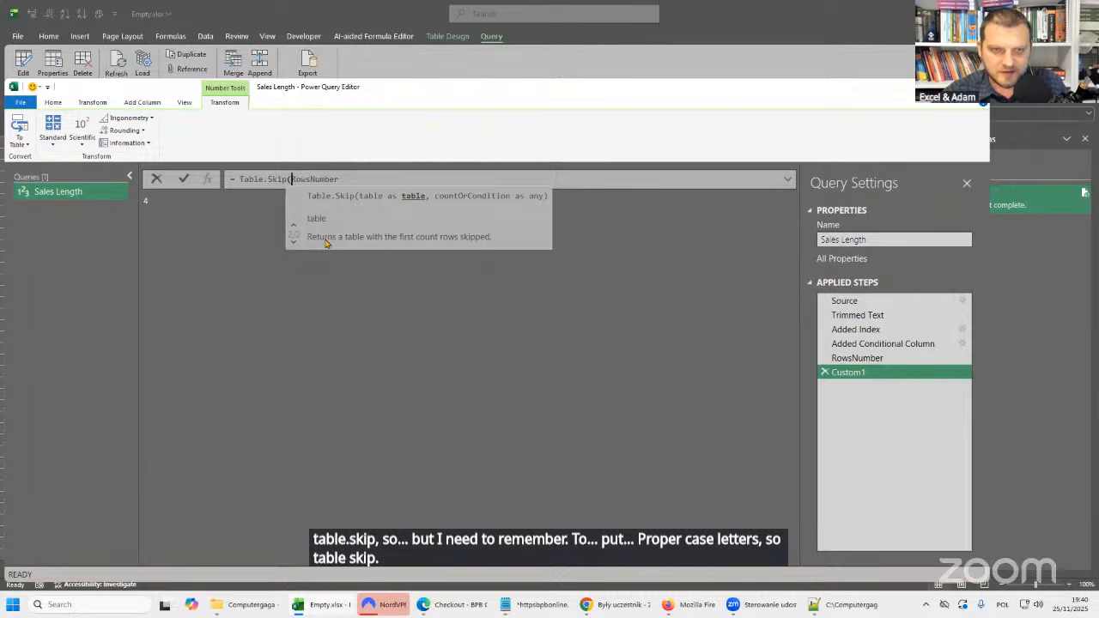
text(#"Trimmed Text")
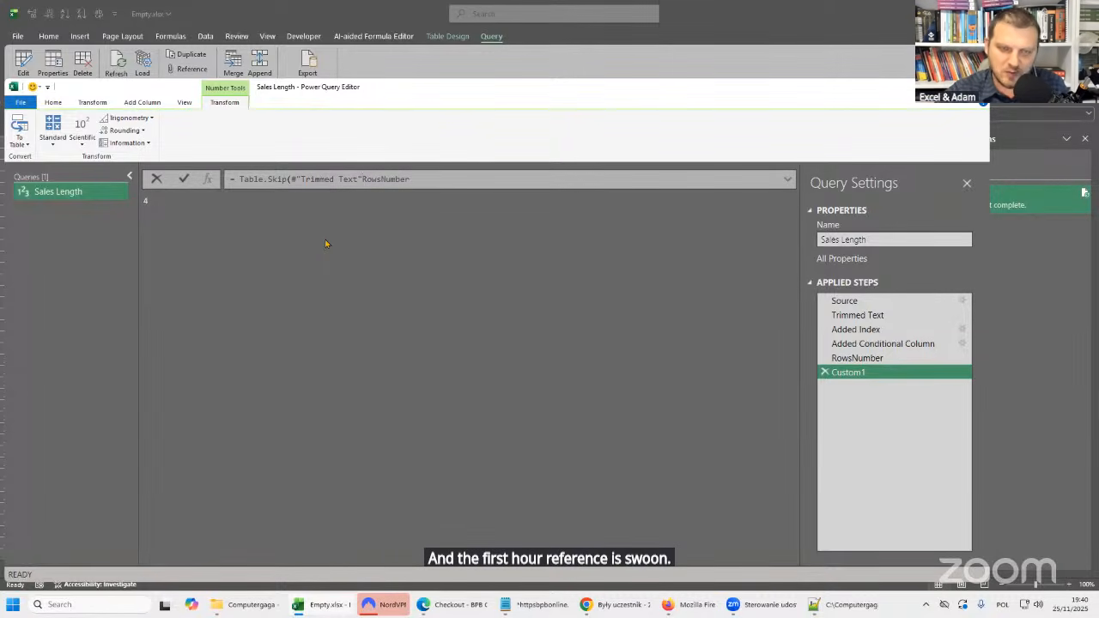
text(,)
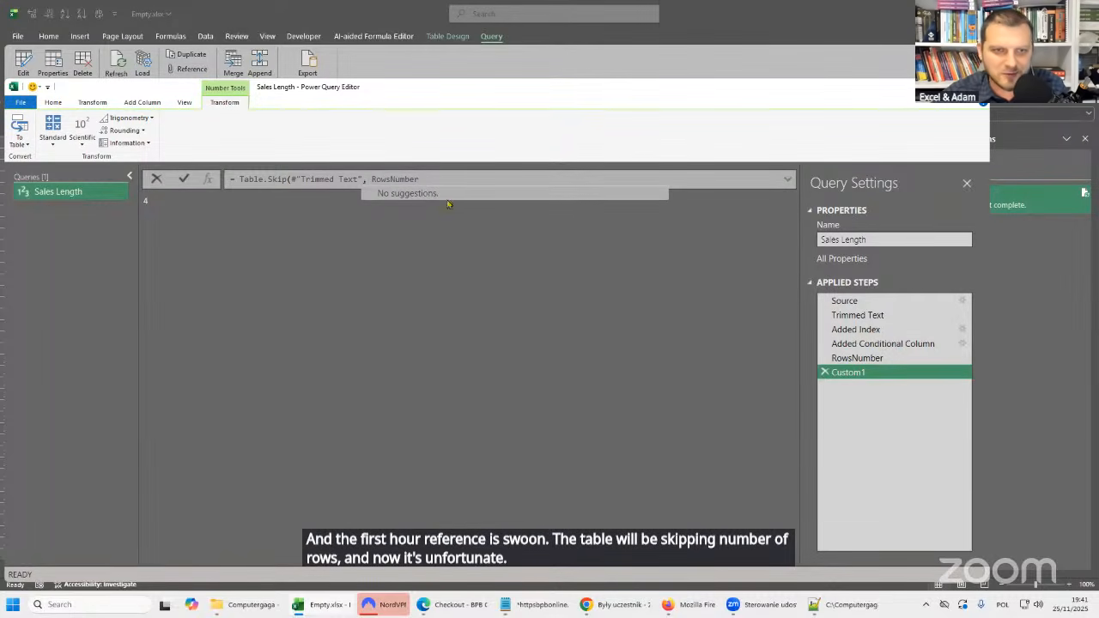
Examine the #"Trimmed Text" reference, including its leading hash sign, used as the first argument of Table.Skip.
click(292, 178)
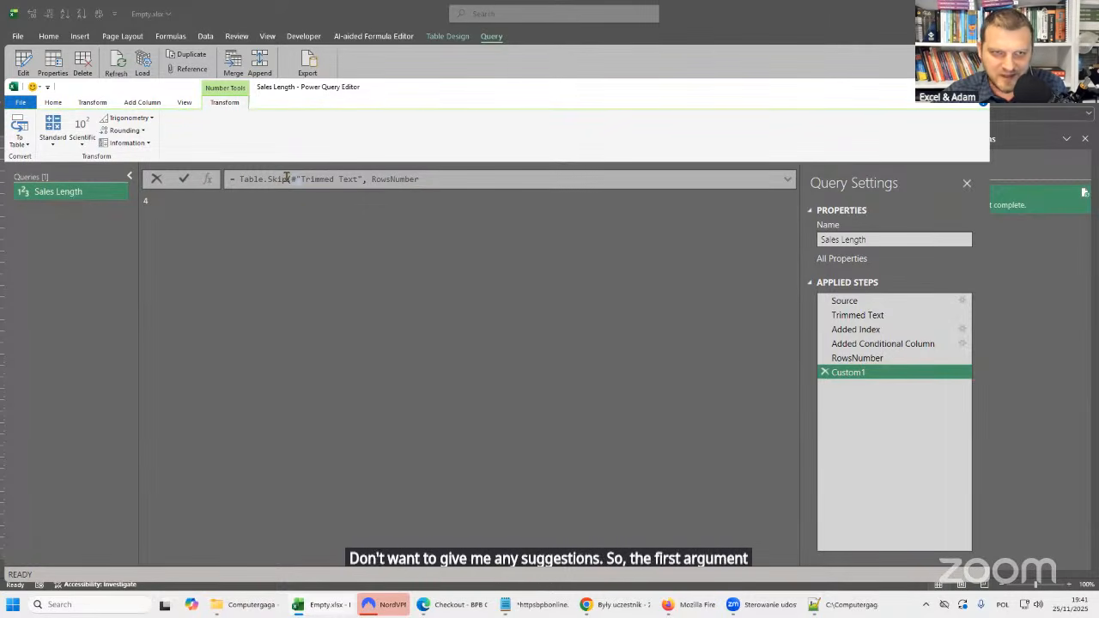
mouse_move(287, 177)
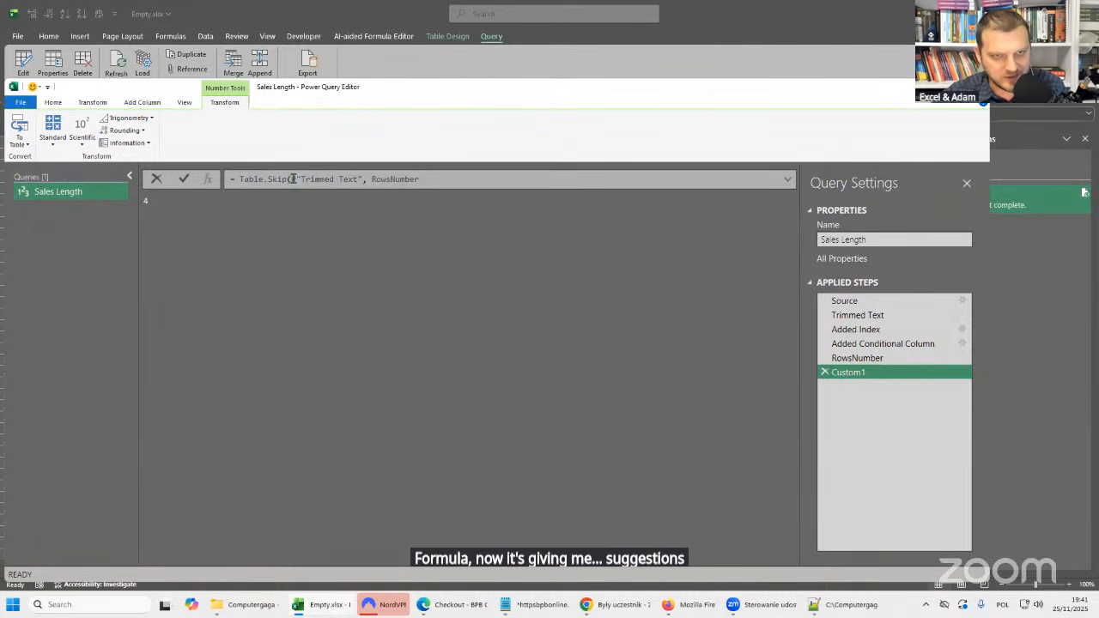
drag(294, 178, 365, 179)
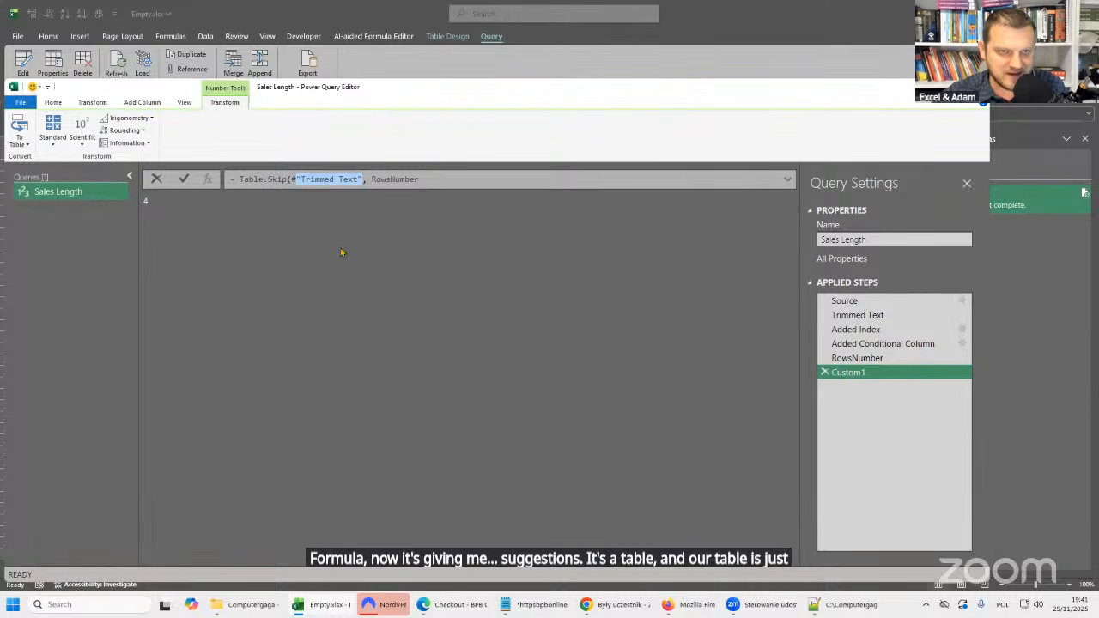
click(337, 178)
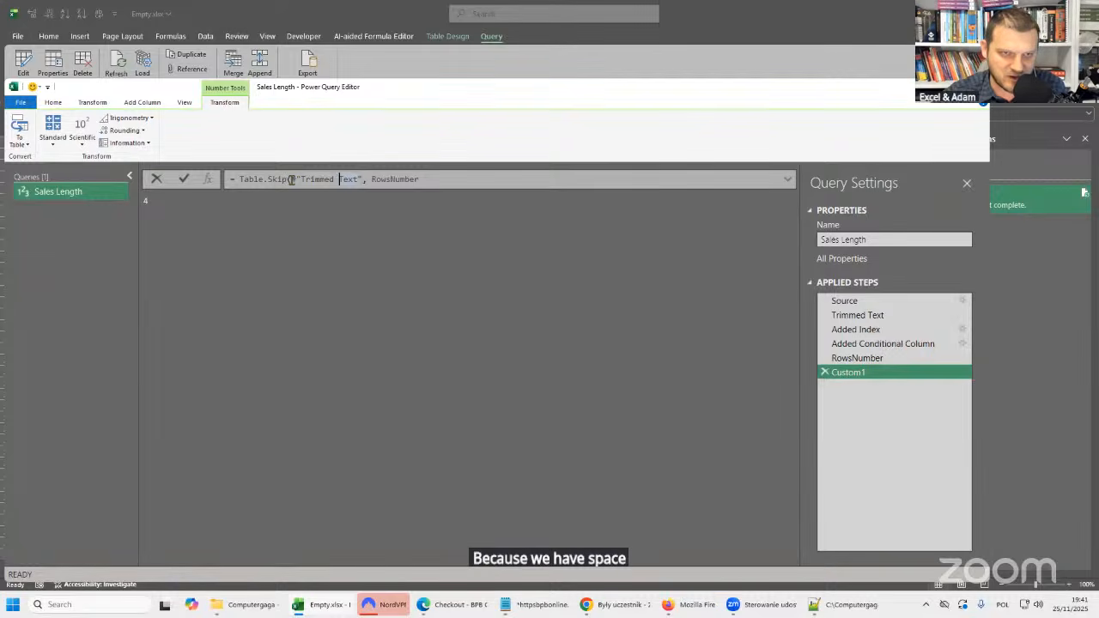
click(451, 180)
text(, )
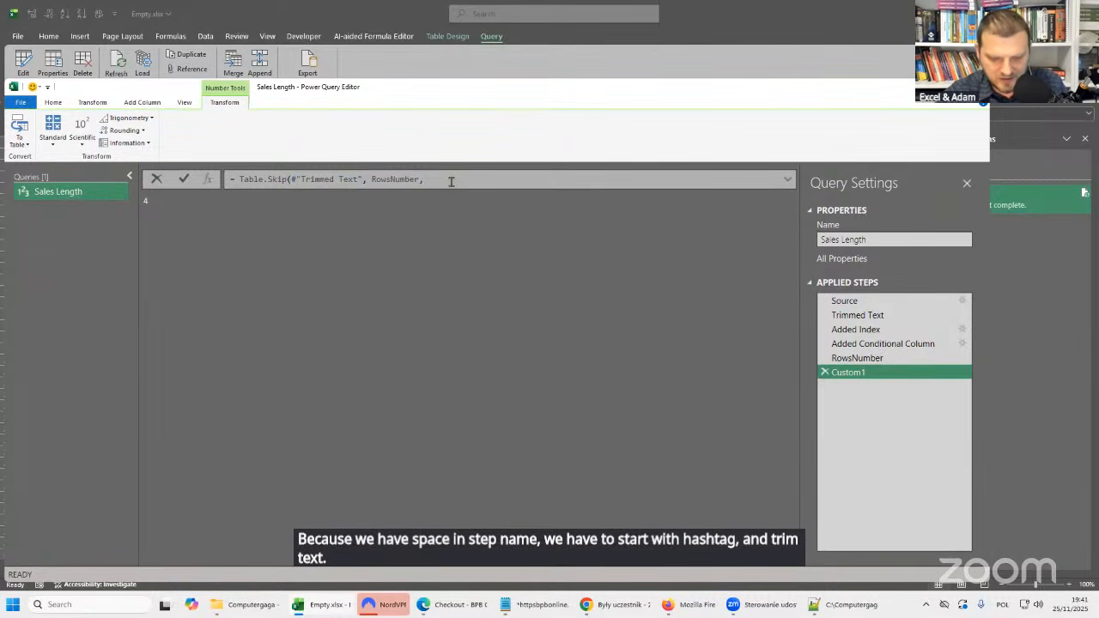
text(tri)
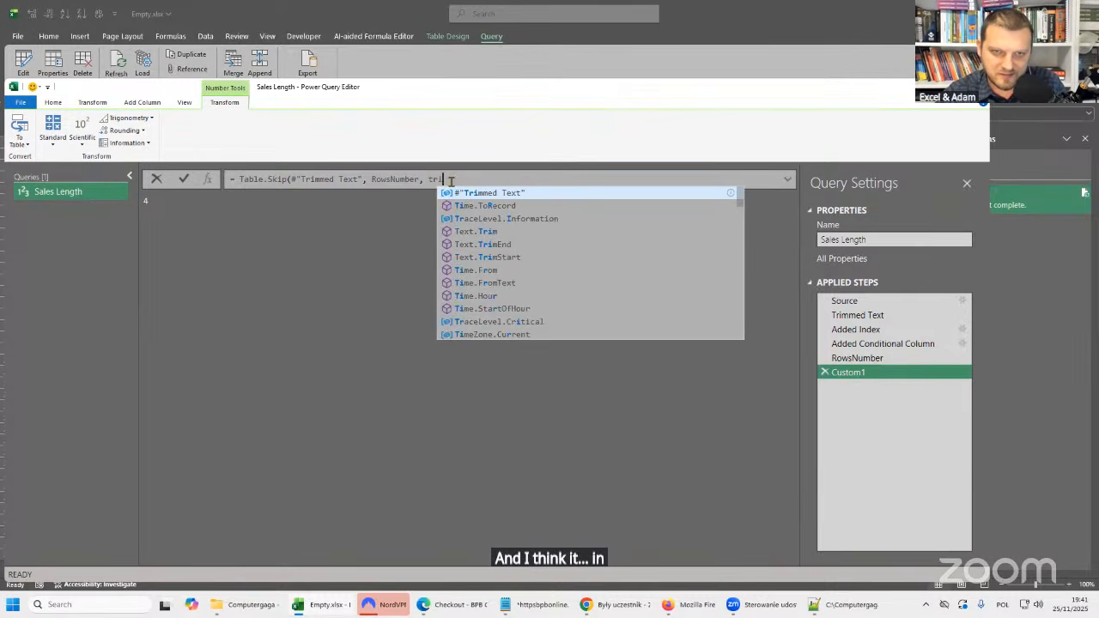
click(513, 199)
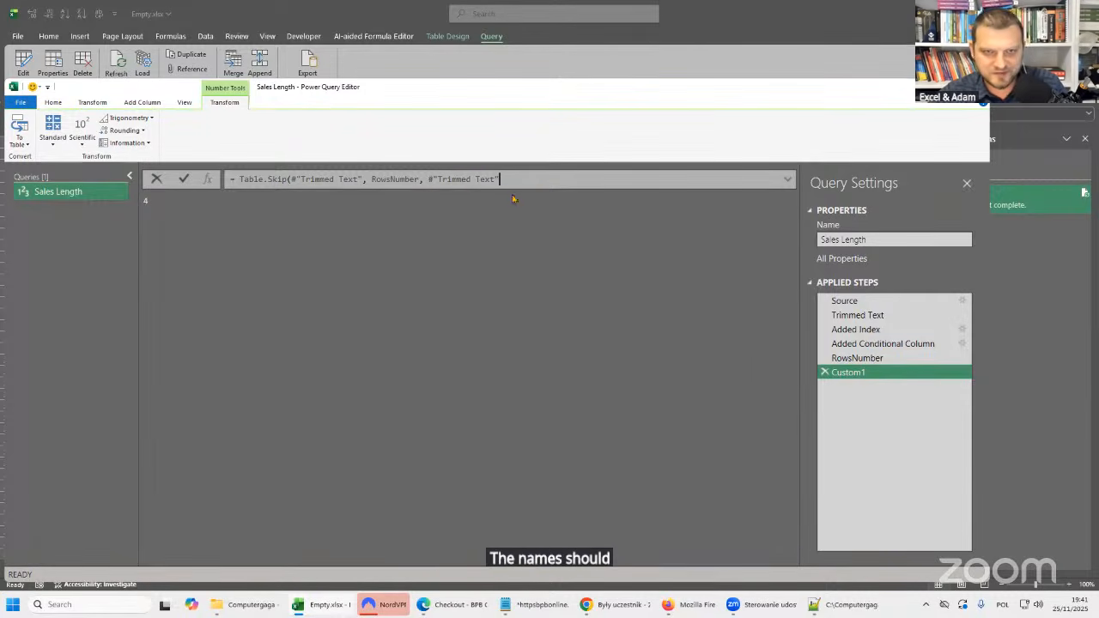
drag(428, 178, 509, 178)
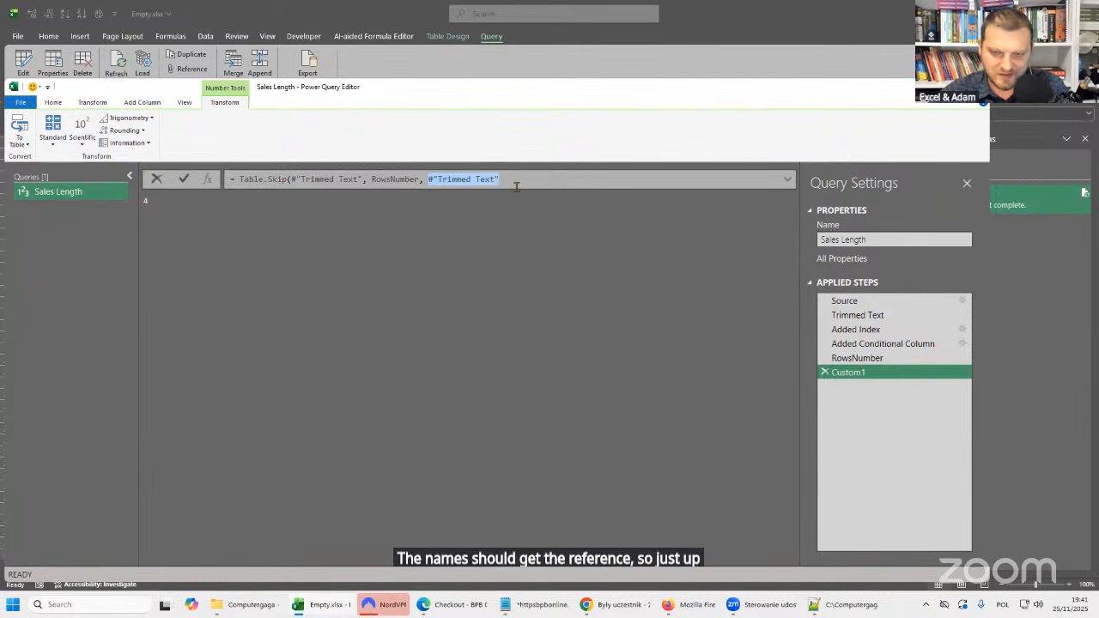
key(BackSpace)
key(BackSpace)
key(BackSpace)
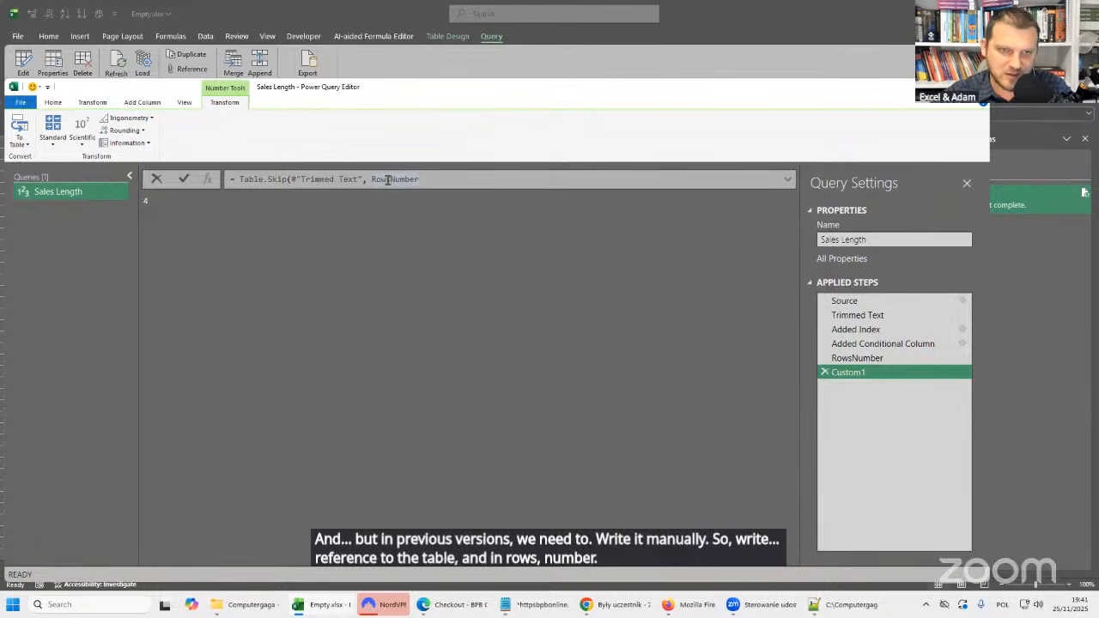
Complete the formula as Table.Skip(#"Trimmed Text", RowsNumber) and promote the first row of the resulting table to headers.
text())
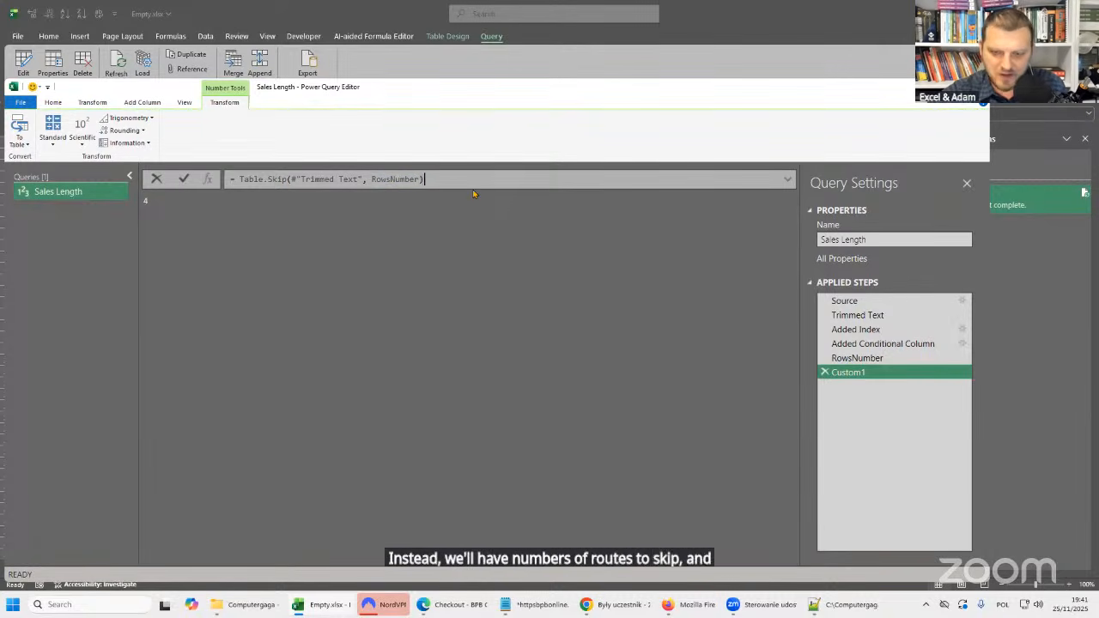
key(Return)
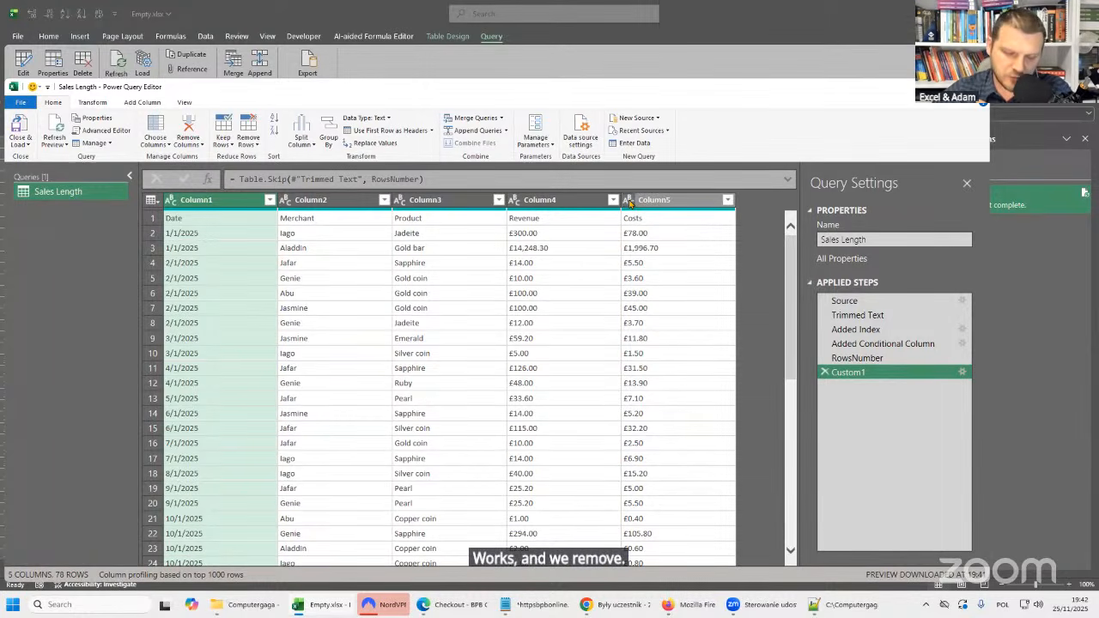
click(159, 203)
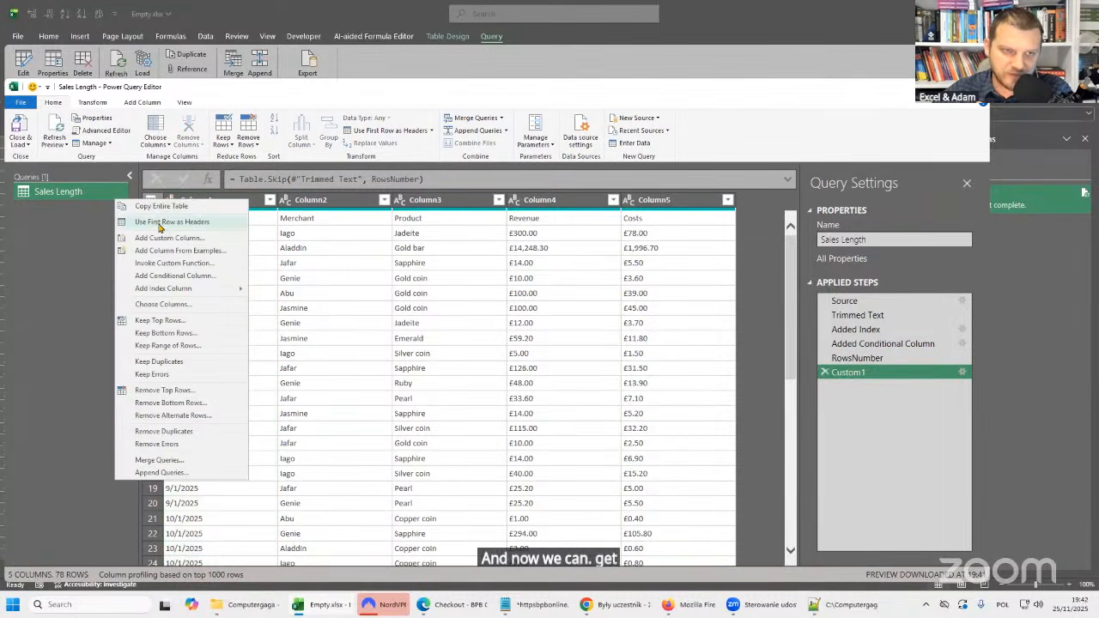
click(158, 223)
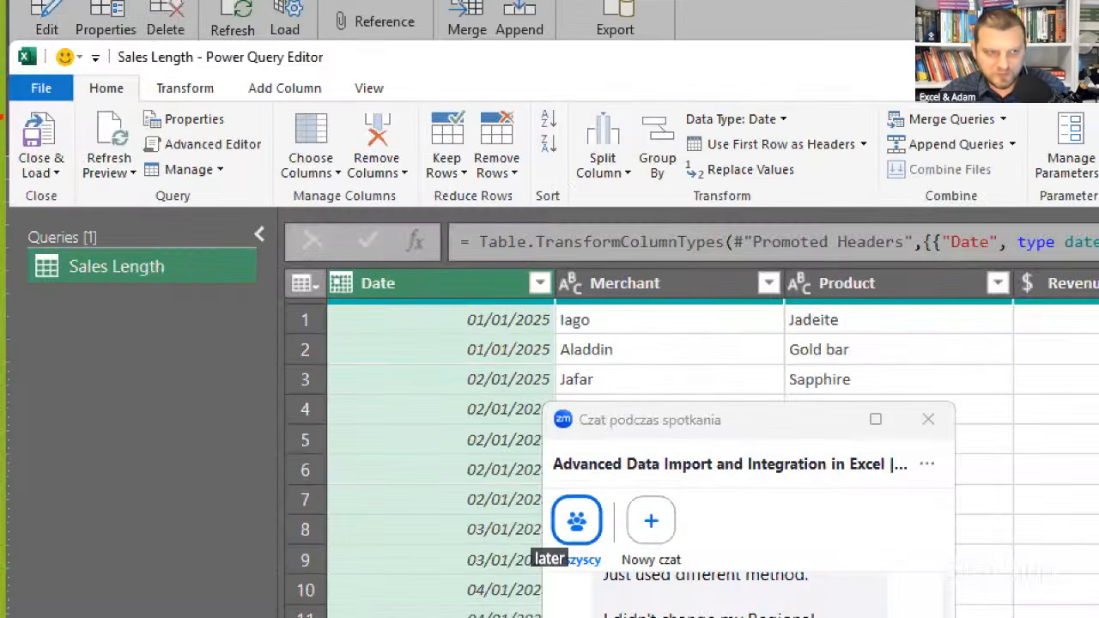
Close the query editor and load the Sales Length query to its worksheet table.
drag(60, 280, 98, 320)
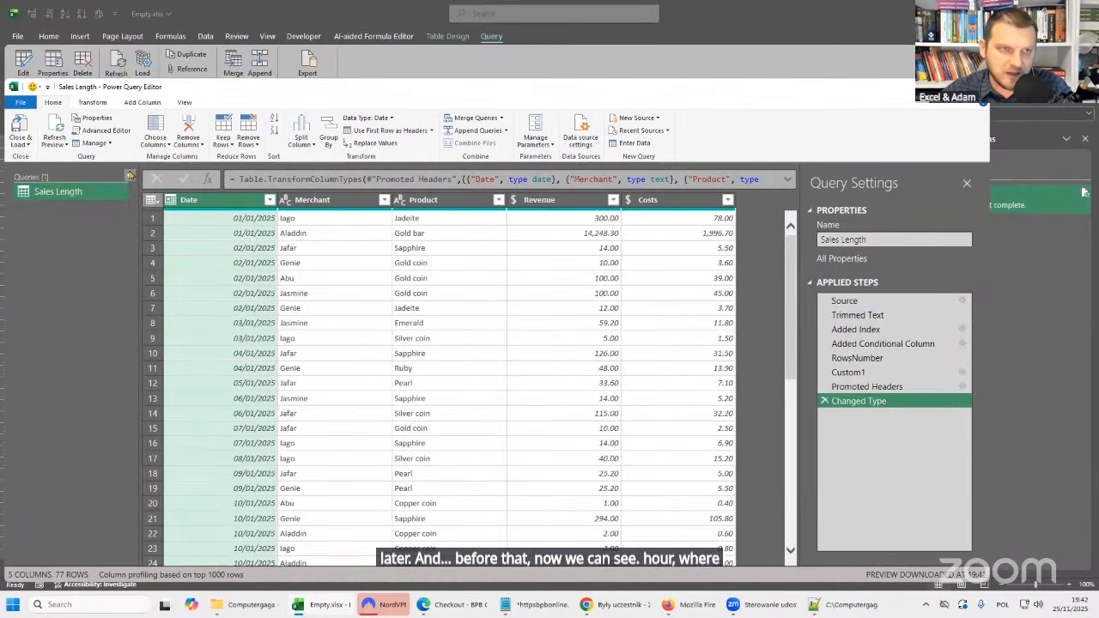
click(130, 175)
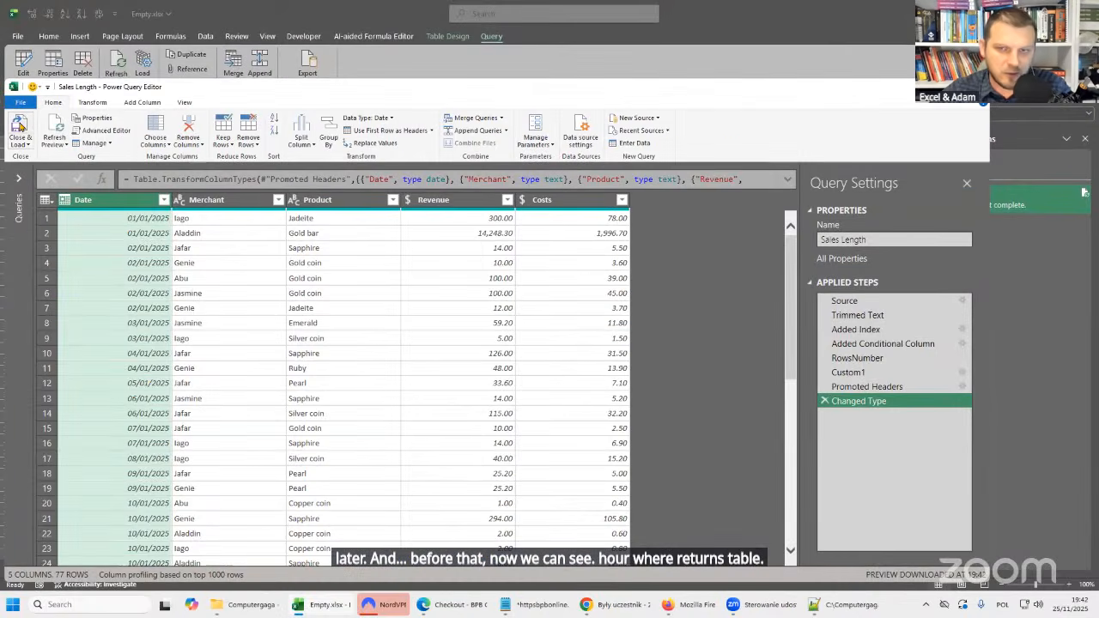
click(21, 126)
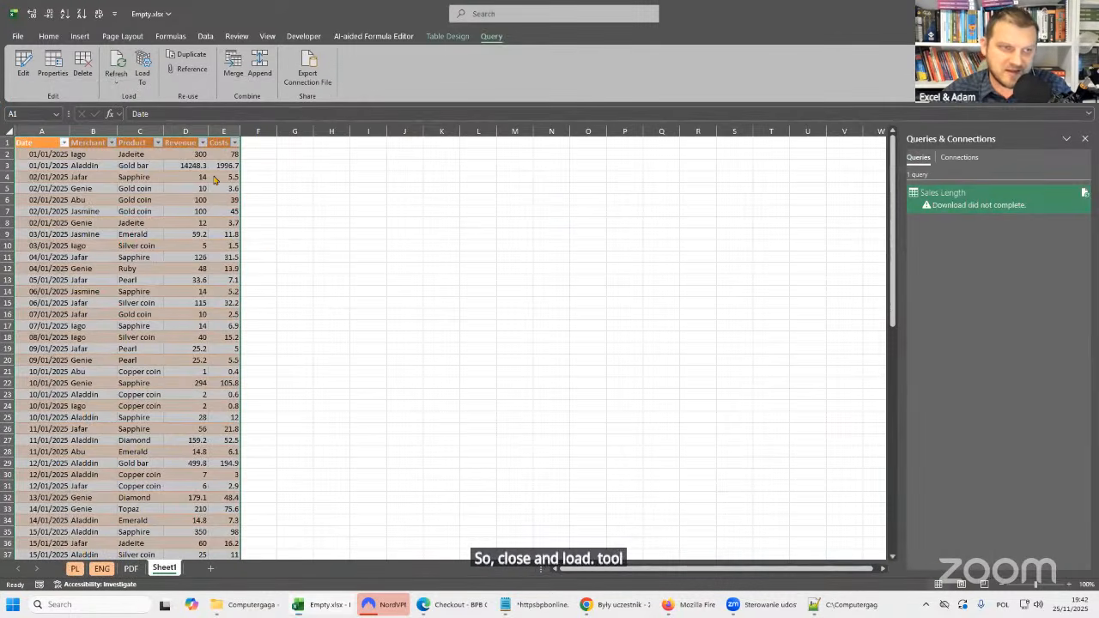
drag(89, 128, 90, 129)
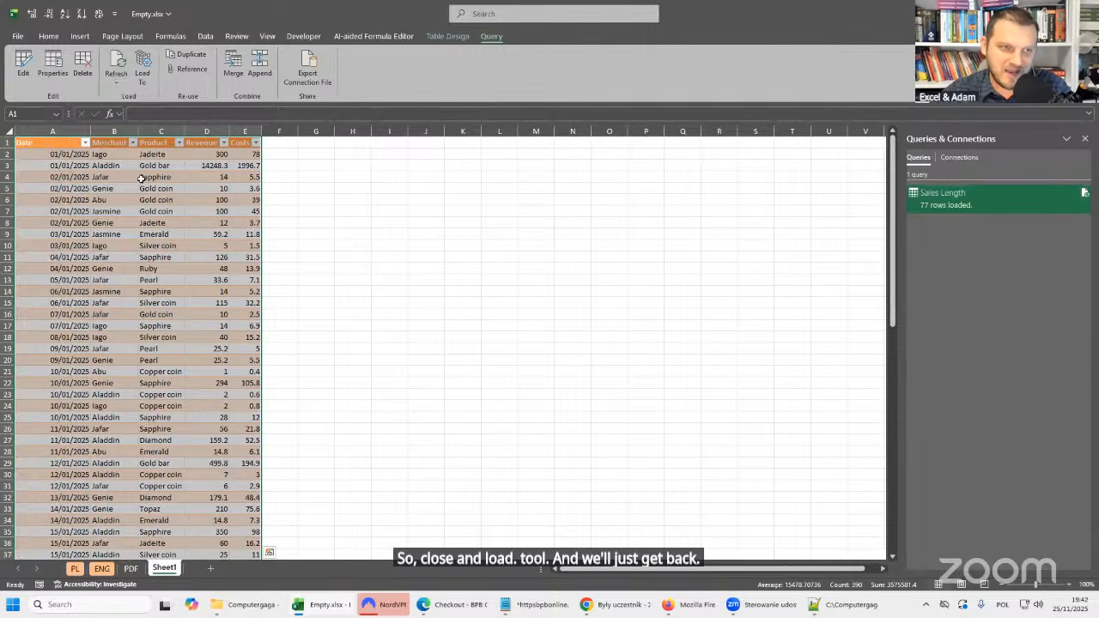
Refresh the loaded Sales Length table on Sheet1.
click(148, 177)
right_click(152, 177)
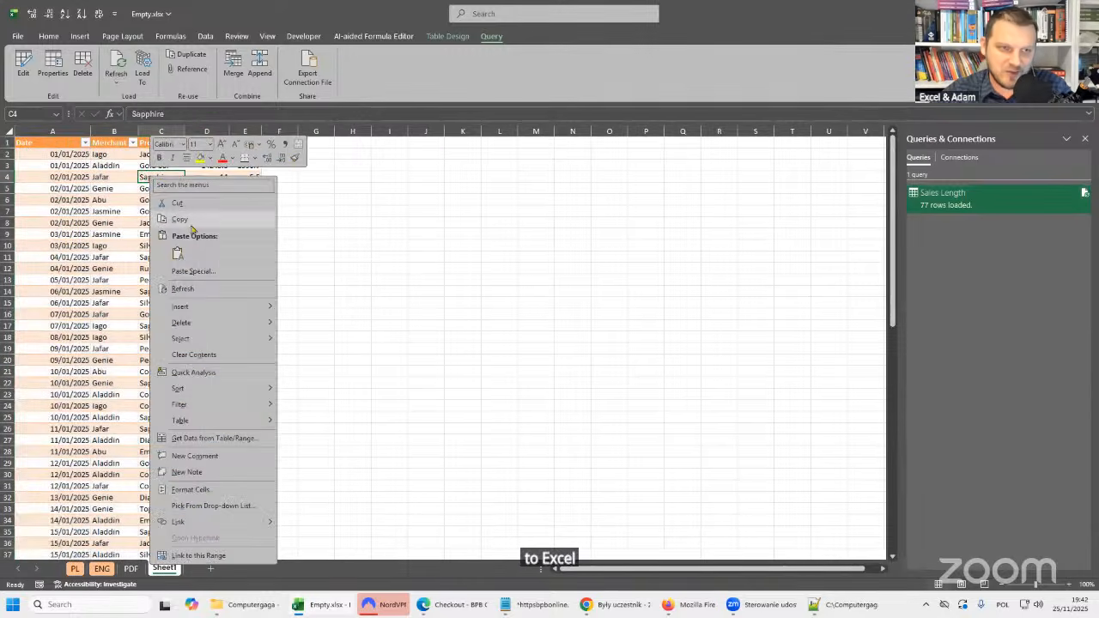
click(182, 289)
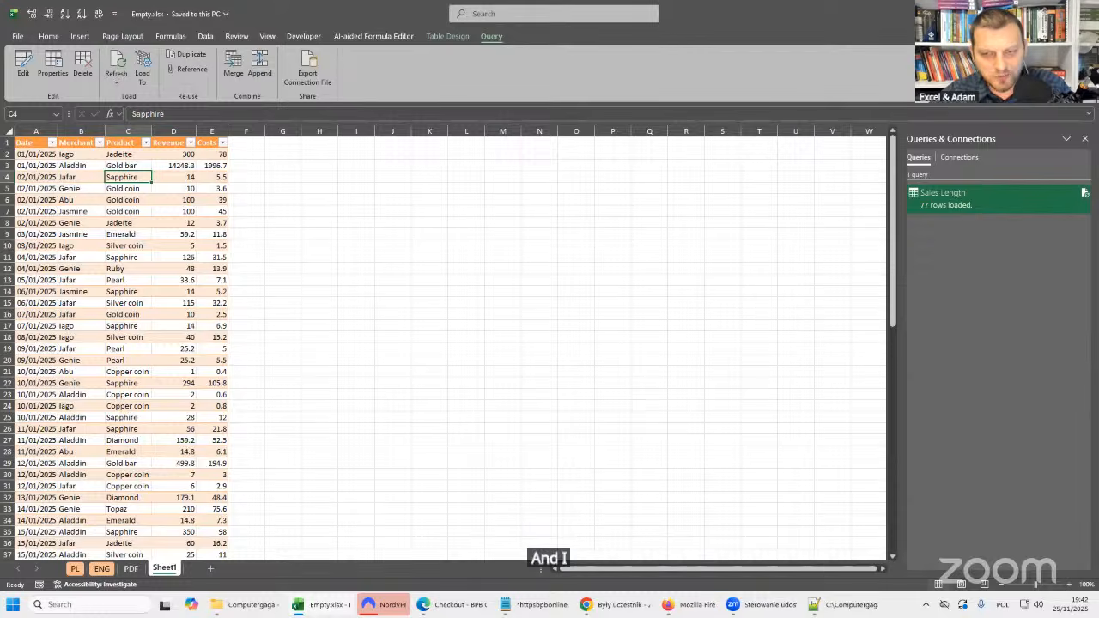
Switch to Notepad++, delete the four extra lines above the header in Sales Length.csv, save the file and close the editor.
click(846, 605)
click(214, 147)
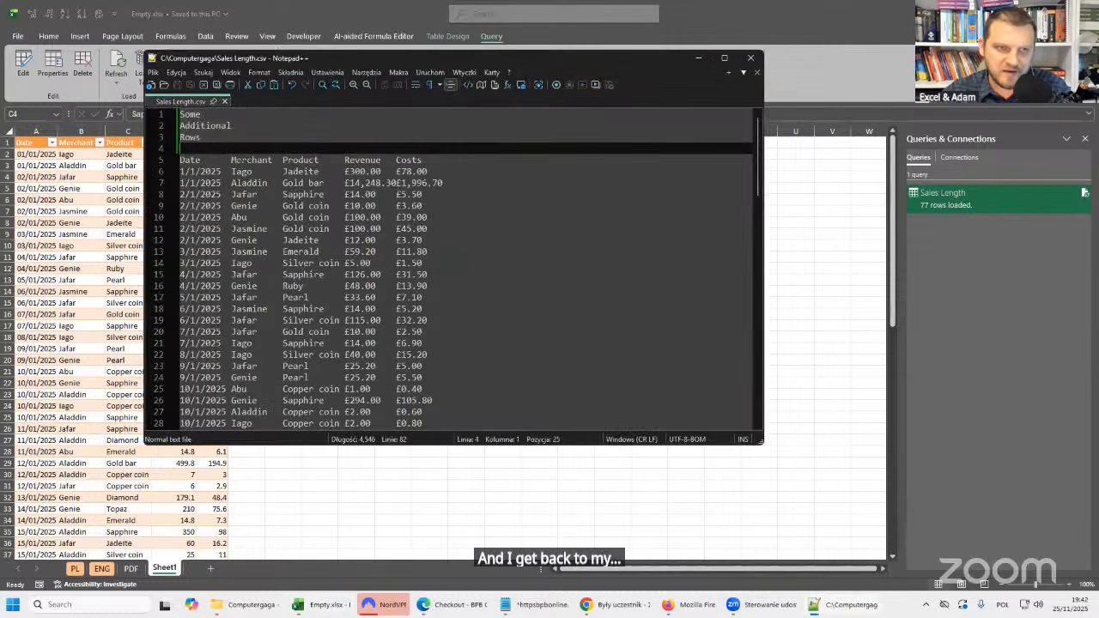
drag(214, 147, 151, 115)
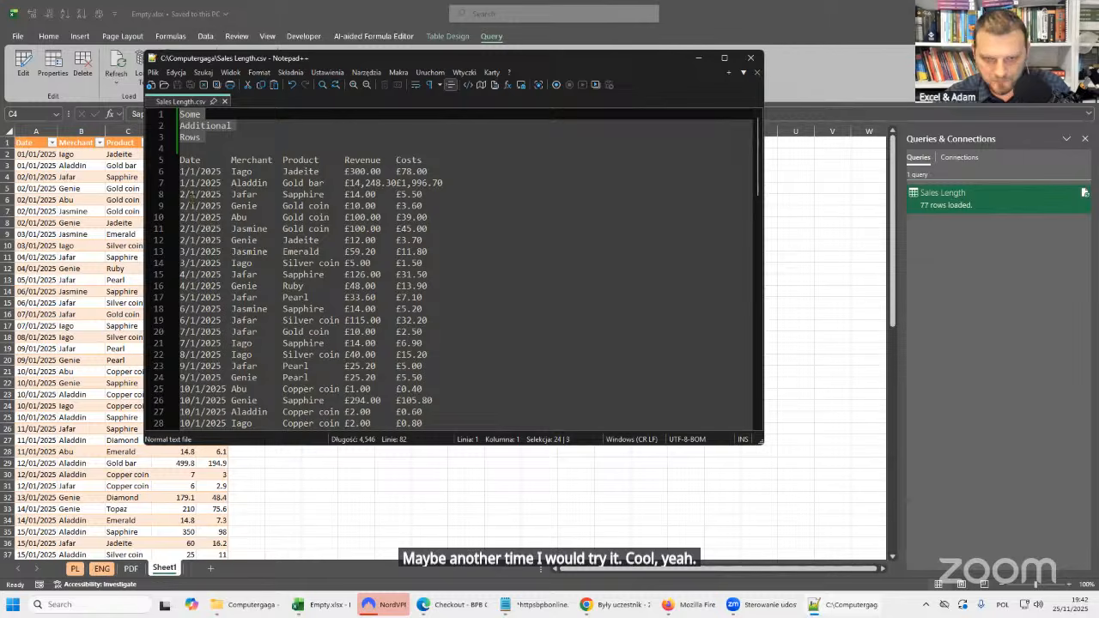
key(Delete)
key(Delete)
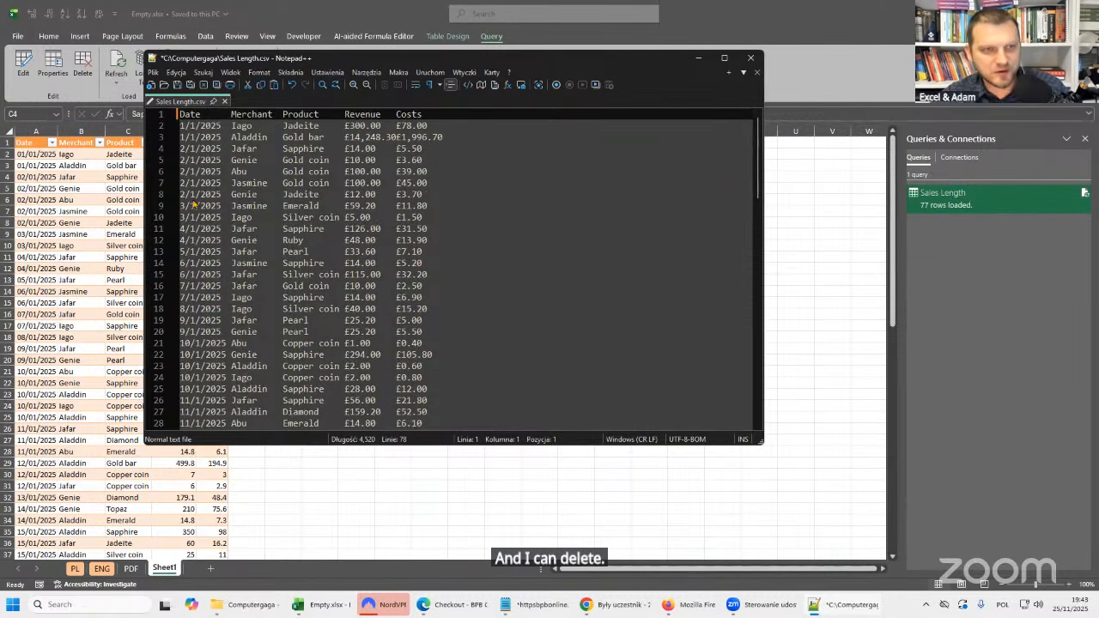
key(ctrl+s)
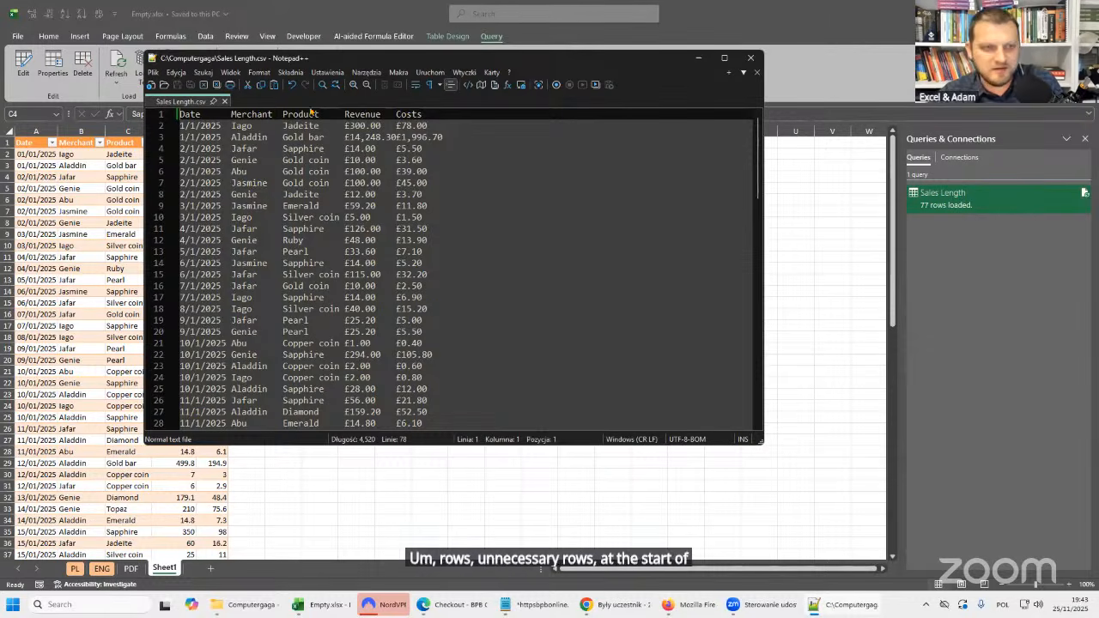
click(750, 57)
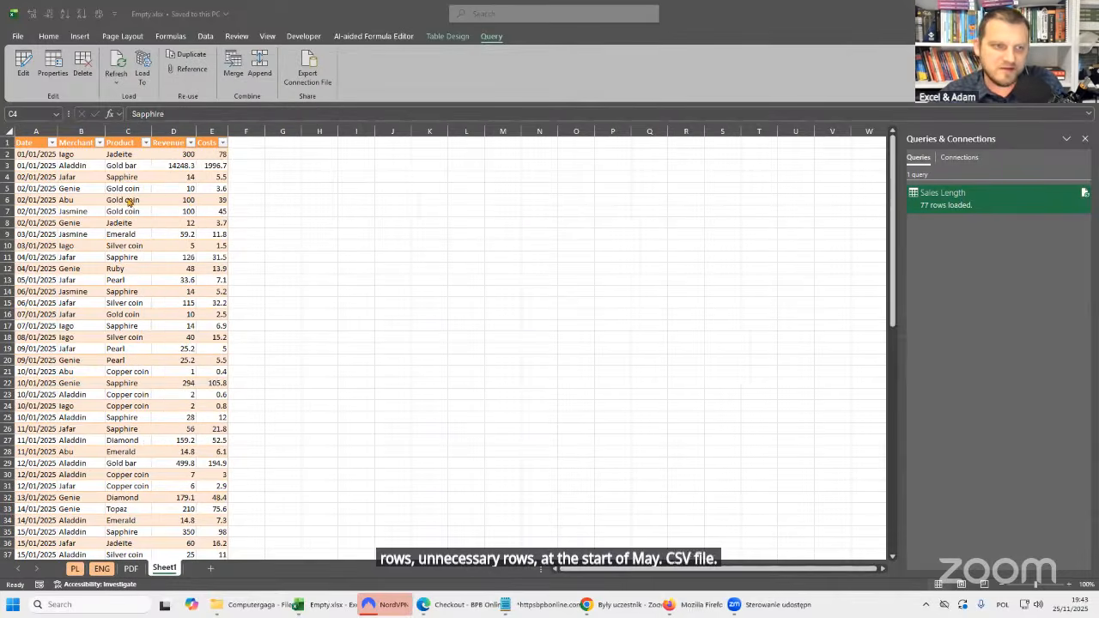
Refresh the Sales Length table on Sheet1 from the edited CSV file and check its data.
right_click(141, 180)
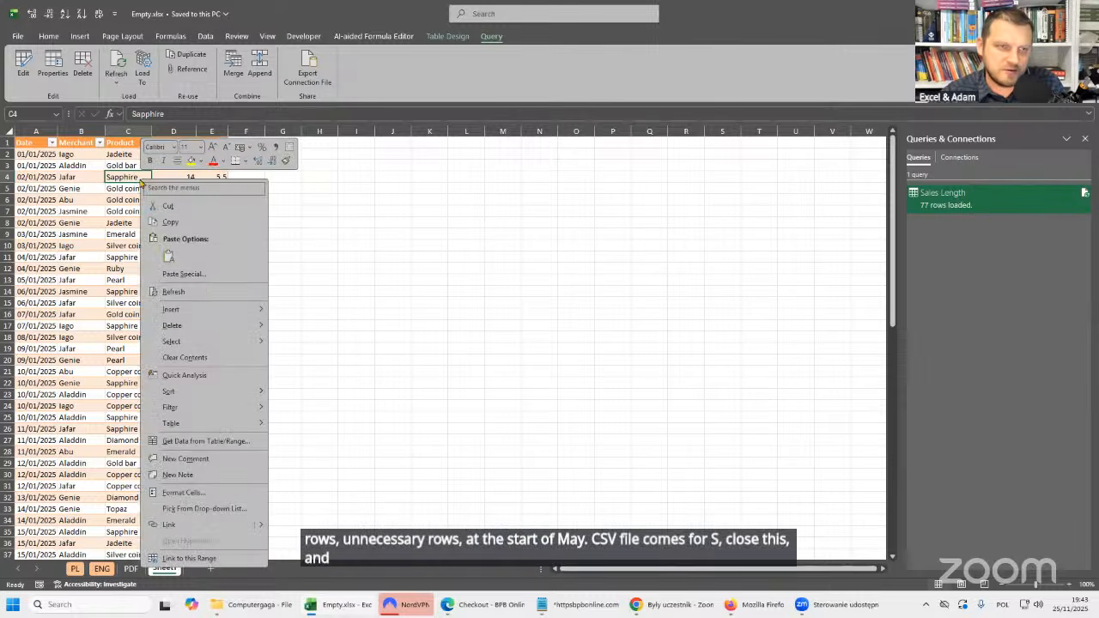
click(206, 289)
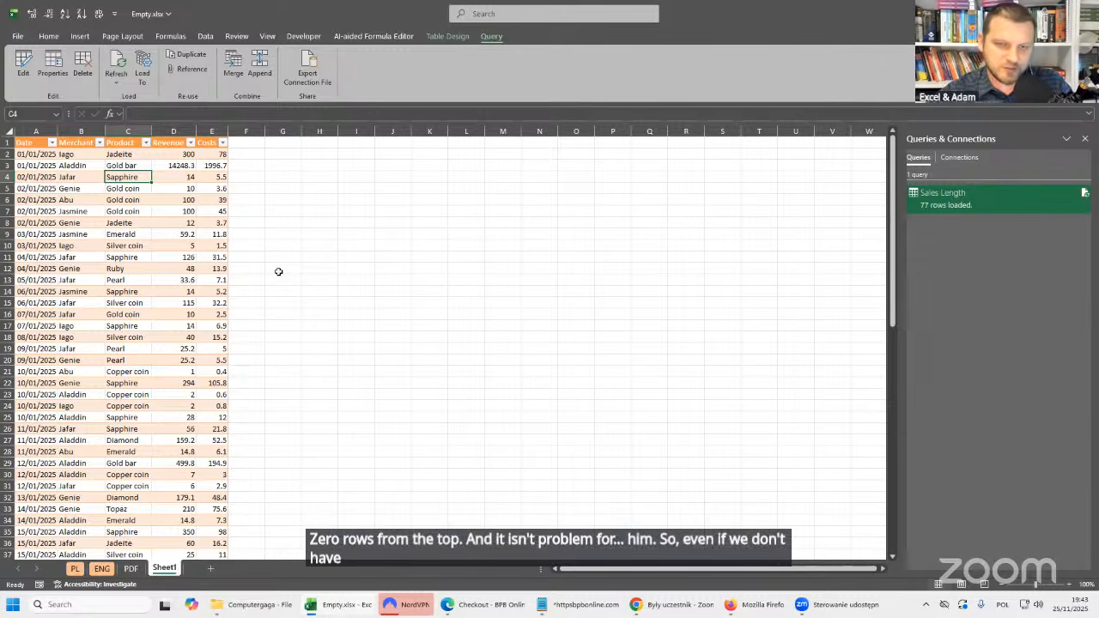
click(144, 220)
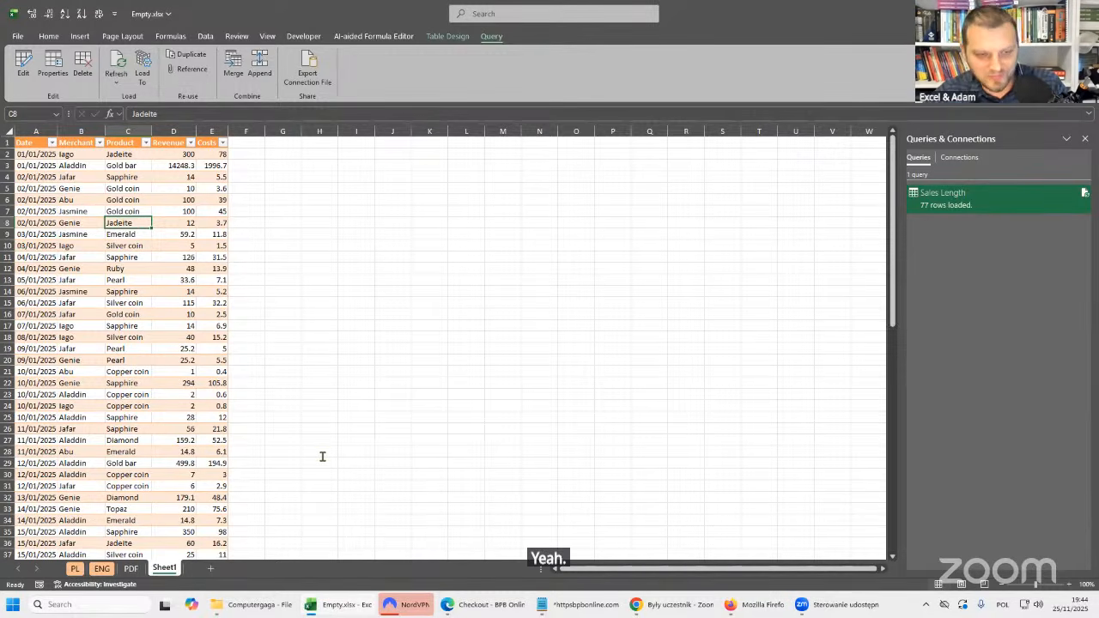
Open the PDF sheet and examine the file sources available for getting data, including the PDF option.
click(135, 571)
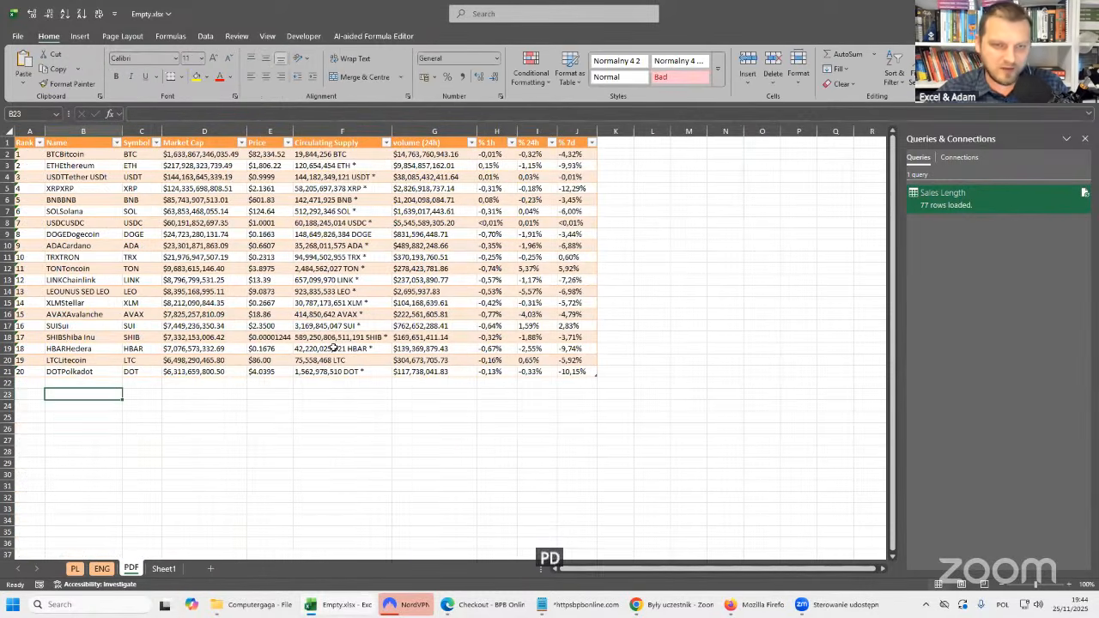
click(205, 36)
click(26, 84)
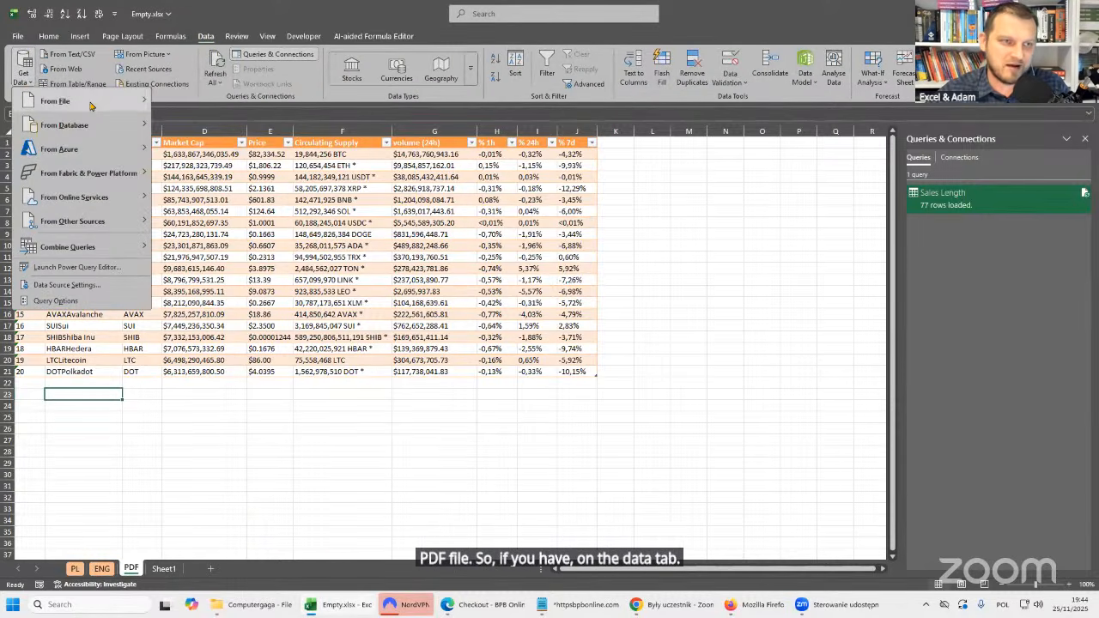
mouse_move(96, 103)
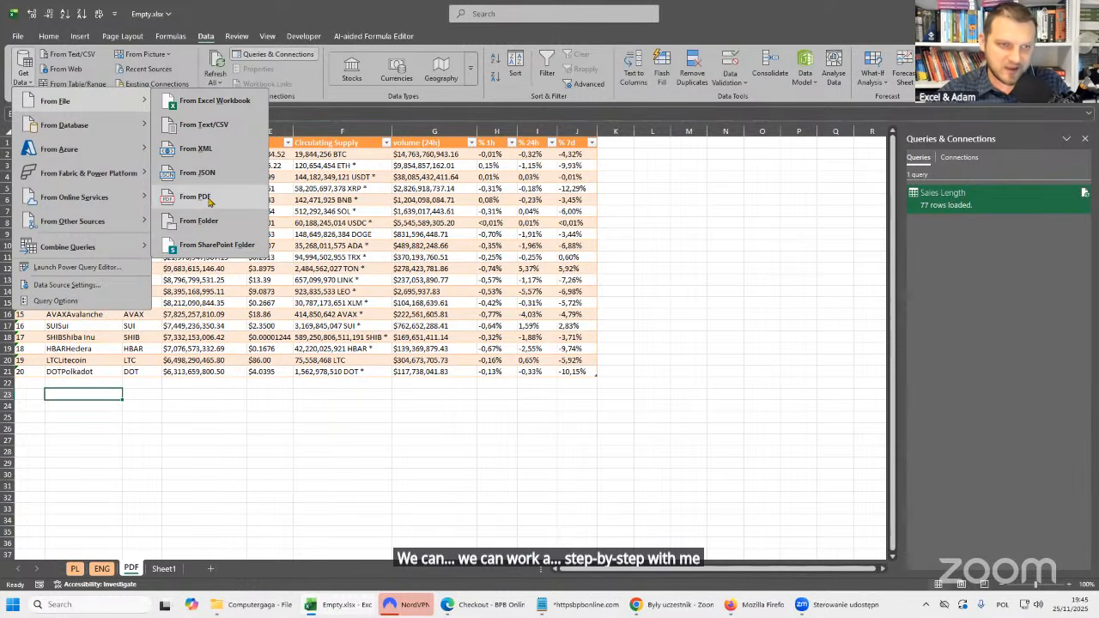
click(302, 352)
click(309, 234)
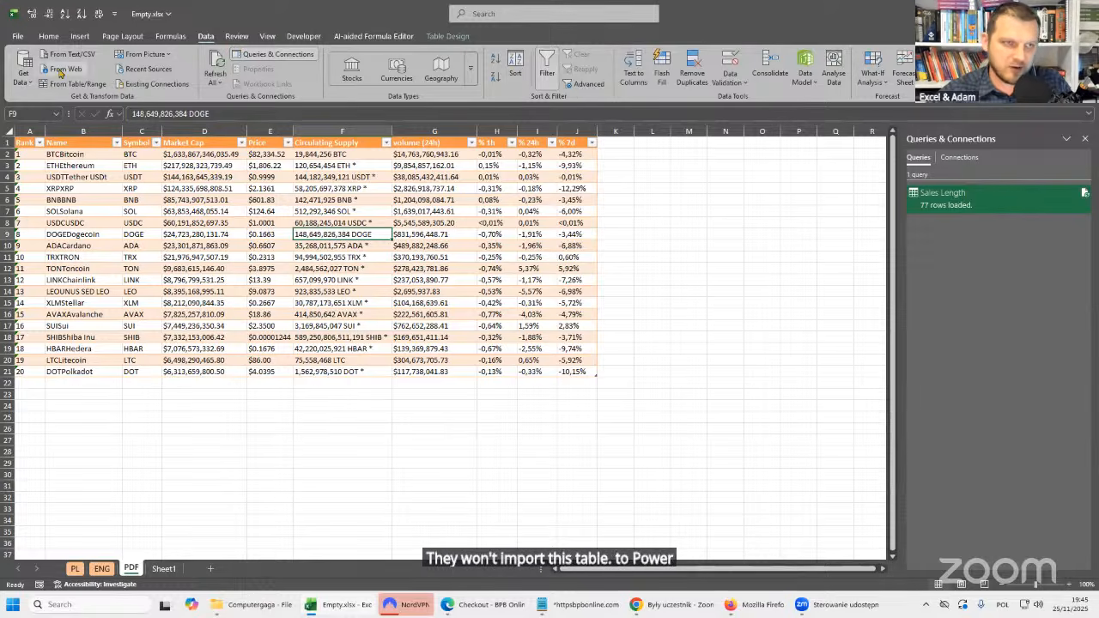
Get data from the PDF file Crypto_Archive_20250330.pdf in the Computergaga folder, bringing up its list of tables and pages.
click(23, 74)
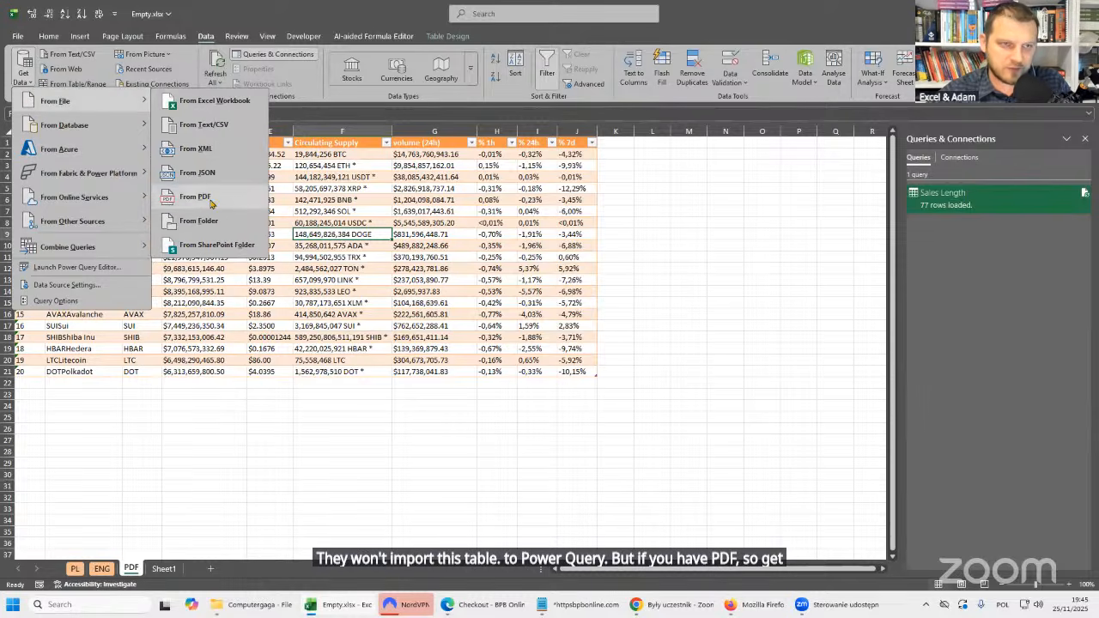
click(210, 203)
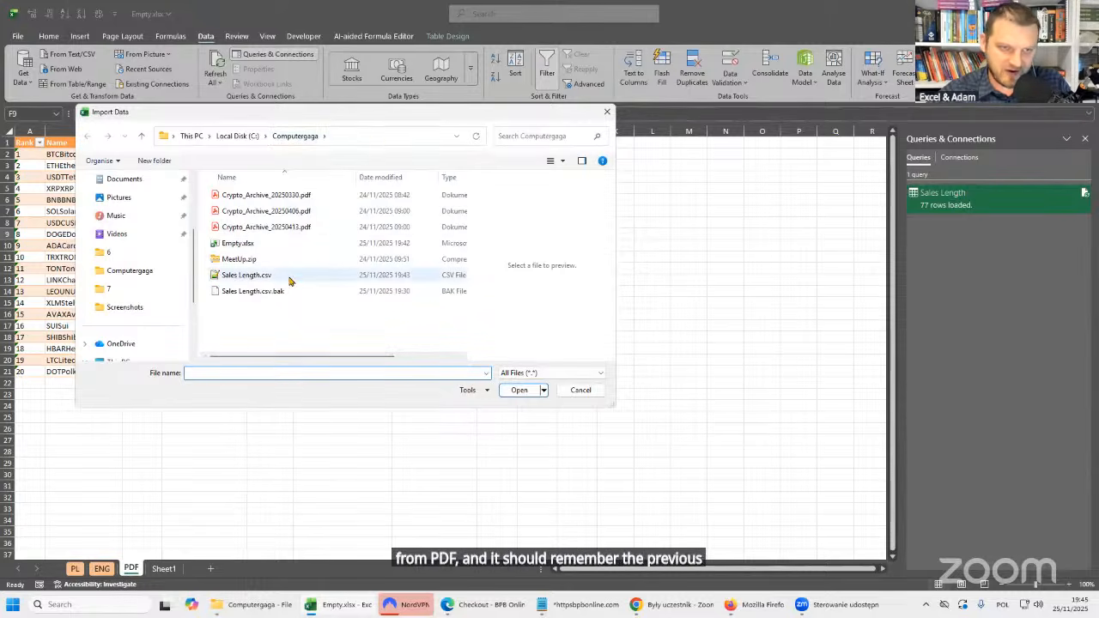
click(234, 197)
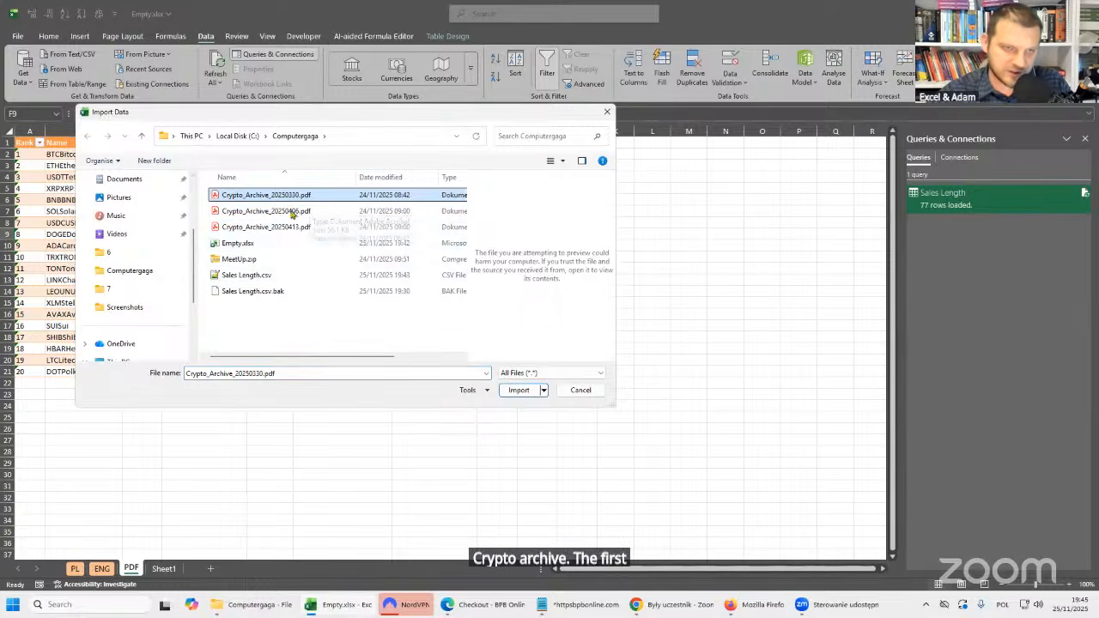
click(238, 197)
double_click(218, 196)
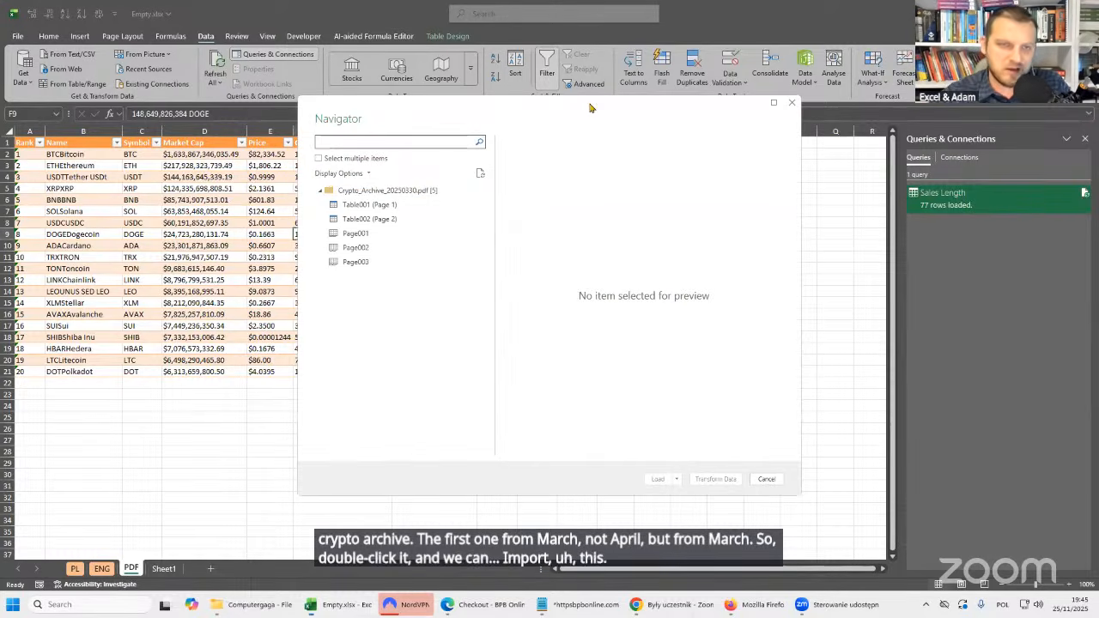
Preview Table001 (Page 1), Table002 (Page 2) and Page001 from the PDF, including all columns of Table001.
drag(591, 107, 398, 116)
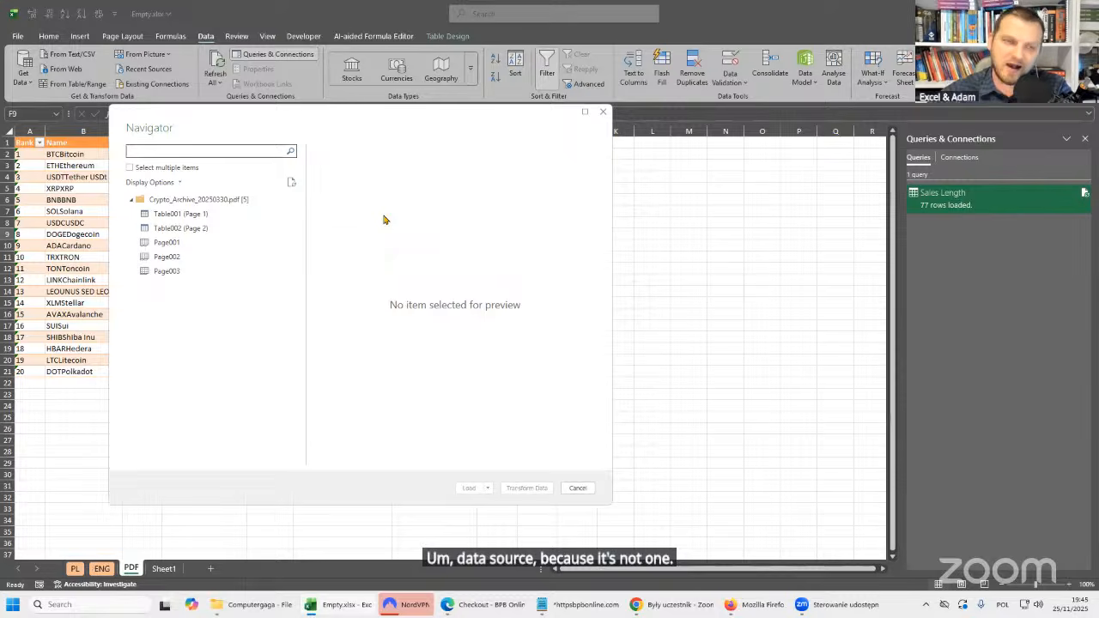
click(192, 214)
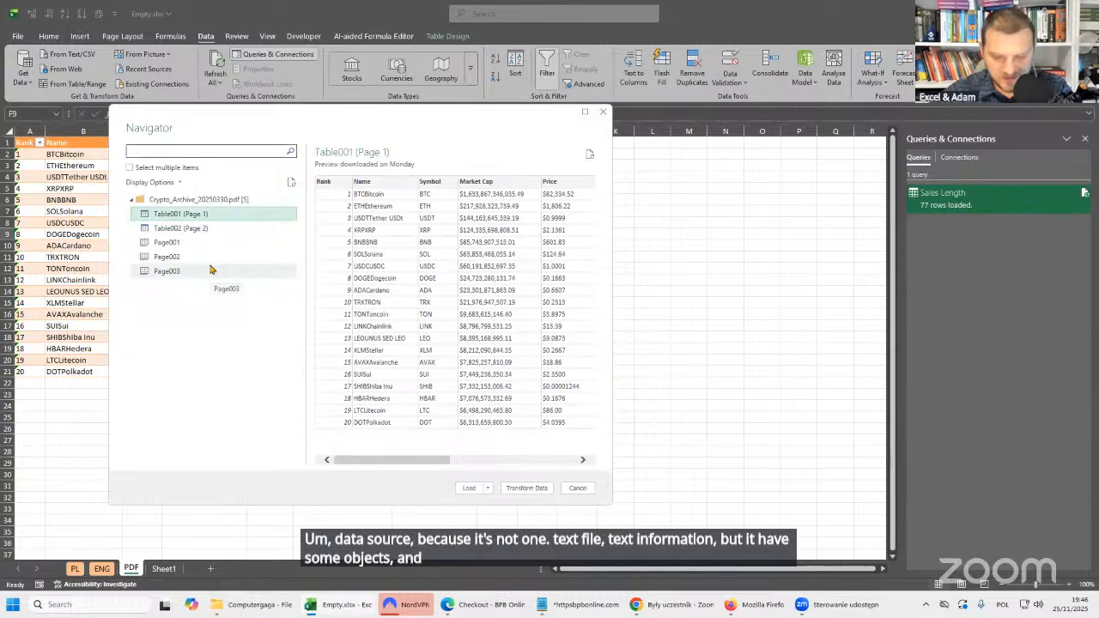
click(165, 228)
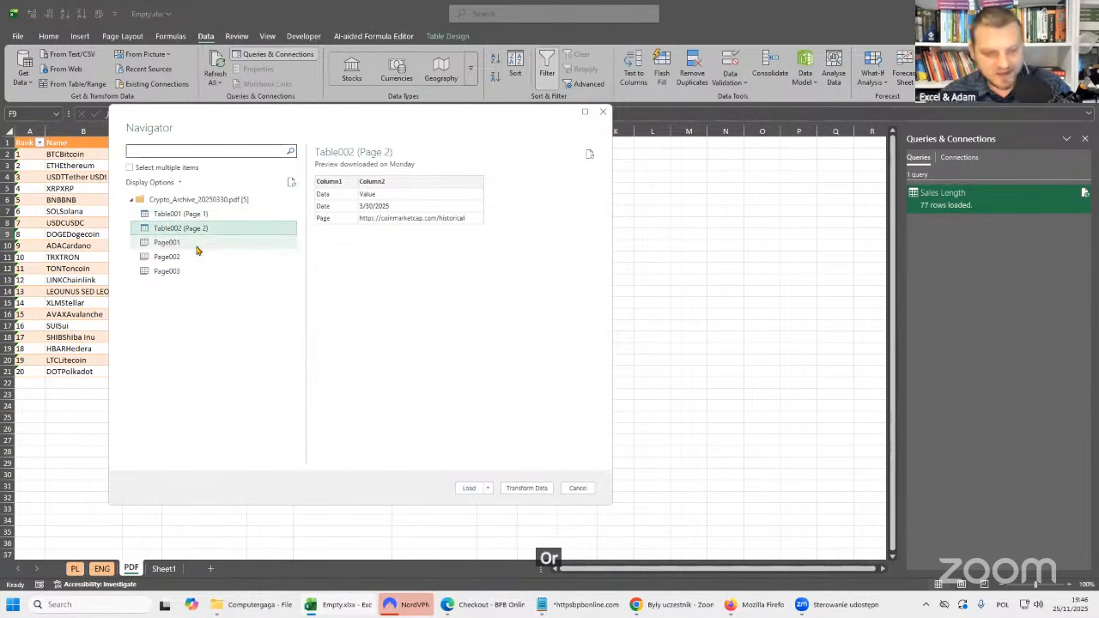
click(172, 244)
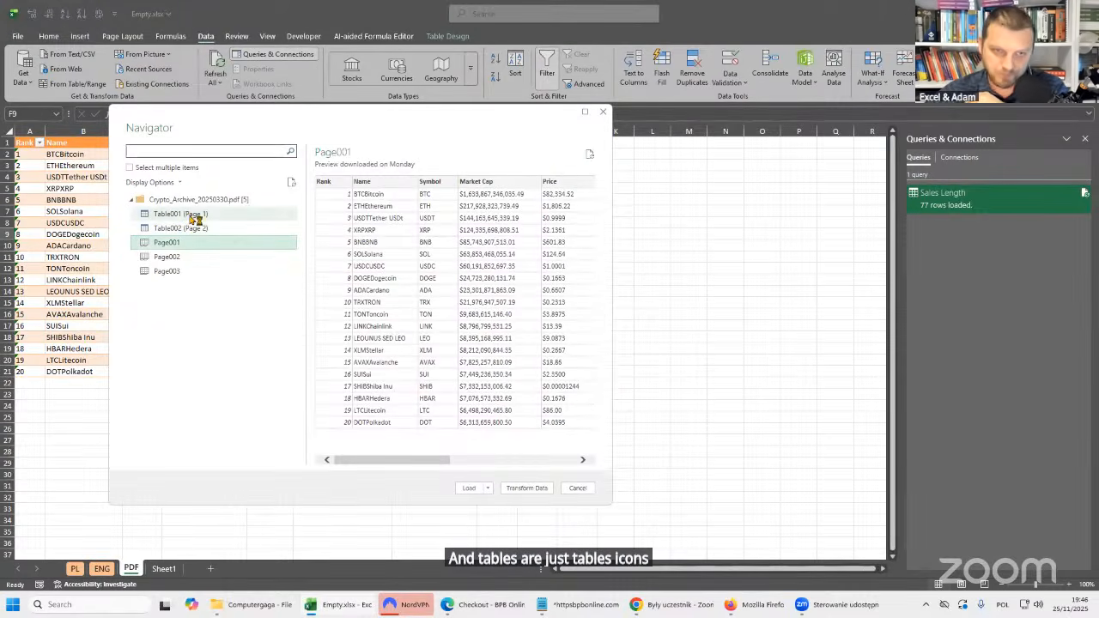
click(221, 240)
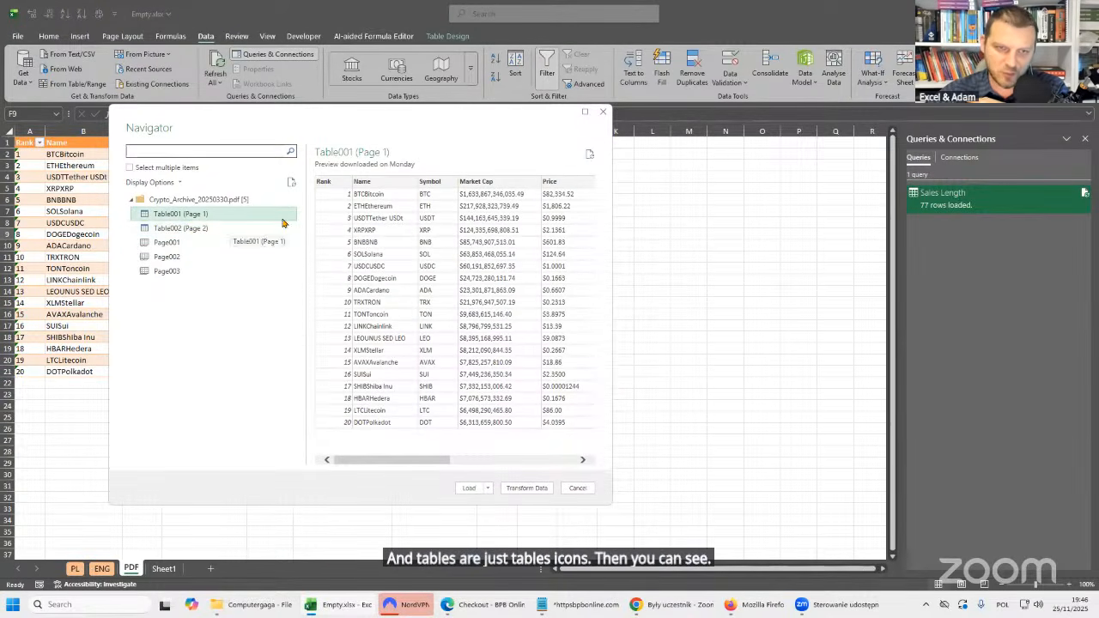
drag(435, 464, 562, 463)
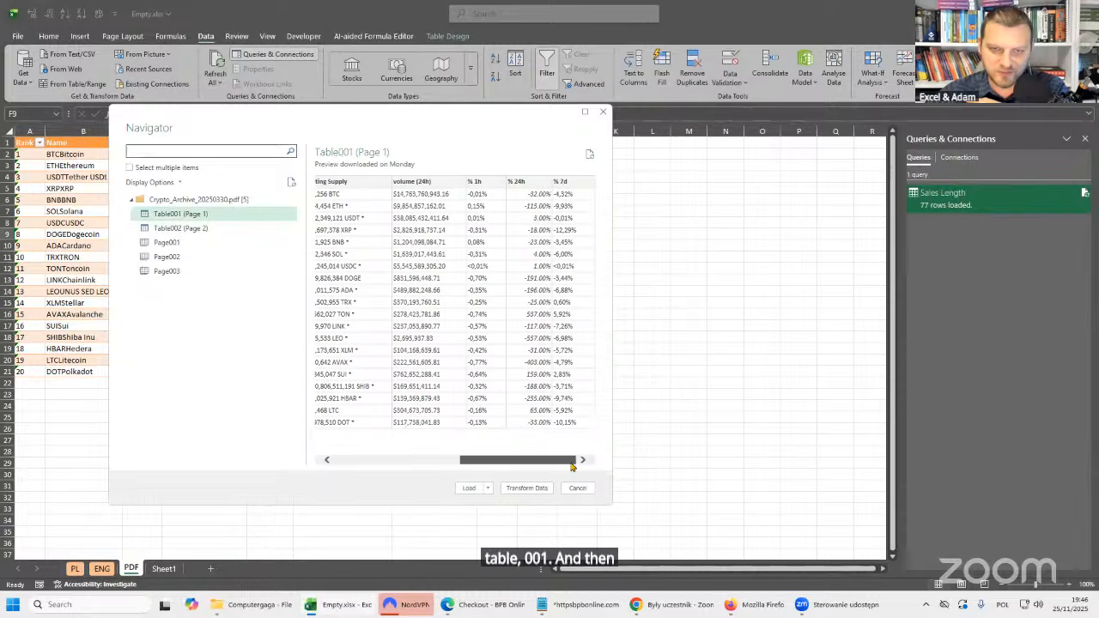
drag(468, 464, 343, 462)
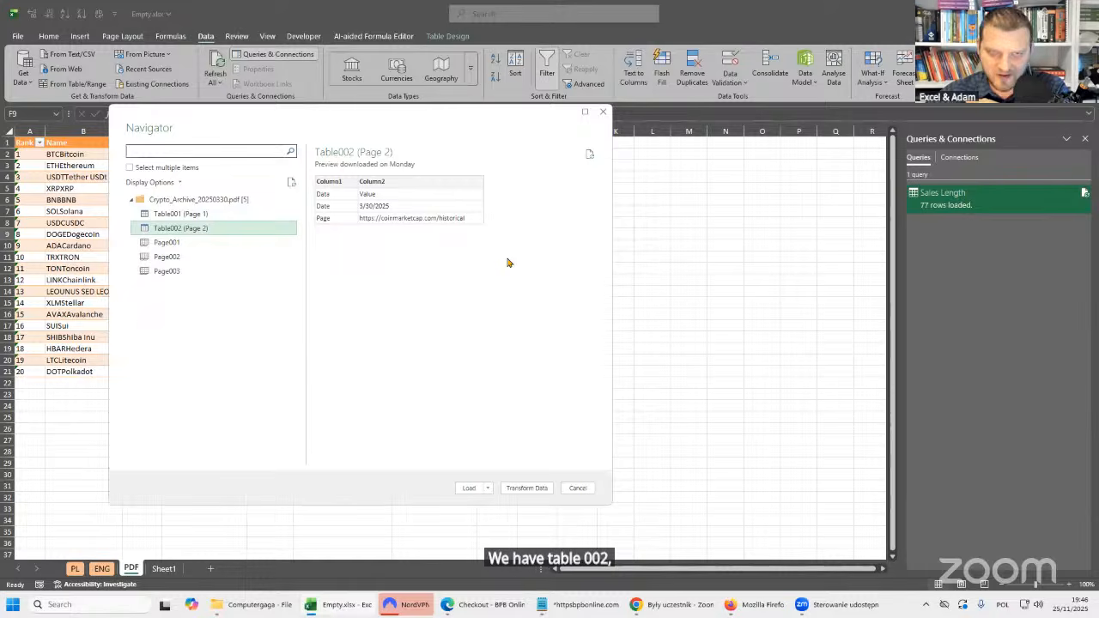
Compare the contents of Page001 with those of Table001 (Page 1).
click(197, 246)
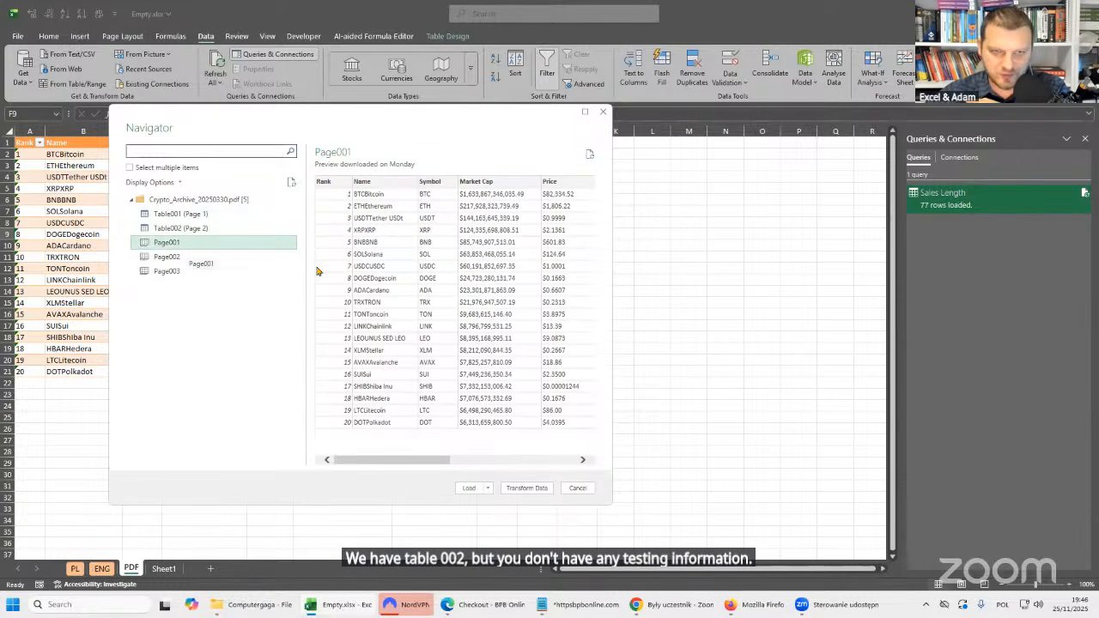
mouse_move(420, 463)
mouse_down()
mouse_move(560, 464)
mouse_move(403, 462)
mouse_up()
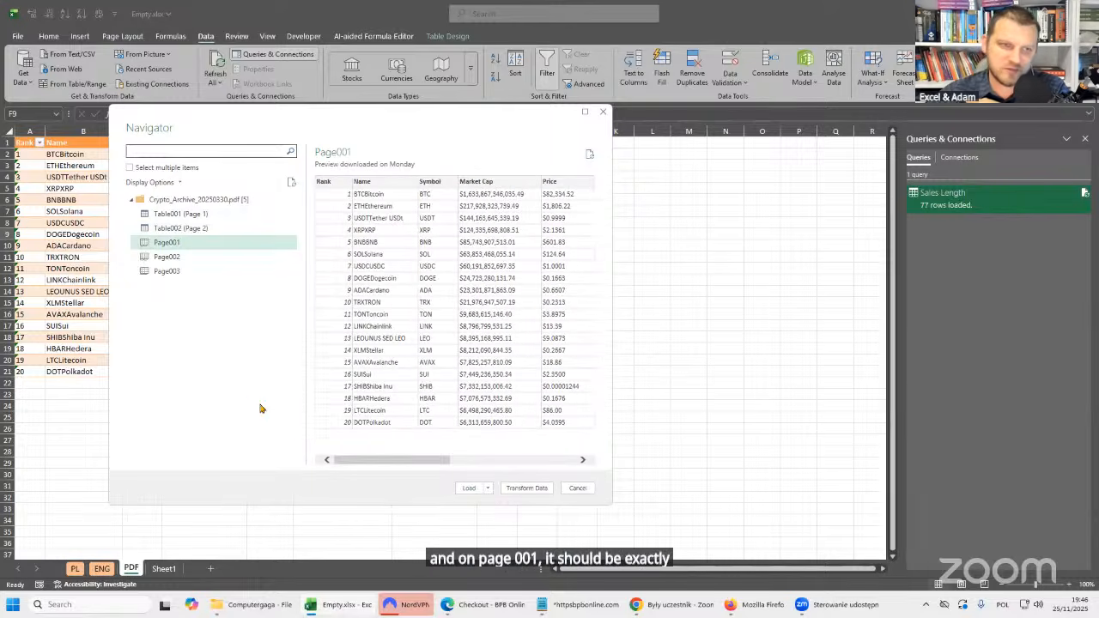
click(191, 214)
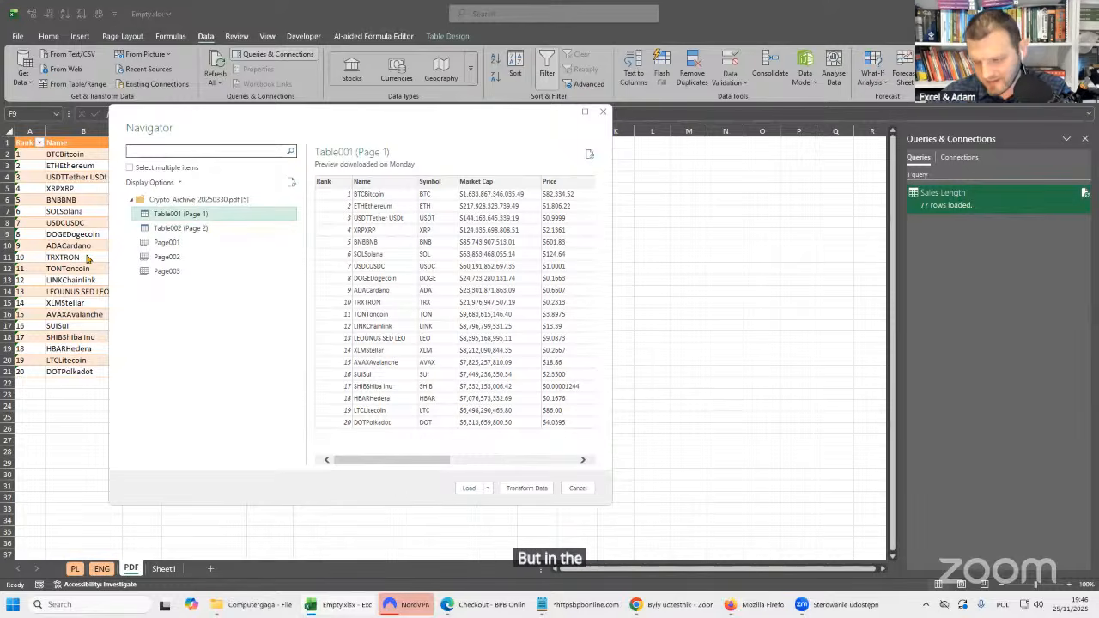
click(188, 245)
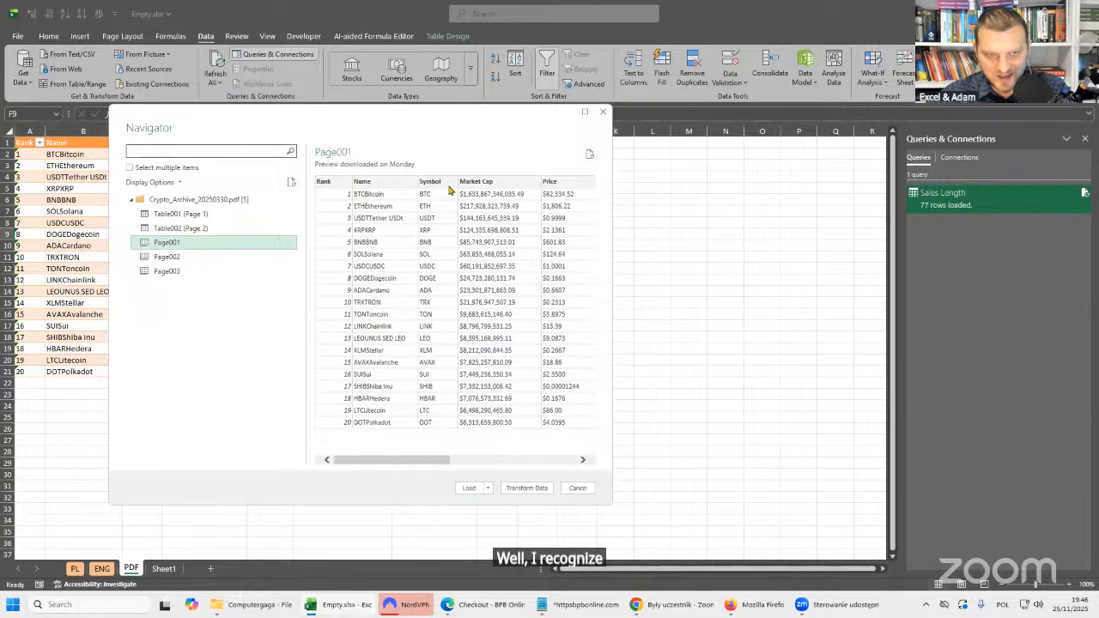
click(194, 217)
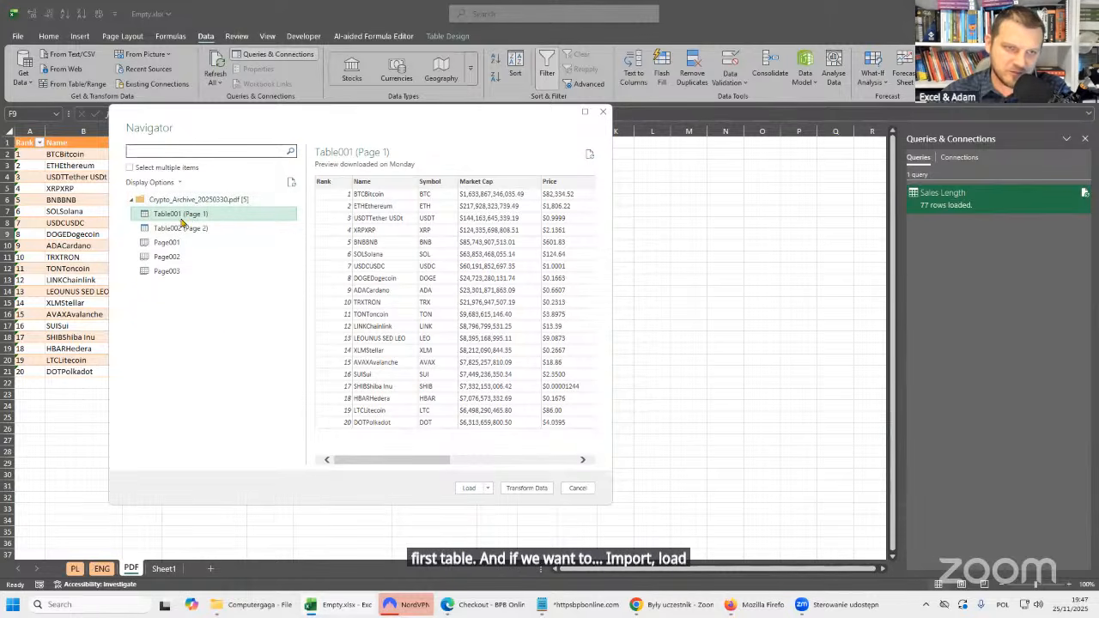
Look at the whole-PDF folder item, select only Table001 (Page 1) and open it for transformation in the Power Query Editor.
click(199, 203)
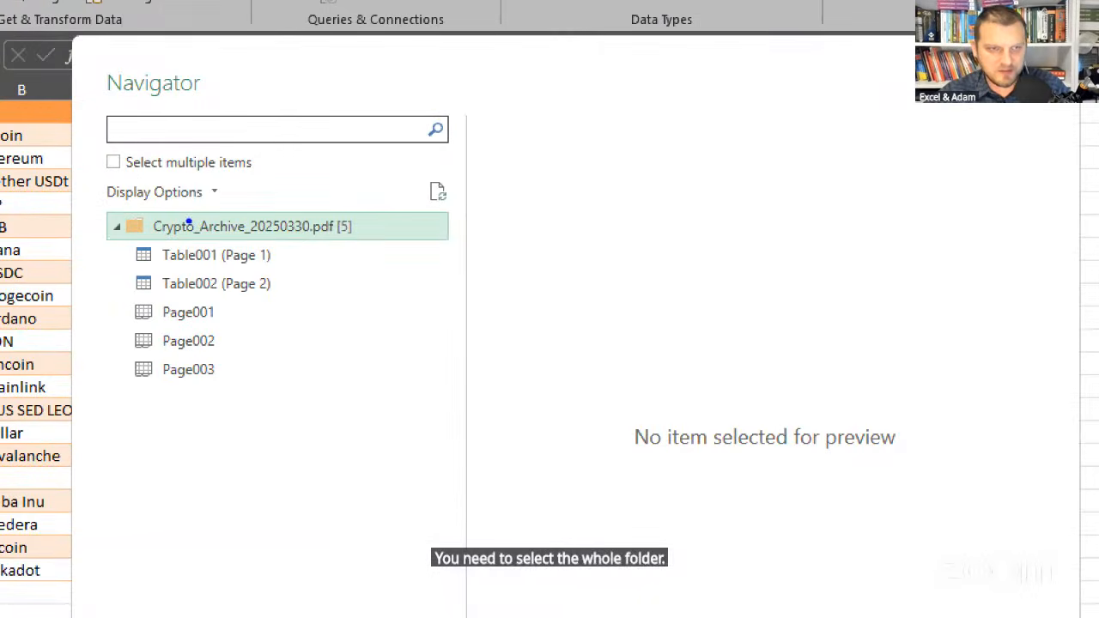
drag(352, 217, 409, 182)
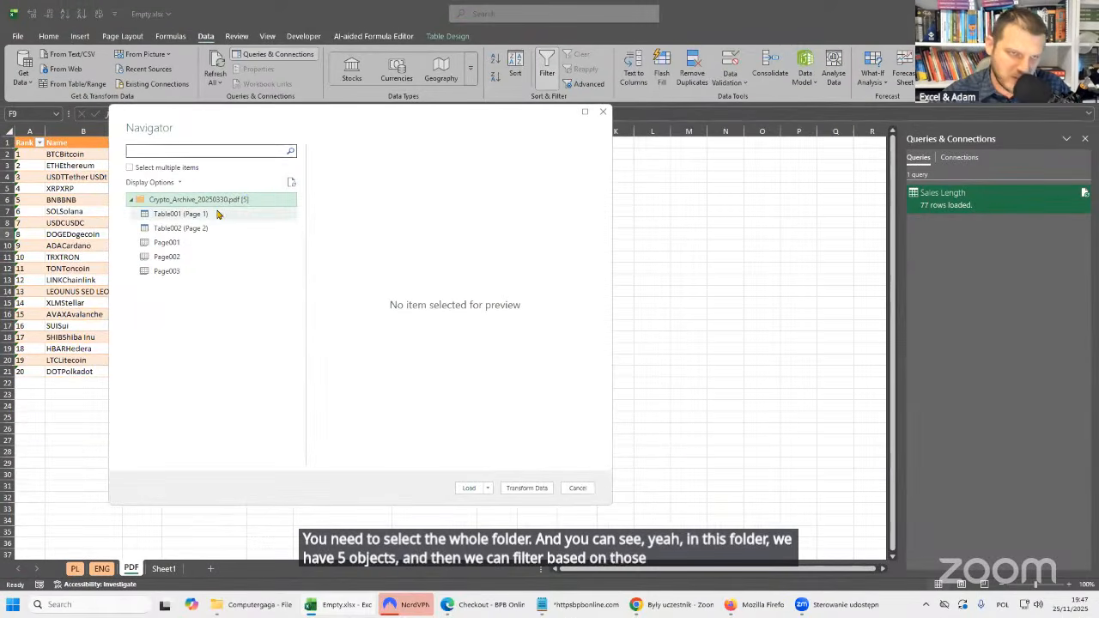
click(223, 215)
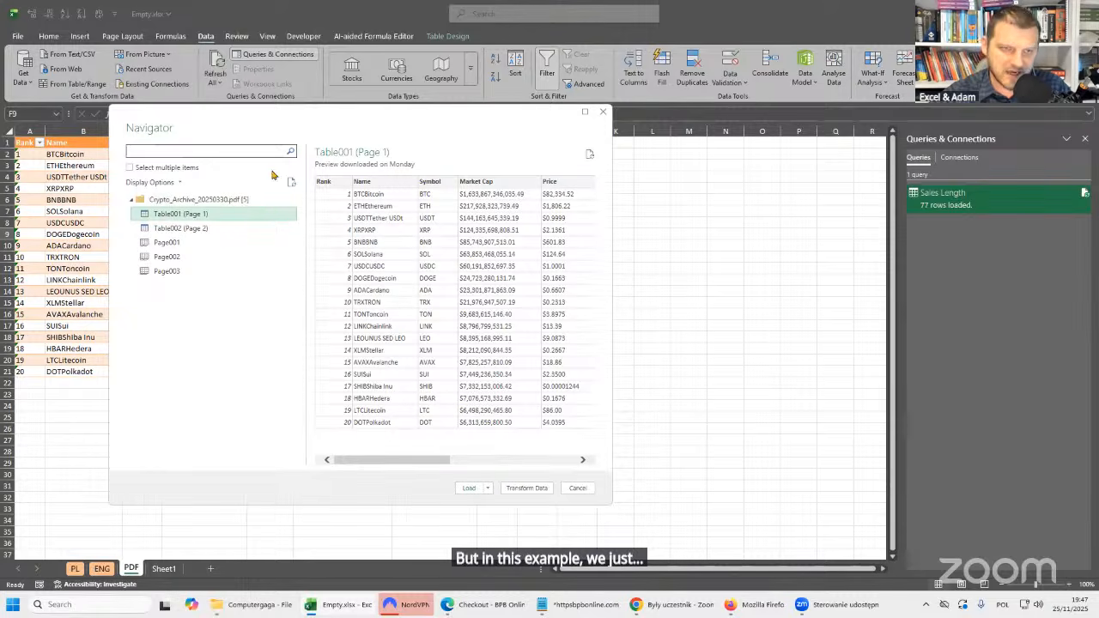
click(527, 488)
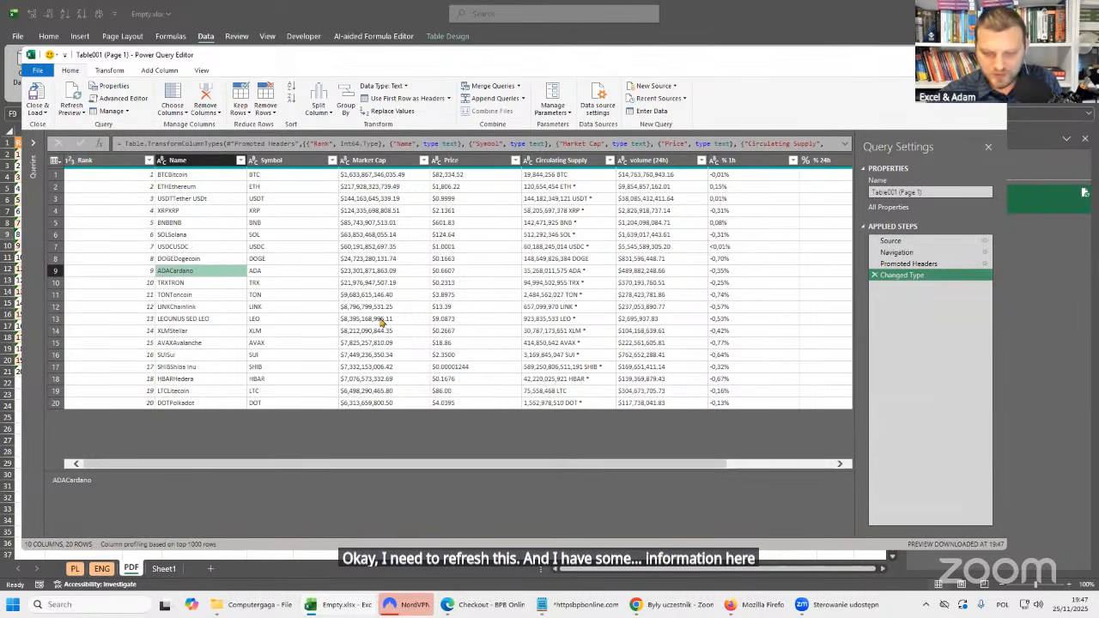
Enlarge the query preview and examine how the coin symbols are prefixed to the values of the Name column, compared with the Symbol column.
key(ctrl+plus)
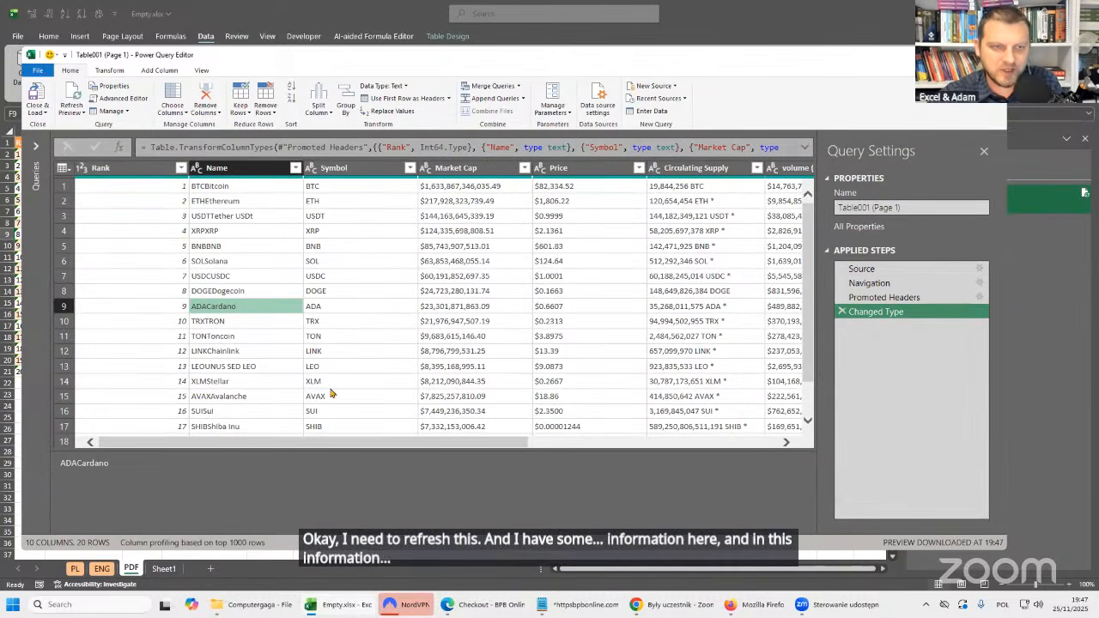
click(250, 172)
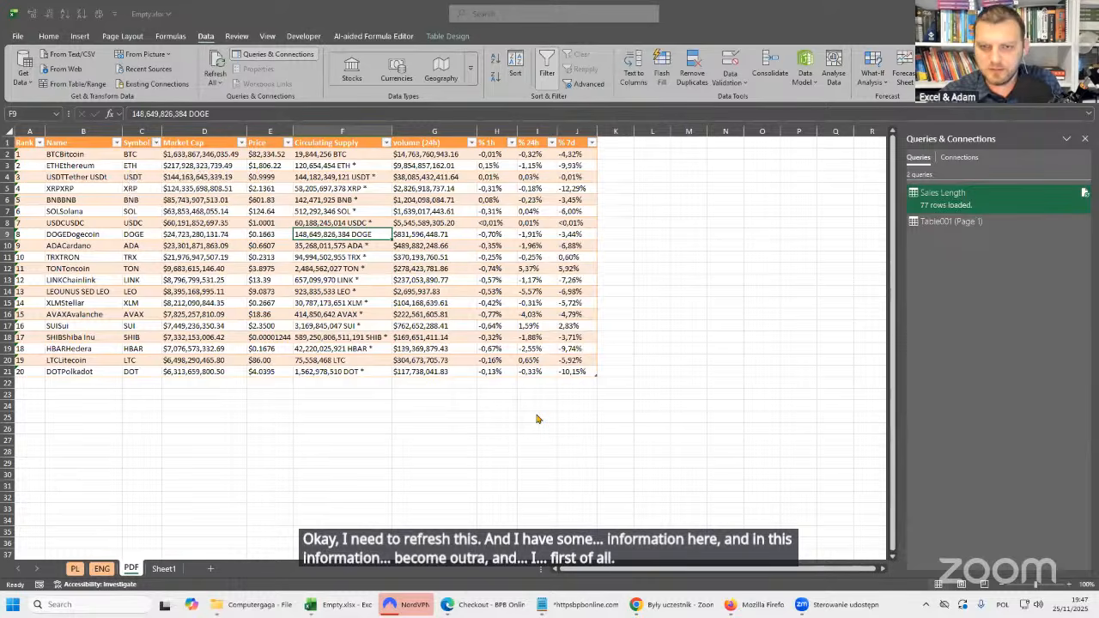
click(340, 261)
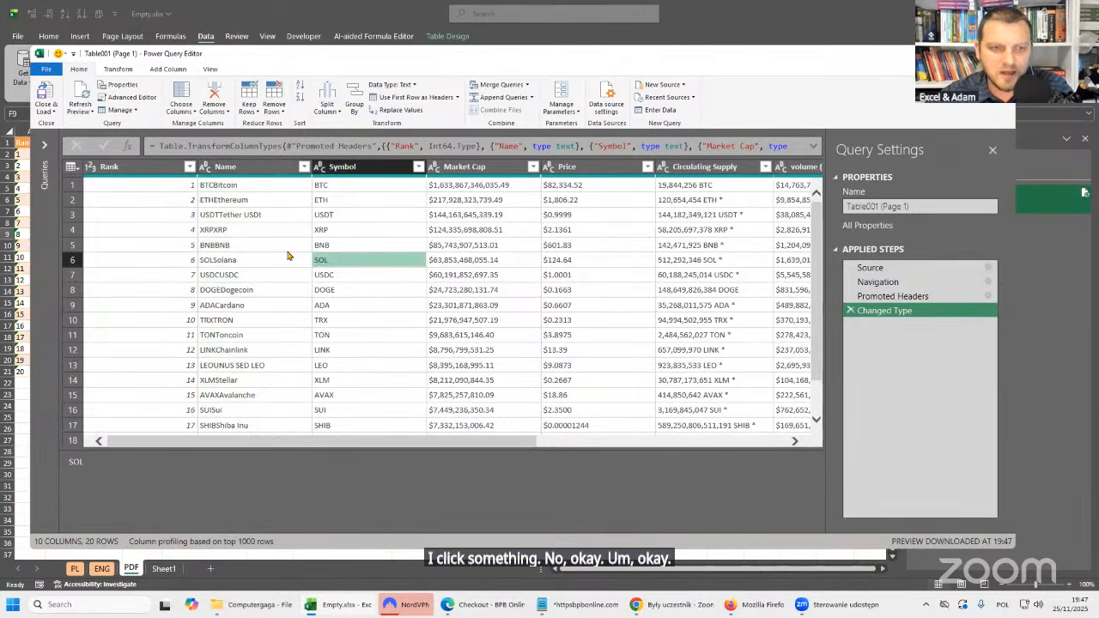
click(272, 262)
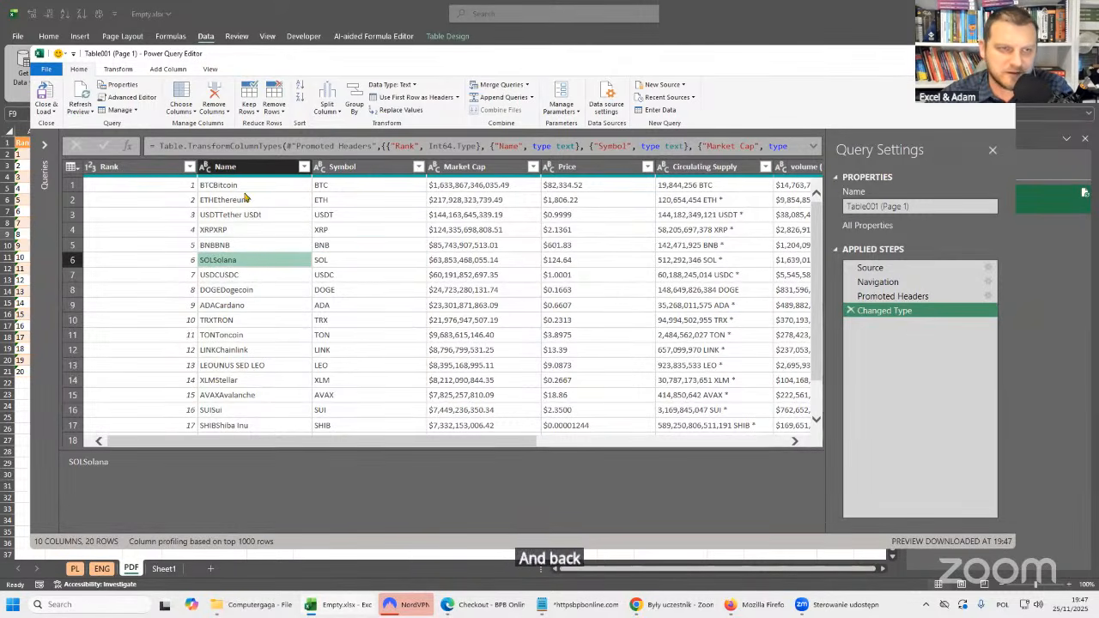
click(248, 167)
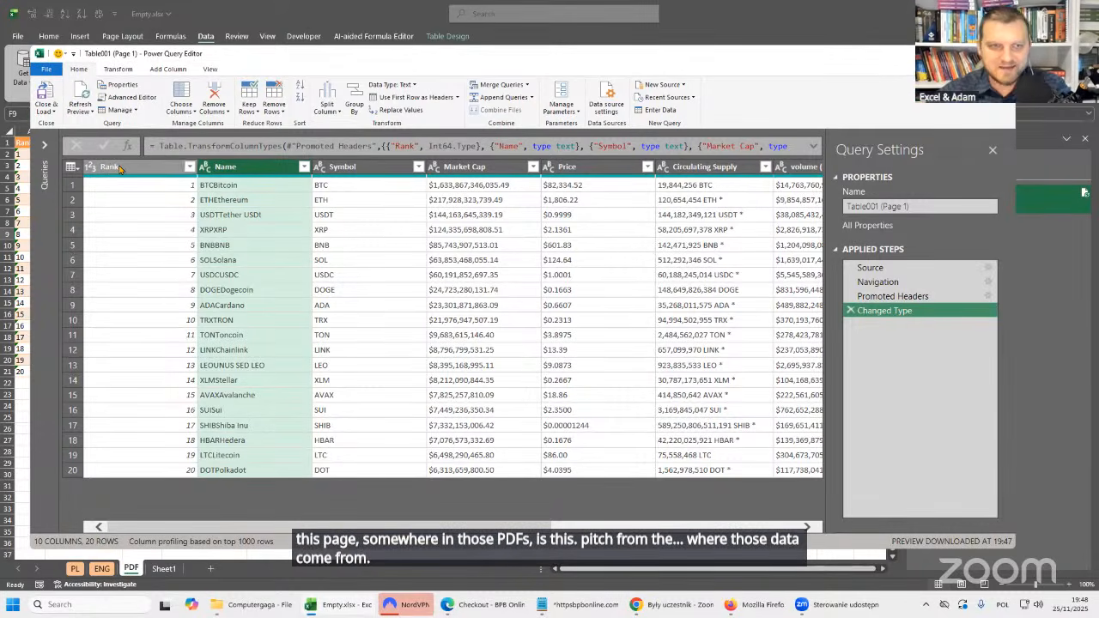
click(376, 167)
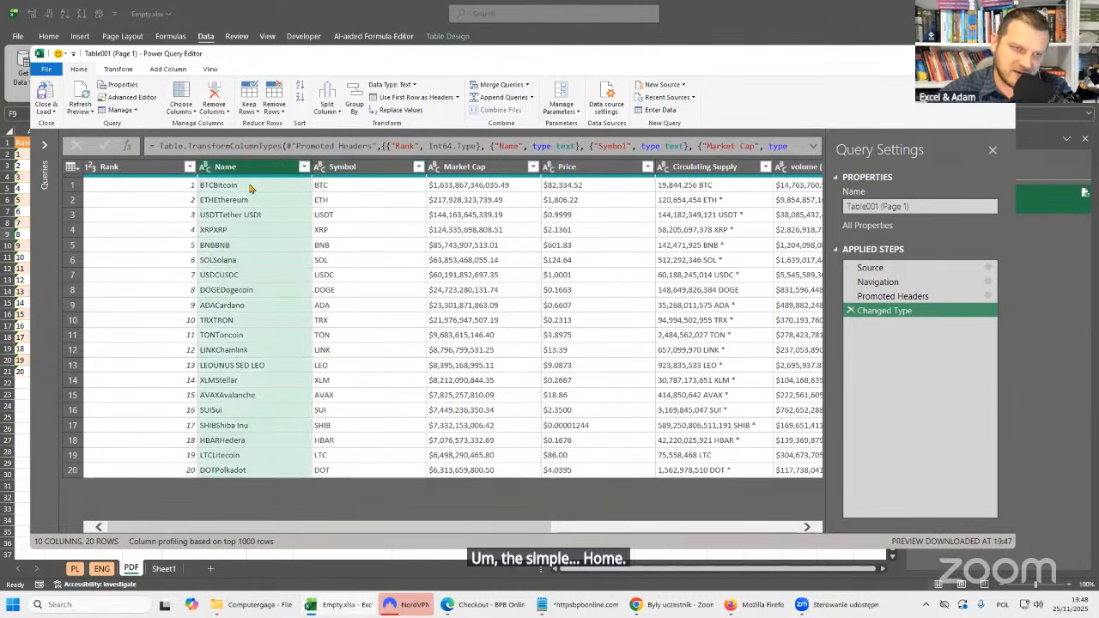
click(275, 168)
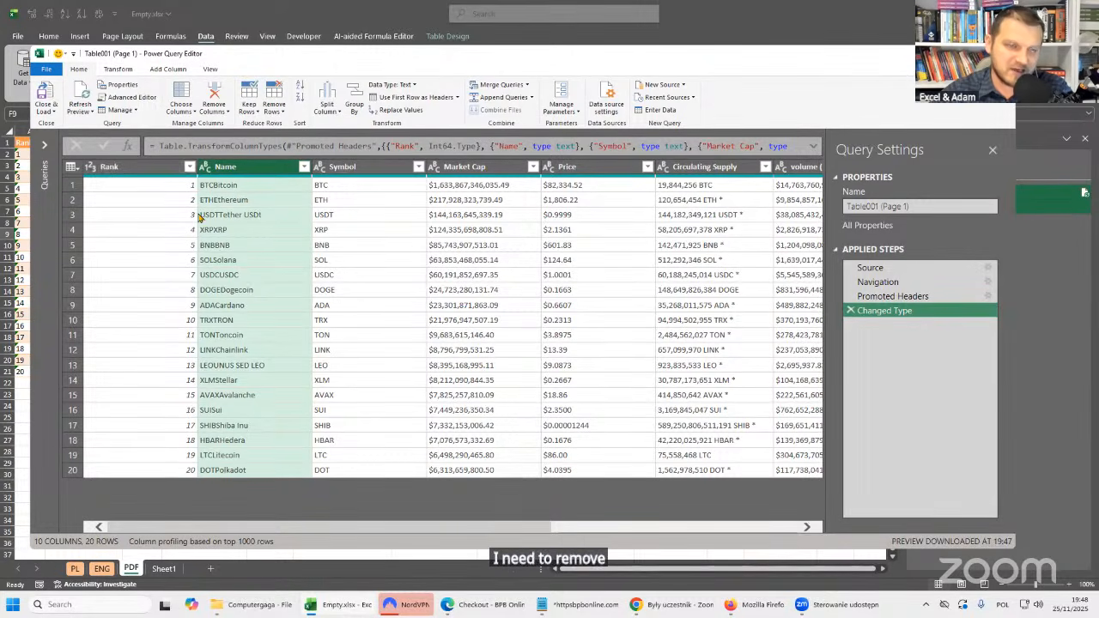
click(351, 189)
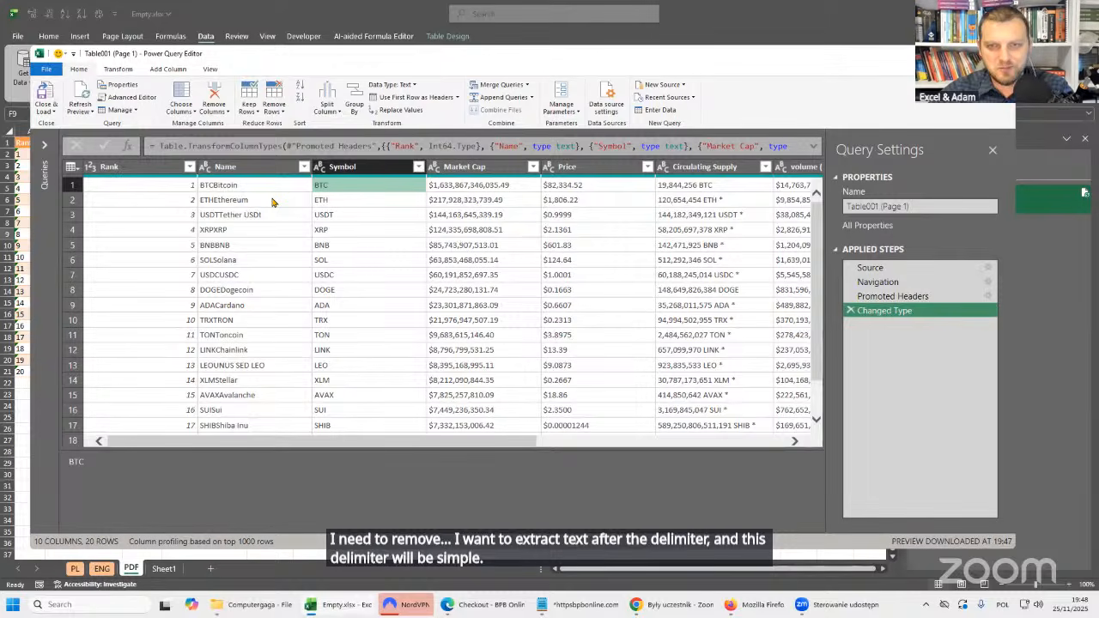
Examine the data types assigned to the % 1h, % 24h, % 7d, Market Cap, Price and Circulating Supply columns.
drag(465, 441, 764, 444)
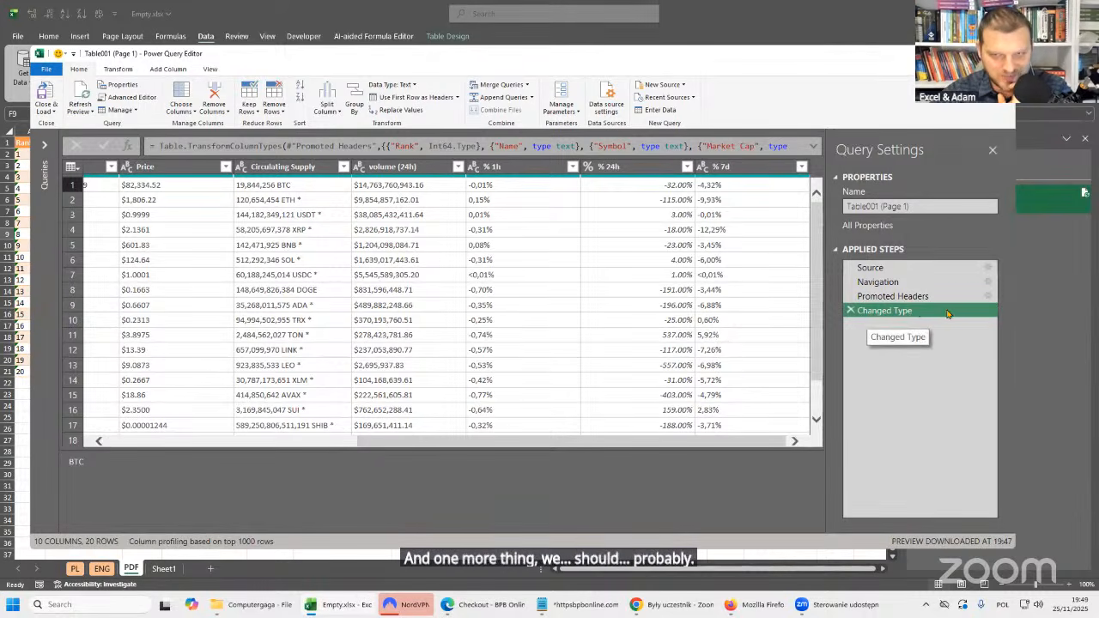
click(518, 173)
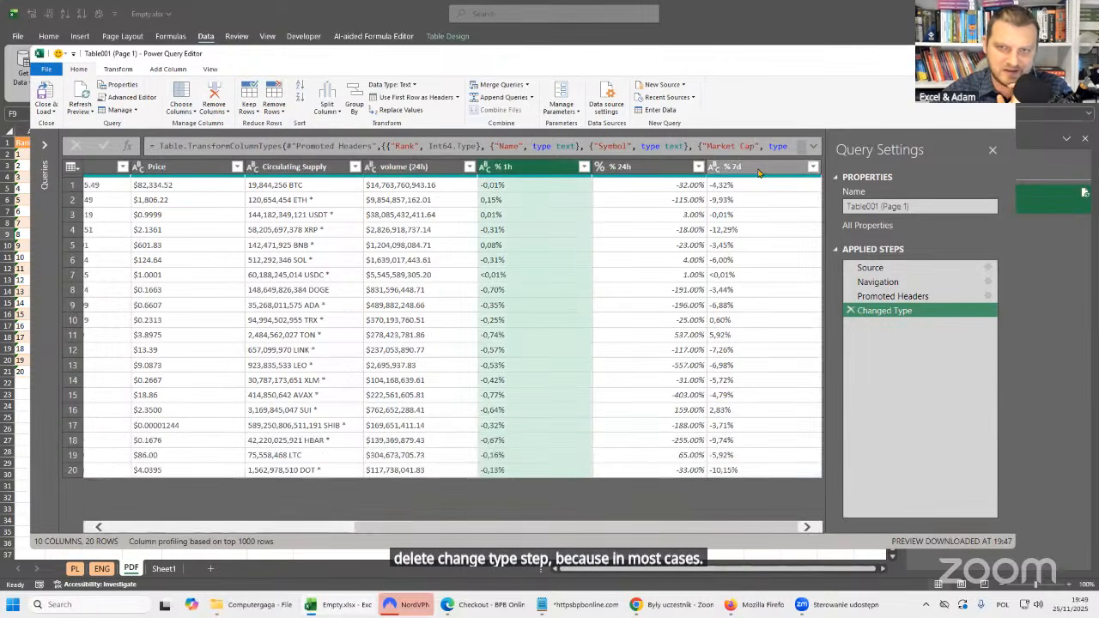
click(758, 173)
drag(603, 529, 340, 527)
click(484, 169)
click(575, 169)
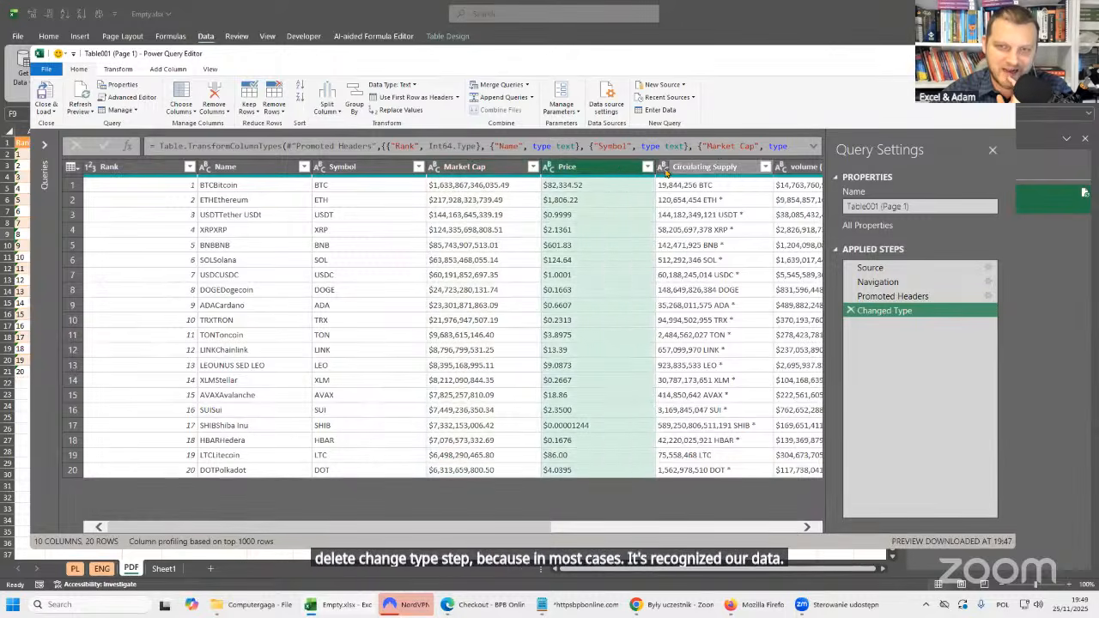
click(706, 168)
drag(506, 530, 752, 530)
click(649, 171)
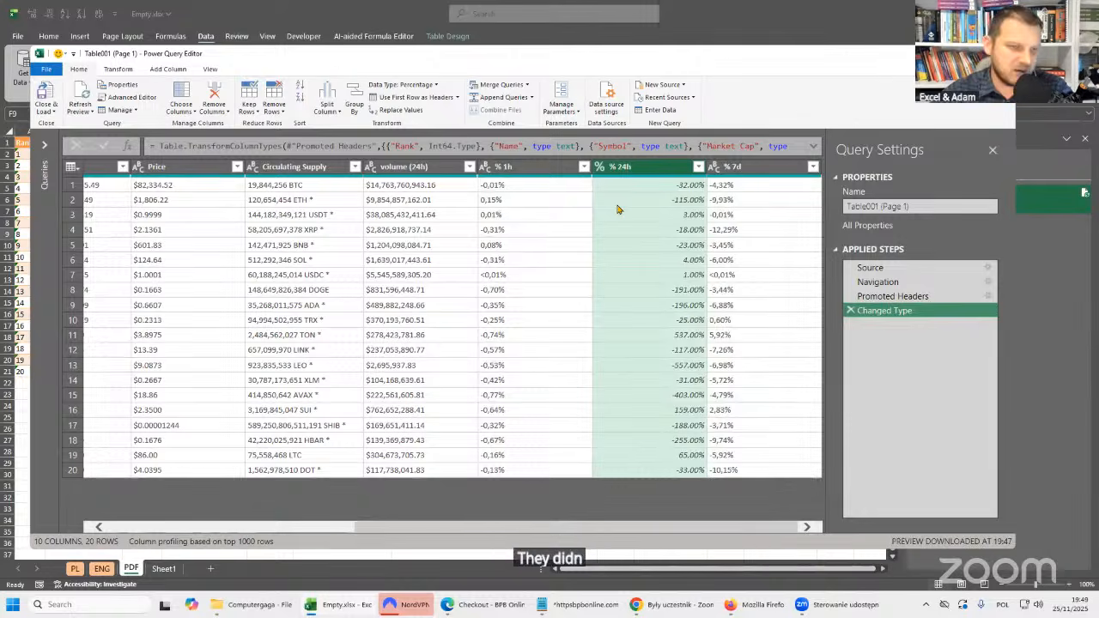
Check the original percentage values at the Promoted Headers step and delete the Changed Type step from the query.
click(910, 297)
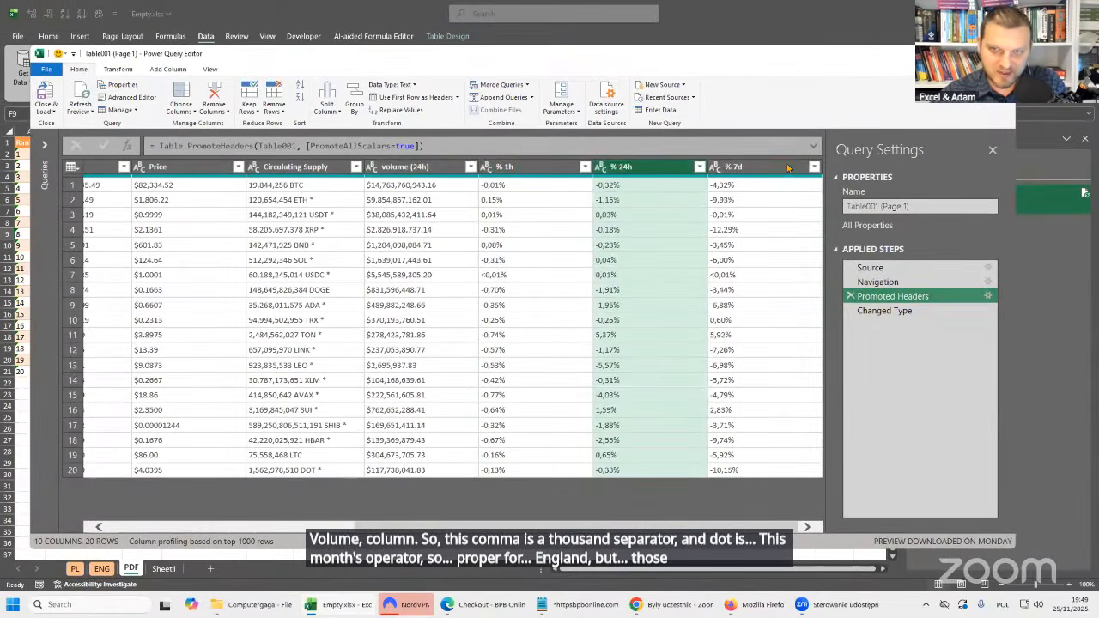
click(788, 168)
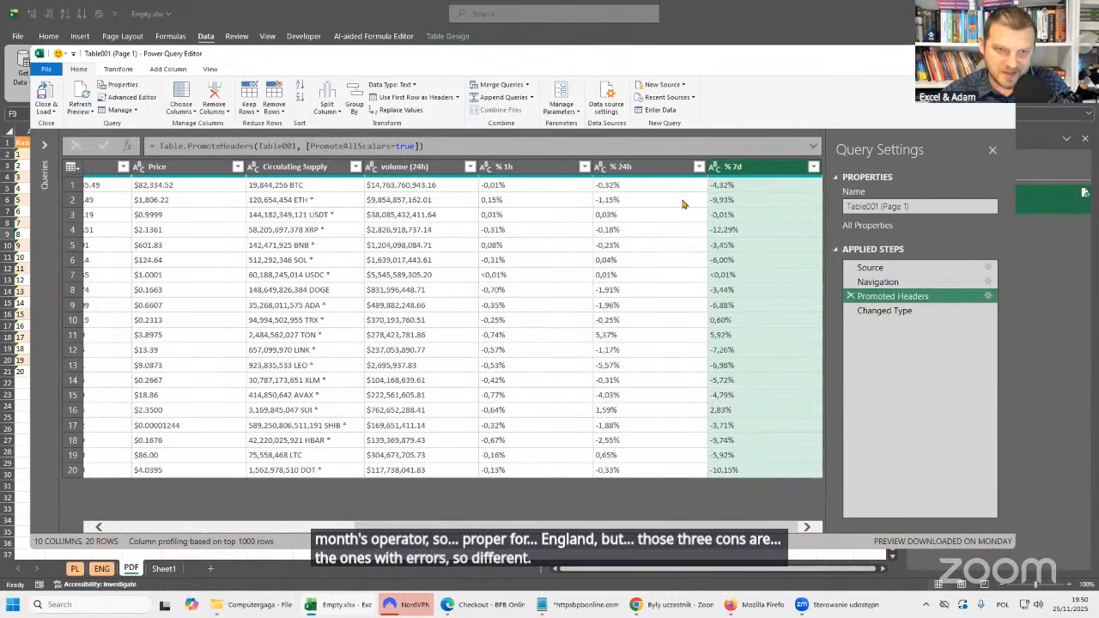
click(643, 190)
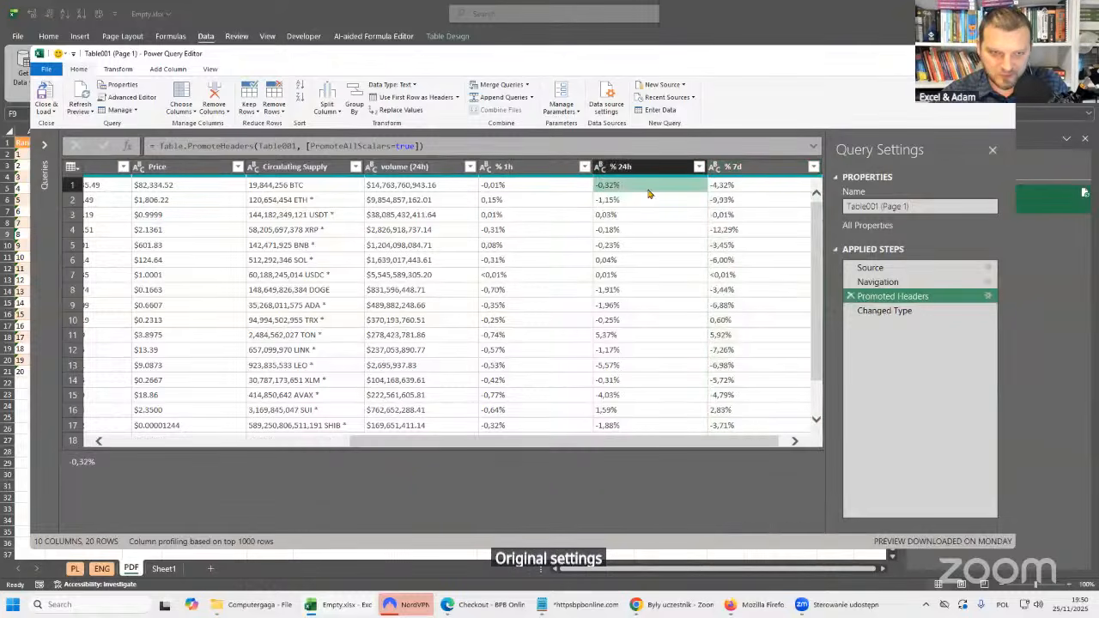
click(848, 311)
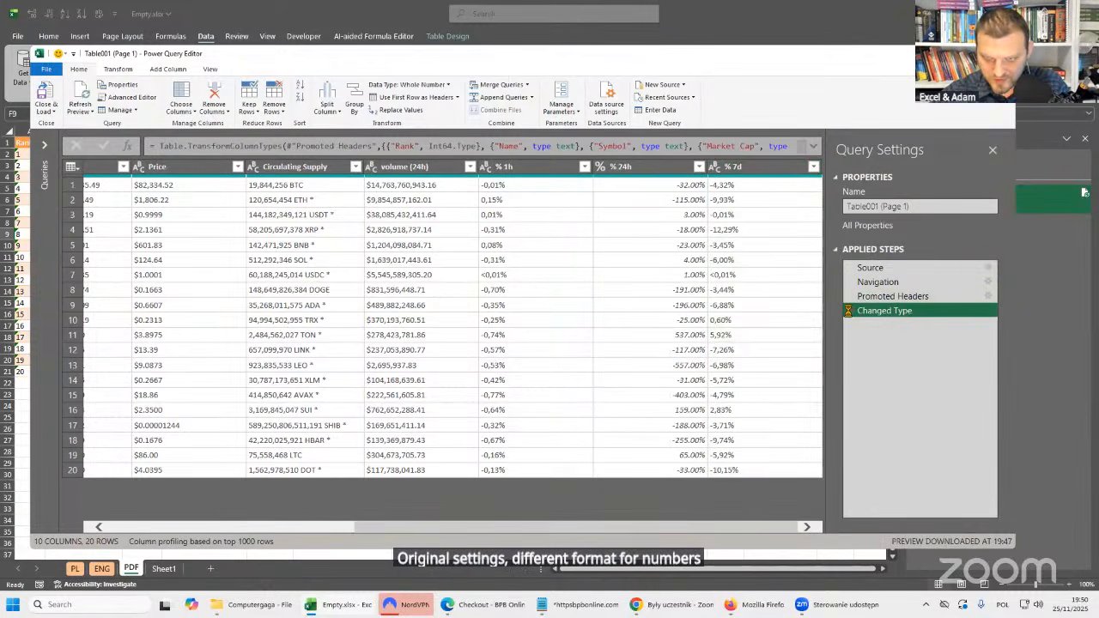
click(850, 311)
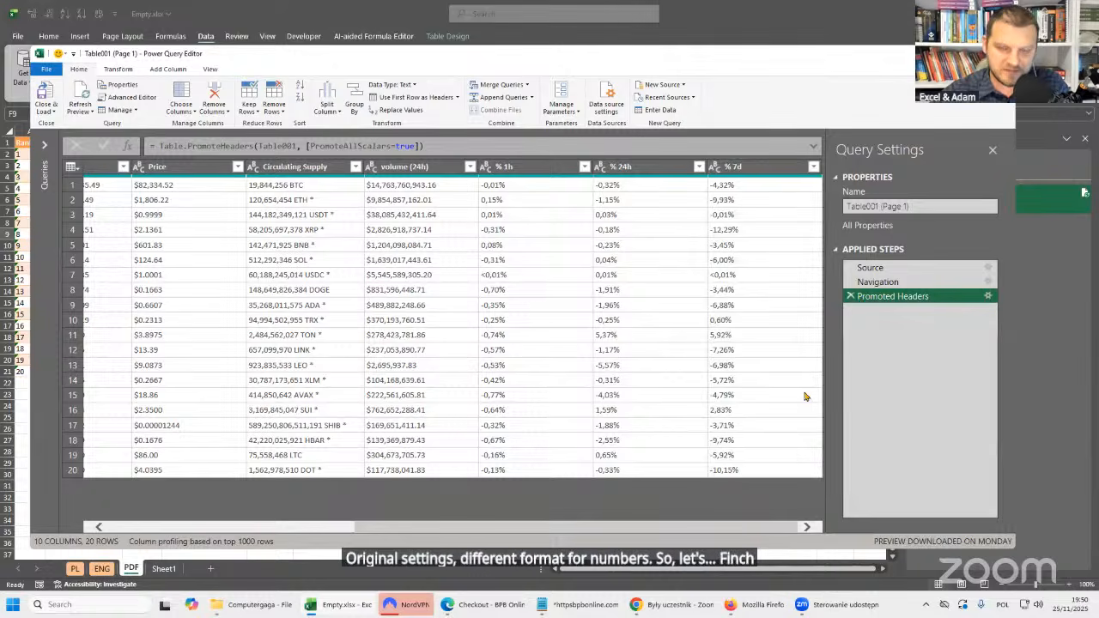
Remove all columns from Market Cap through % 7d from the query, leaving Rank, Name and Symbol.
drag(564, 530, 303, 516)
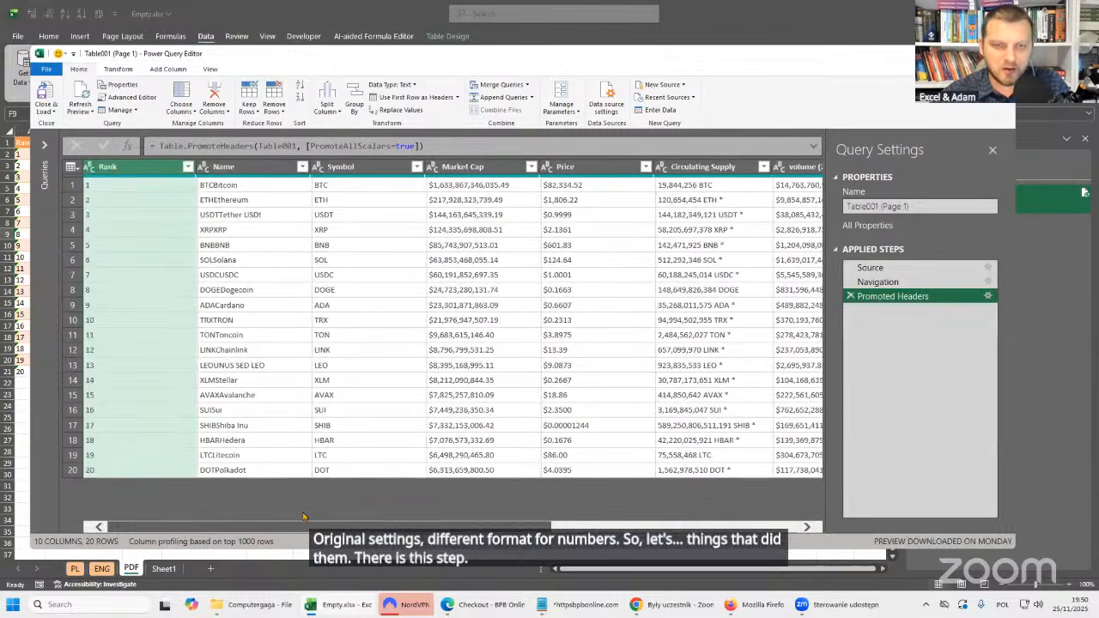
click(487, 172)
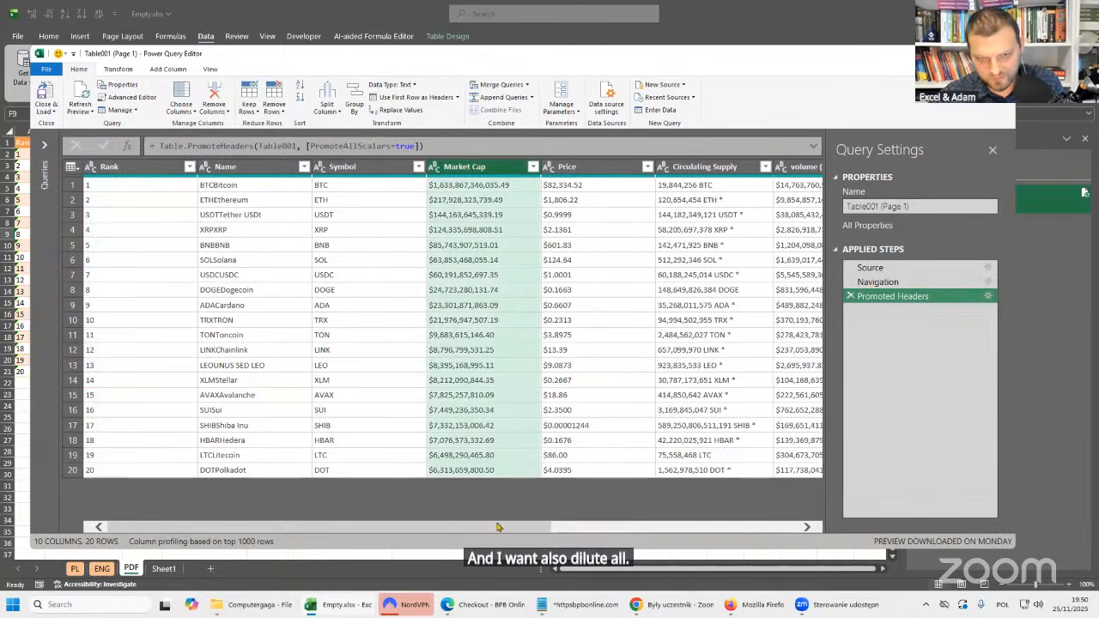
drag(498, 527, 795, 529)
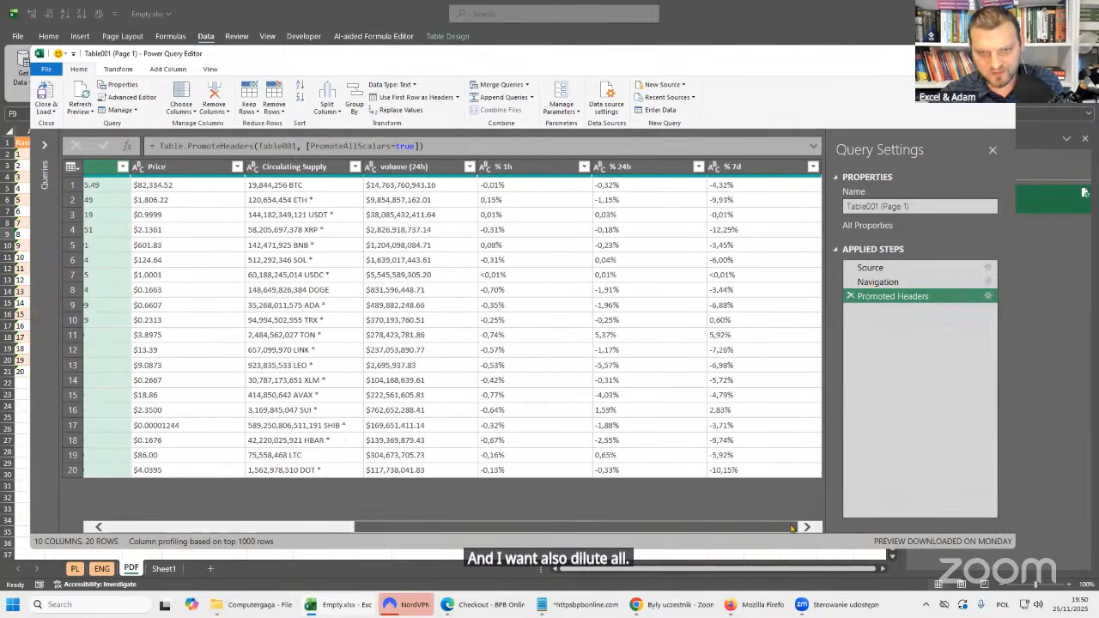
shift+click(770, 171)
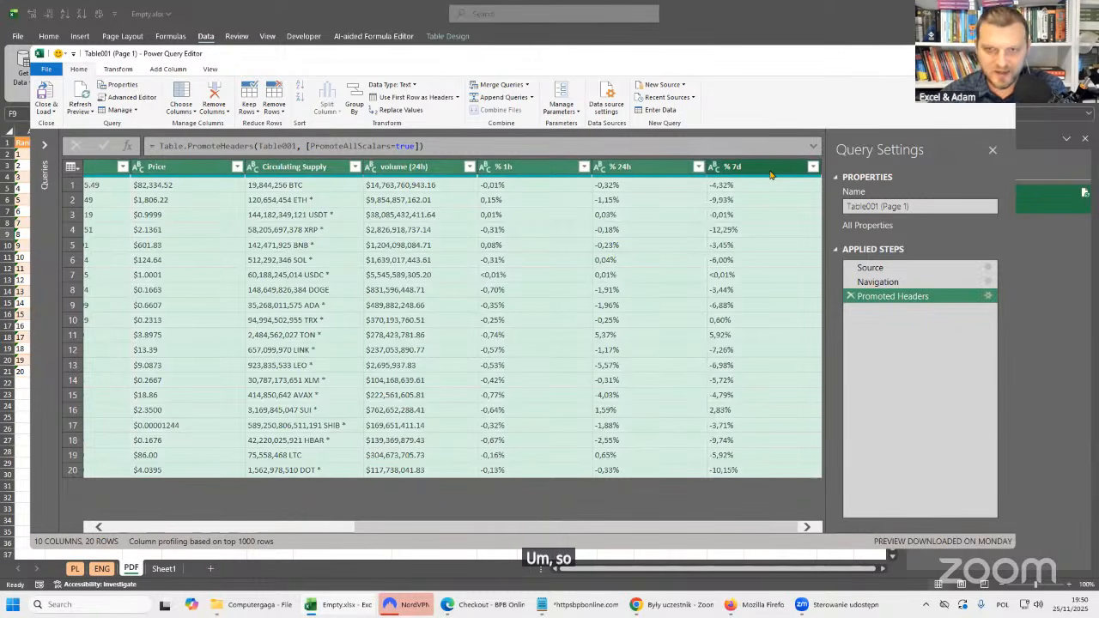
scroll(601, 534, left, 5)
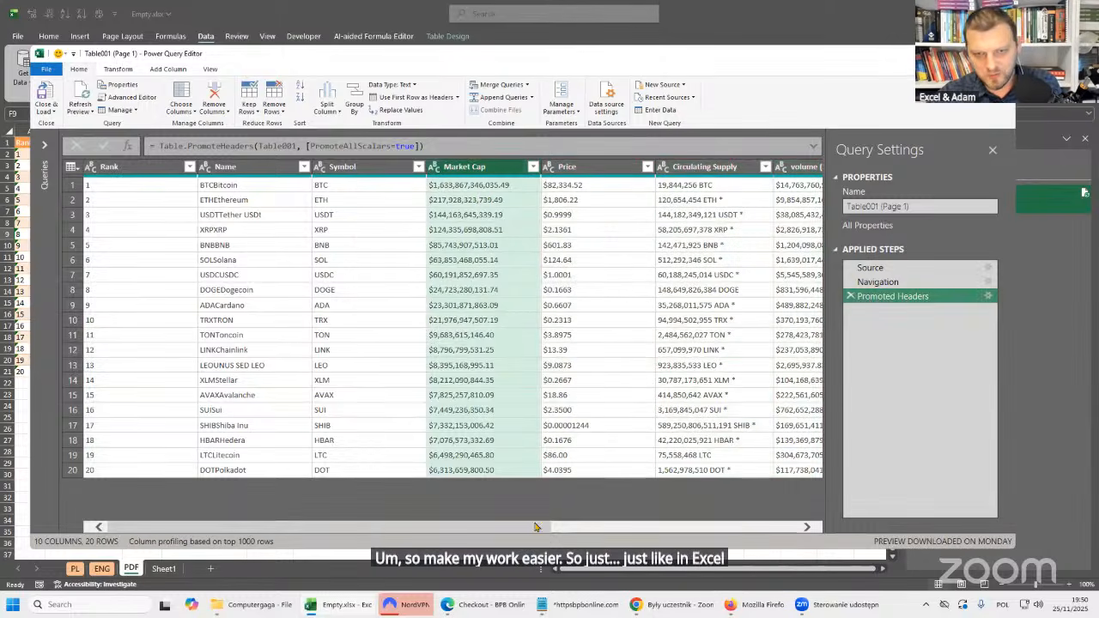
scroll(534, 527, right, 5)
shift+click(771, 194)
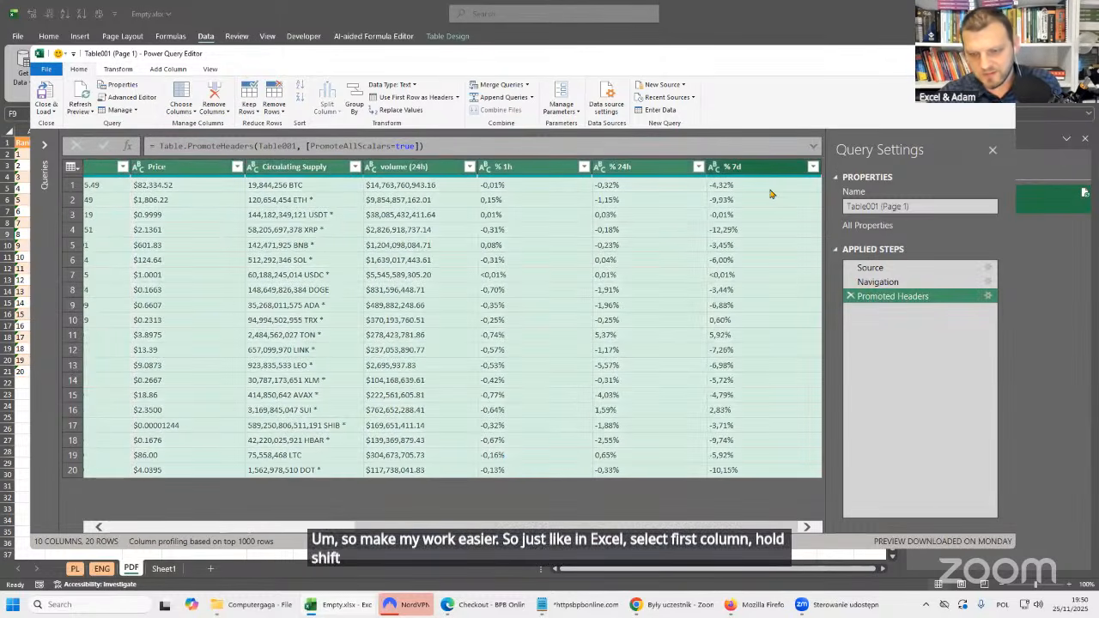
key(Delete)
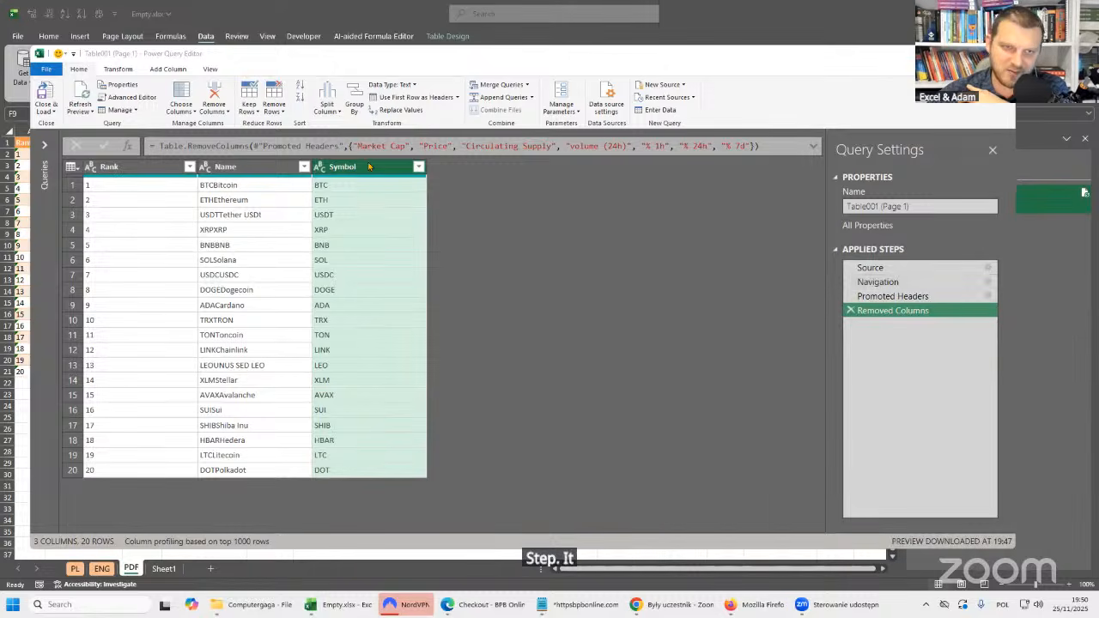
Add a column that extracts the text after the delimiter BTC from the Name column.
click(271, 167)
click(381, 171)
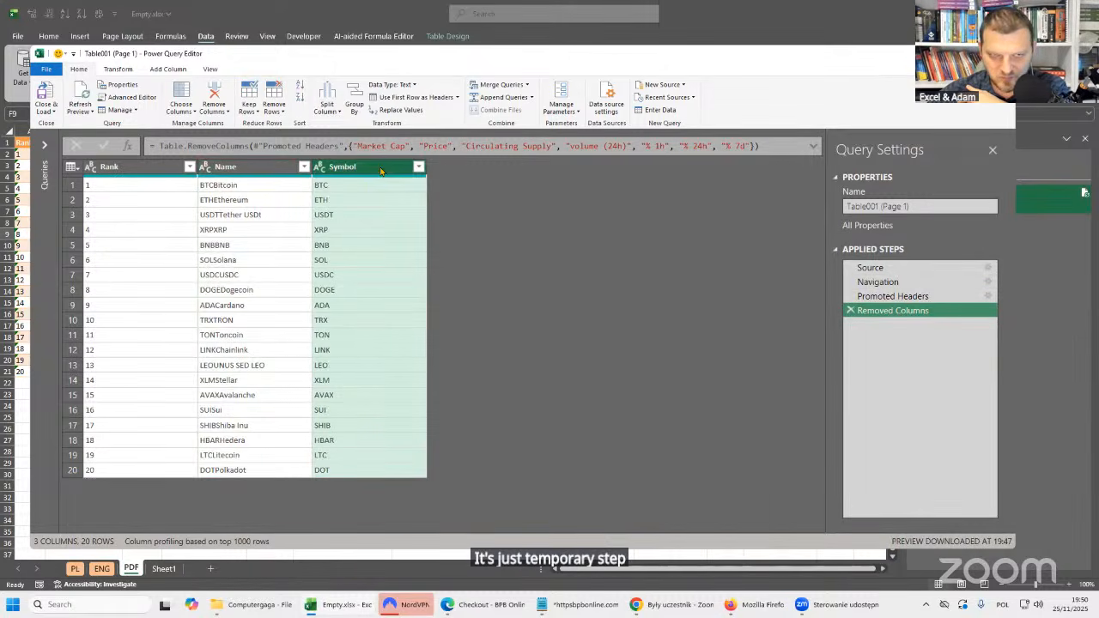
click(266, 168)
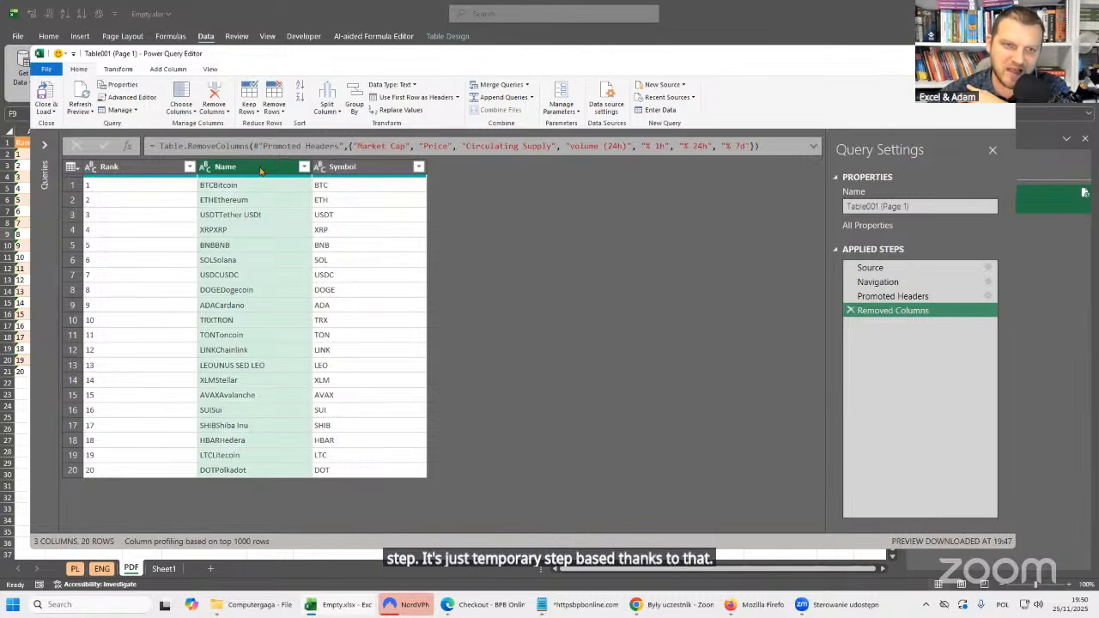
click(383, 169)
click(256, 166)
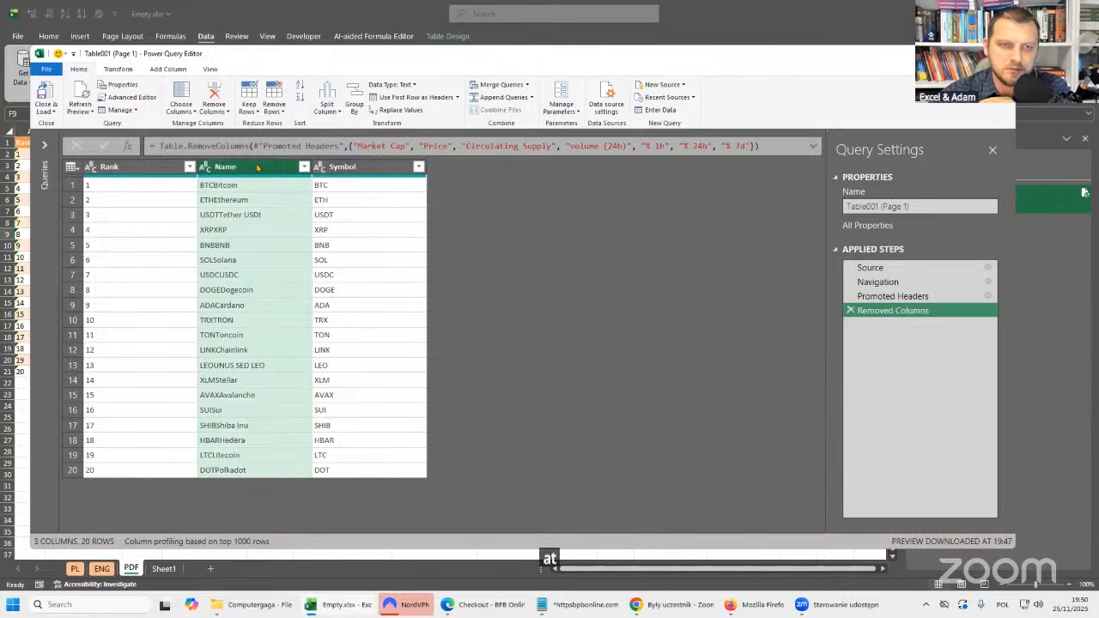
click(170, 70)
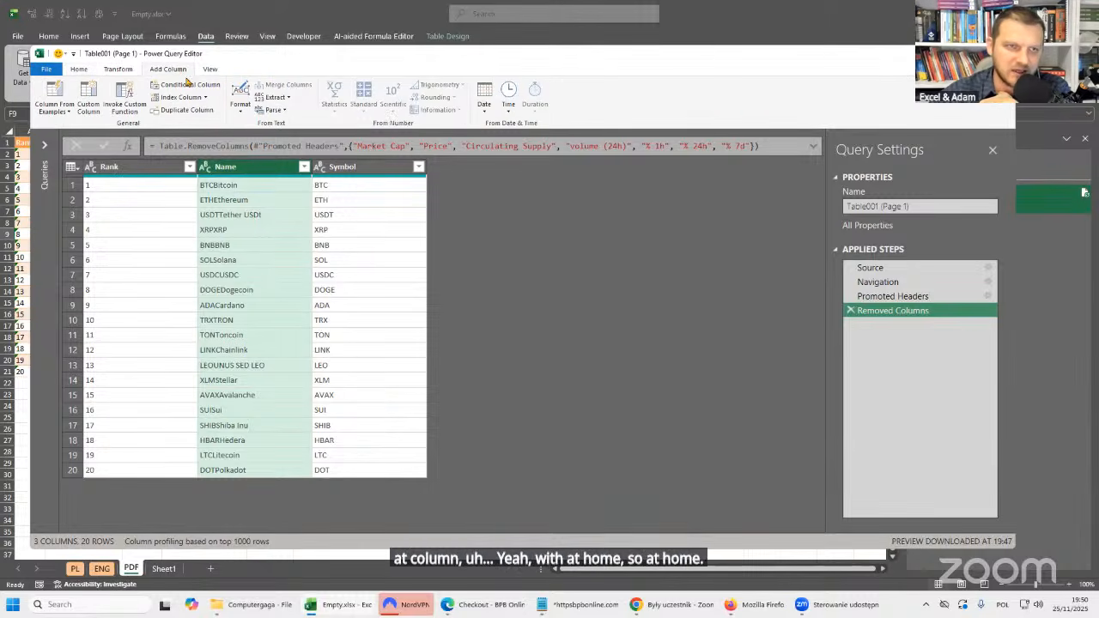
click(289, 98)
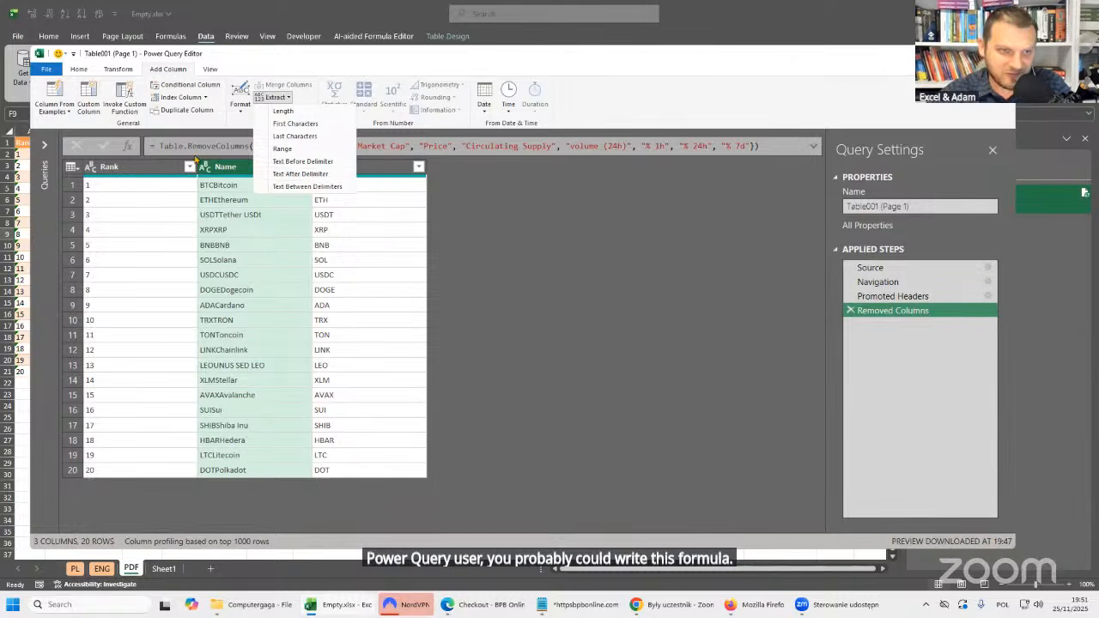
click(300, 173)
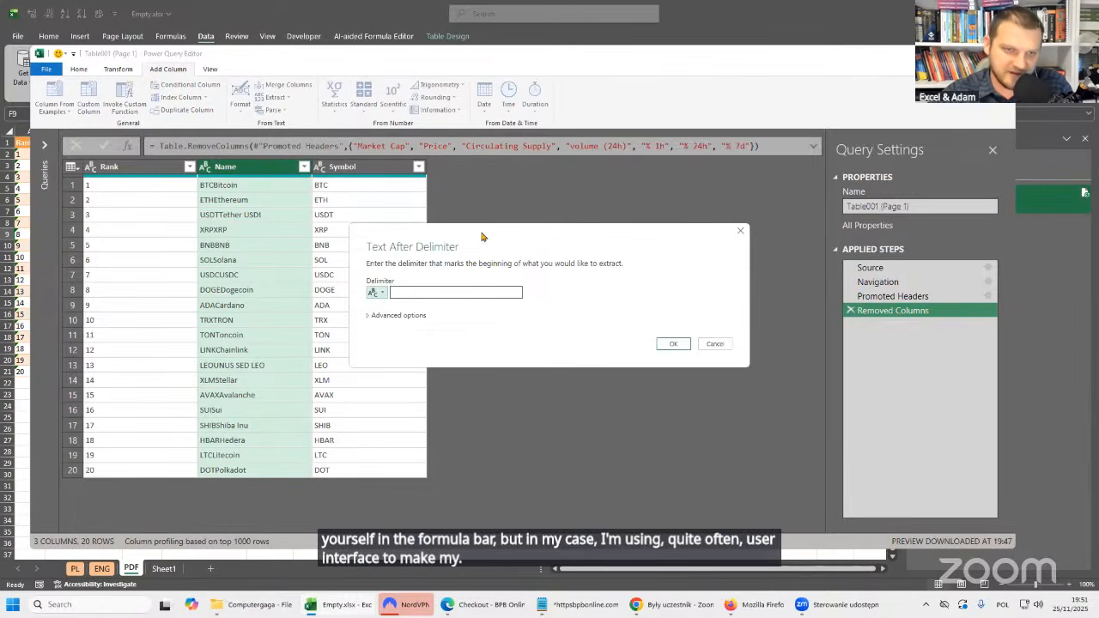
drag(485, 238, 100, 232)
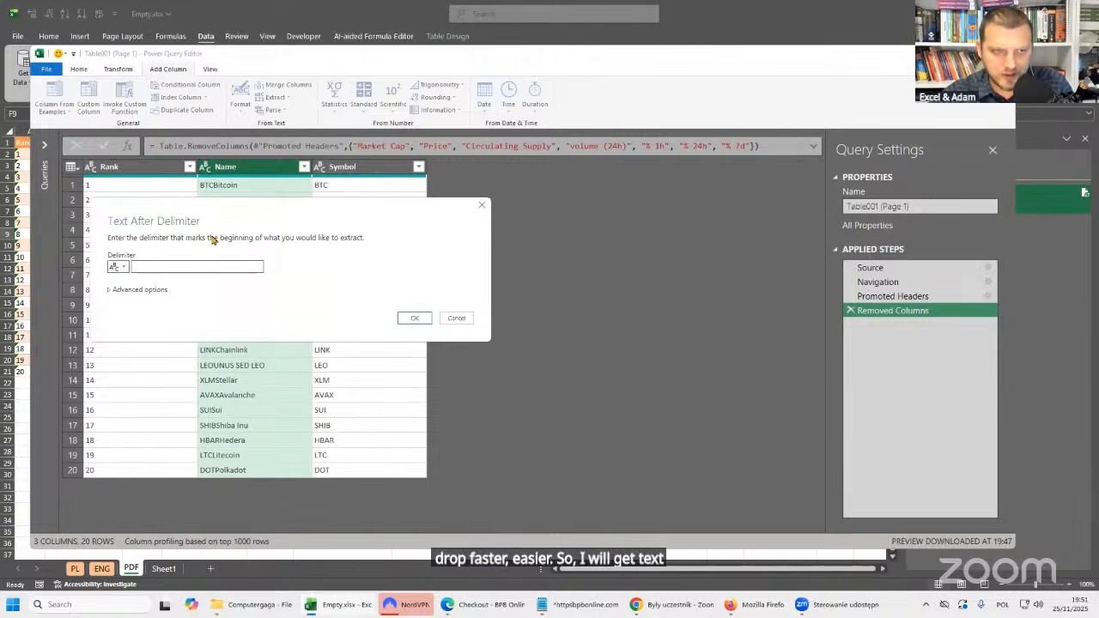
click(124, 267)
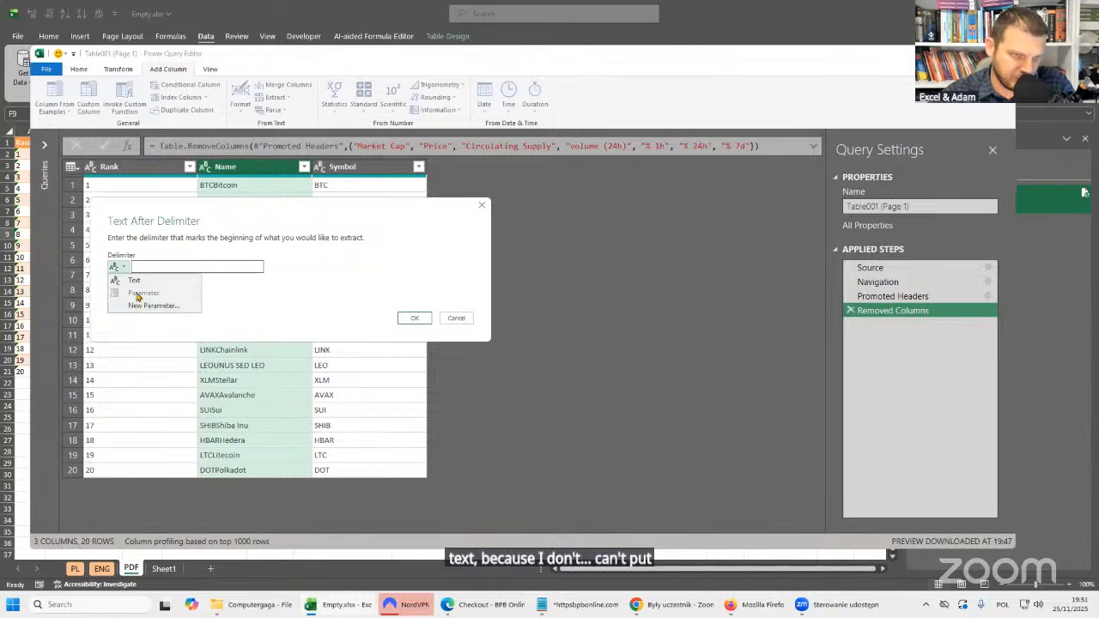
click(153, 267)
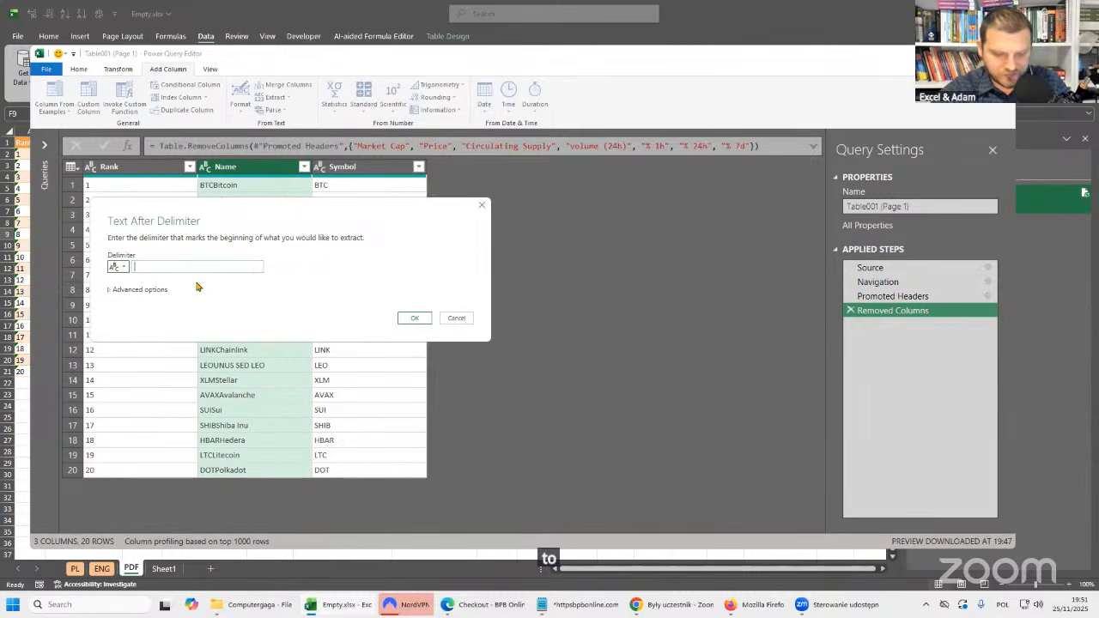
text(BTC)
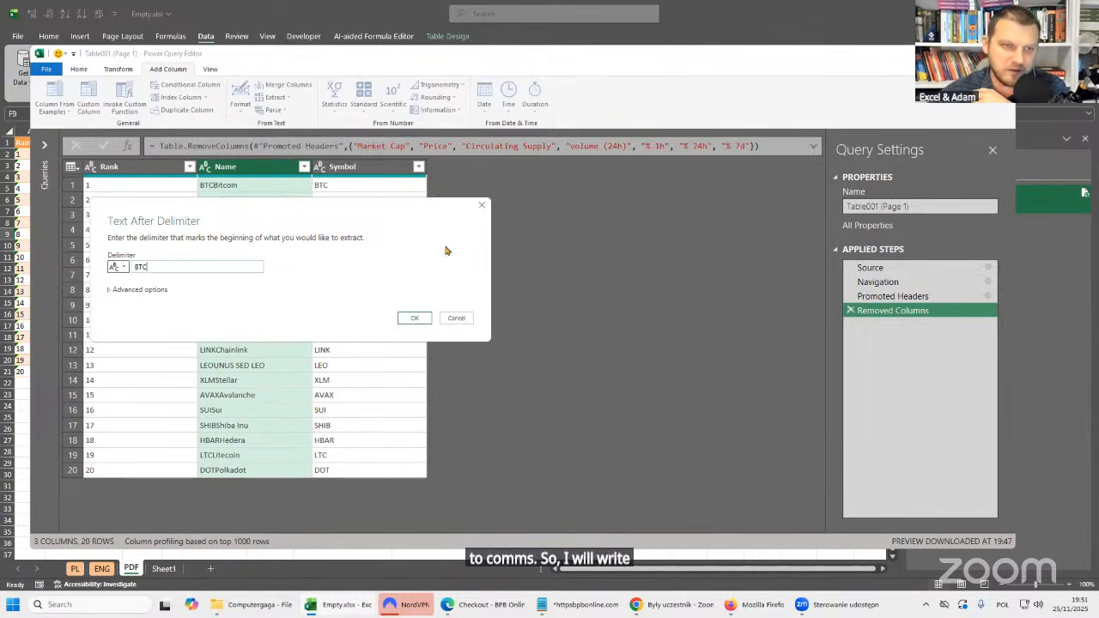
click(415, 319)
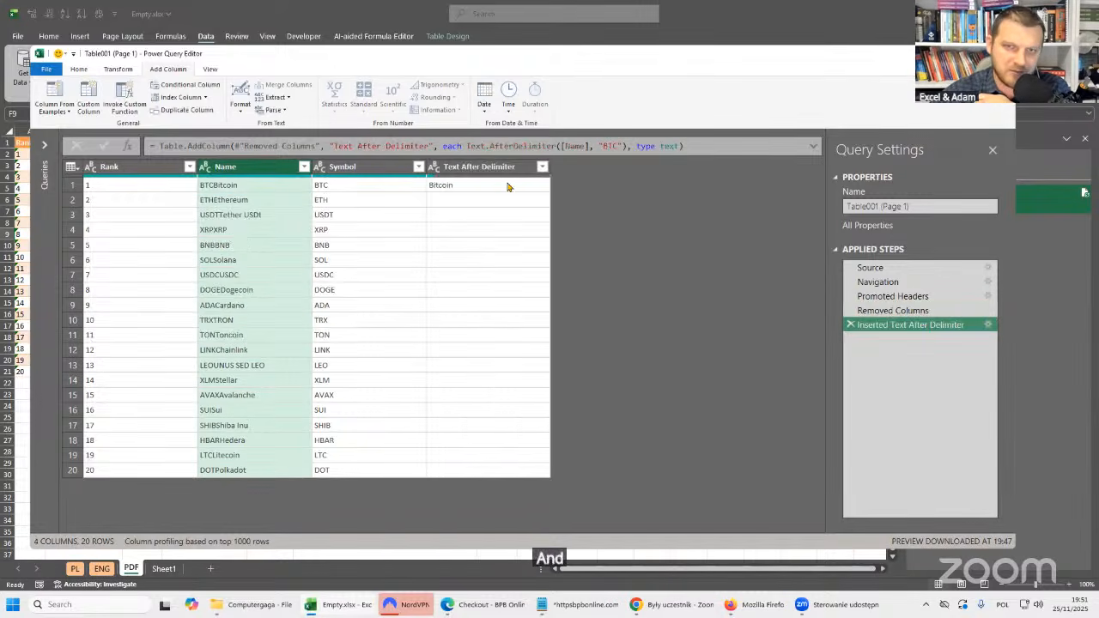
Compare the extracted text with the Name and Symbol columns and examine the "BTC" delimiter argument in the step's formula.
click(352, 187)
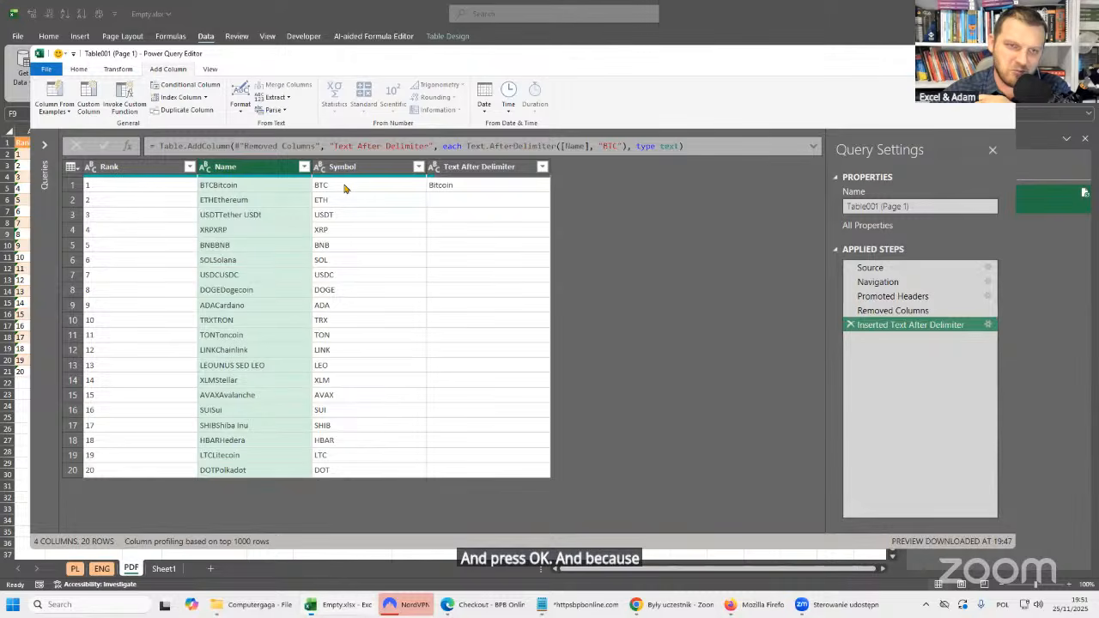
click(258, 188)
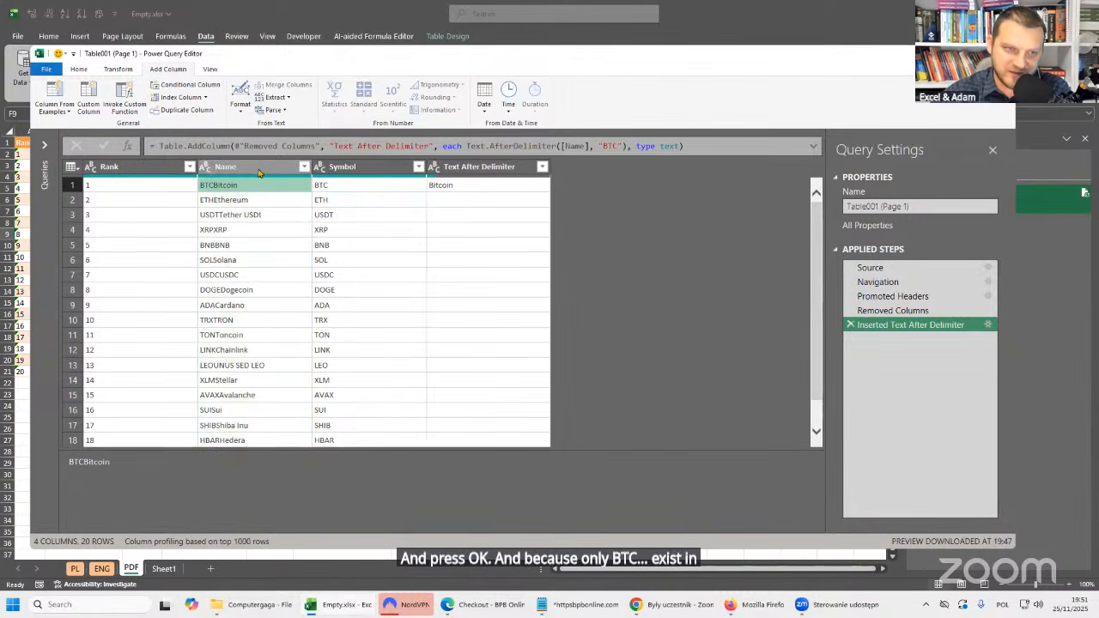
click(486, 189)
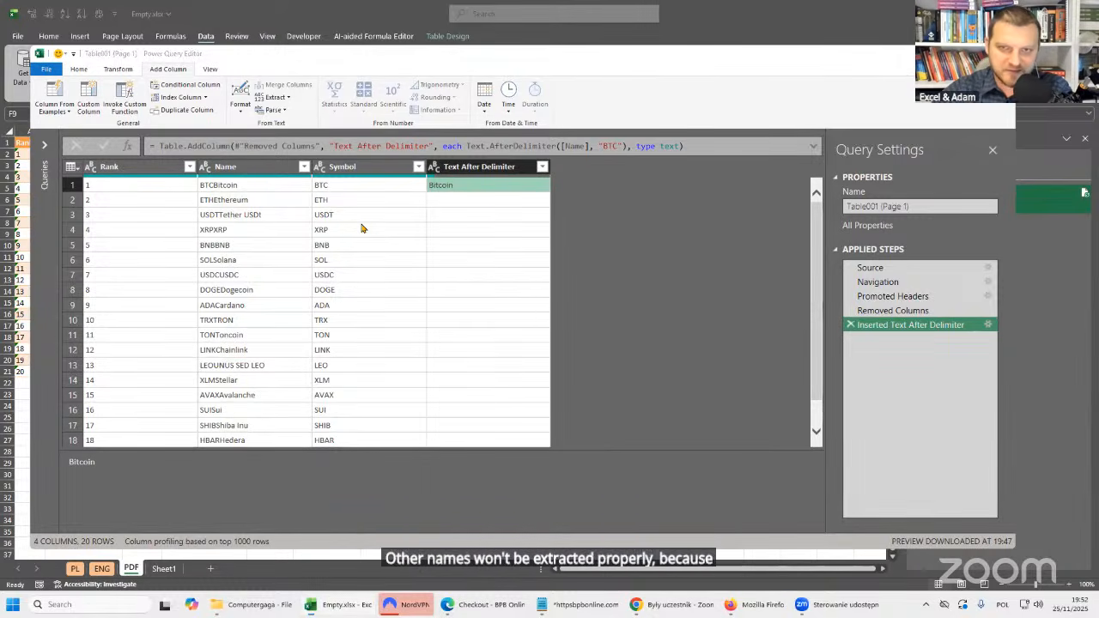
double_click(611, 146)
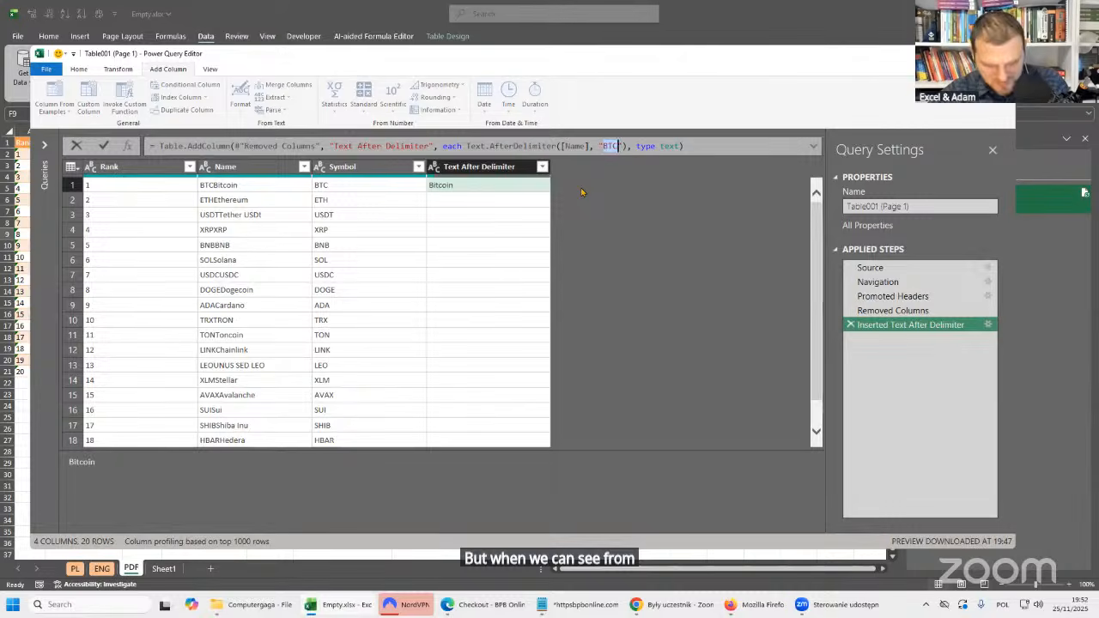
click(600, 144)
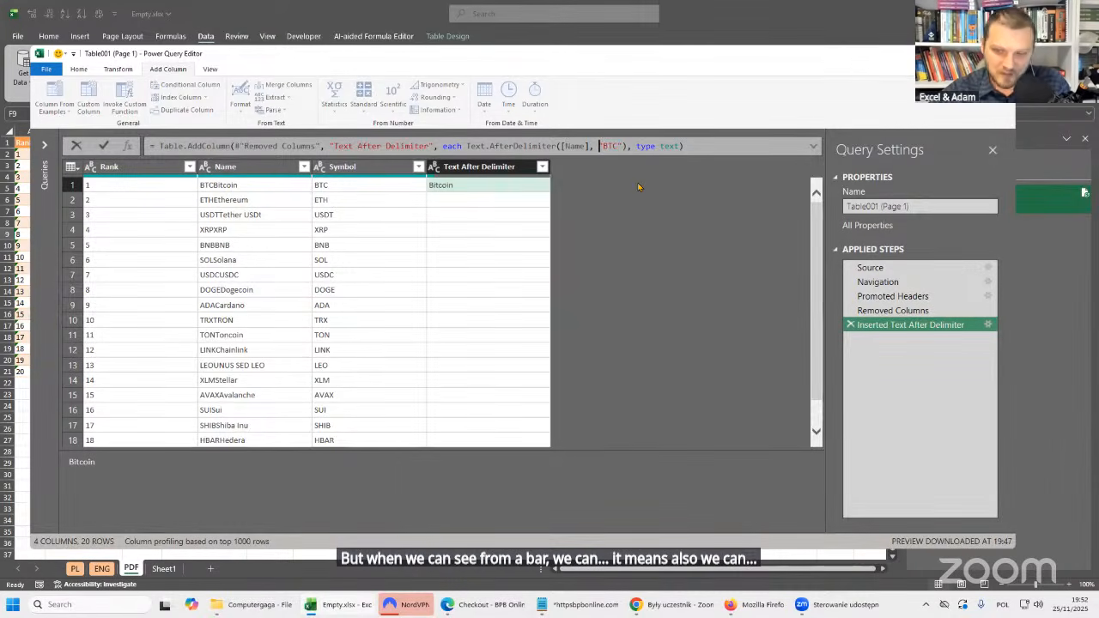
key(shift+Right)
key(shift+Right)
key(shift+Right)
key(shift+Right)
key(shift+Right)
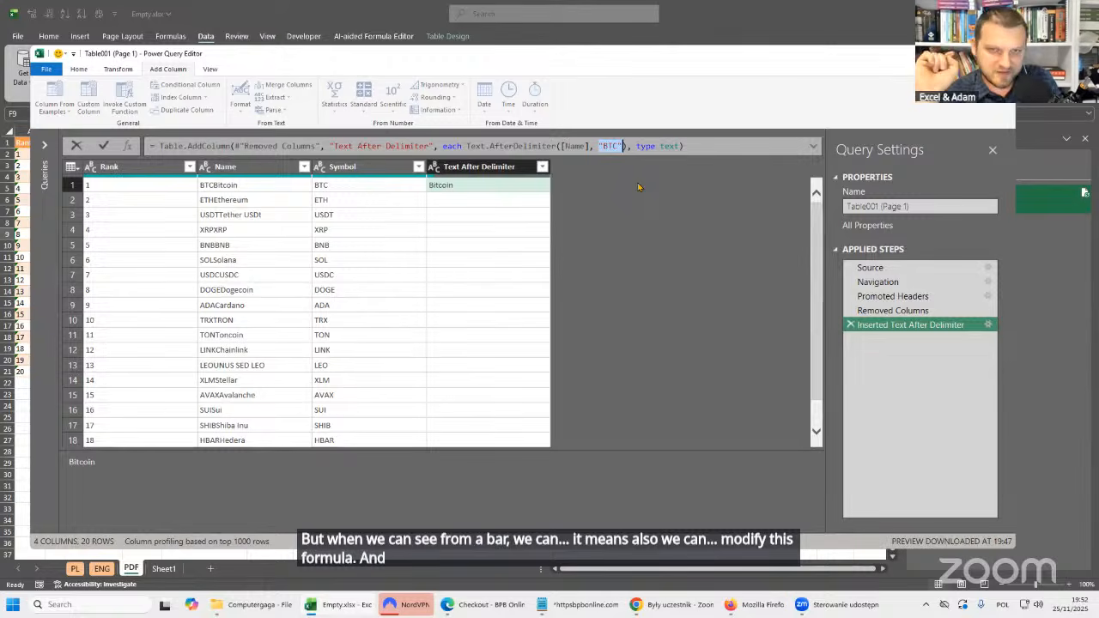
click(639, 180)
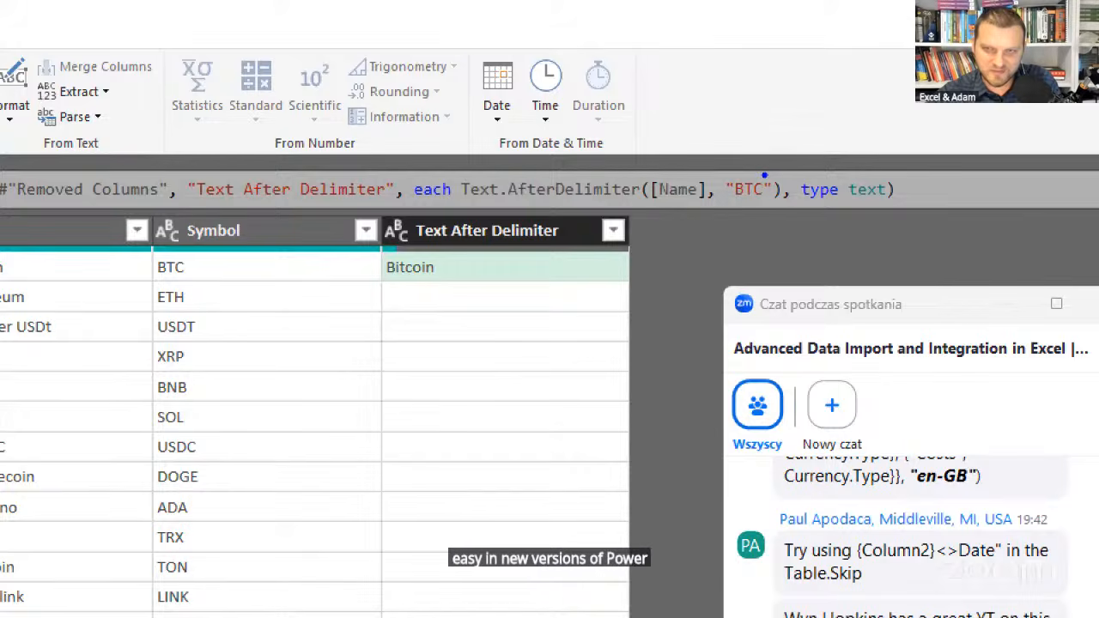
drag(760, 170, 825, 125)
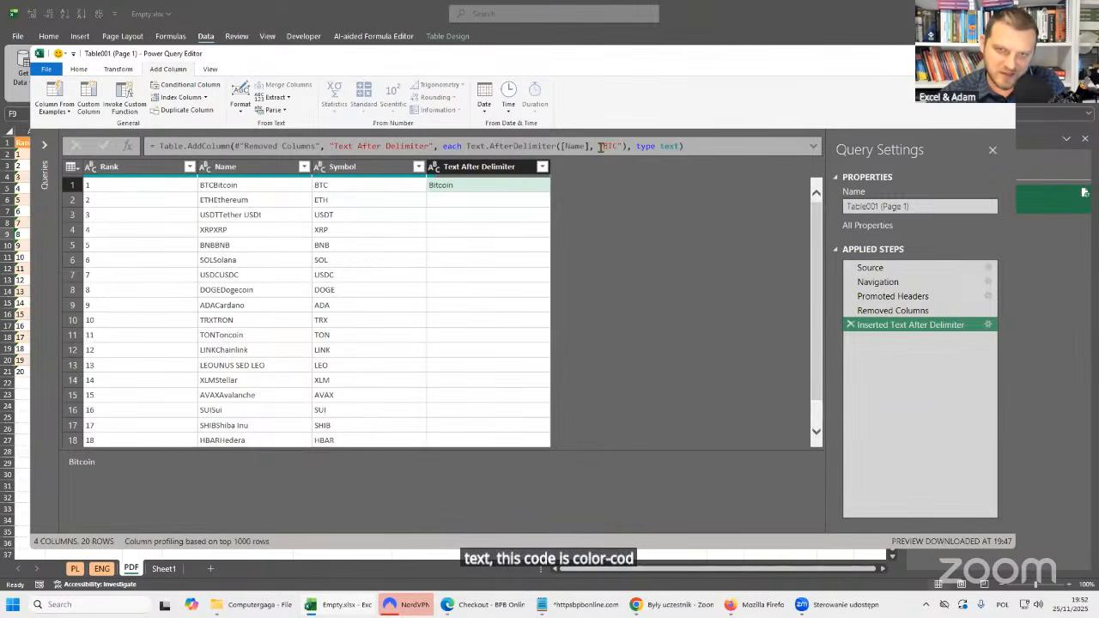
Replace the "BTC" delimiter in the Text.AfterDelimiter formula with a reference to the [Symbol] column.
drag(599, 146, 623, 146)
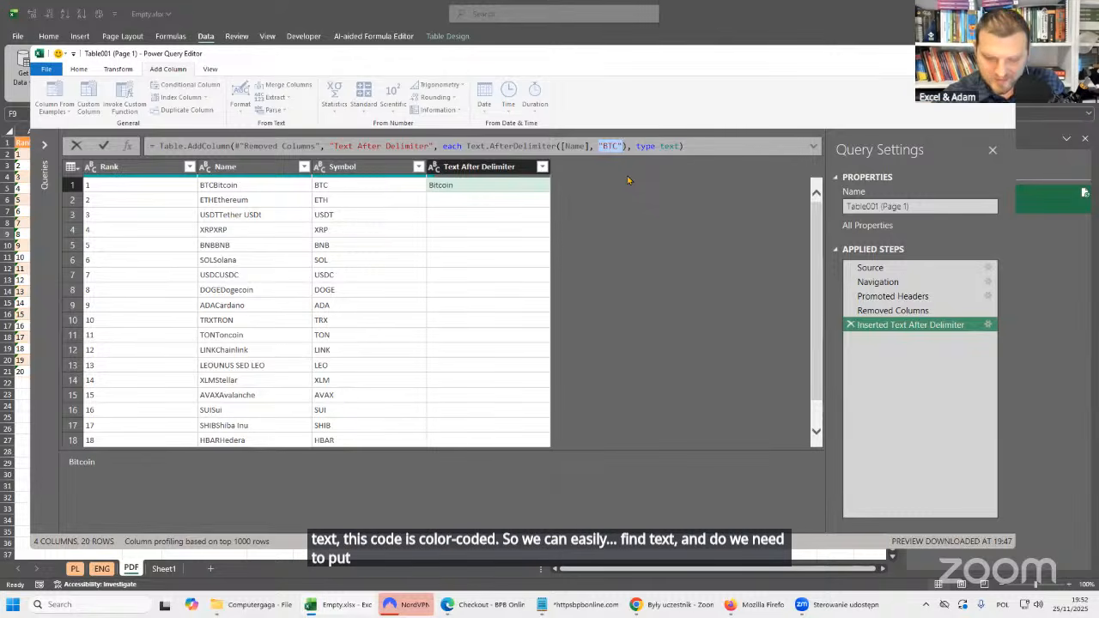
text([)
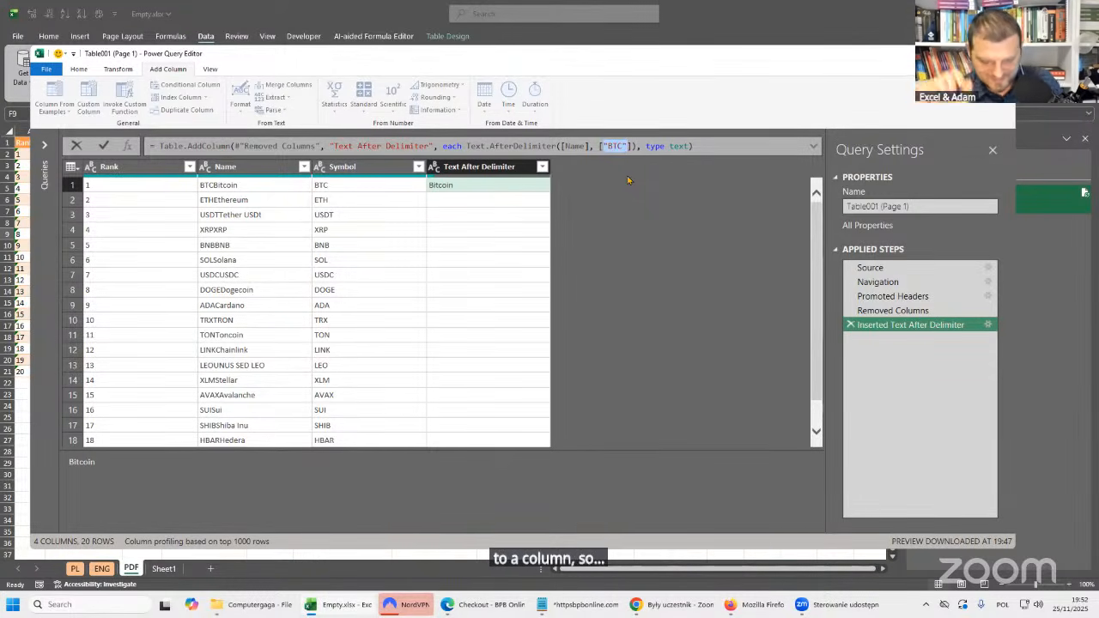
text(Symbol)
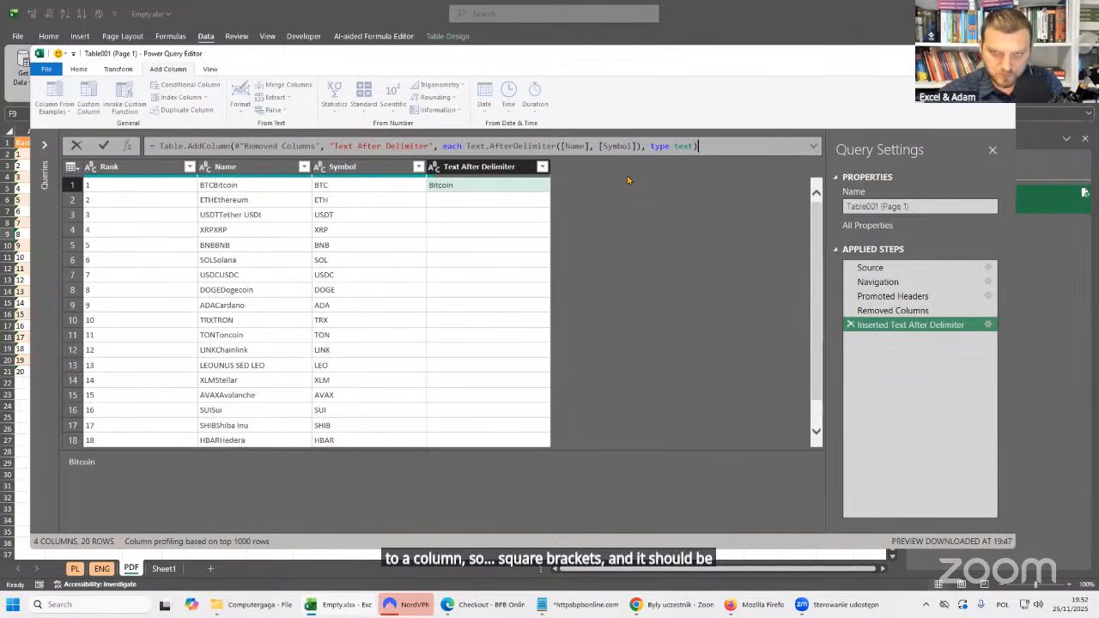
key(Return)
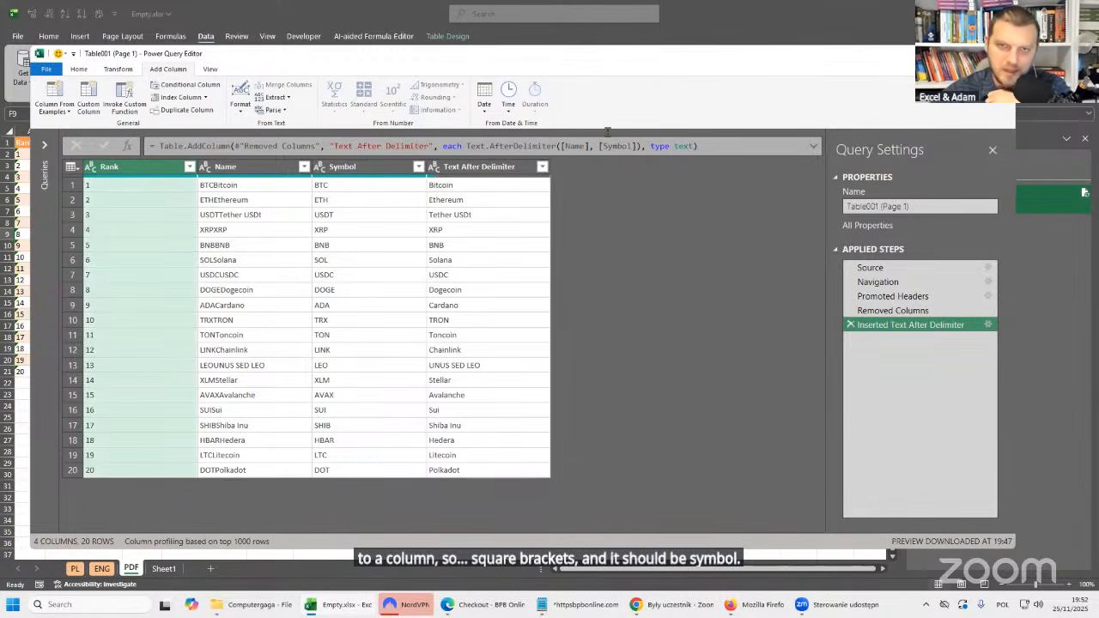
drag(598, 146, 635, 149)
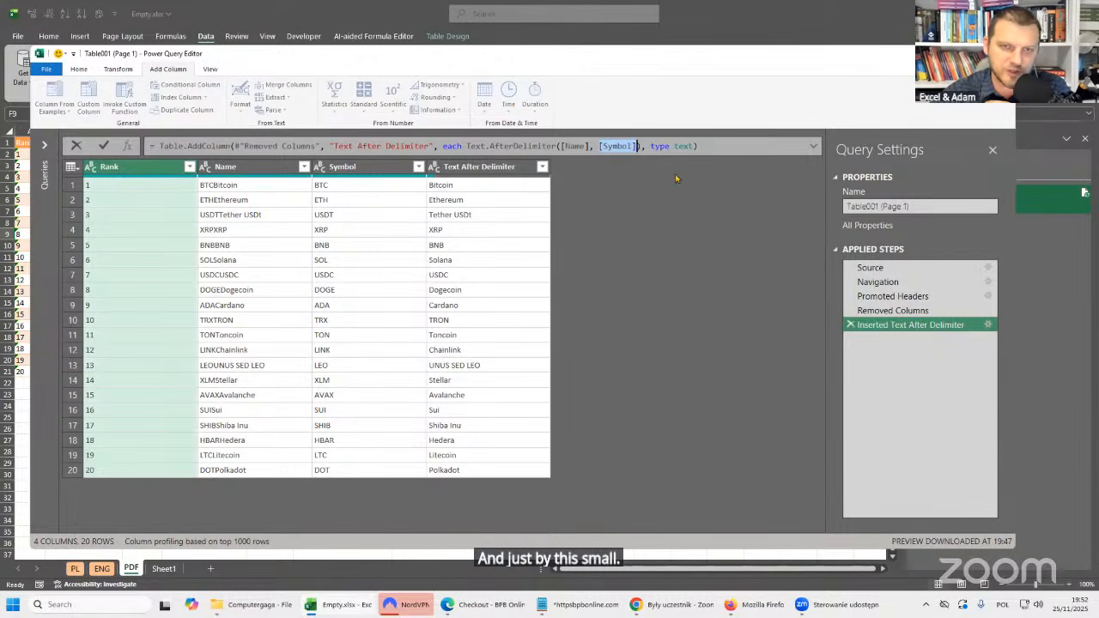
click(496, 164)
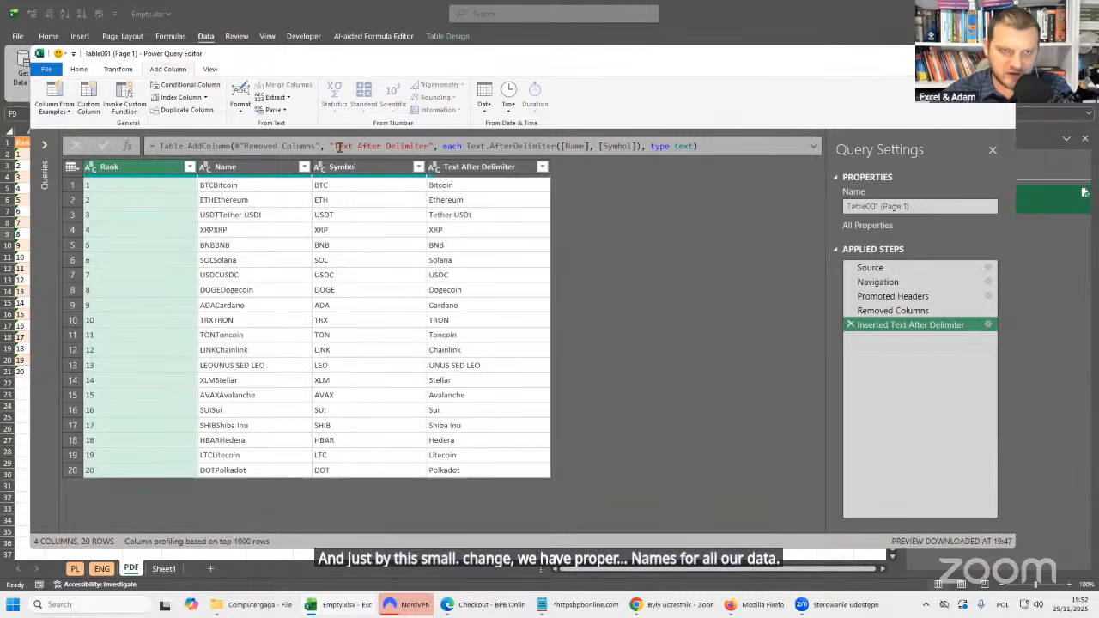
Rename the extracted column to Names within the formula of the Inserted Text After Delimiter step.
drag(334, 146, 427, 146)
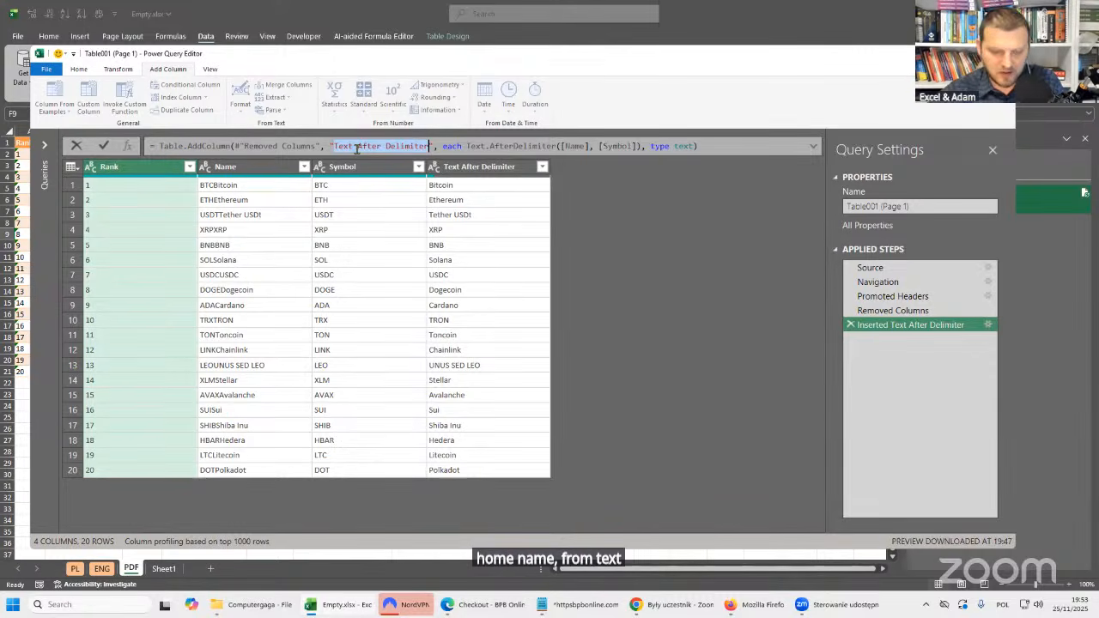
text(Names)
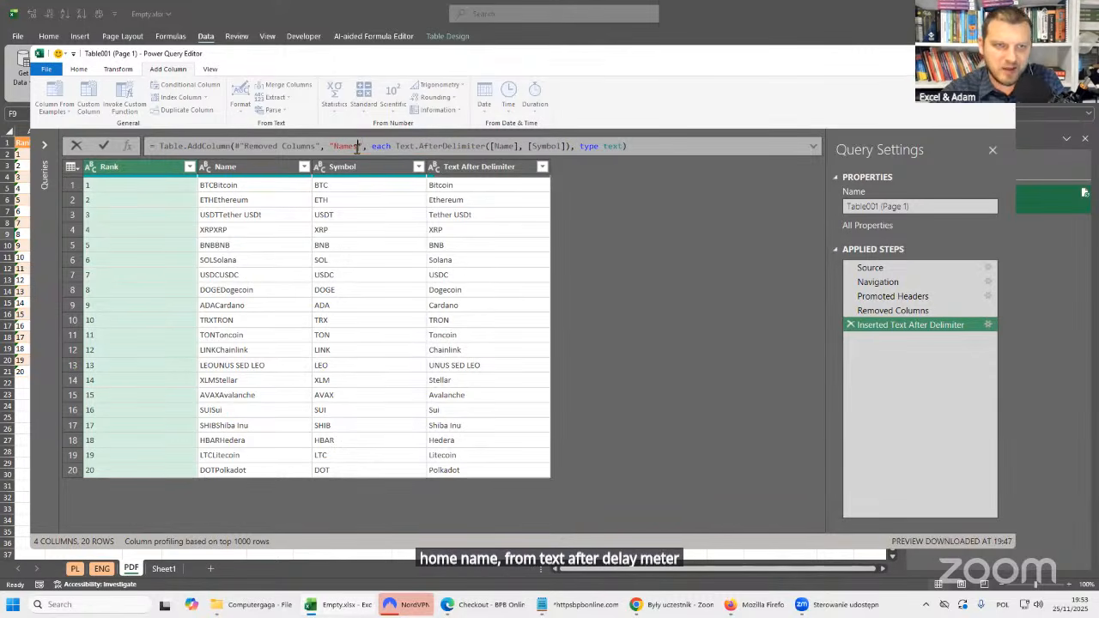
key(Return)
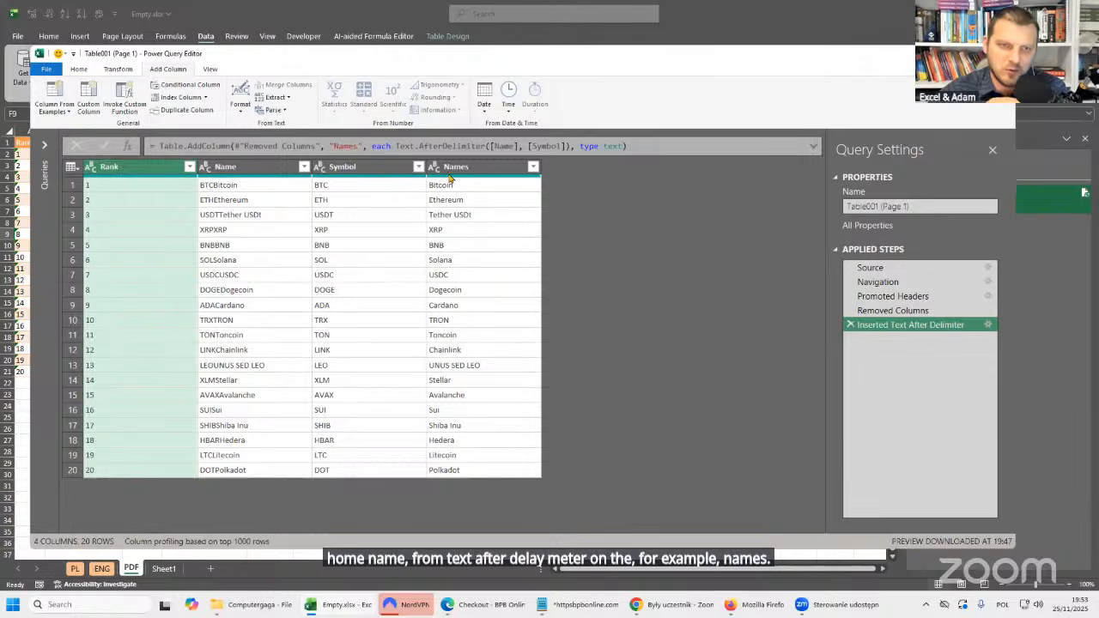
Remove the original Name column from the table, keeping the extracted Names column.
click(233, 167)
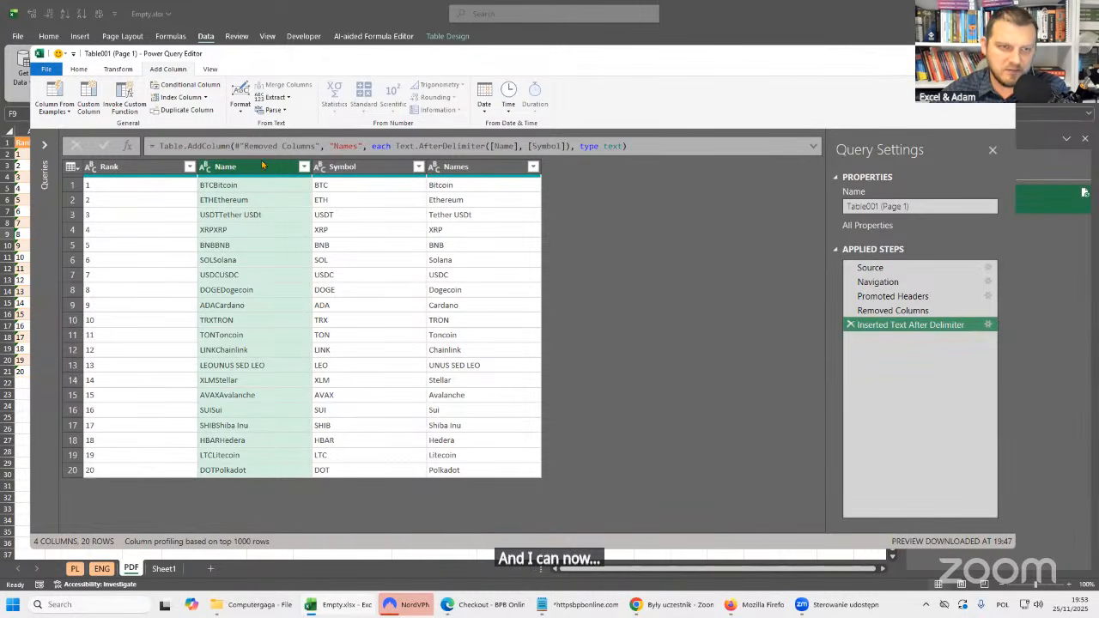
click(491, 168)
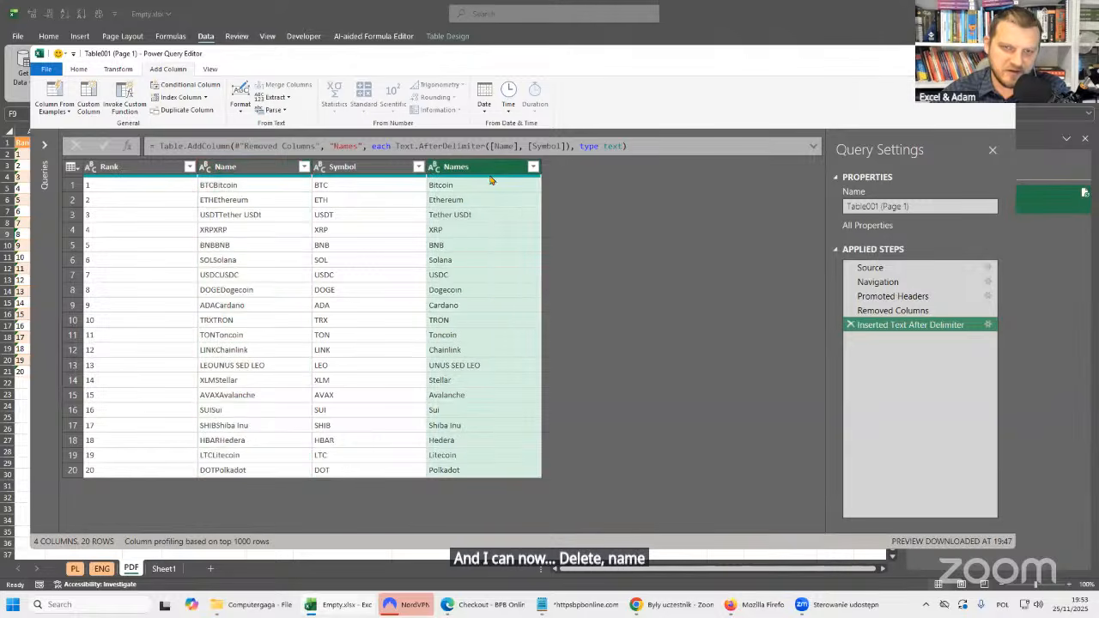
click(274, 167)
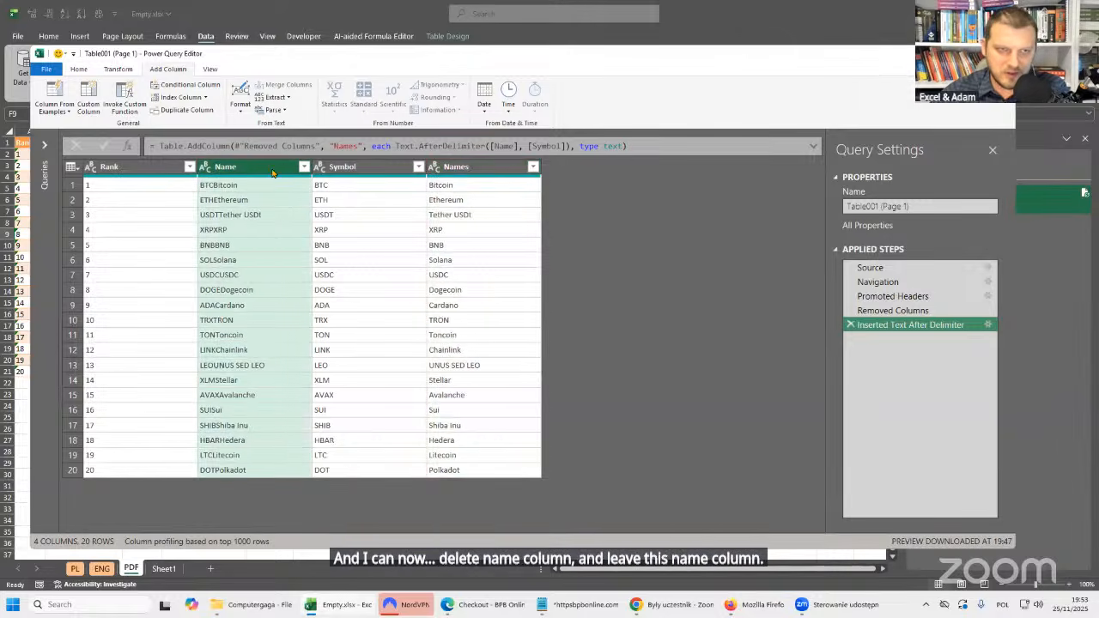
key(Delete)
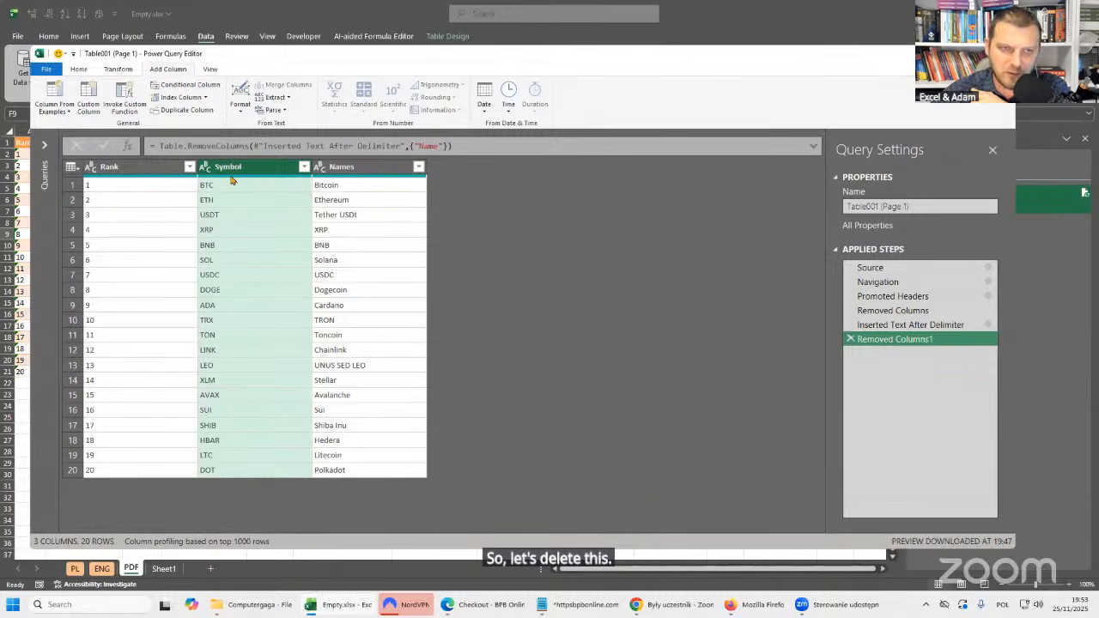
click(325, 168)
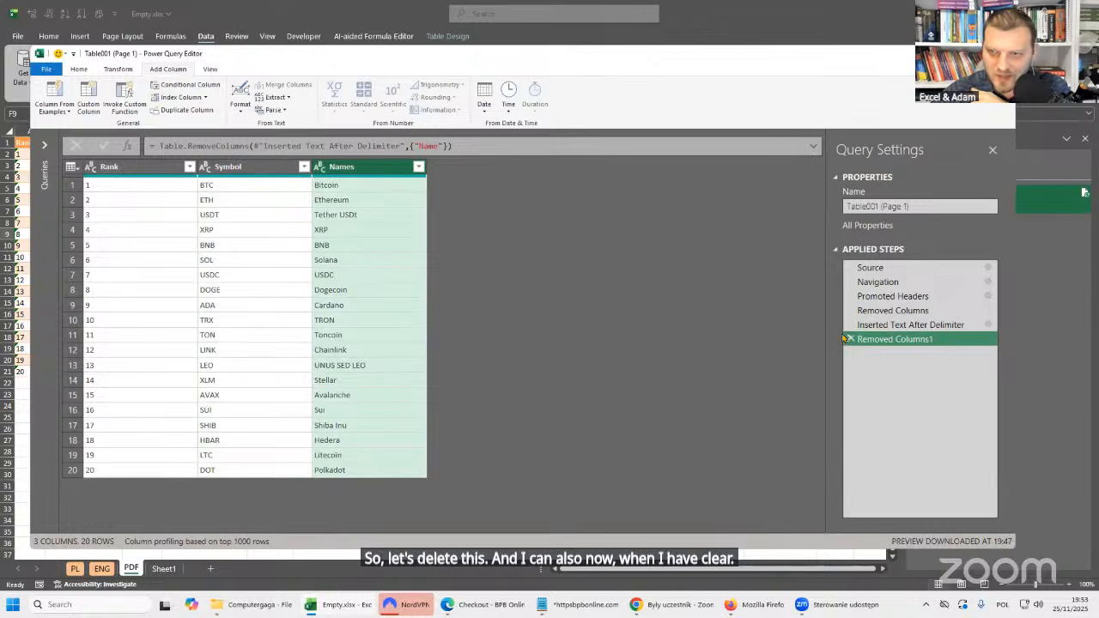
Delete the earlier Removed Columns step that drops Market Cap, Price, Circulating Supply, volume and the percentage columns, and confirm the deletion.
click(902, 311)
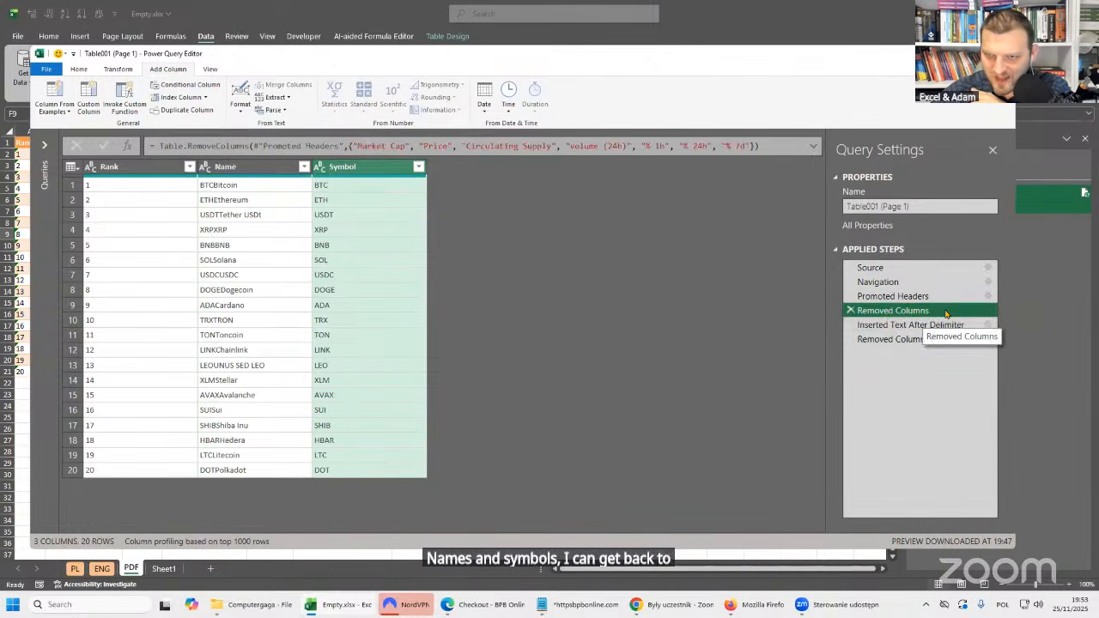
click(851, 312)
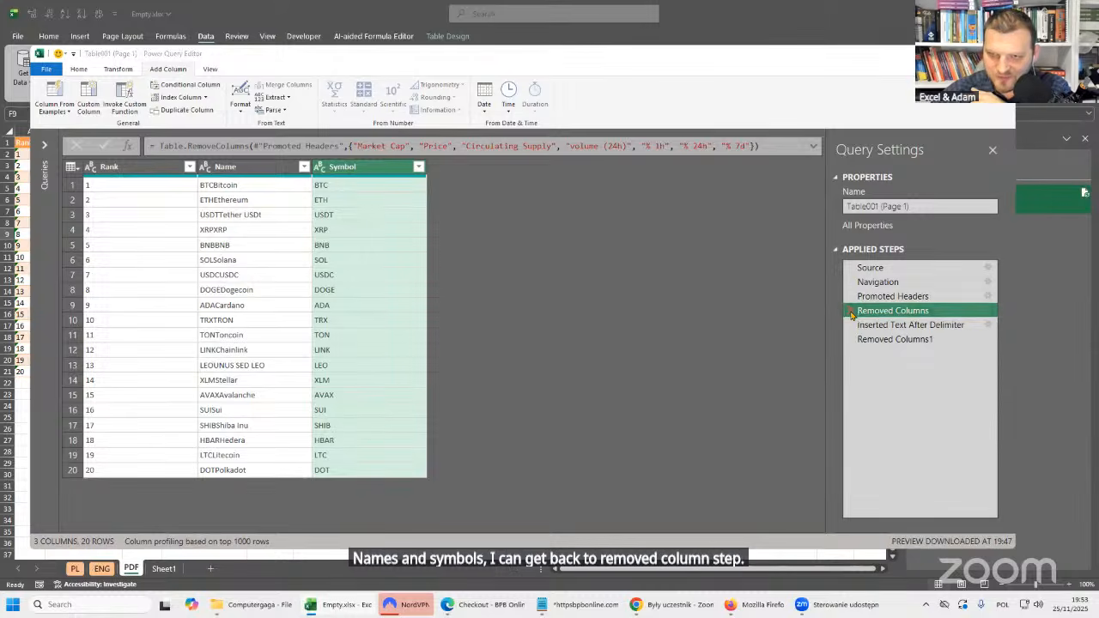
drag(561, 263, 344, 231)
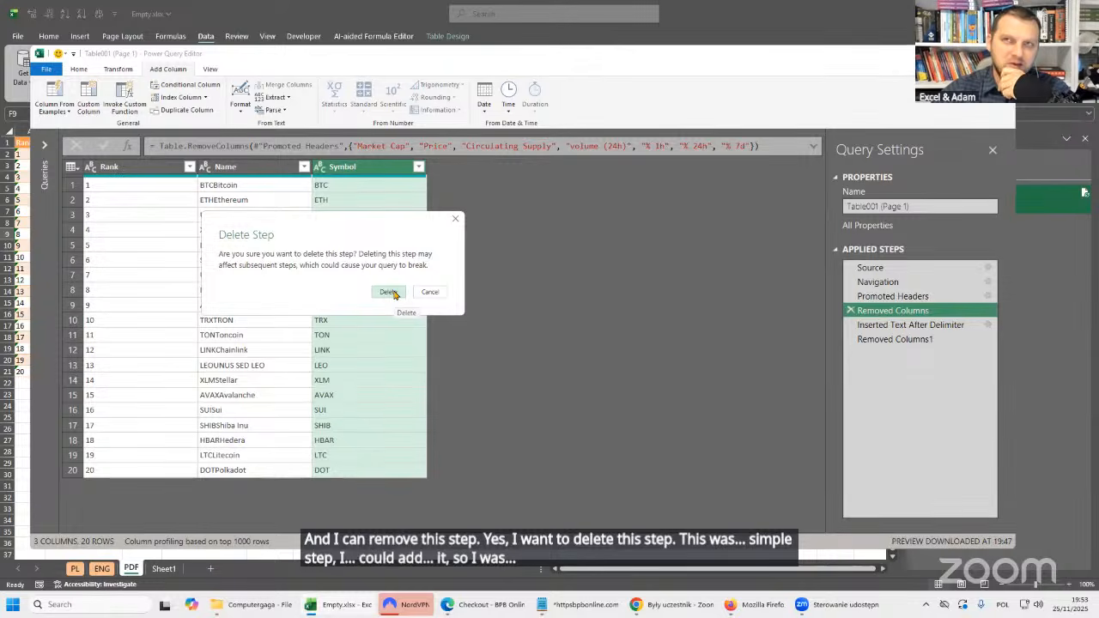
click(390, 292)
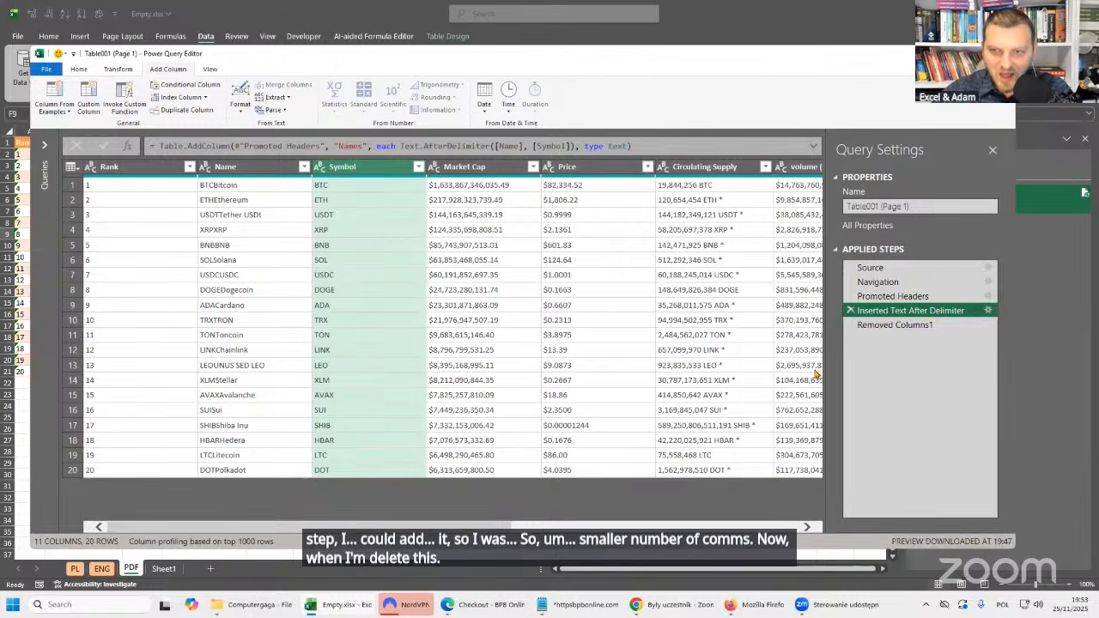
Return to the last applied step and move the Names column from the table's end to between Rank and Symbol.
click(893, 325)
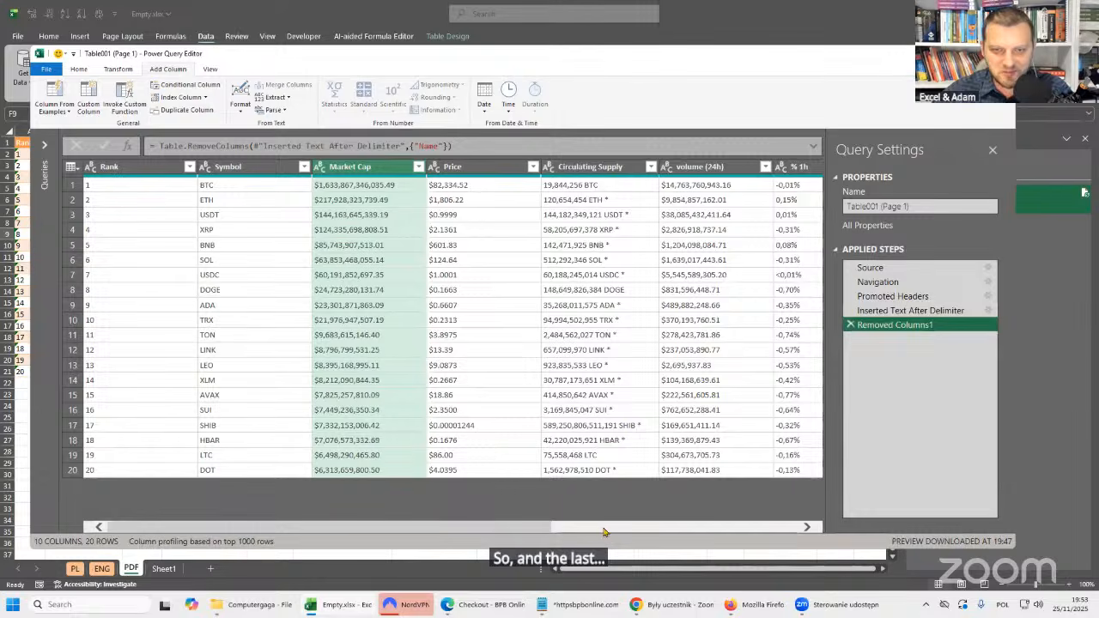
drag(534, 526, 816, 539)
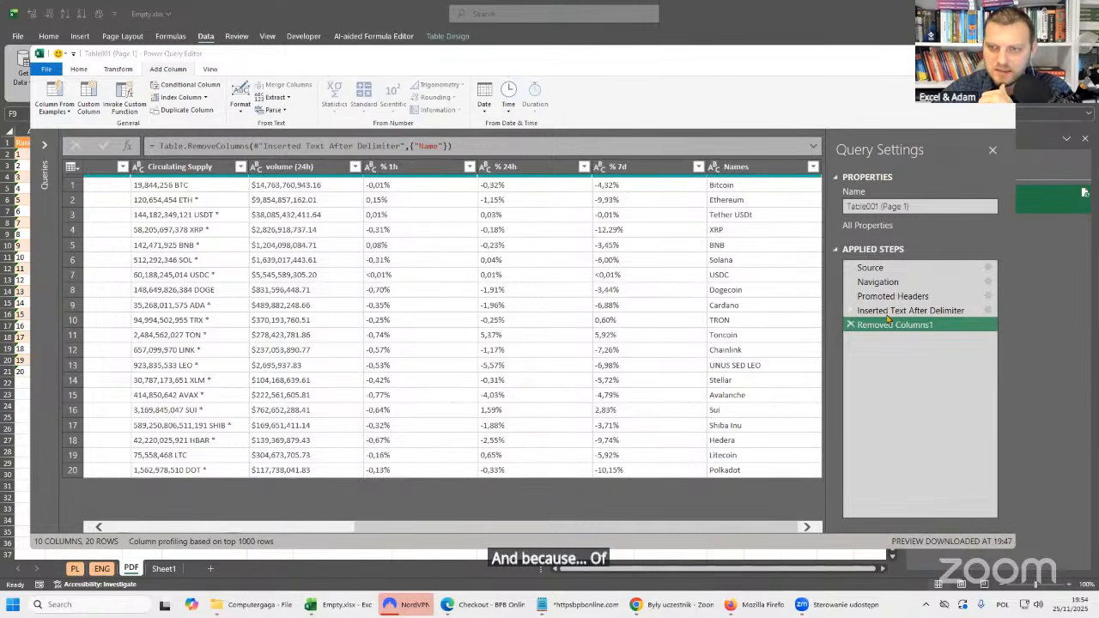
click(880, 283)
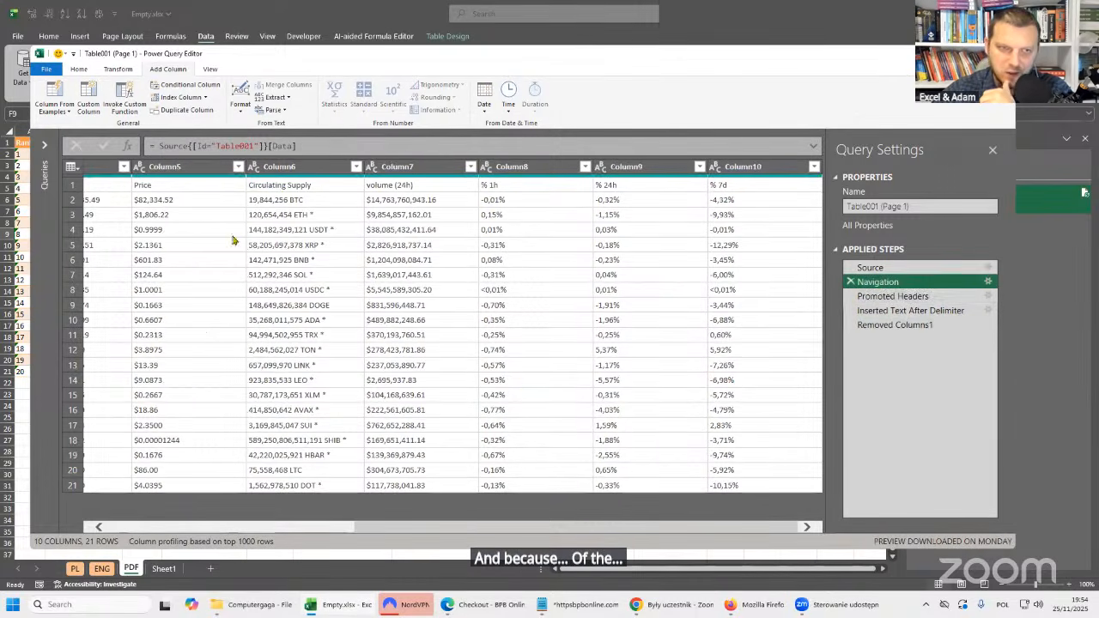
drag(893, 324, 894, 330)
click(769, 168)
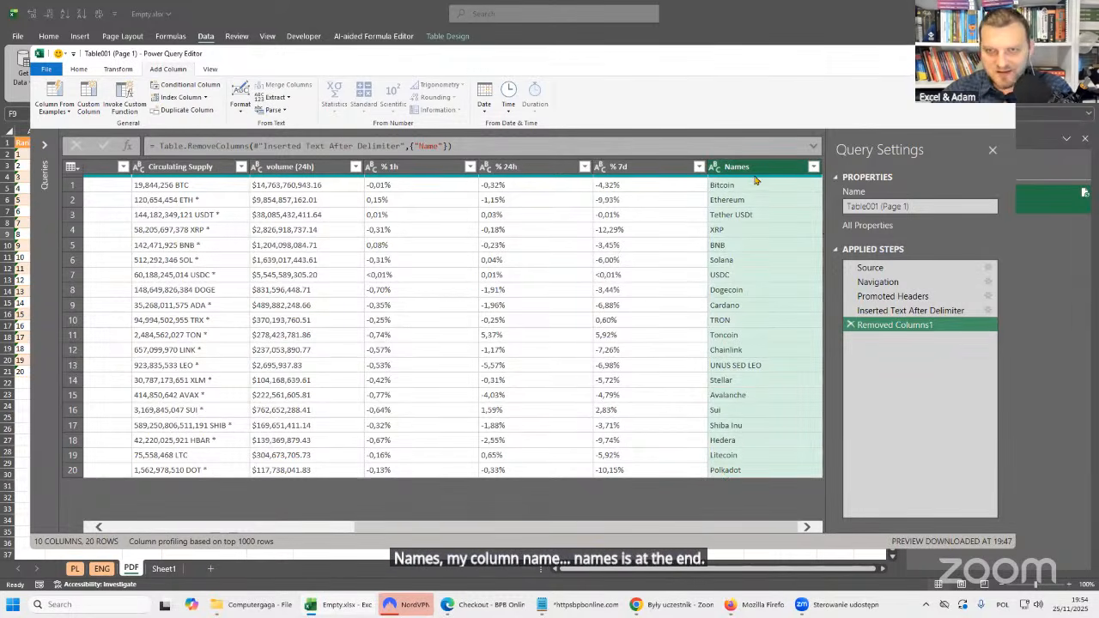
drag(67, 174, 43, 177)
drag(183, 174, 183, 175)
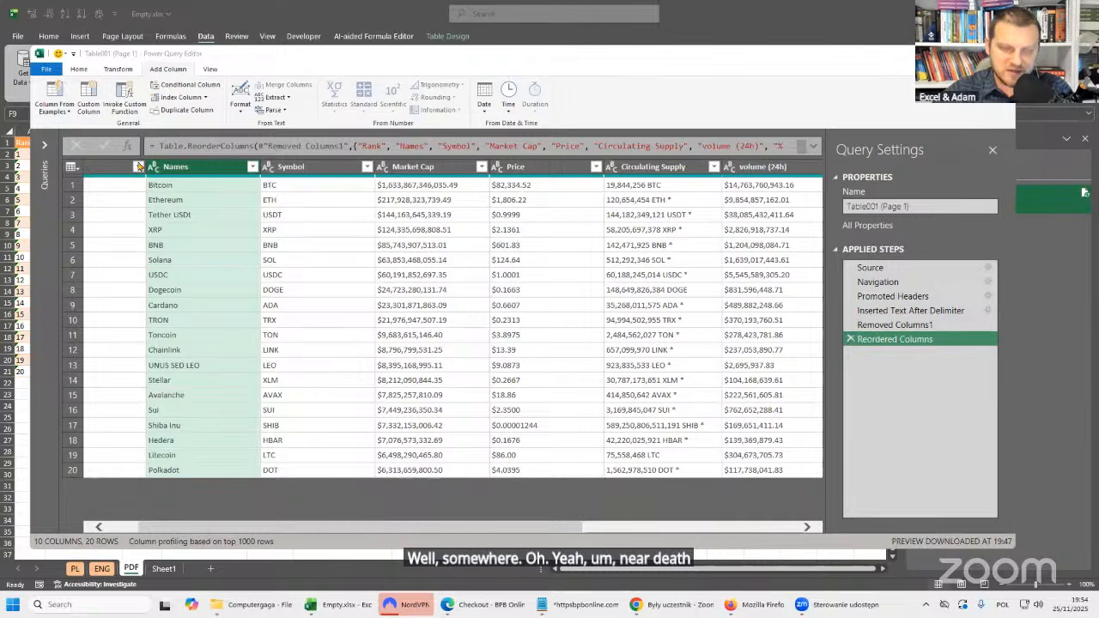
Expand the formula bar to examine the full Table.ReorderColumns formula and the new column order.
drag(196, 168, 202, 174)
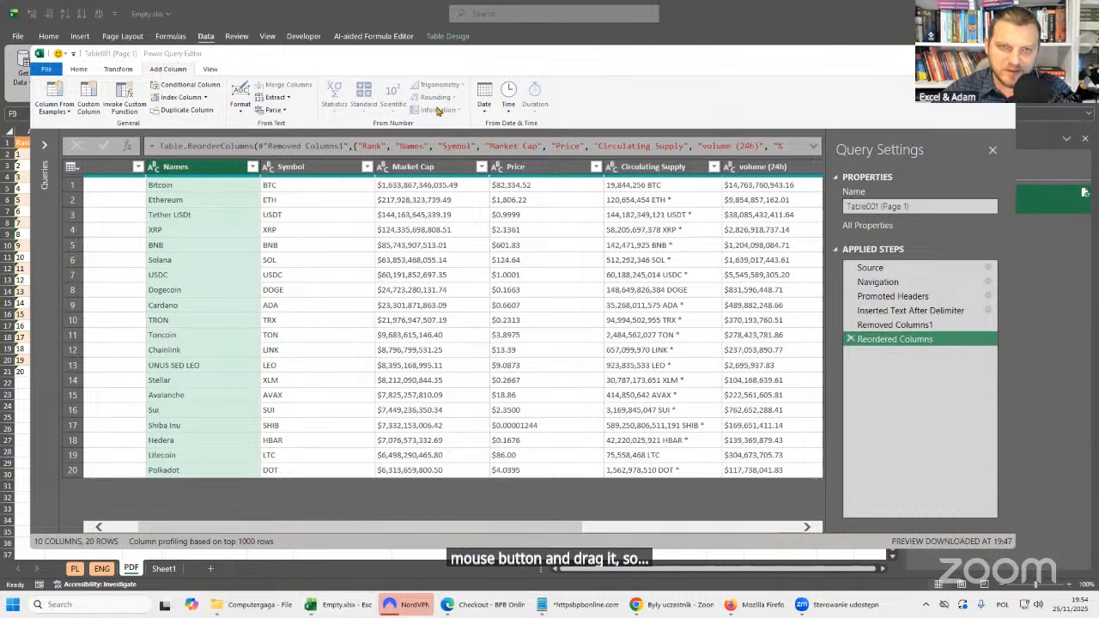
click(814, 146)
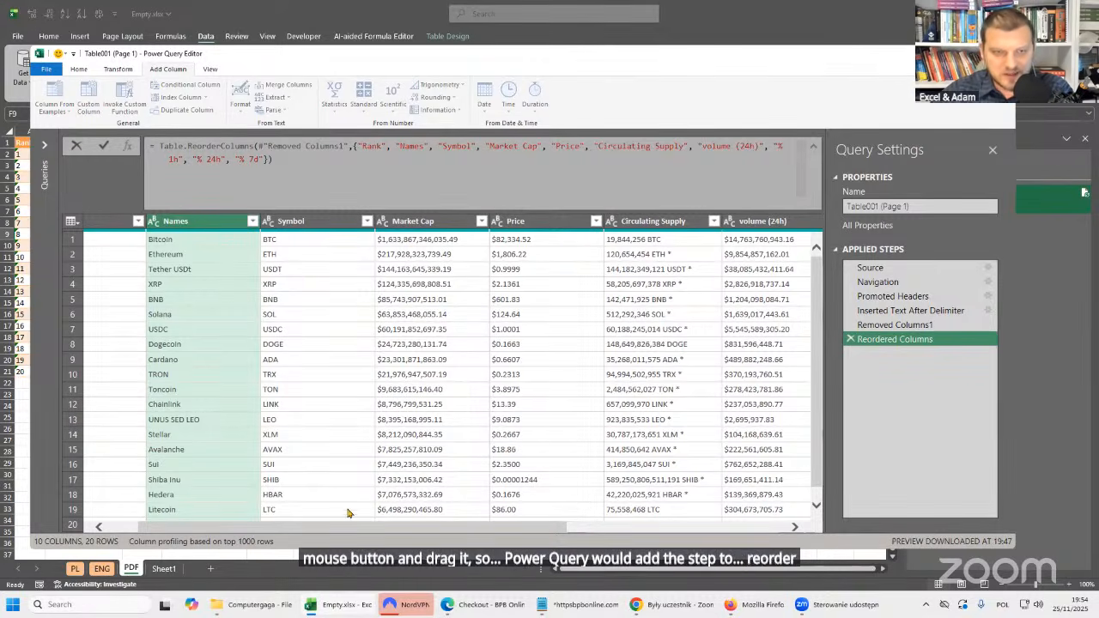
drag(362, 527, 126, 507)
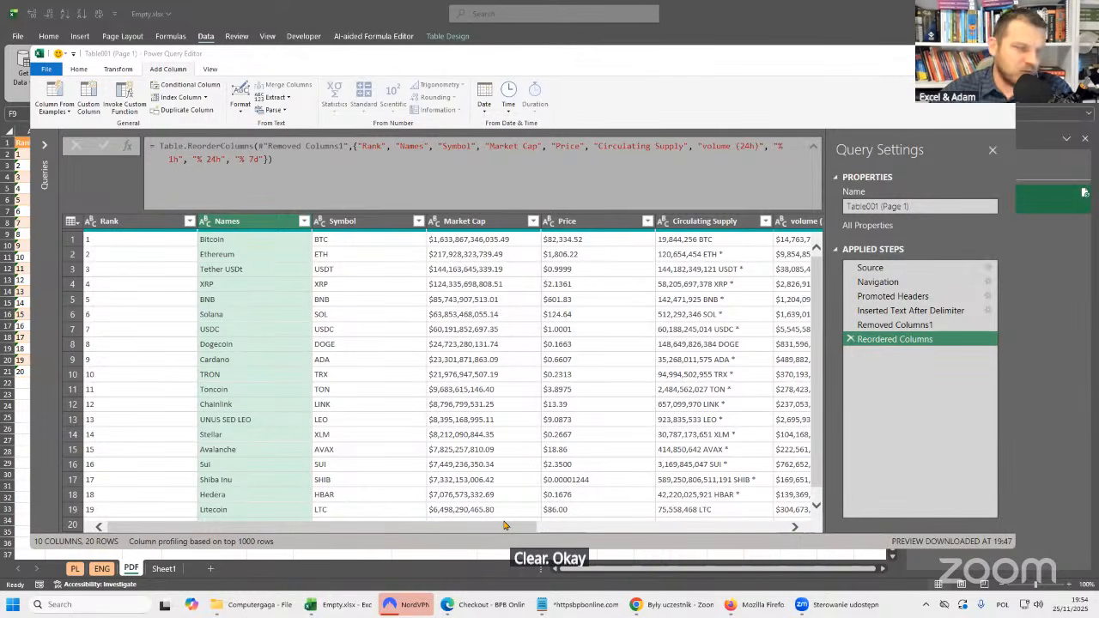
Try to change the Market Cap column's data type to Currency and inspect the details of its first cell.
drag(513, 533, 594, 533)
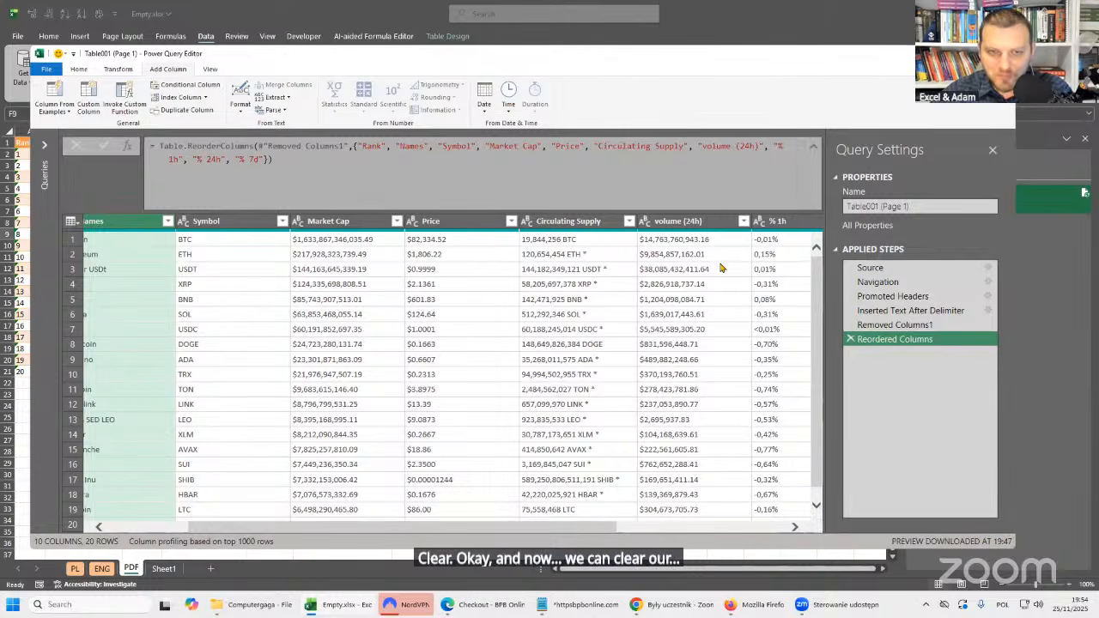
click(352, 221)
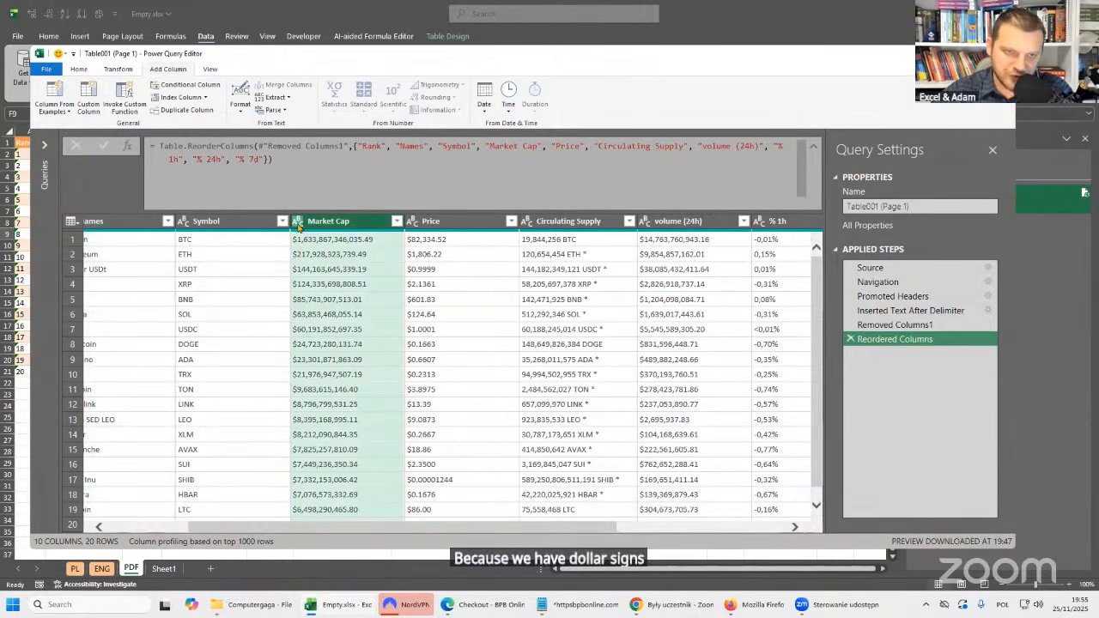
click(298, 224)
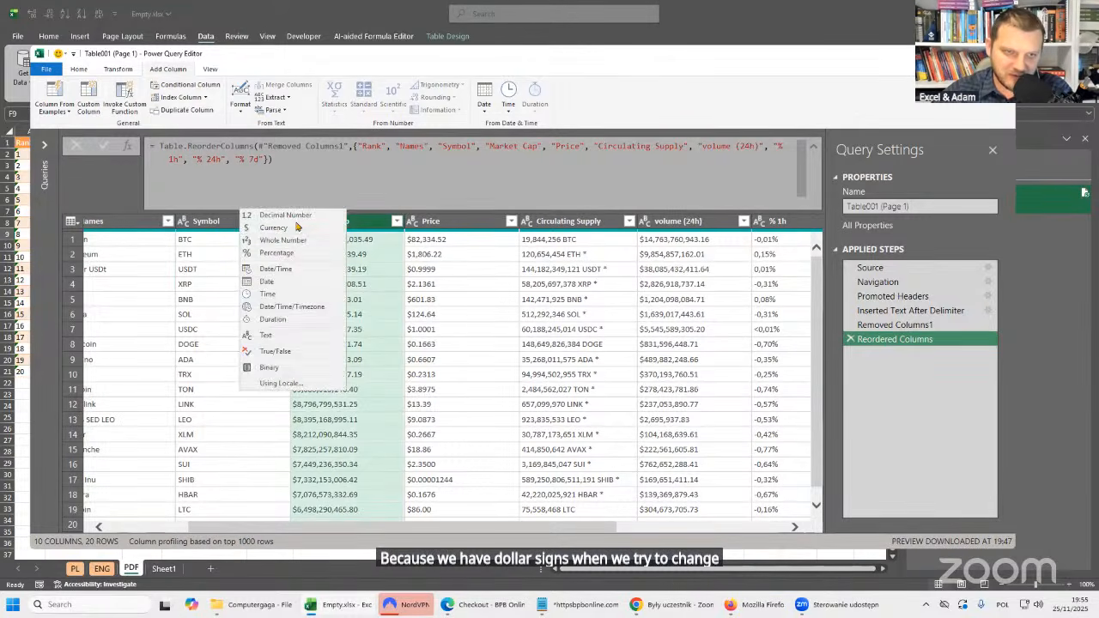
click(273, 229)
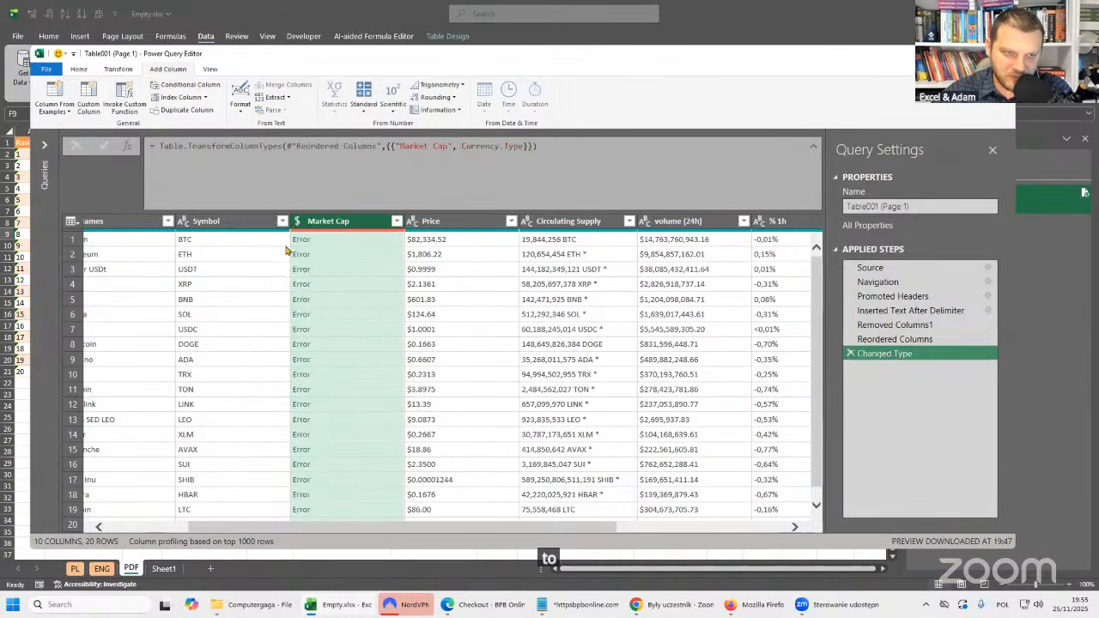
click(348, 246)
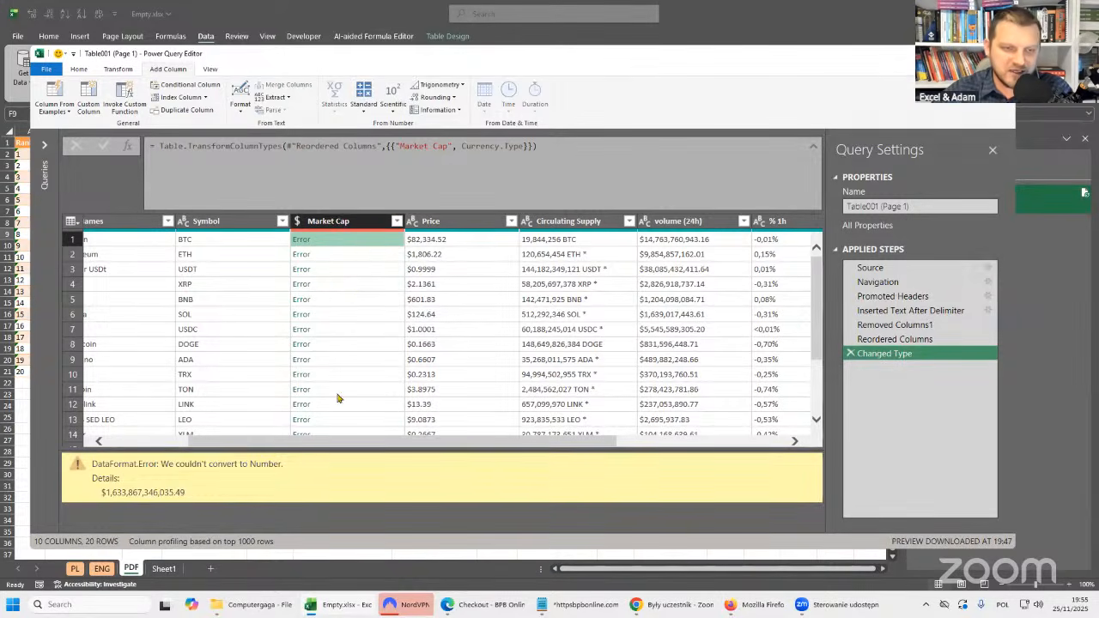
drag(453, 443, 288, 444)
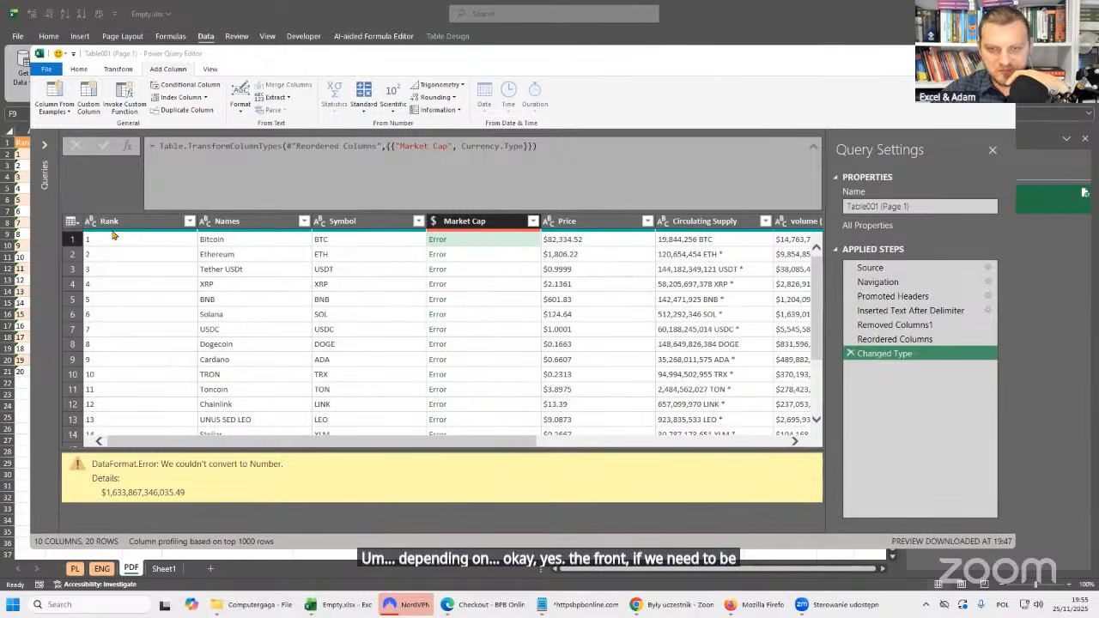
mouse_move(114, 236)
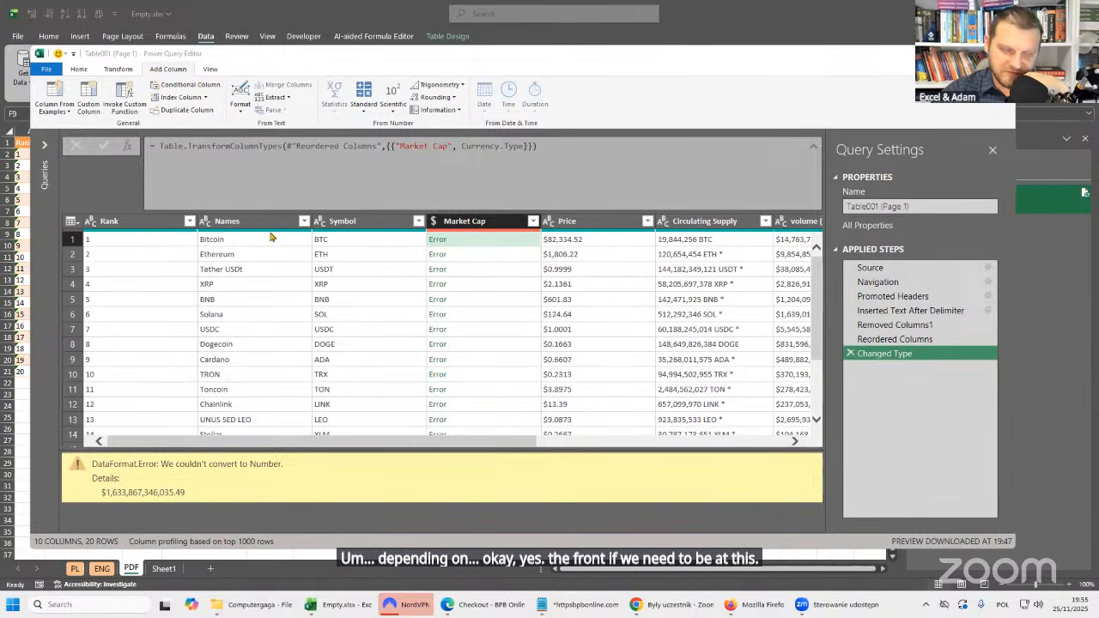
click(370, 224)
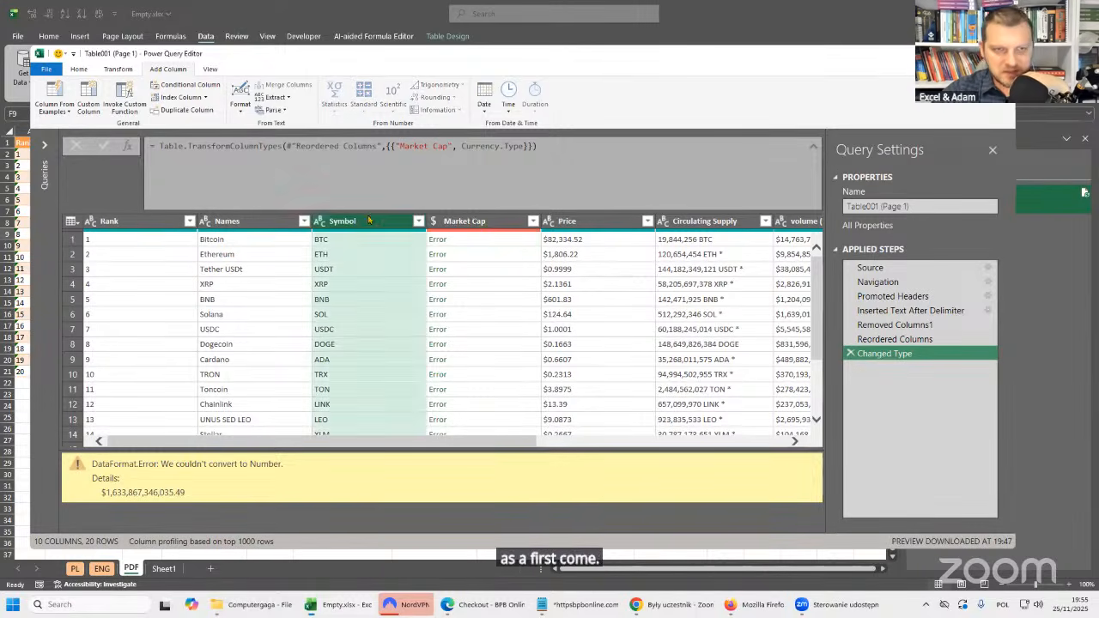
click(245, 224)
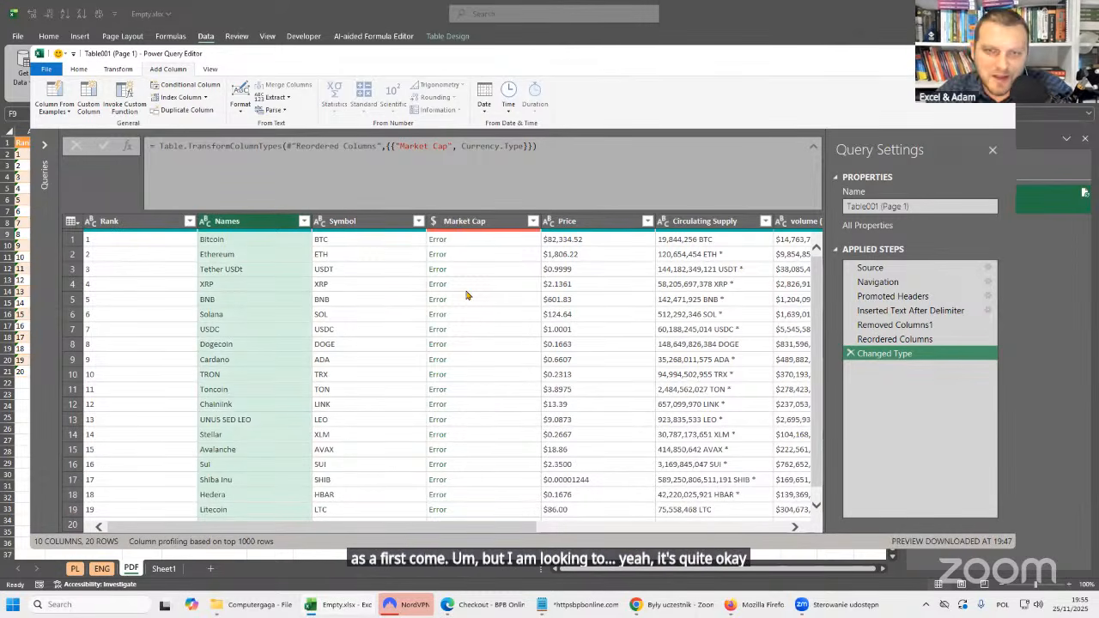
click(616, 155)
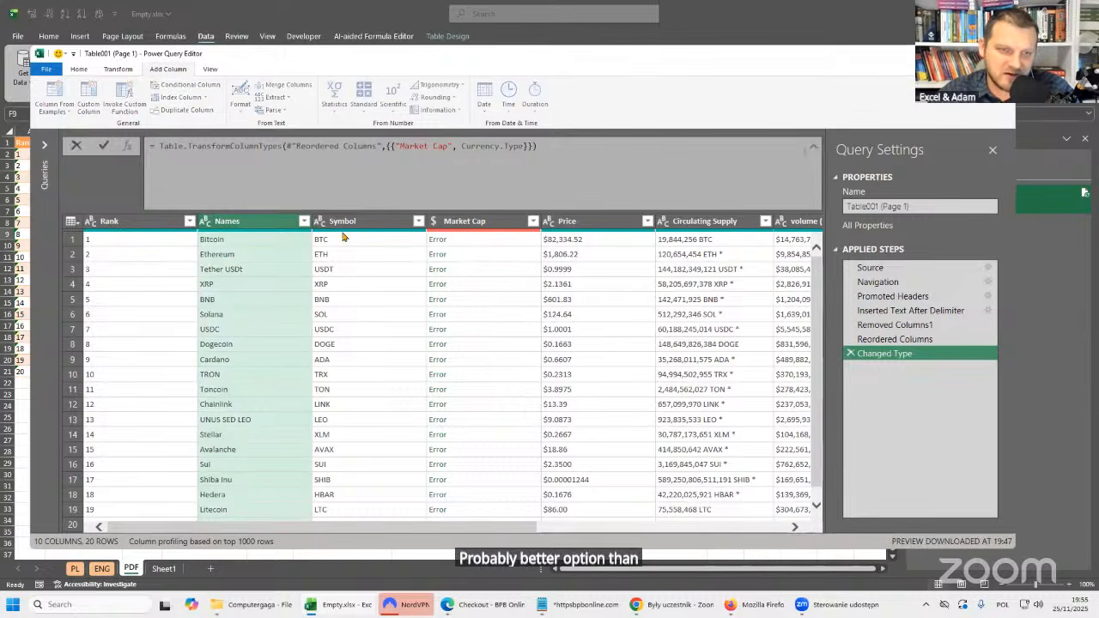
click(255, 225)
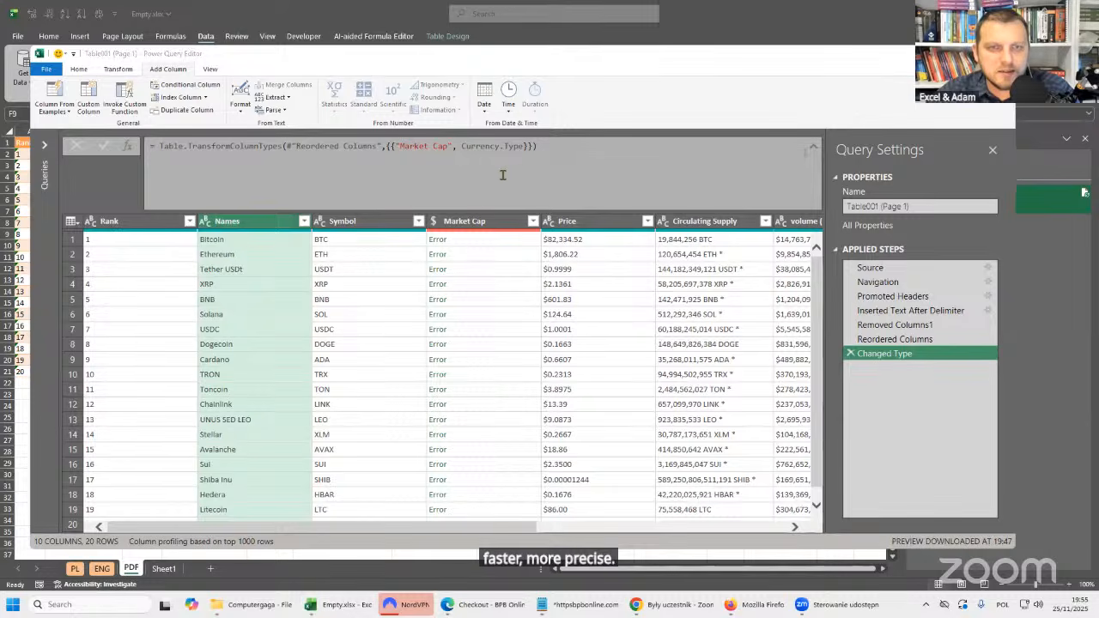
click(548, 169)
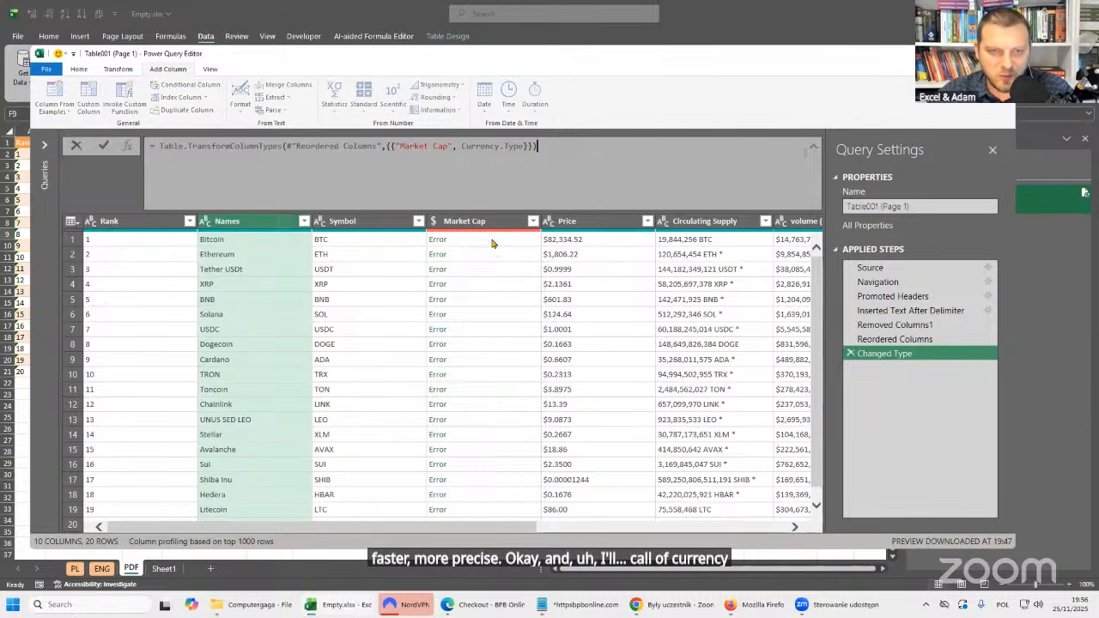
Examine the dollar sign in the first Market Cap cell's error details and delete the Changed Type step.
click(447, 240)
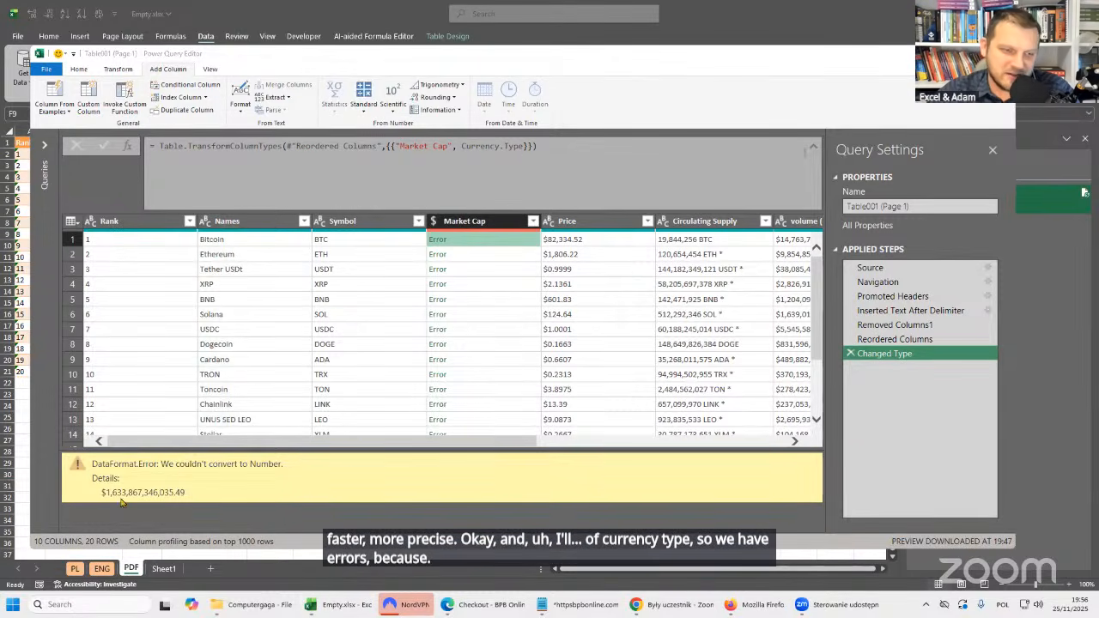
drag(101, 493, 106, 493)
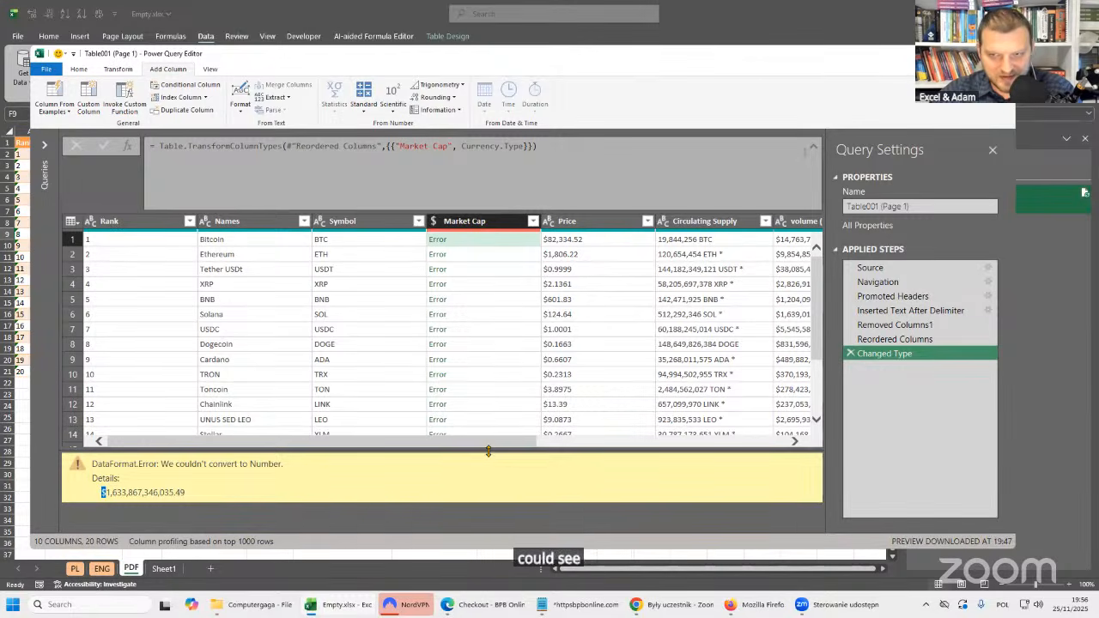
click(851, 353)
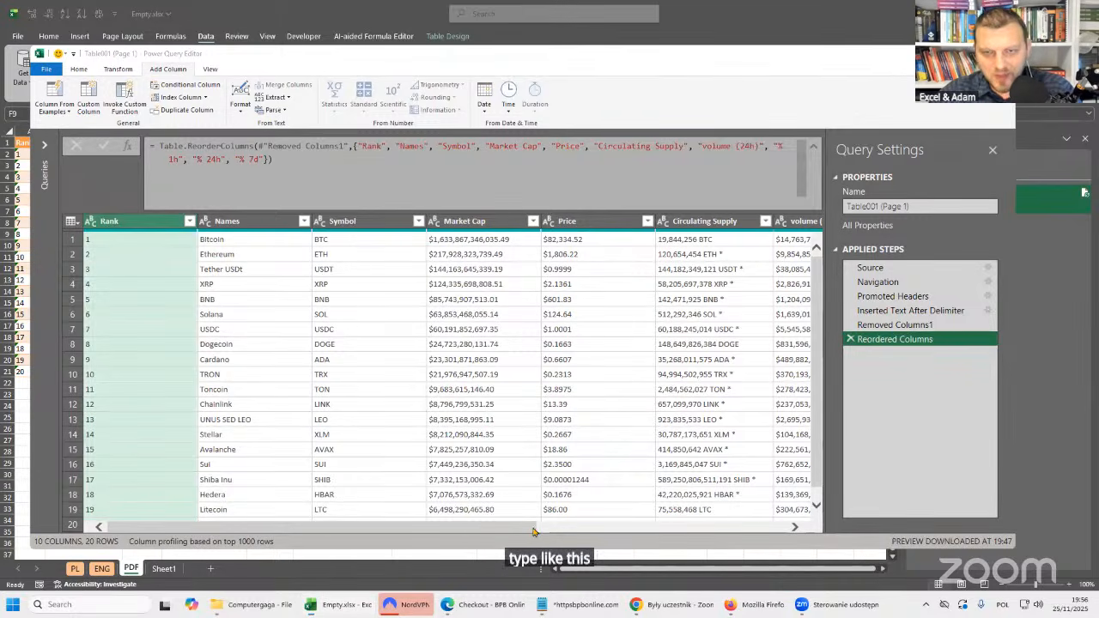
Remove the dollar signs from the Market Cap, Price and volume (24h) columns by replacing "$" with nothing.
scroll(532, 532, right, 2)
click(395, 221)
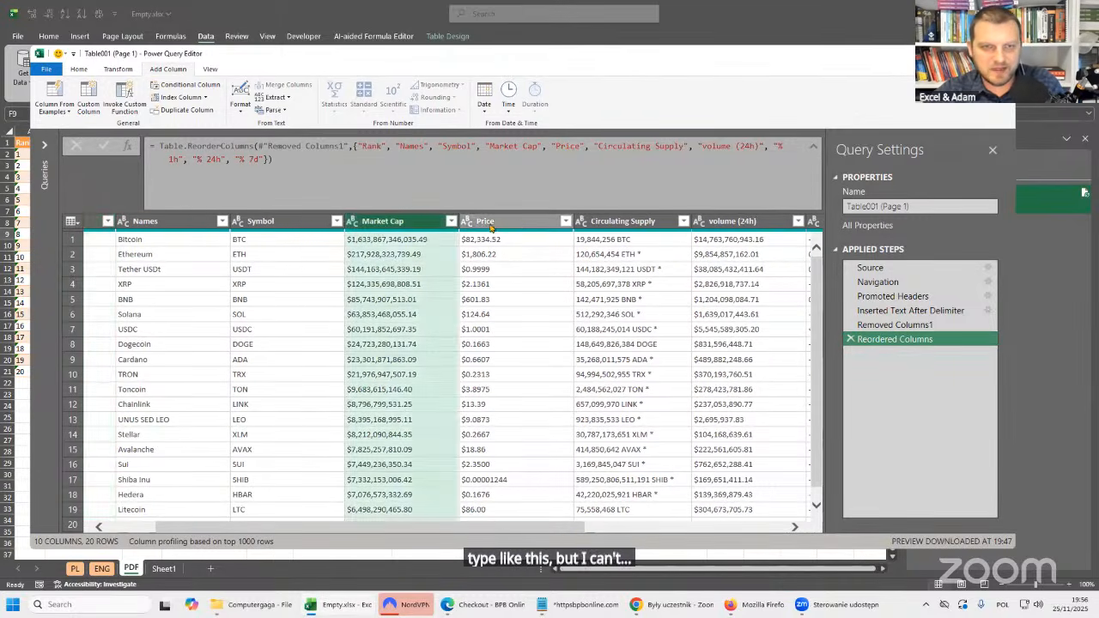
shift+click(491, 223)
shift+click(720, 223)
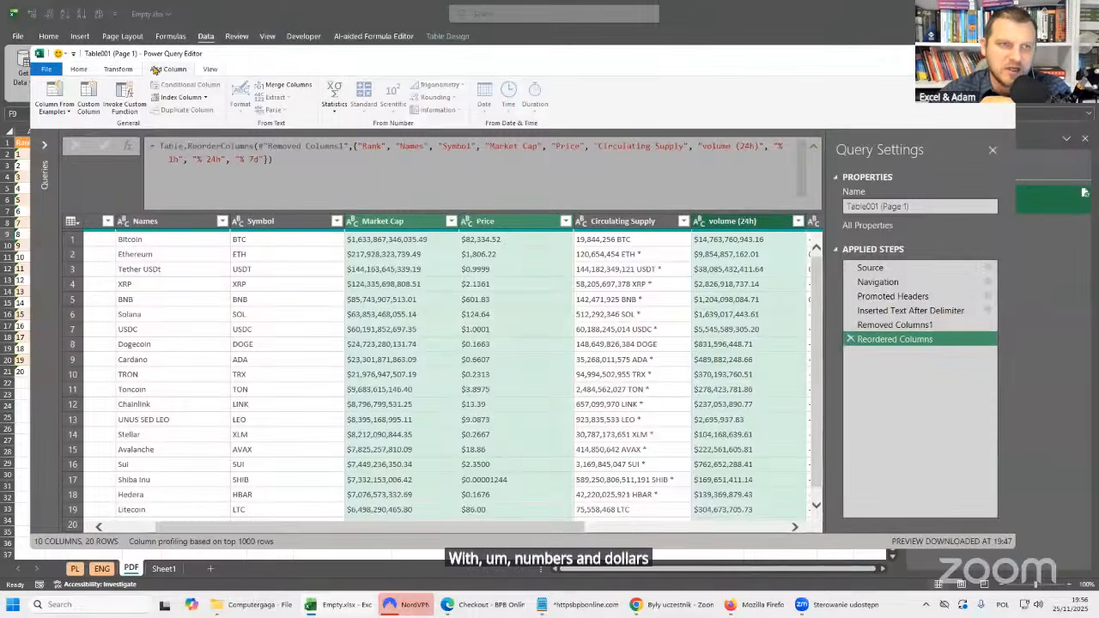
click(114, 69)
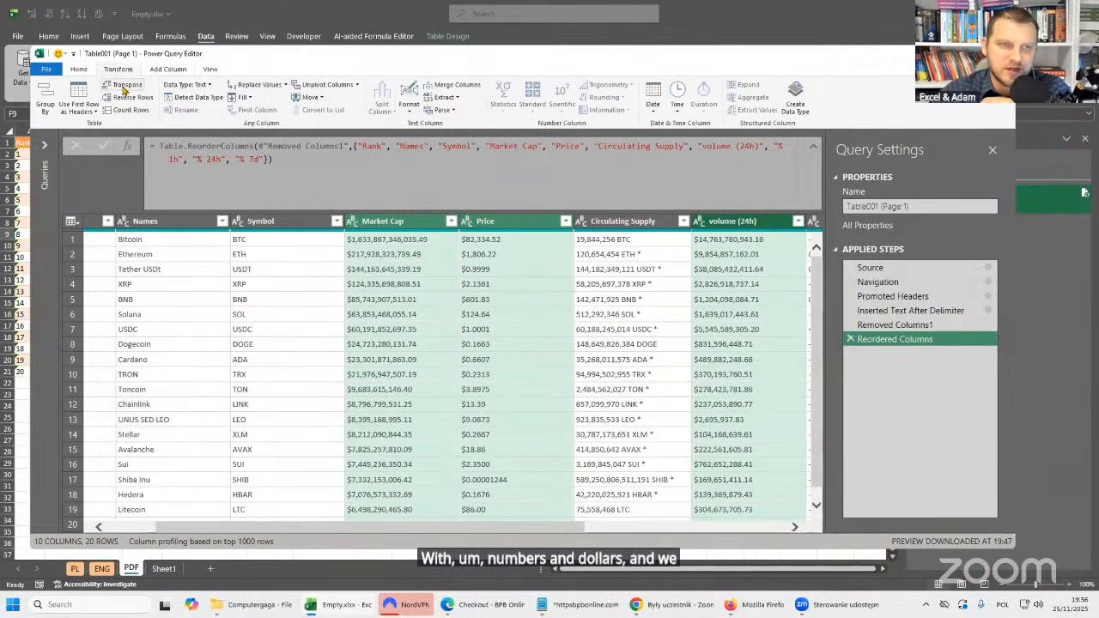
click(258, 84)
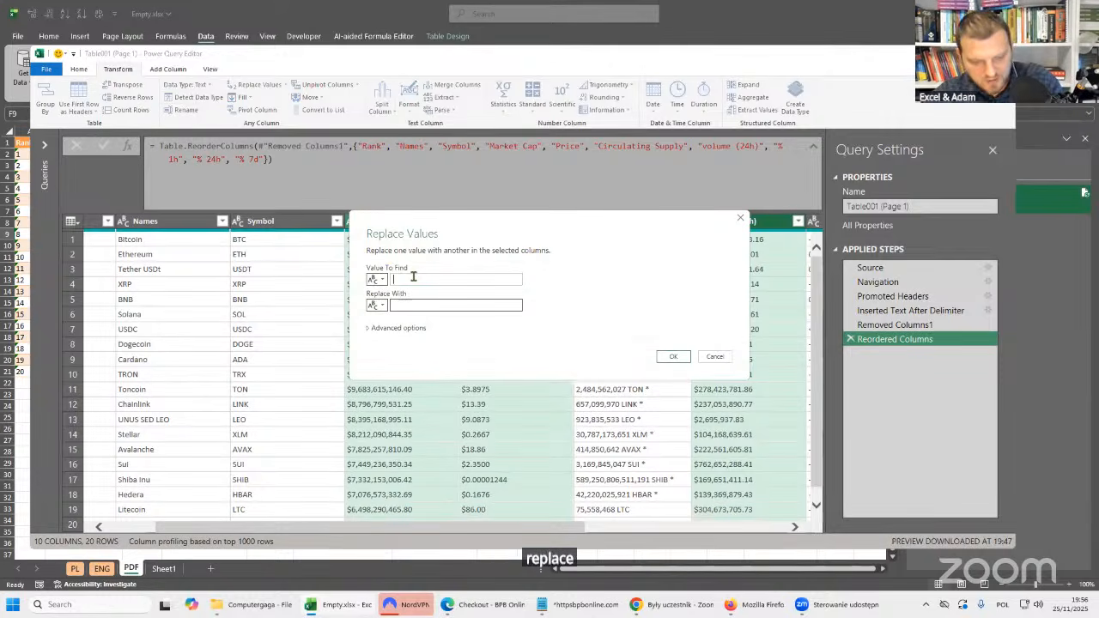
text($)
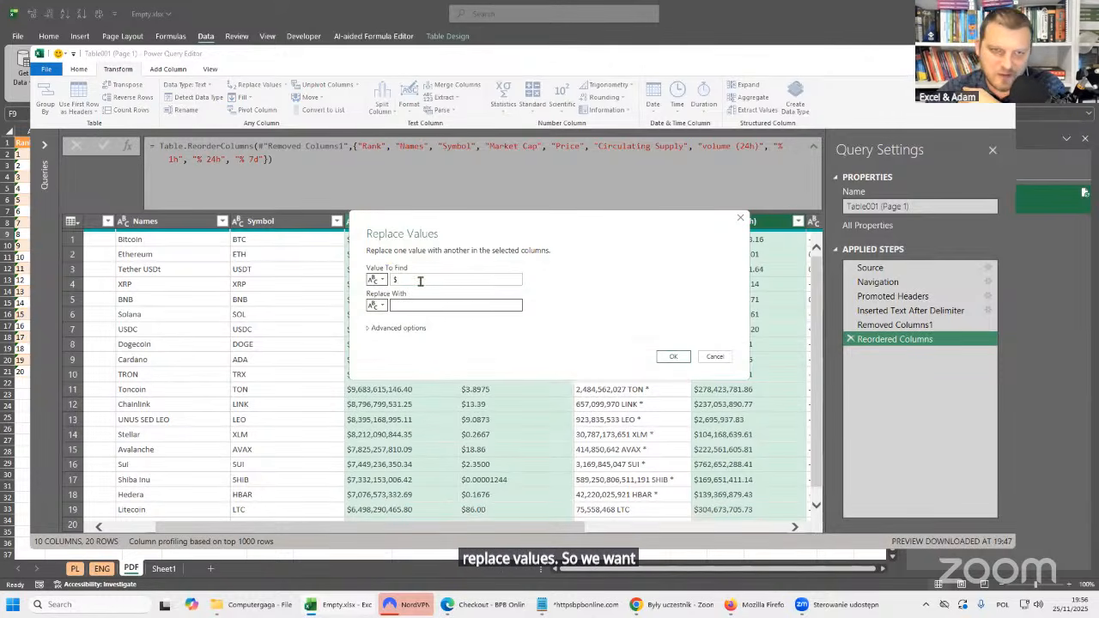
click(412, 305)
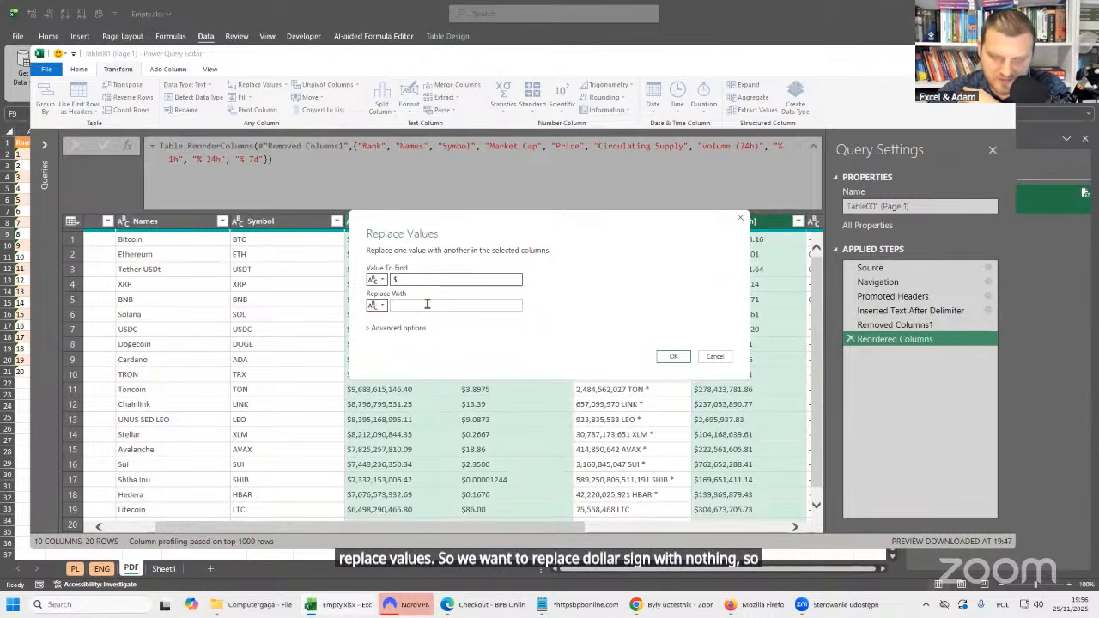
click(683, 356)
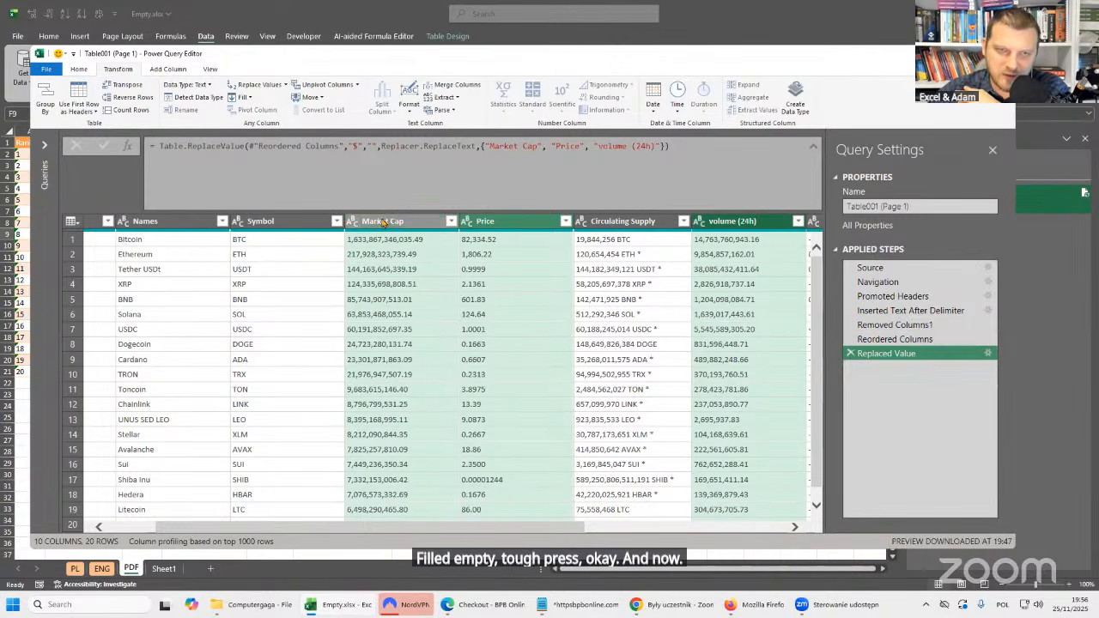
Set the Market Cap column's data type to Currency.
click(356, 221)
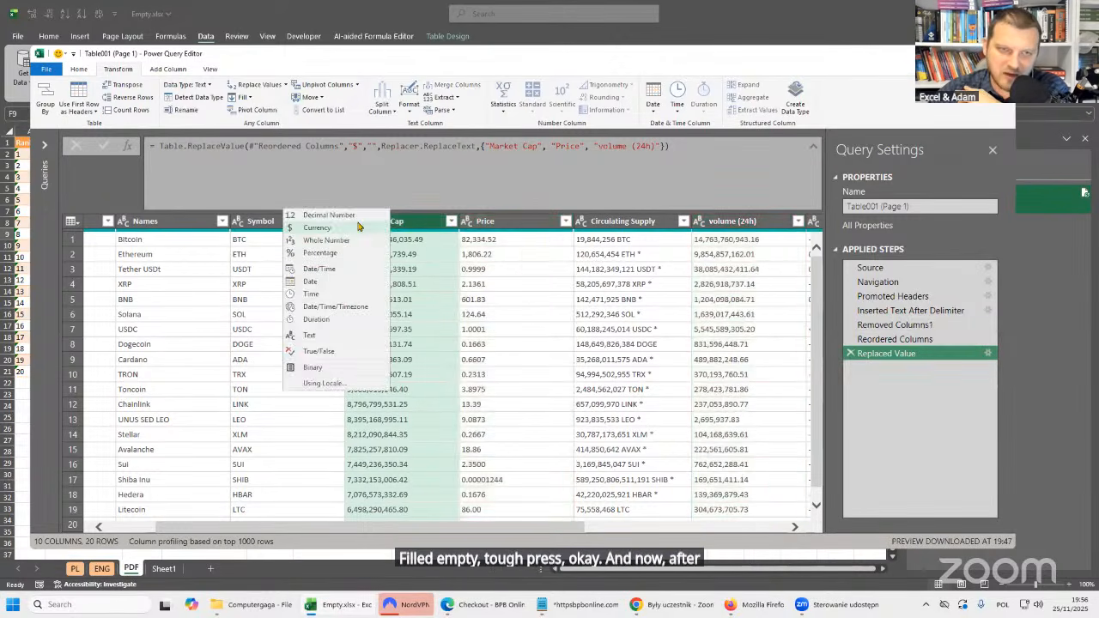
click(311, 230)
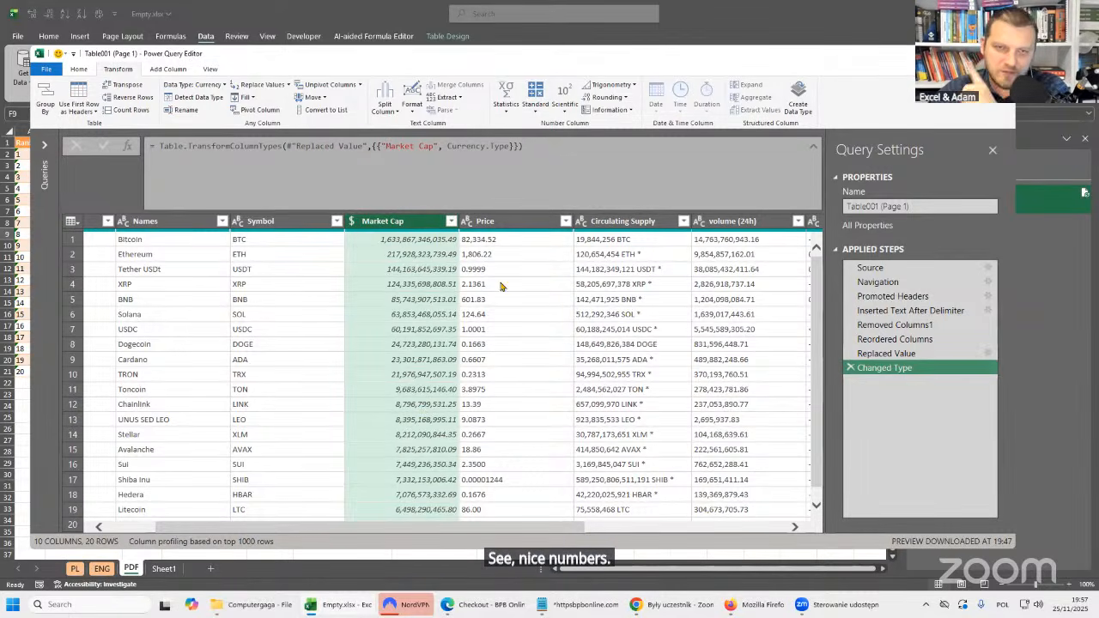
Check the decimal precision of Shiba Inu's price and set the Price column's data type to Decimal Number.
click(525, 224)
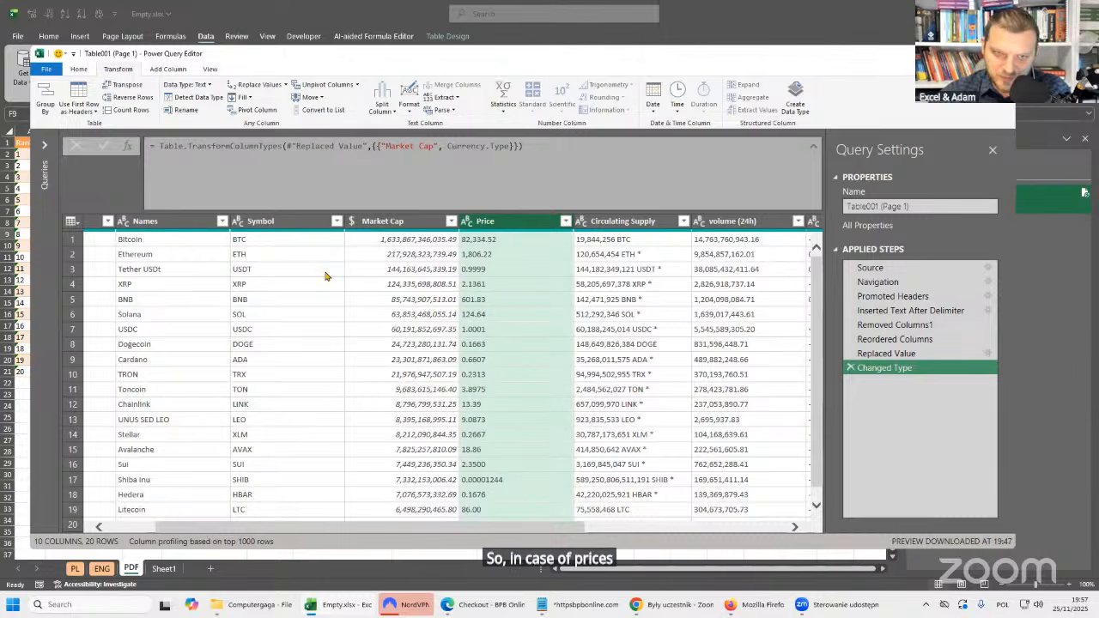
scroll(396, 275, down, 1)
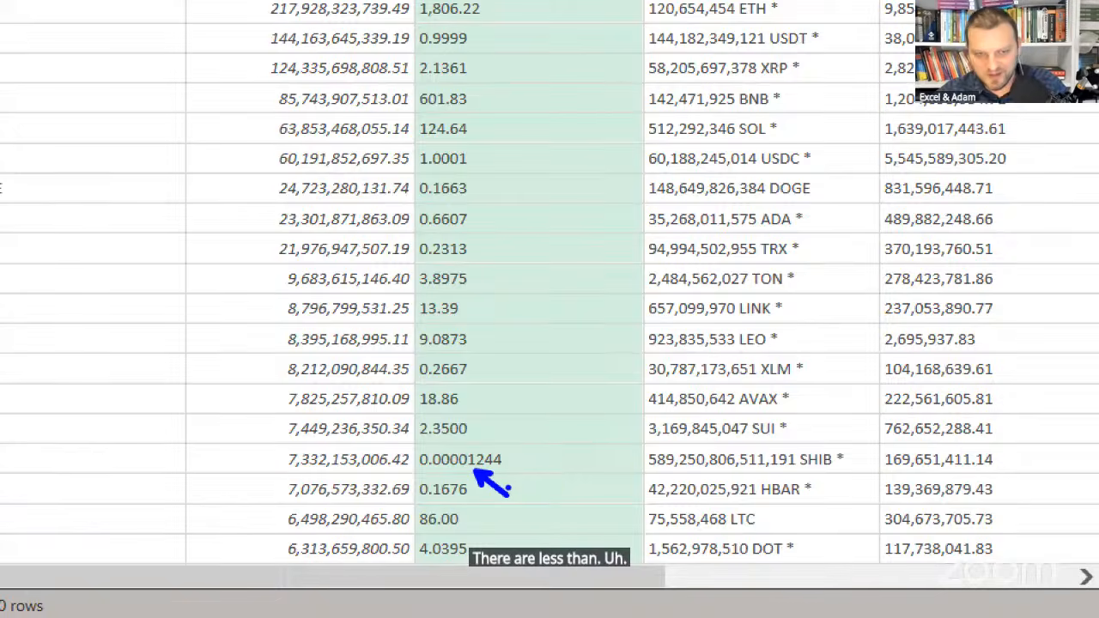
key(Escape)
drag(523, 529, 447, 530)
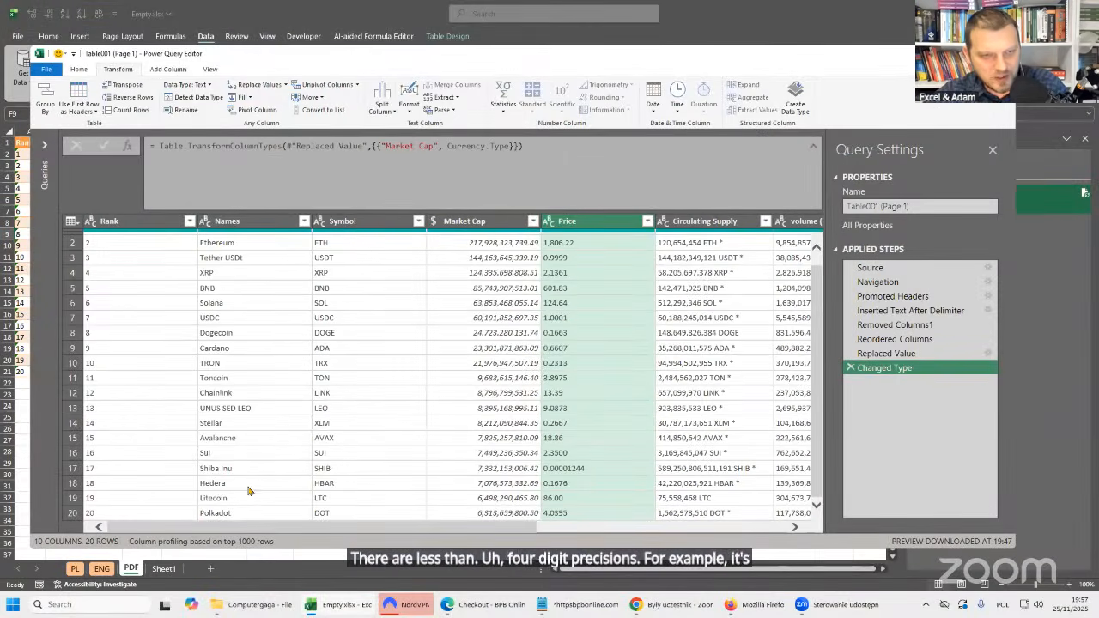
click(587, 469)
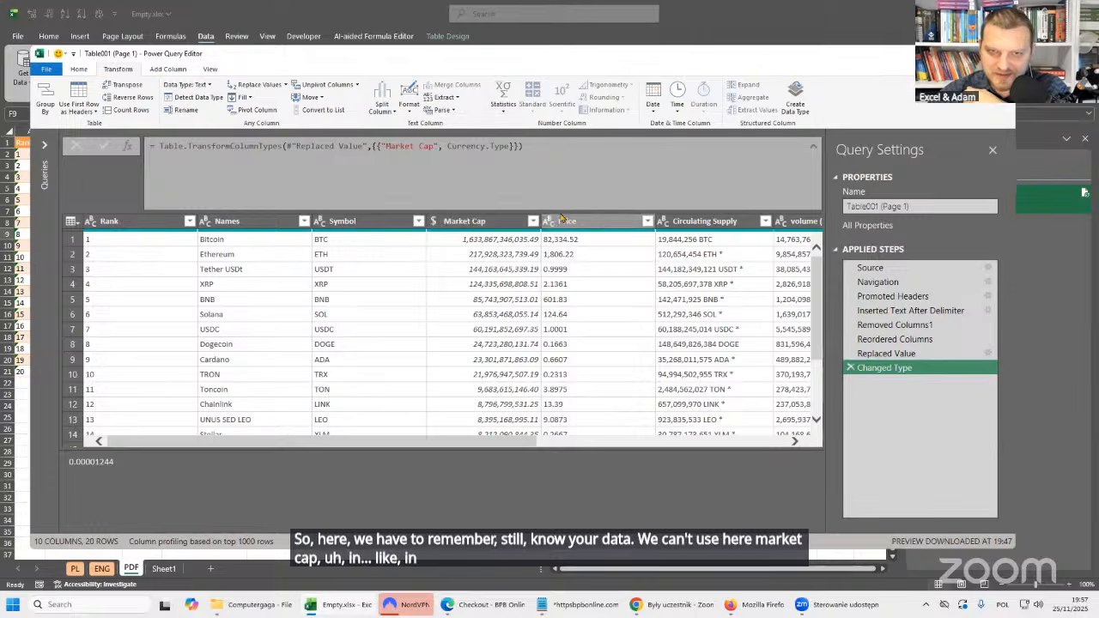
click(434, 221)
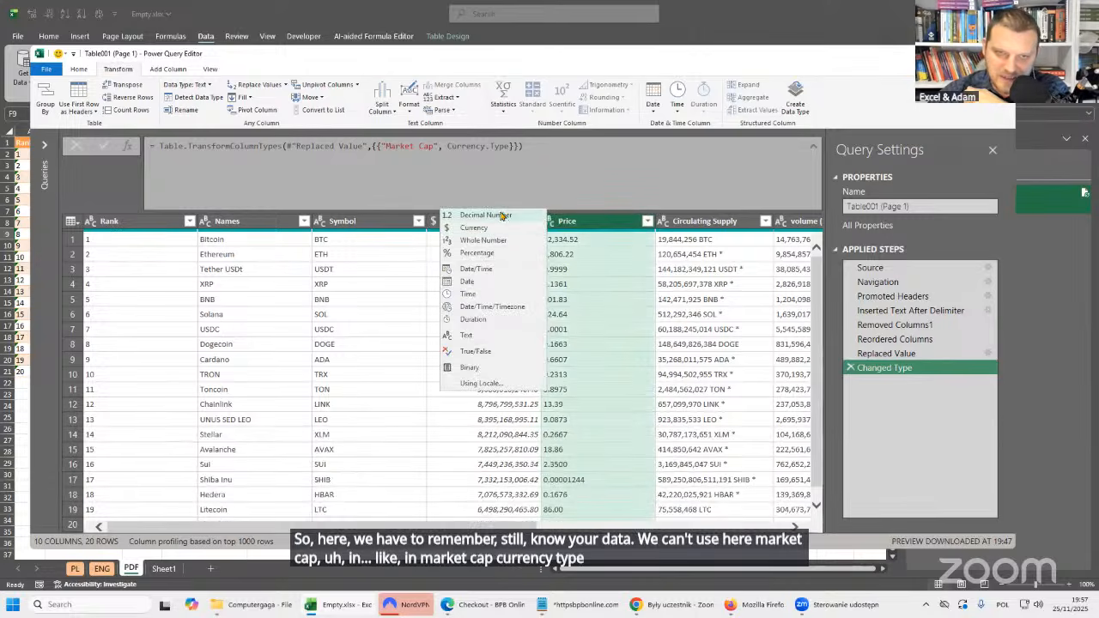
click(507, 216)
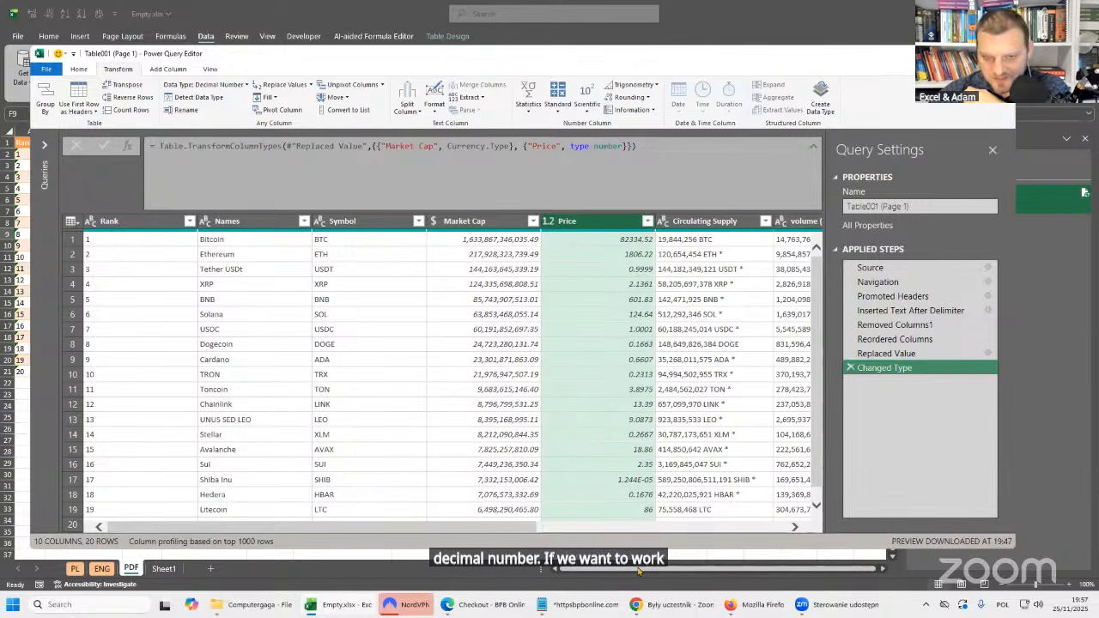
Examine the converted Shiba Inu price and compare the number display of the Market Cap and Price columns.
click(615, 481)
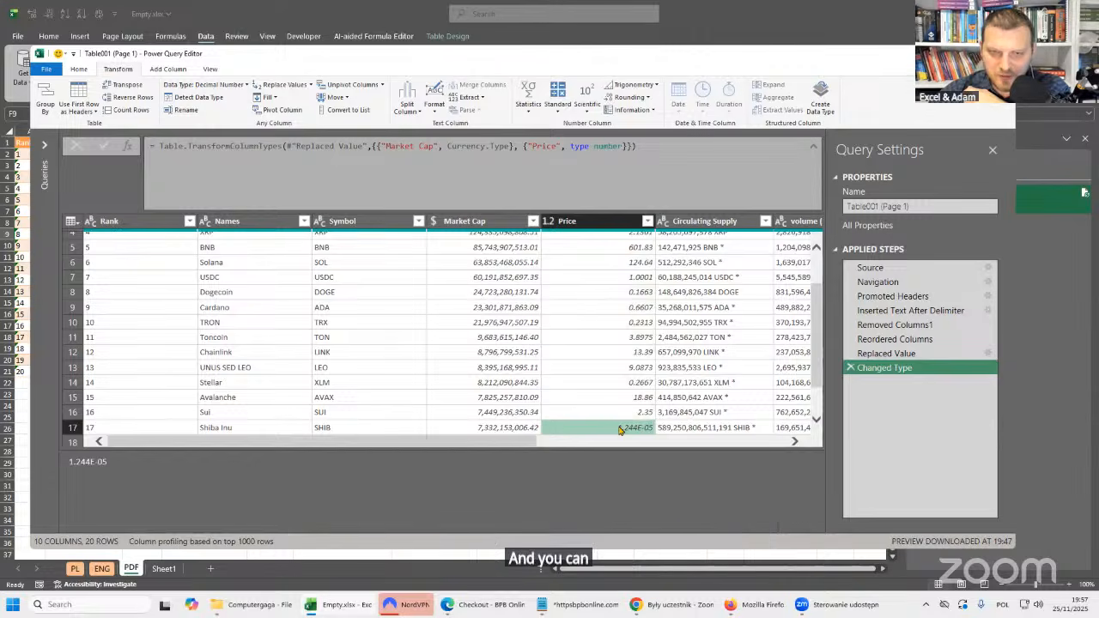
scroll(652, 363, down, 1)
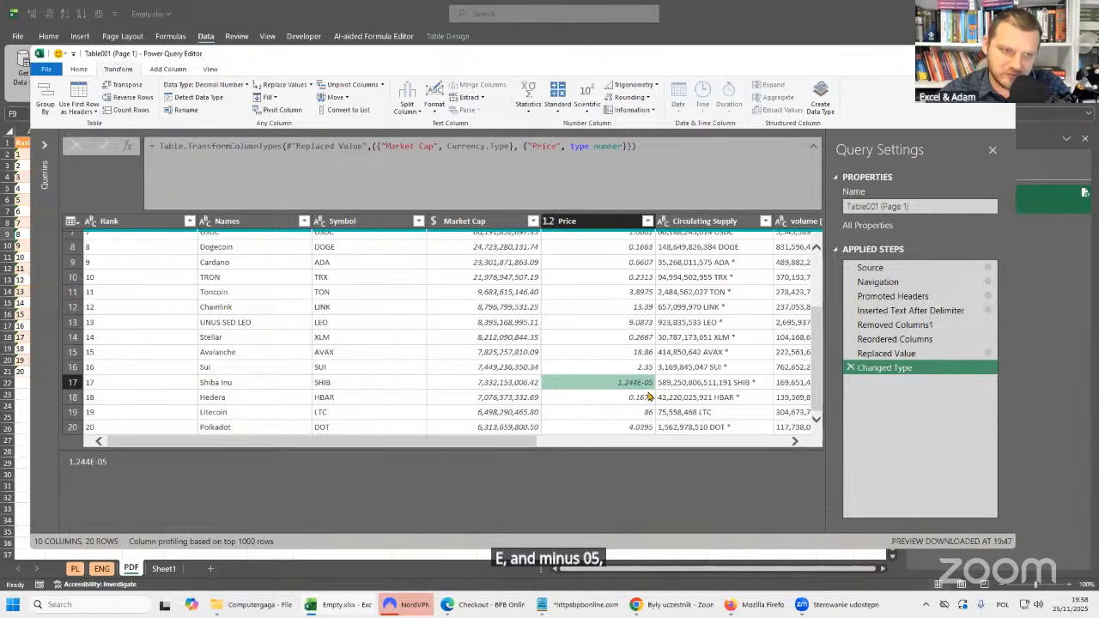
scroll(649, 400, up, 2)
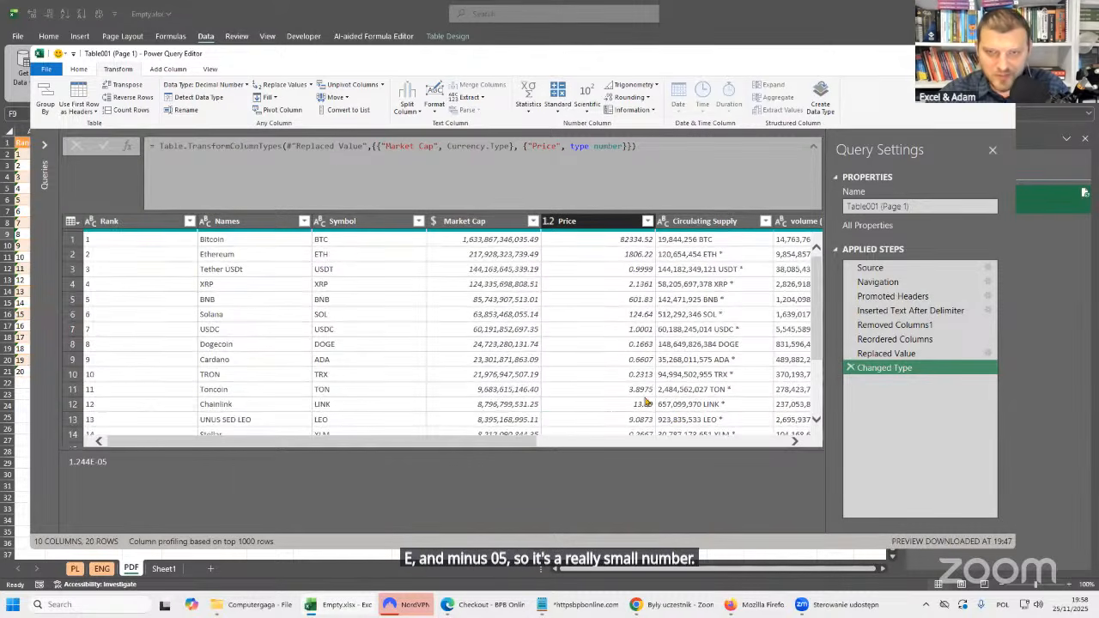
drag(543, 445, 588, 444)
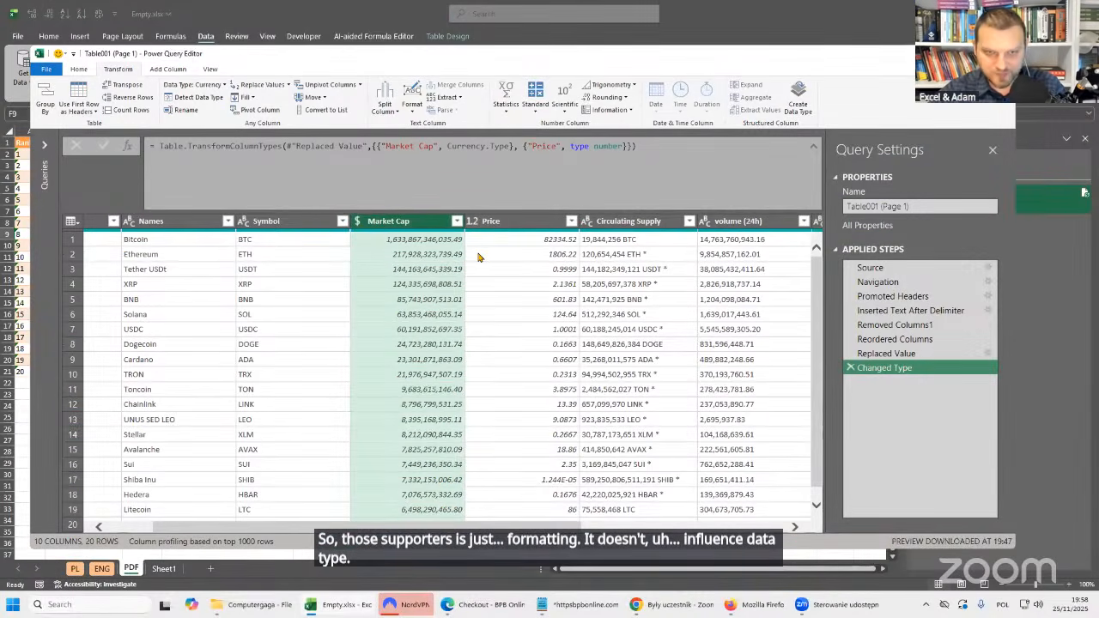
click(546, 229)
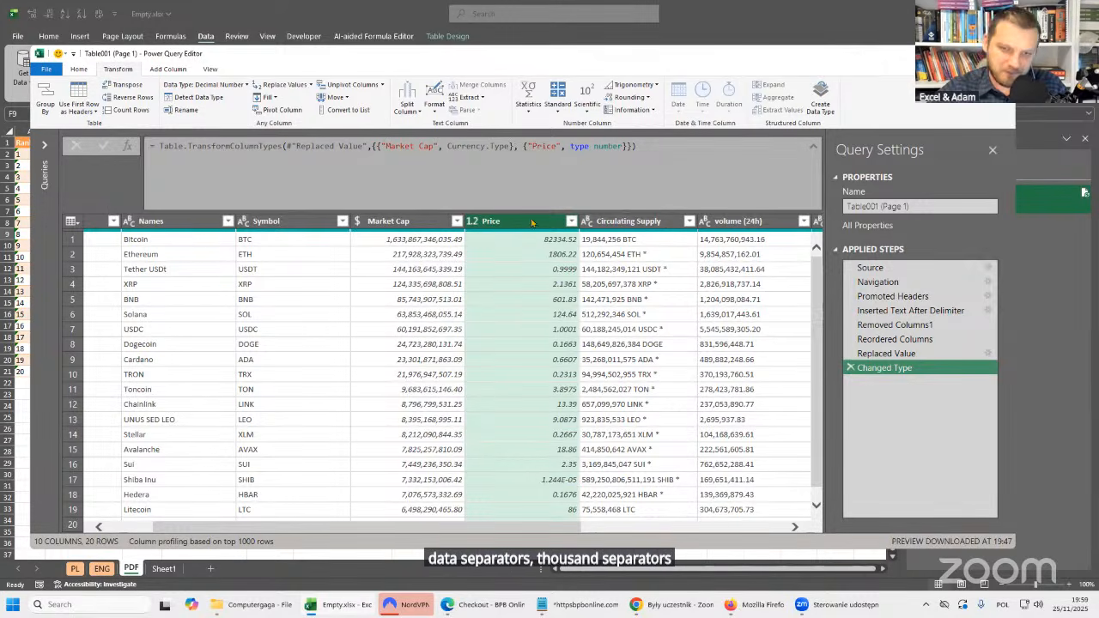
click(562, 488)
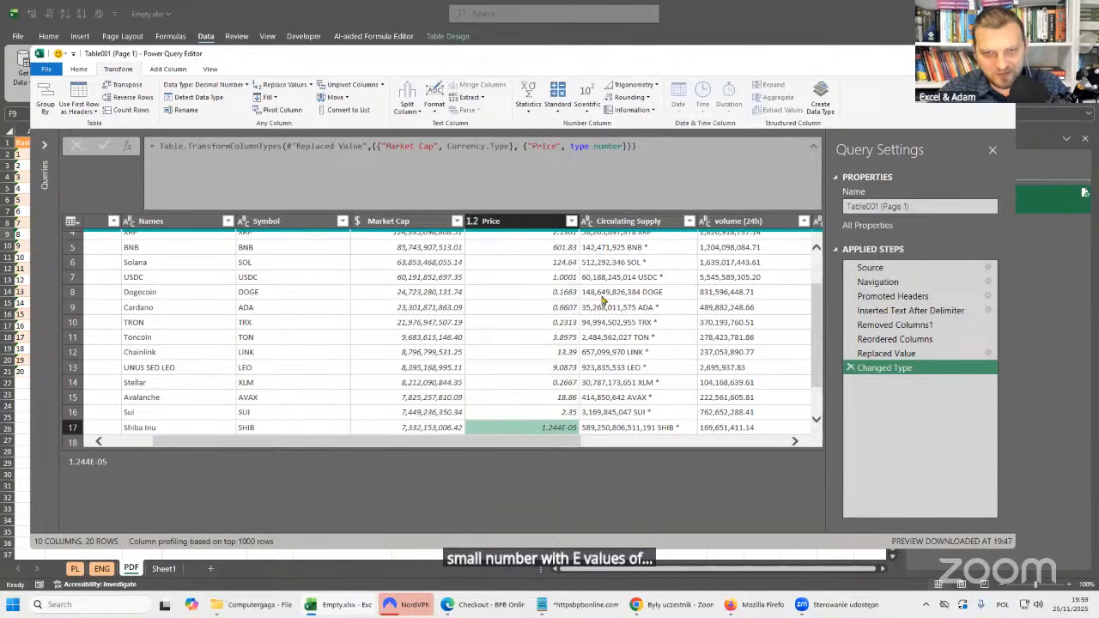
scroll(620, 416, up, 2)
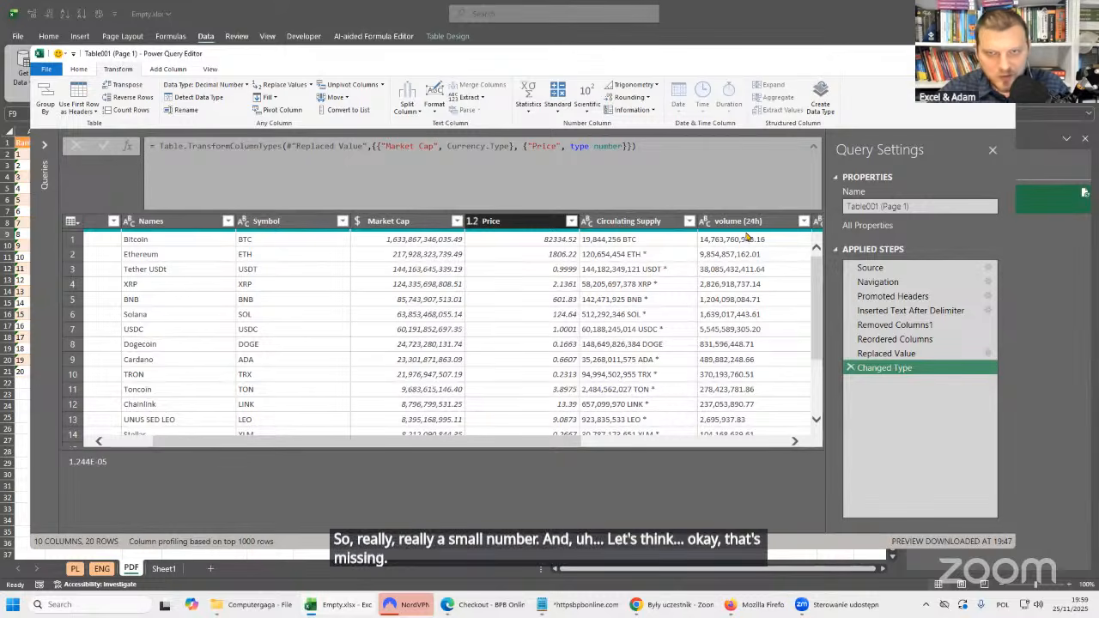
Select the volume (24h) column.
click(705, 225)
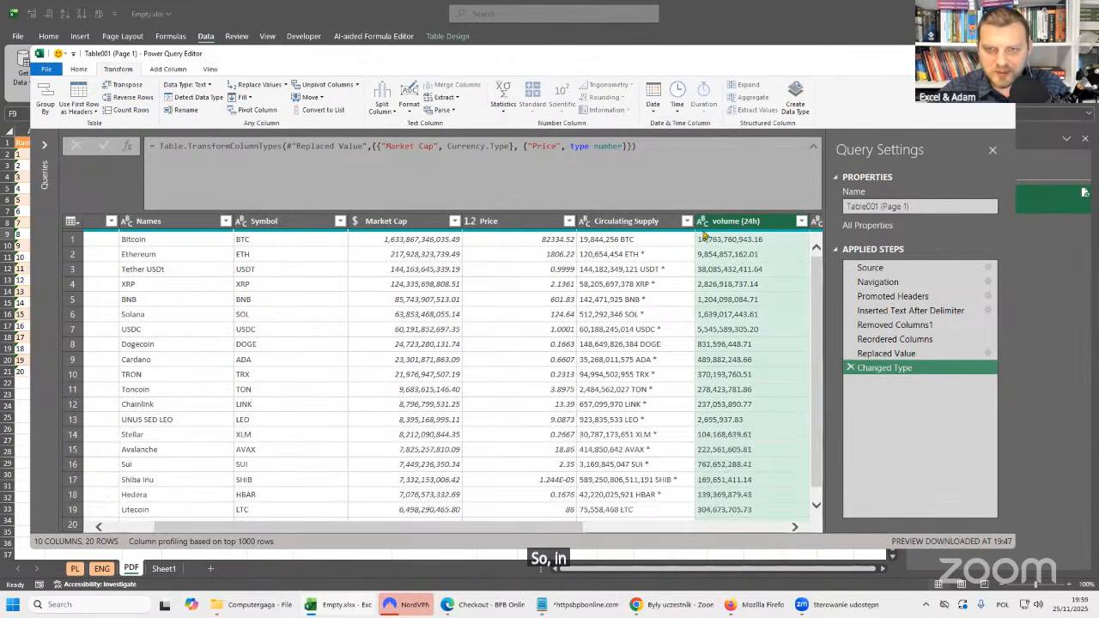
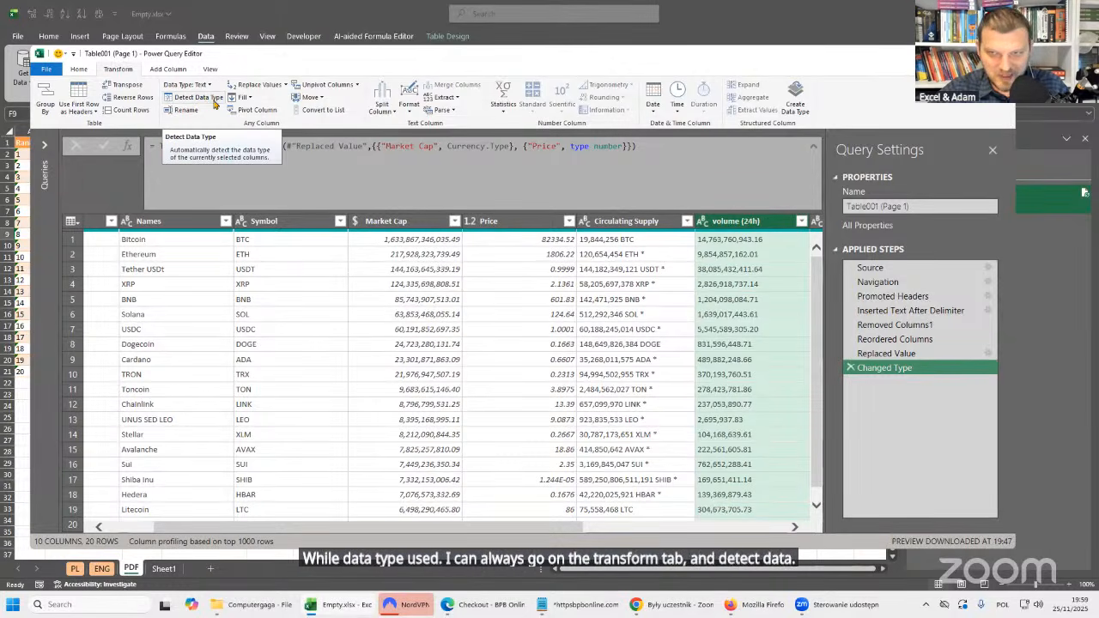
scroll(578, 530, right, 3)
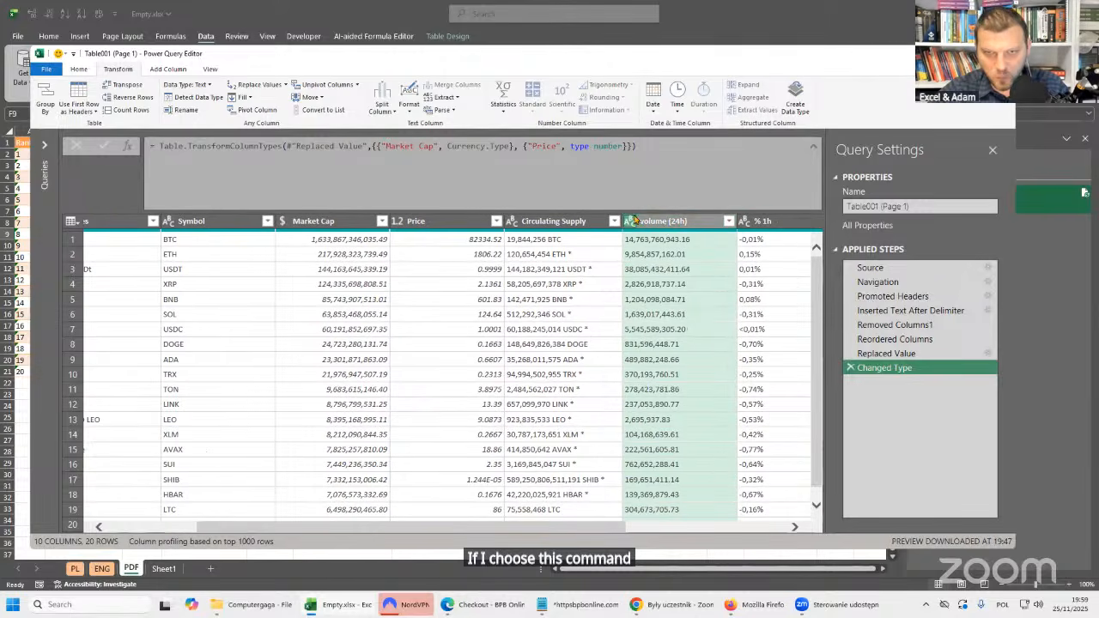
click(129, 97)
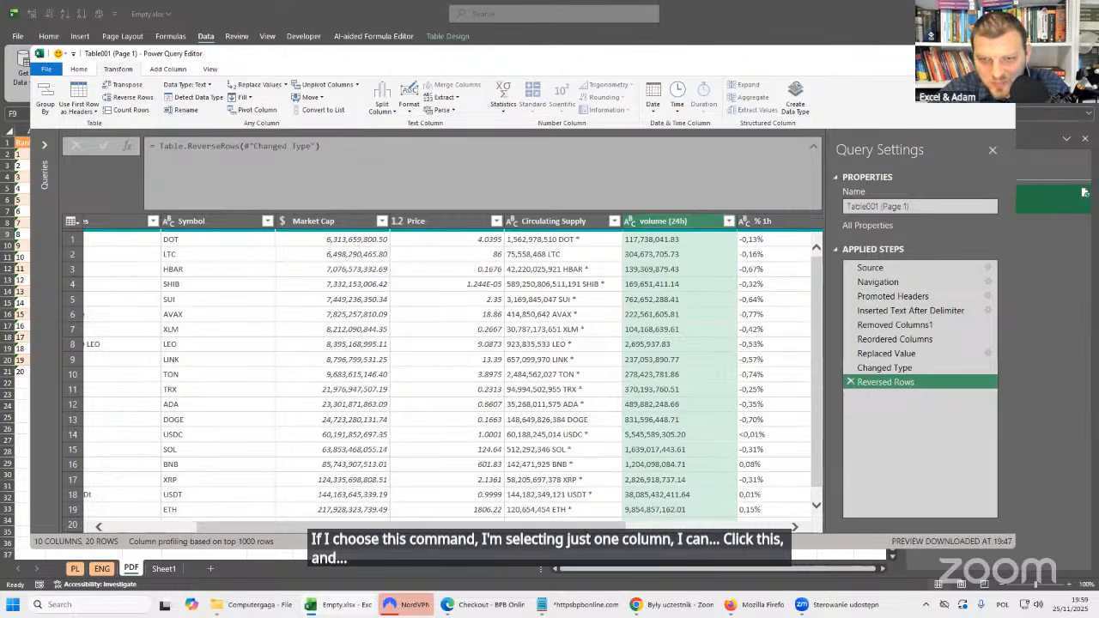
scroll(364, 244, right, 5)
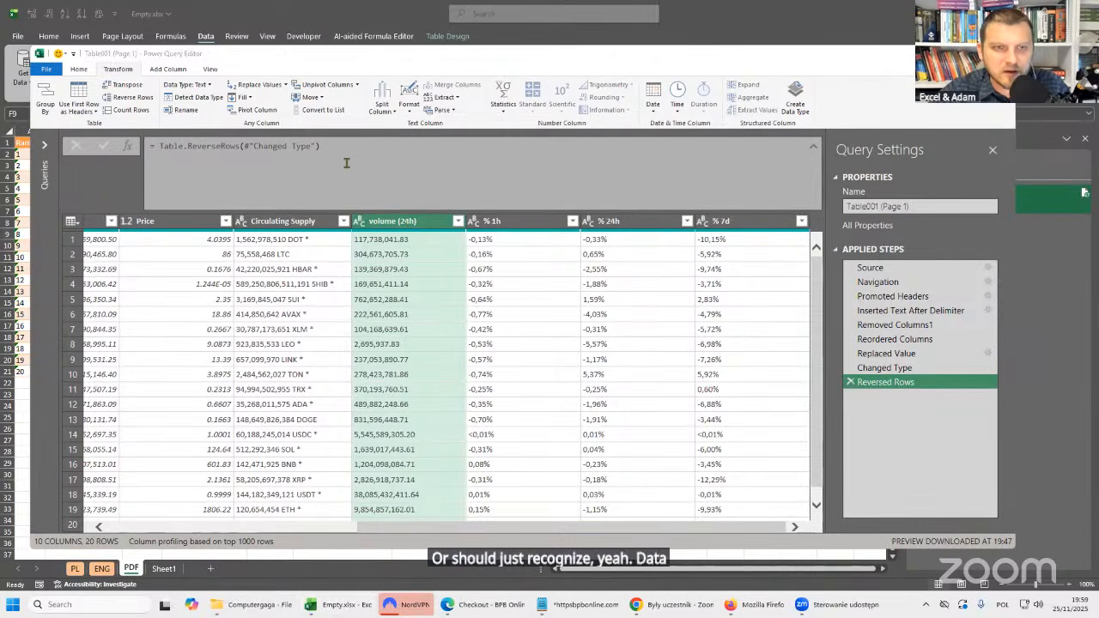
click(851, 382)
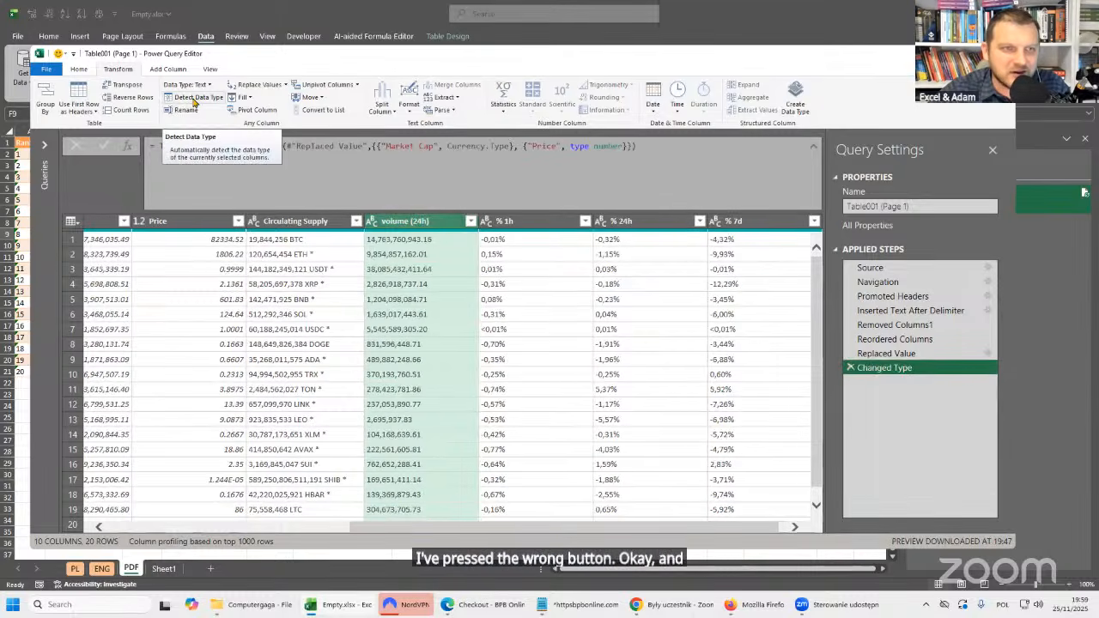
Automatically detect the volume (24h) column's data type and inspect its entry in the Changed Type formula.
click(194, 101)
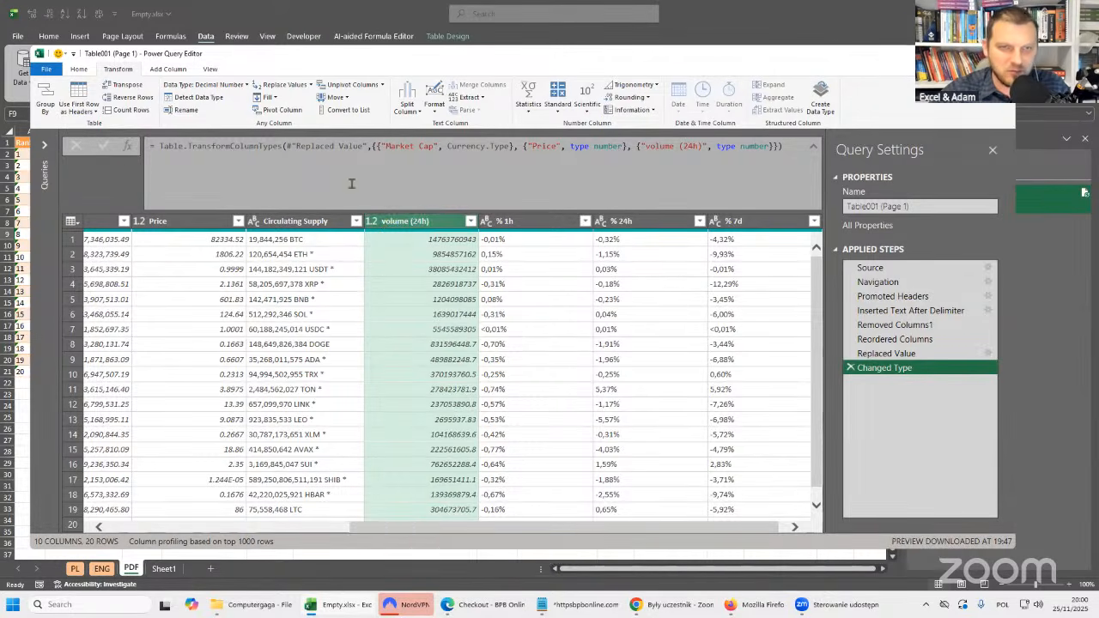
scroll(521, 529, left, 5)
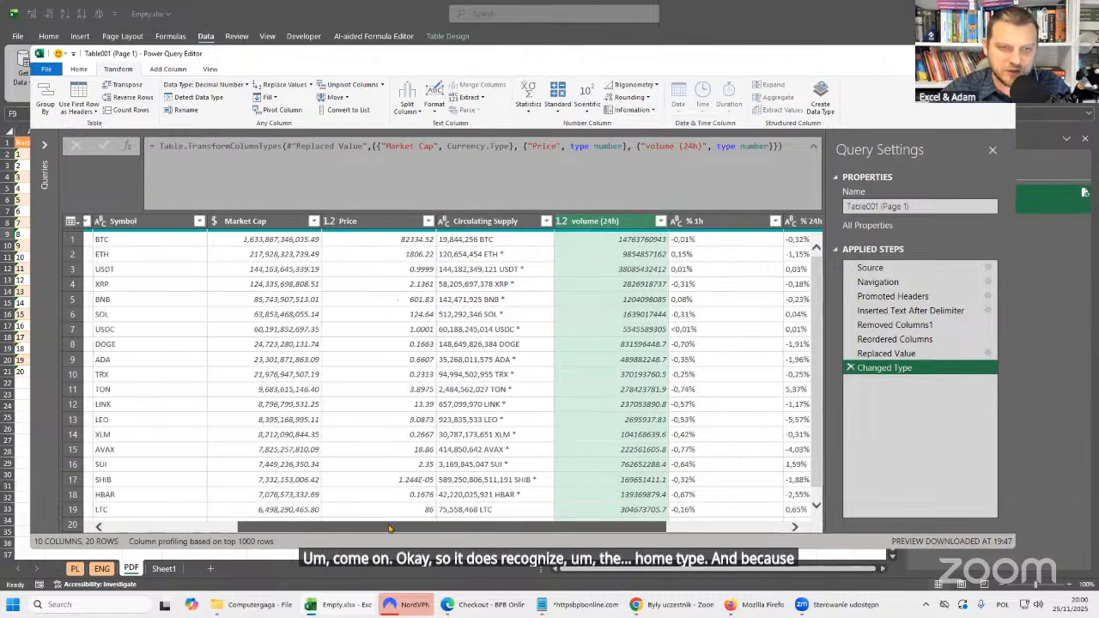
click(438, 225)
click(550, 224)
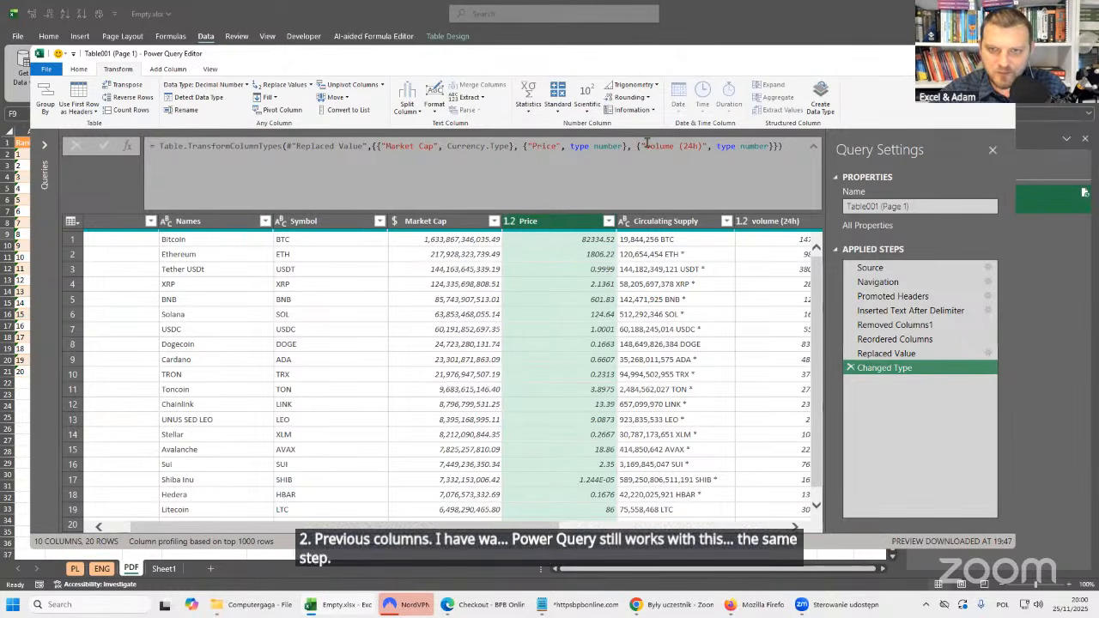
drag(637, 146, 778, 147)
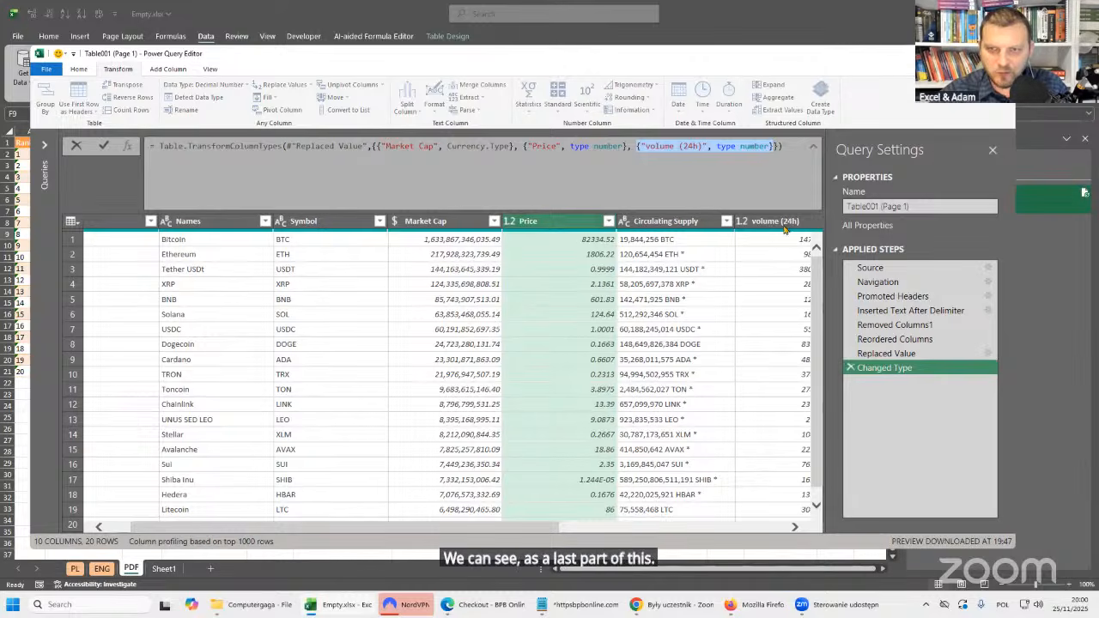
click(719, 149)
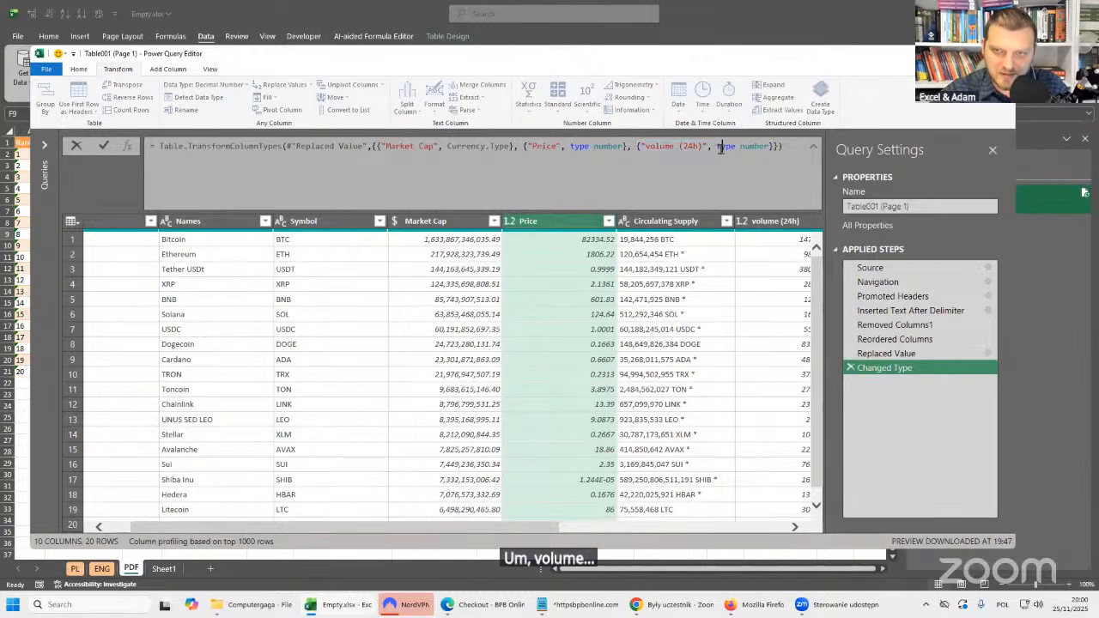
double_click(767, 147)
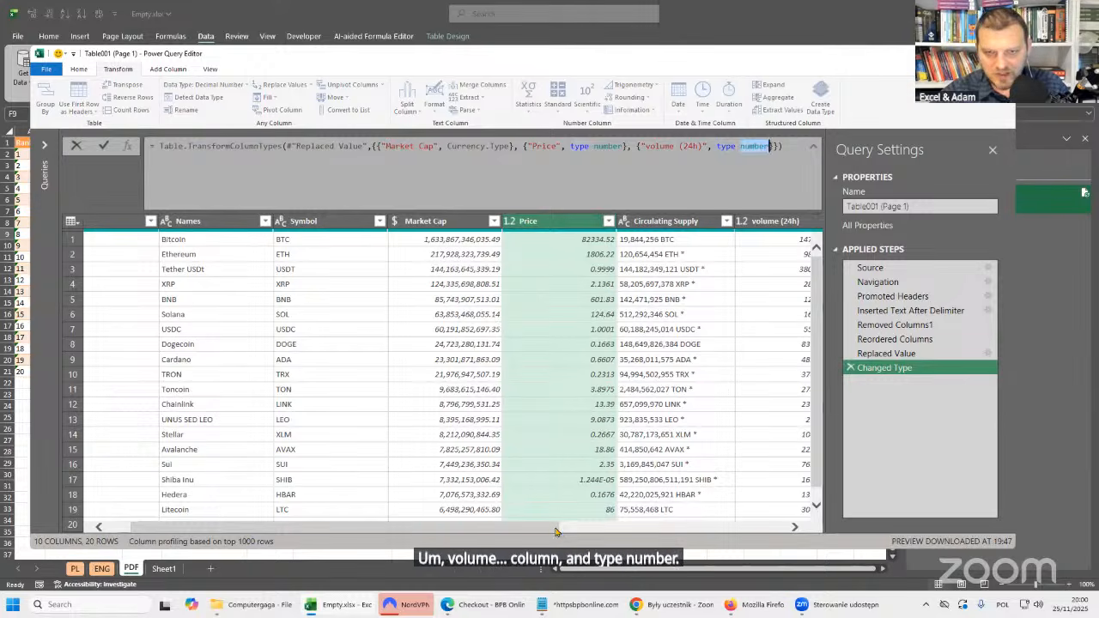
key(Return)
Replace the "<" sign with nothing in the % 1h, % 24h and % 7d columns.
click(711, 528)
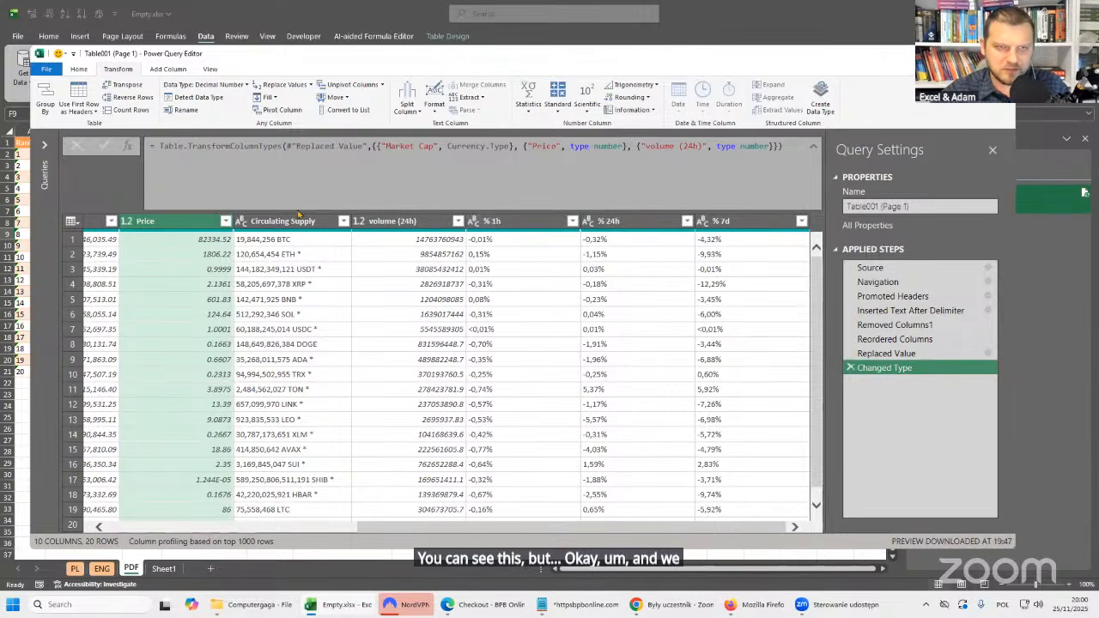
click(299, 221)
click(522, 223)
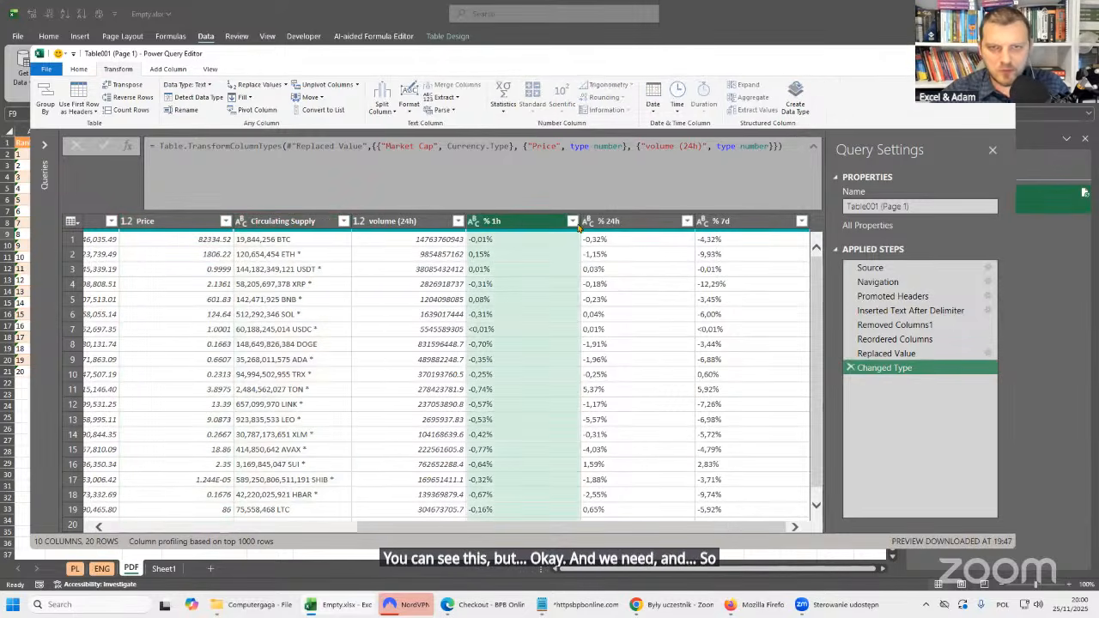
ctrl+click(641, 221)
ctrl+click(720, 222)
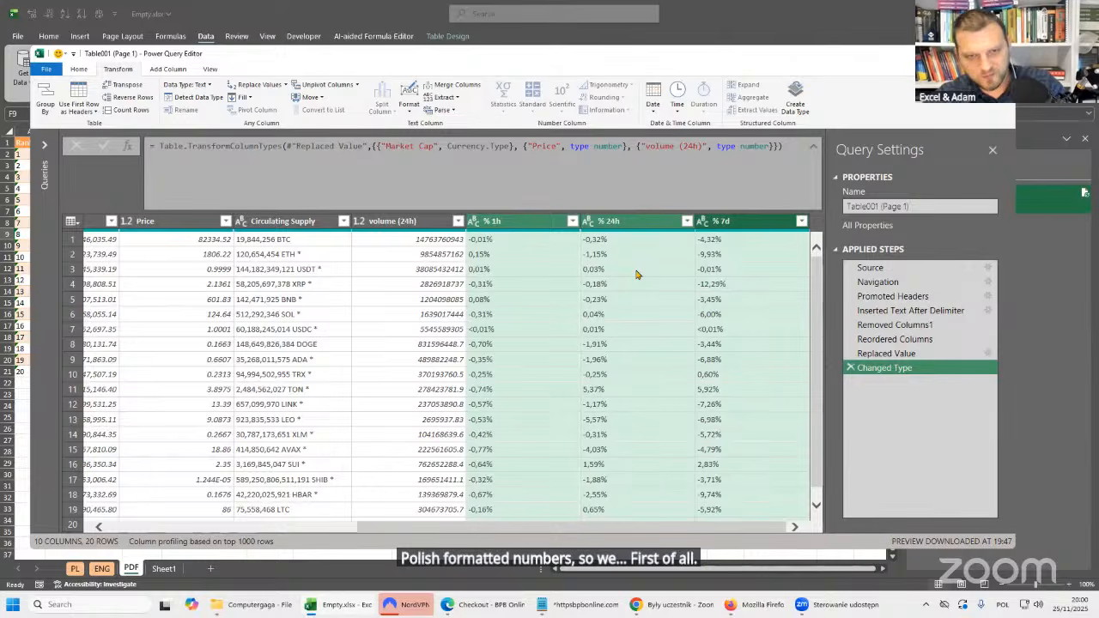
key(ctrl+2)
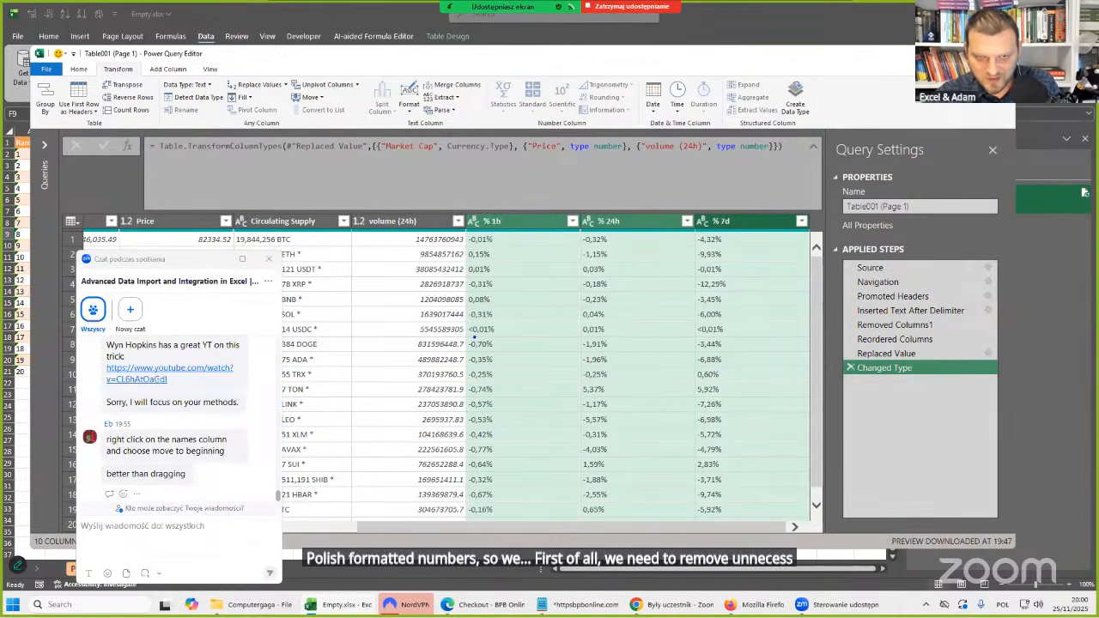
click(700, 337)
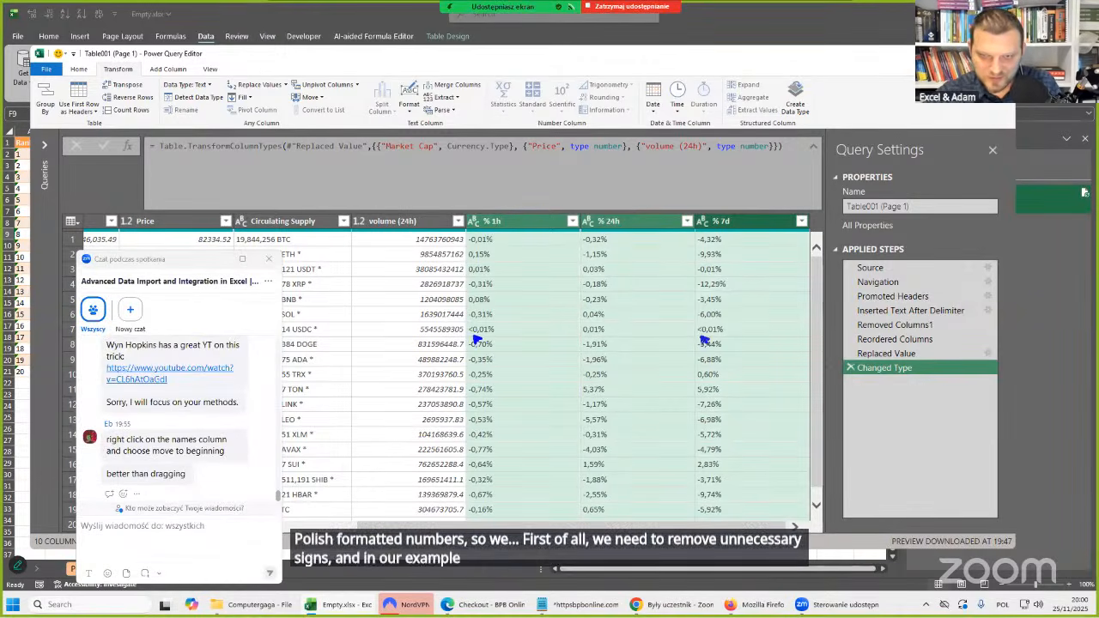
key(Escape)
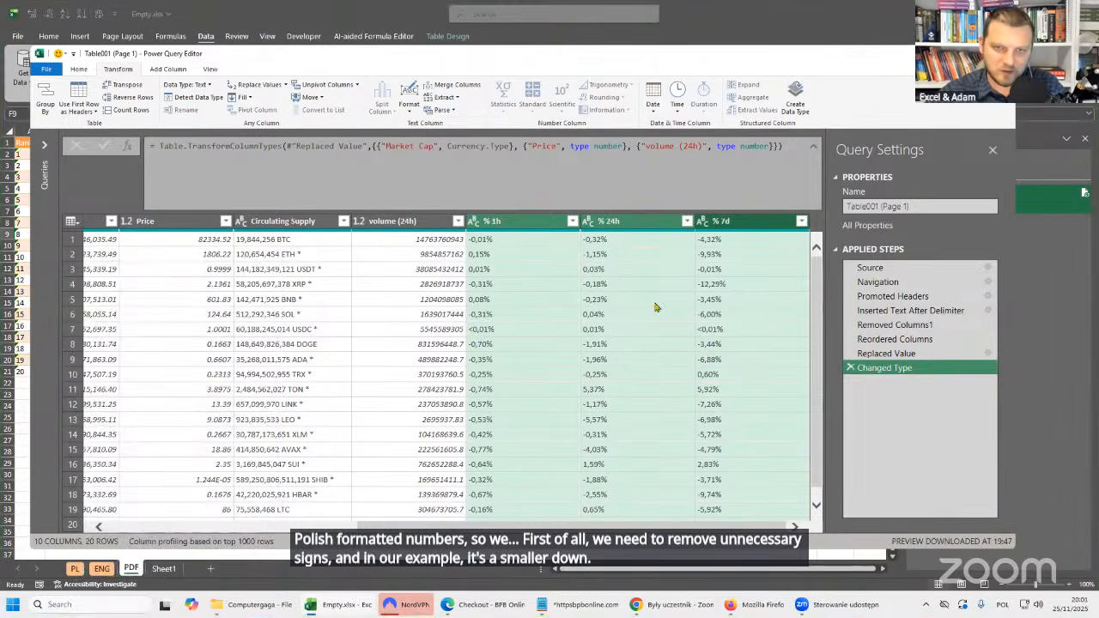
click(263, 86)
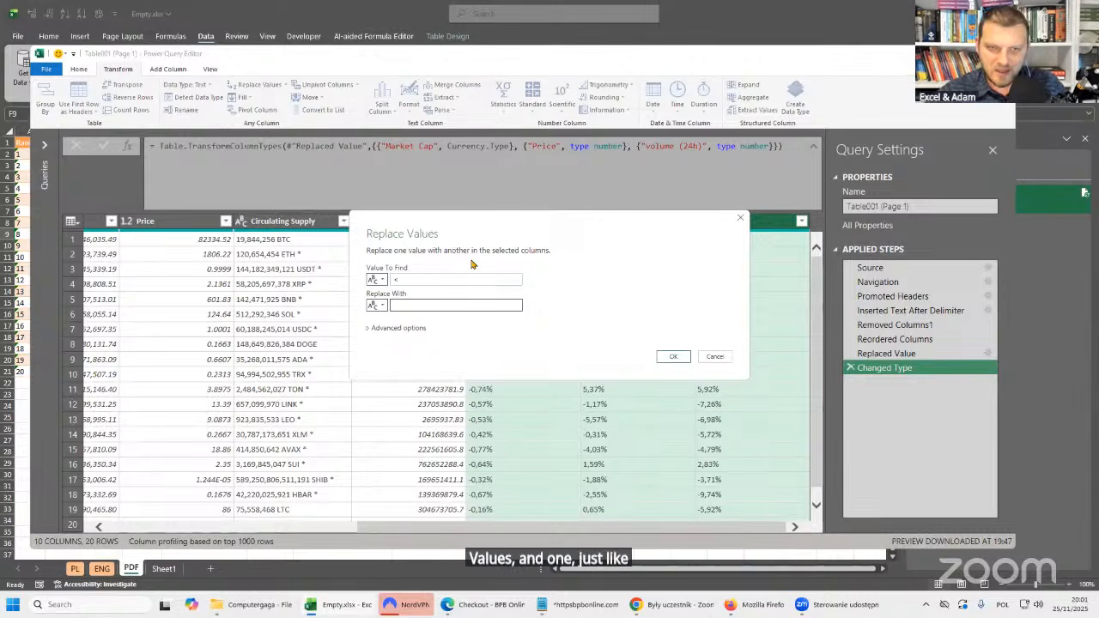
click(397, 281)
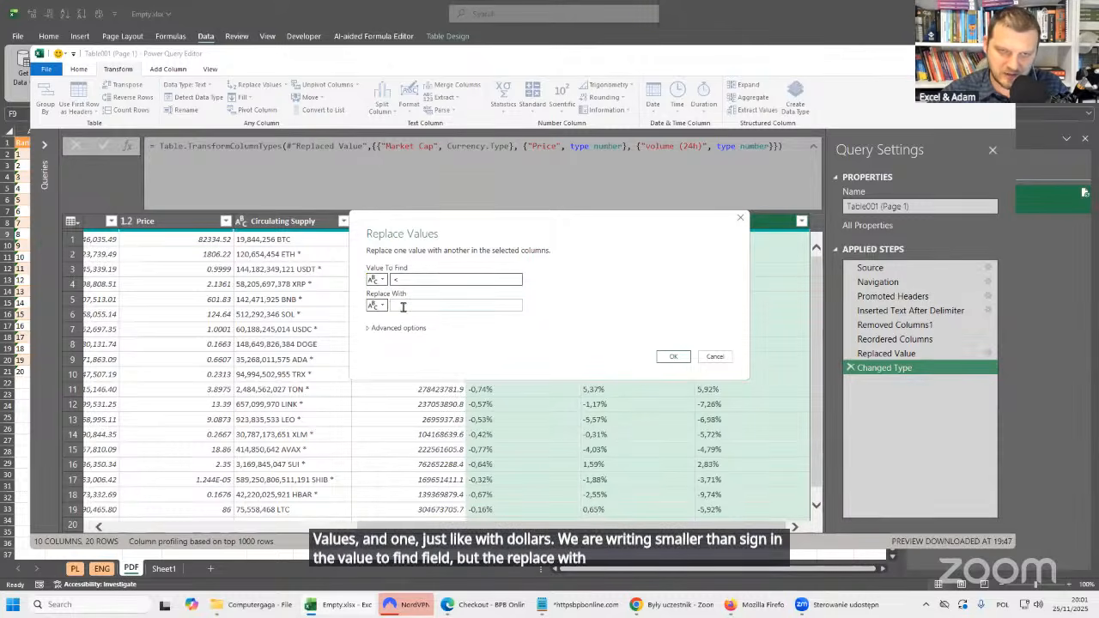
click(676, 359)
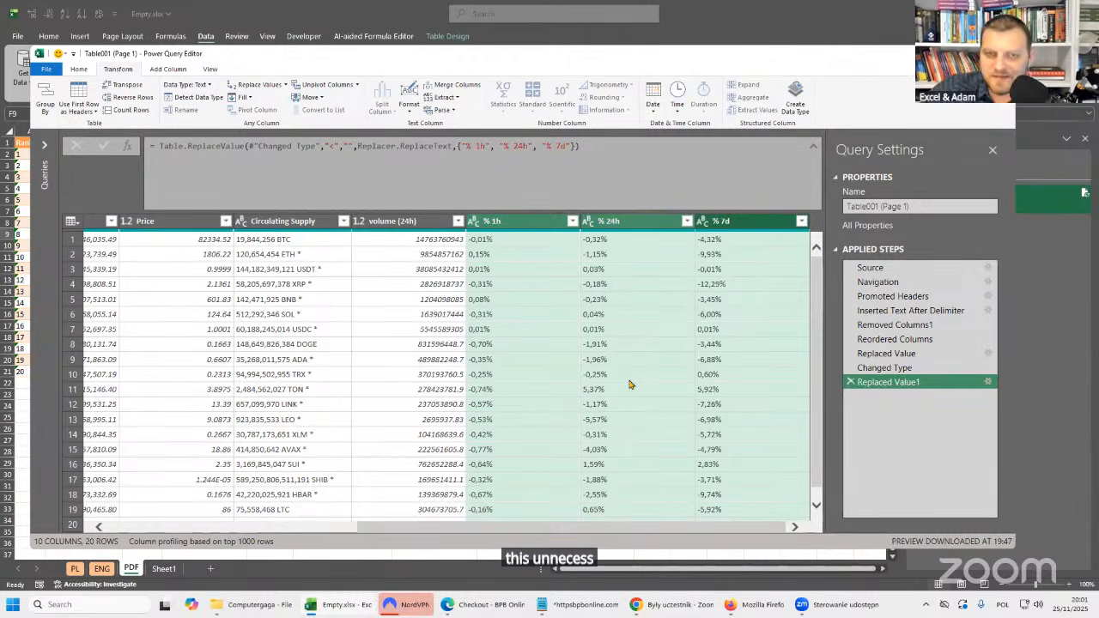
click(513, 223)
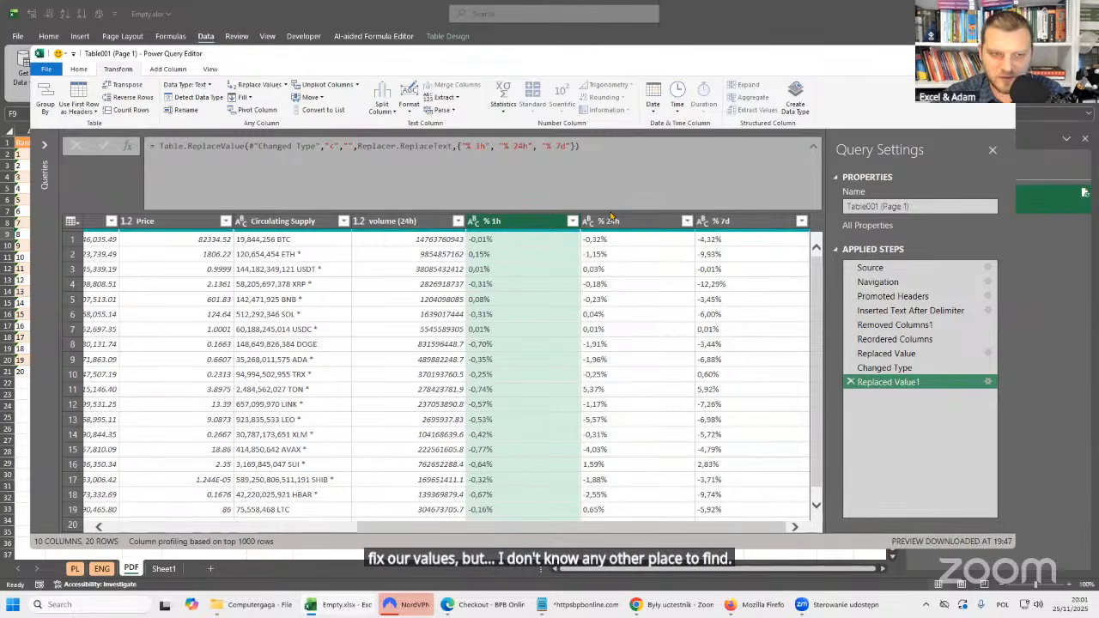
ctrl+click(619, 221)
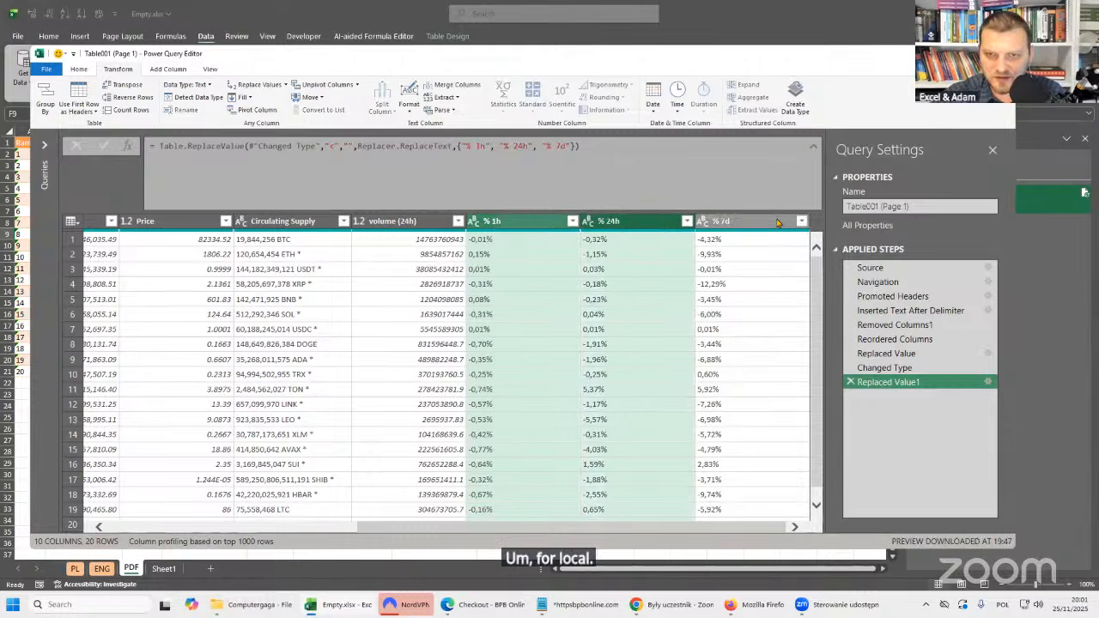
ctrl+click(761, 220)
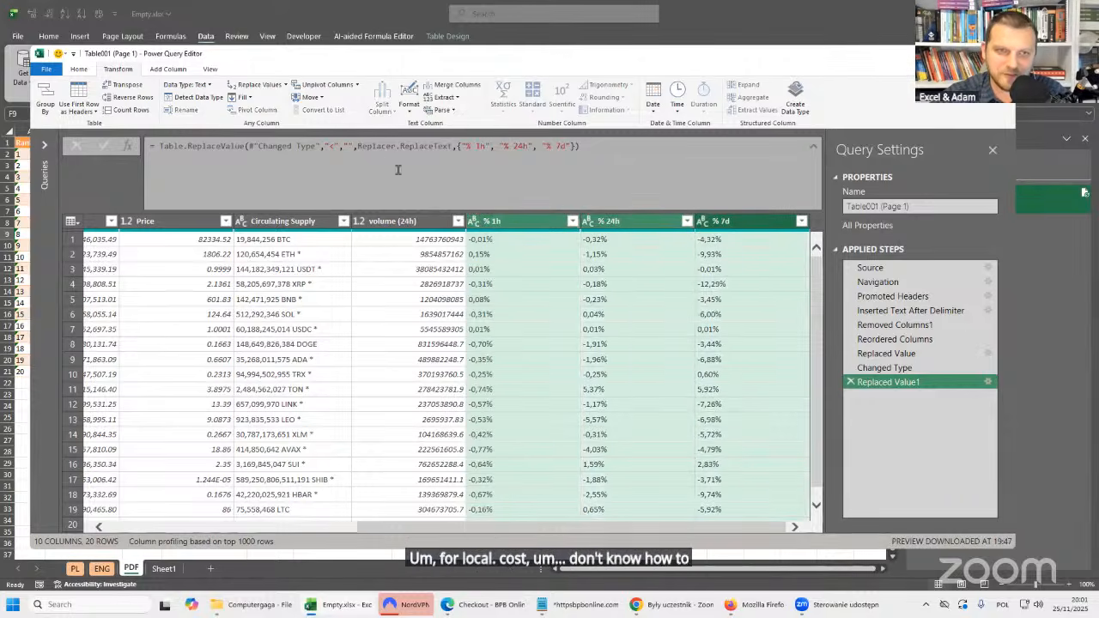
click(79, 69)
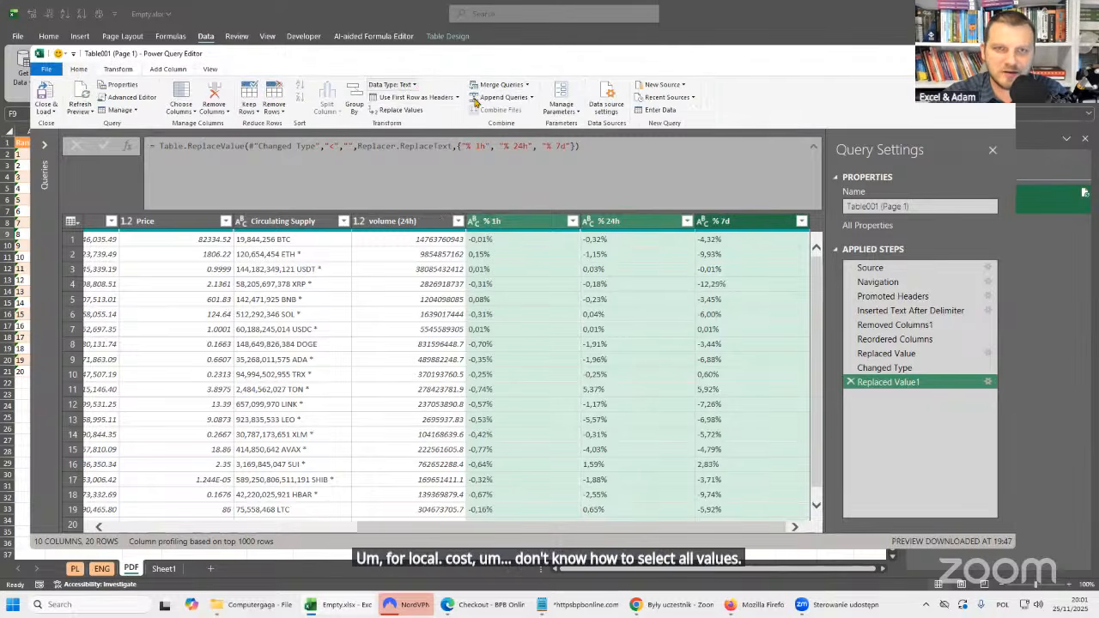
click(415, 85)
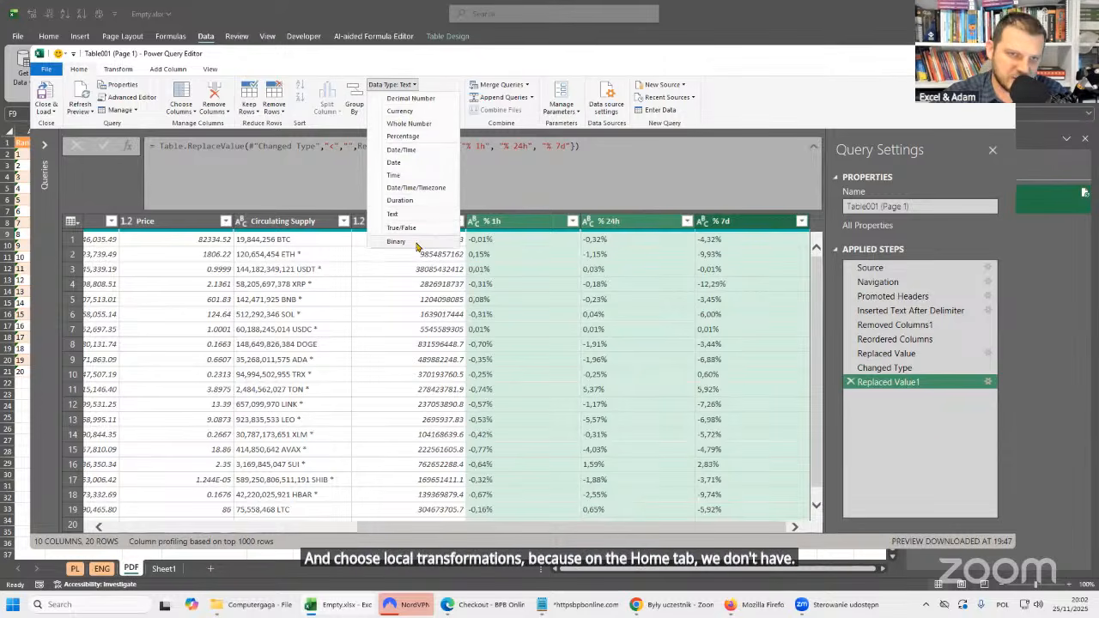
click(495, 231)
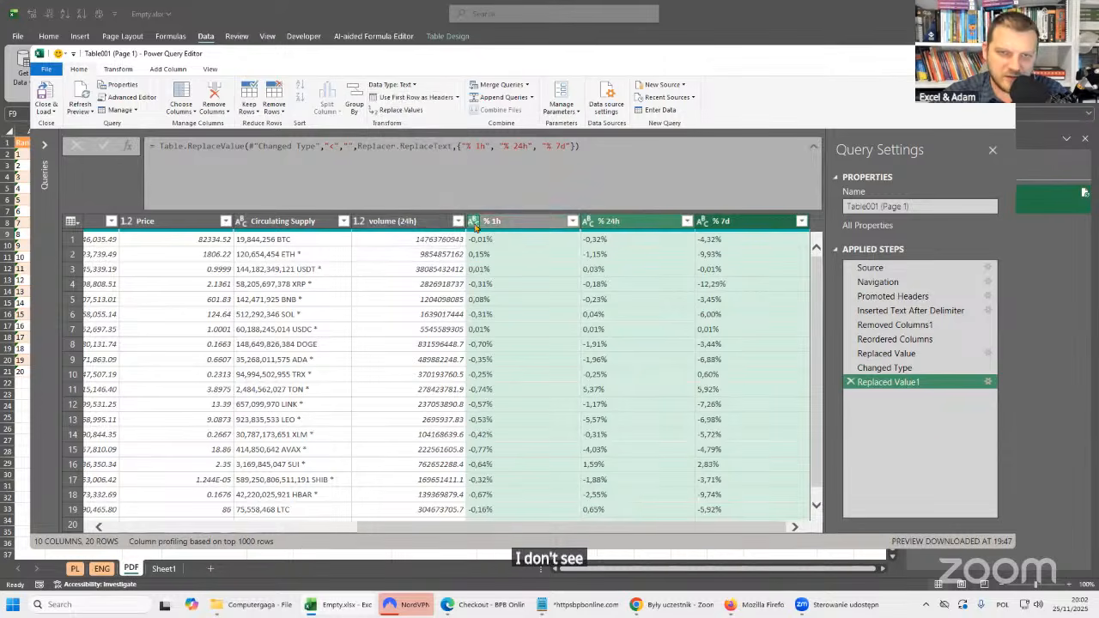
Start a locale-based type change for the % 1h column alone and choose Percentage as its data type.
click(527, 222)
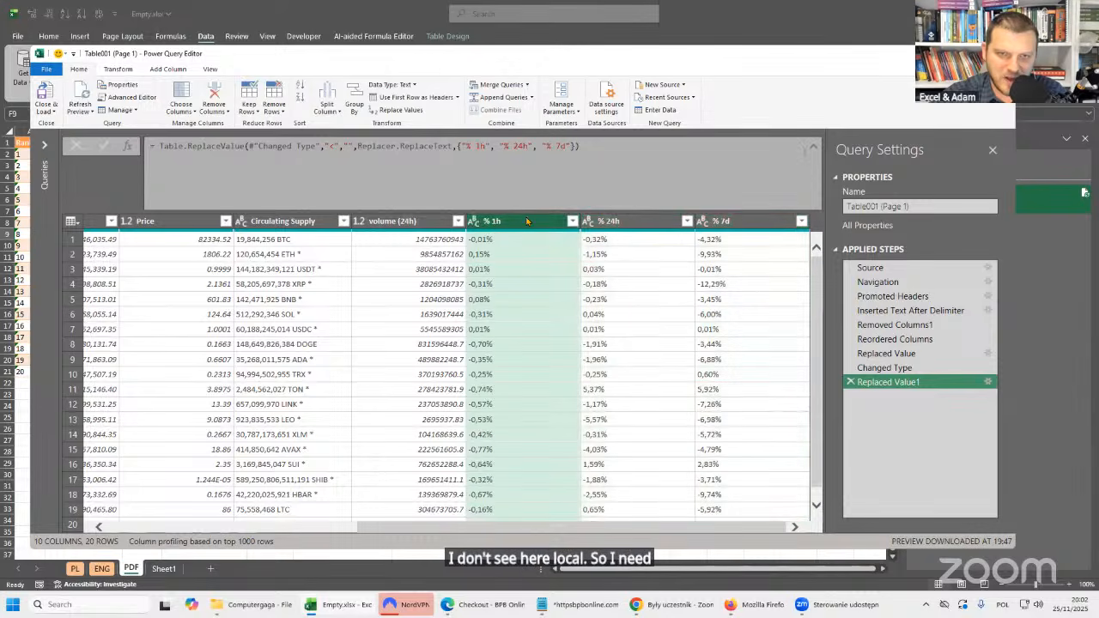
click(475, 224)
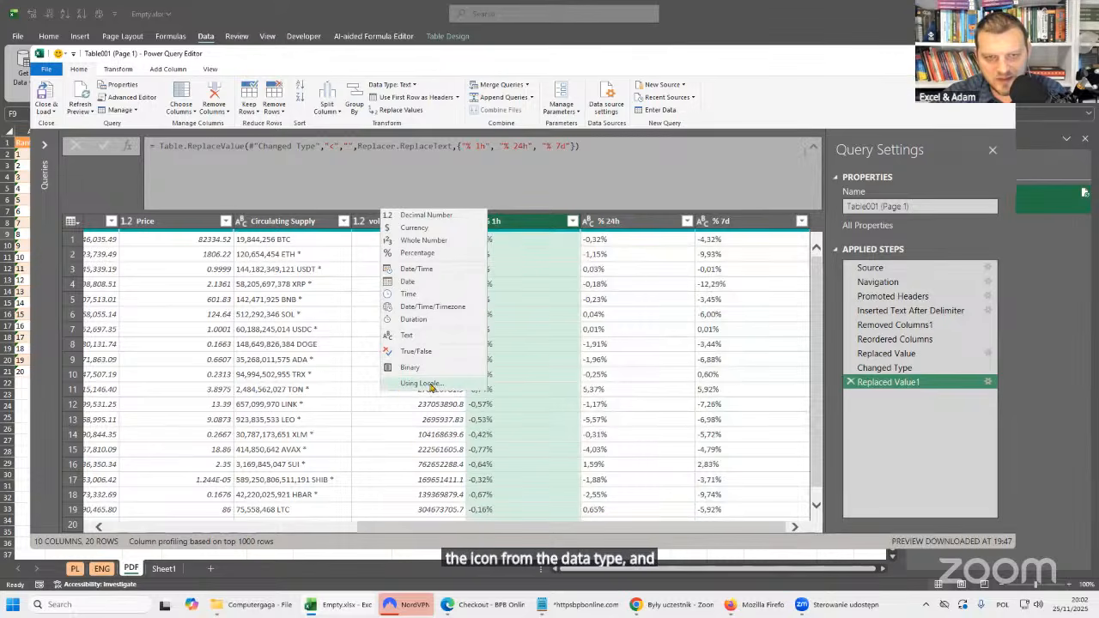
click(463, 387)
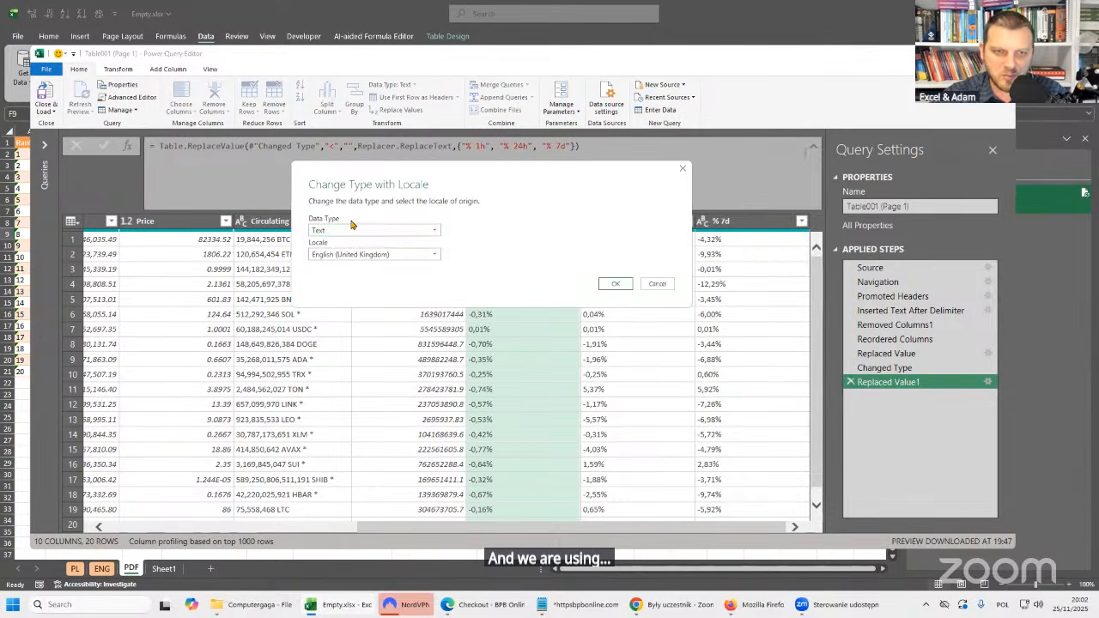
click(378, 232)
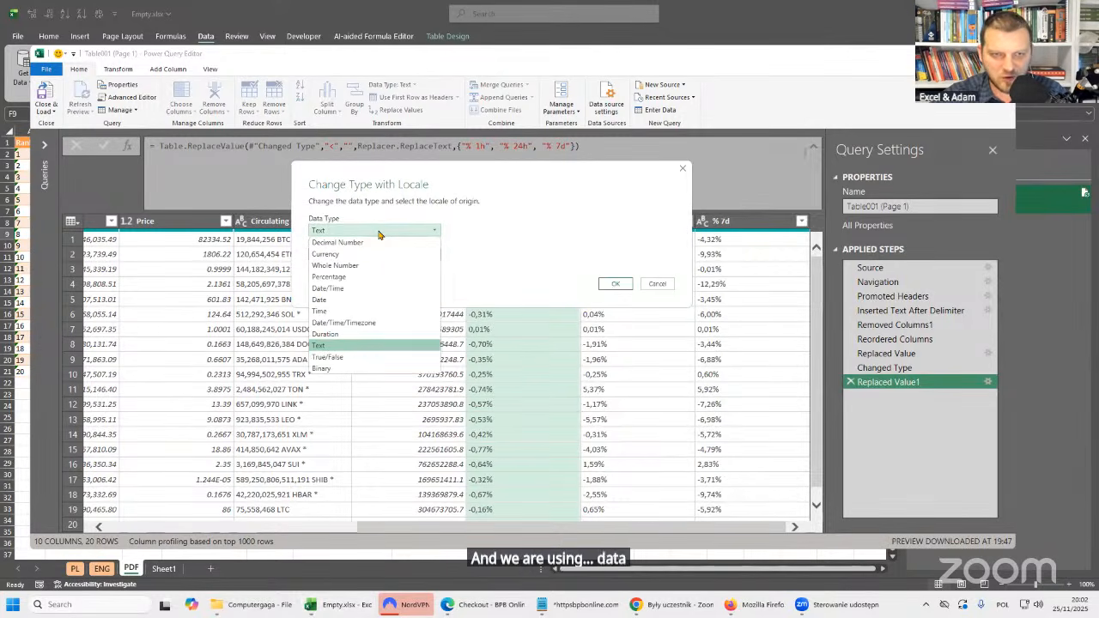
click(326, 276)
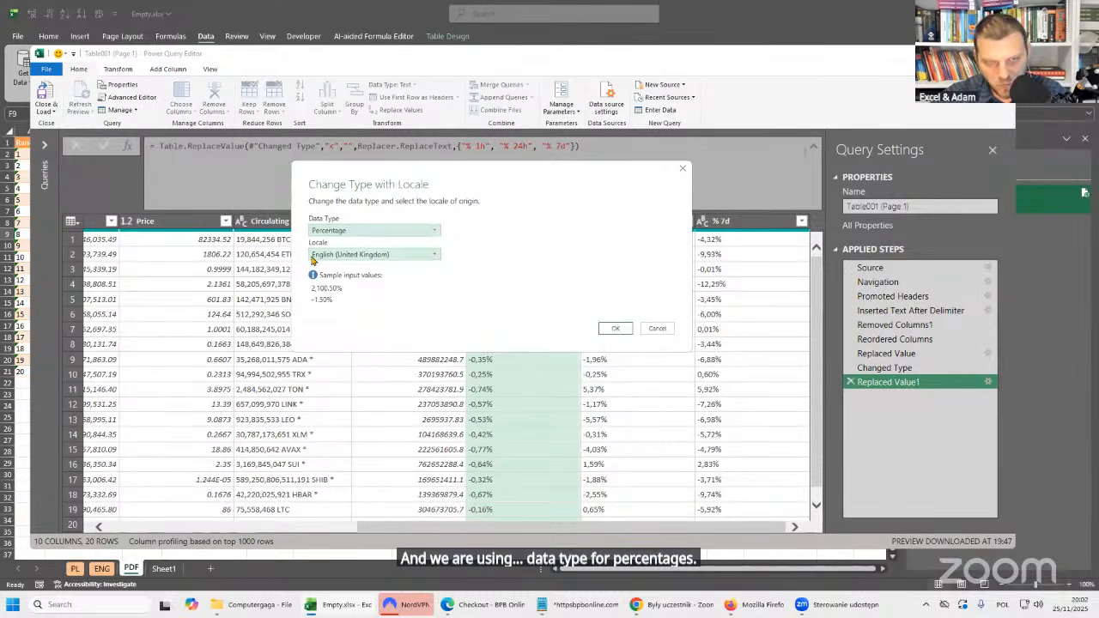
click(418, 259)
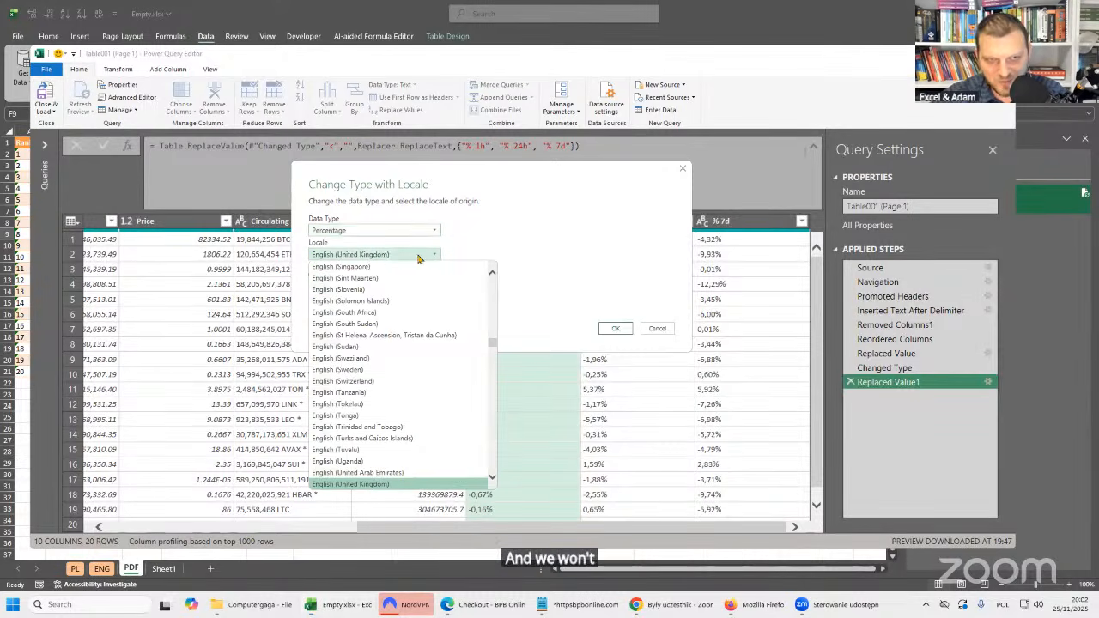
text(pol)
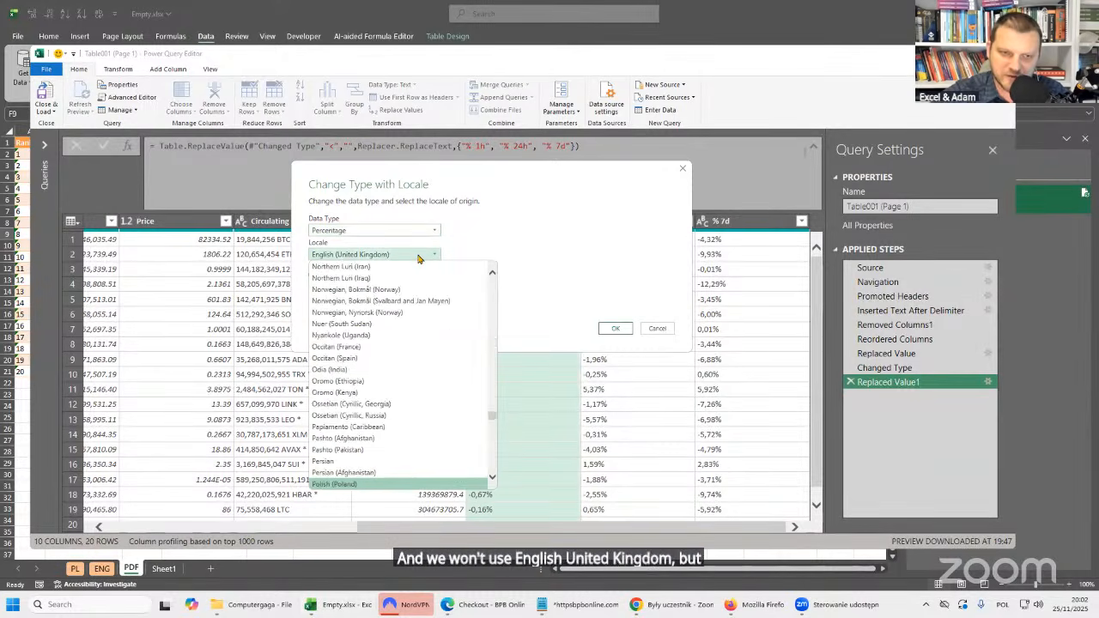
click(418, 259)
click(418, 258)
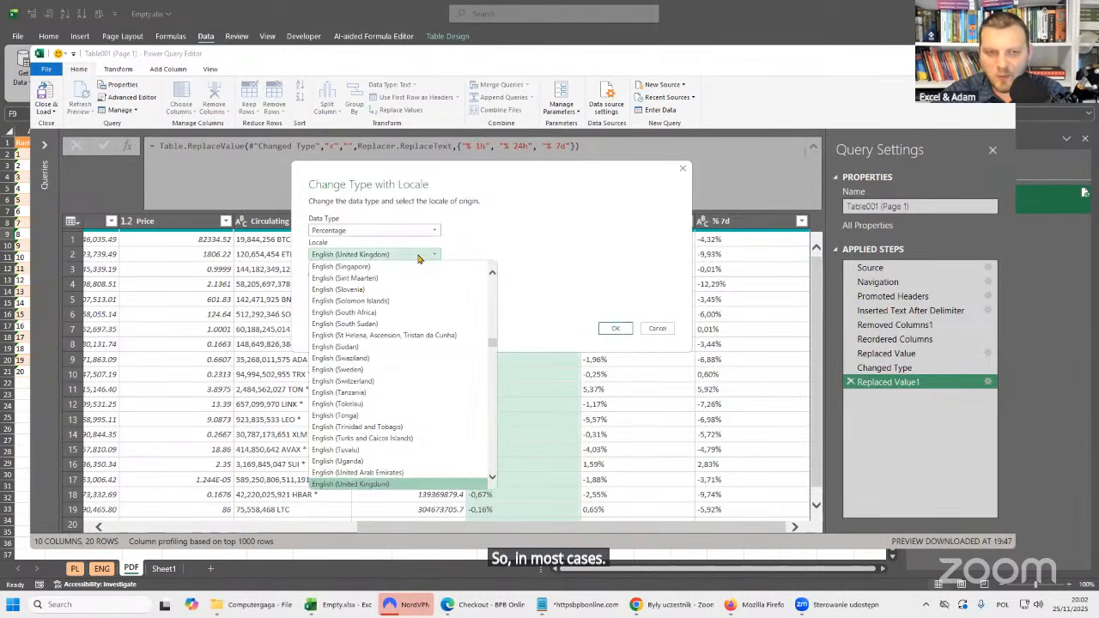
key(p)
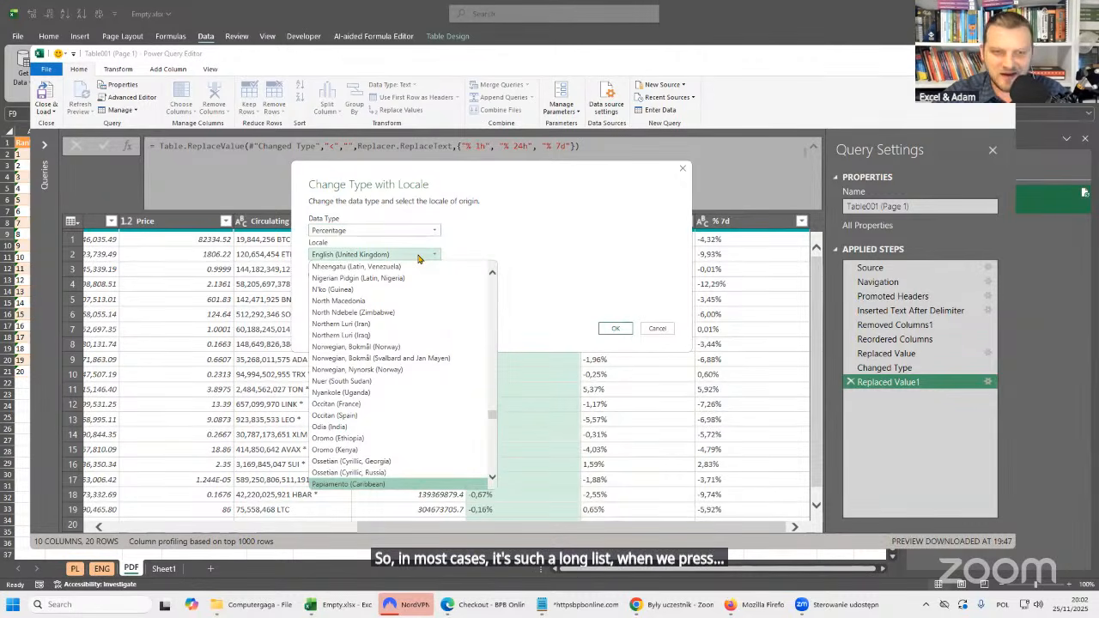
key(Escape)
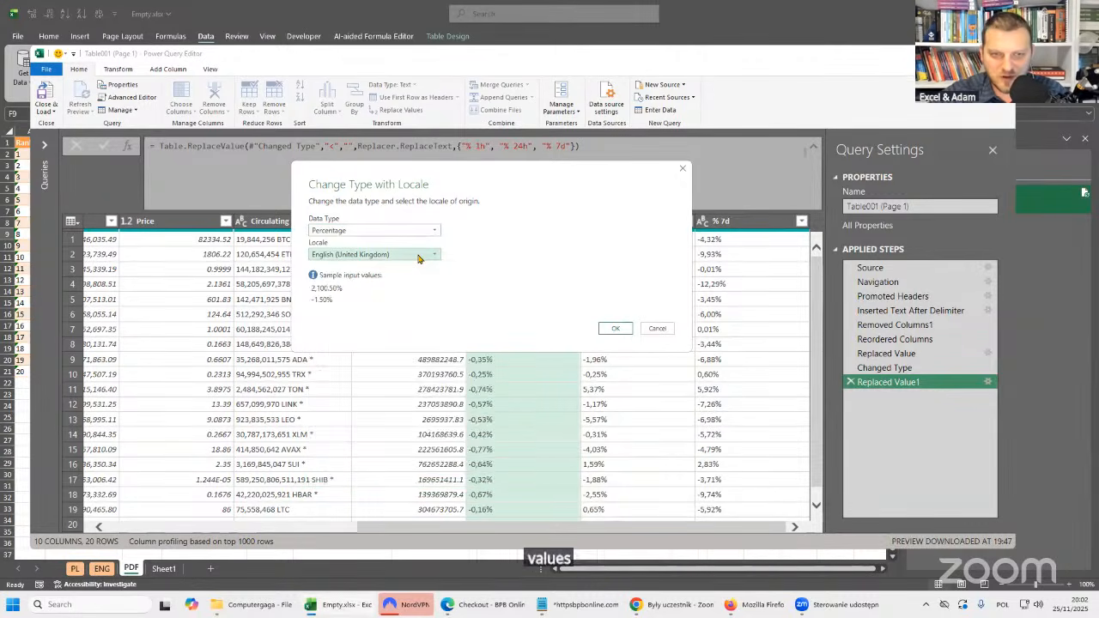
Apply the percentage type change to % 1h with the Polish (Poland) locale and inspect the type and culture arguments in its formula.
click(418, 256)
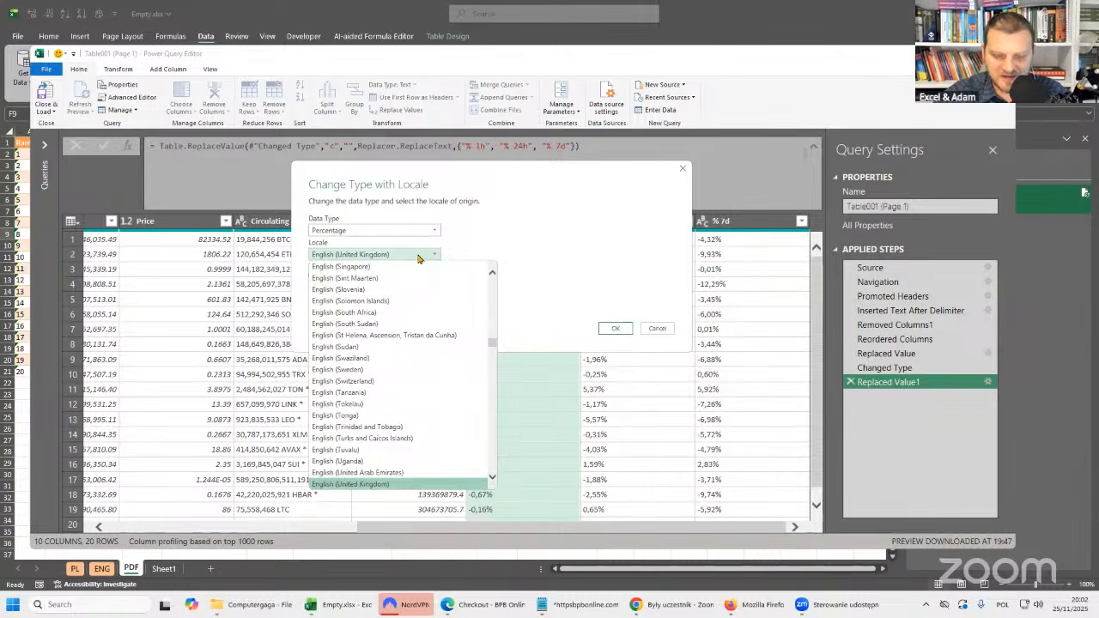
text(pol)
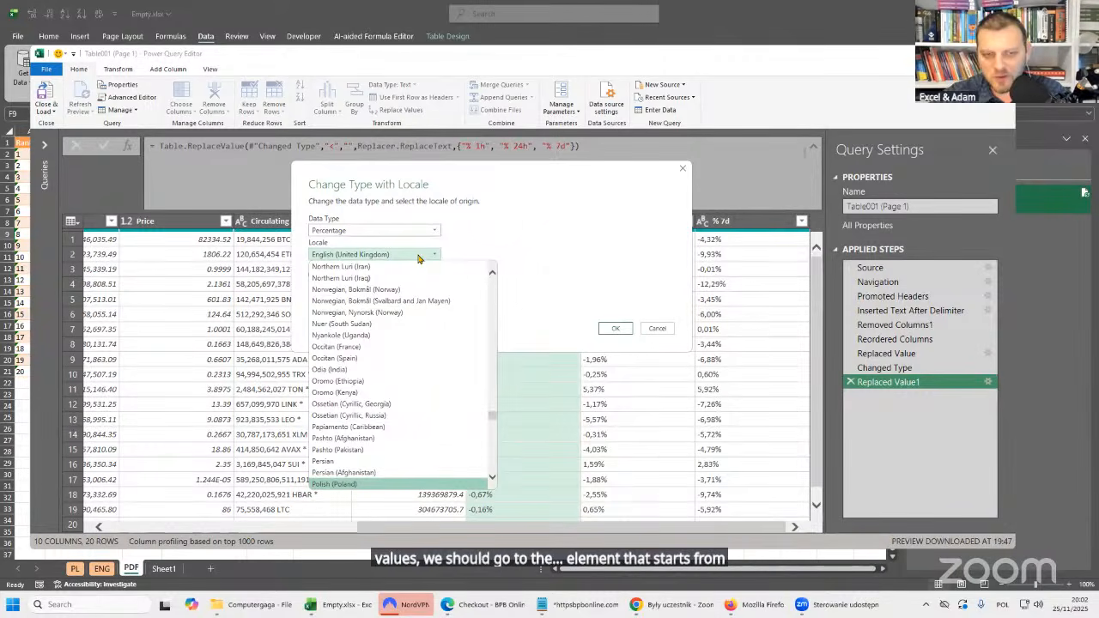
scroll(410, 343, down, 2)
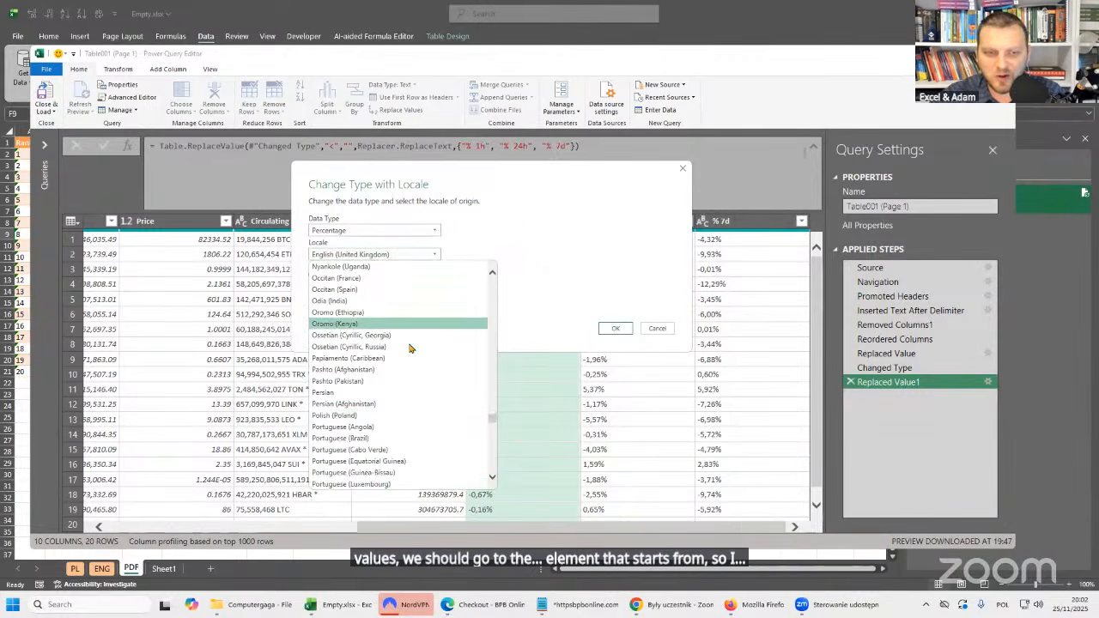
click(344, 416)
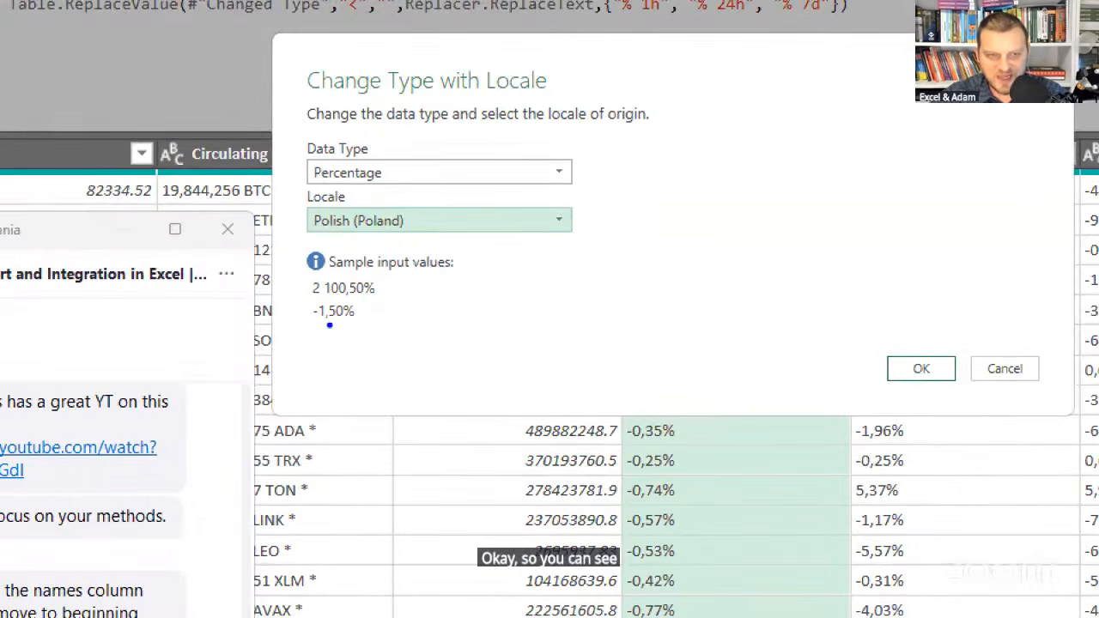
drag(328, 325, 345, 361)
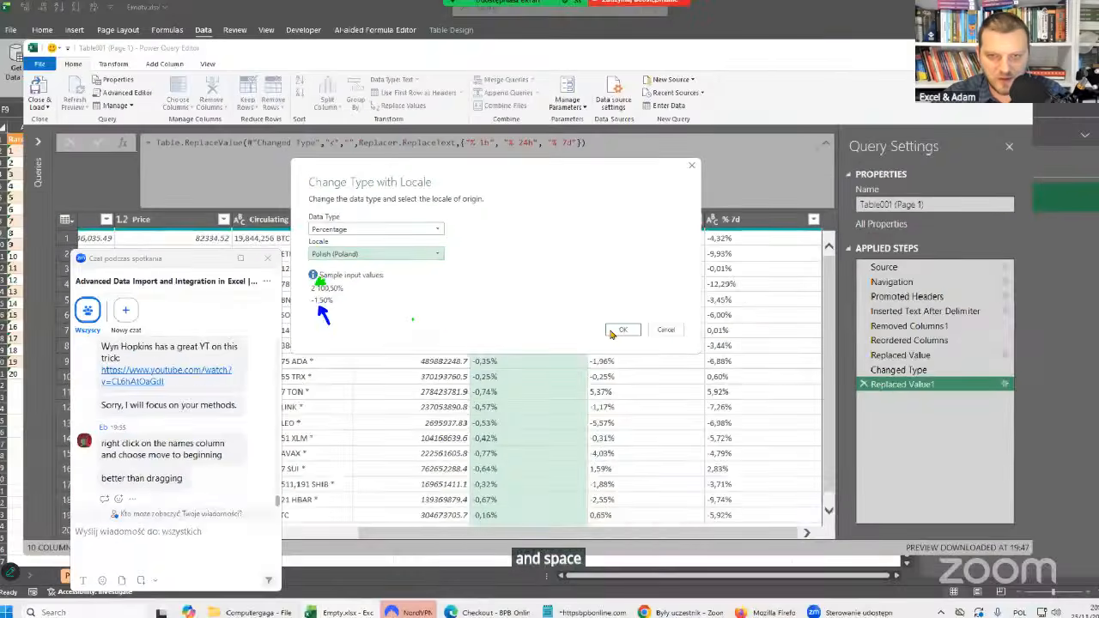
click(618, 330)
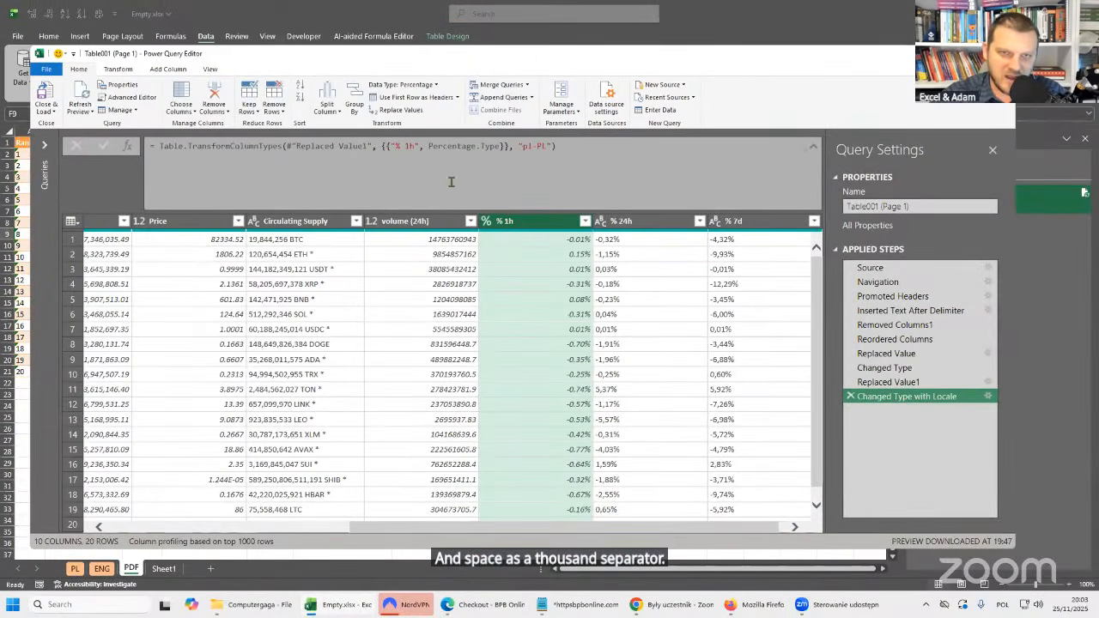
double_click(443, 147)
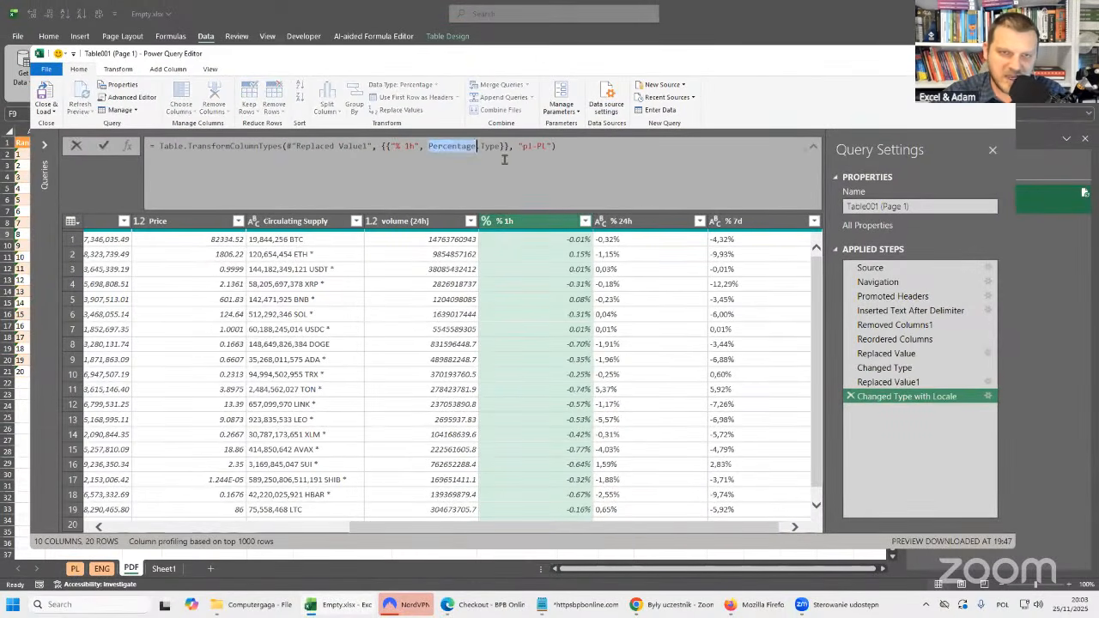
drag(519, 146, 552, 146)
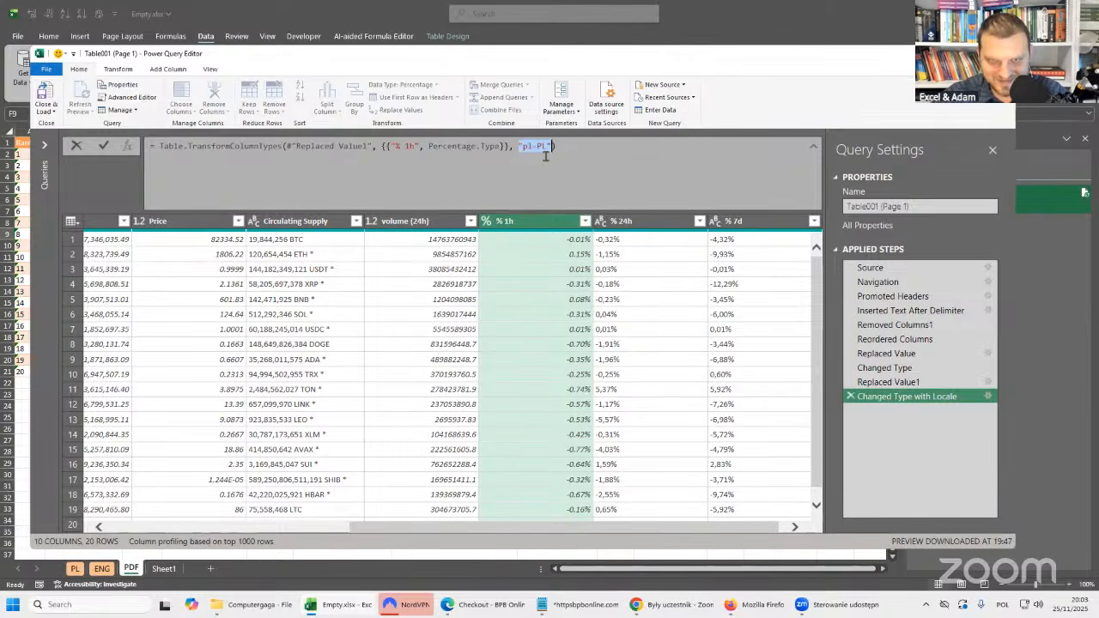
Change the % 24h column's data type to Percentage using the Polish (Poland) locale.
click(652, 222)
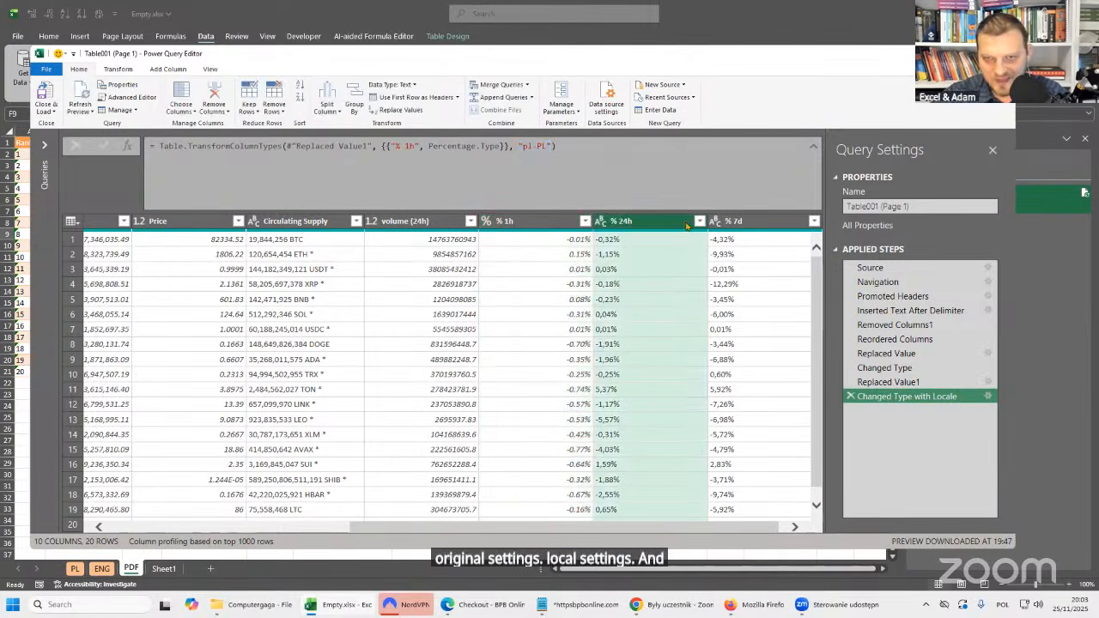
click(601, 222)
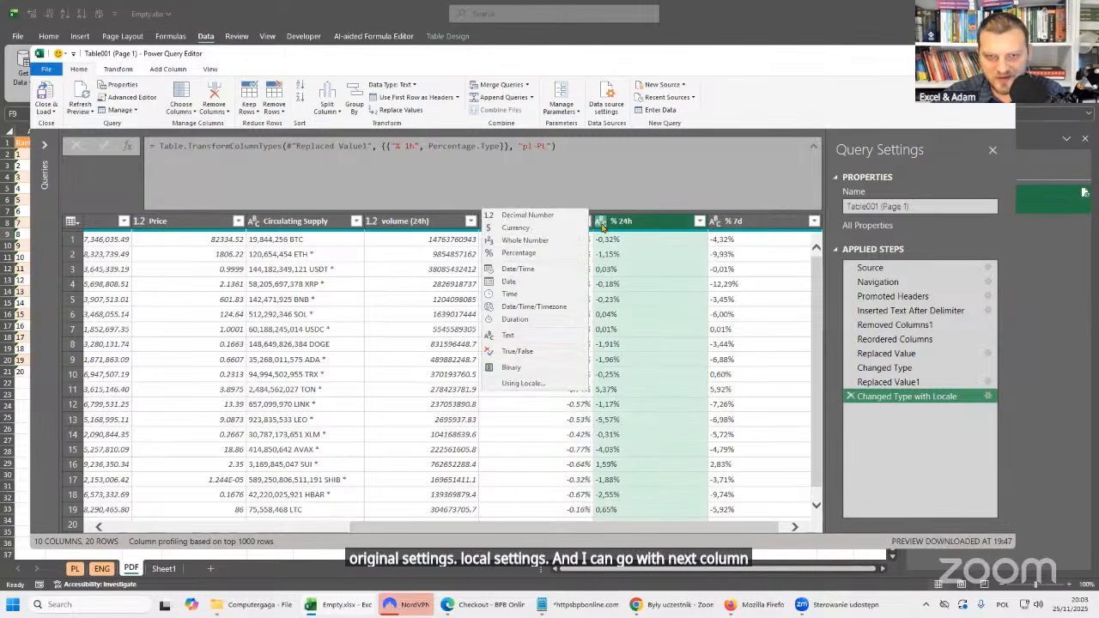
click(527, 386)
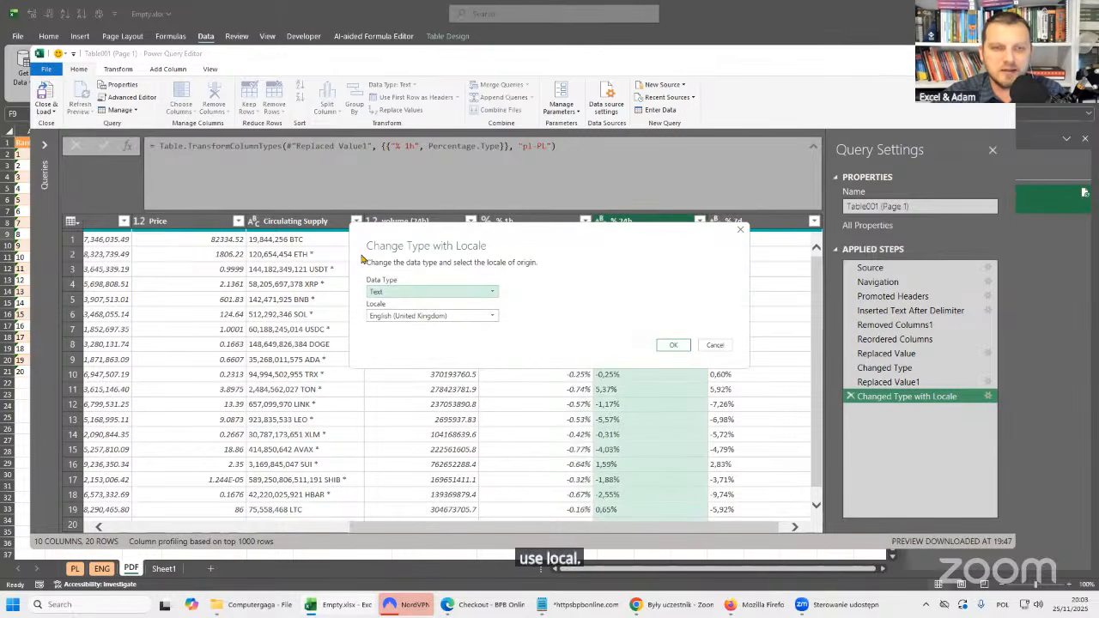
click(481, 293)
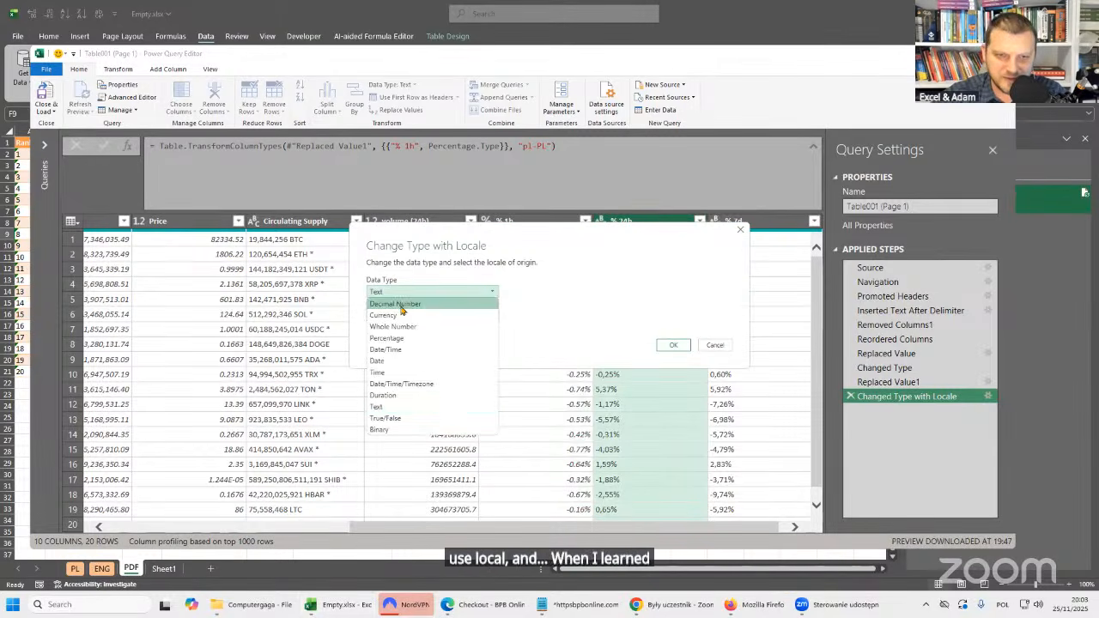
click(413, 337)
click(461, 317)
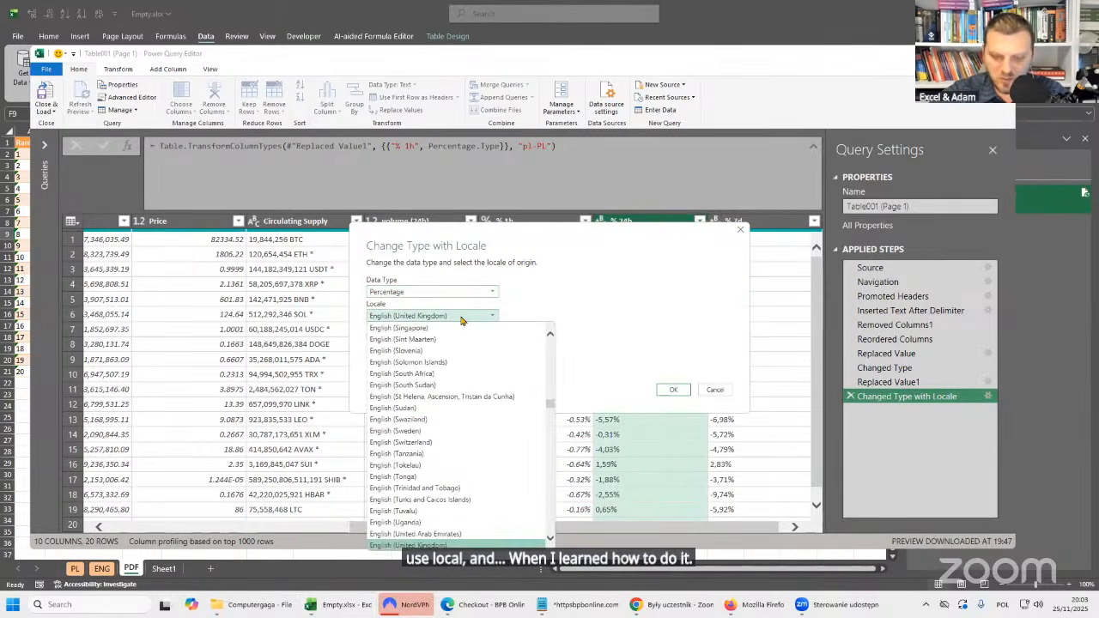
text(pol)
key(Return)
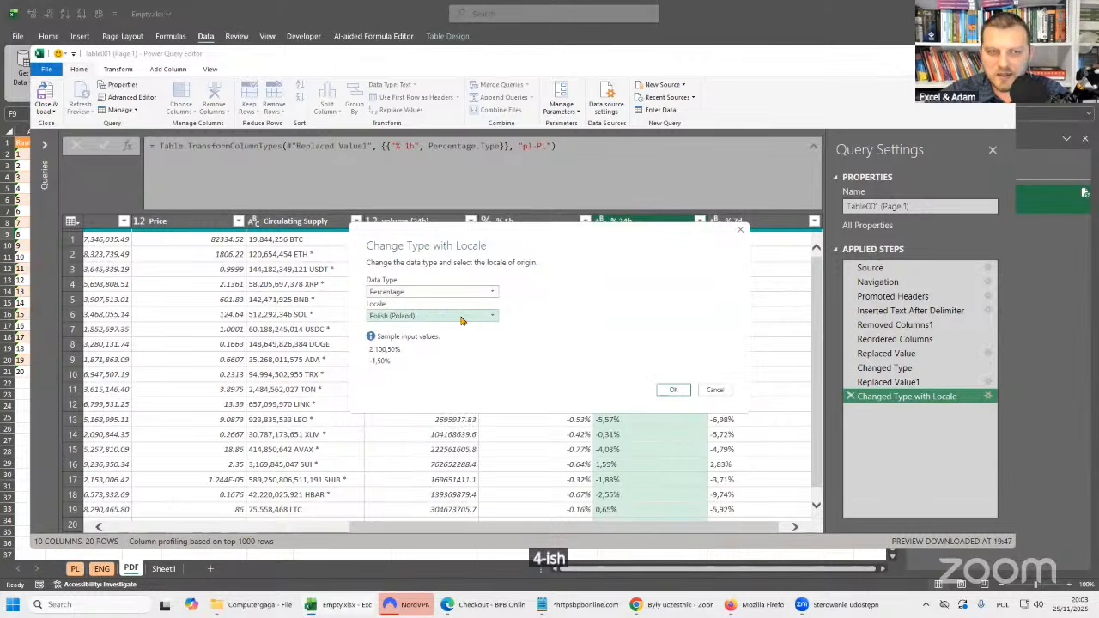
click(673, 389)
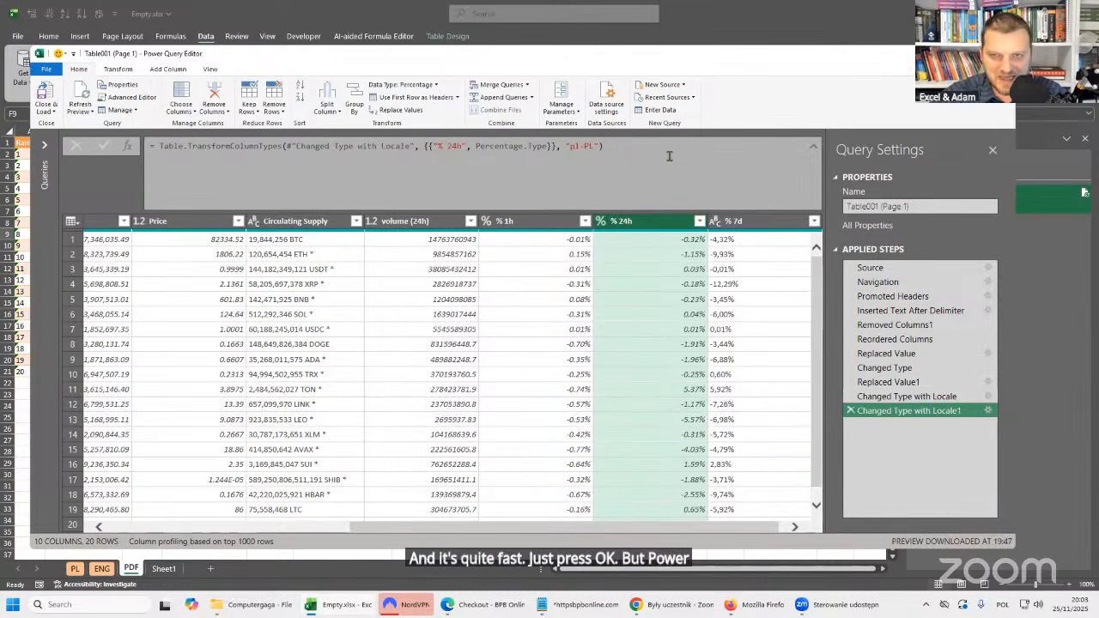
Compare the formulas of the two locale-based type steps with the earlier Changed Type step that groups several columns.
drag(899, 396, 903, 400)
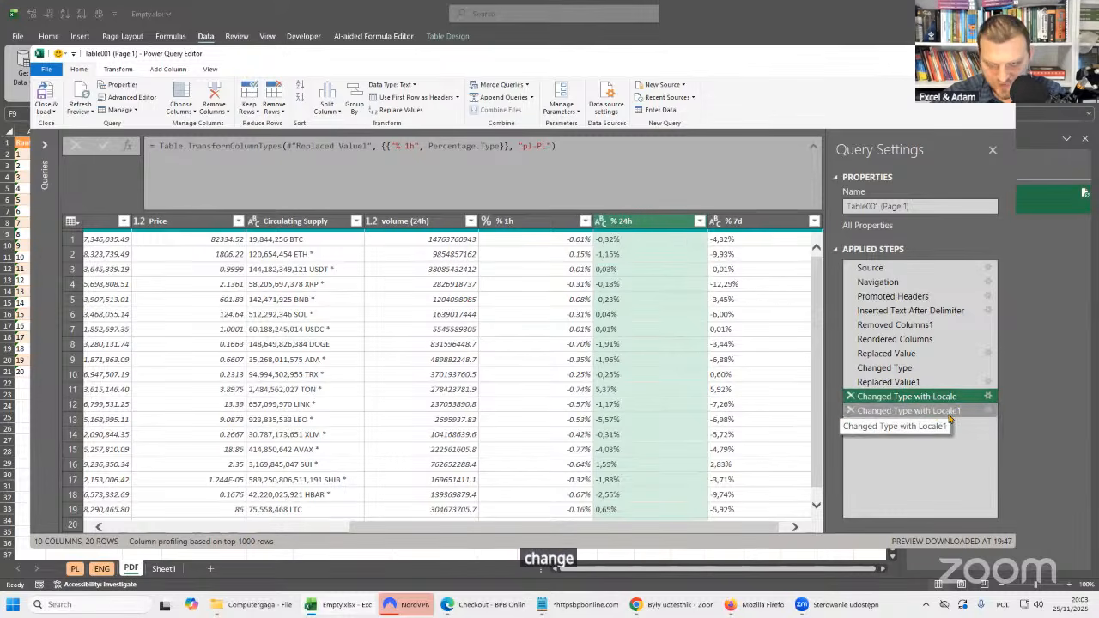
click(945, 411)
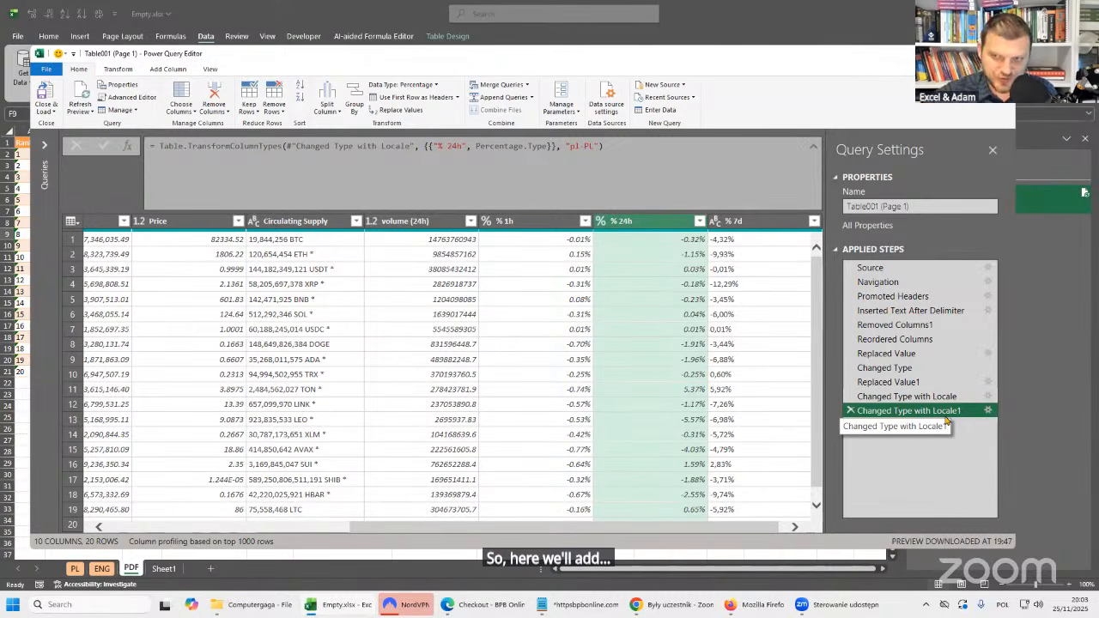
drag(915, 368, 925, 376)
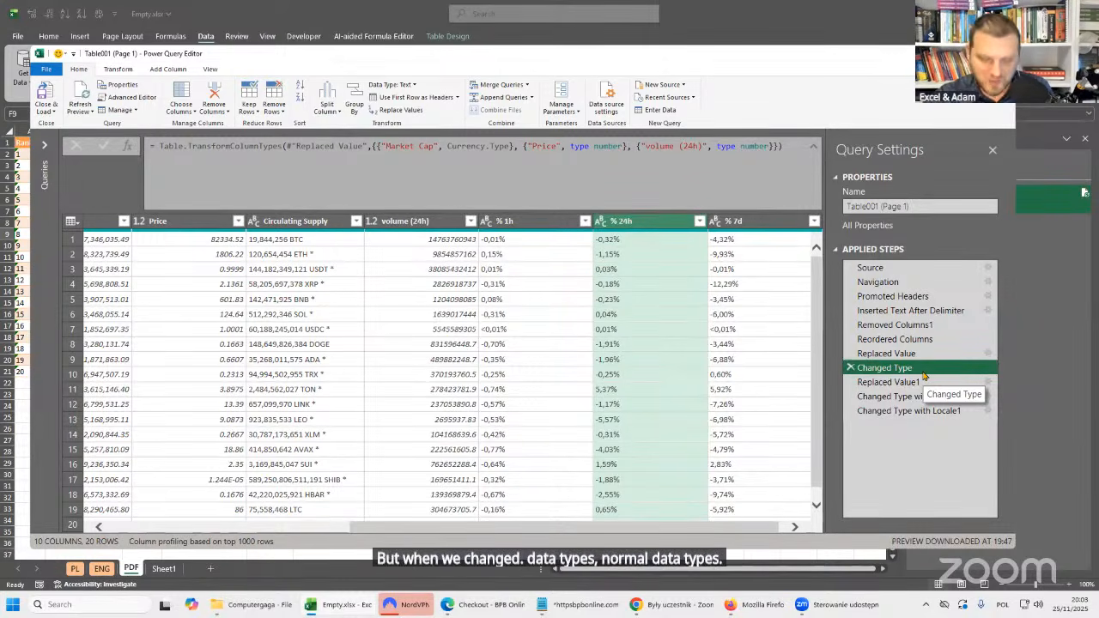
click(430, 167)
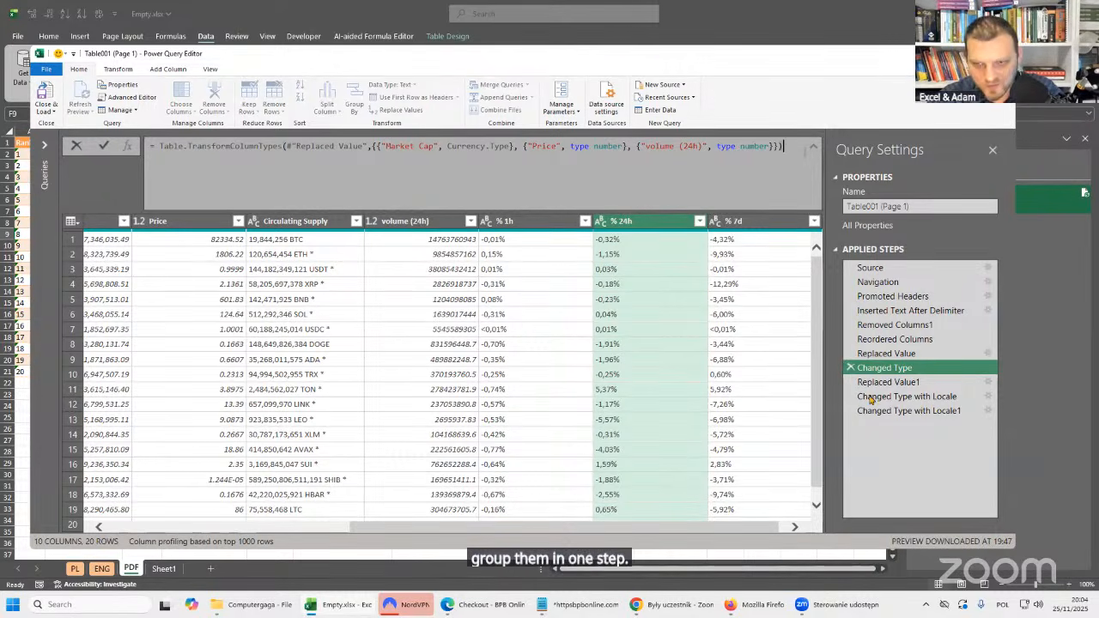
Copy the {"% 24h", Percentage.Type} list from Changed Type with Locale1 into the Changed Type with Locale formula, after the % 1h list.
click(895, 410)
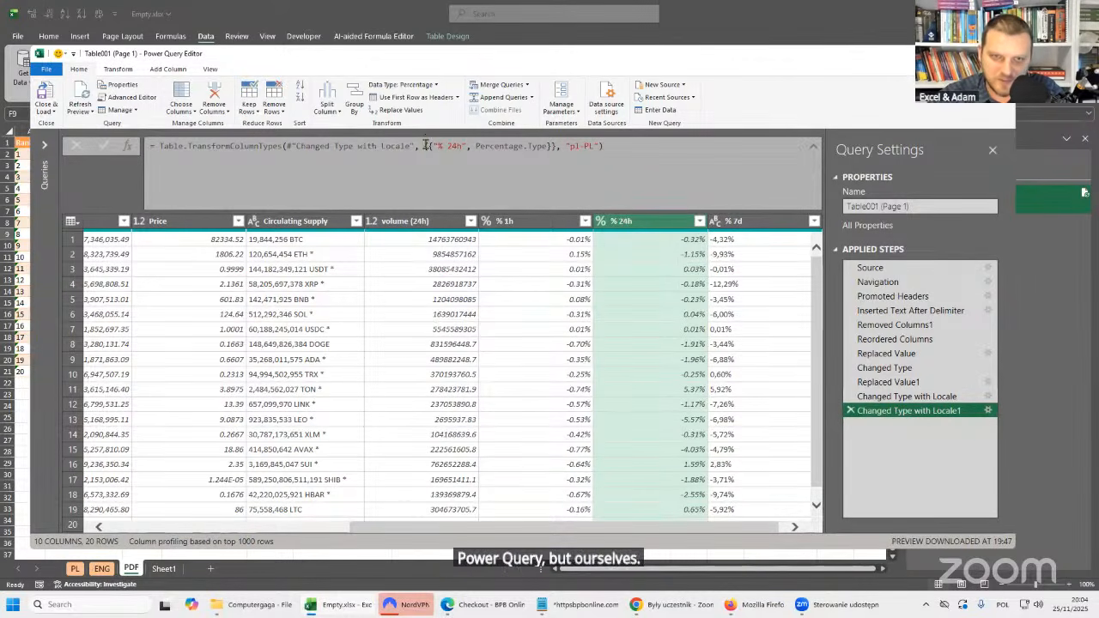
drag(429, 146, 552, 148)
key(ctrl+c)
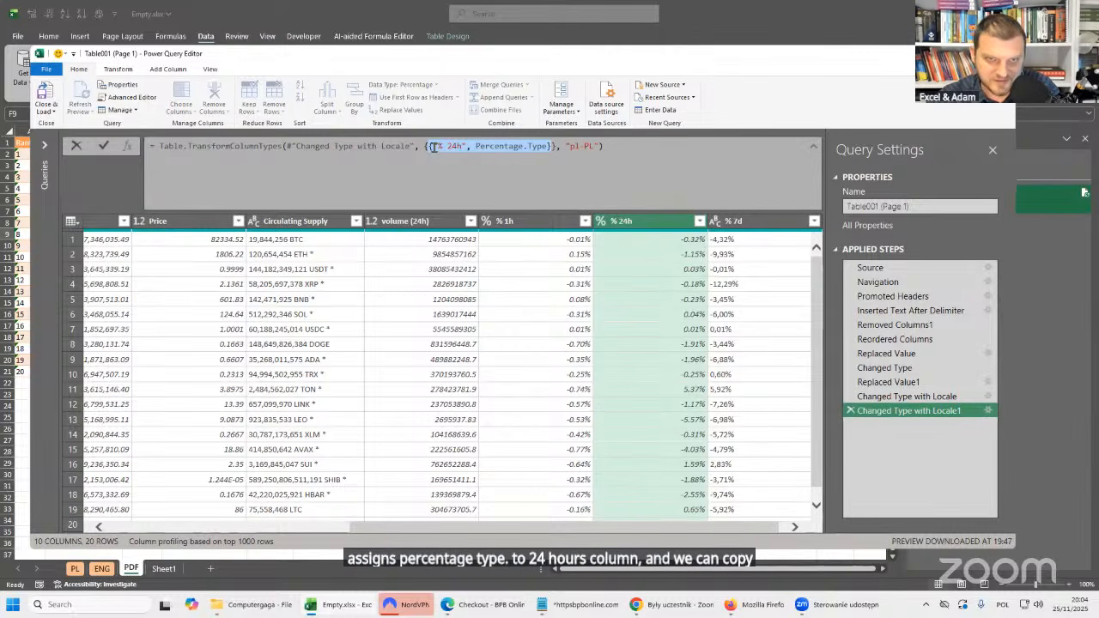
click(918, 399)
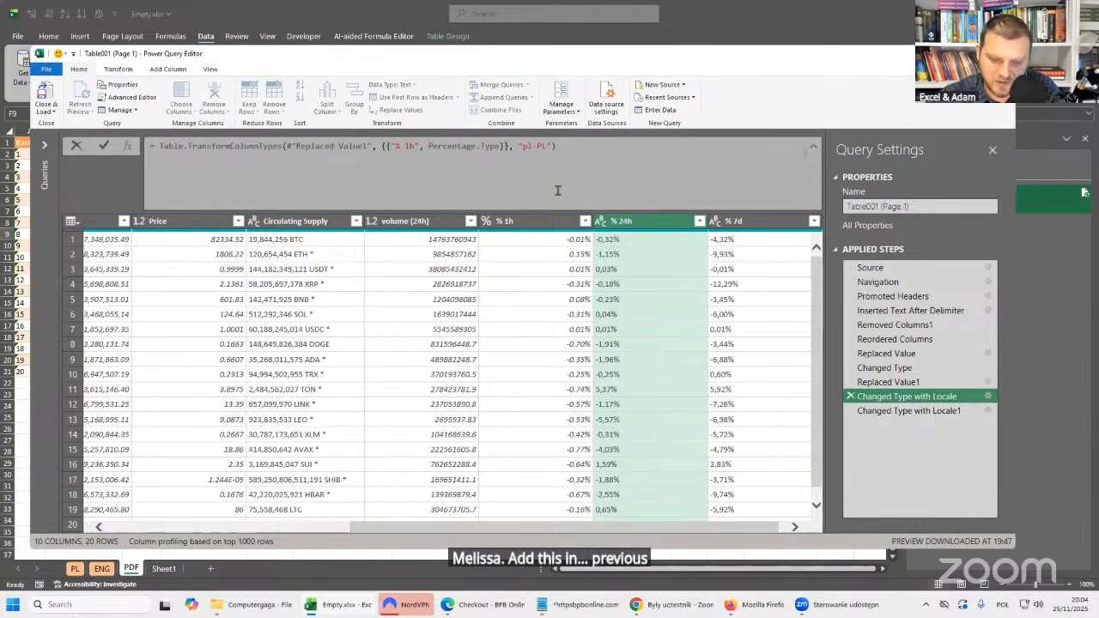
click(506, 146)
text(,)
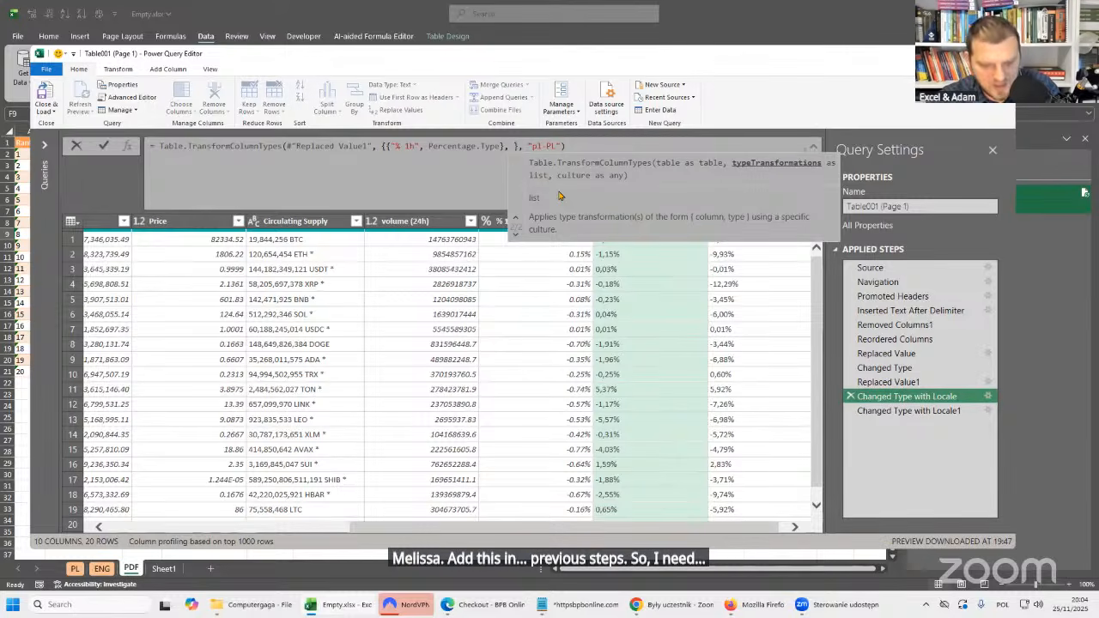
key(ctrl+v)
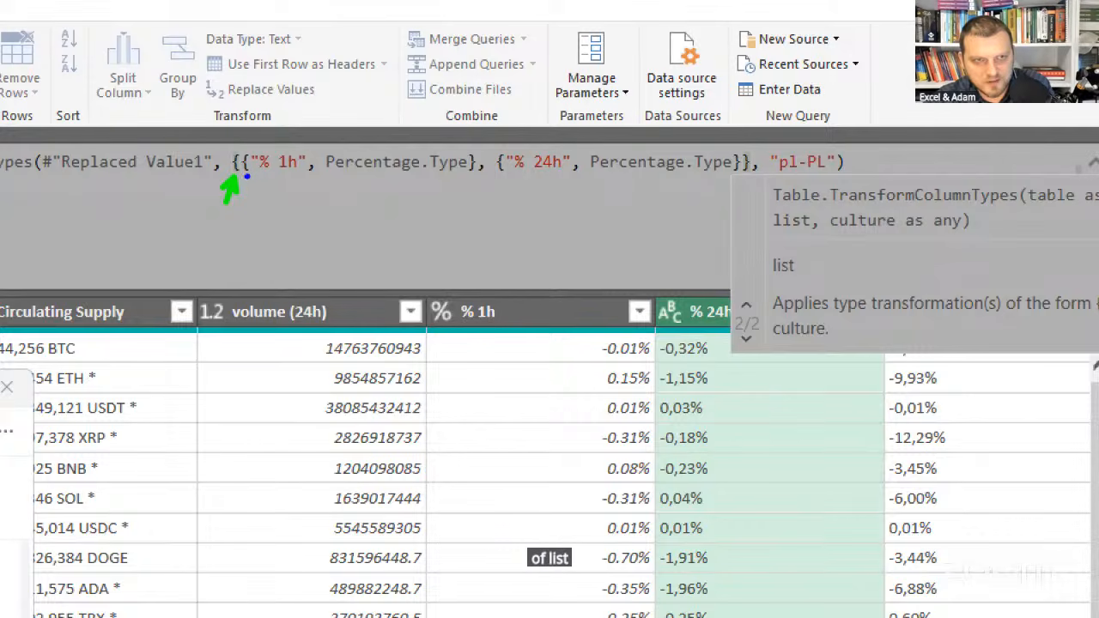
click(466, 185)
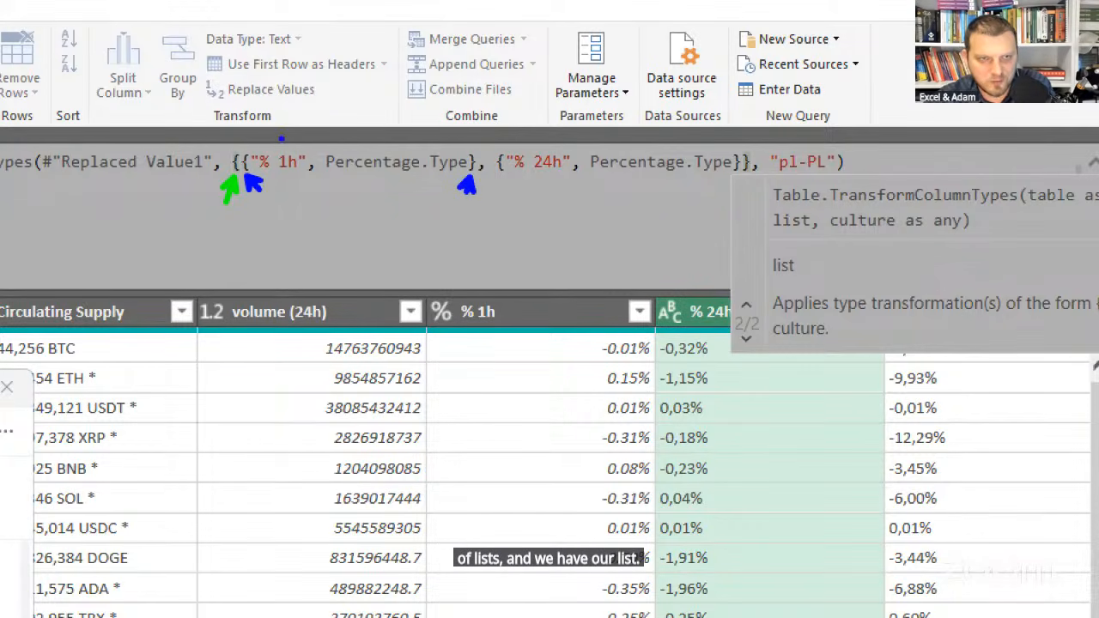
drag(279, 151, 302, 134)
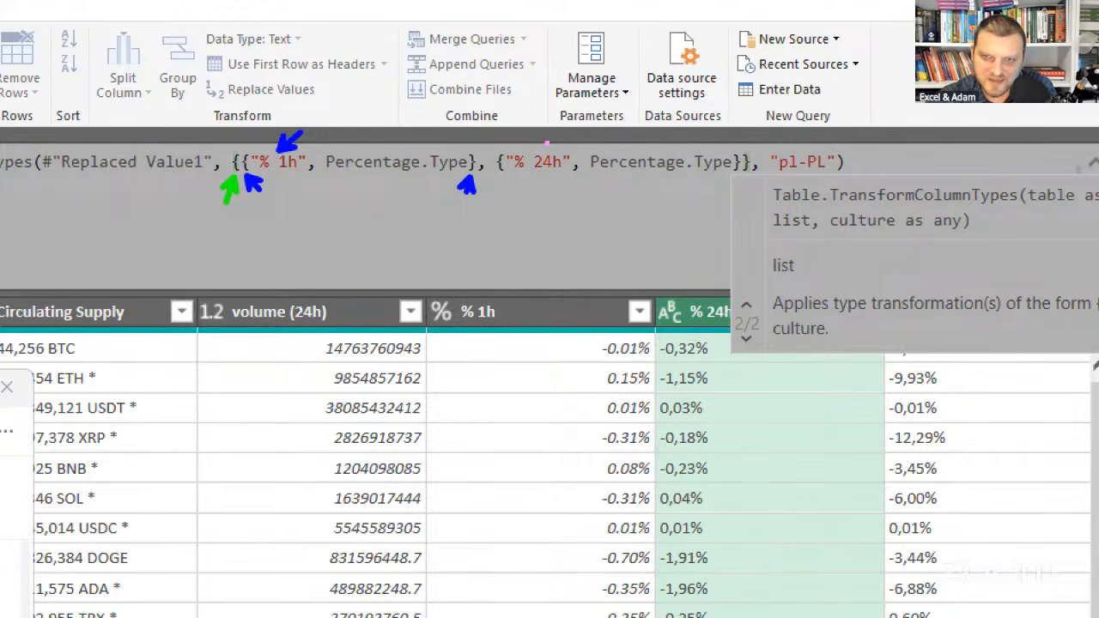
drag(518, 159, 572, 97)
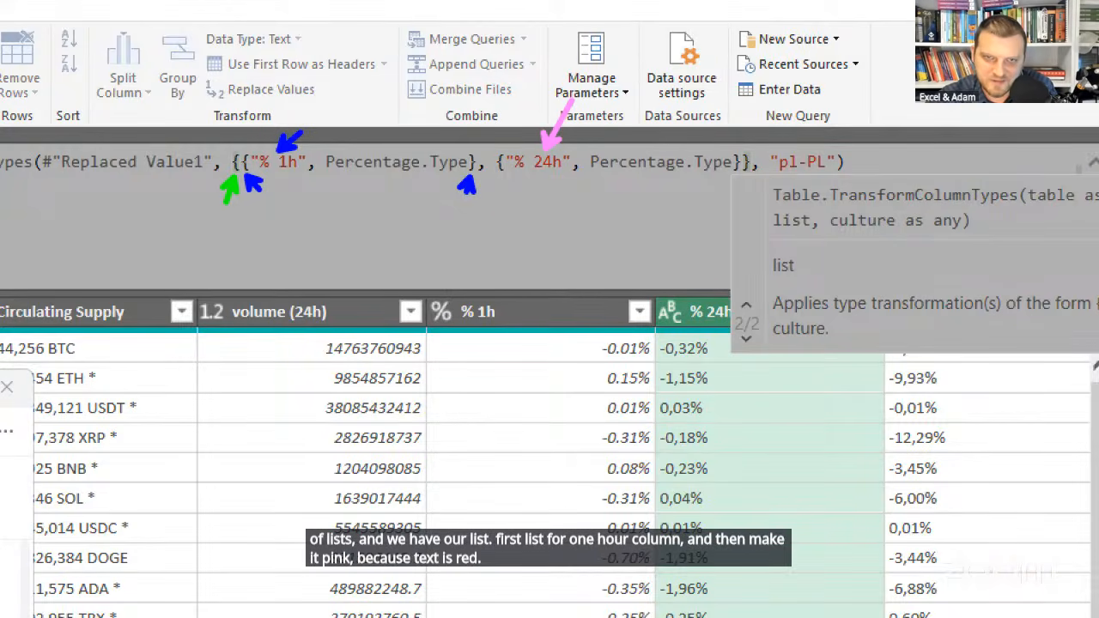
drag(499, 176, 514, 191)
drag(737, 144, 725, 127)
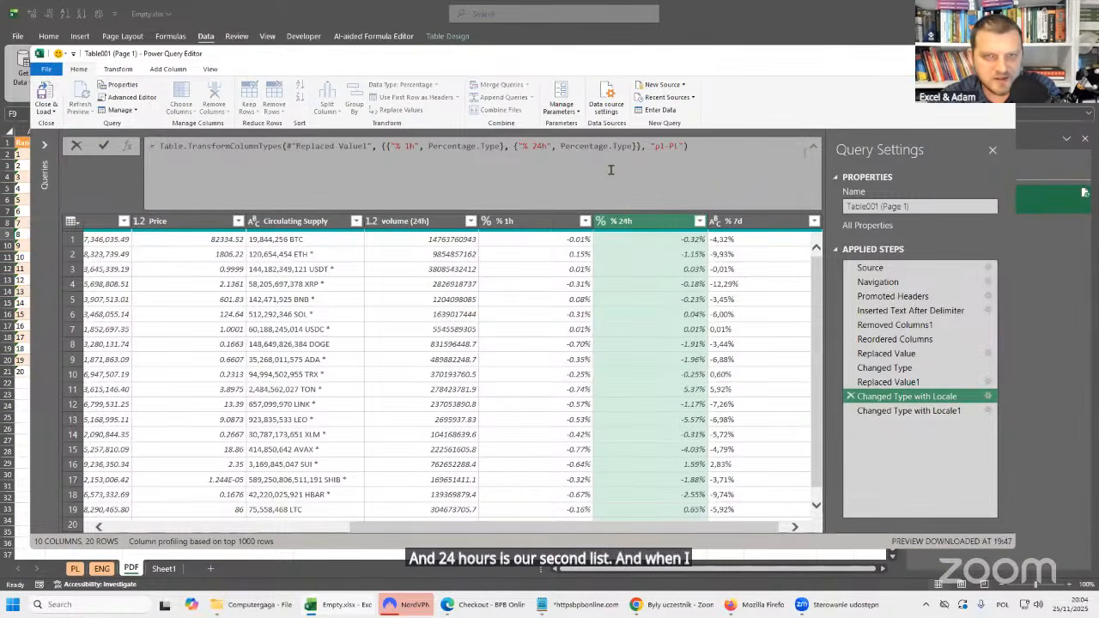
key(Return)
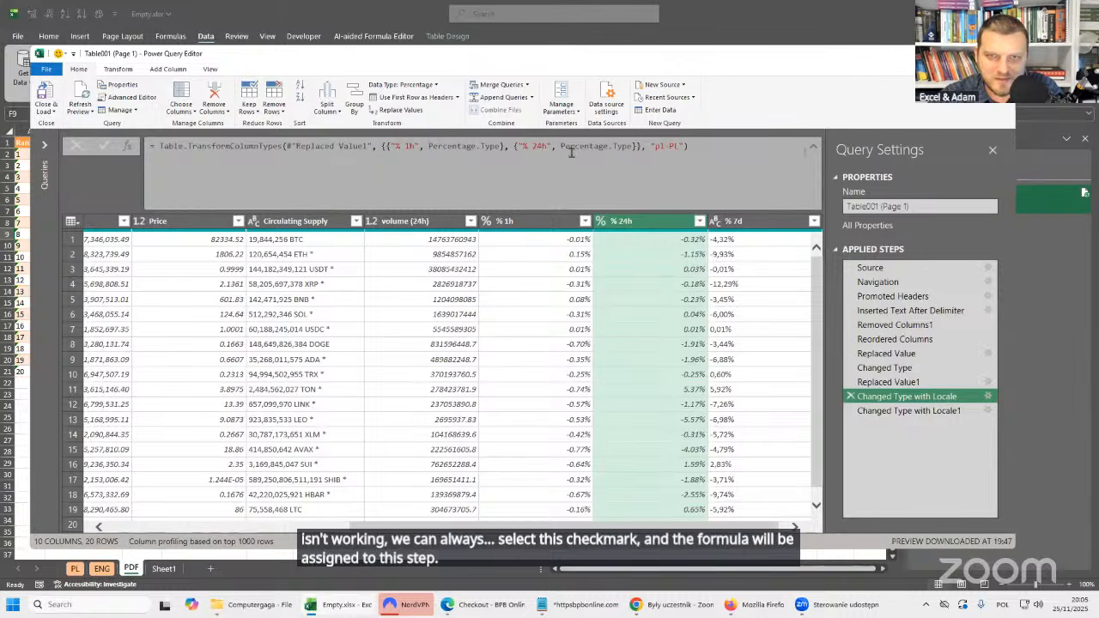
drag(654, 146, 678, 146)
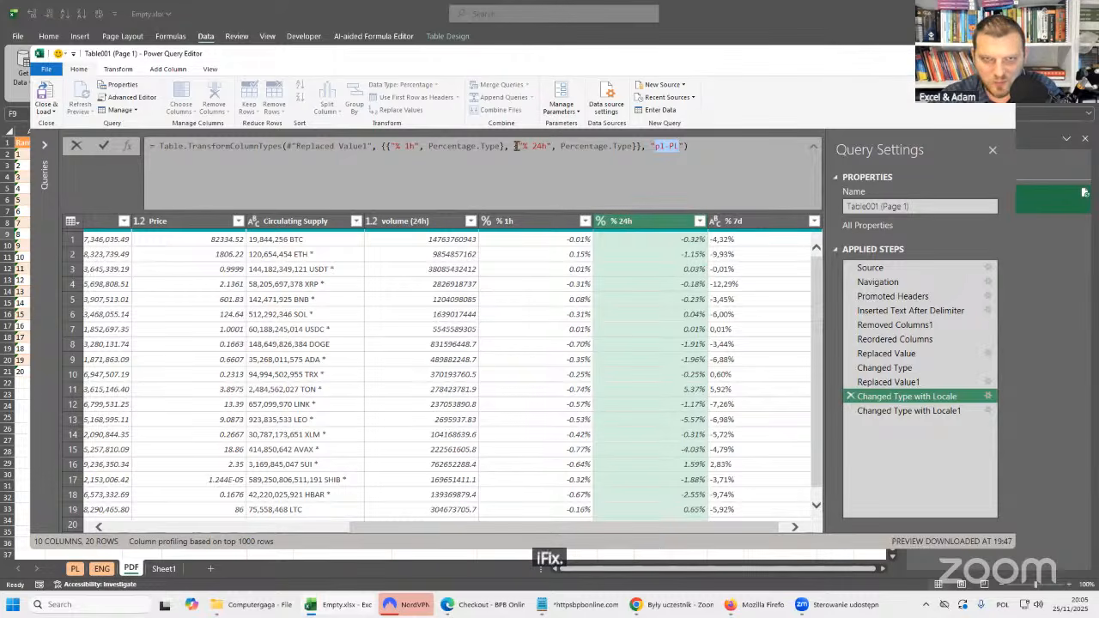
Duplicate the % 24h type list in the Changed Type with Locale formula, rename the copy's column to % 7d and apply the formula.
drag(508, 146, 637, 148)
key(ctrl+c)
click(637, 148)
key(ctrl+v)
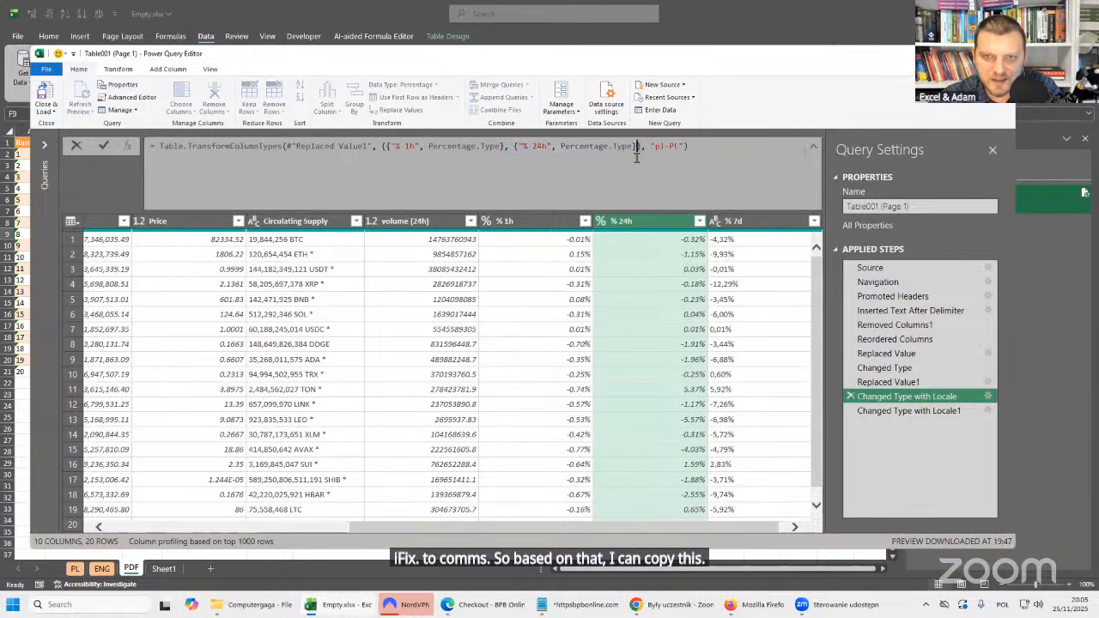
double_click(672, 146)
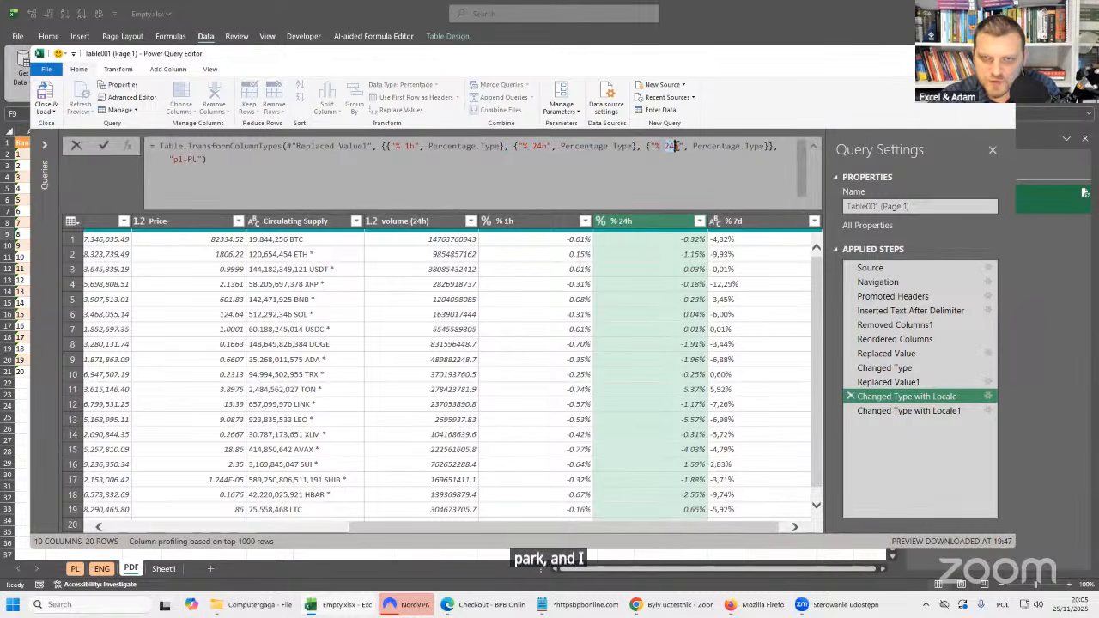
text(7d)
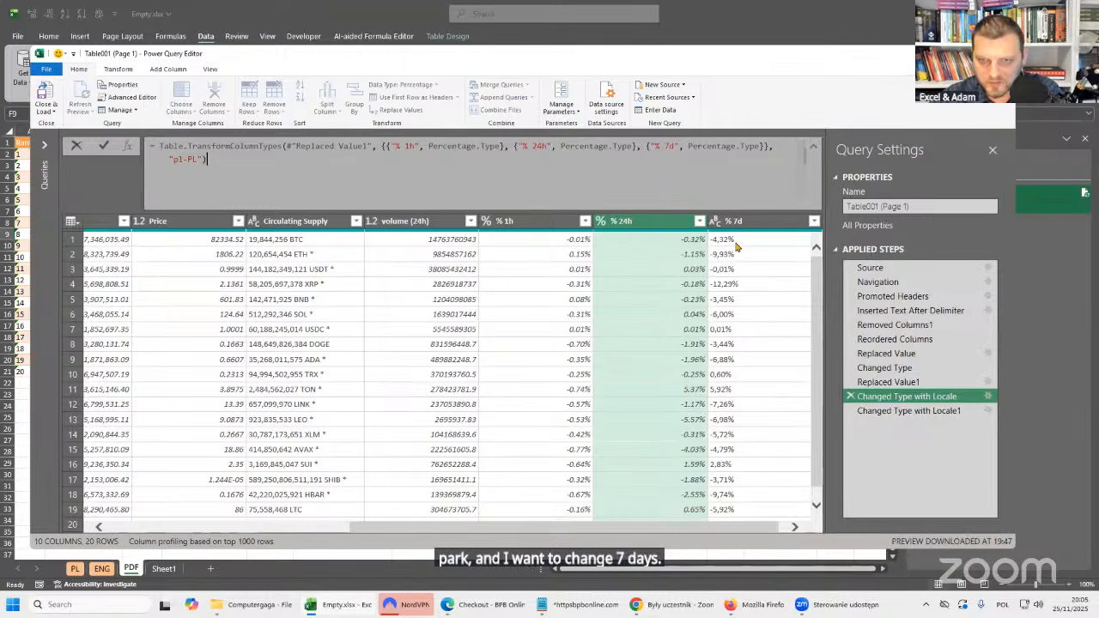
key(Return)
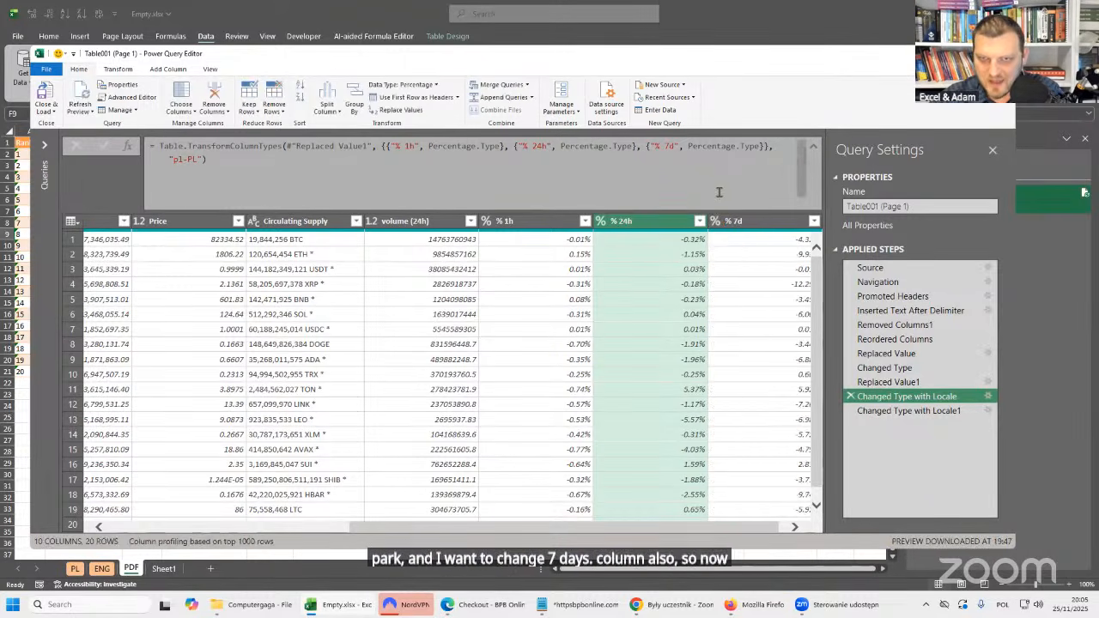
drag(750, 529, 782, 490)
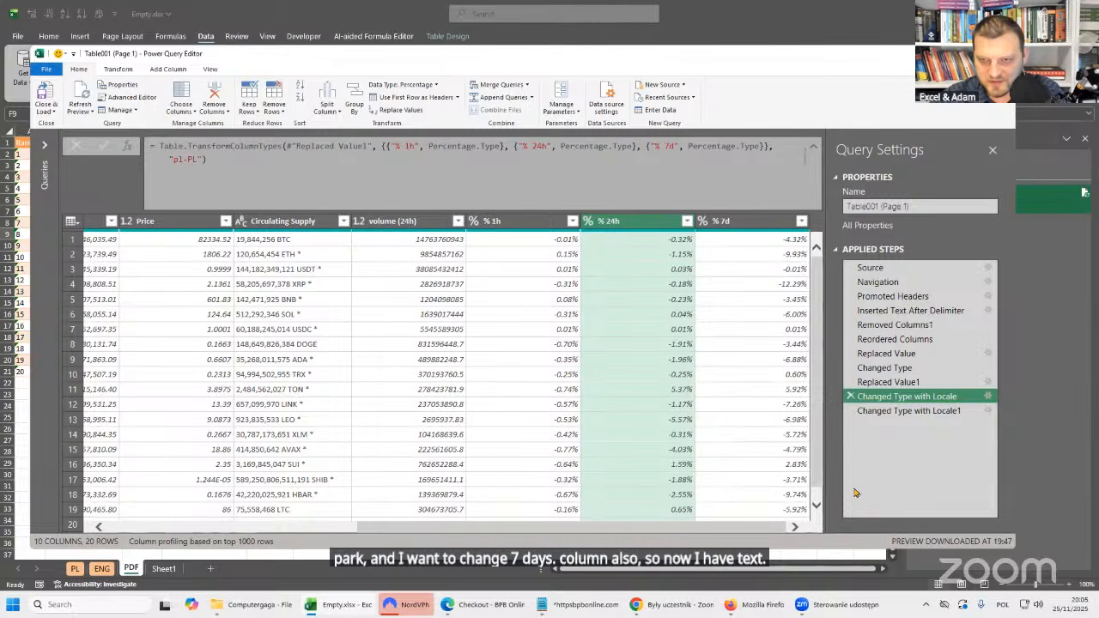
Delete the Changed Type with Locale1 step and review the cleaned table's columns.
click(850, 410)
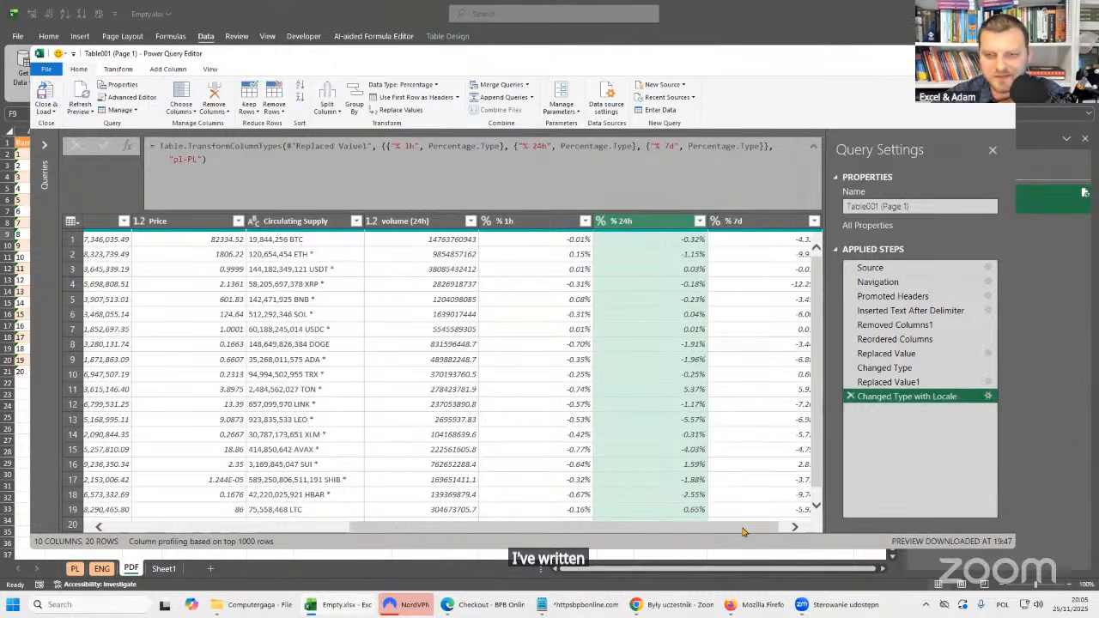
drag(736, 533, 432, 524)
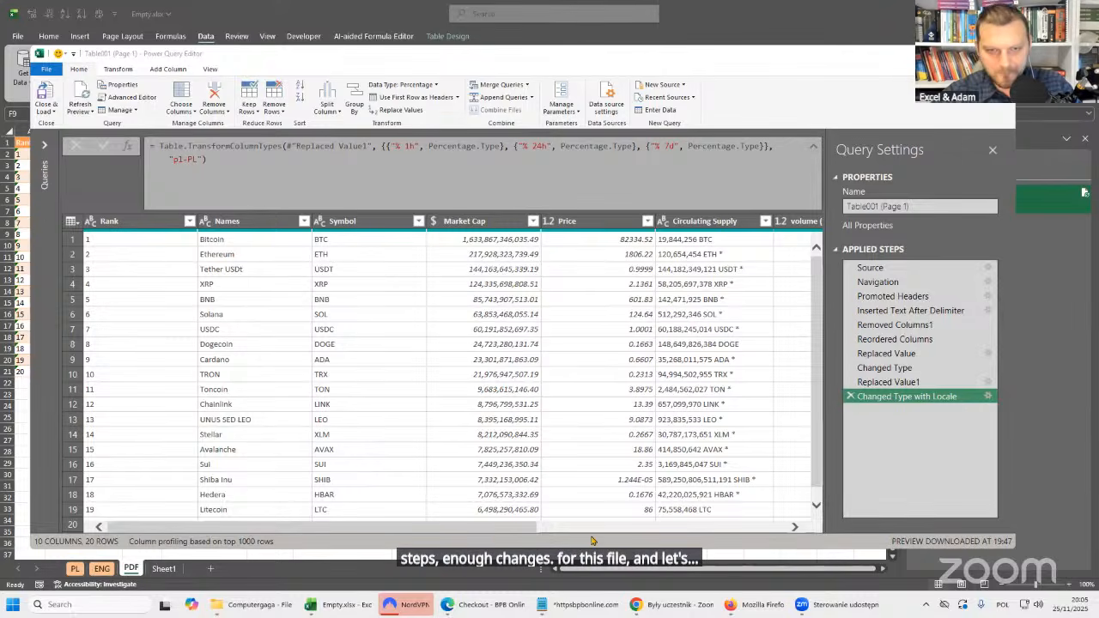
drag(232, 526, 286, 523)
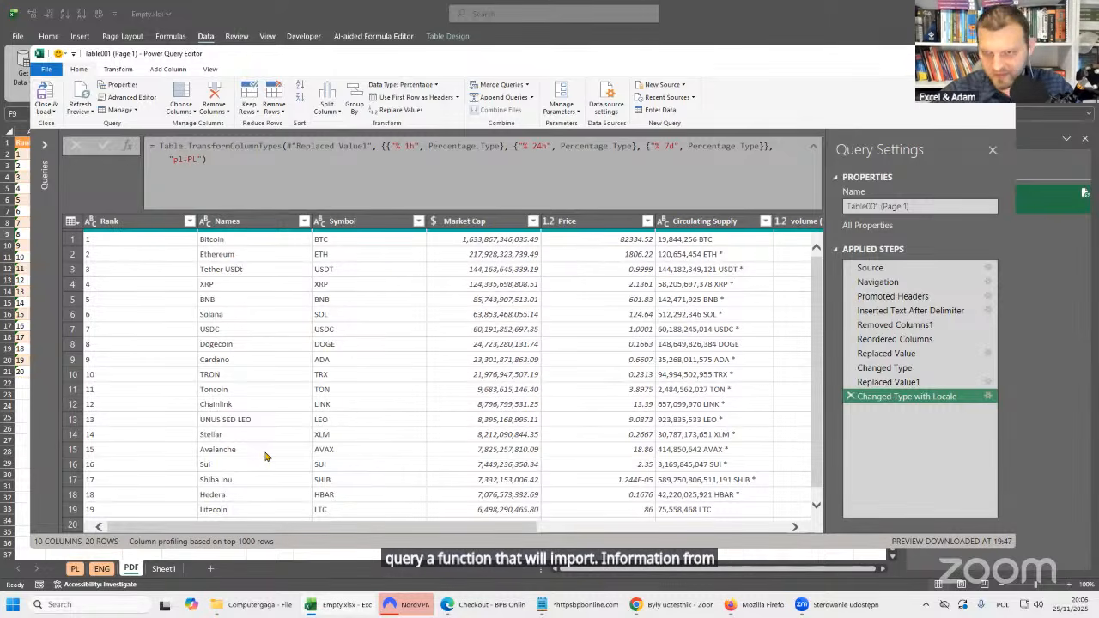
Select the Source step, collapse the formula bar and examine the quoted PDF path in its formula.
click(893, 268)
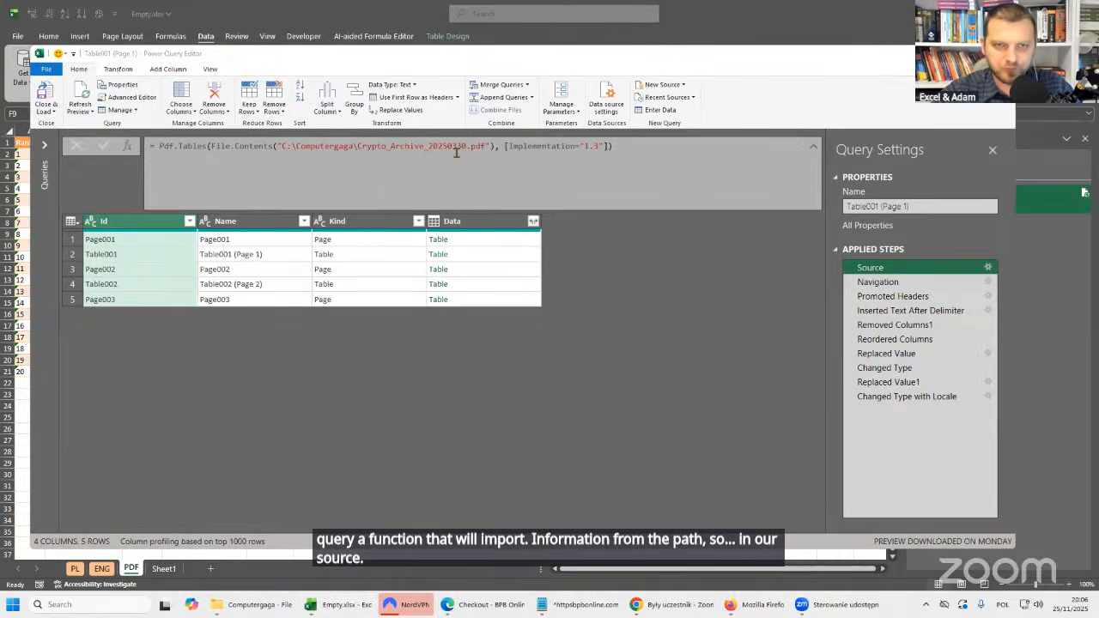
click(813, 147)
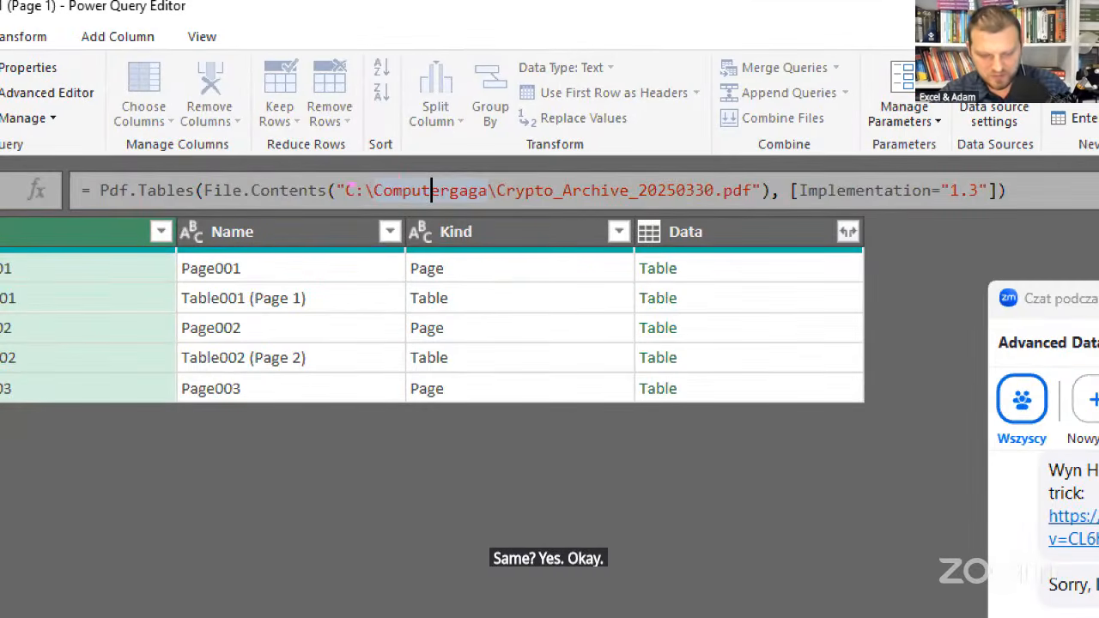
drag(346, 177, 326, 146)
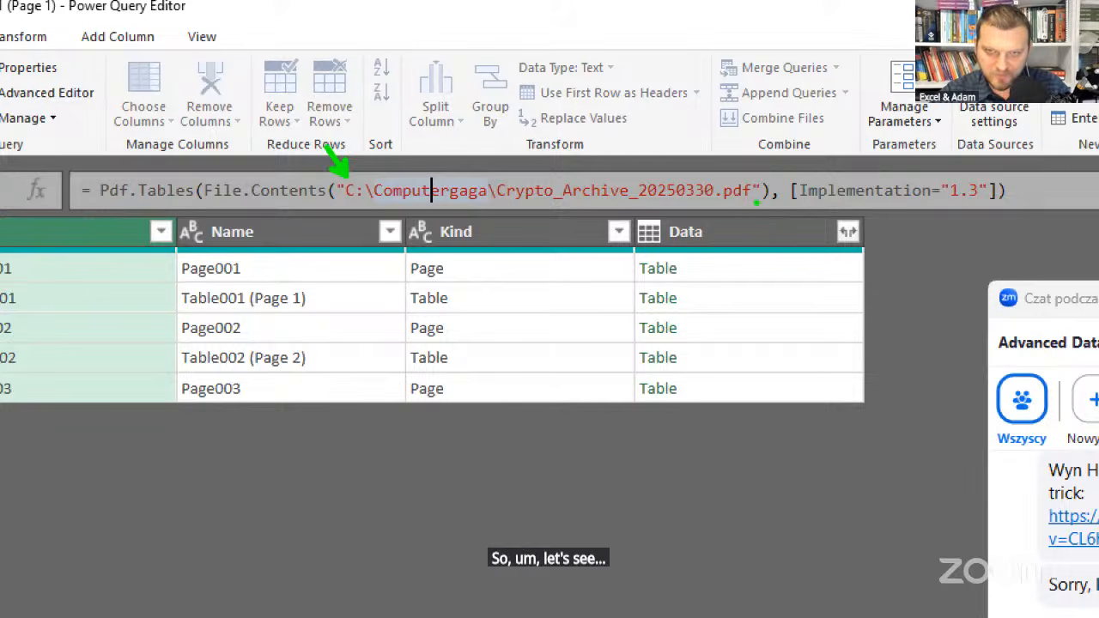
drag(773, 220, 758, 200)
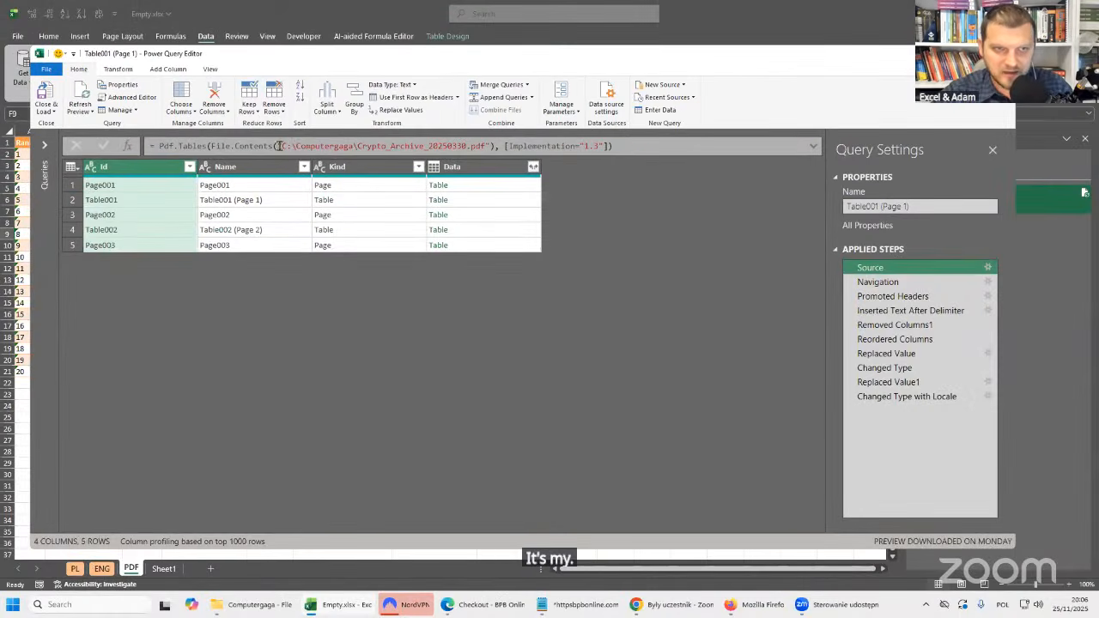
Copy the PDF path C:\Computergaga\Crypto_Archive_20250330.pdf from the Source formula into a new line in Notepad, and return to Power Query.
drag(281, 146, 486, 146)
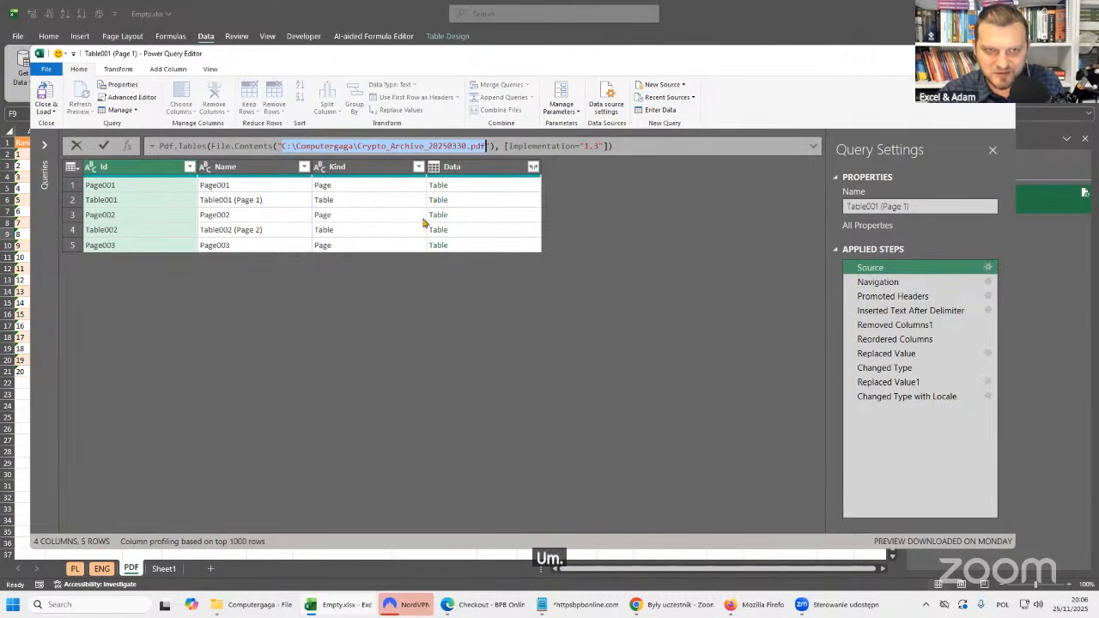
click(585, 606)
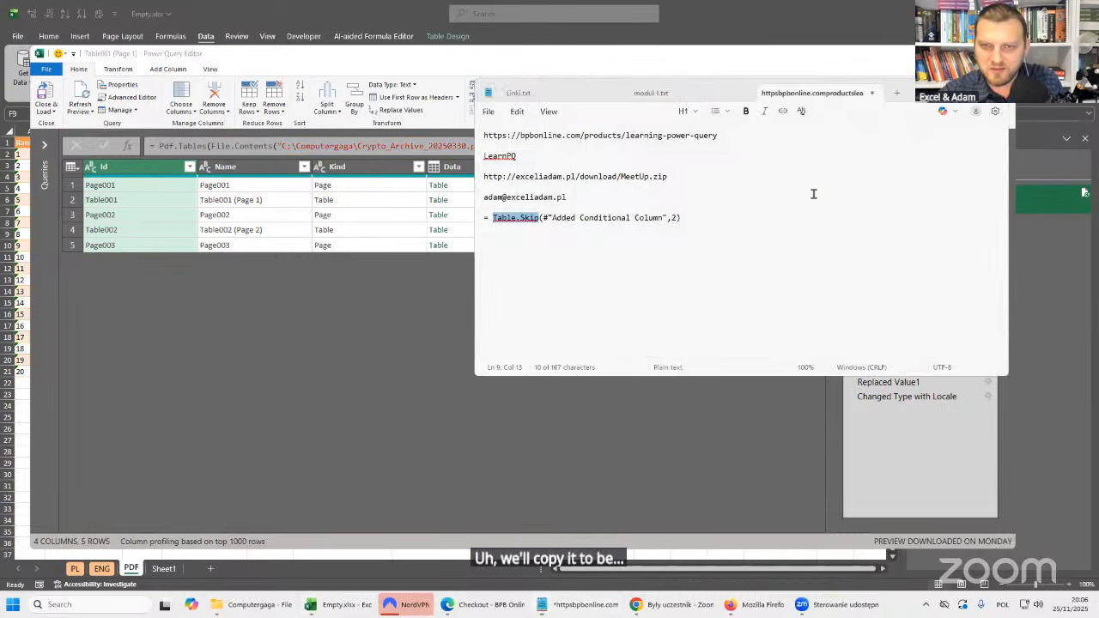
click(714, 214)
key(Return)
key(Return)
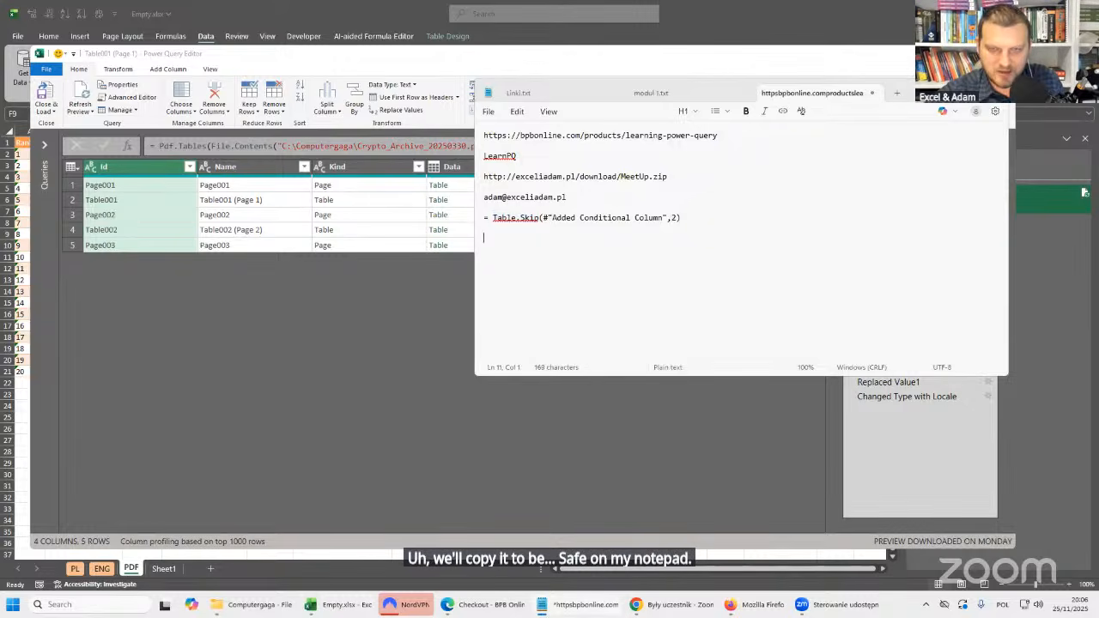
key(ctrl+v)
click(424, 68)
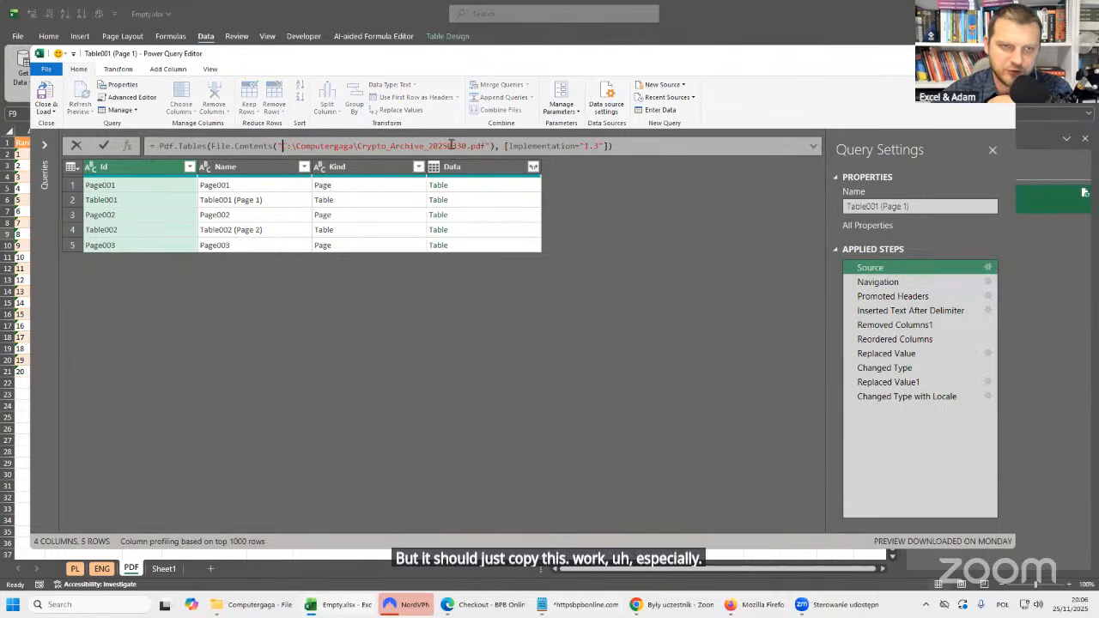
drag(282, 146, 487, 146)
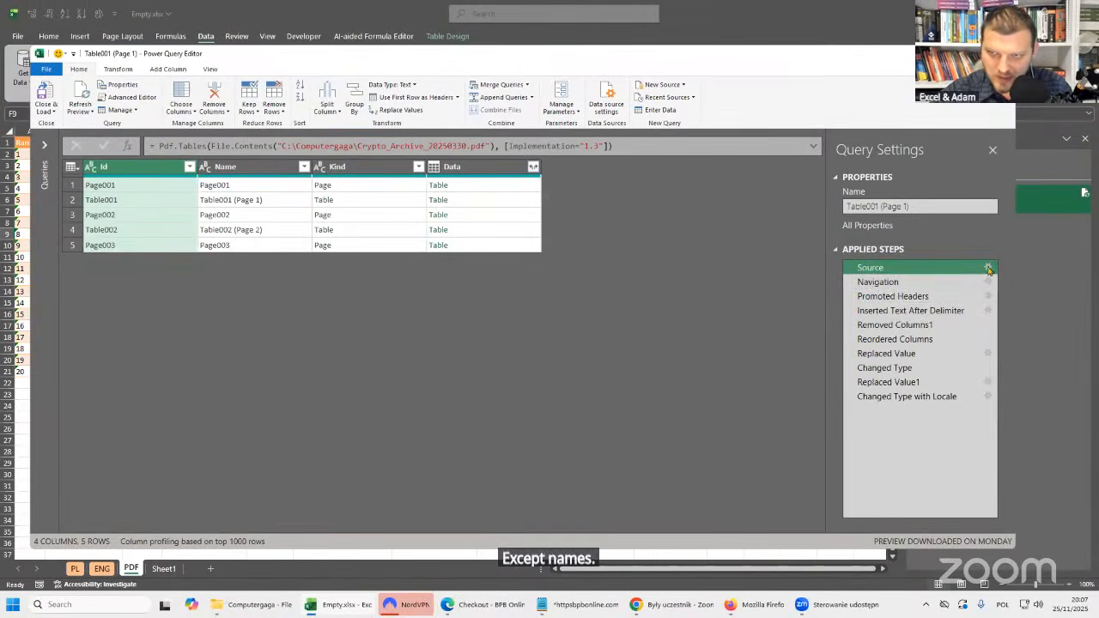
Open the Source step's PDF settings, select the whole file path and check it against the copy in Notepad.
click(989, 268)
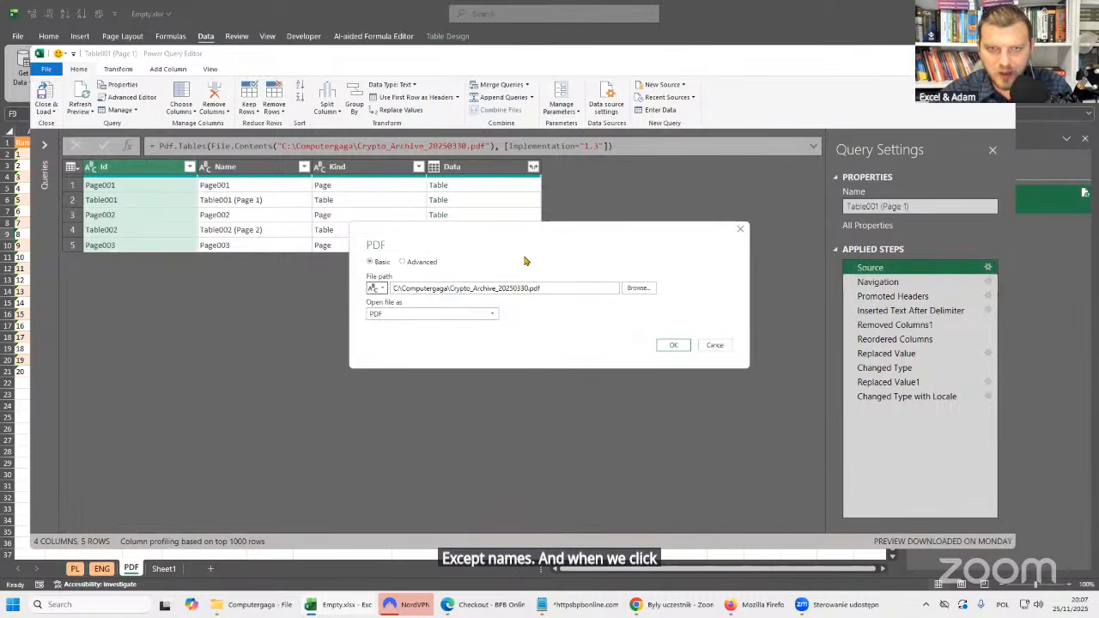
drag(548, 236, 598, 236)
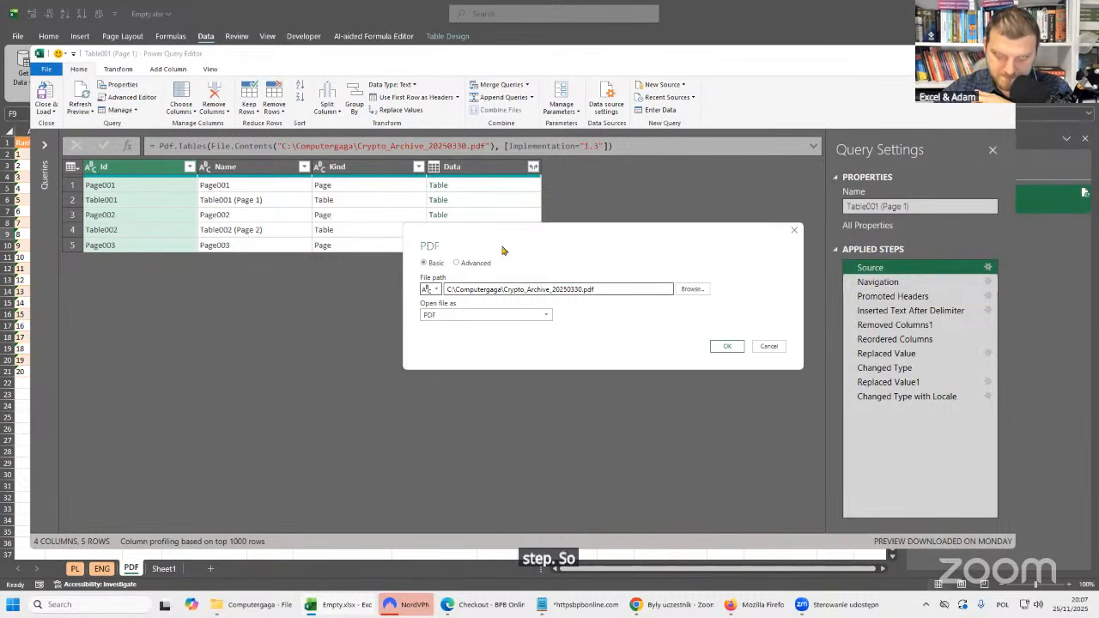
drag(678, 239, 688, 235)
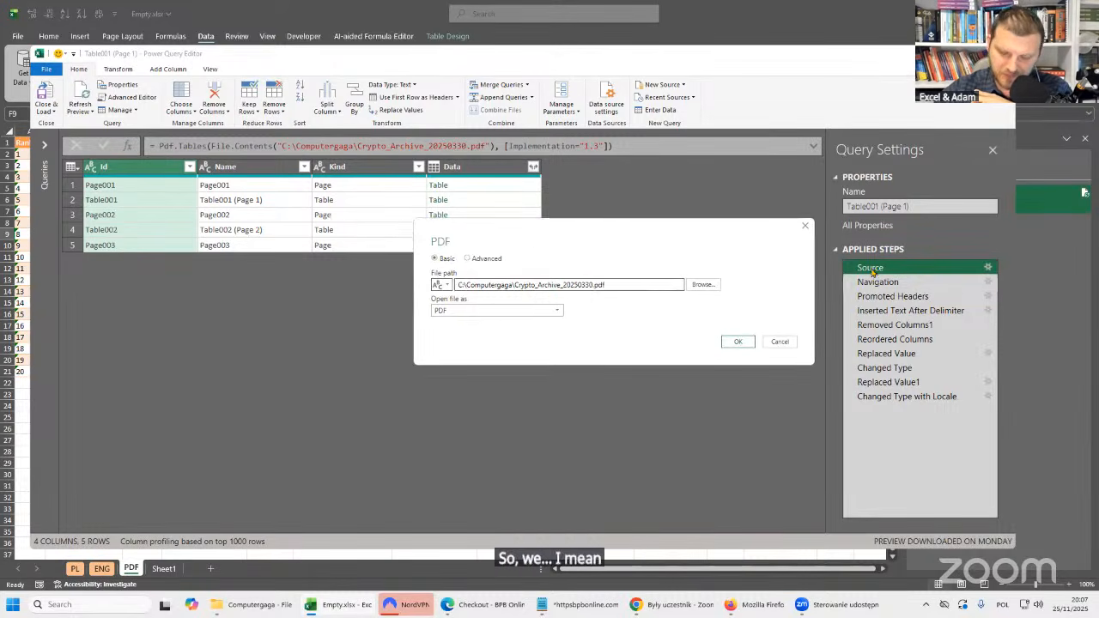
drag(501, 231, 510, 239)
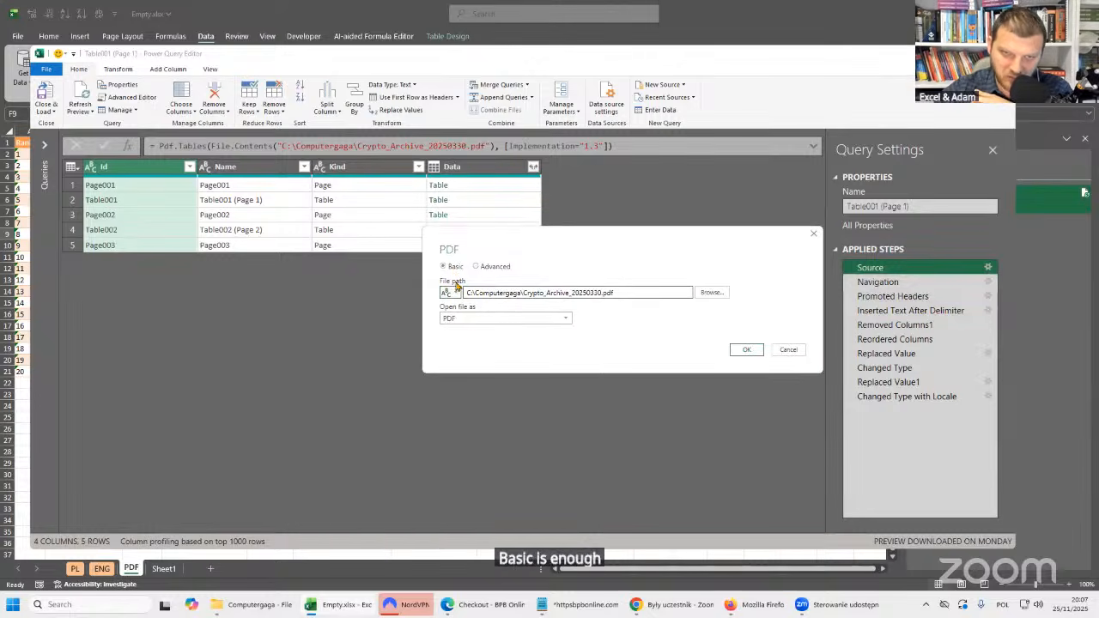
drag(465, 293, 615, 293)
key(ctrl+c)
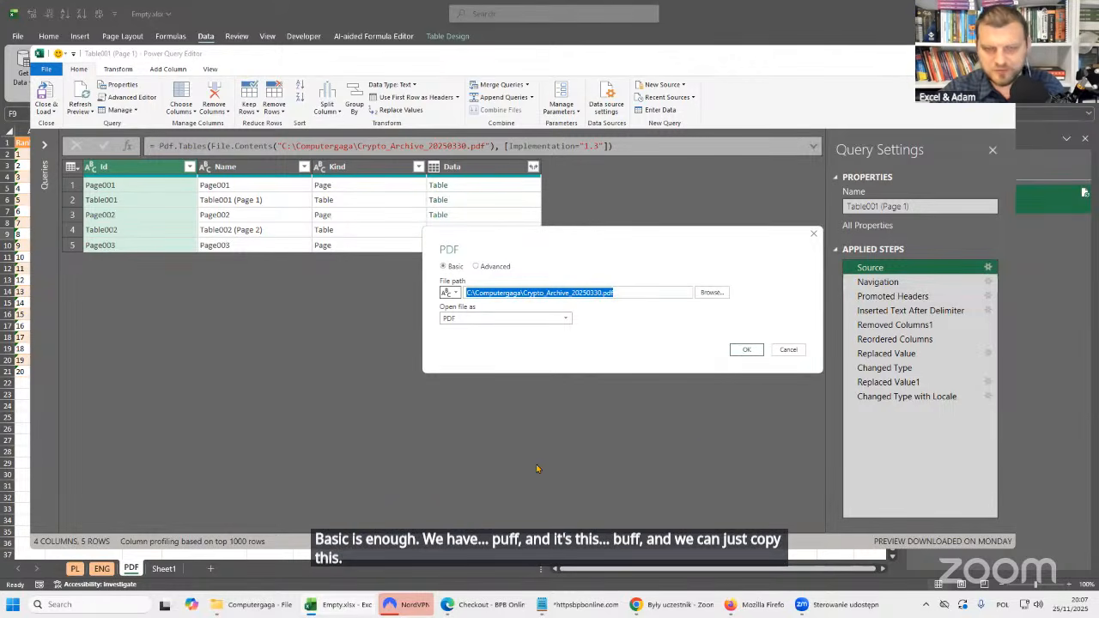
click(554, 605)
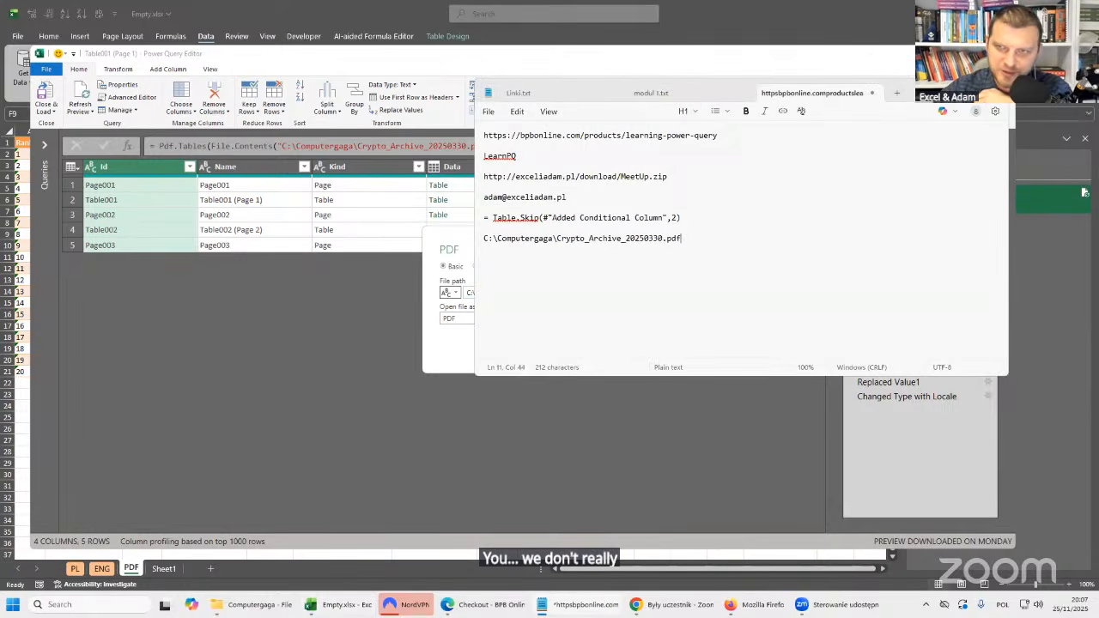
click(943, 91)
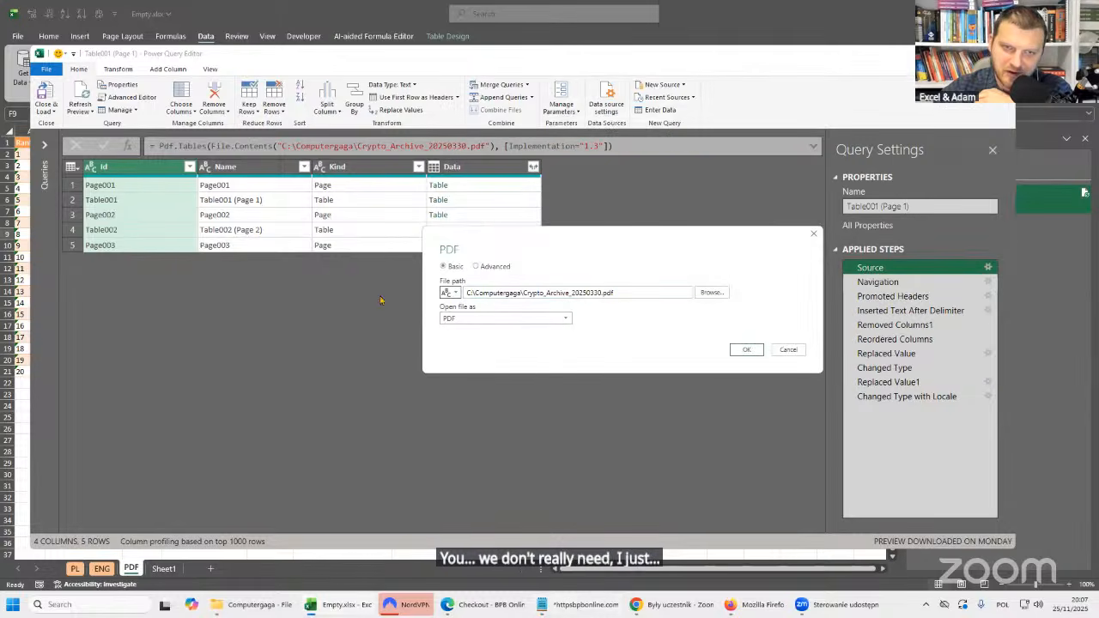
Create a new parameter for the PDF source's file path and name it Path.
click(455, 294)
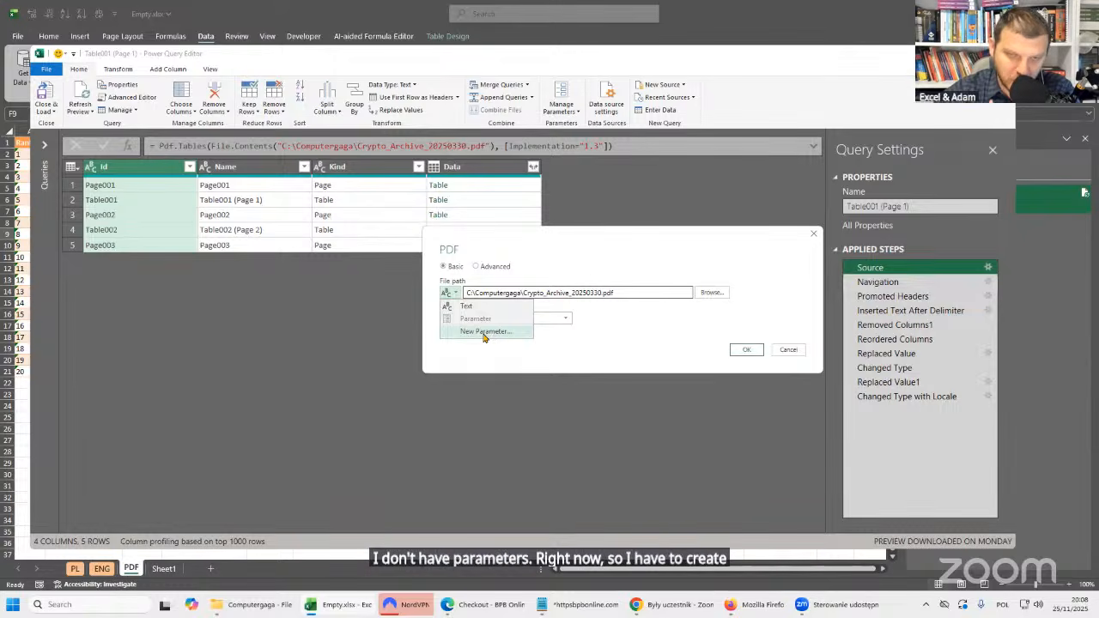
click(483, 335)
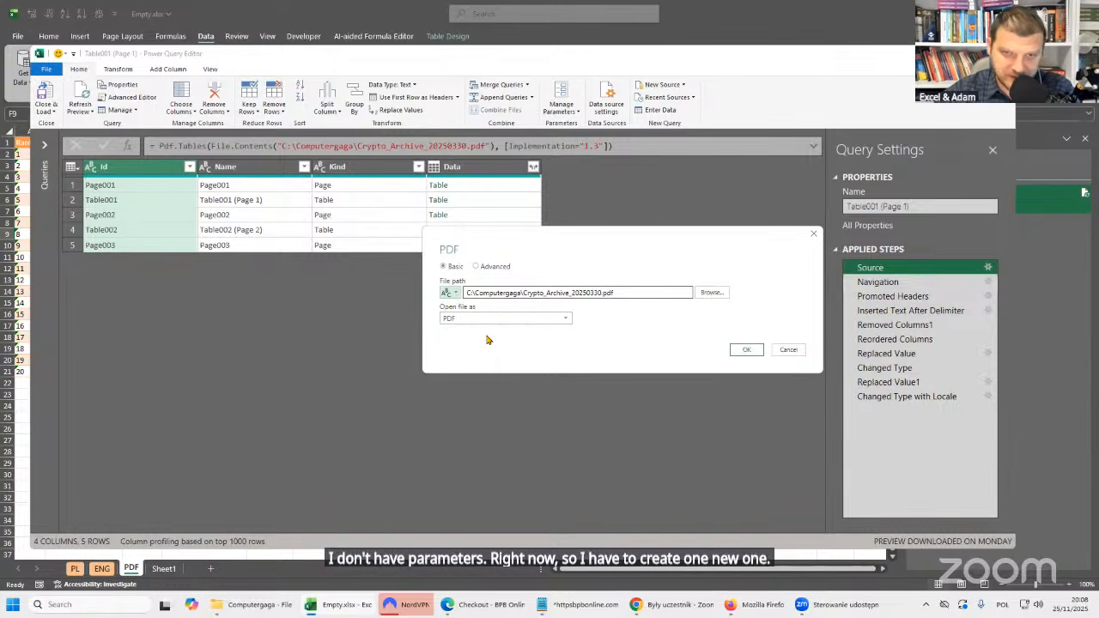
double_click(585, 158)
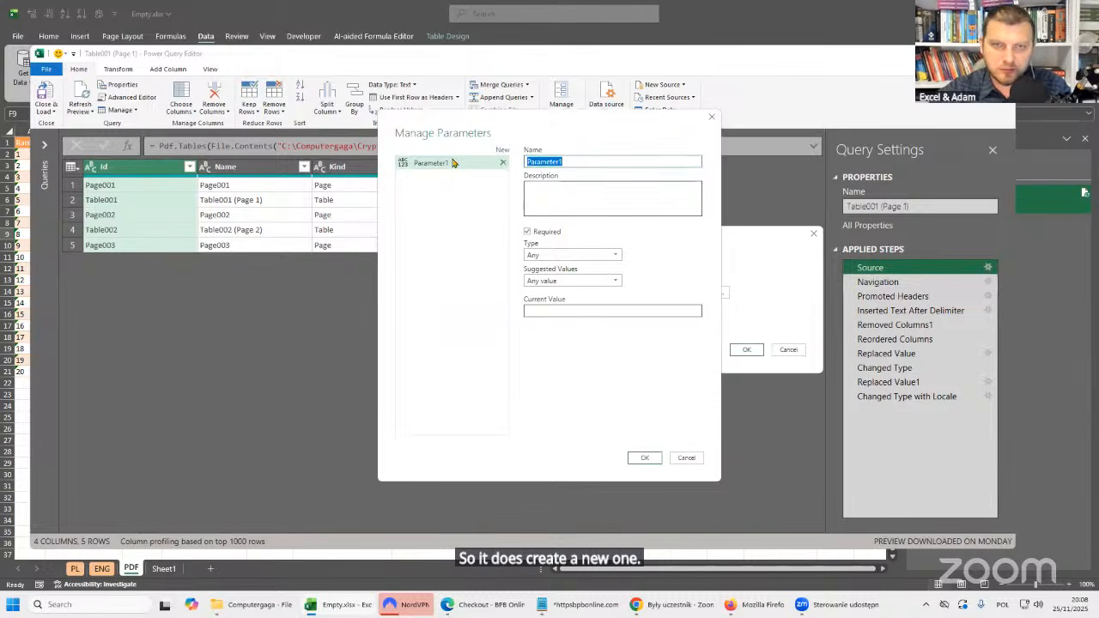
text(P)
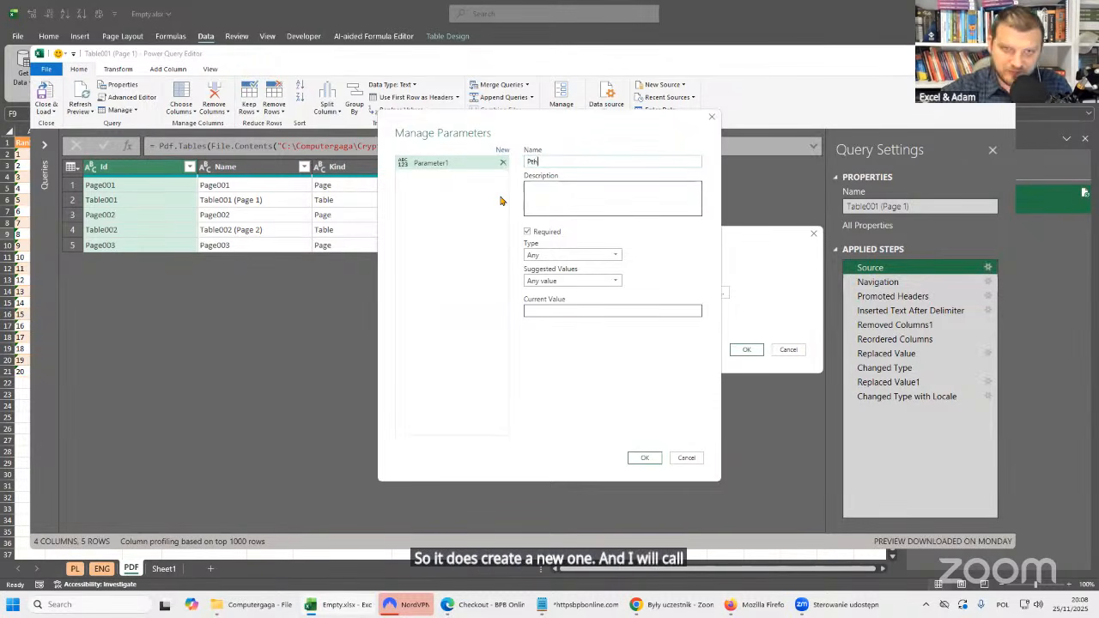
key(Left)
text(a)
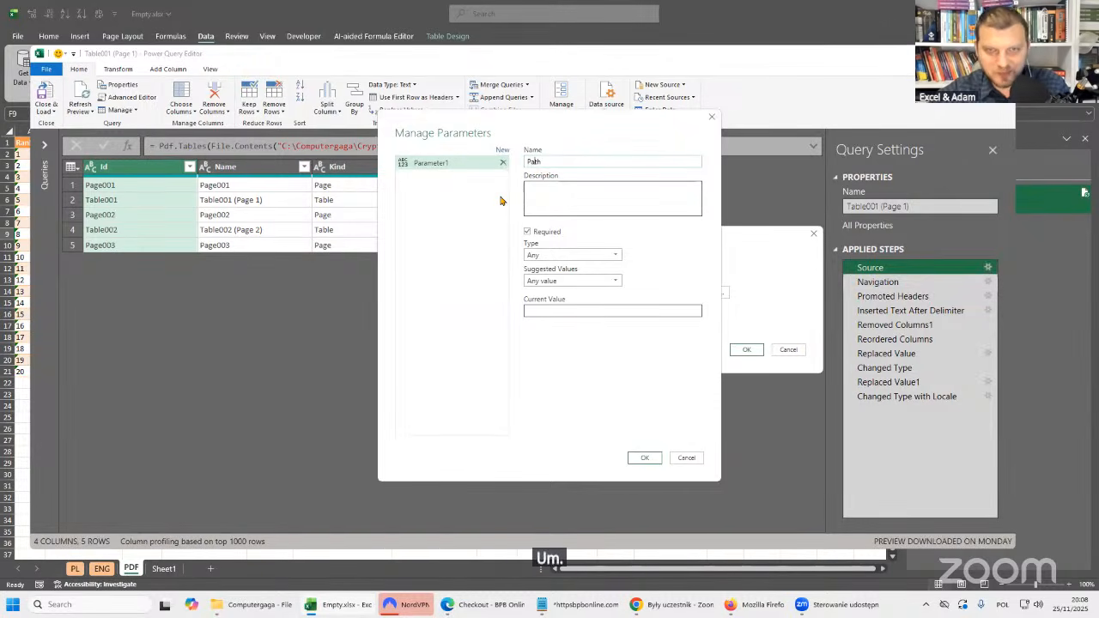
Set the Path parameter's type to Text, keep any value allowed and enter C:\Computergaga\Crypto_Archive_20250330.pdf as its current value.
click(556, 194)
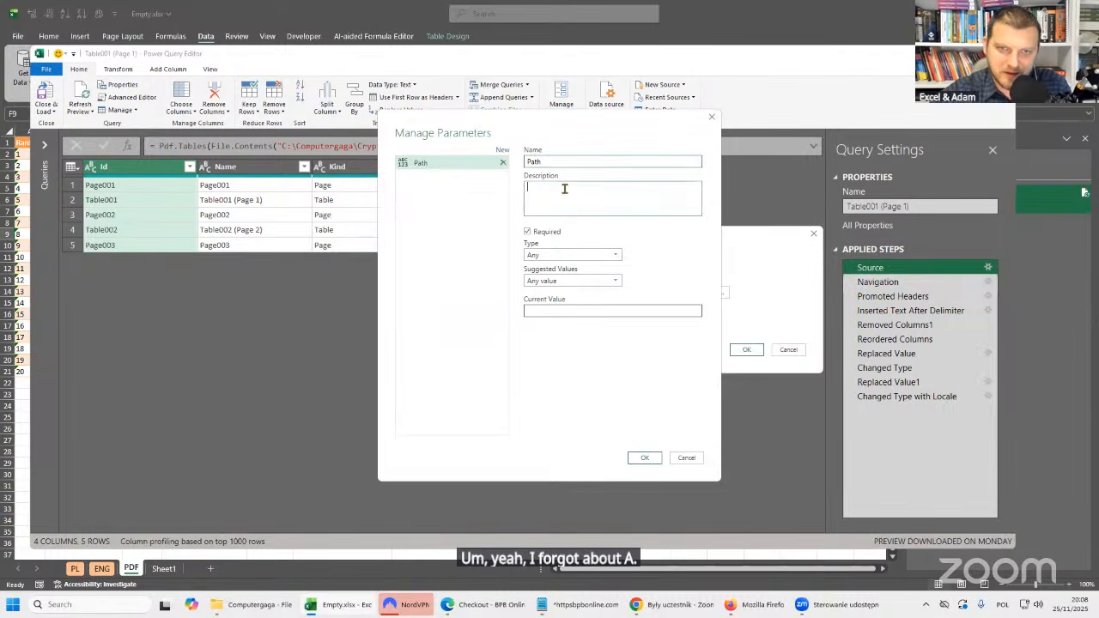
click(572, 256)
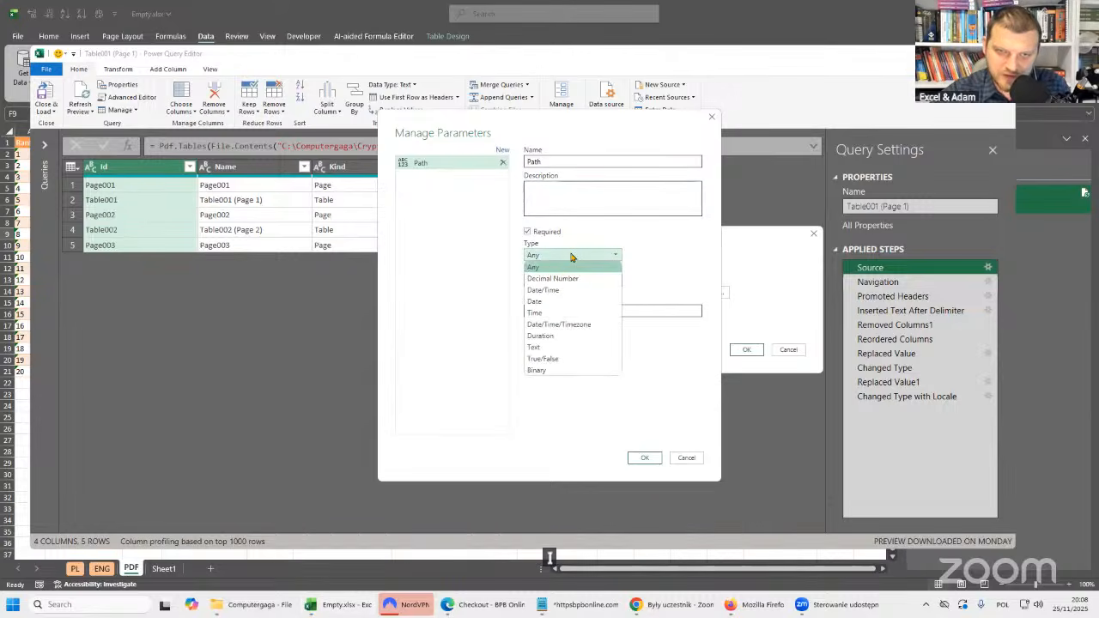
click(547, 348)
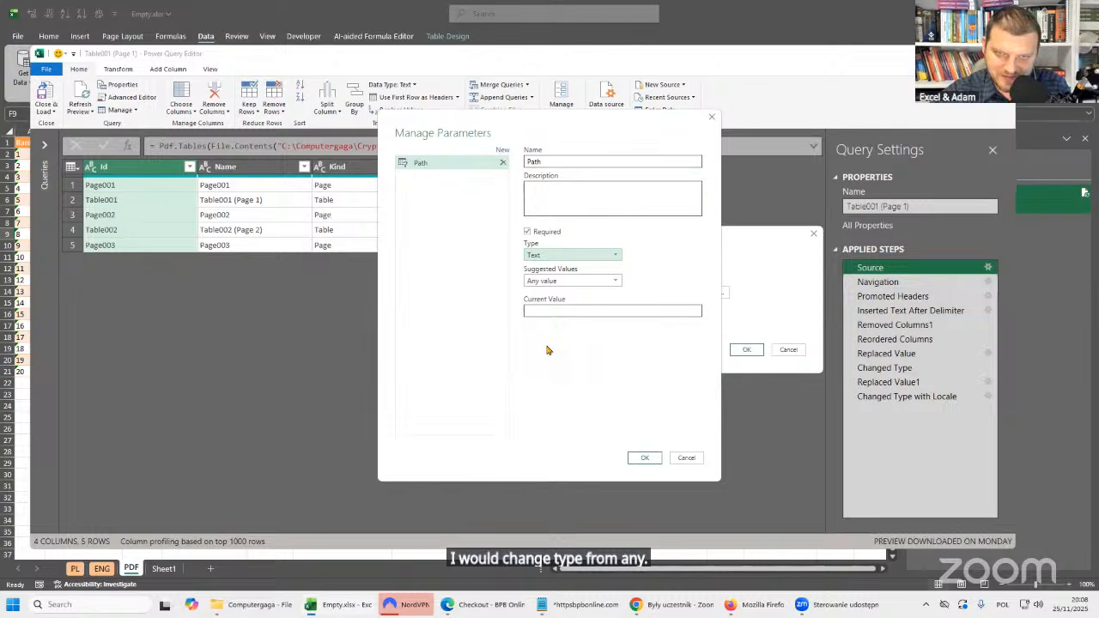
click(618, 282)
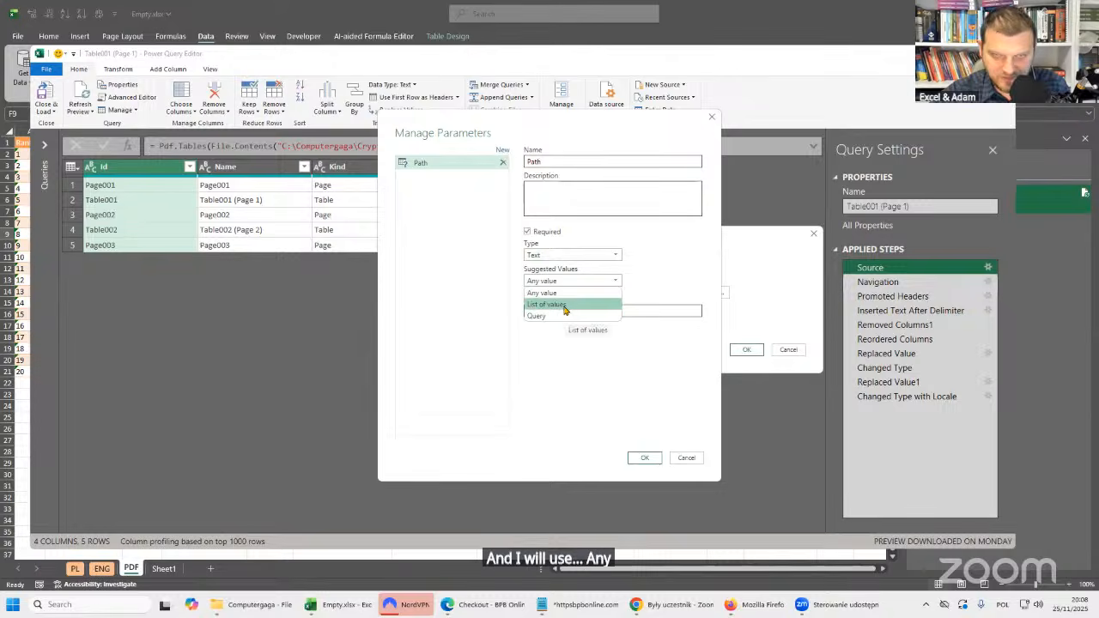
click(623, 311)
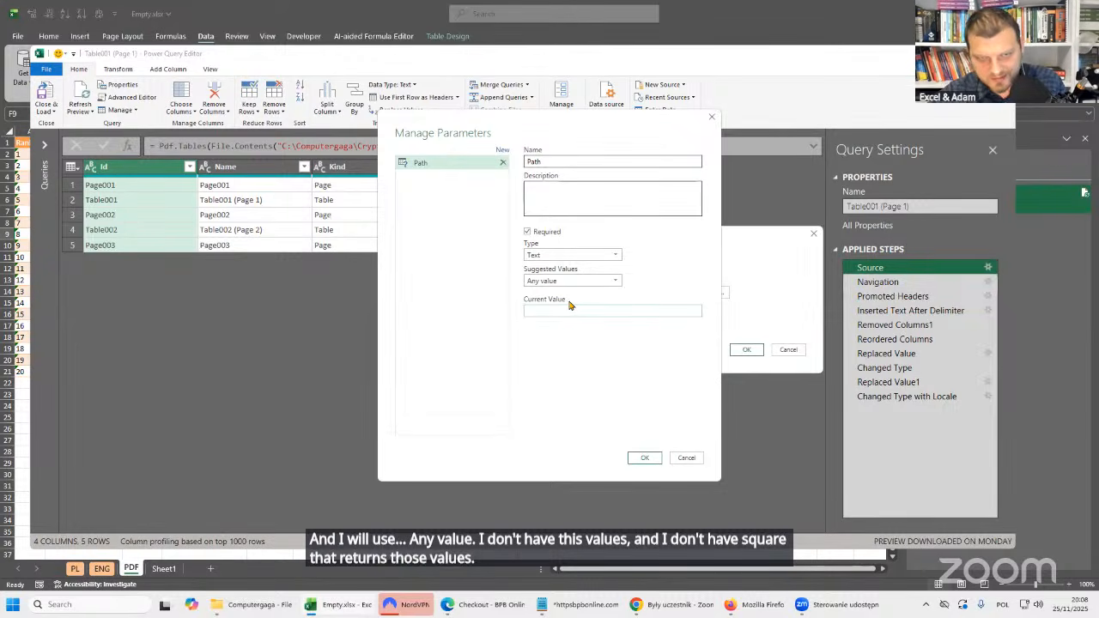
key(ctrl+v)
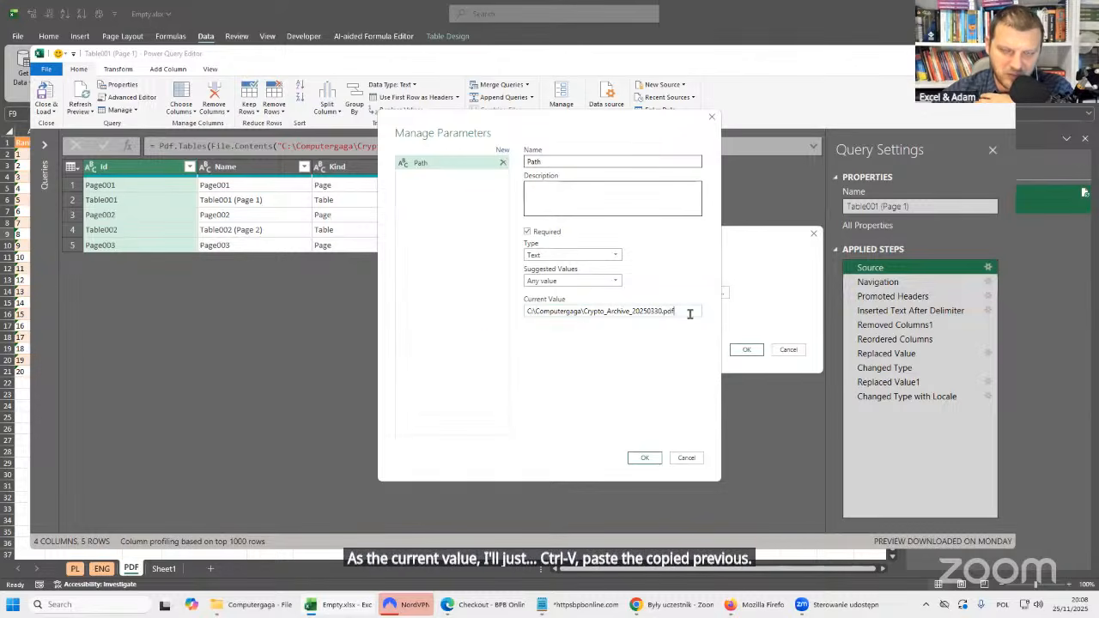
Confirm the Path parameter and apply it as the file path of the PDF source.
click(645, 458)
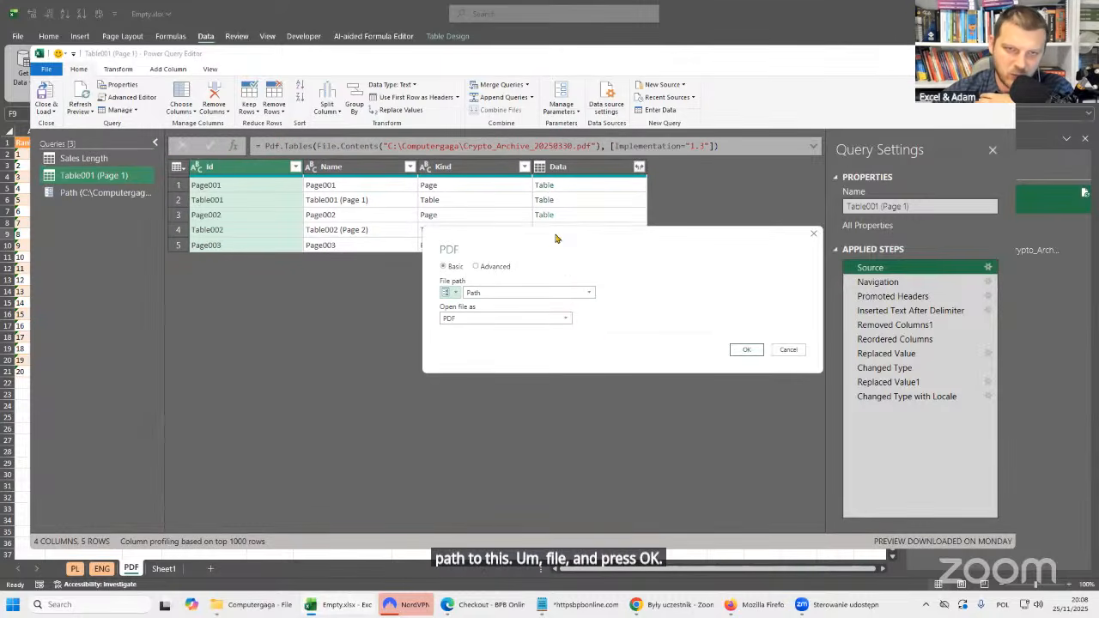
drag(555, 238, 539, 273)
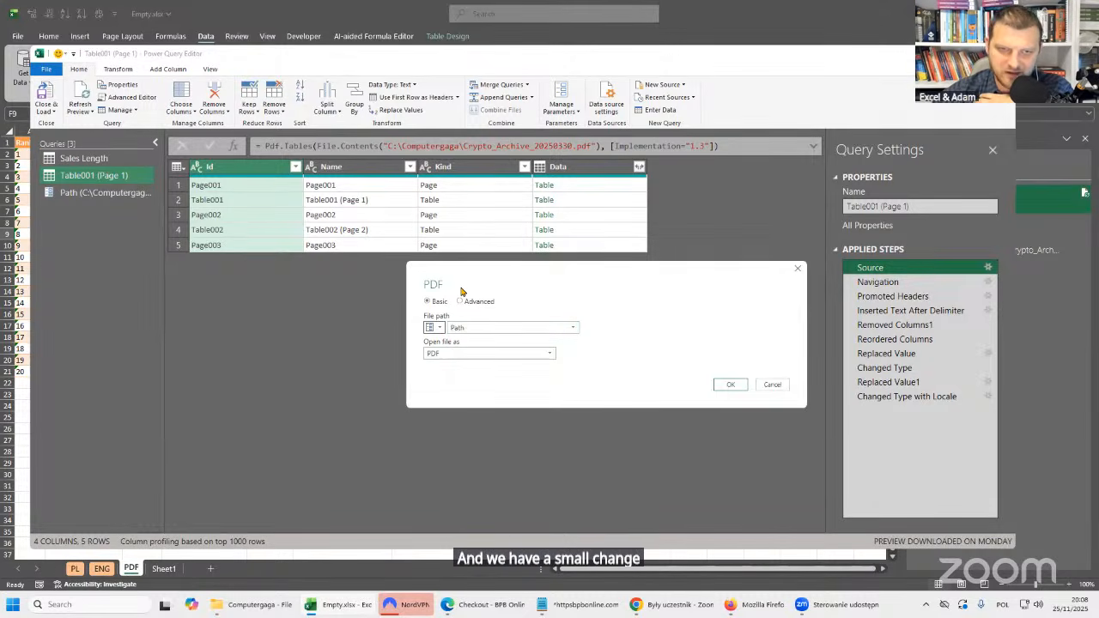
click(434, 327)
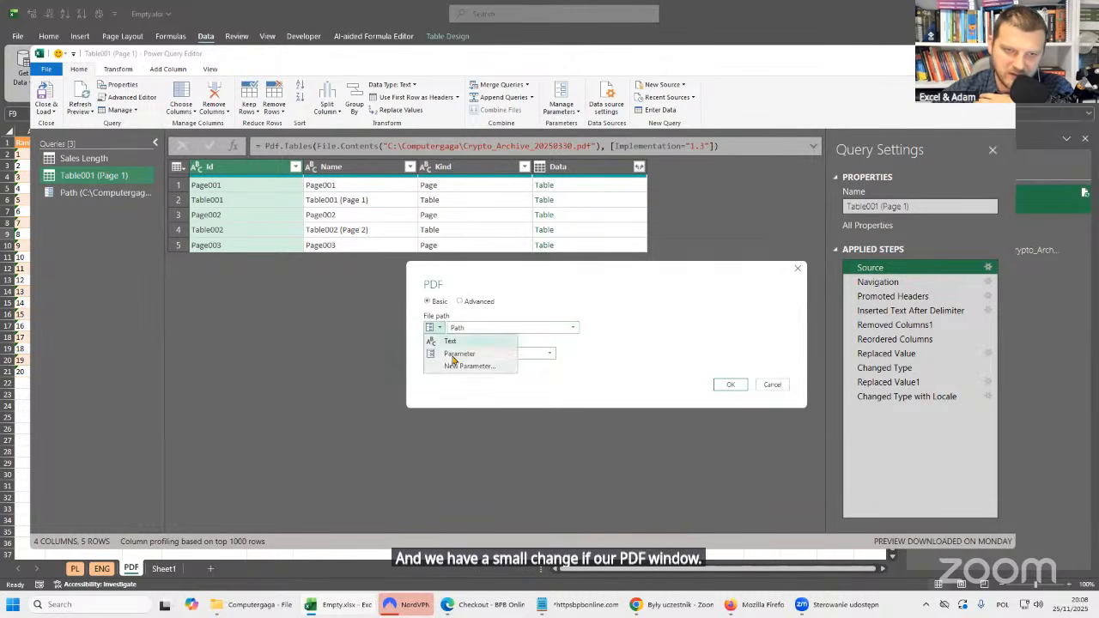
click(449, 355)
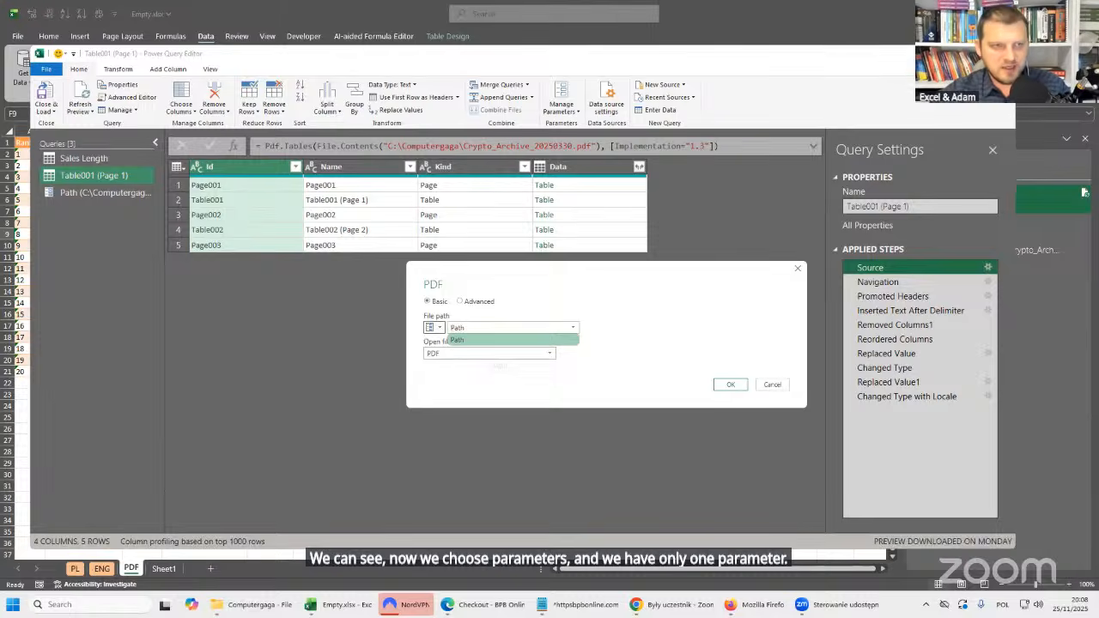
key(ctrl+1)
click(128, 221)
drag(66, 226, 47, 226)
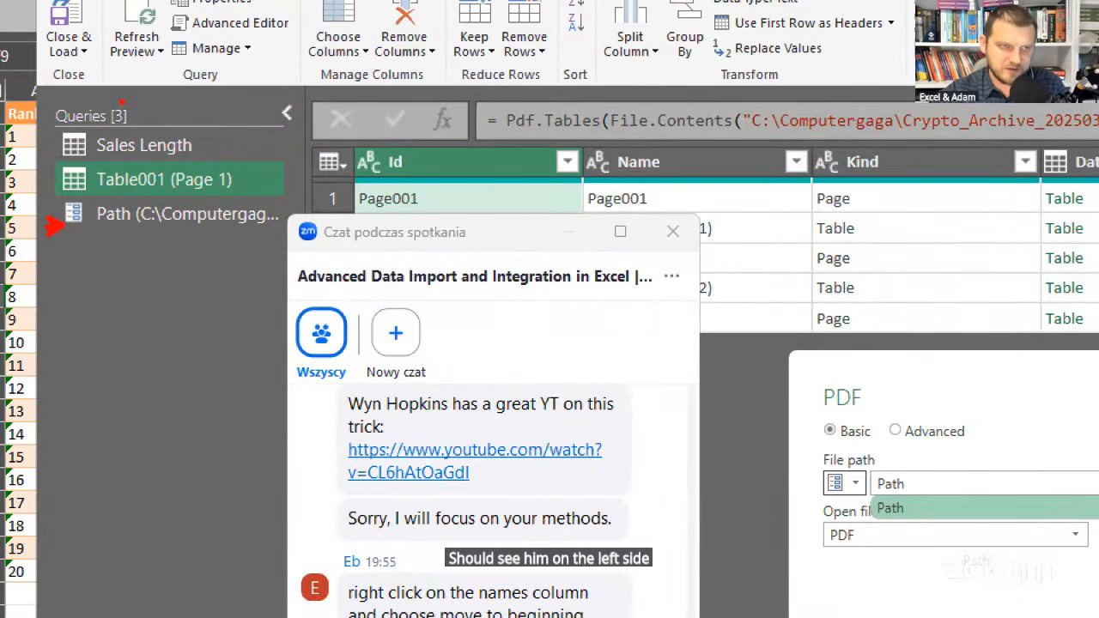
key(Escape)
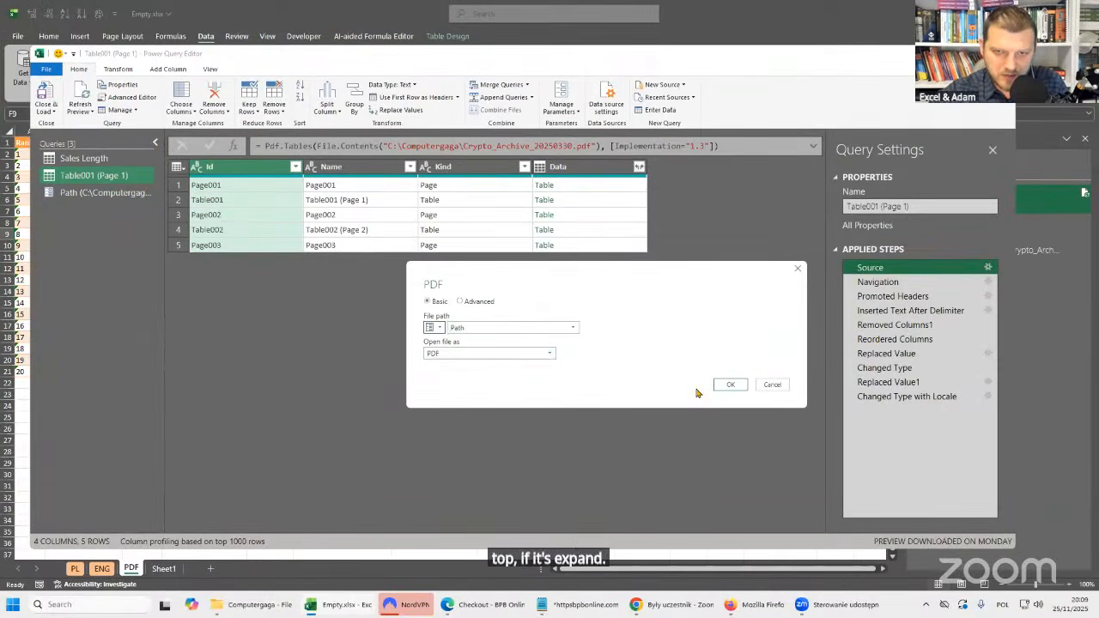
click(729, 386)
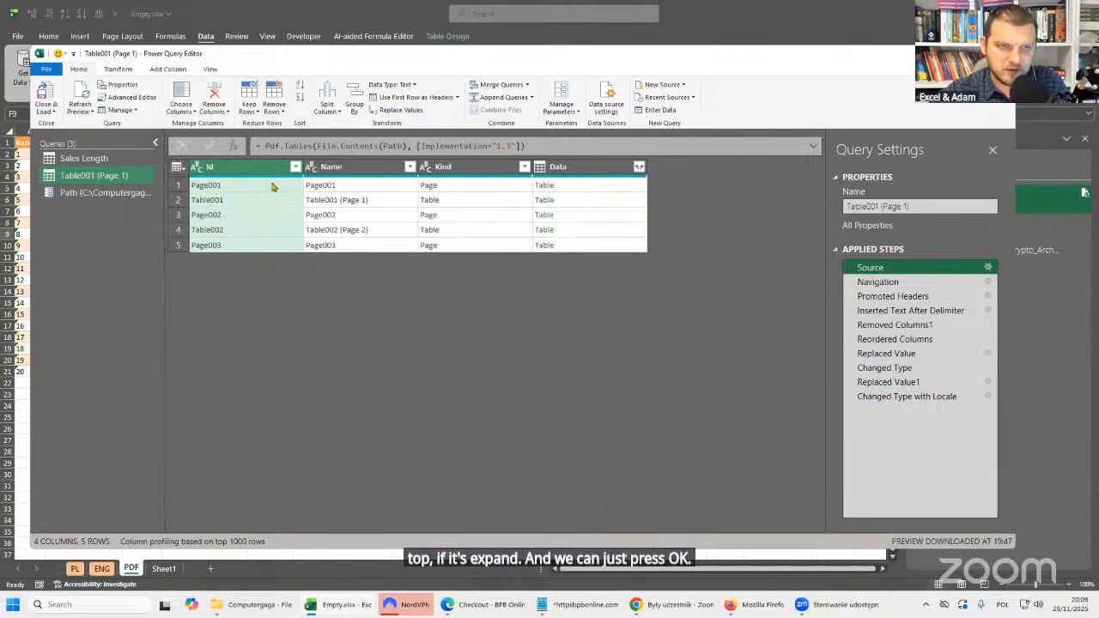
Review the query's final Changed Type with Locale step and set the Path parameter's current value to C:\Computergaga\Crypto_Archive_20250406.pdf.
click(852, 396)
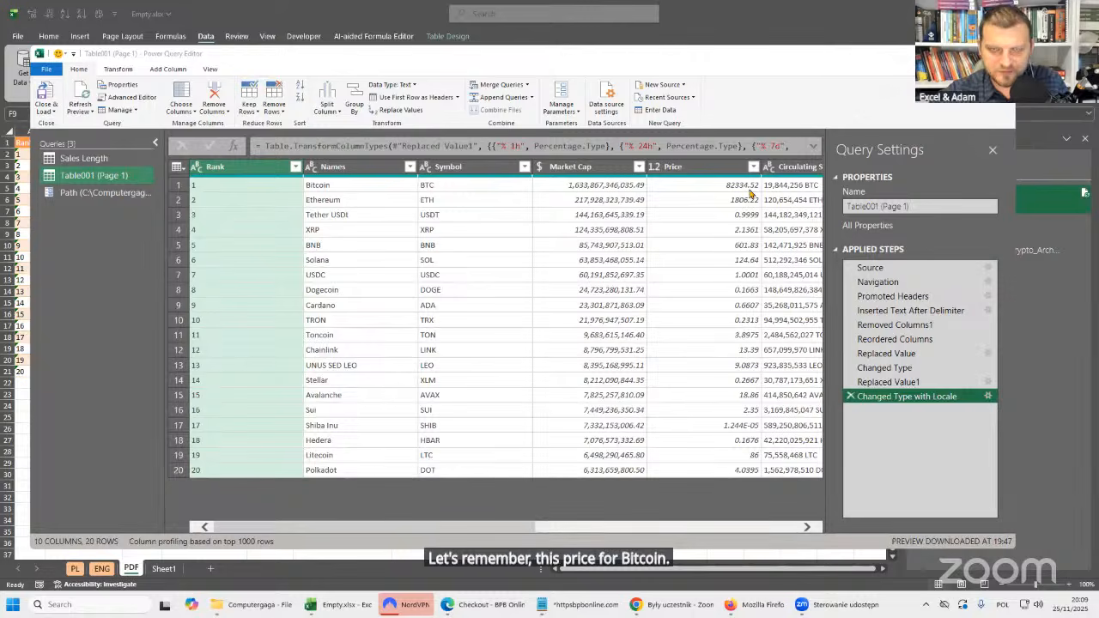
click(108, 192)
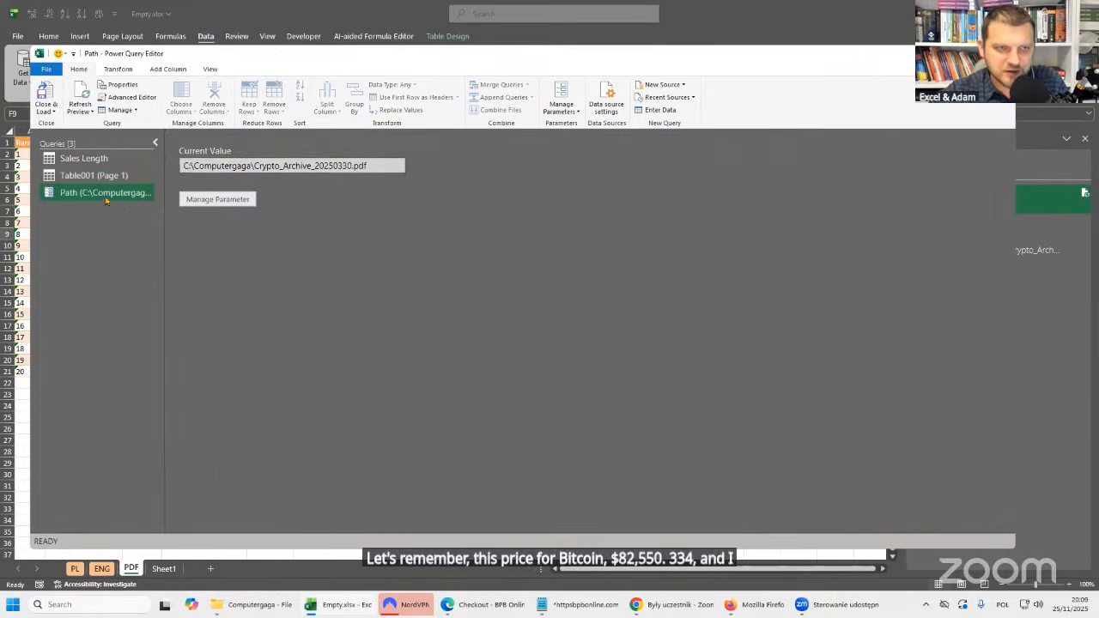
click(342, 167)
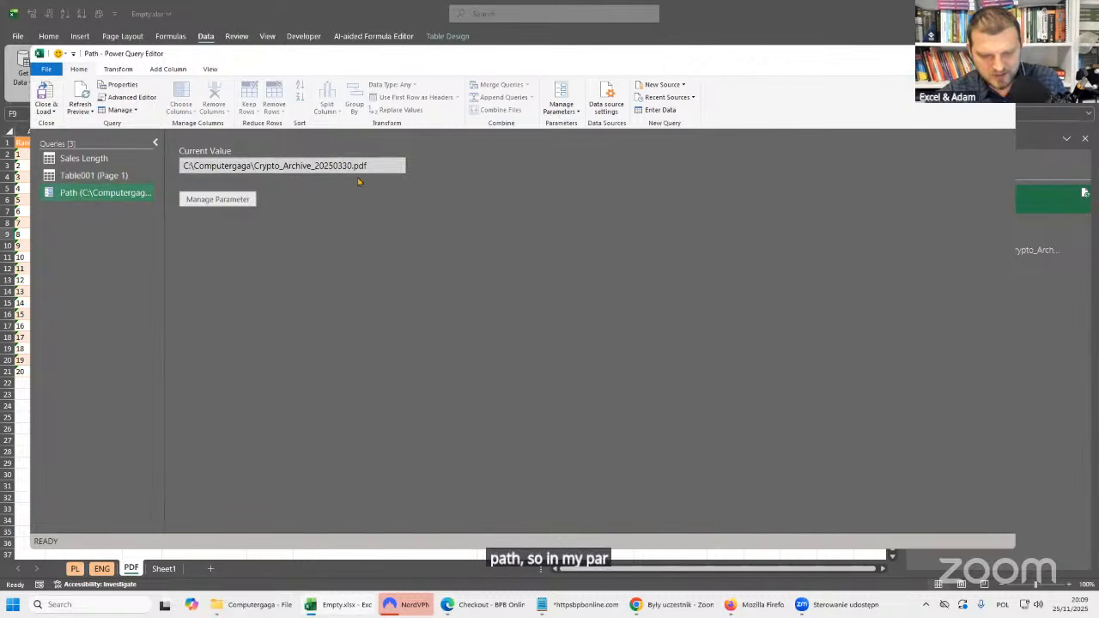
key(BackSpace)
text(4)
key(Delete)
key(Delete)
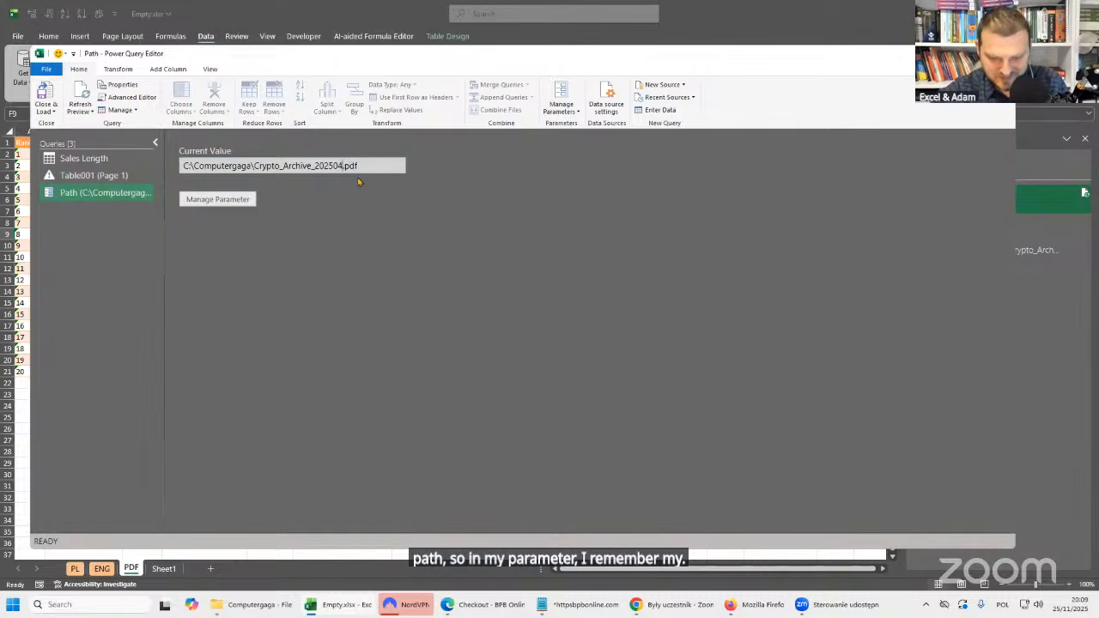
text(06)
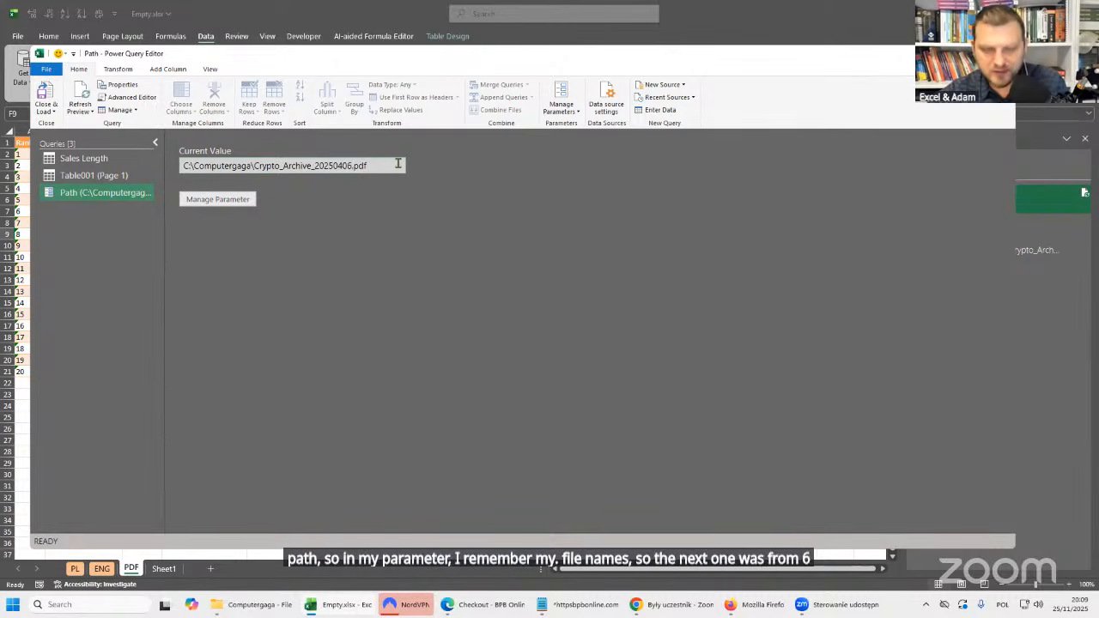
Check the Bitcoin price in the Table001 (Page 1) query against the file set in the Path parameter.
click(94, 175)
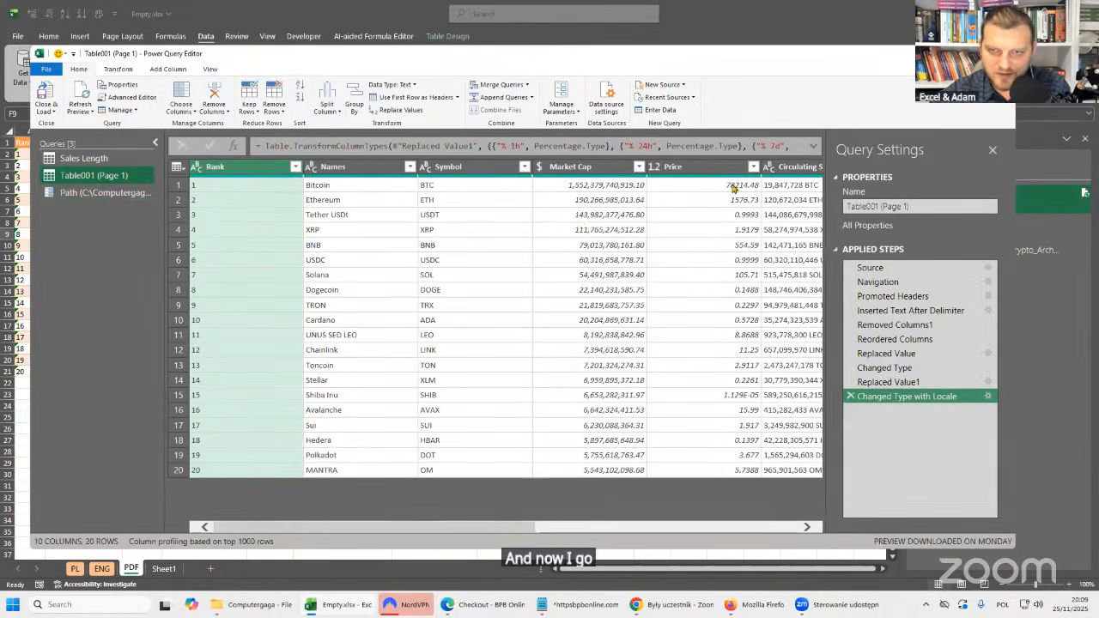
click(692, 186)
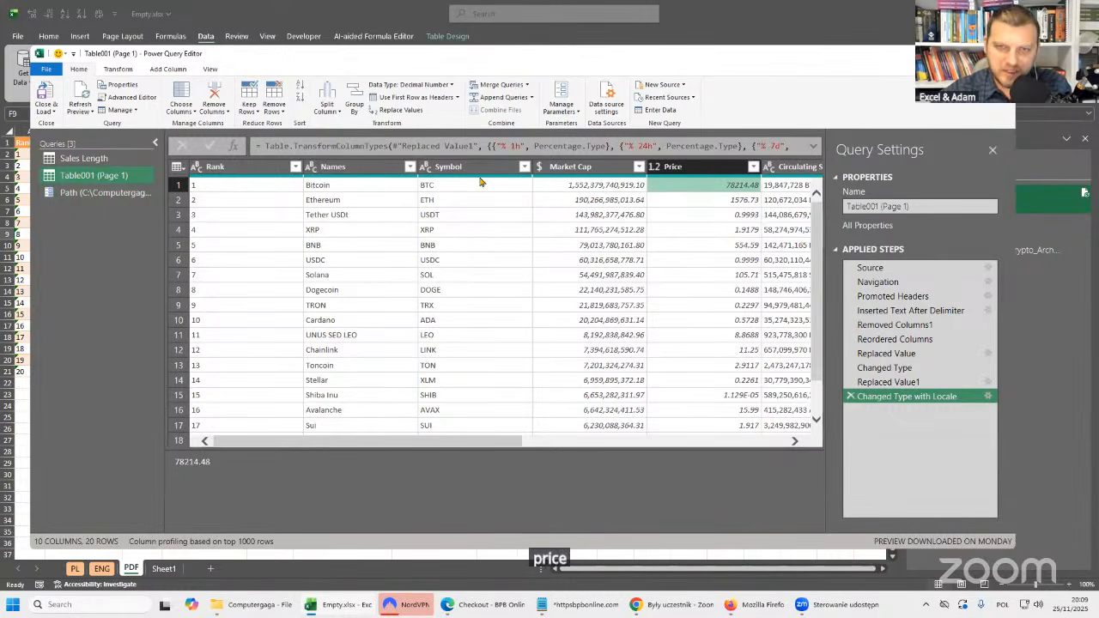
click(107, 199)
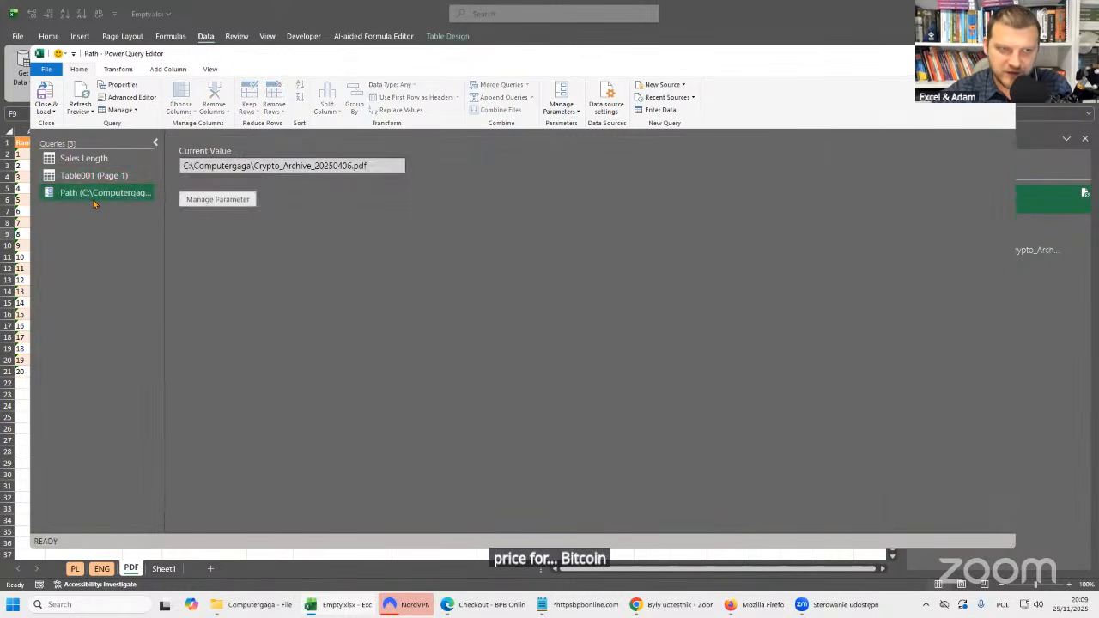
Rename the Table001 (Page 1) query to CryptoArchives.
click(110, 180)
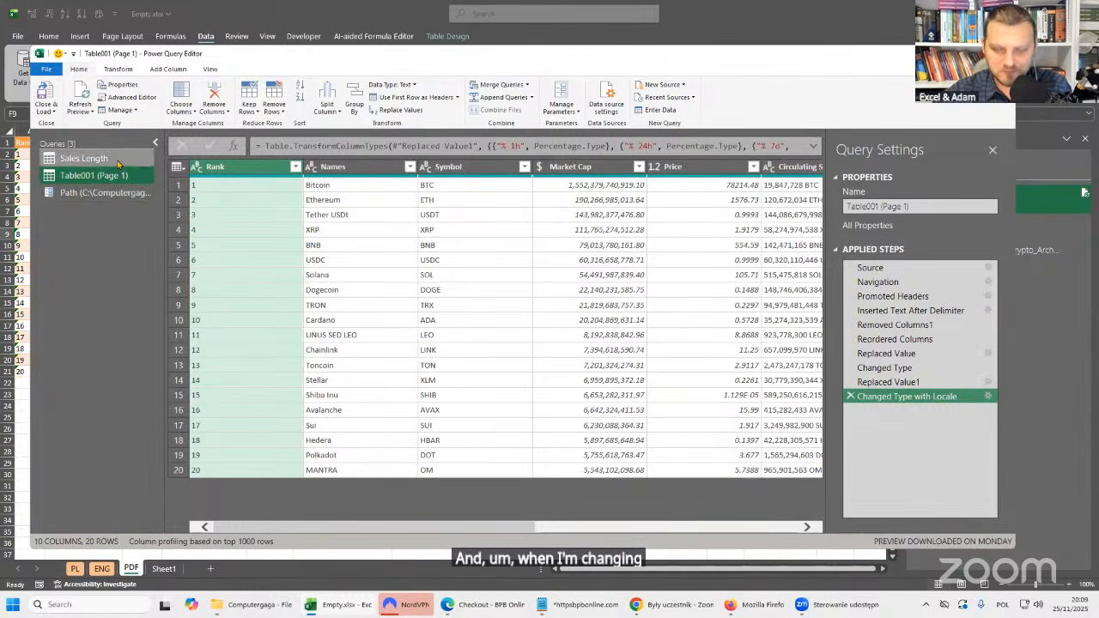
click(942, 206)
key(ctrl+a)
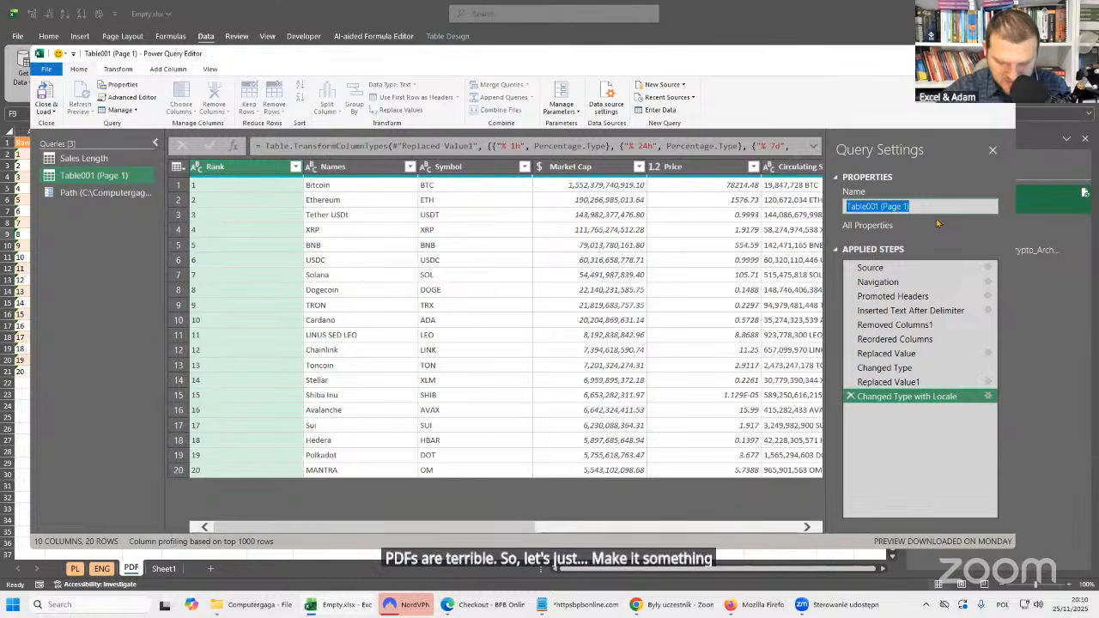
text(Cryp)
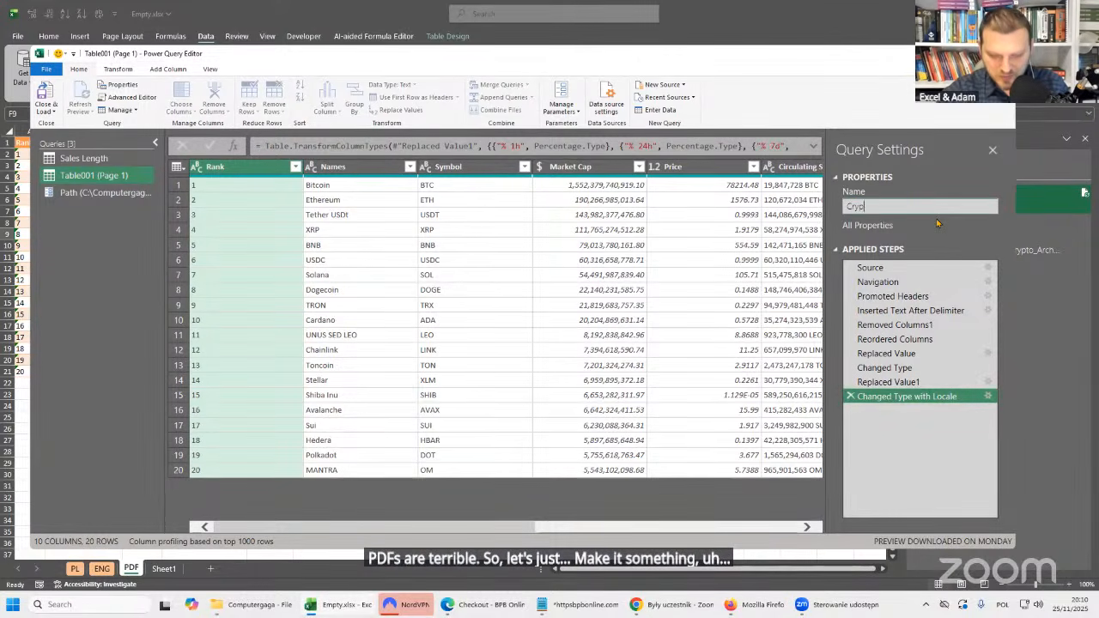
text(toArchives)
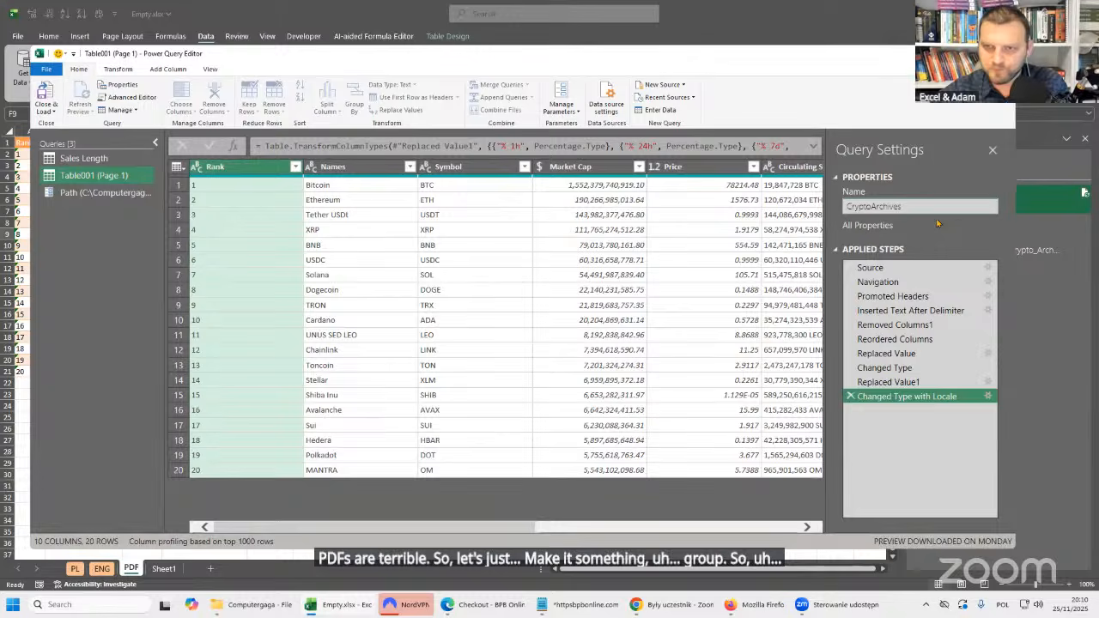
key(Return)
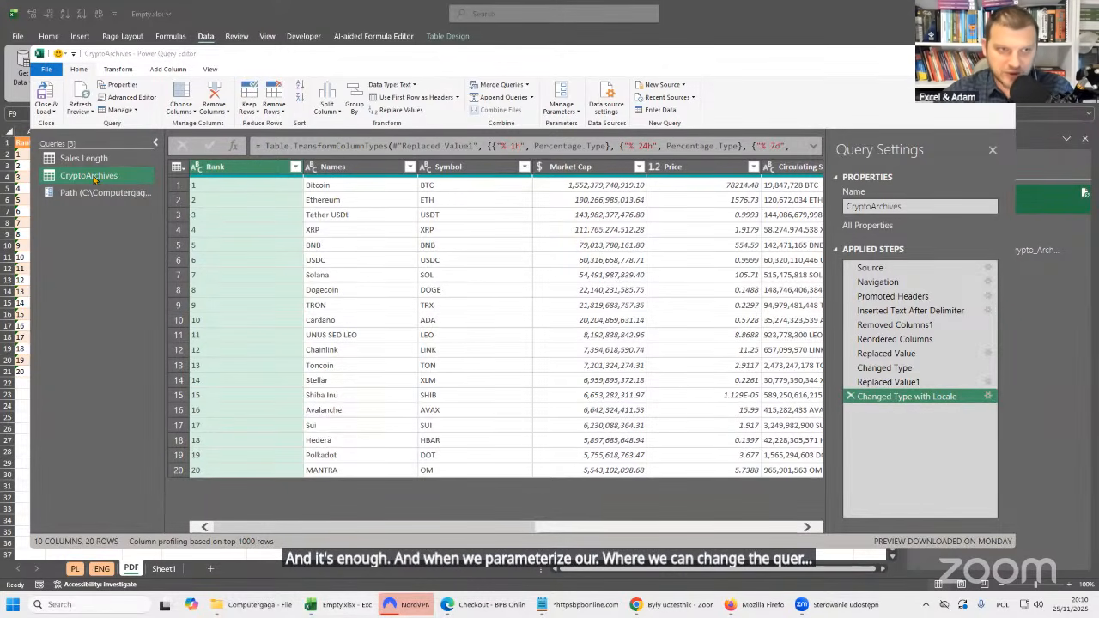
Create a function named PathPDF from the CryptoArchives query.
click(156, 143)
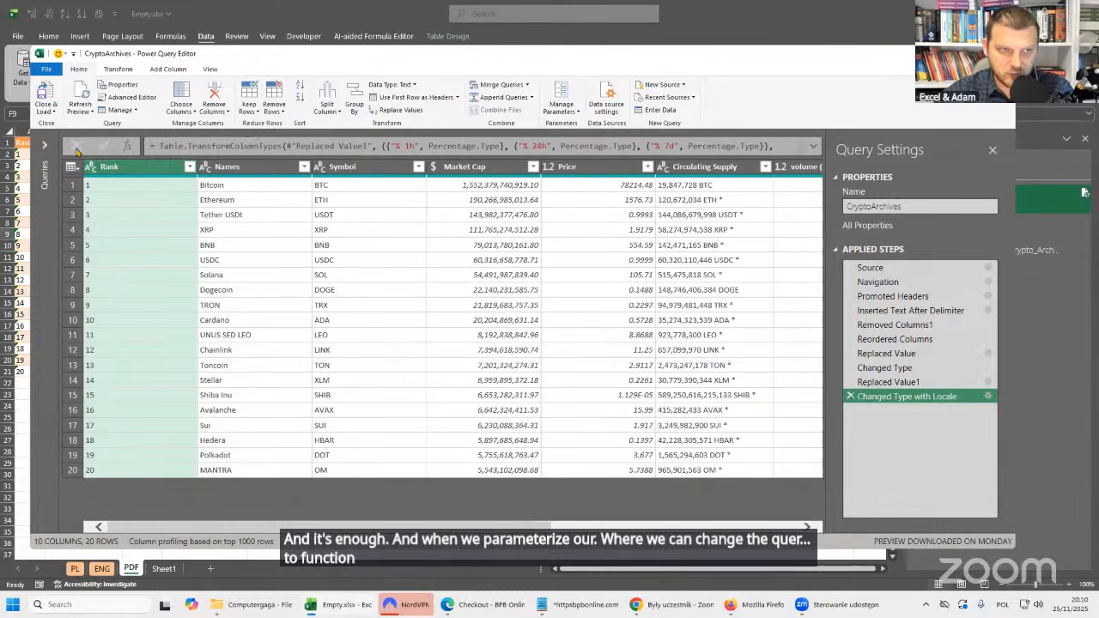
click(43, 145)
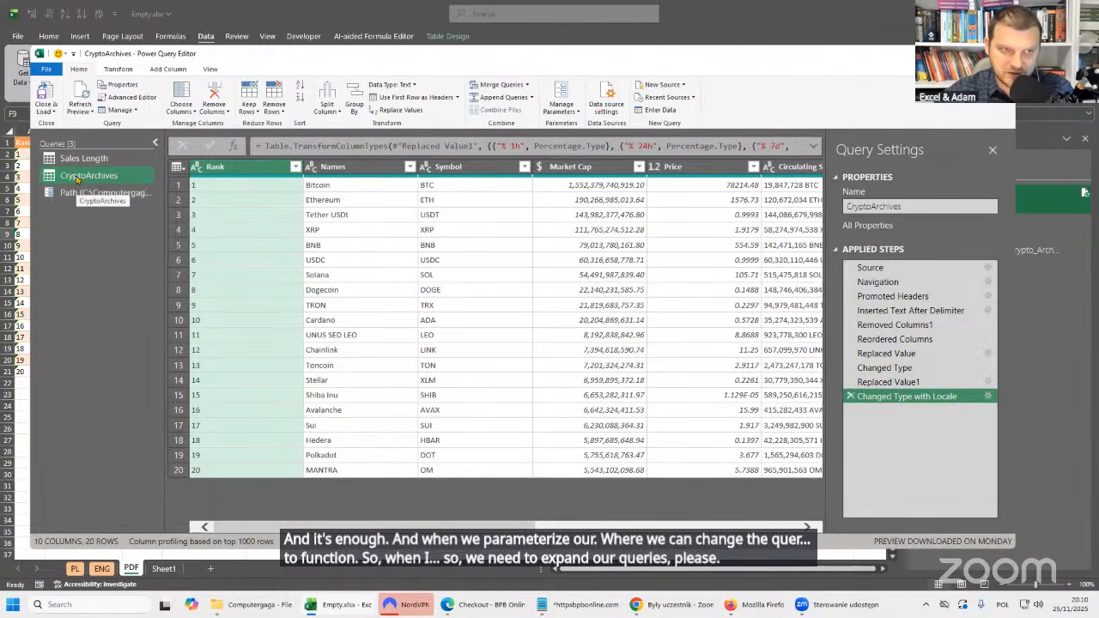
right_click(76, 178)
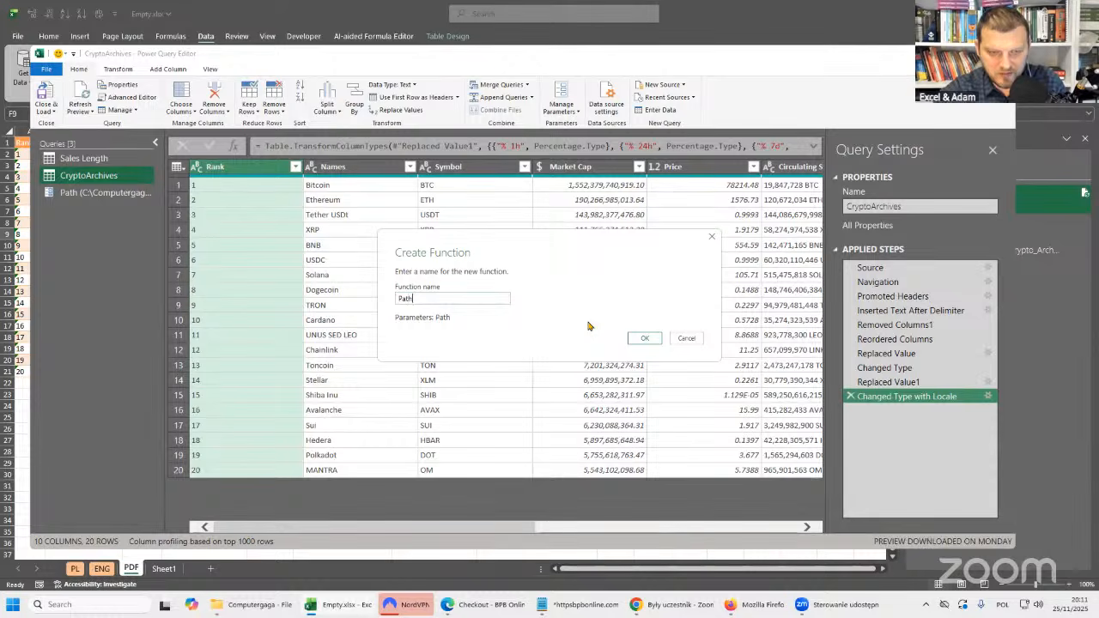
text(hPDF)
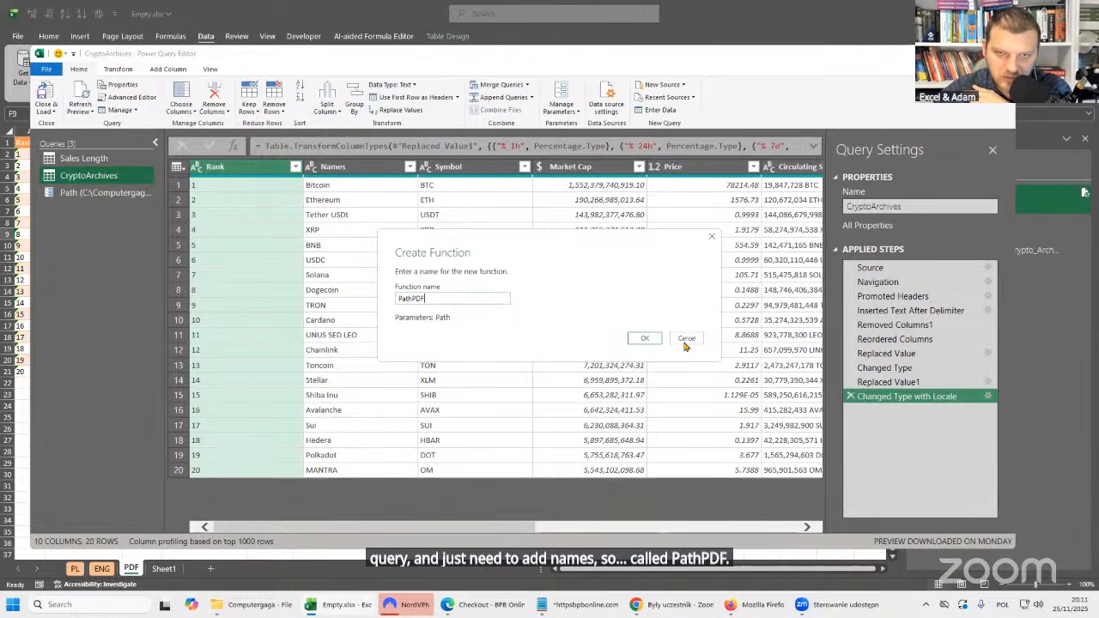
click(655, 341)
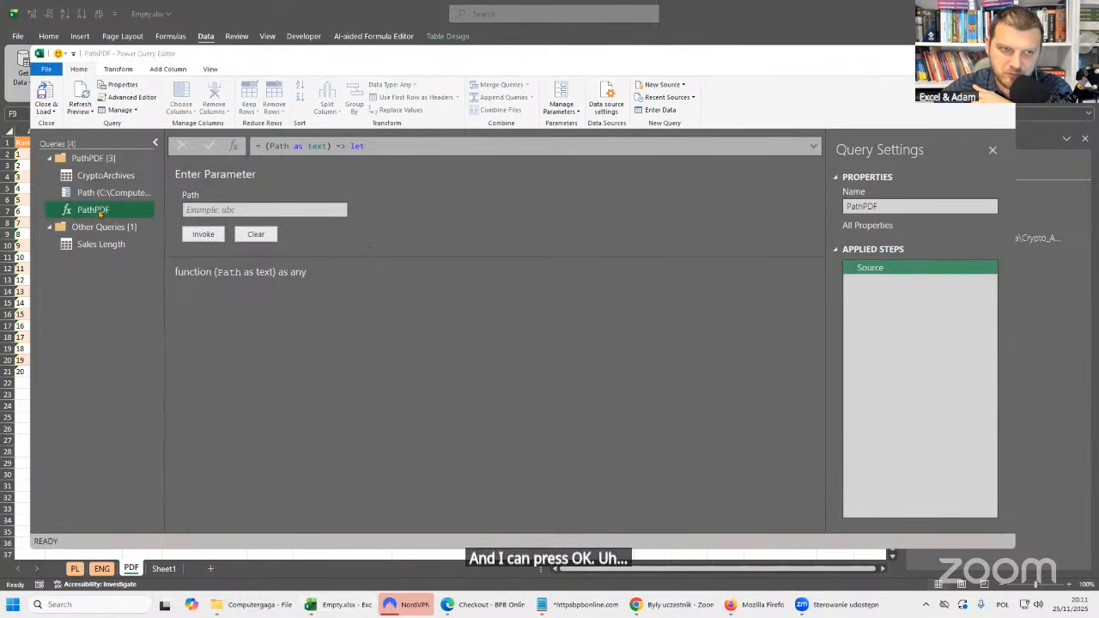
Examine the full code of the PathPDF function and compare it with the CryptoArchives query and the Path parameter.
click(813, 146)
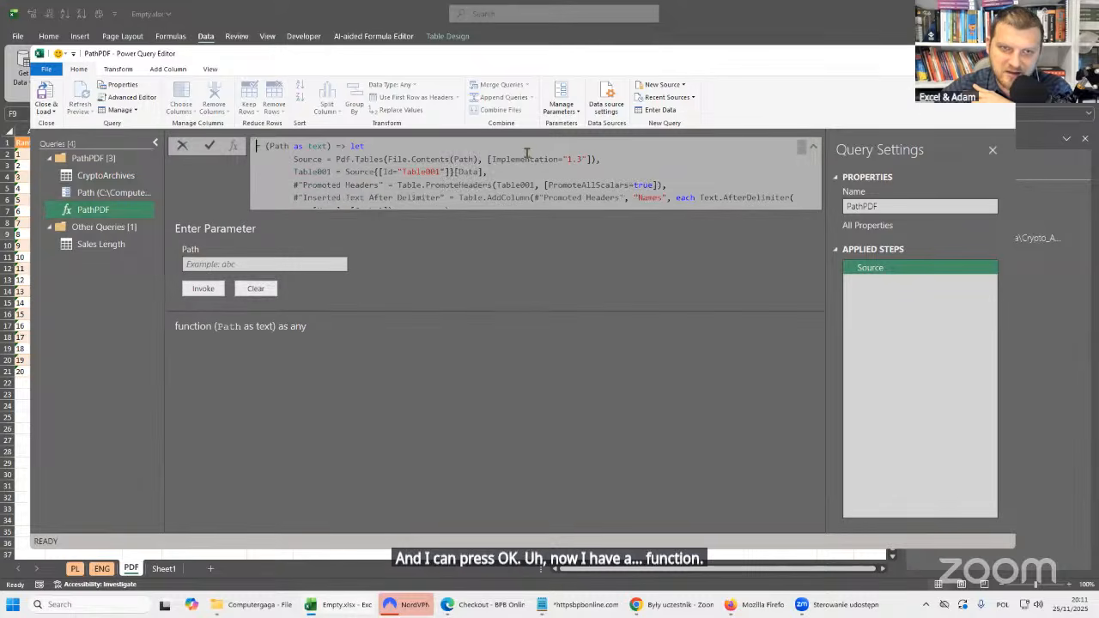
scroll(367, 171, down, 6)
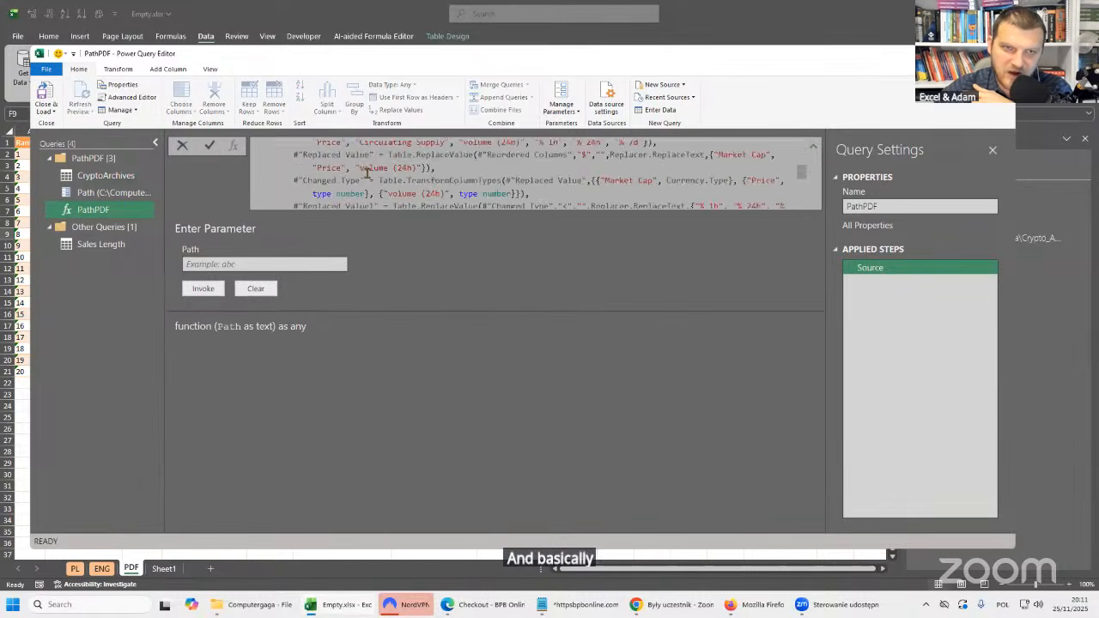
click(102, 177)
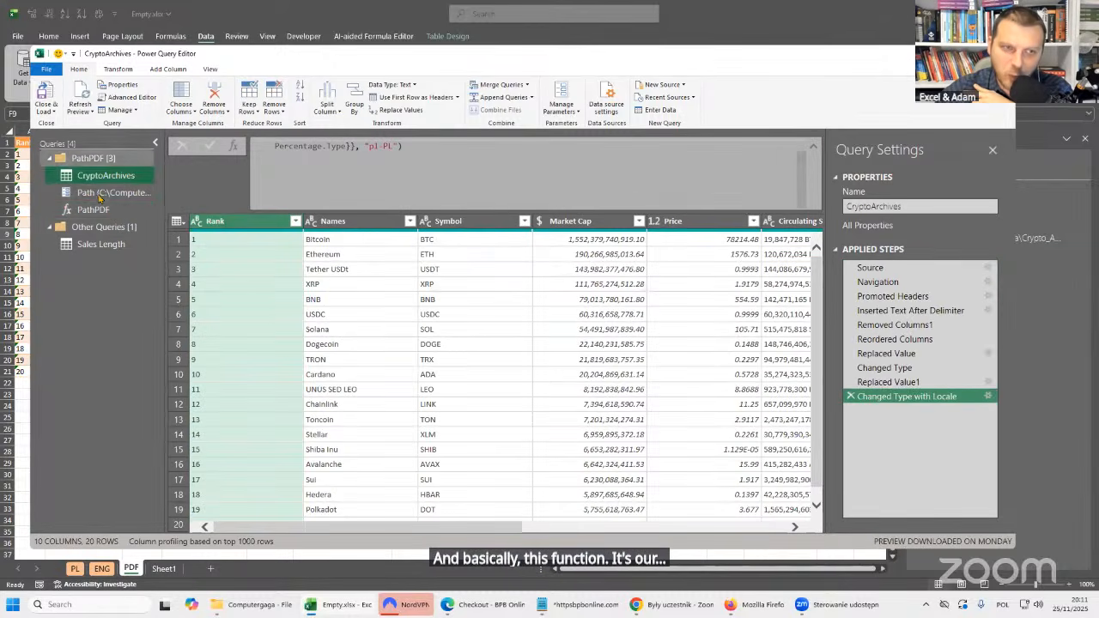
click(95, 209)
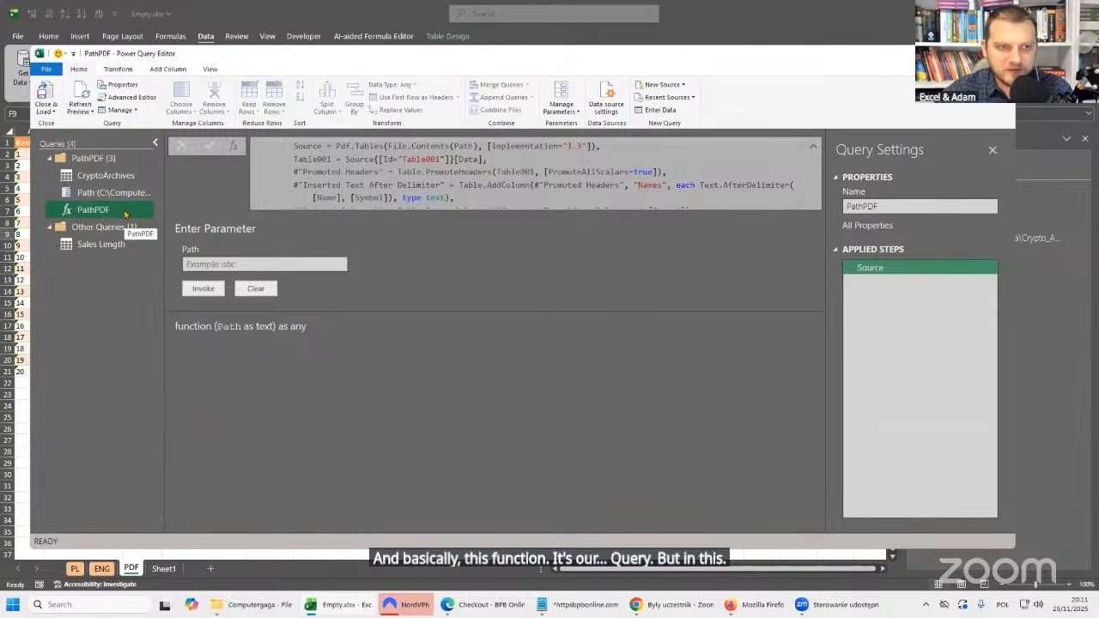
click(118, 195)
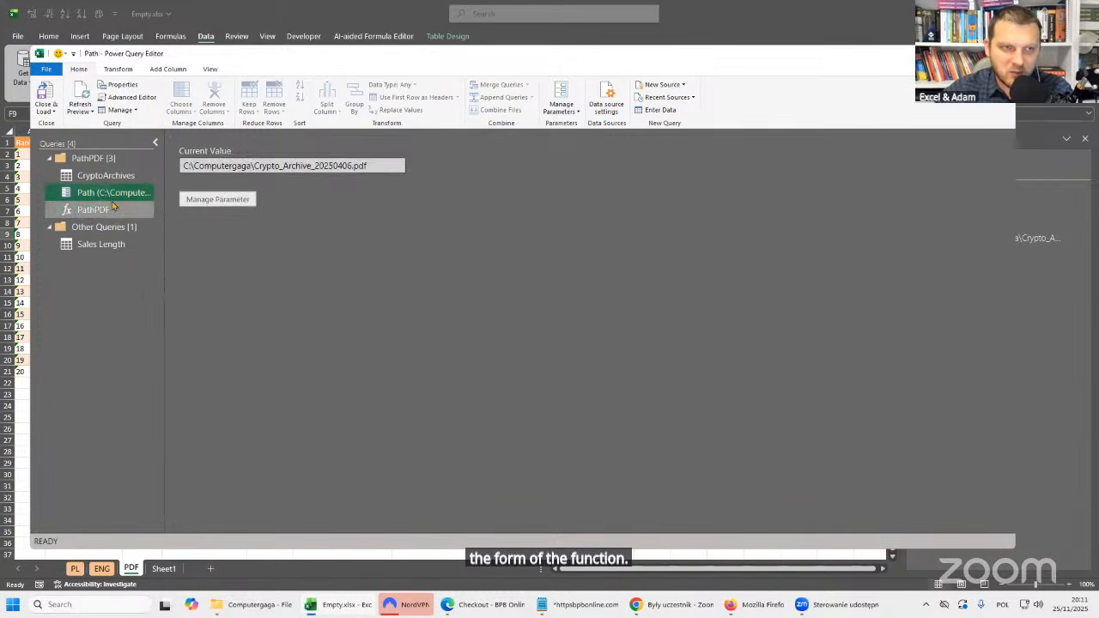
click(110, 209)
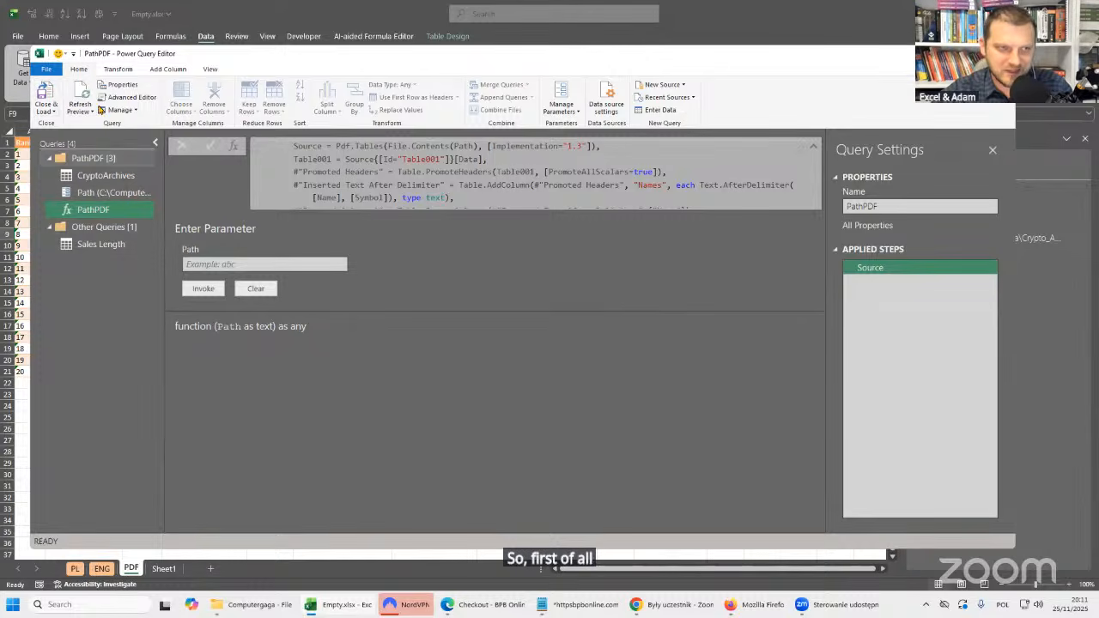
Close the query editor and load the CryptoArchives query as a table on a new worksheet.
click(46, 111)
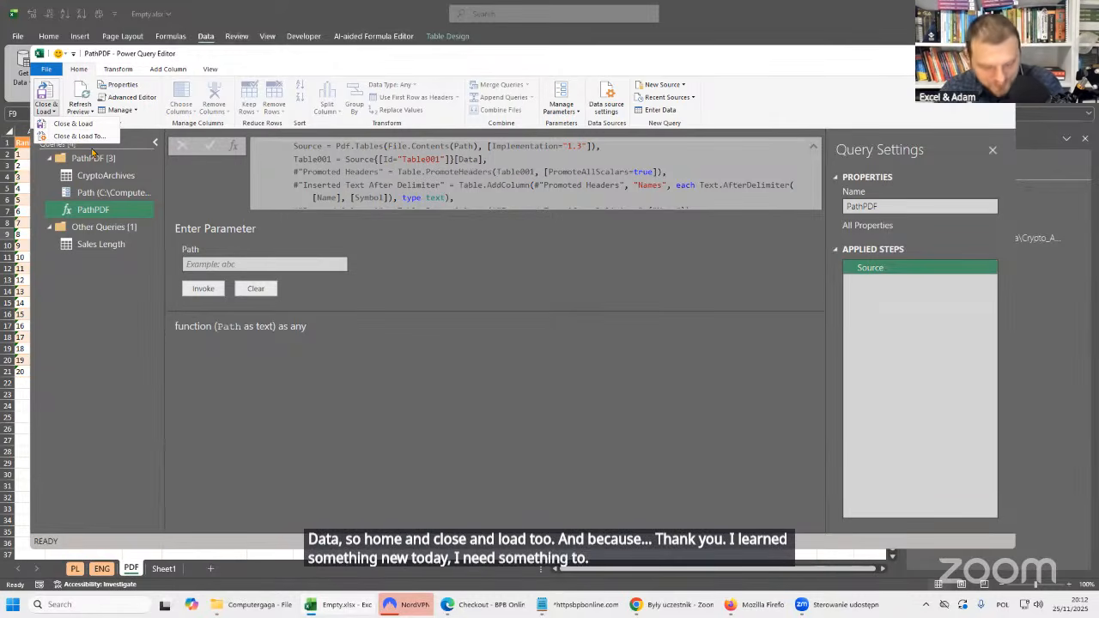
click(79, 137)
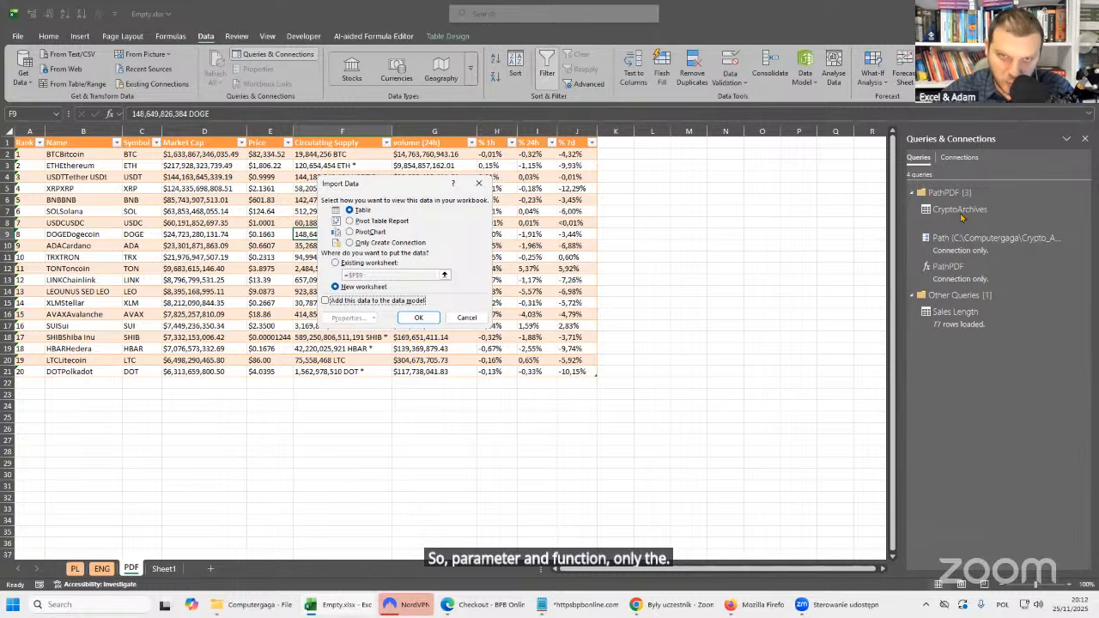
drag(387, 191, 392, 206)
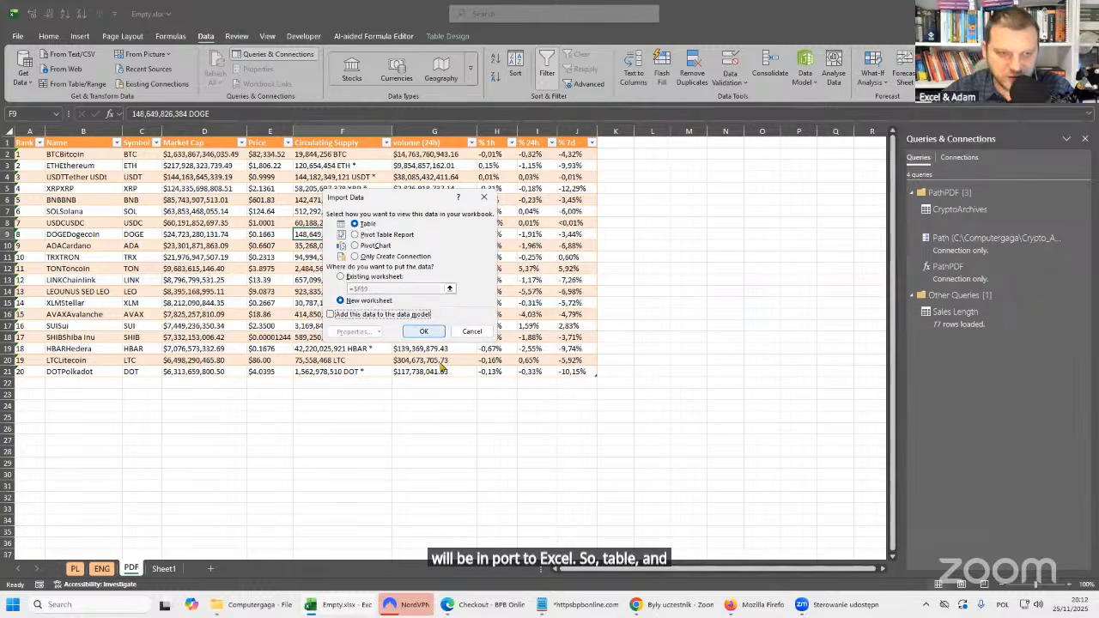
click(425, 332)
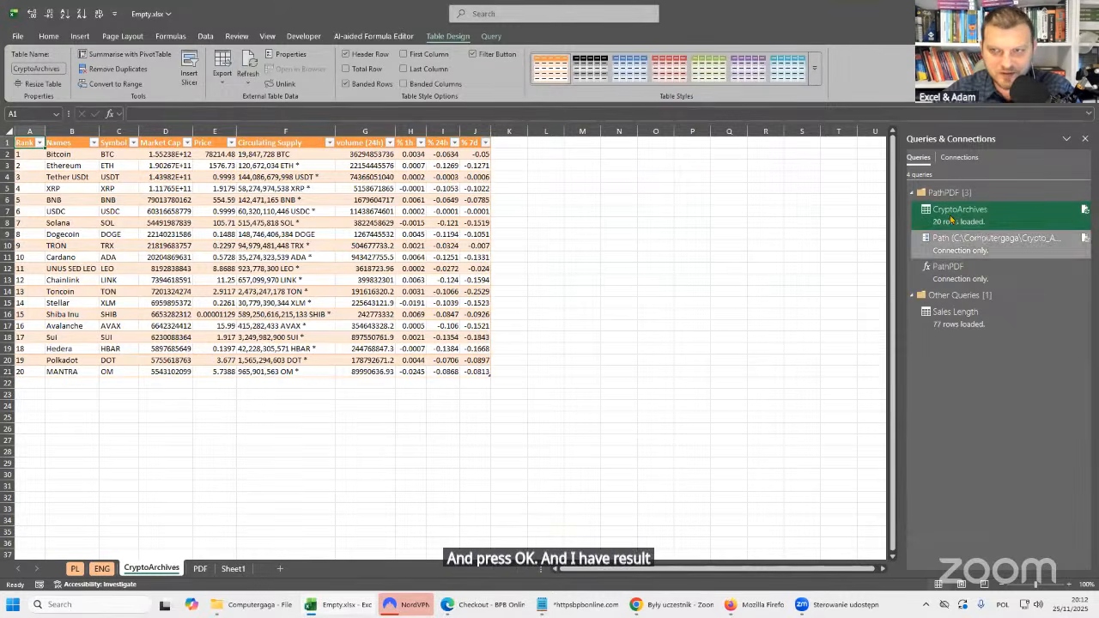
Copy the path C:\Computergaga\Crypto_Archive_20250330.pdf from the text notes into cell L2 of the CryptoArchives sheet.
mouse_move(974, 227)
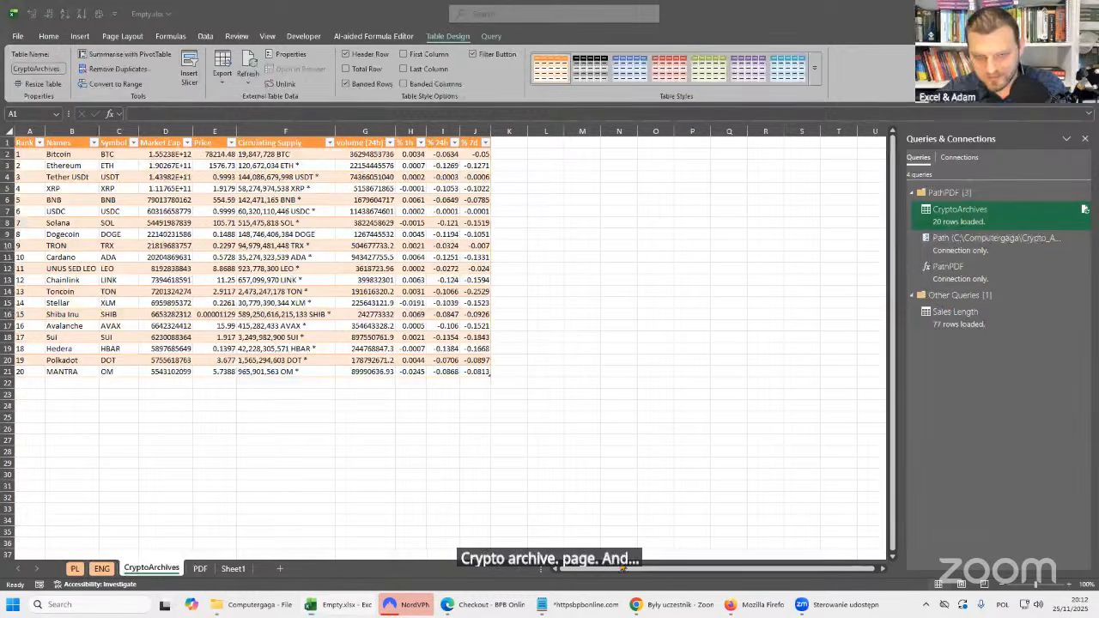
click(584, 605)
triple_click(698, 239)
key(ctrl+c)
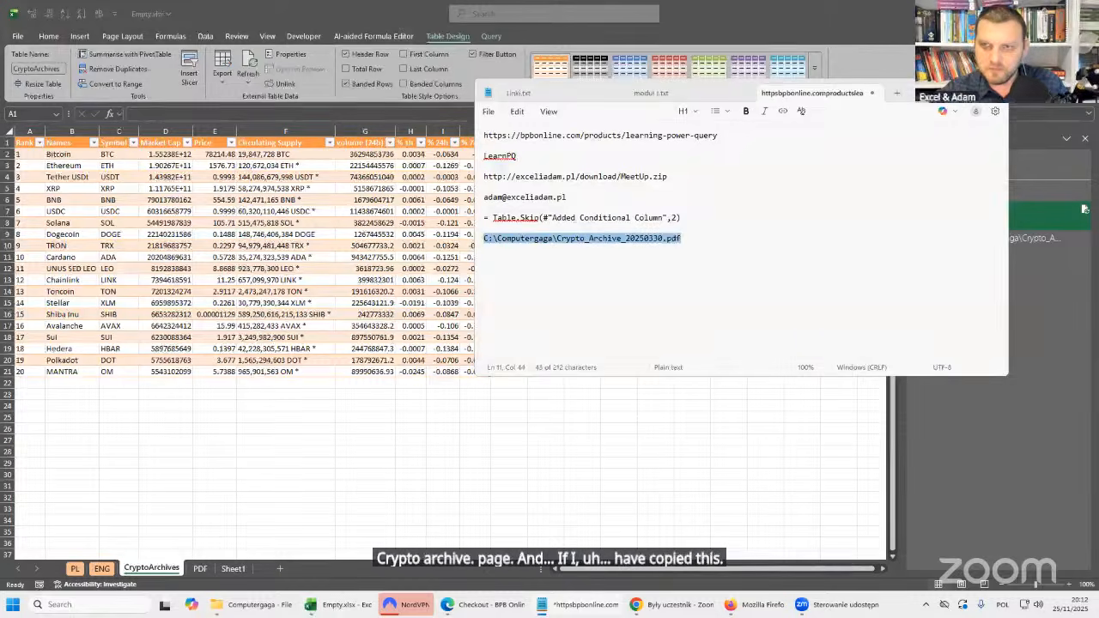
key(super+Down)
click(561, 156)
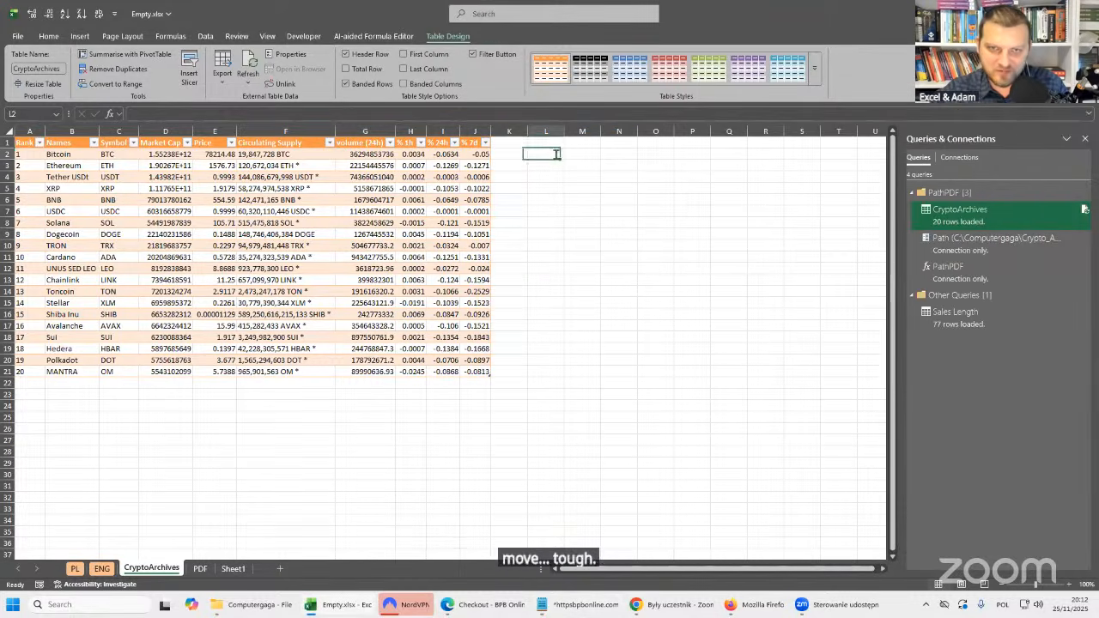
key(ctrl+v)
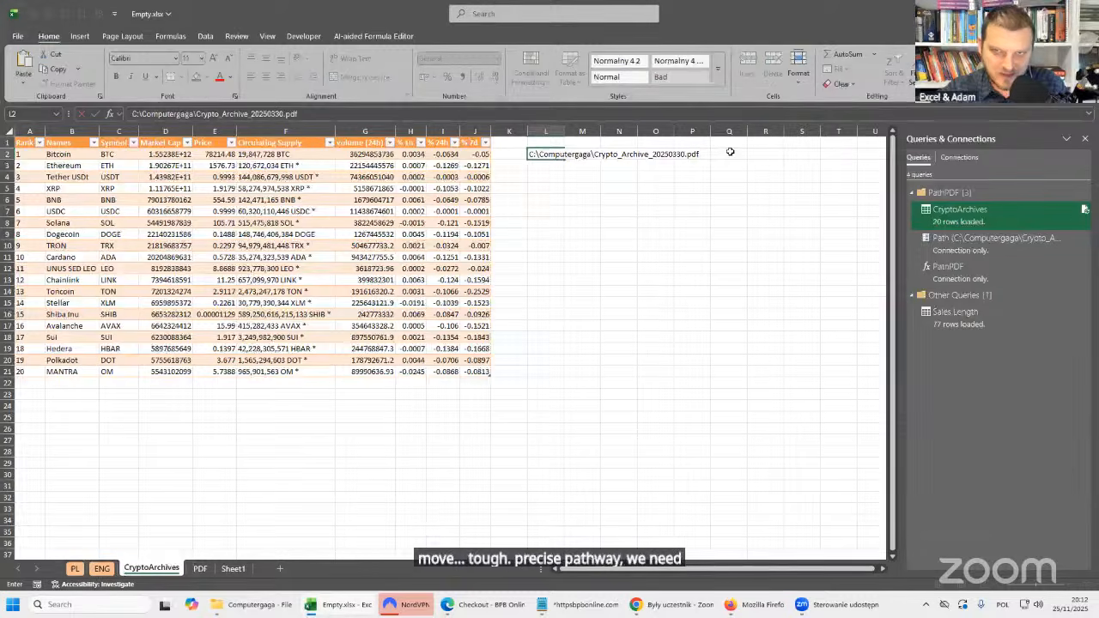
key(Return)
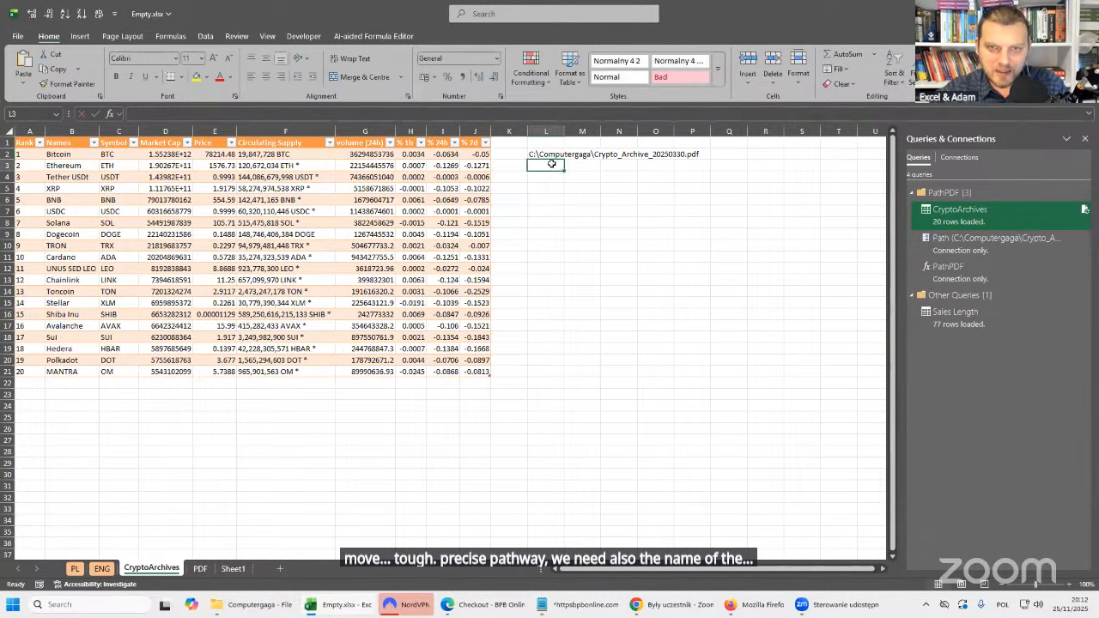
Paste the same path into cell L3 and change its file name to Crypto_Archive_20250406.pdf.
key(ctrl+v)
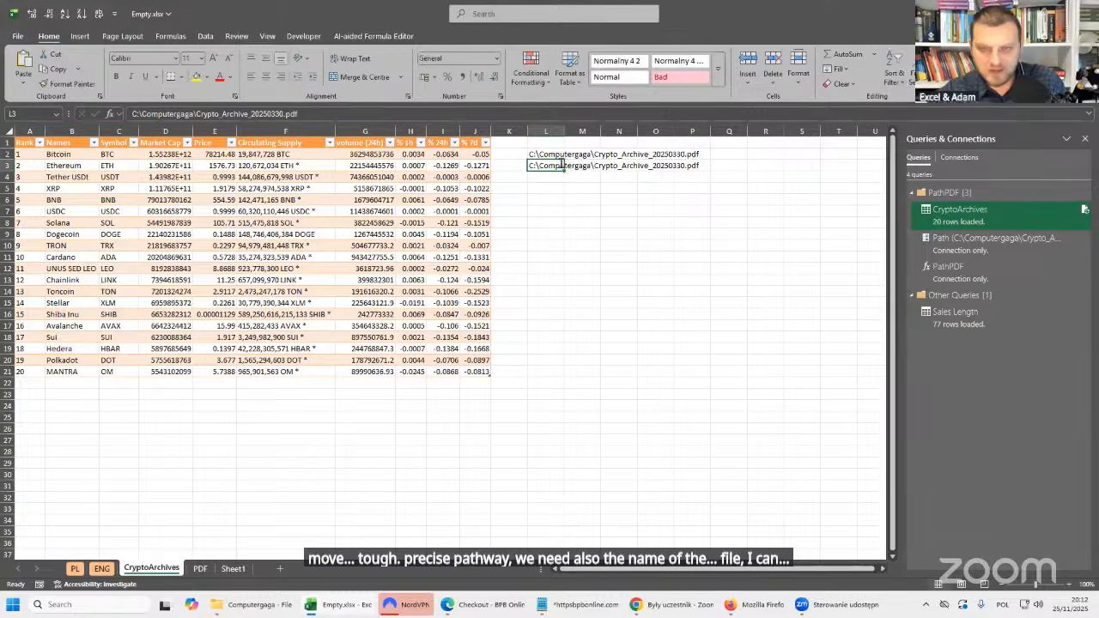
double_click(562, 165)
key(BackSpace)
key(BackSpace)
key(BackSpace)
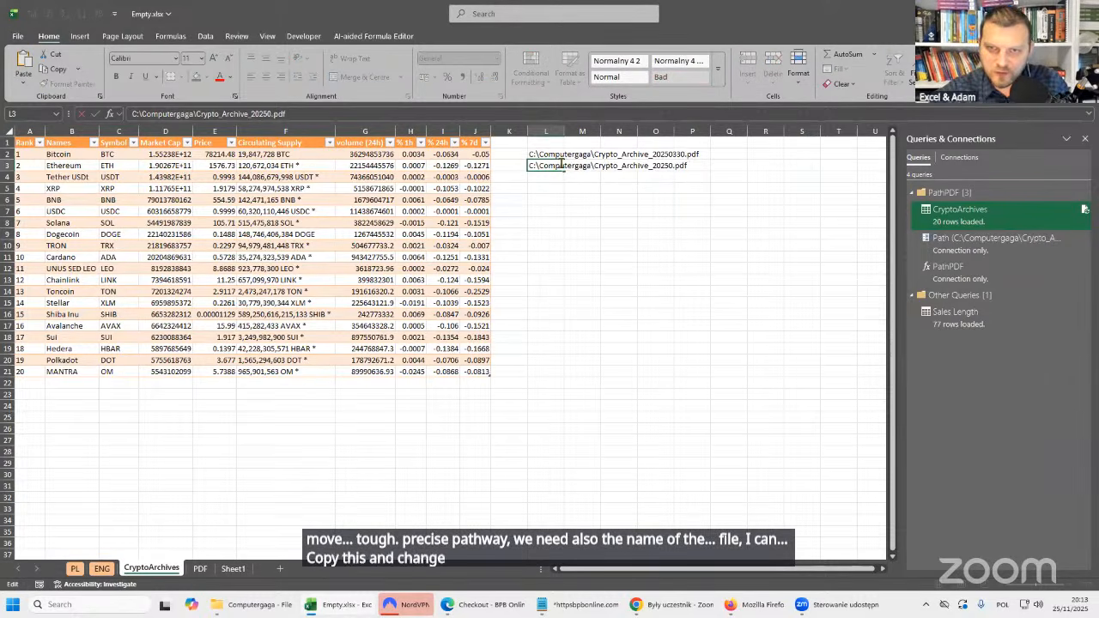
text(406)
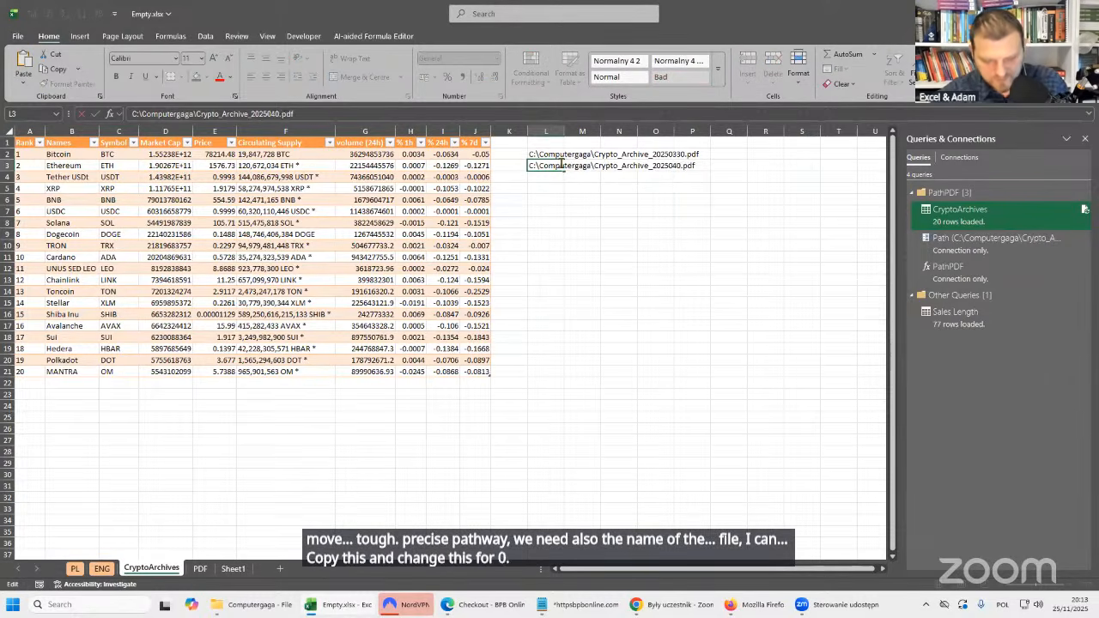
key(Return)
Fill the path down into cell L4 and change its file name to Crypto_Archive_20250413.pdf.
key(ctrl+d)
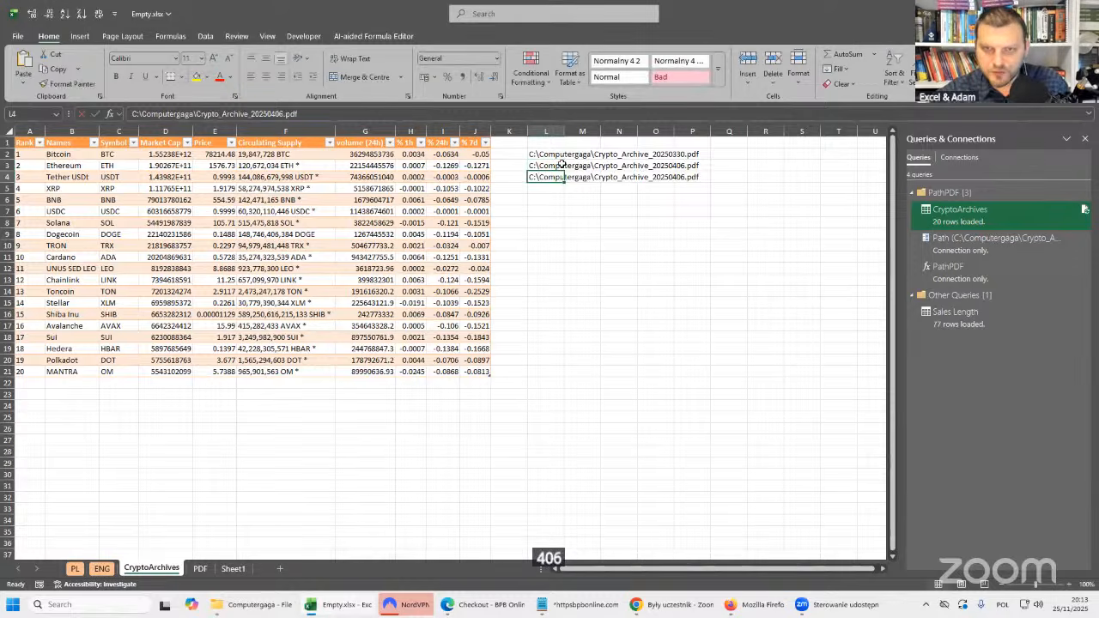
key(Left)
key(Left)
key(Left)
key(Left)
key(BackSpace)
key(BackSpace)
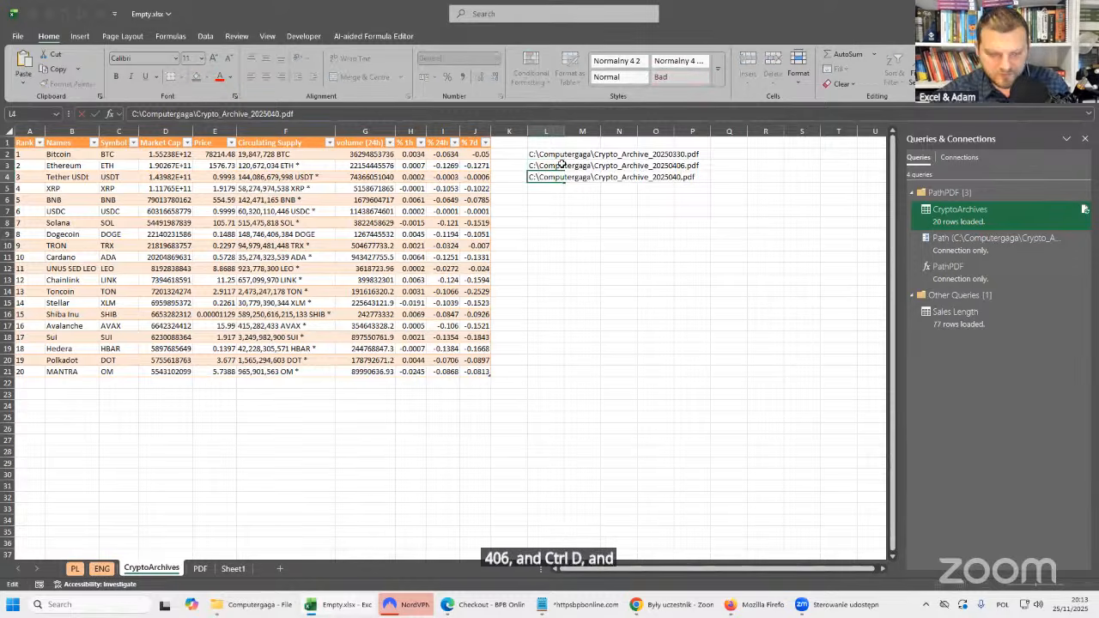
text(13)
key(ctrl+Return)
Enter the heading Paths in cell L1 and convert L1:L4 into a table with headers.
key(Up)
key(Up)
key(Up)
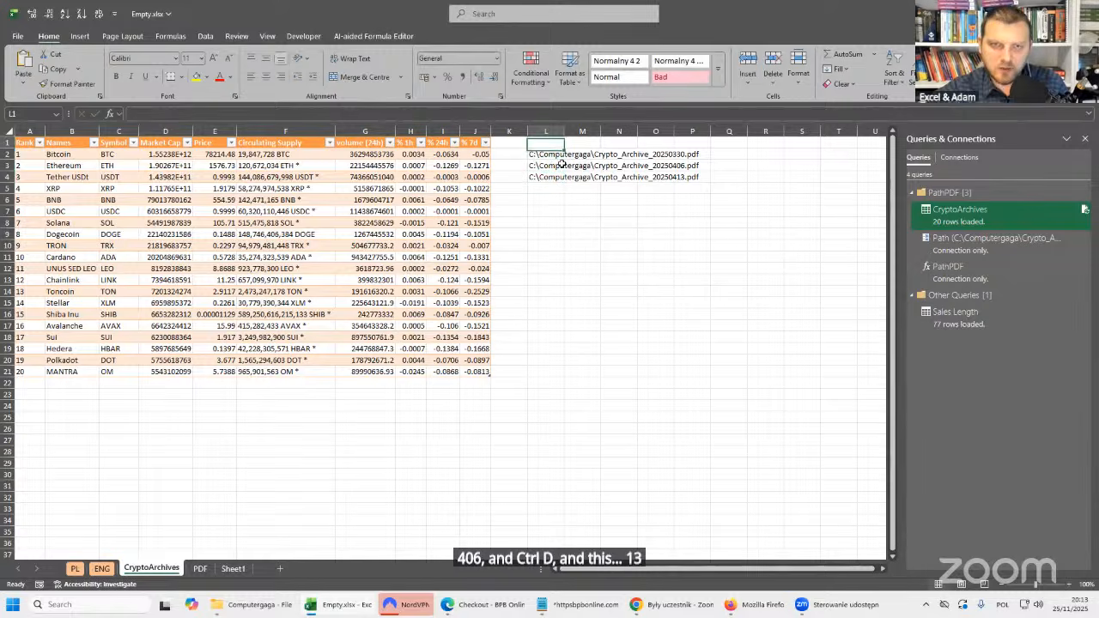
text(Pa)
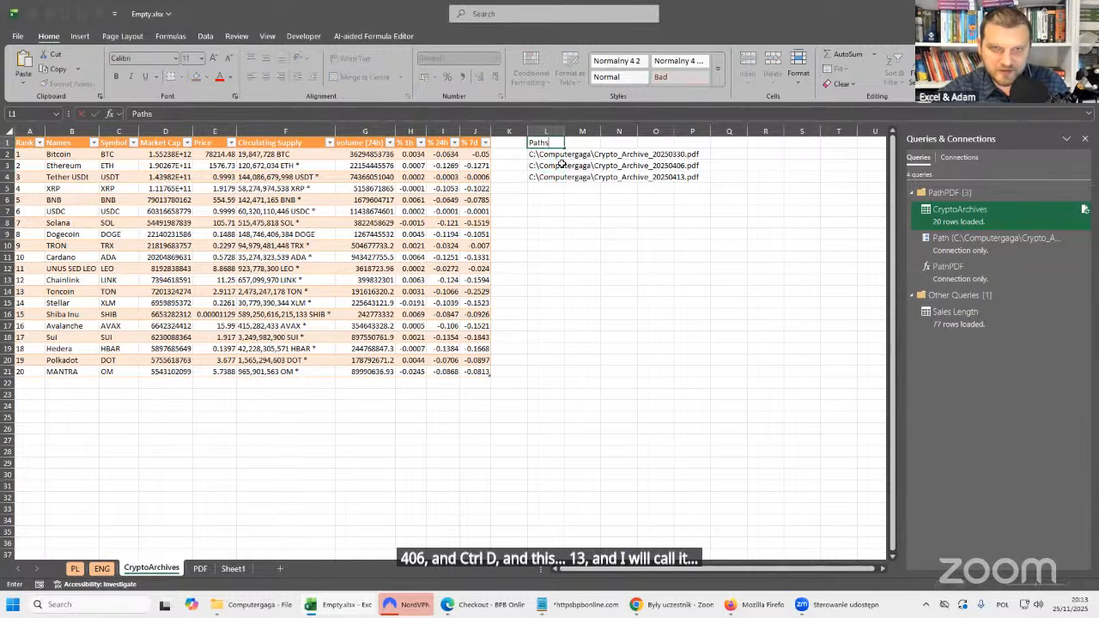
text(ths)
key(Return)
key(ctrl+t)
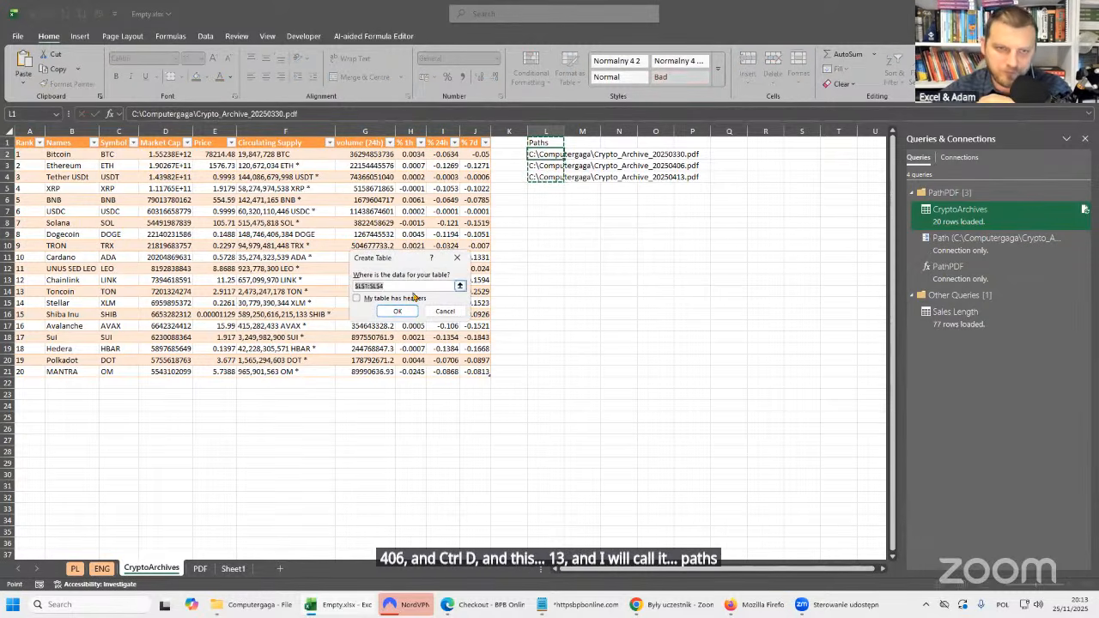
key(Return)
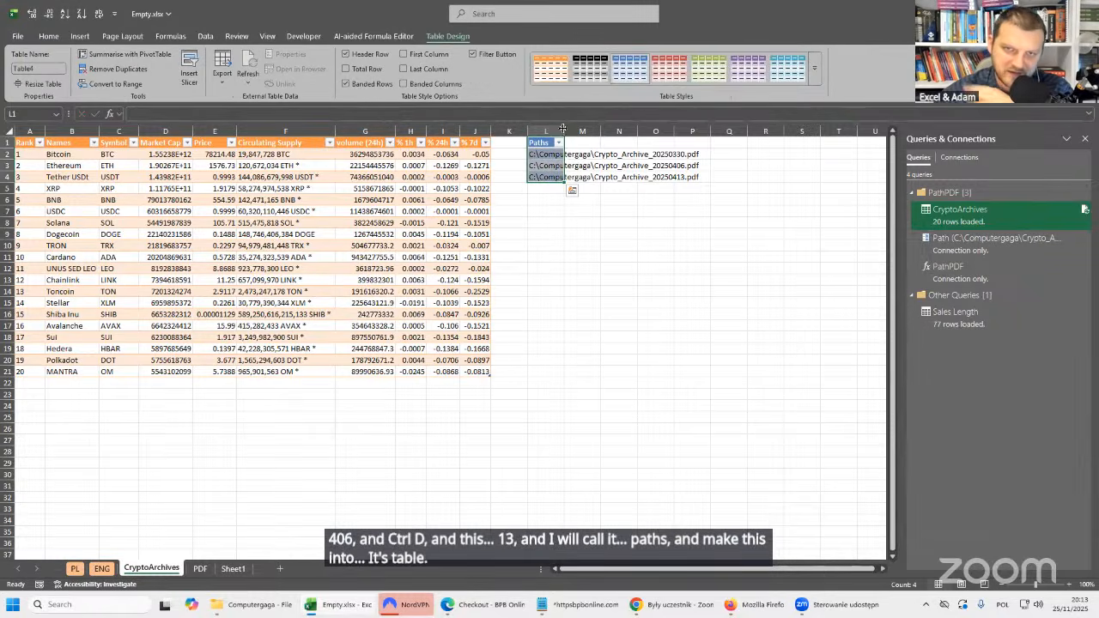
click(592, 165)
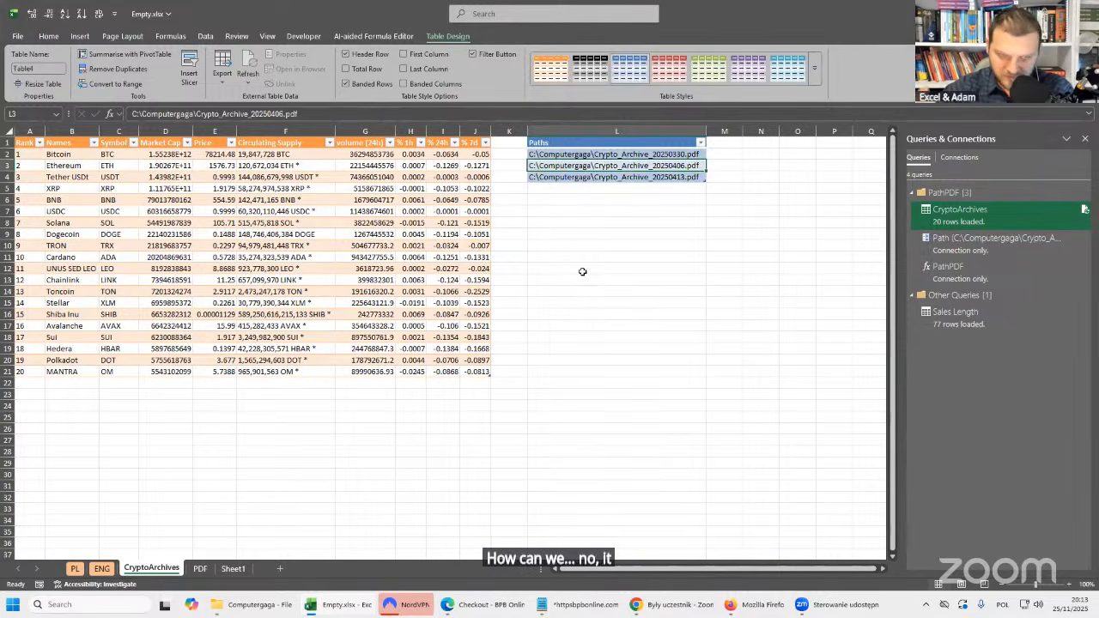
click(604, 177)
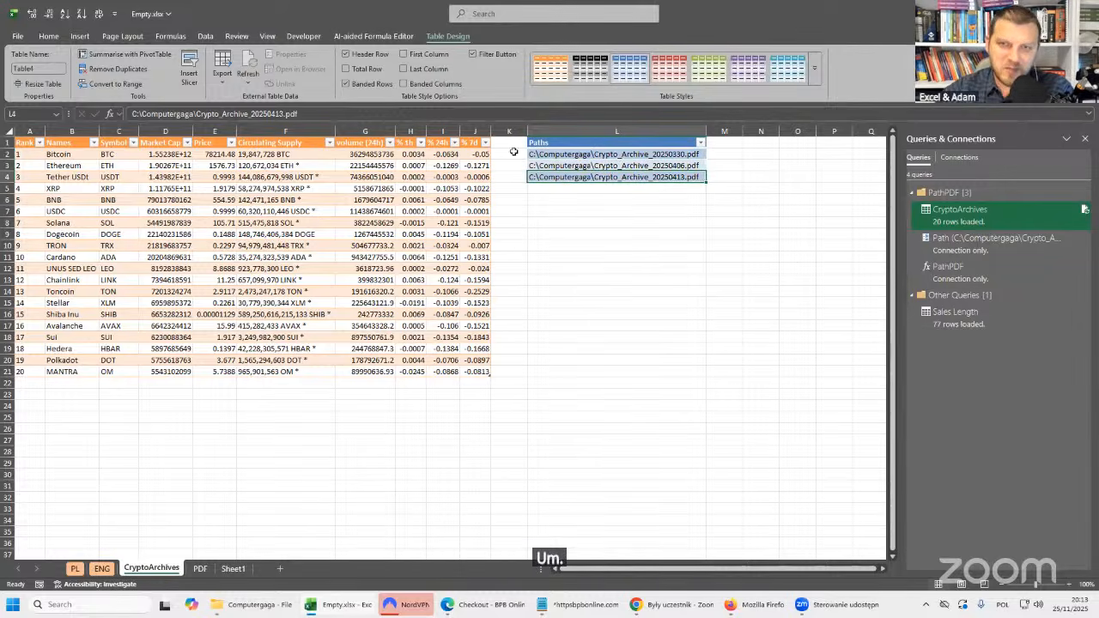
click(665, 165)
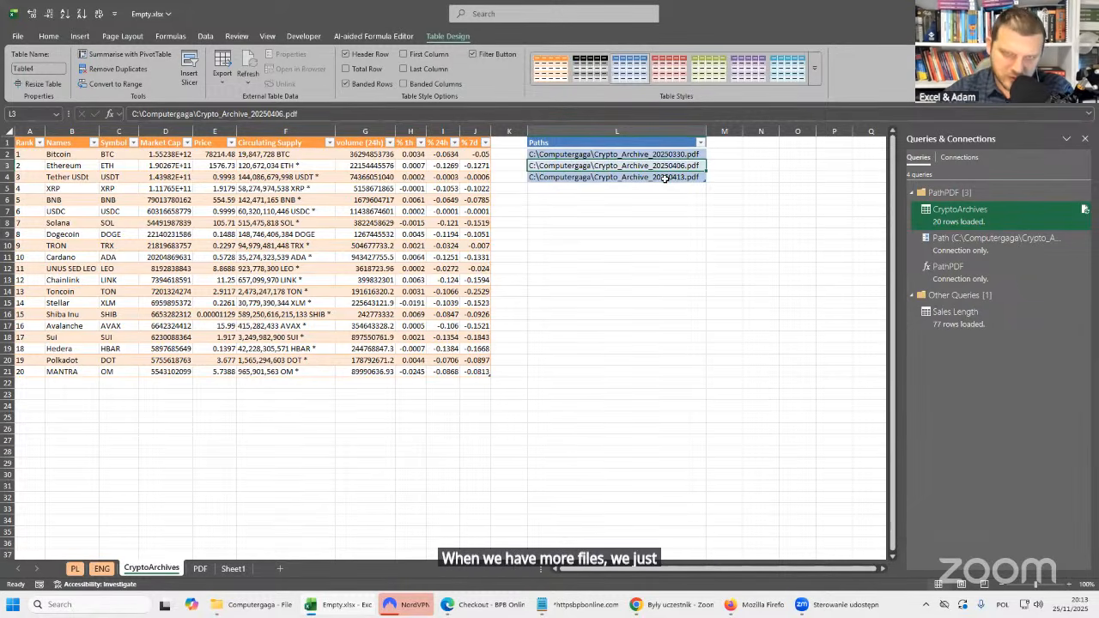
click(666, 177)
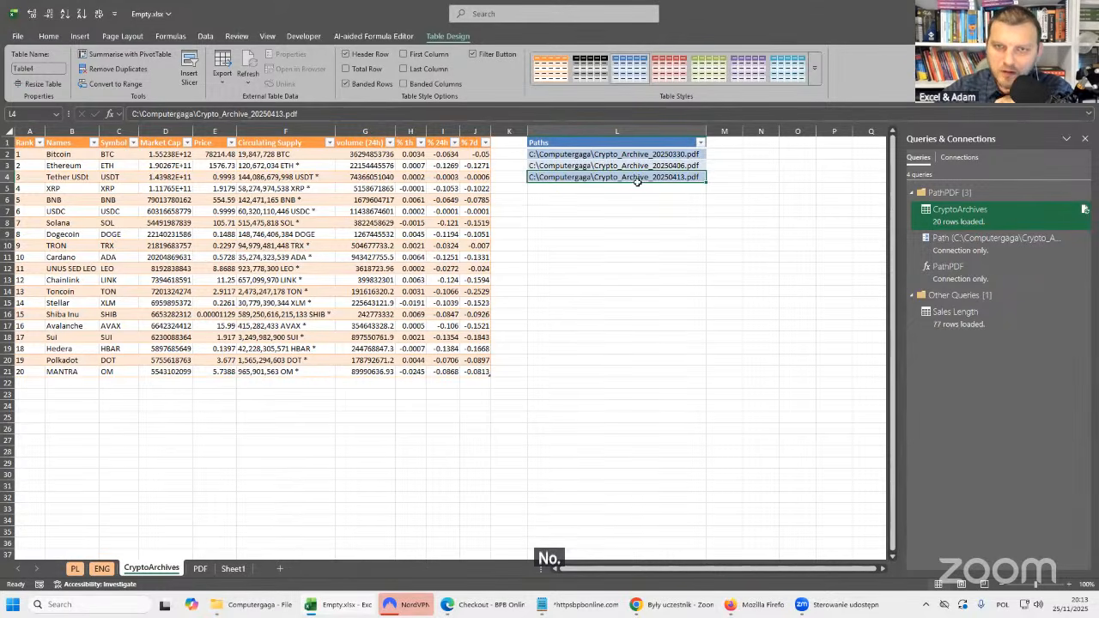
click(611, 143)
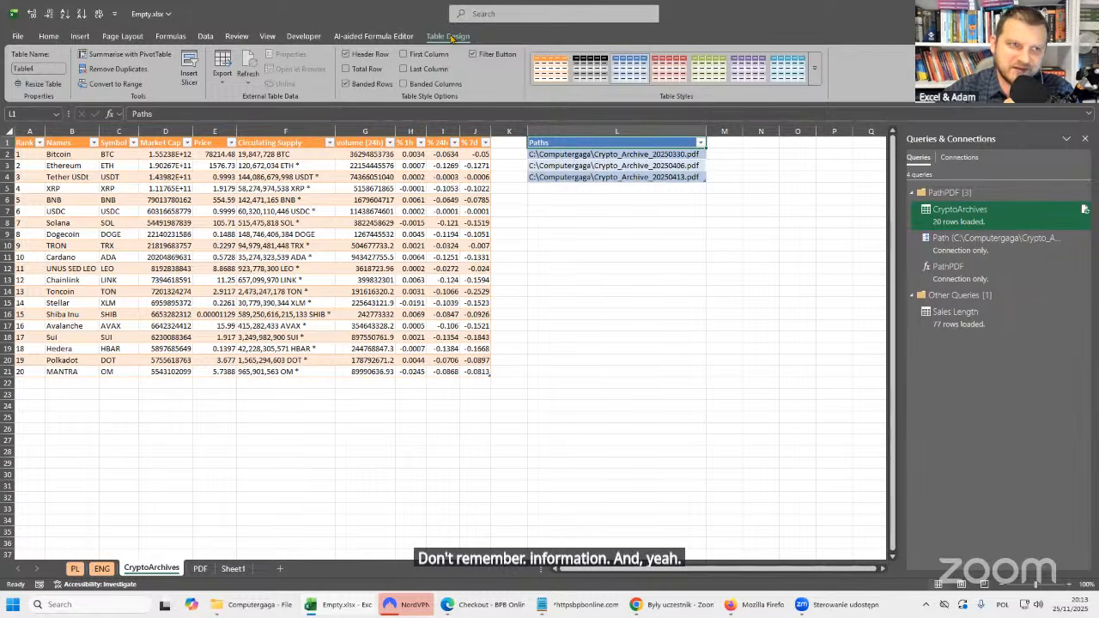
click(38, 69)
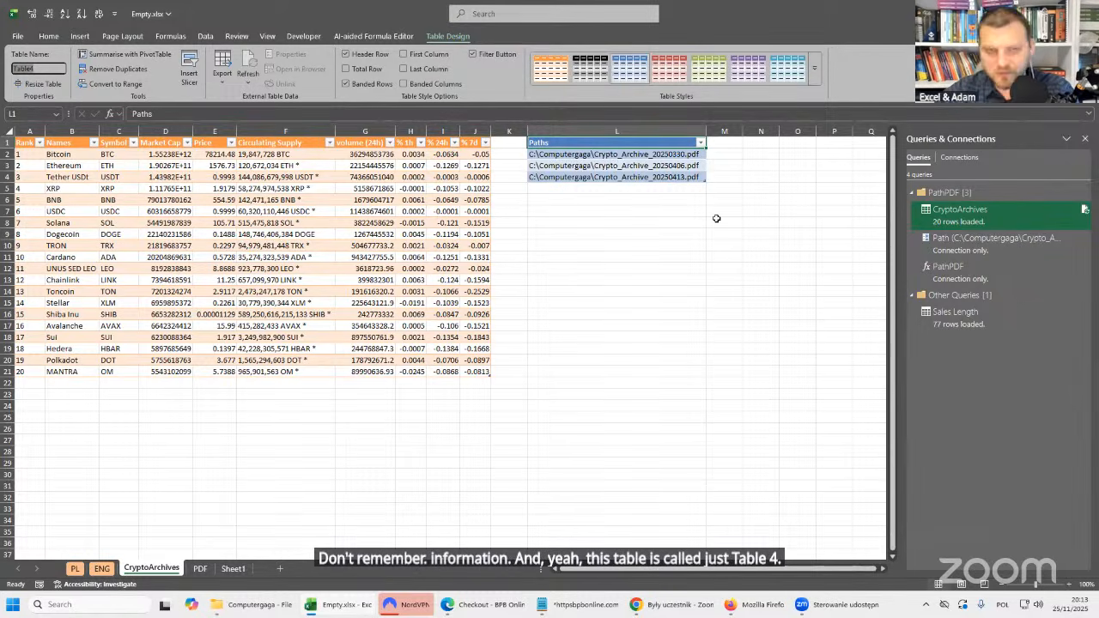
Import the Paths table from the worksheet into Power Query as a new query.
click(622, 177)
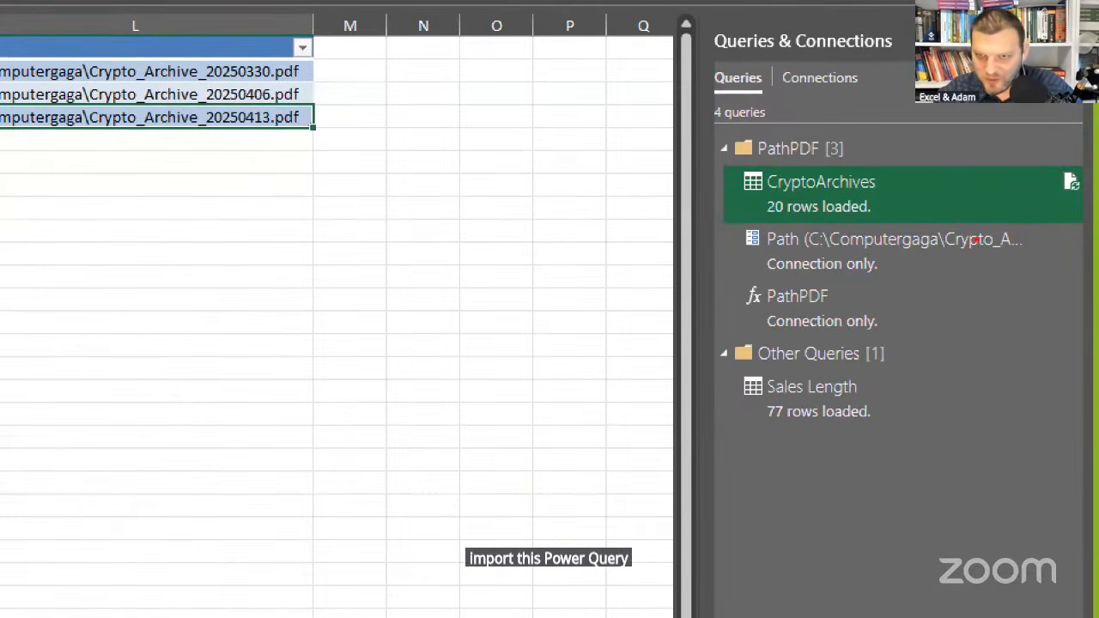
drag(736, 304, 569, 304)
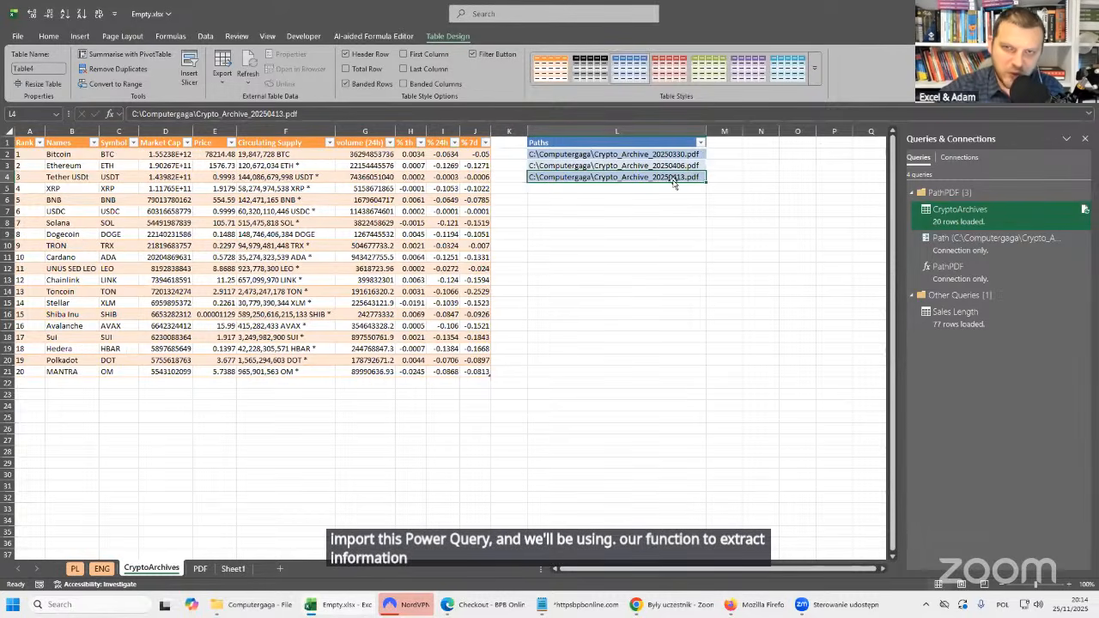
click(206, 36)
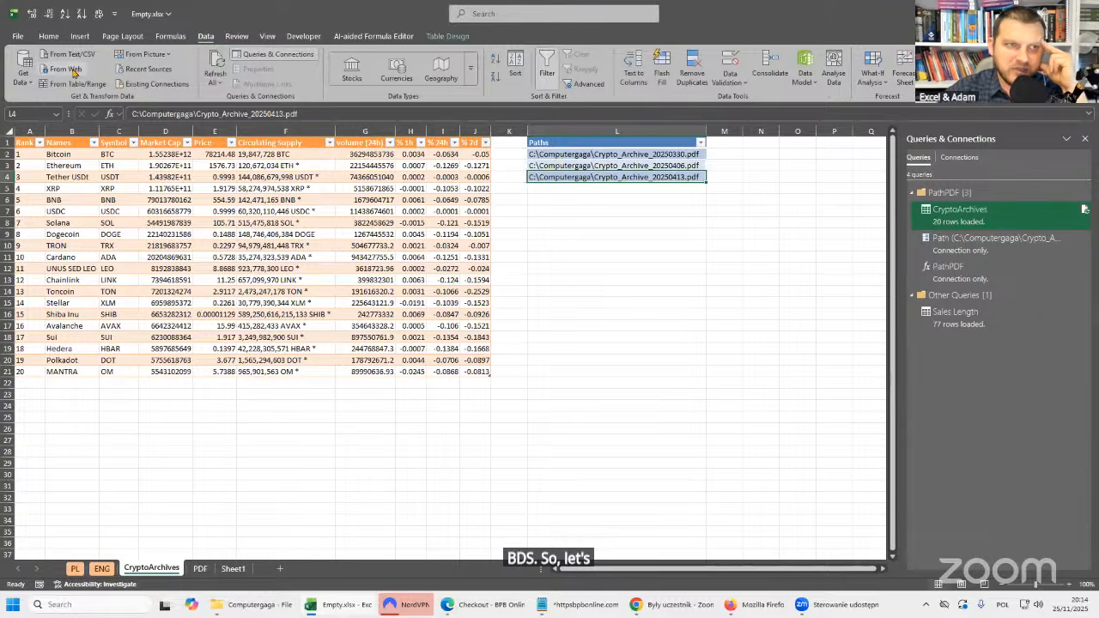
click(74, 83)
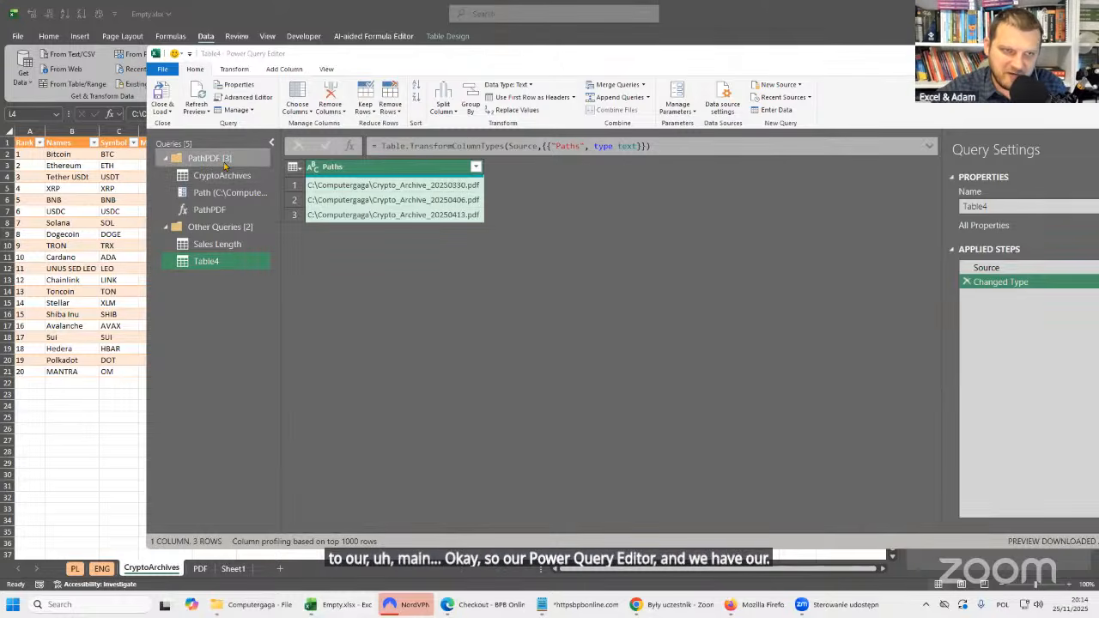
Review the PathPDF group with its function and the CryptoArchives query, and return to the Table4 query.
click(225, 160)
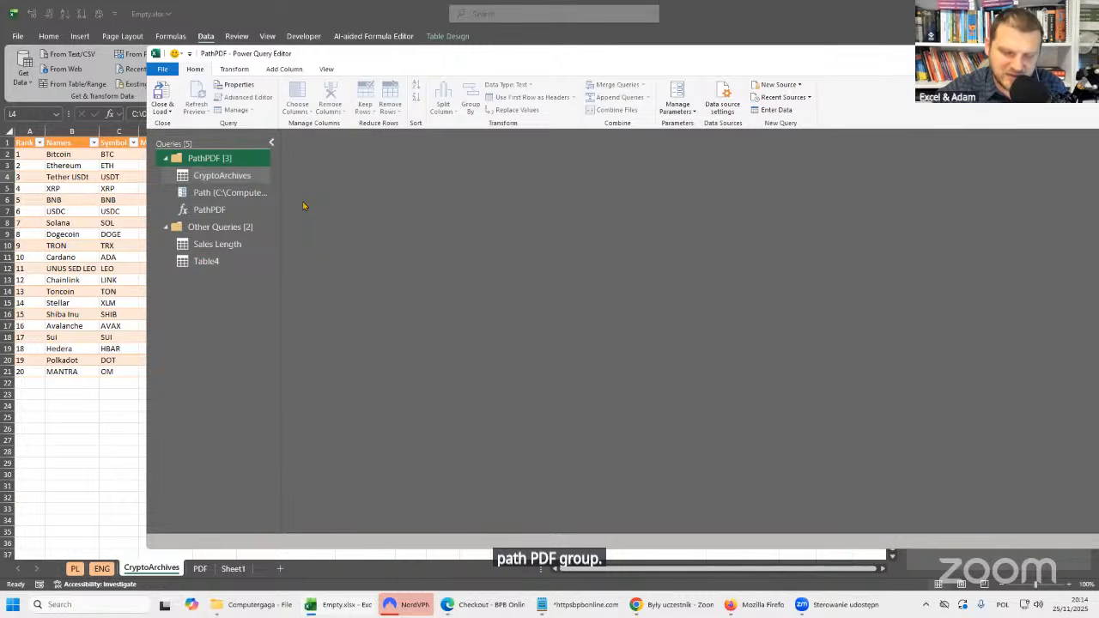
click(210, 210)
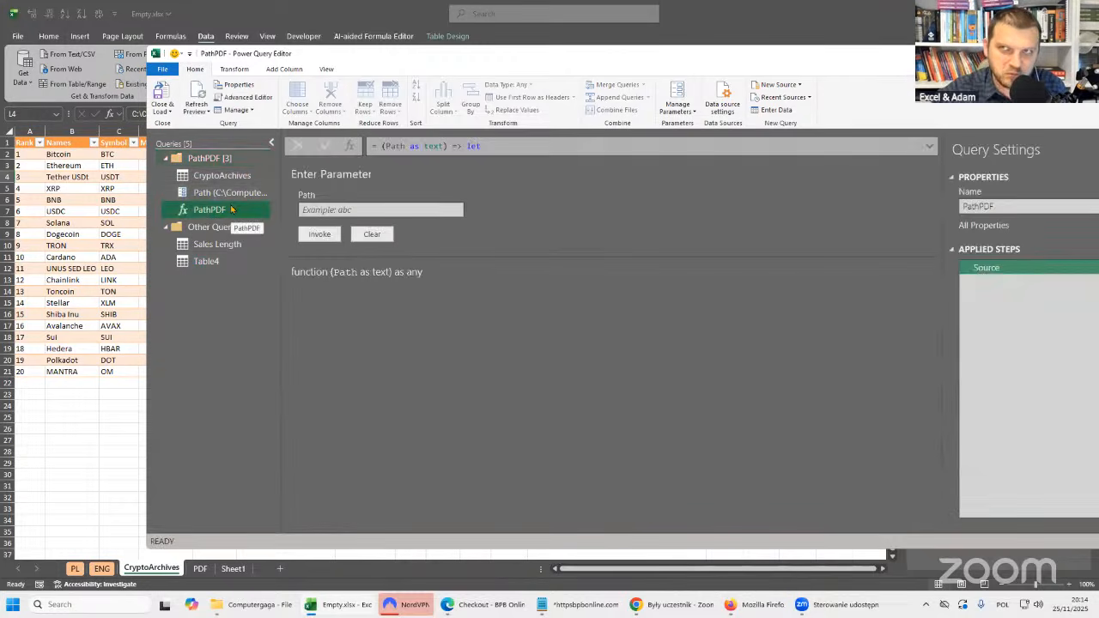
click(221, 176)
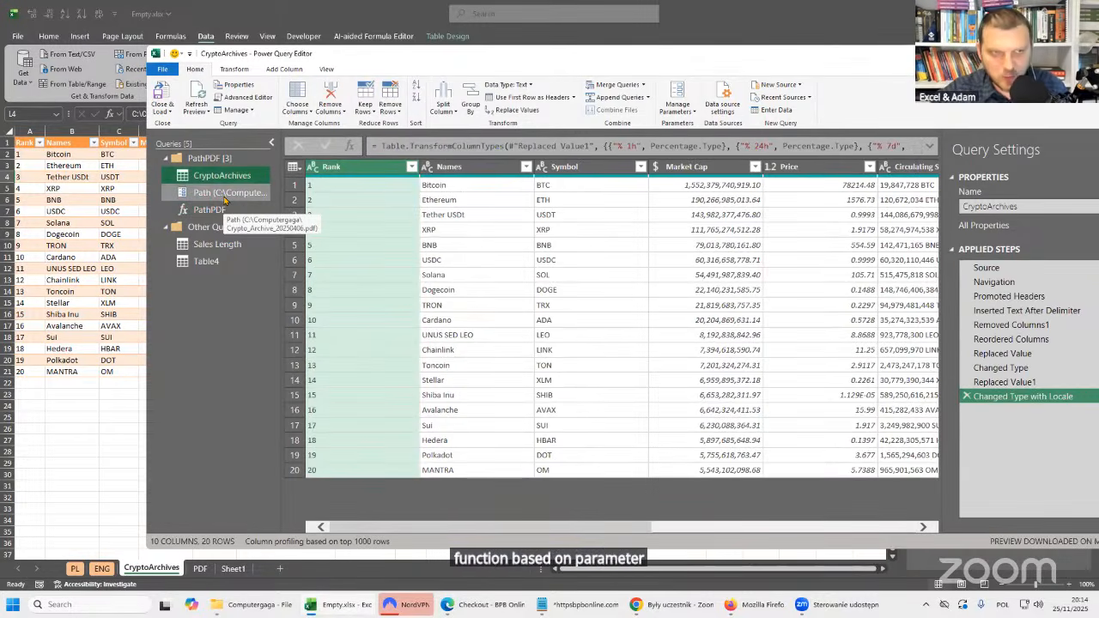
click(203, 160)
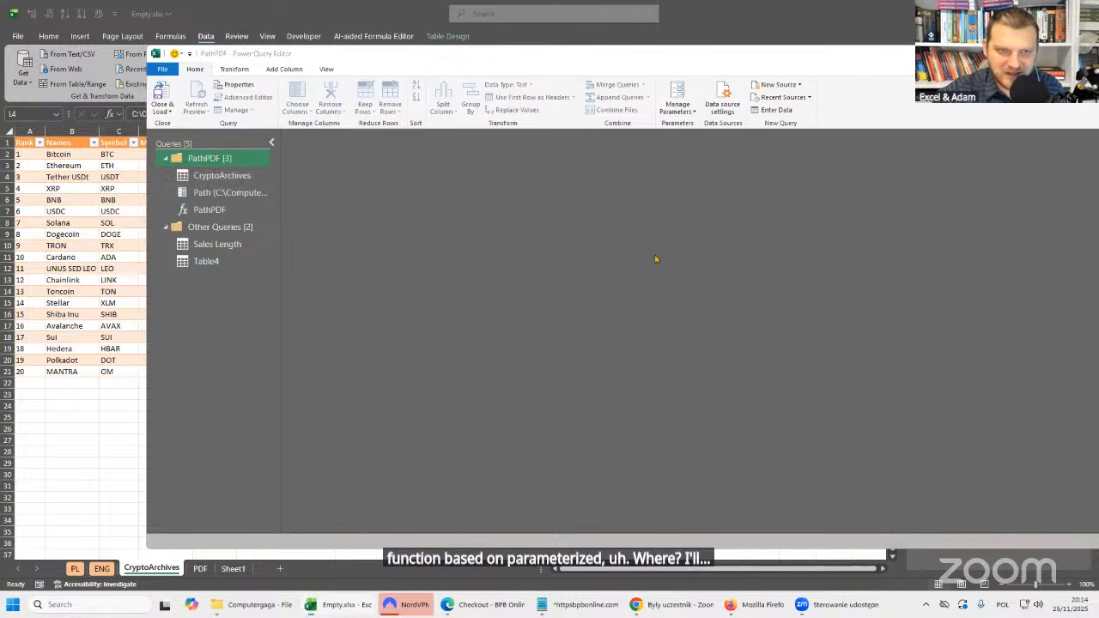
click(218, 244)
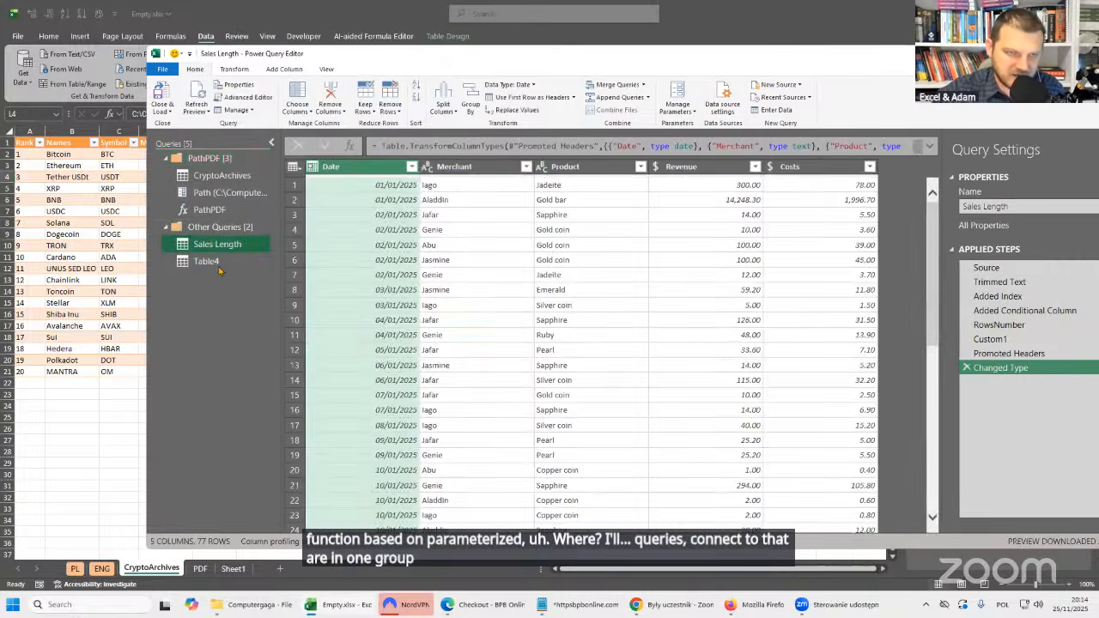
click(216, 262)
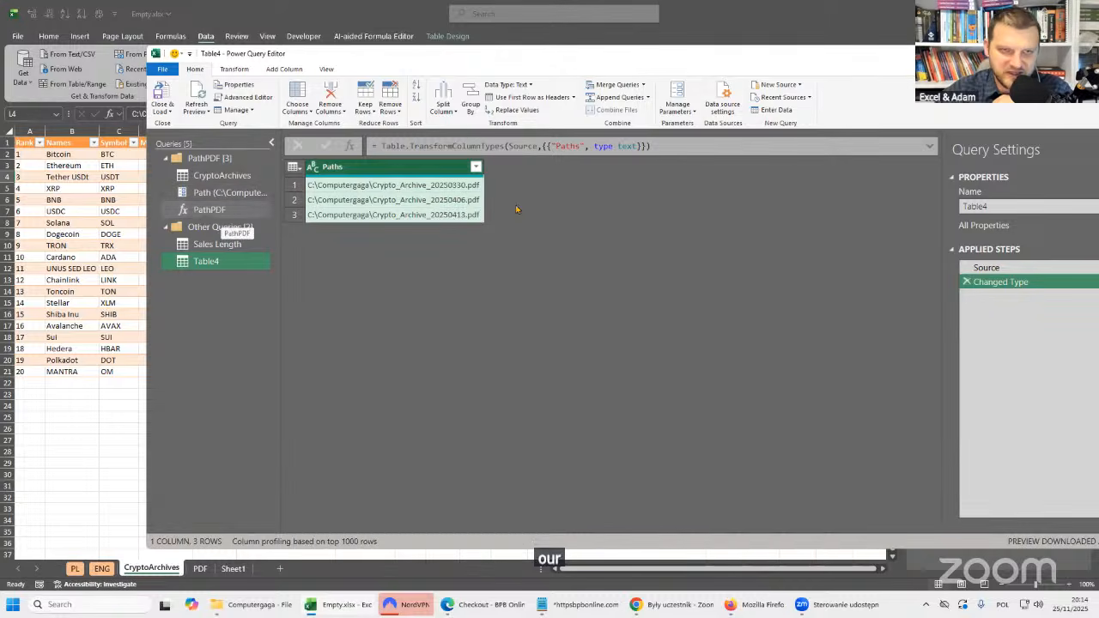
Set up an Invoke Custom Function column on Table4 using the PathPDF function, with Custom as the new column name.
click(284, 70)
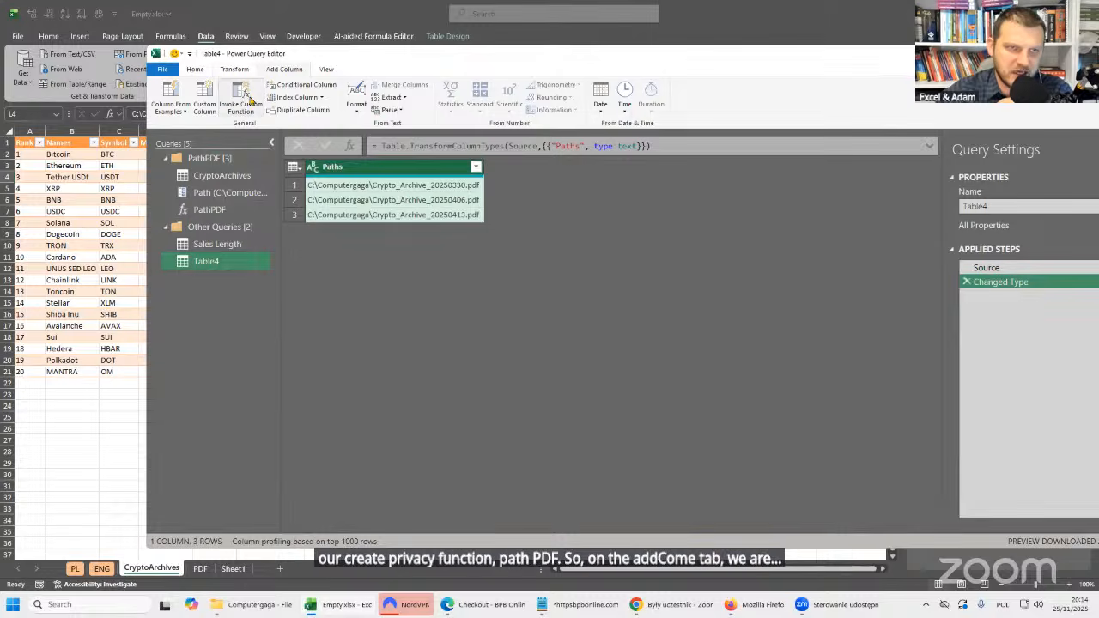
click(253, 93)
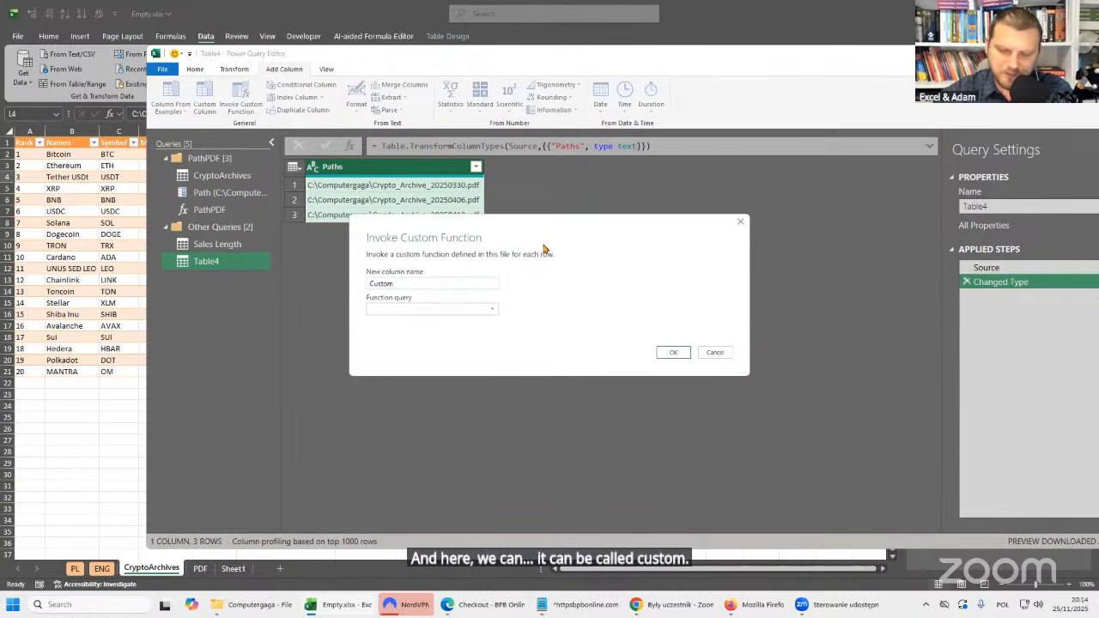
click(480, 313)
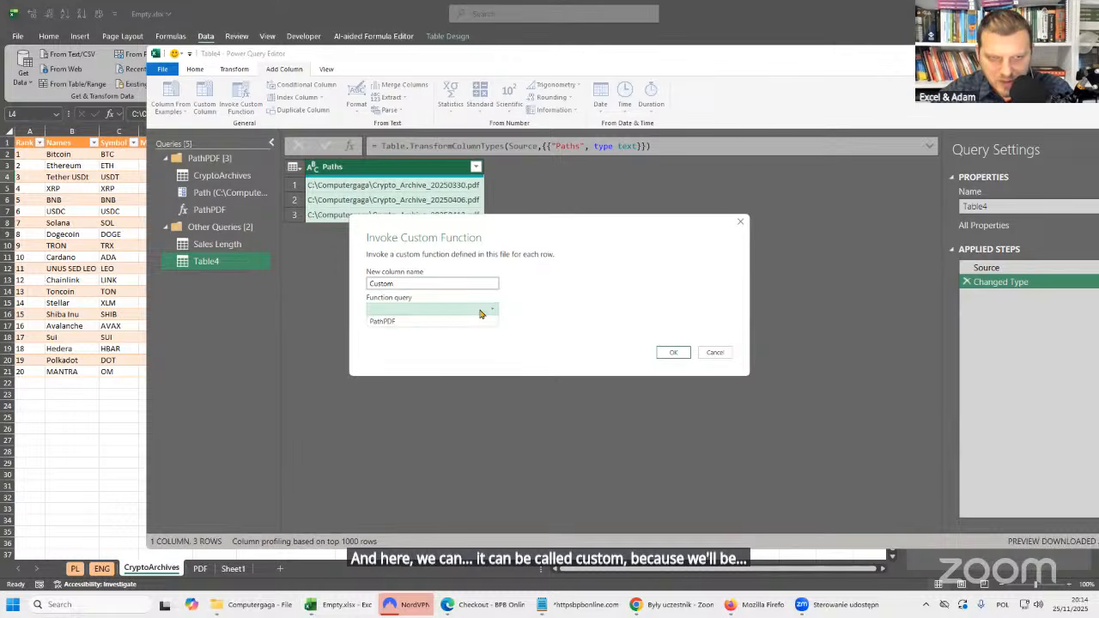
click(385, 322)
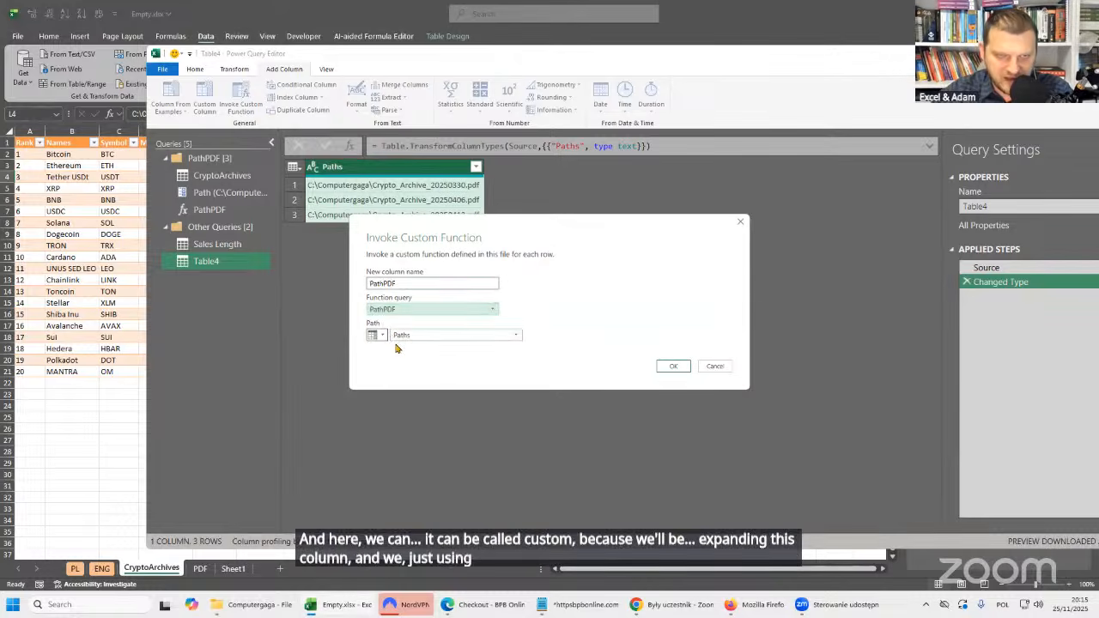
double_click(393, 284)
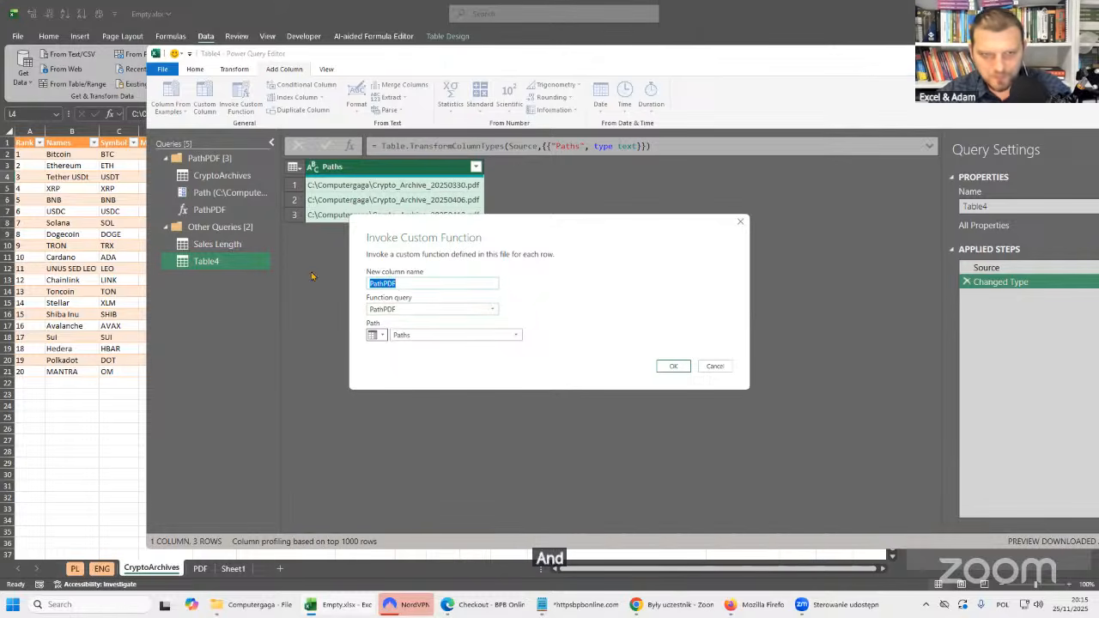
click(384, 283)
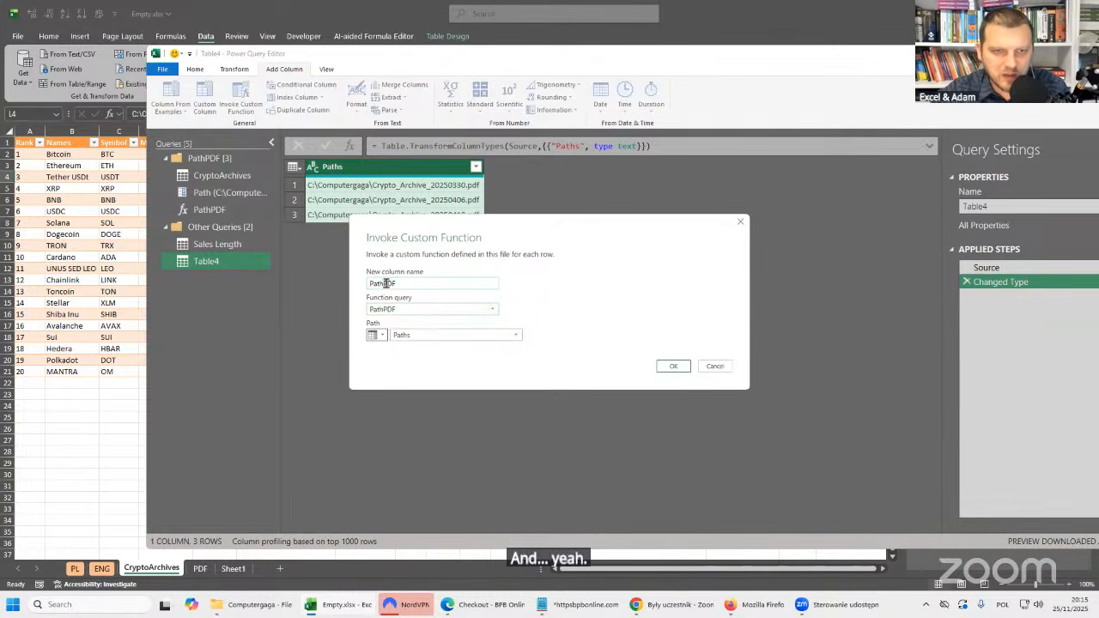
double_click(389, 282)
text(Custom)
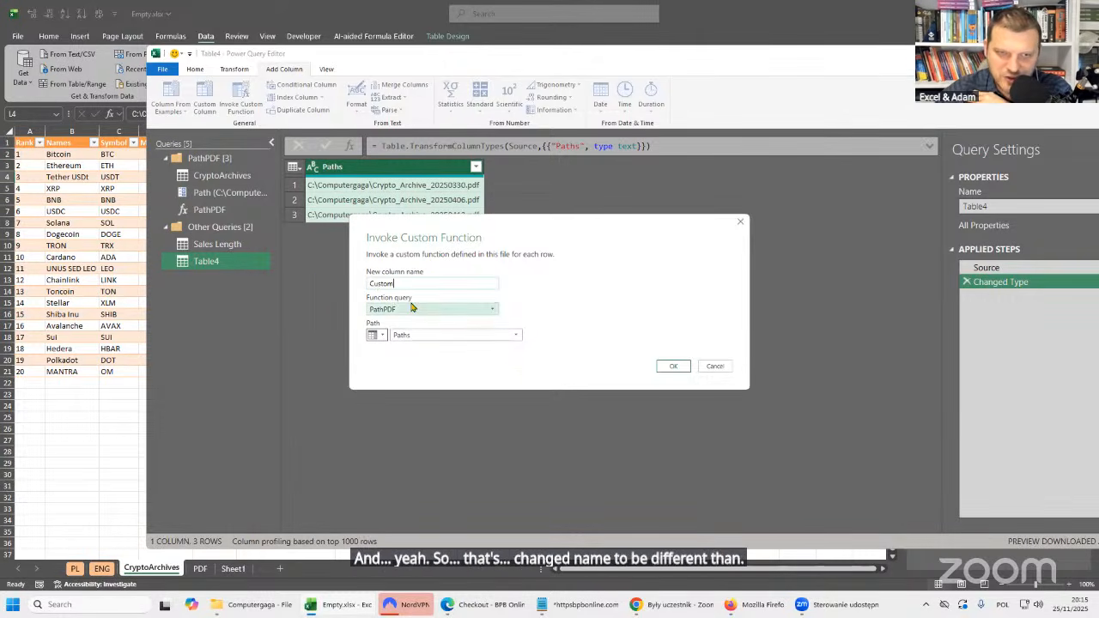
Supply the Paths column as the function's Path argument and add the invoked column.
double_click(381, 284)
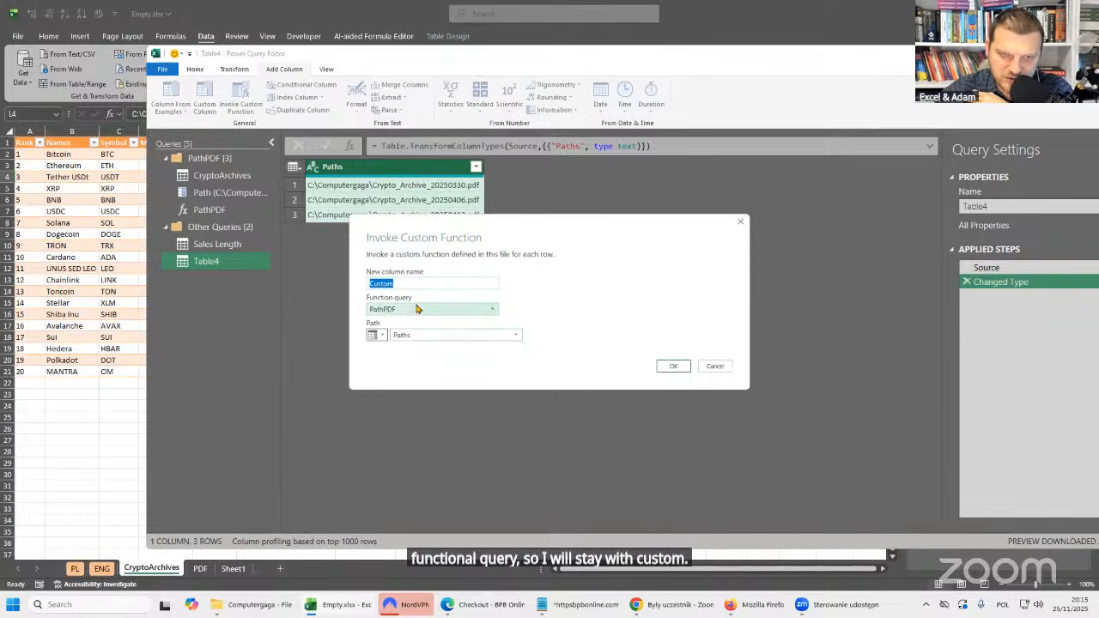
click(381, 337)
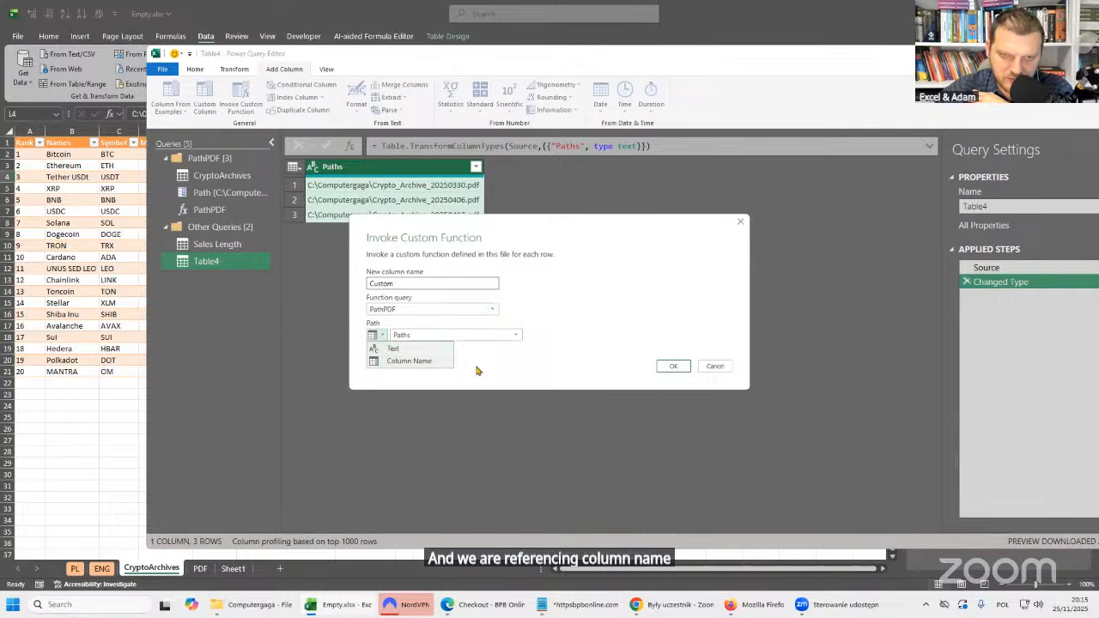
click(481, 335)
click(432, 350)
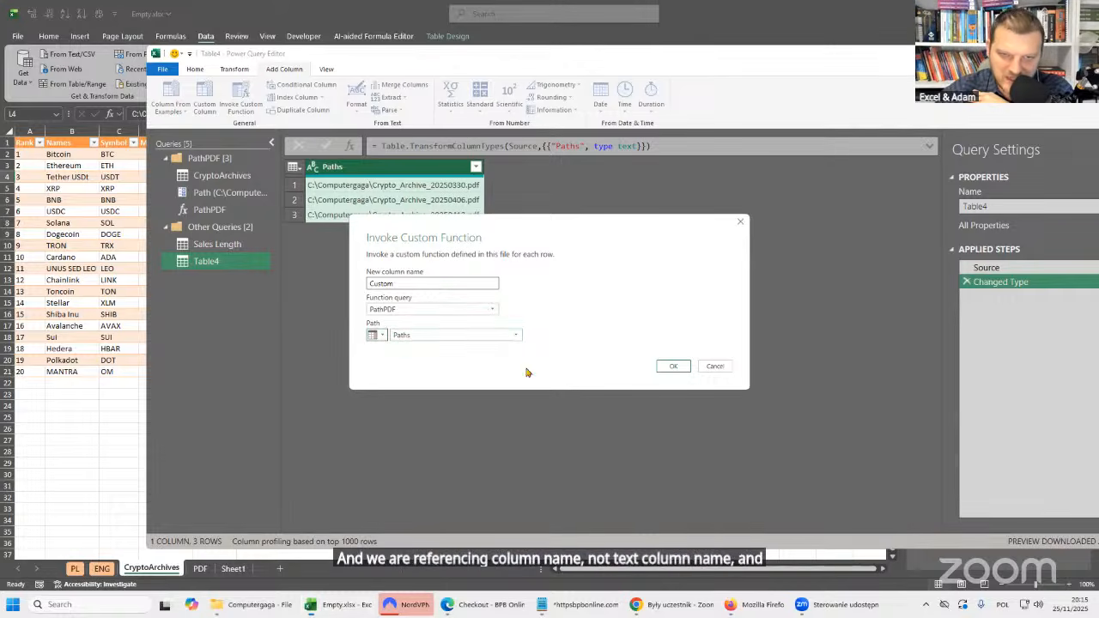
click(673, 367)
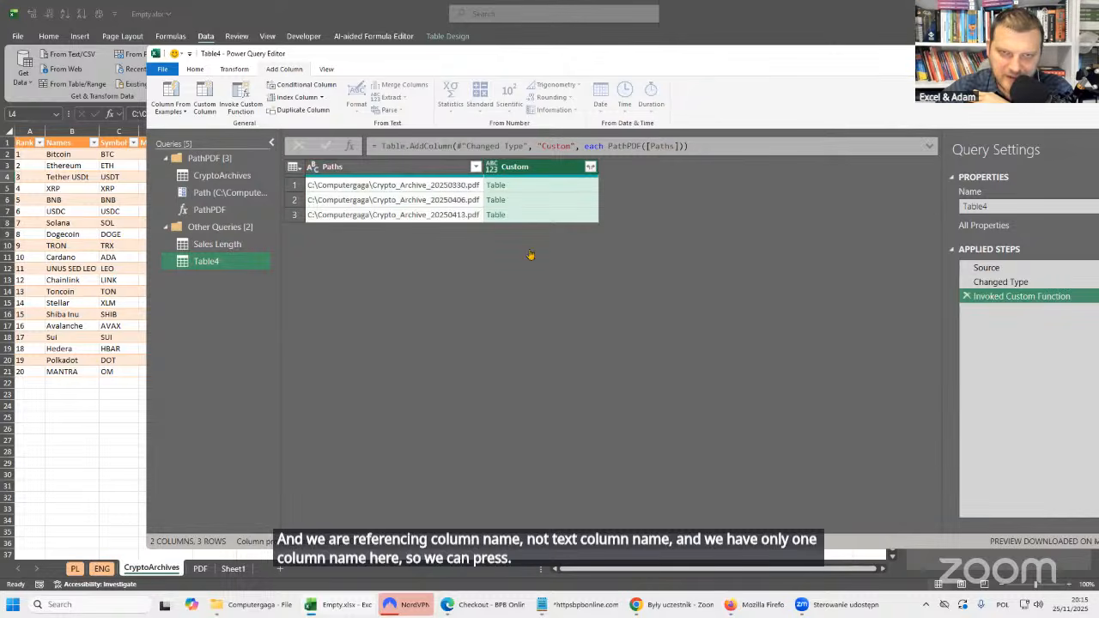
Preview the nested table for the first PDF path in an enlarged preview and examine its columns.
click(545, 190)
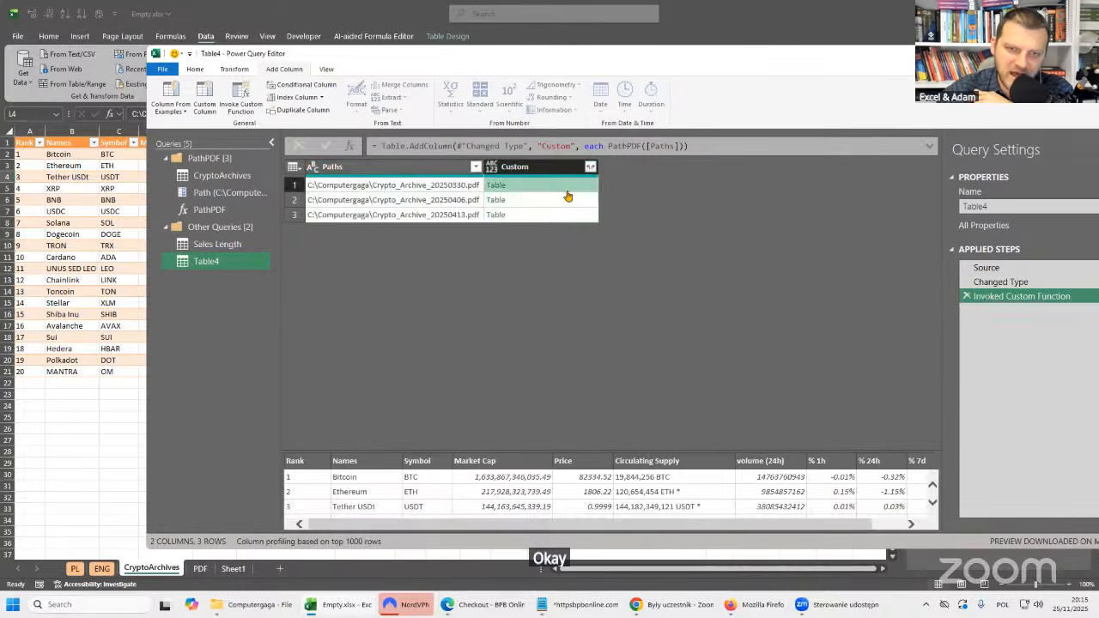
click(360, 186)
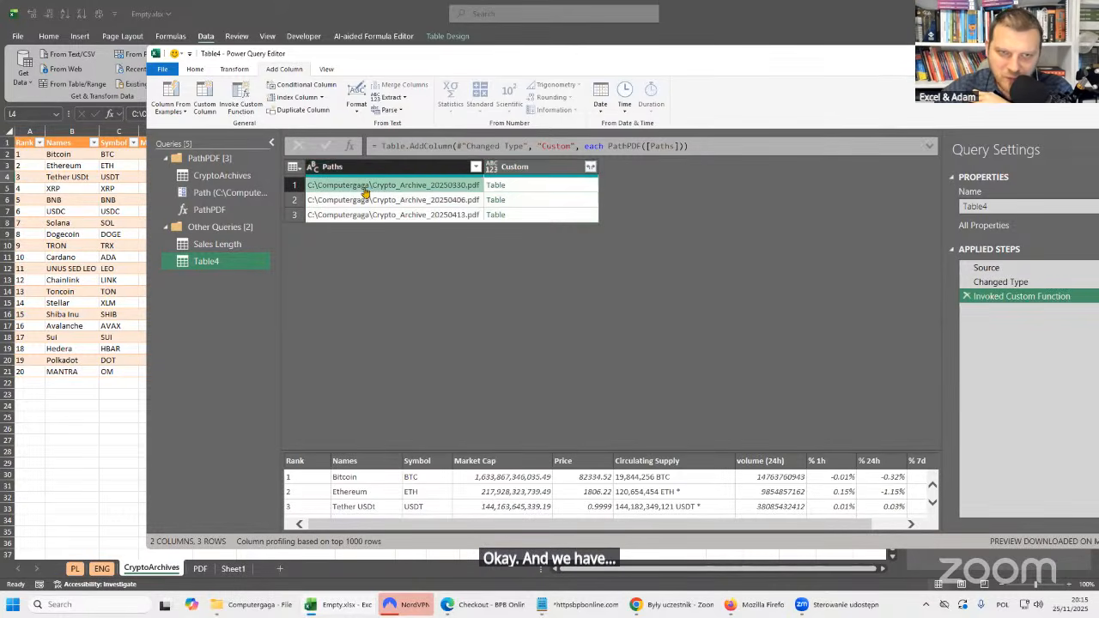
click(385, 205)
click(532, 186)
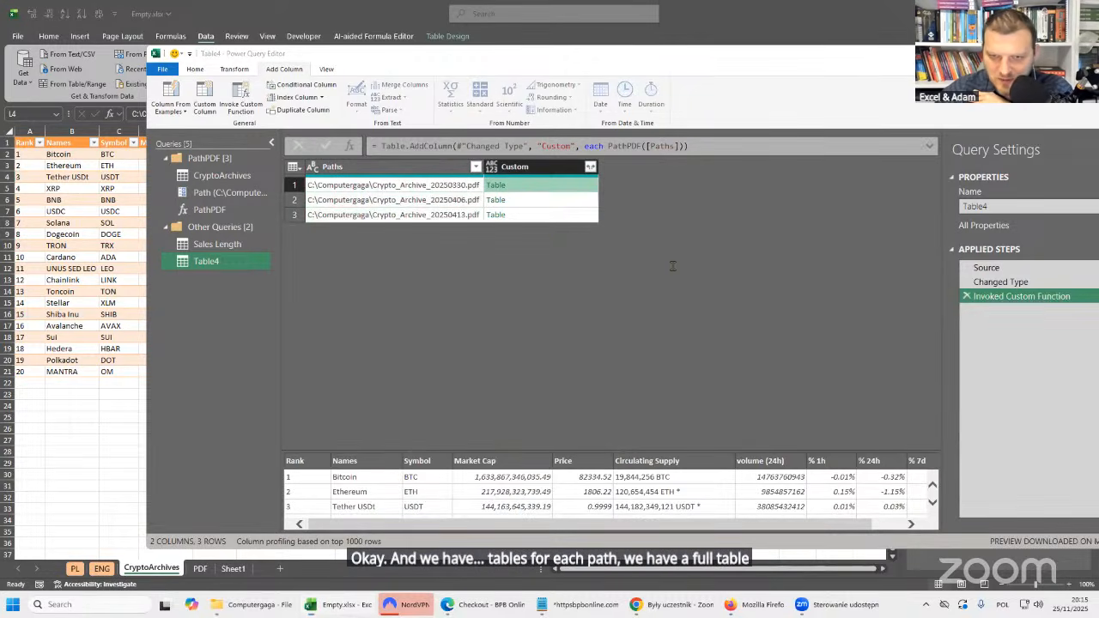
drag(666, 297, 660, 265)
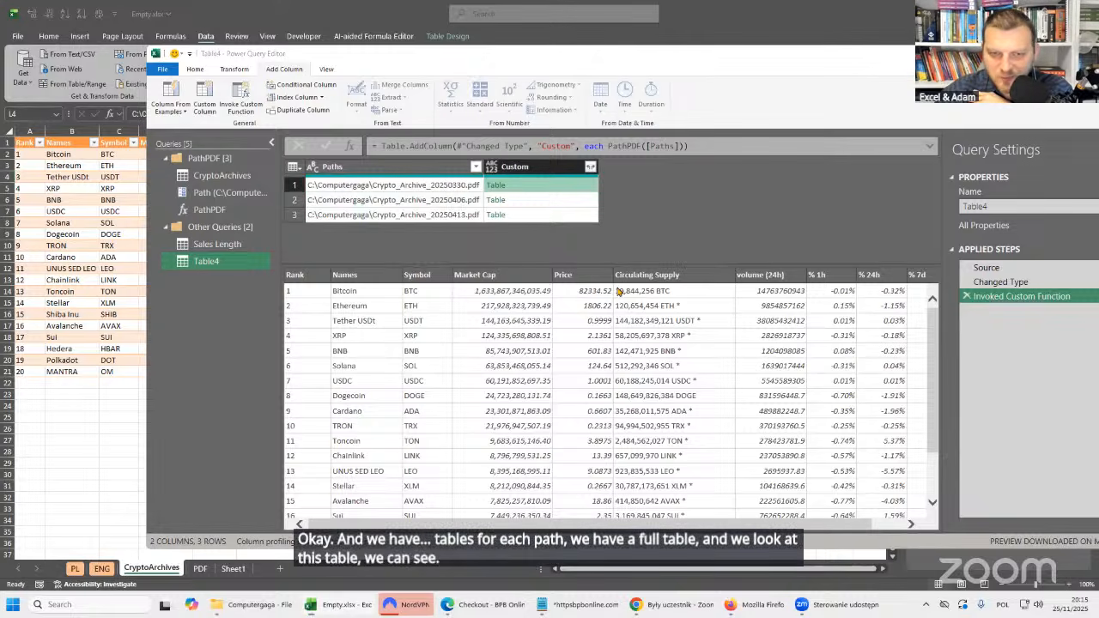
scroll(618, 292, right, 2)
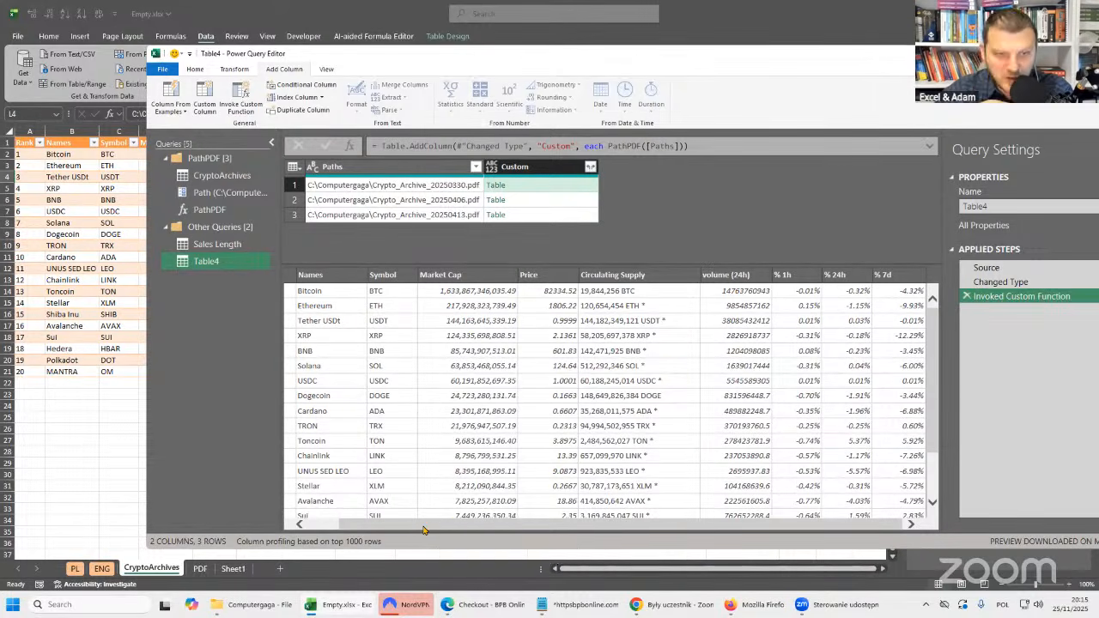
drag(448, 529, 341, 520)
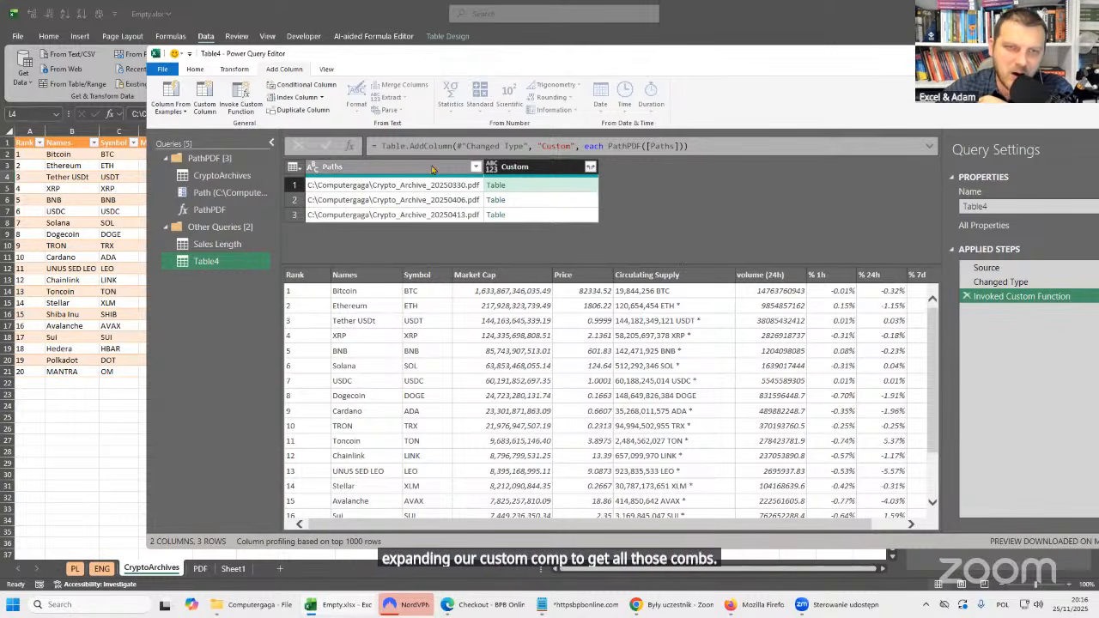
Set up a Text Between Delimiters extraction on the Paths column with start delimiter "_" and end delimiter ".".
click(445, 188)
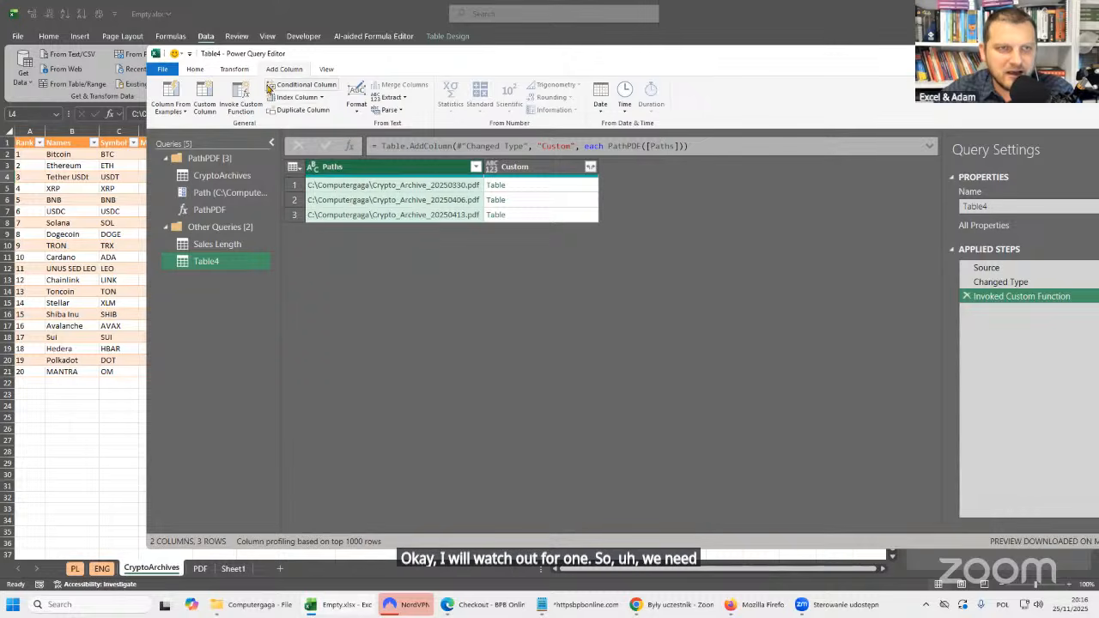
click(235, 69)
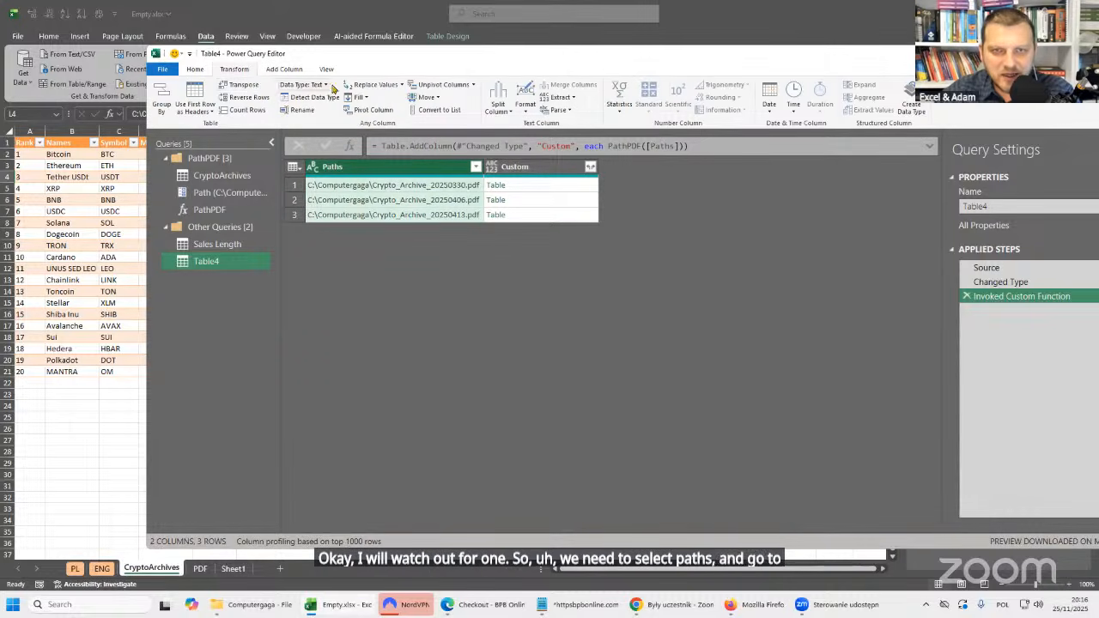
click(573, 98)
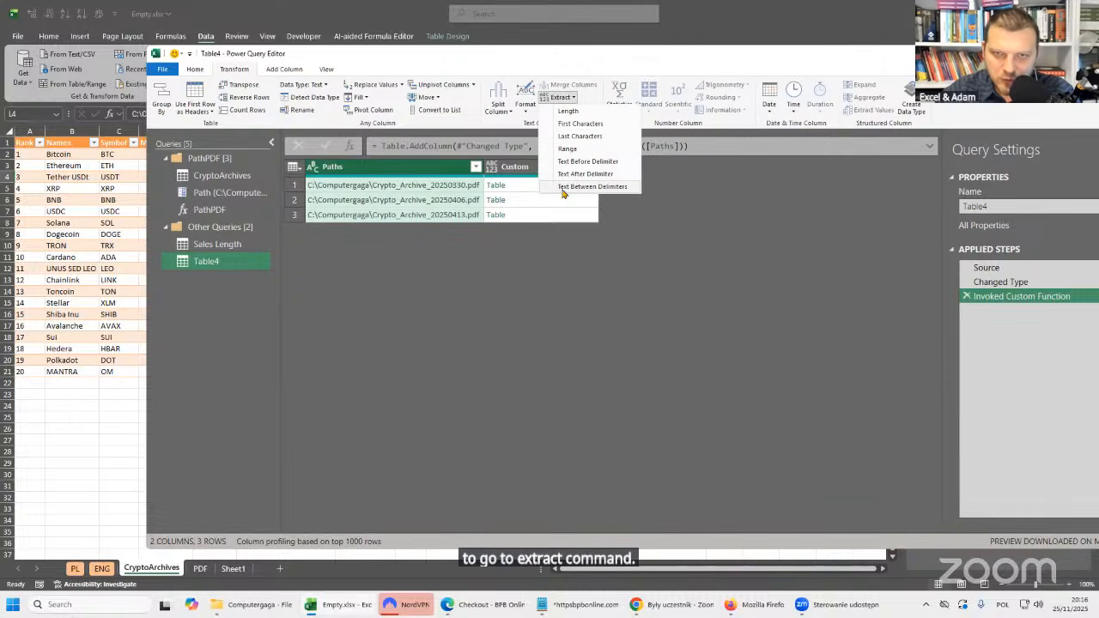
click(631, 189)
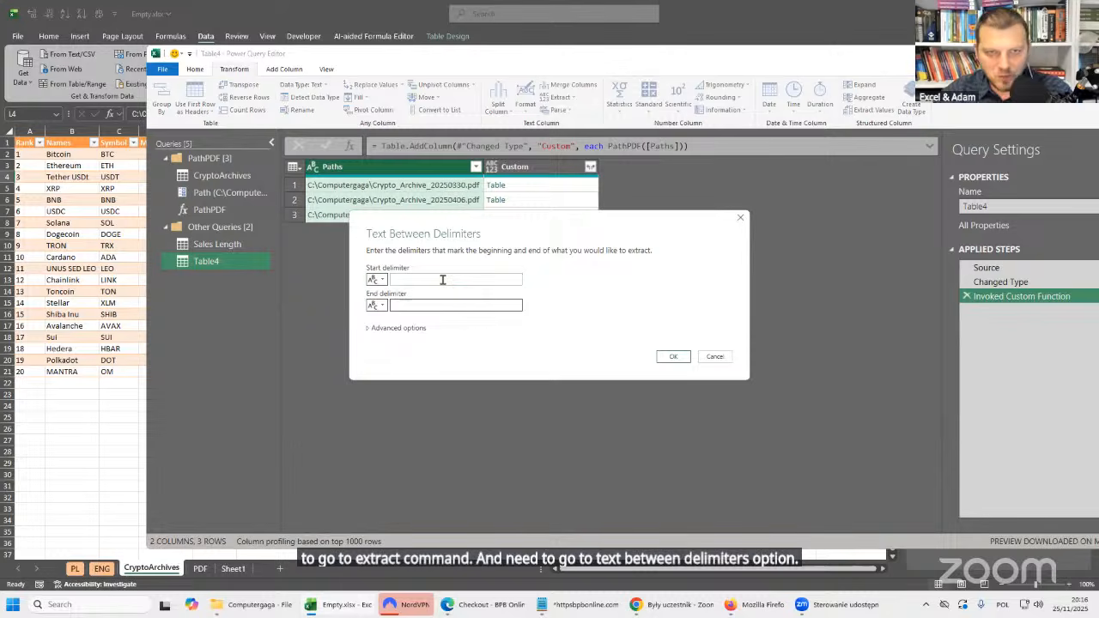
click(443, 280)
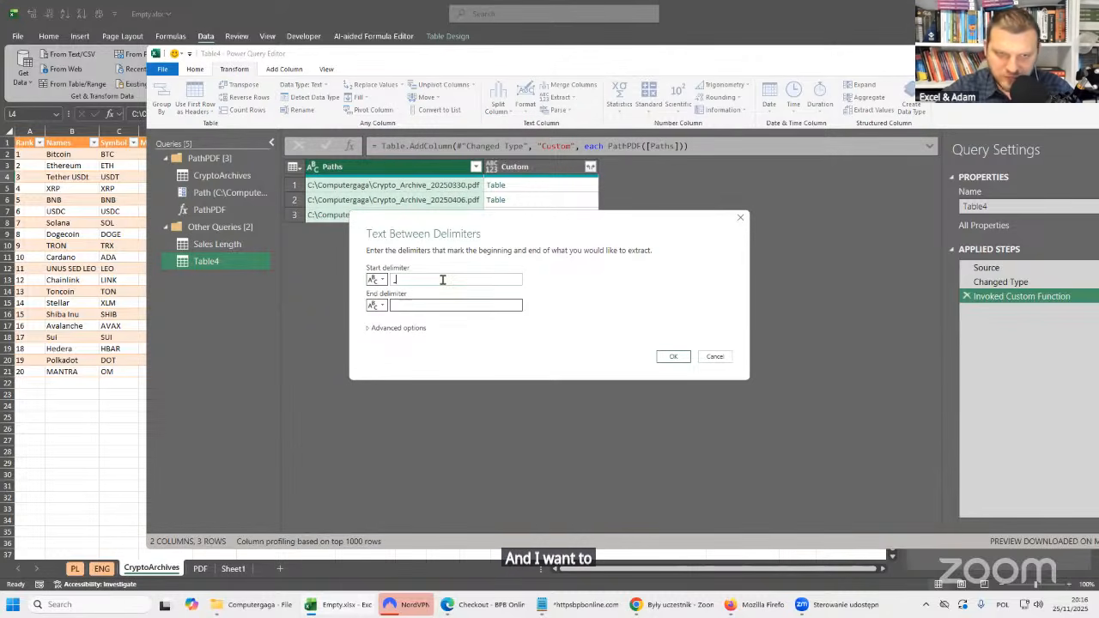
text(_)
click(439, 306)
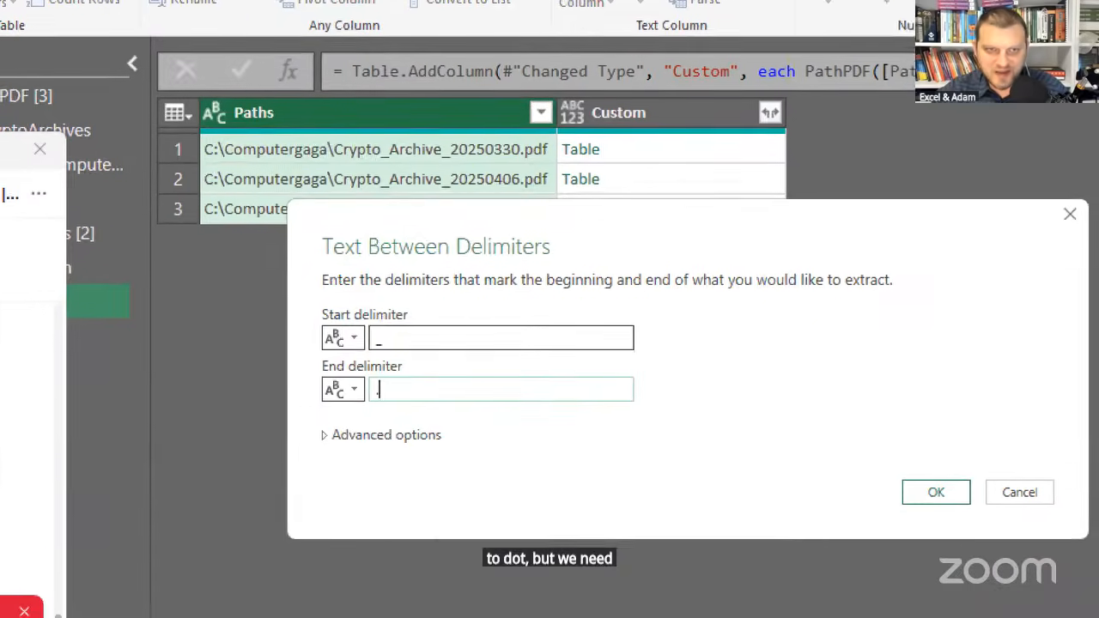
text(.)
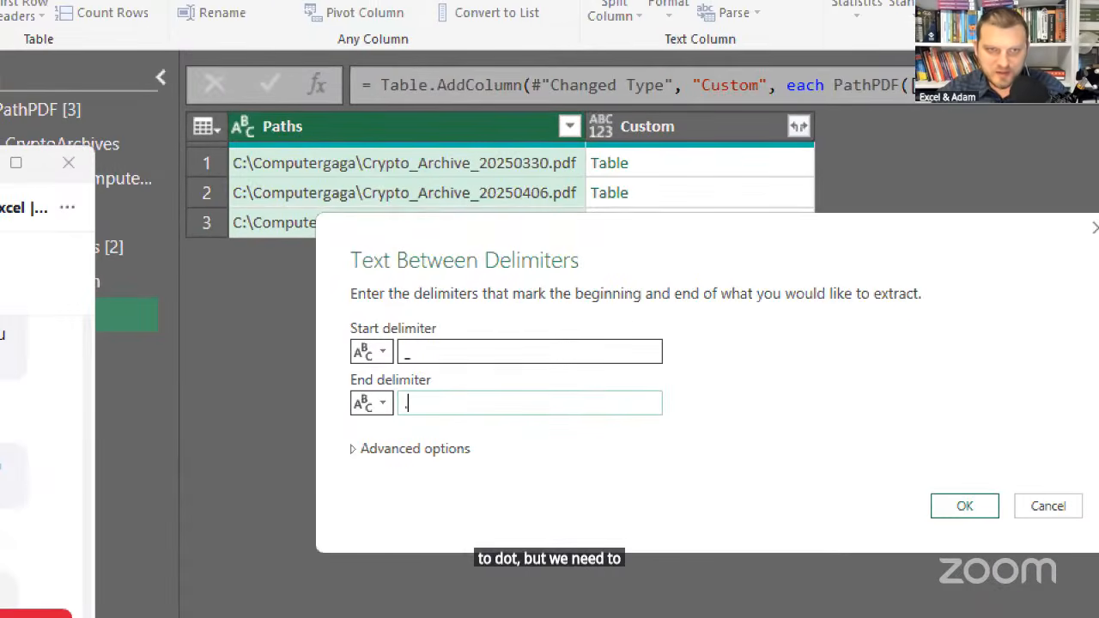
drag(410, 154, 410, 135)
drag(481, 153, 466, 136)
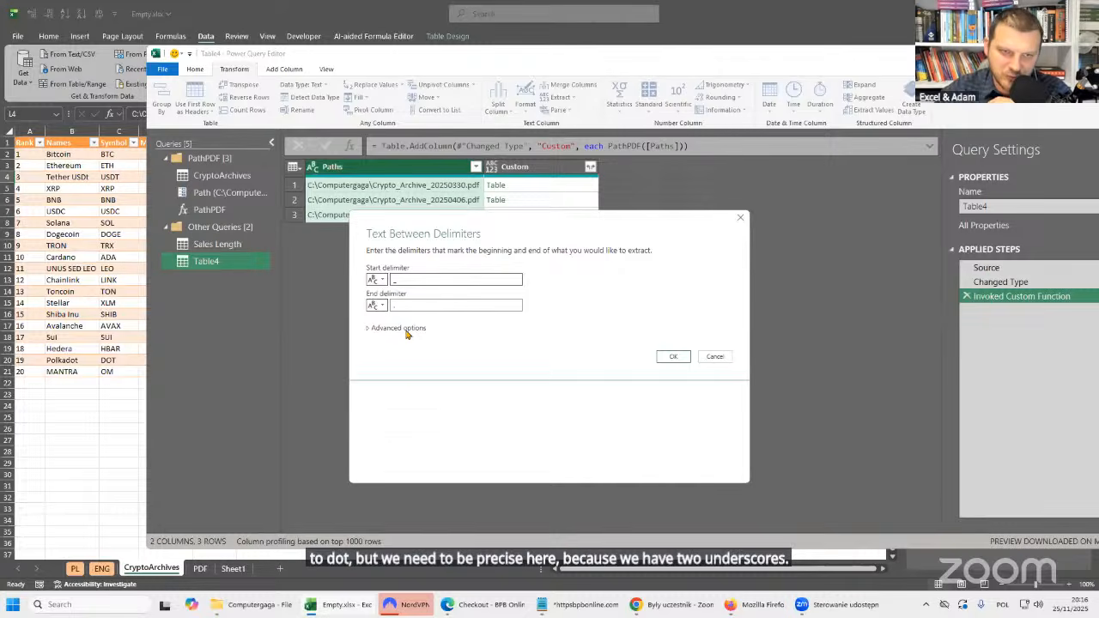
In the advanced options, scan for the start delimiter from the start of the input and skip 1 start delimiter.
click(400, 328)
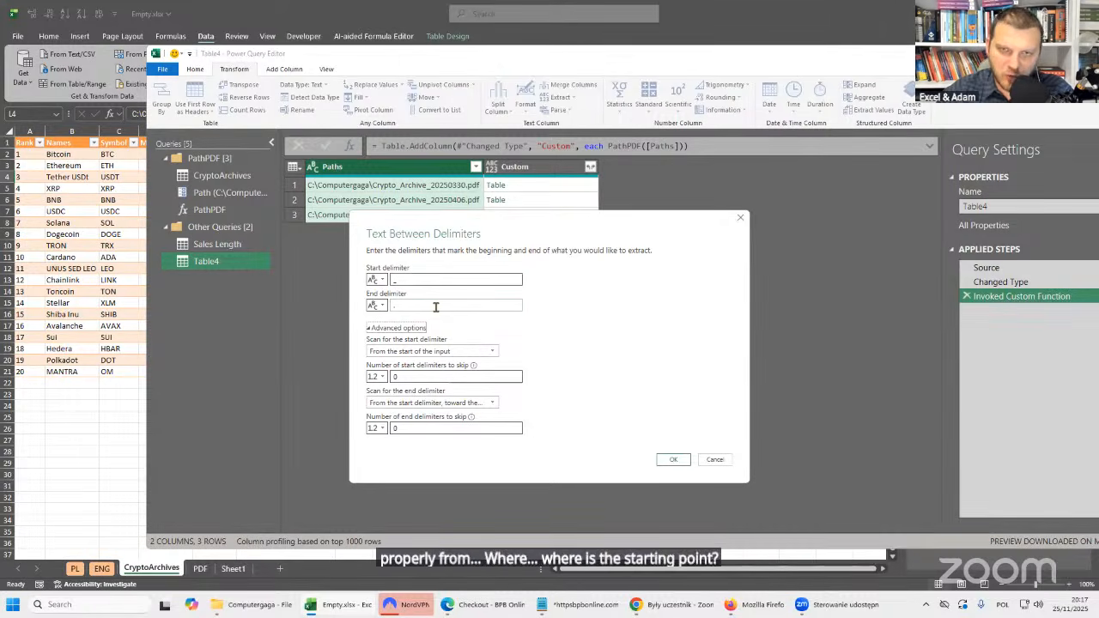
drag(414, 280, 376, 285)
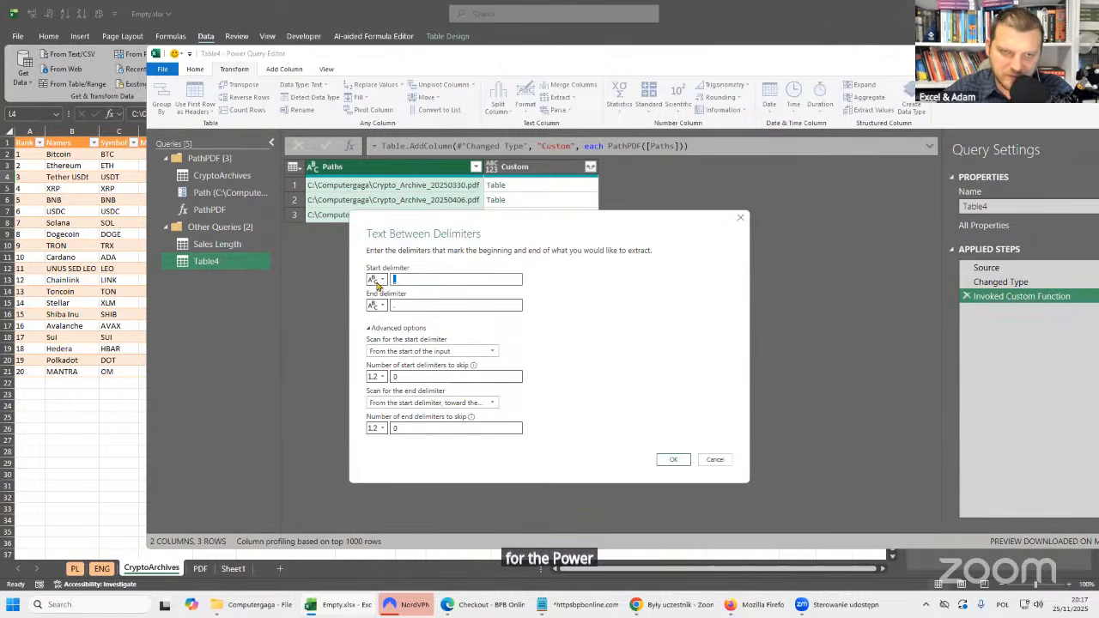
click(422, 282)
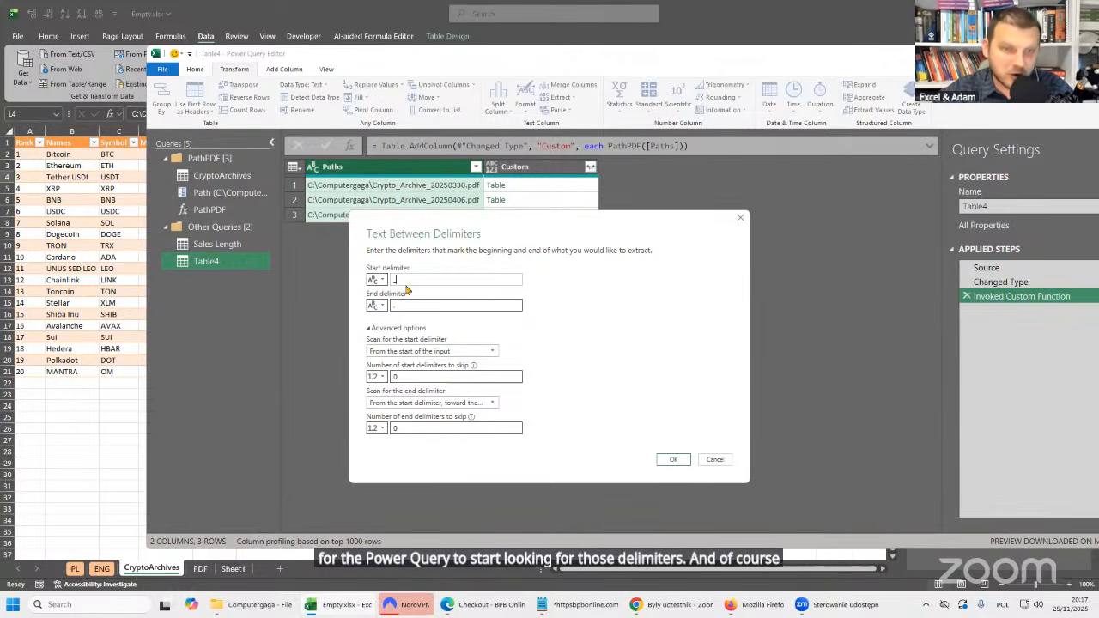
click(412, 306)
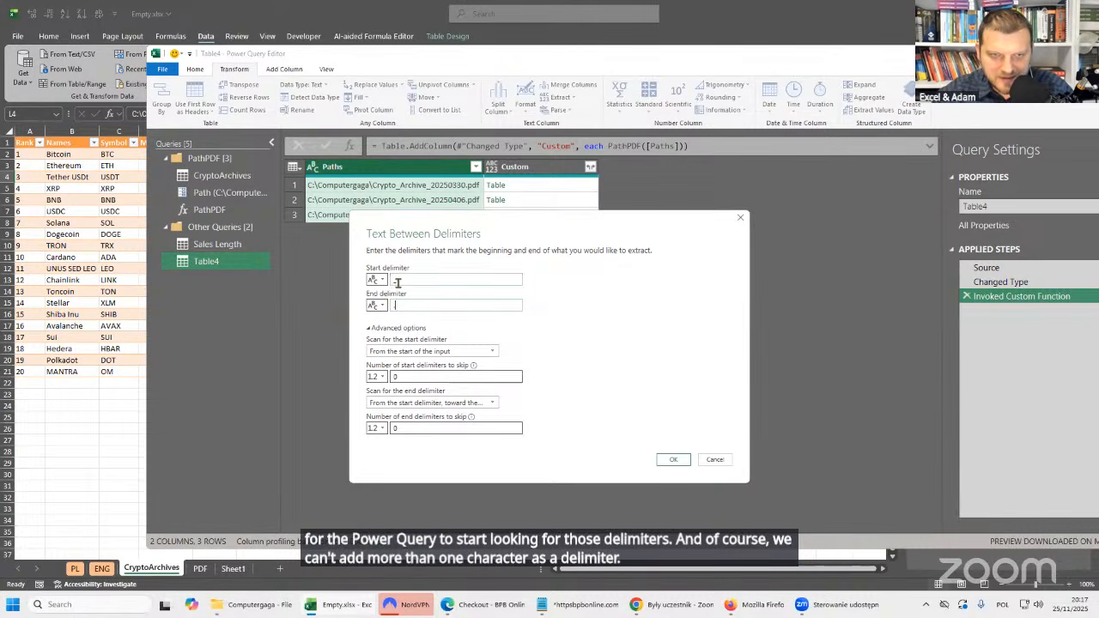
click(414, 353)
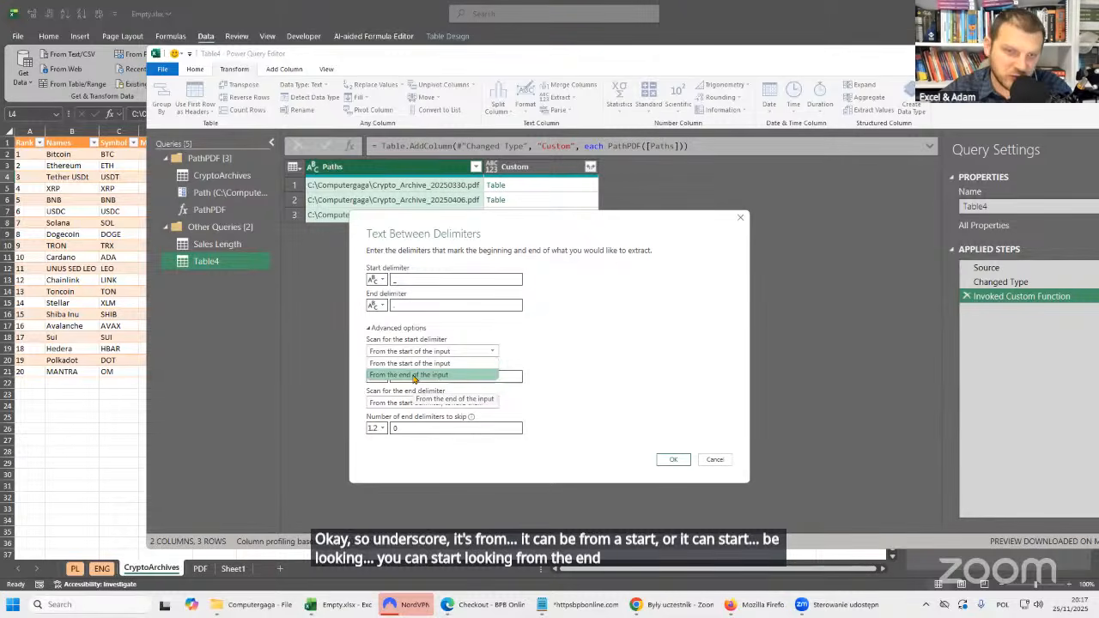
click(384, 364)
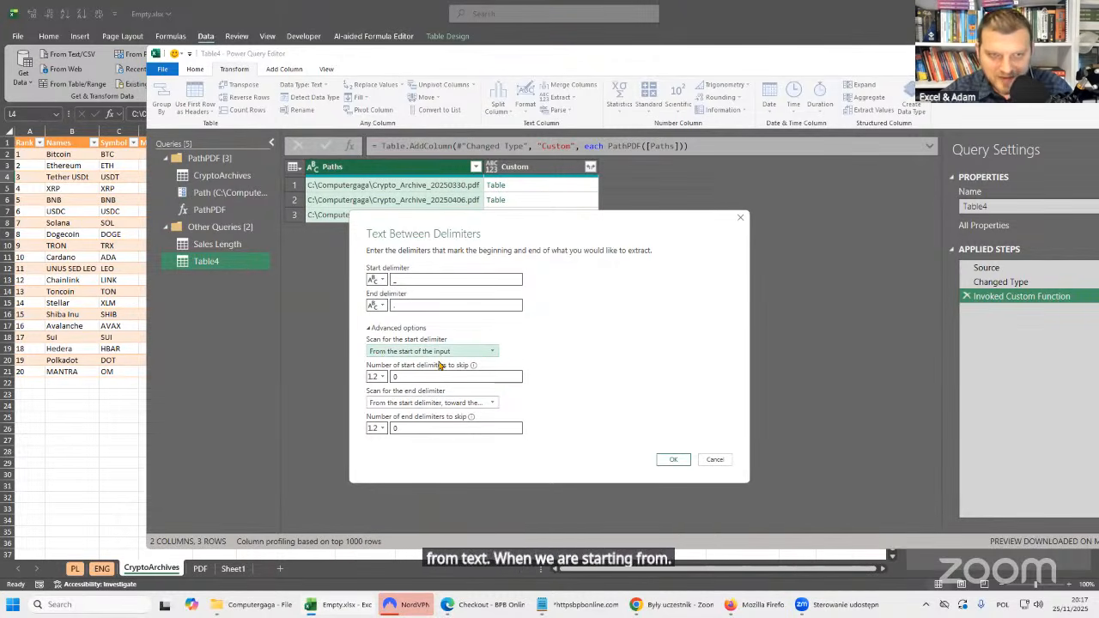
click(413, 377)
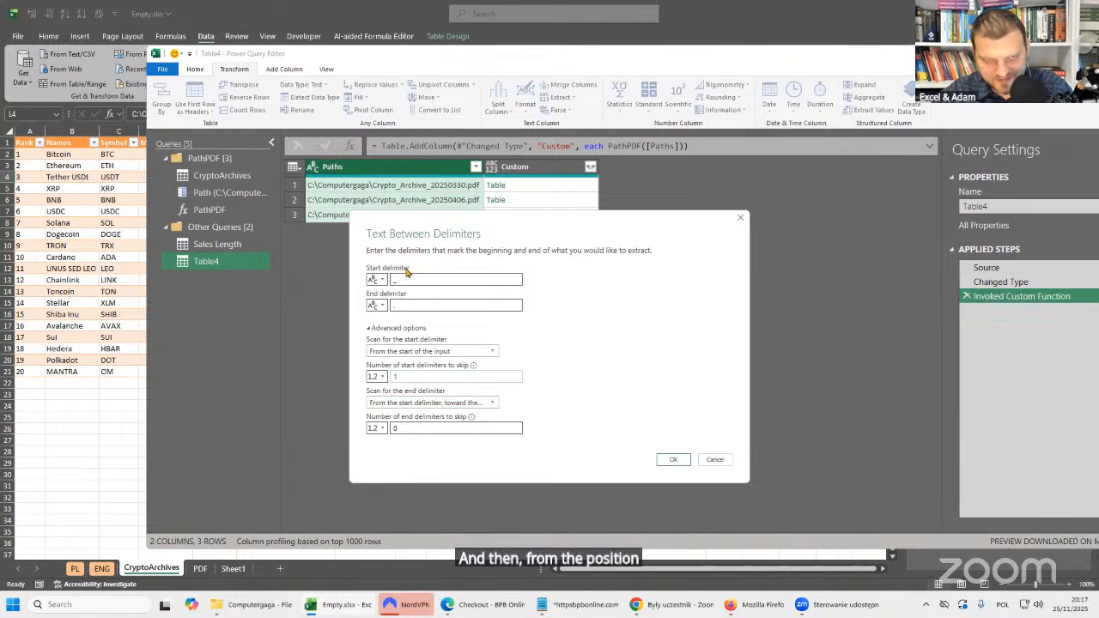
Set the end delimiter scan to go from the start delimiter toward the end of the input and apply the extraction.
click(399, 405)
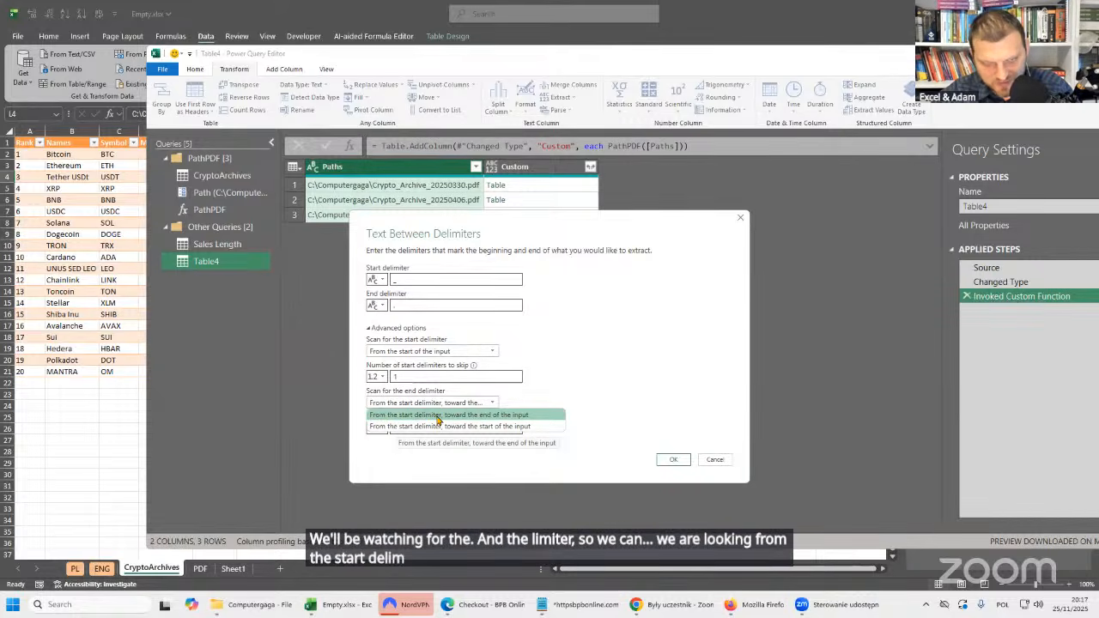
click(517, 415)
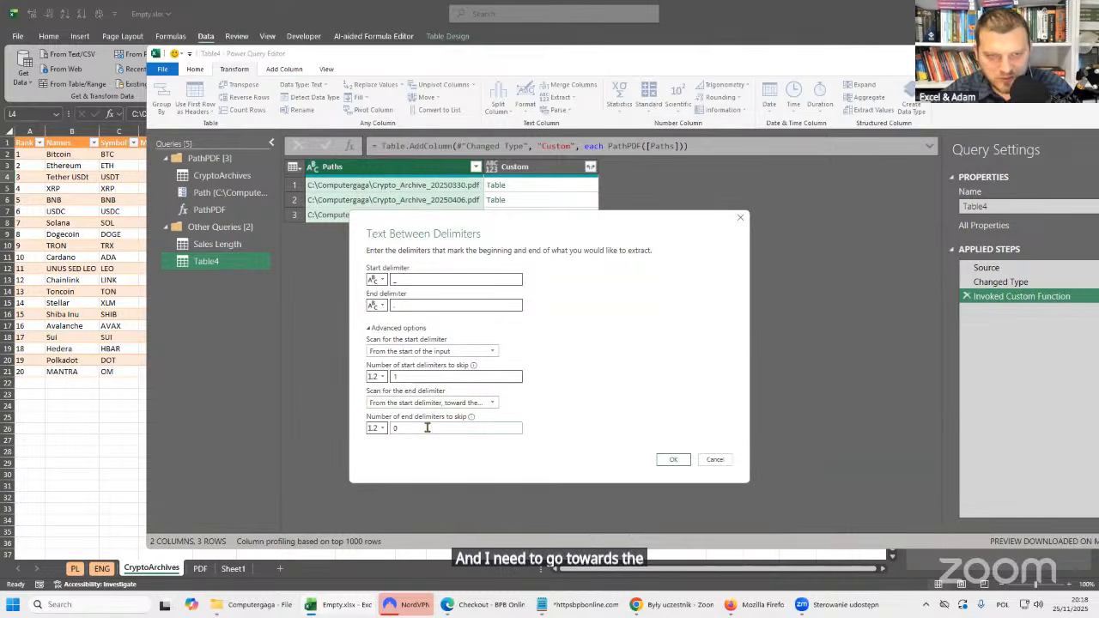
click(485, 402)
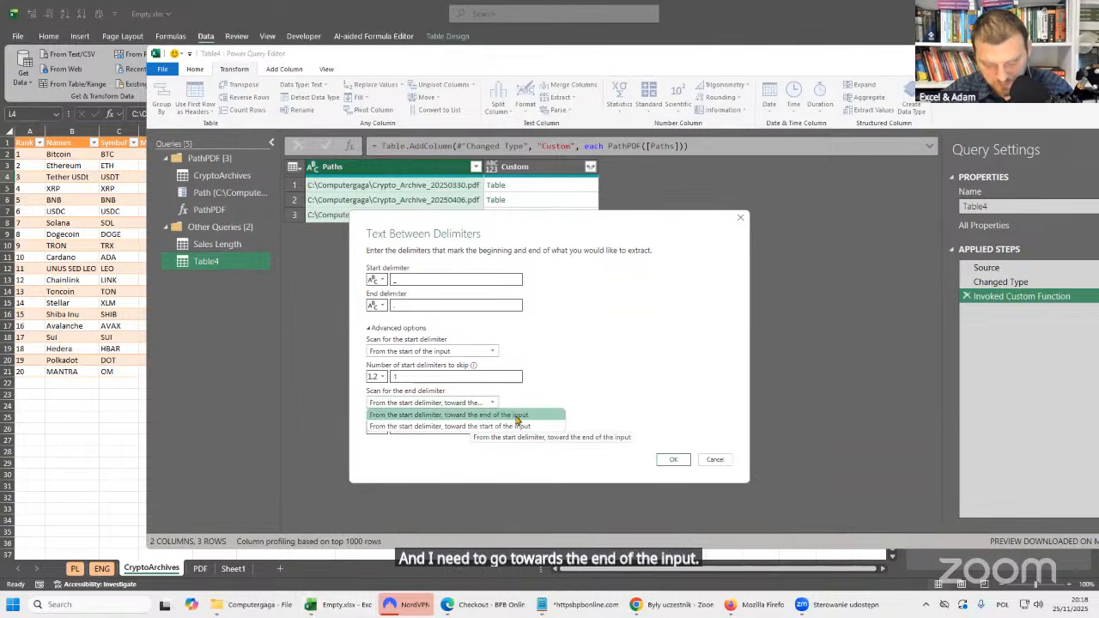
click(517, 416)
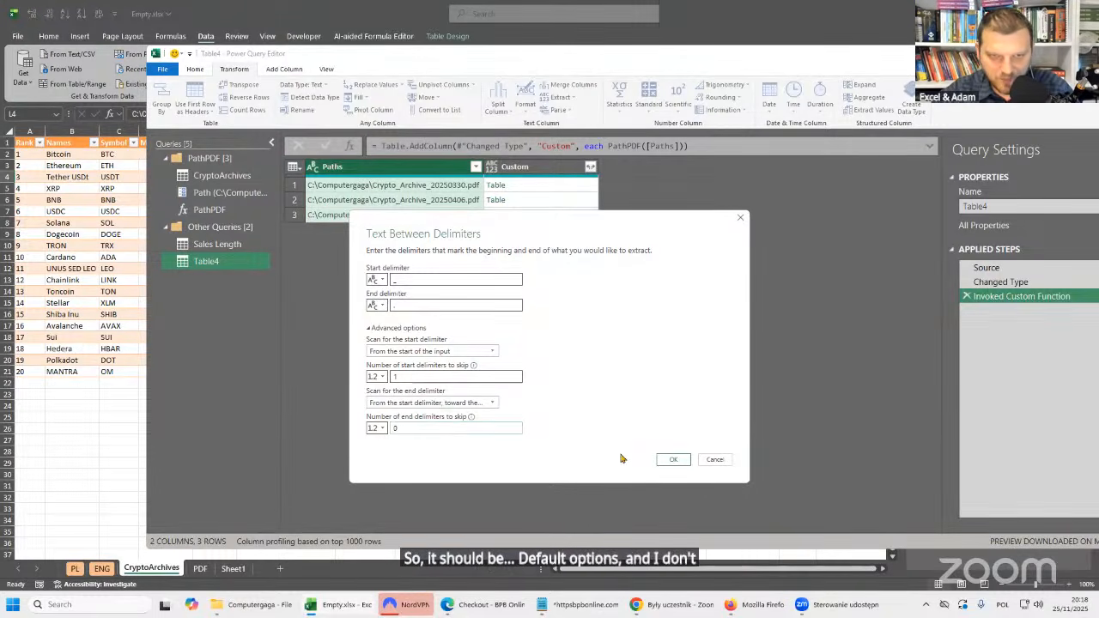
click(673, 460)
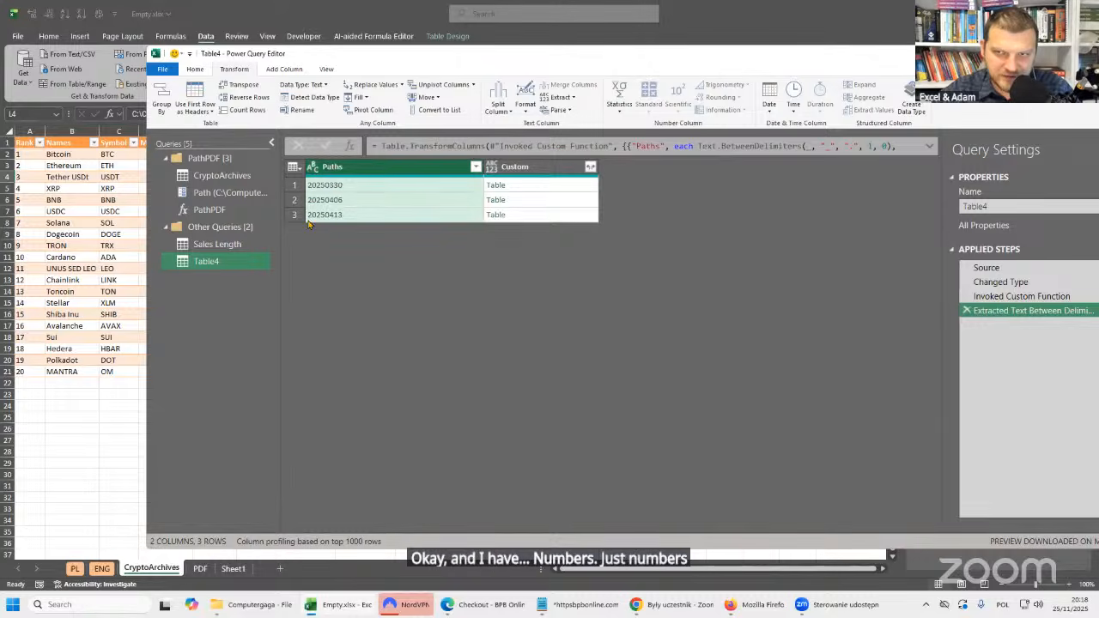
Change the Paths column's data type to Date and expand all Custom columns without the original column name as prefix.
click(312, 168)
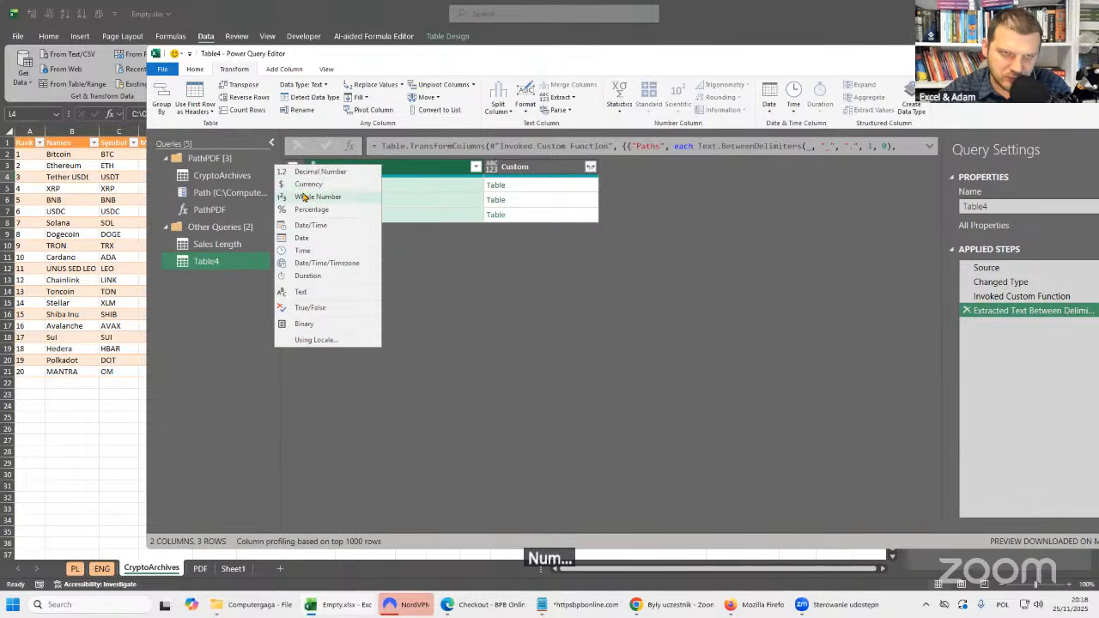
click(300, 238)
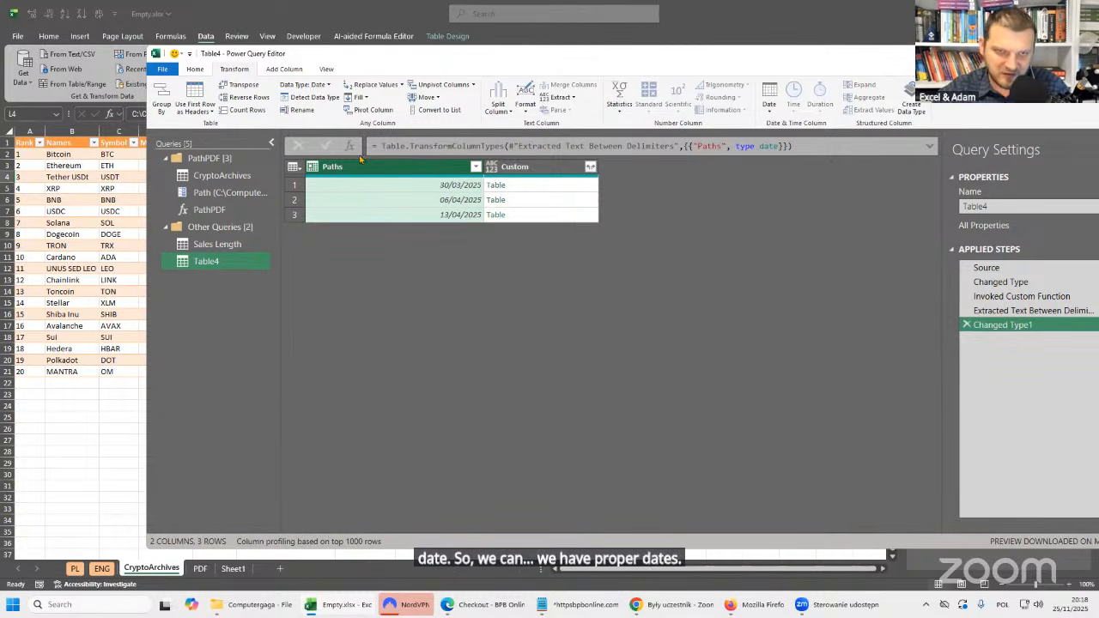
click(591, 168)
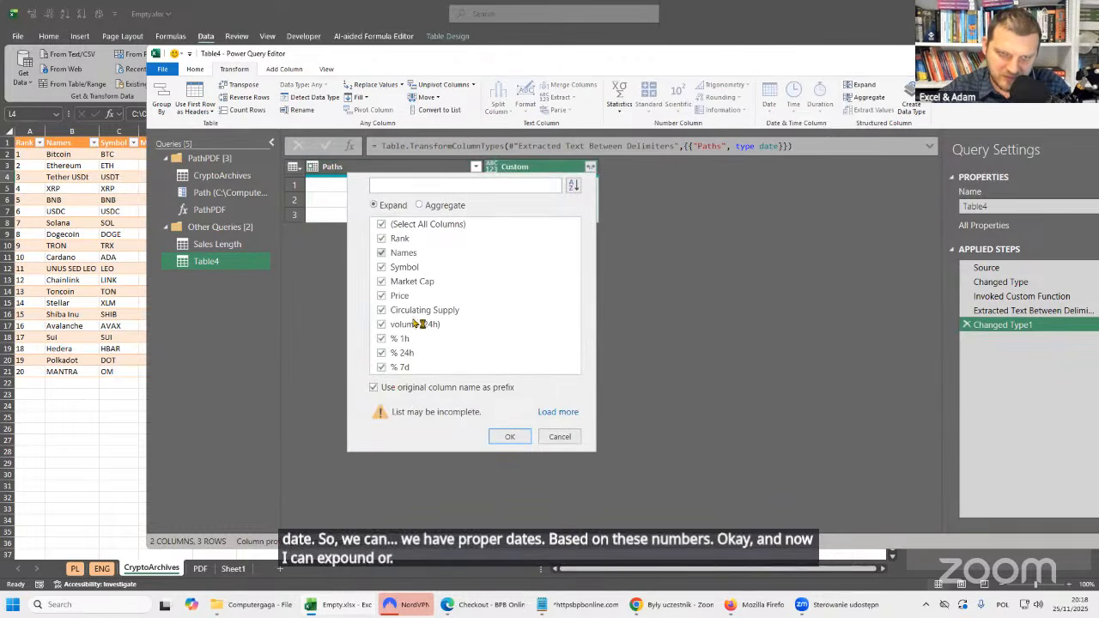
click(402, 388)
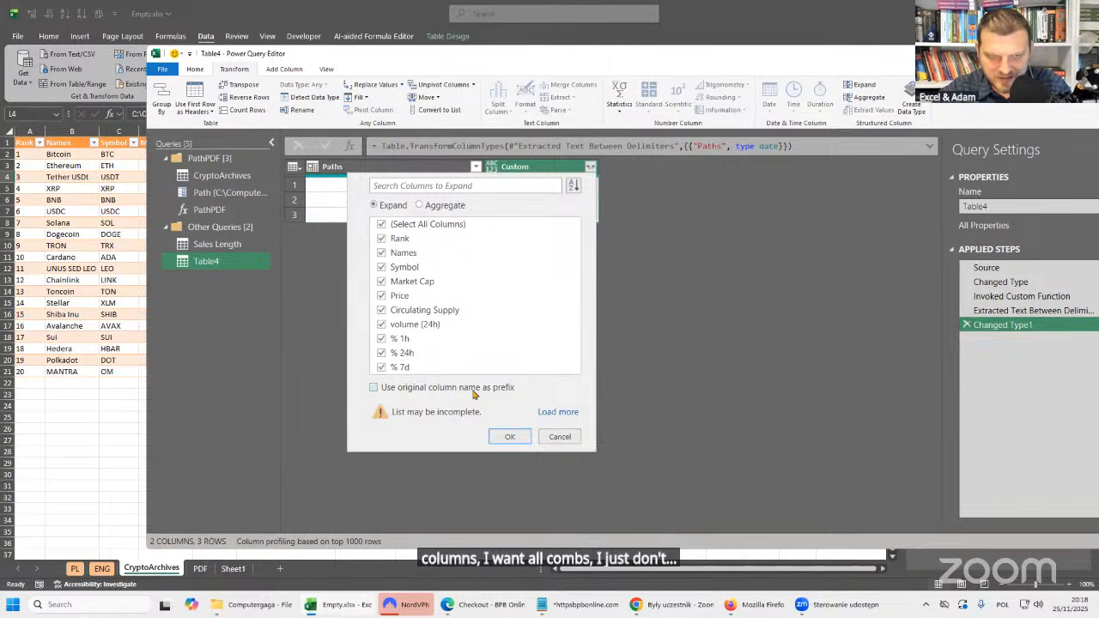
click(512, 436)
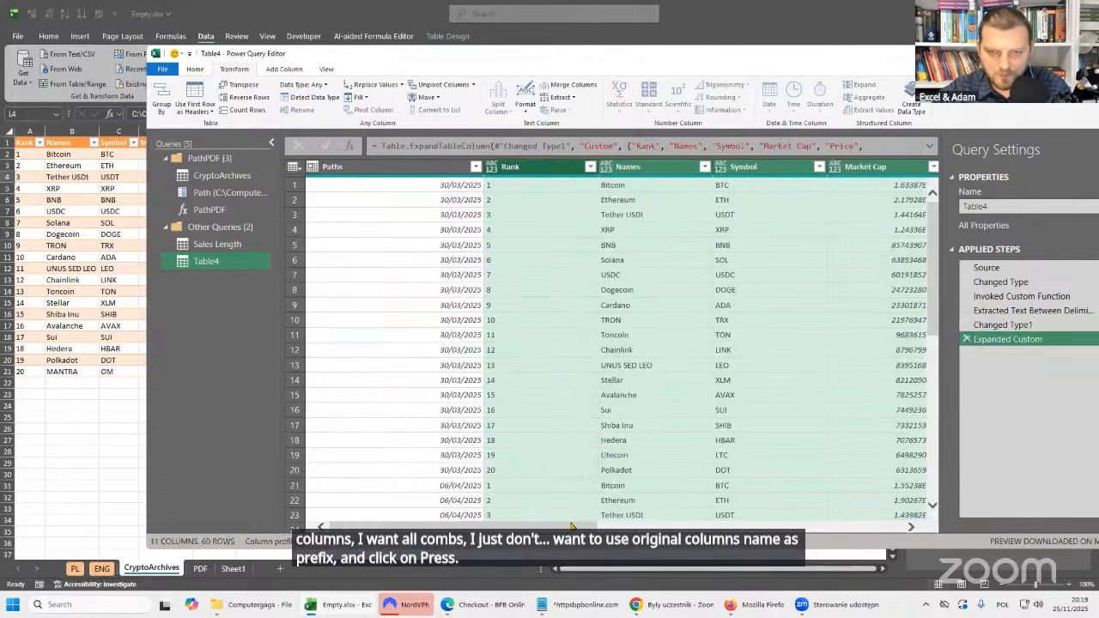
Review the combined rows and automatically detect the data types of the expanded columns.
drag(573, 526, 538, 514)
scroll(606, 249, down, 4)
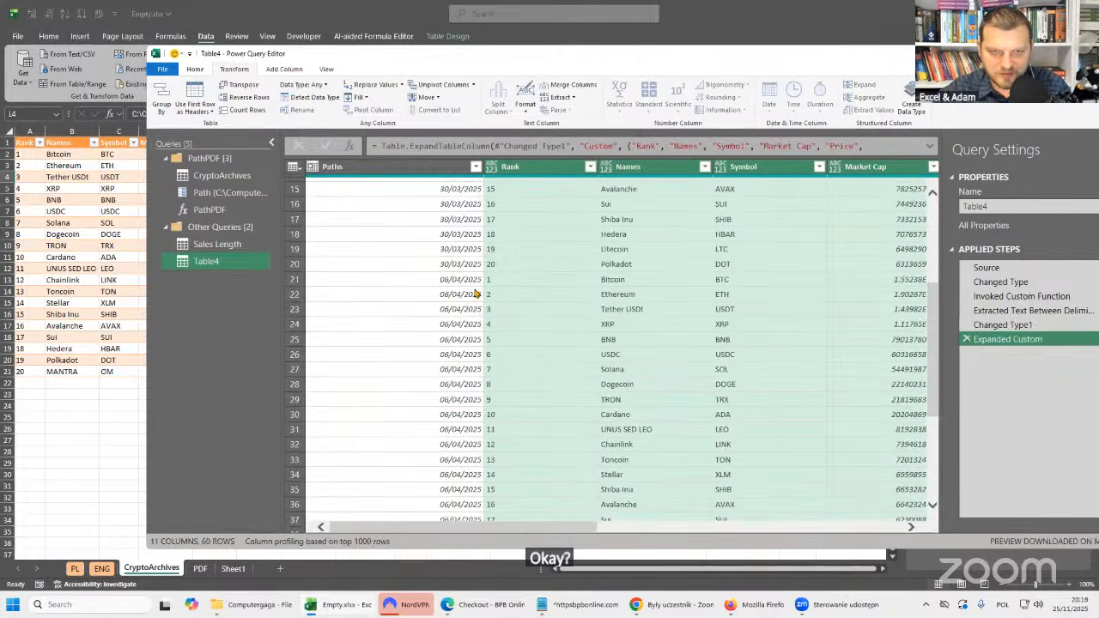
scroll(474, 294, down, 8)
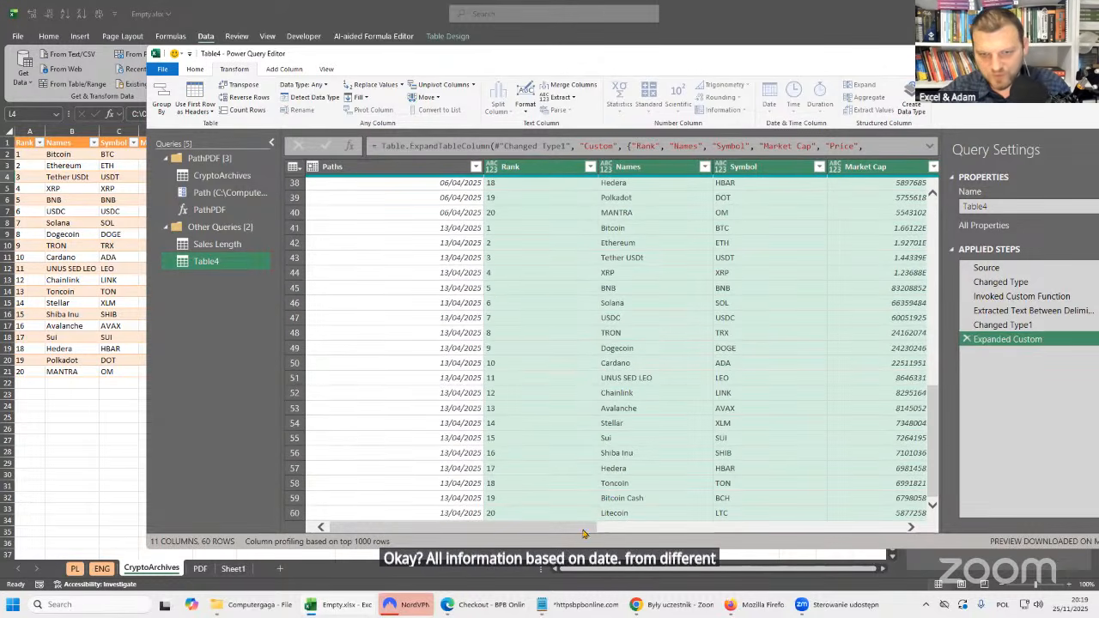
drag(584, 528, 946, 535)
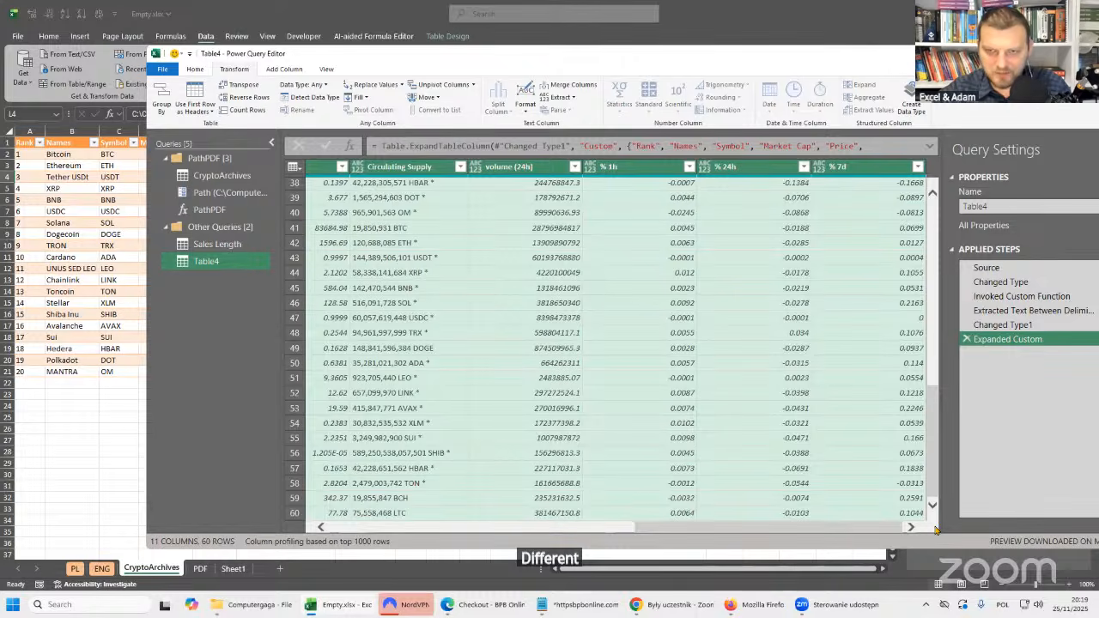
scroll(567, 294, up, 12)
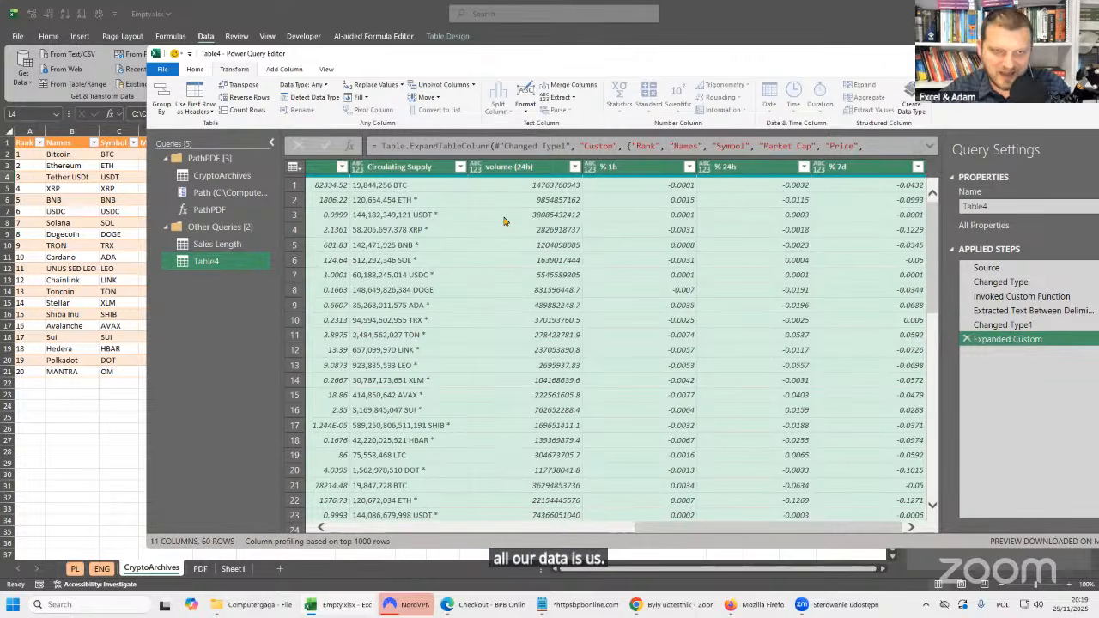
drag(746, 528, 575, 535)
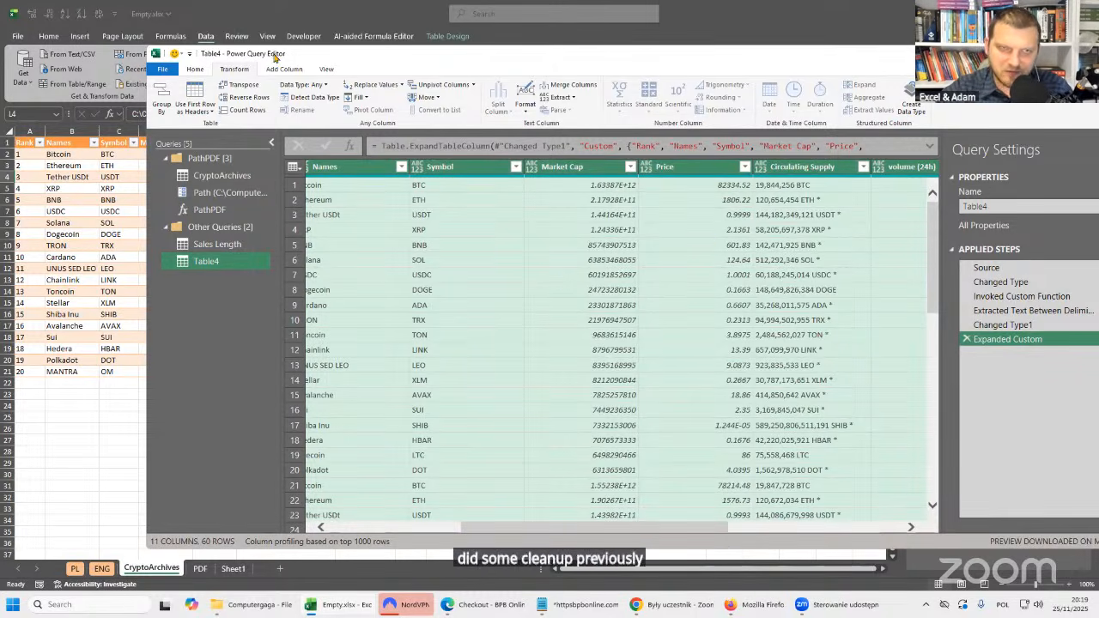
click(315, 99)
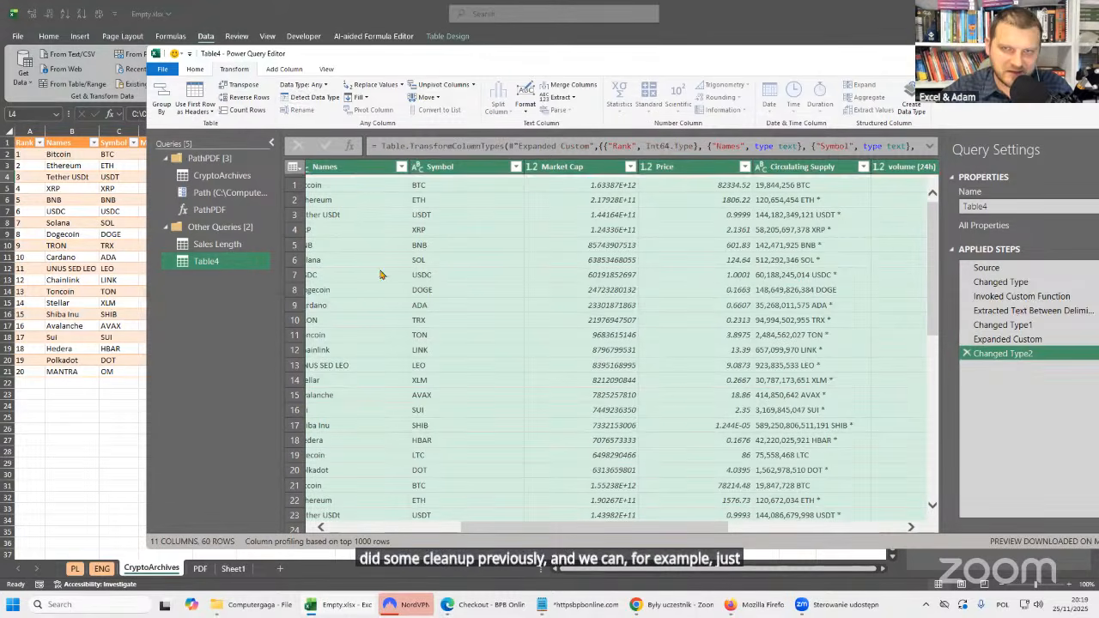
drag(722, 532, 870, 500)
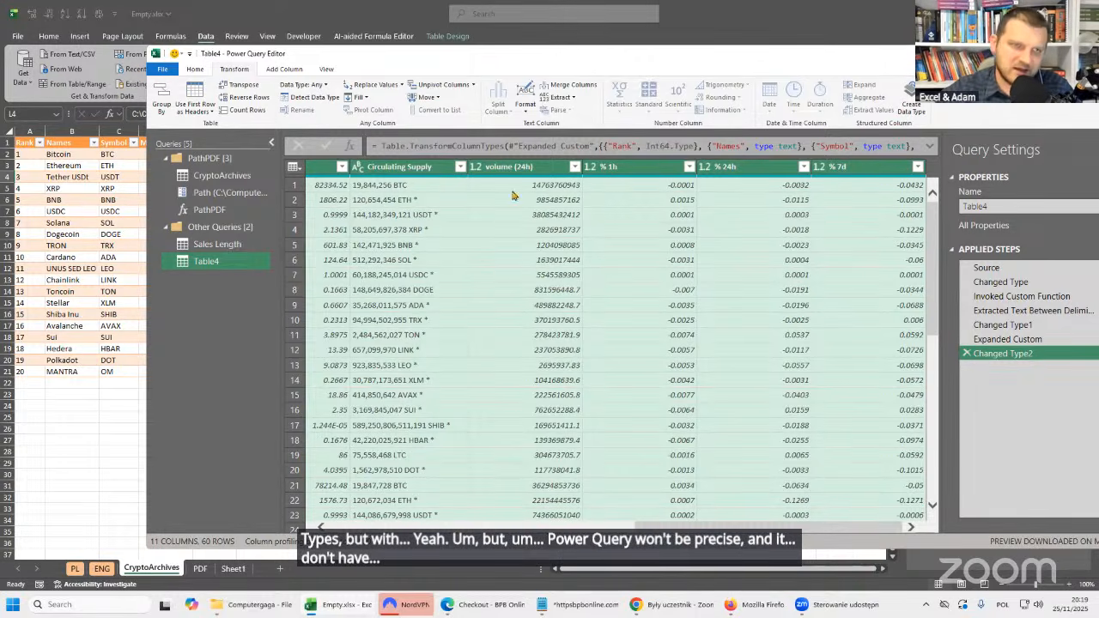
Close the query editor and load the Table4 query as a table on a new worksheet.
click(194, 69)
click(162, 110)
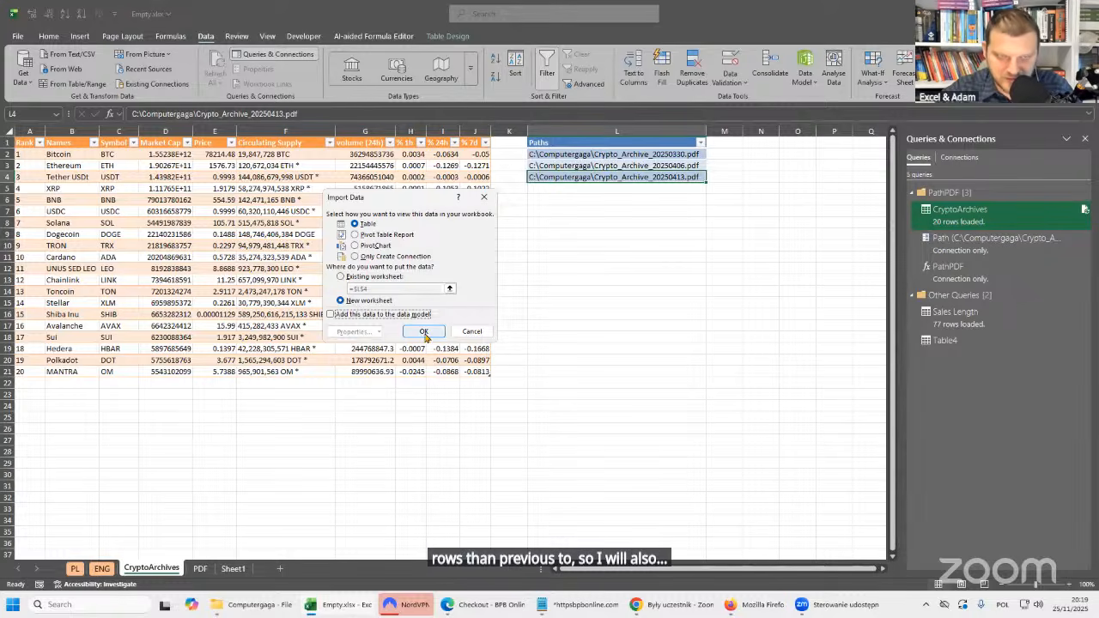
click(423, 330)
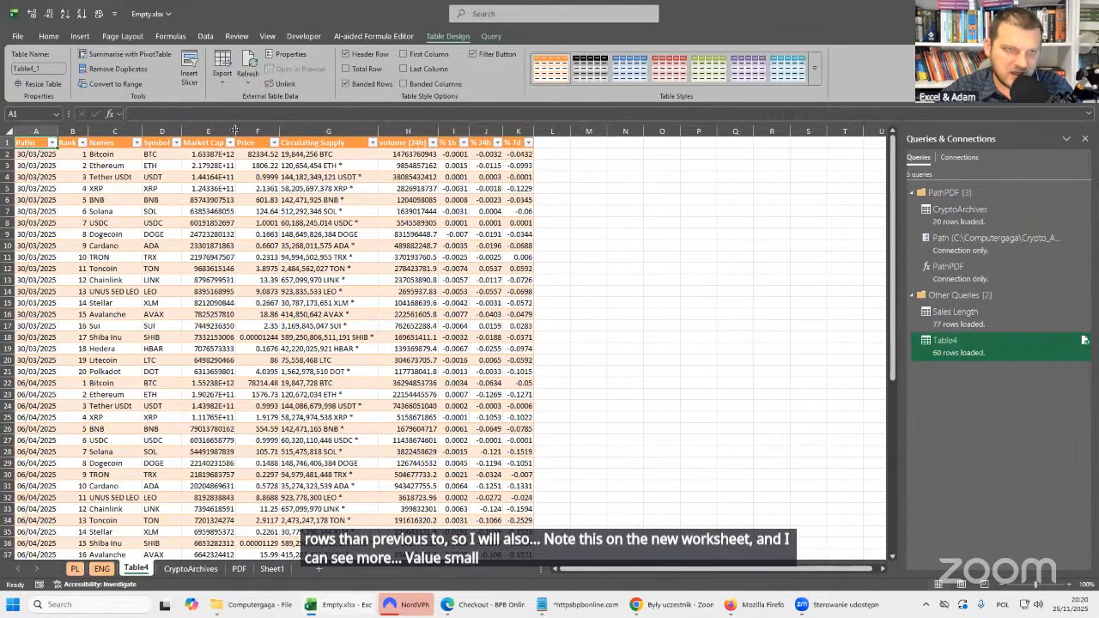
Widen the Market Cap column of the loaded table and save the workbook.
drag(236, 132, 259, 132)
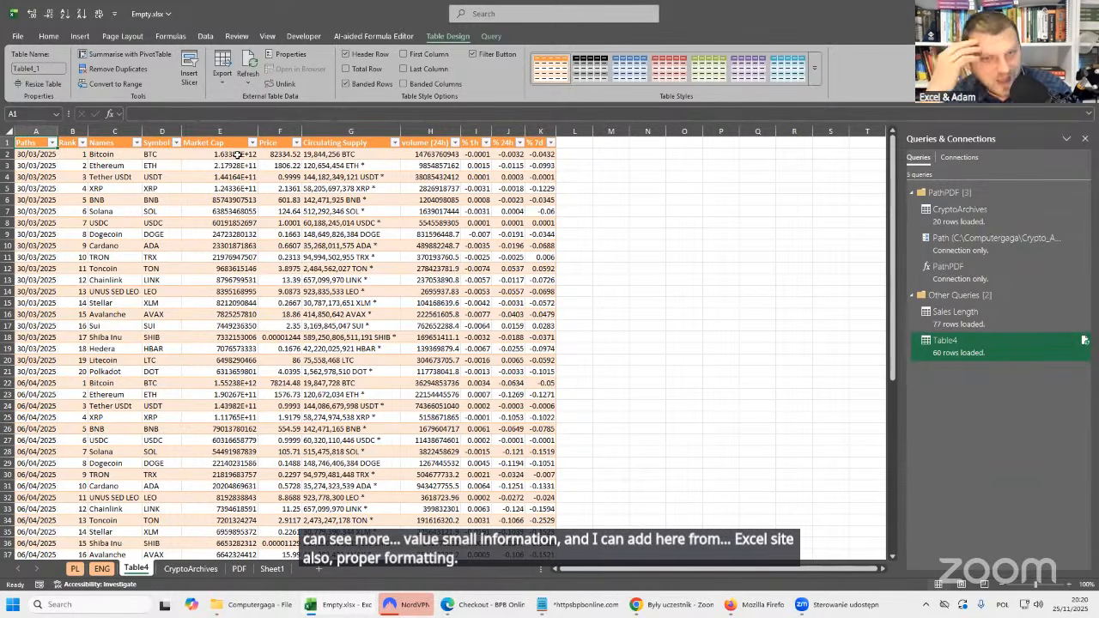
key(ctrl+s)
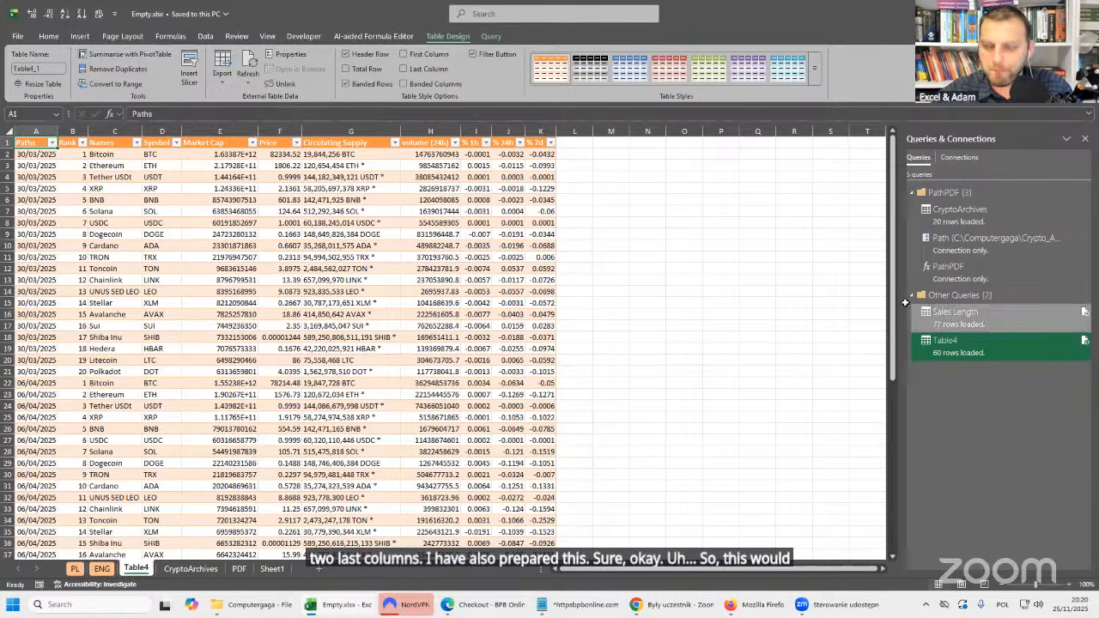
click(399, 258)
key(Home)
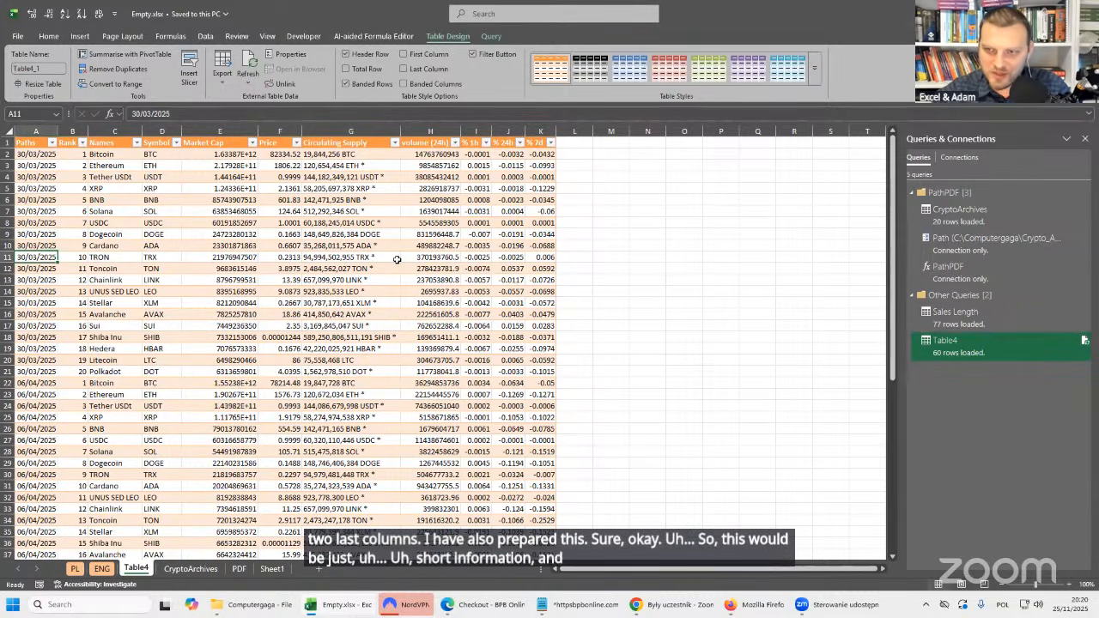
click(967, 316)
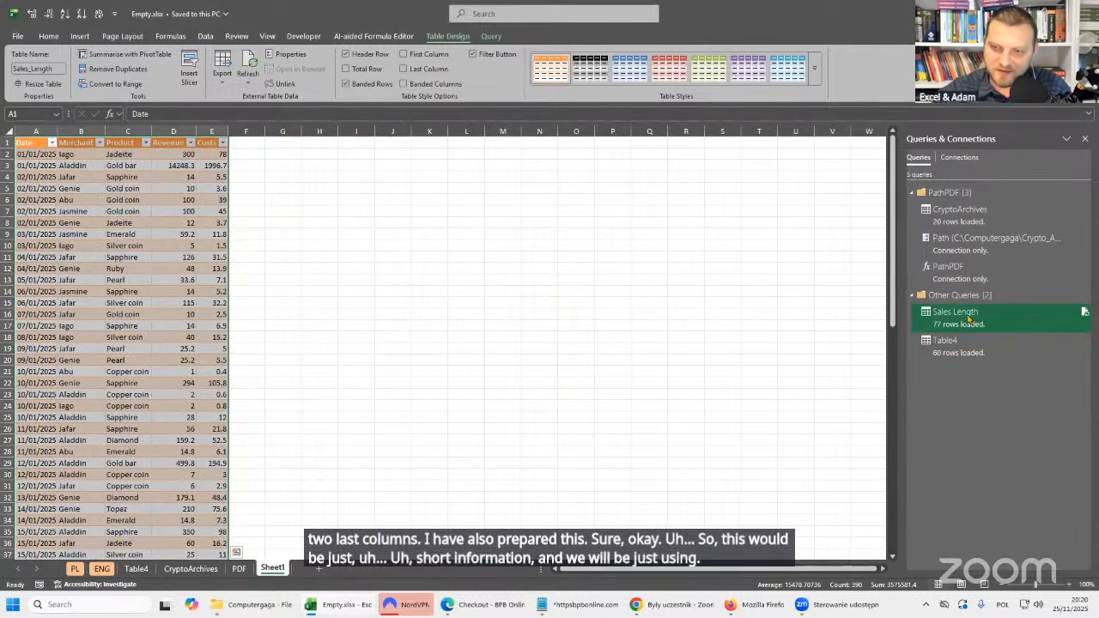
mouse_move(1011, 326)
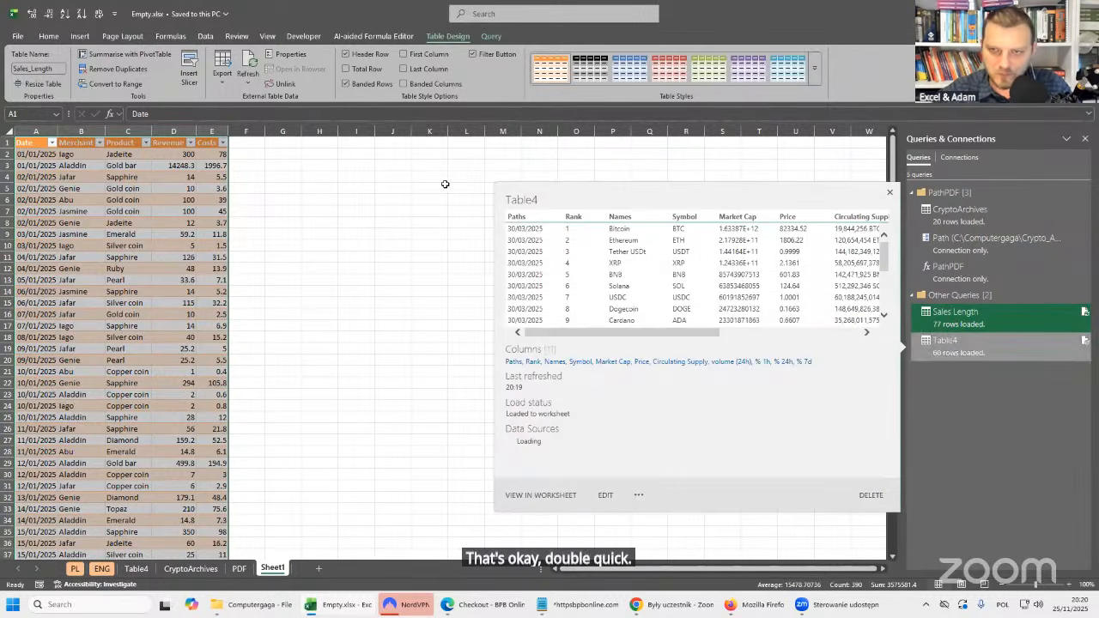
click(384, 359)
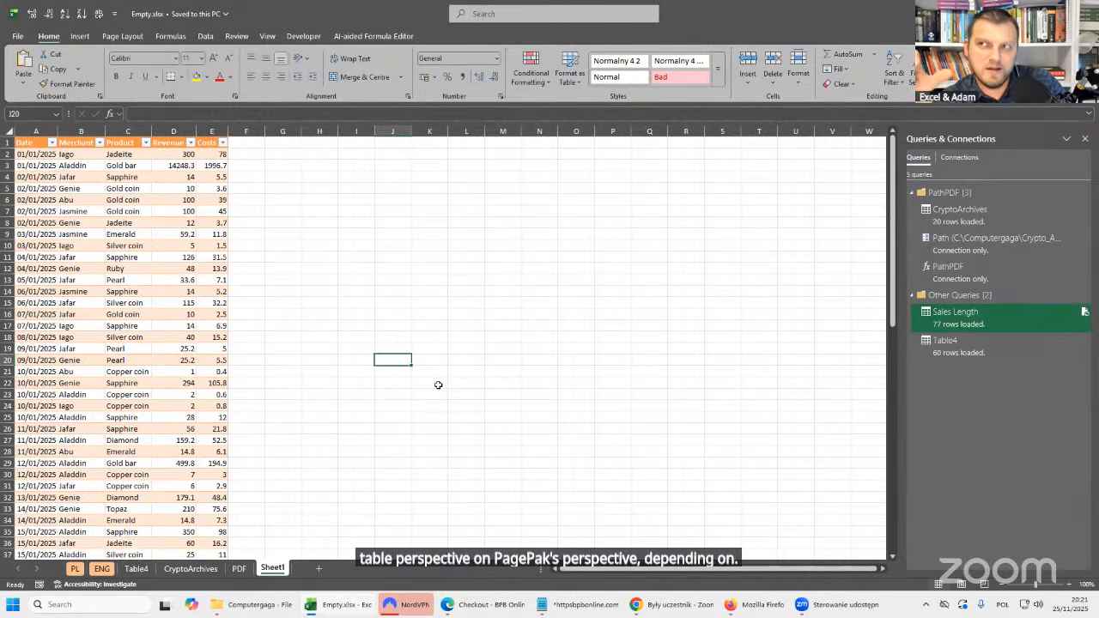
Open the CryptoArchives query for editing, compare its Source and Navigation steps, and preview the nested data of Table001.
click(985, 220)
double_click(984, 220)
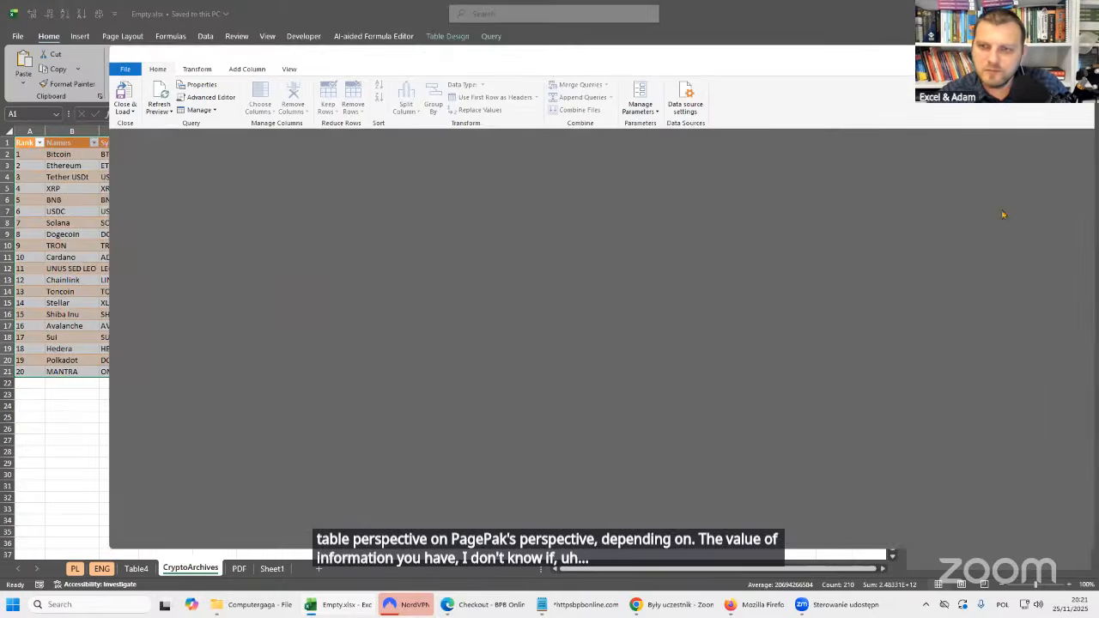
click(1061, 240)
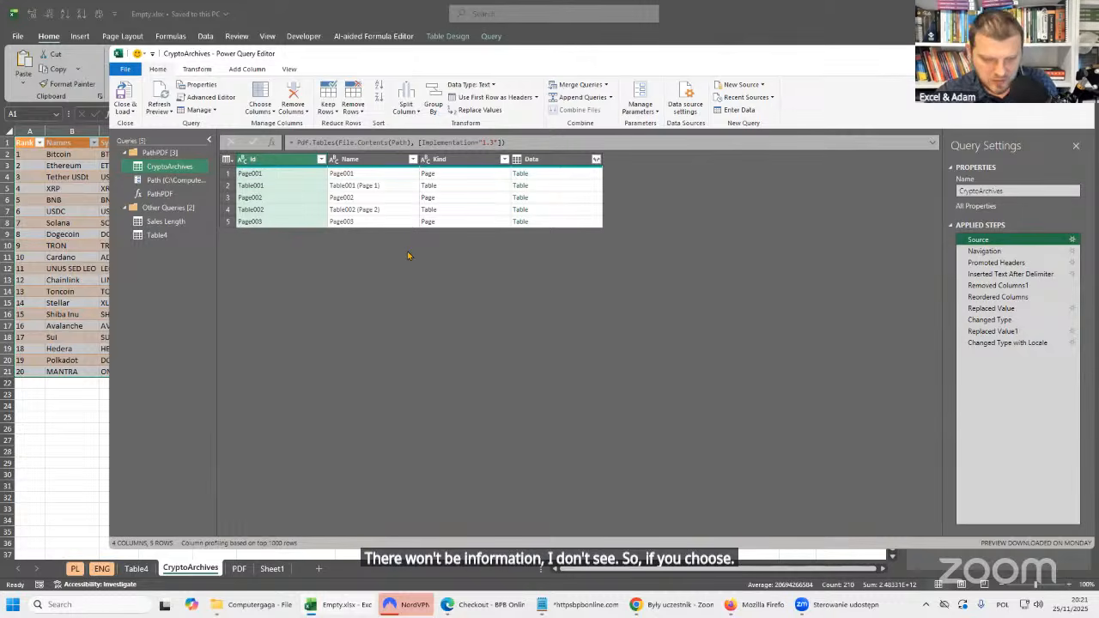
key(ctrl+shift+plus)
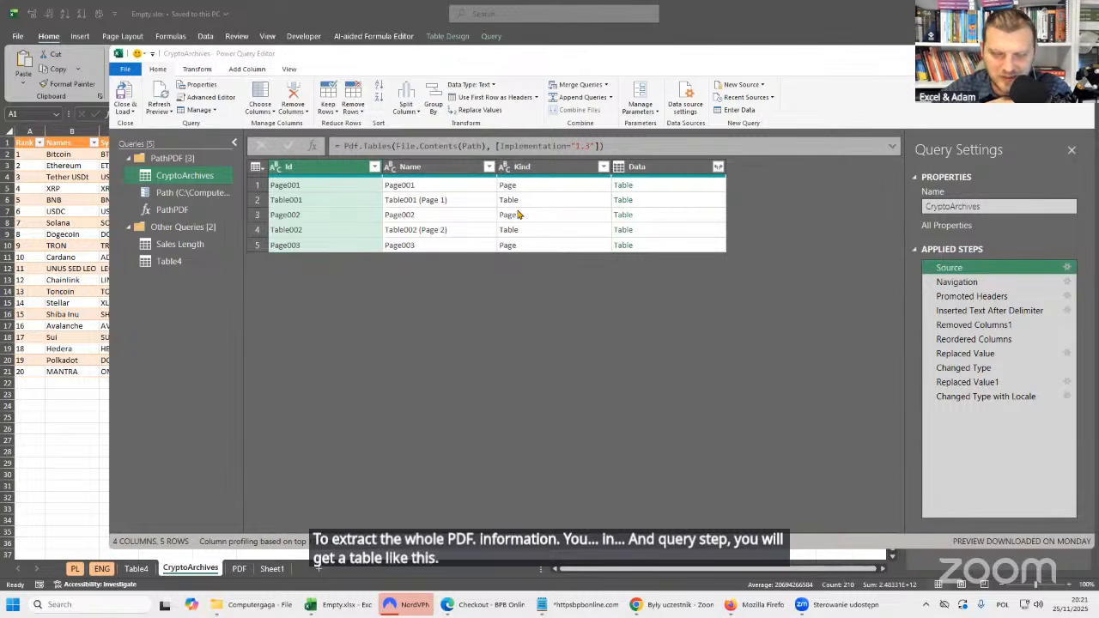
click(977, 283)
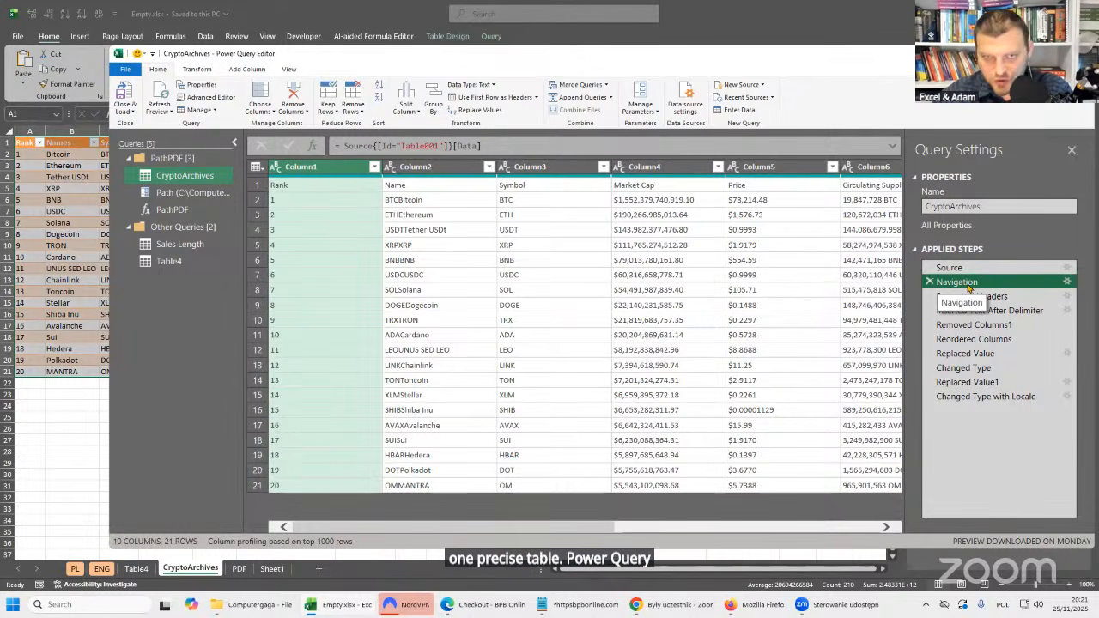
click(968, 269)
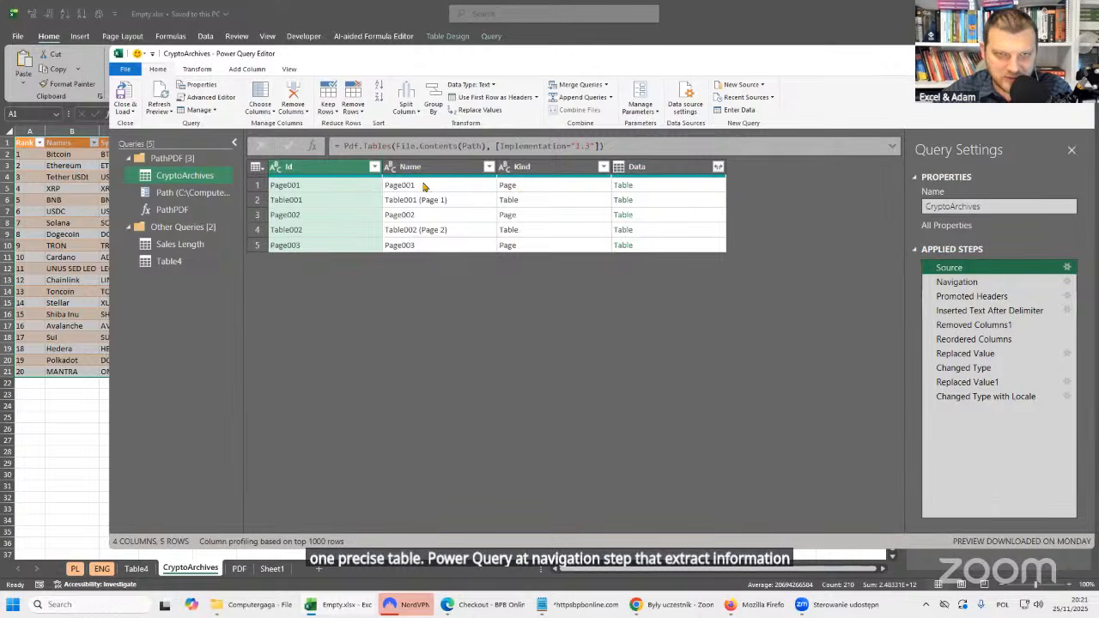
click(465, 202)
click(659, 205)
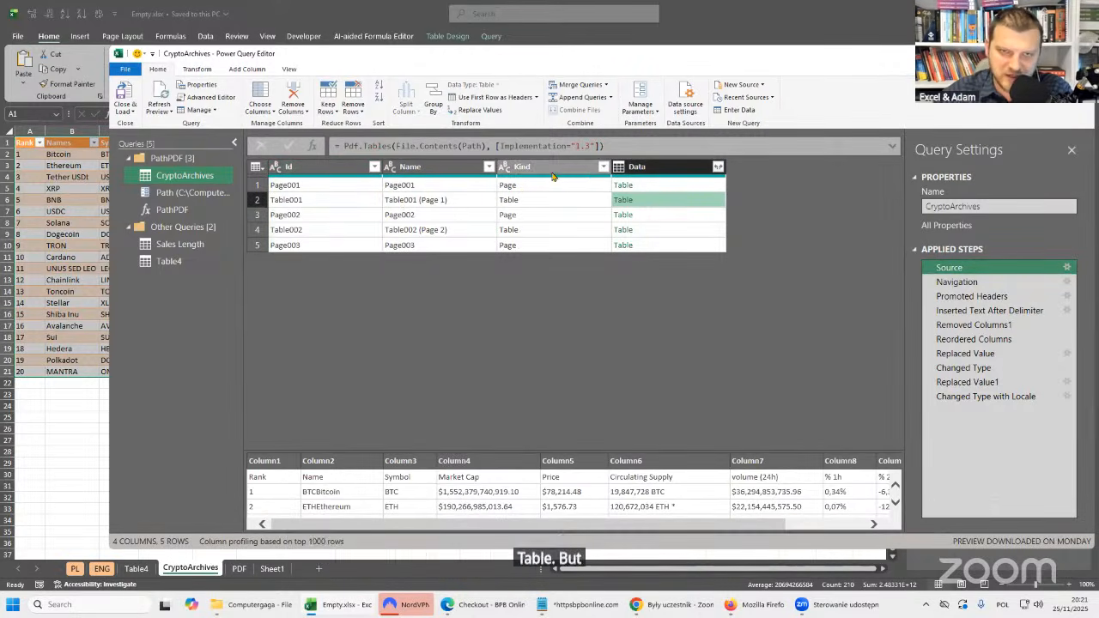
Filter the Kind column right after the Source step of CryptoArchives to keep only Page rows.
click(604, 167)
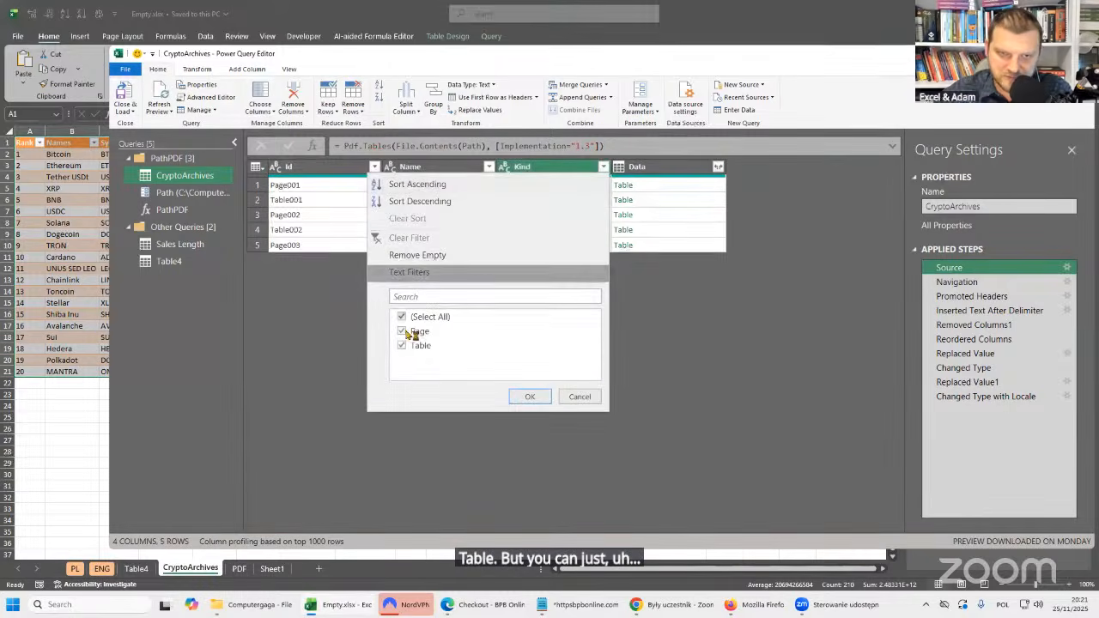
click(402, 346)
click(531, 395)
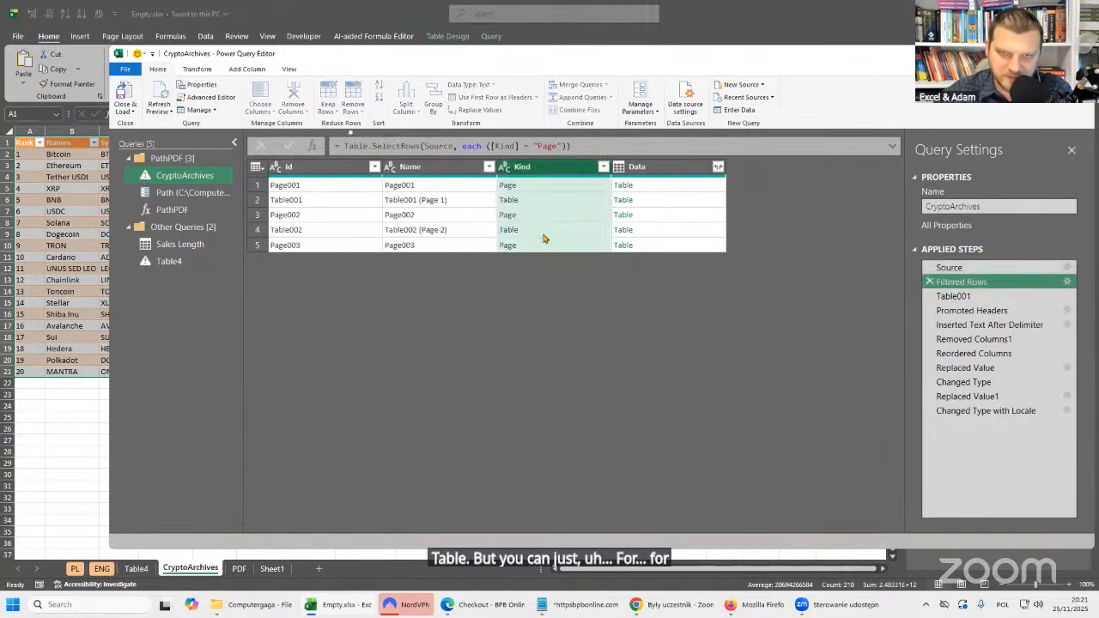
click(718, 167)
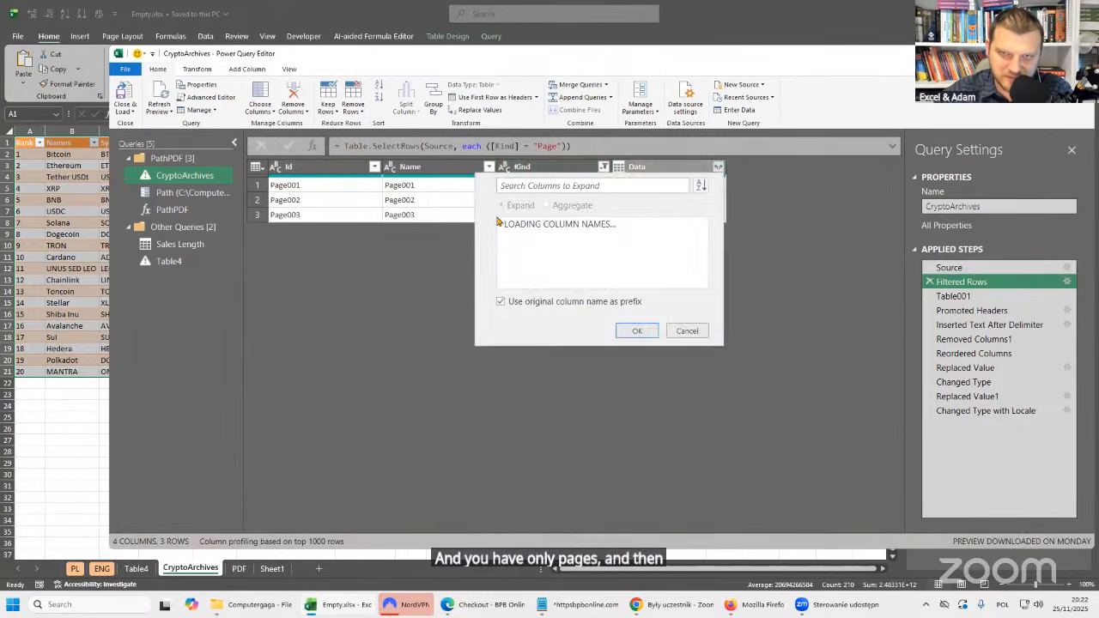
click(848, 246)
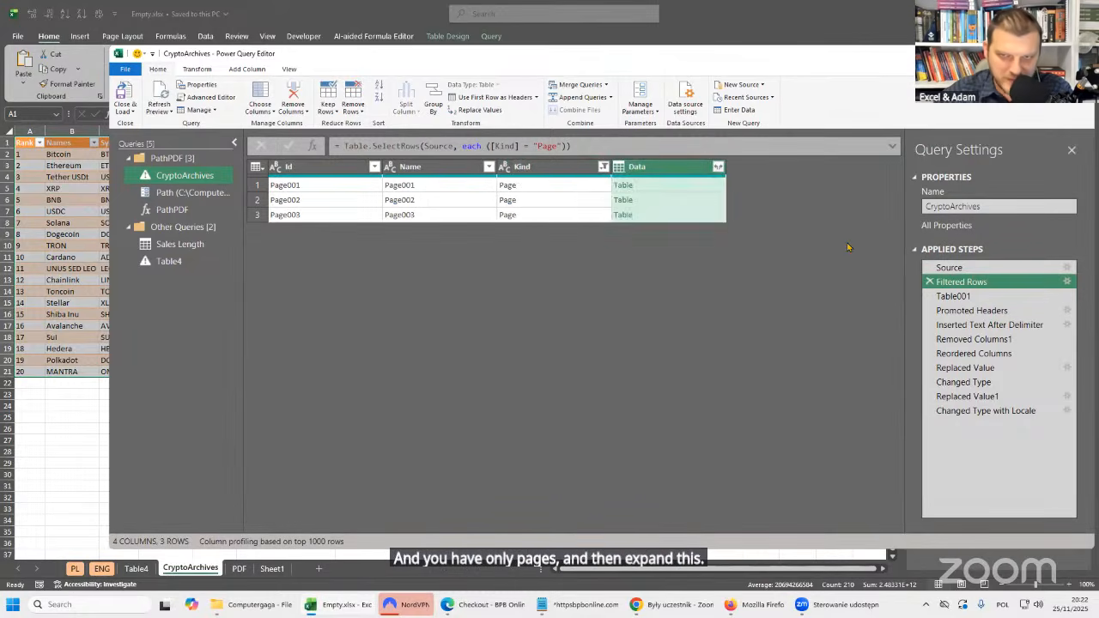
Preview the nested data of the Page001 and Page002 rows, and delete the Filtered Rows step from CryptoArchives.
click(652, 188)
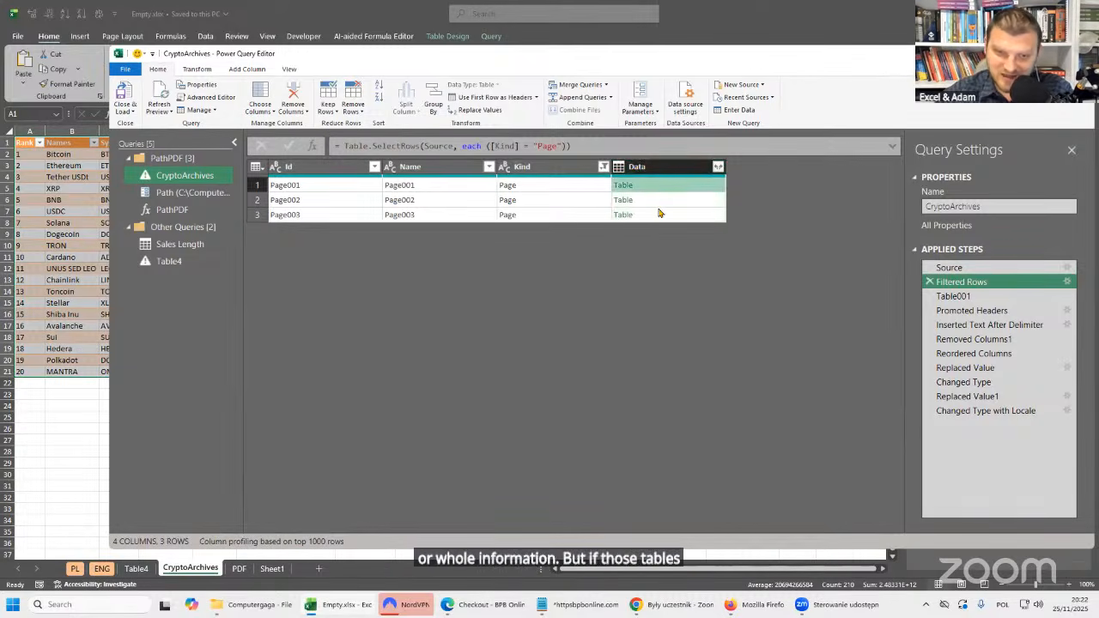
click(657, 202)
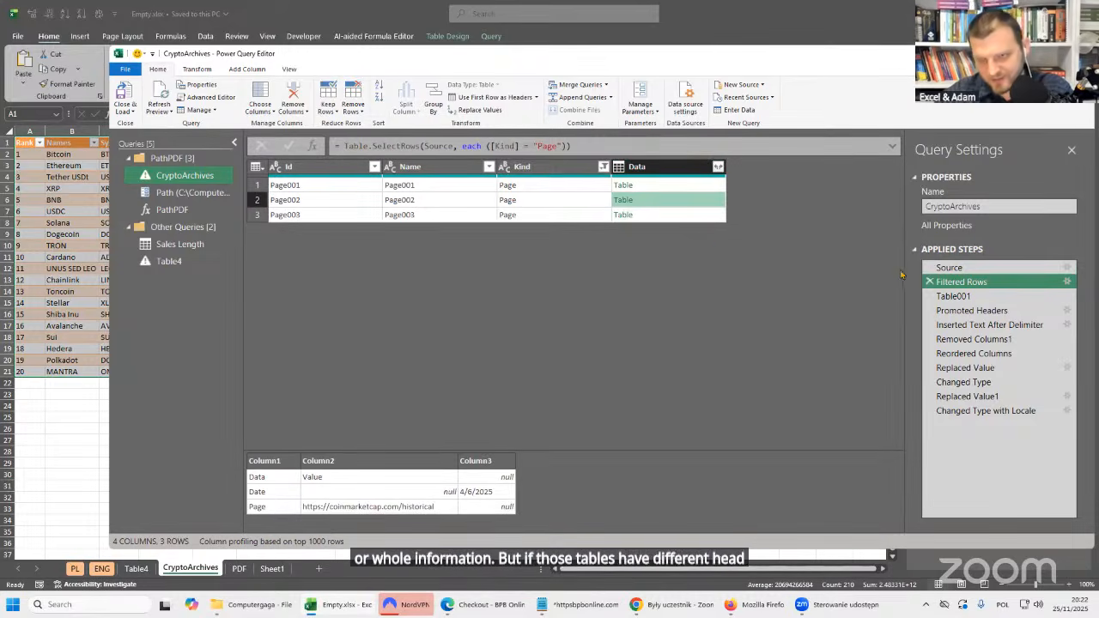
click(923, 287)
click(929, 282)
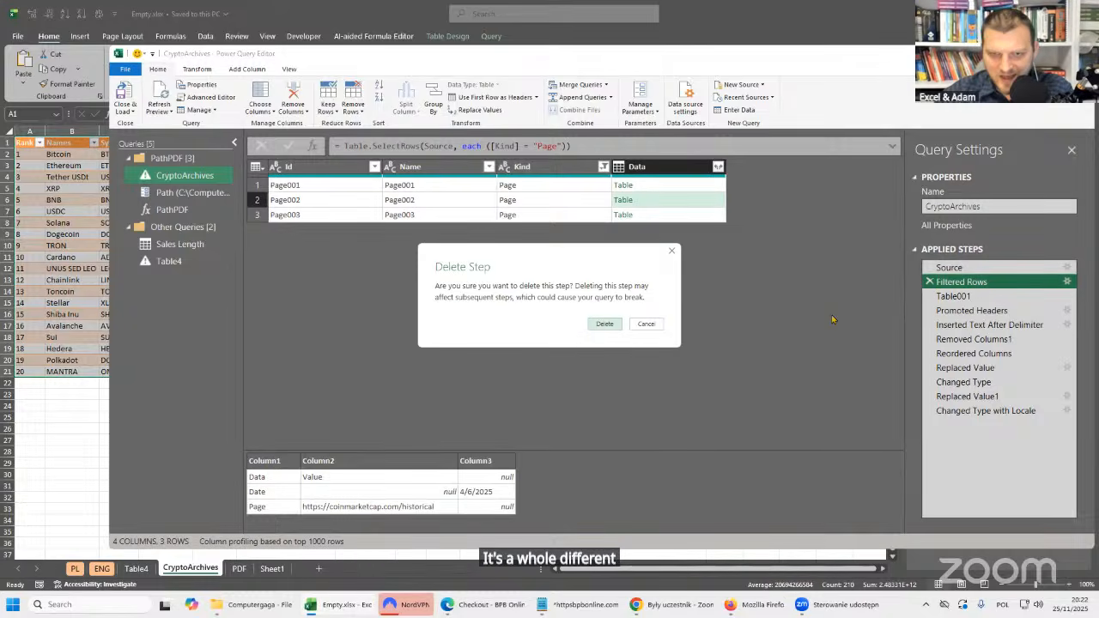
click(603, 325)
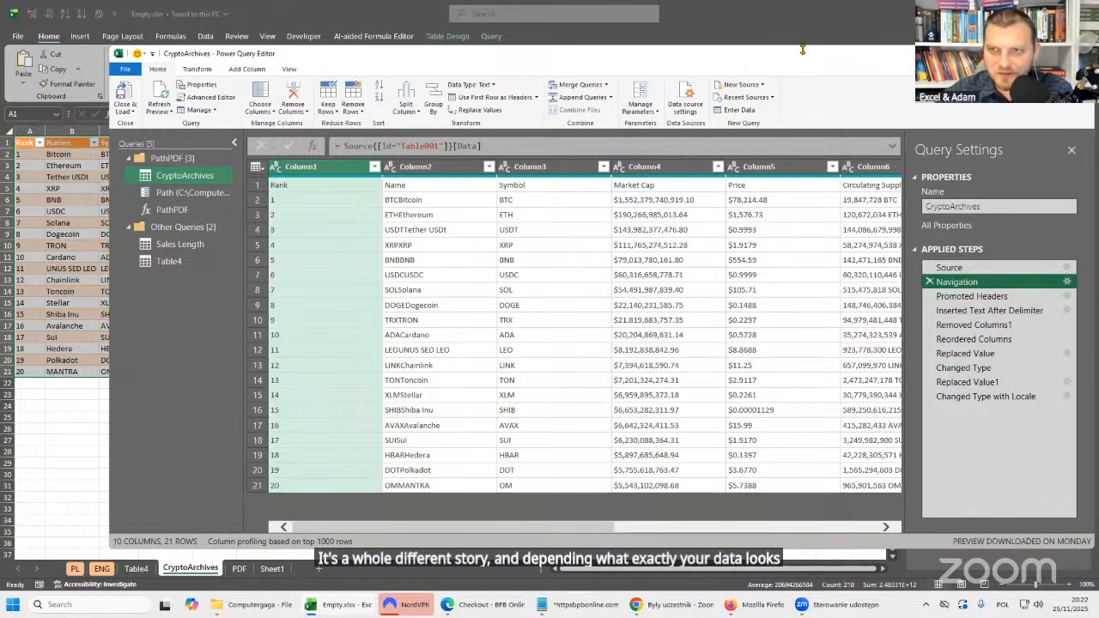
Close the query editor to get back to the CryptoArchives worksheet and switch away from the workbook window.
drag(803, 48, 765, 115)
click(994, 112)
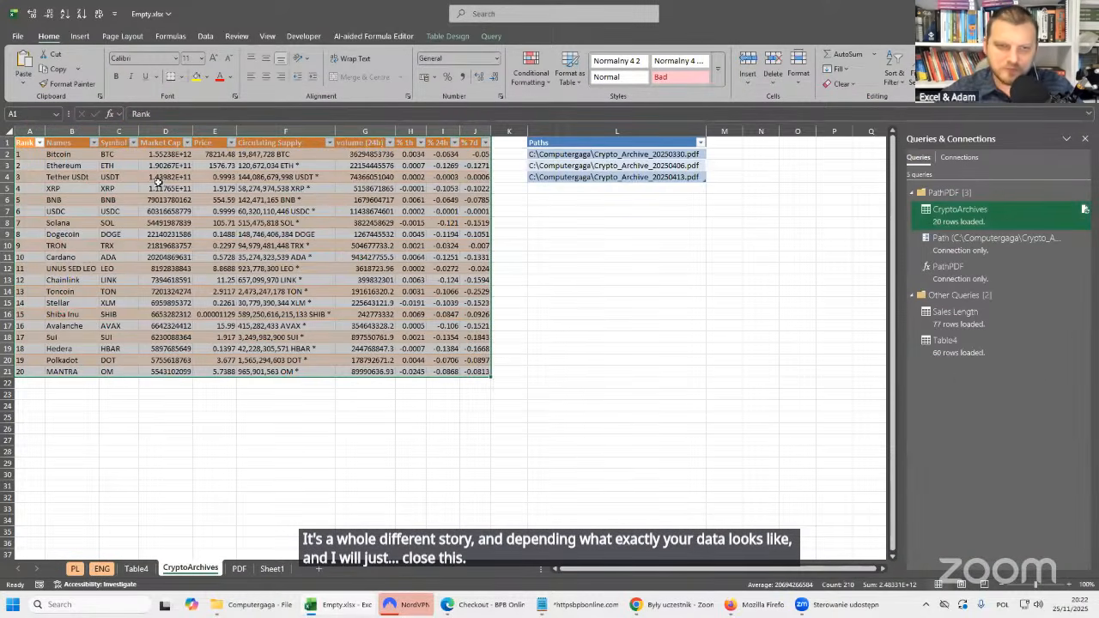
key(alt+Tab)
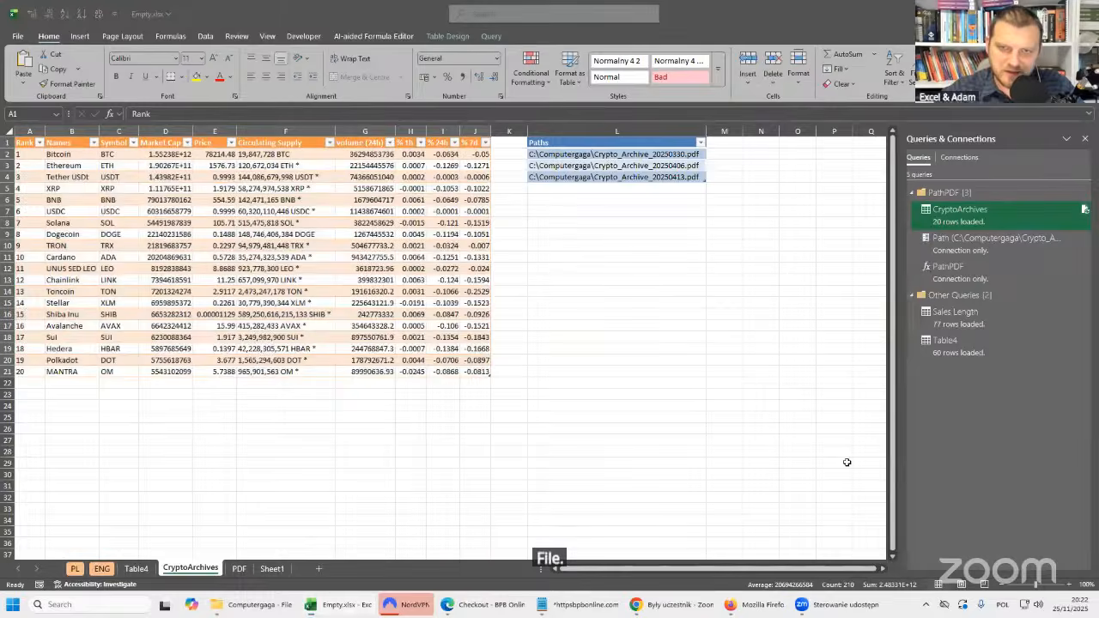
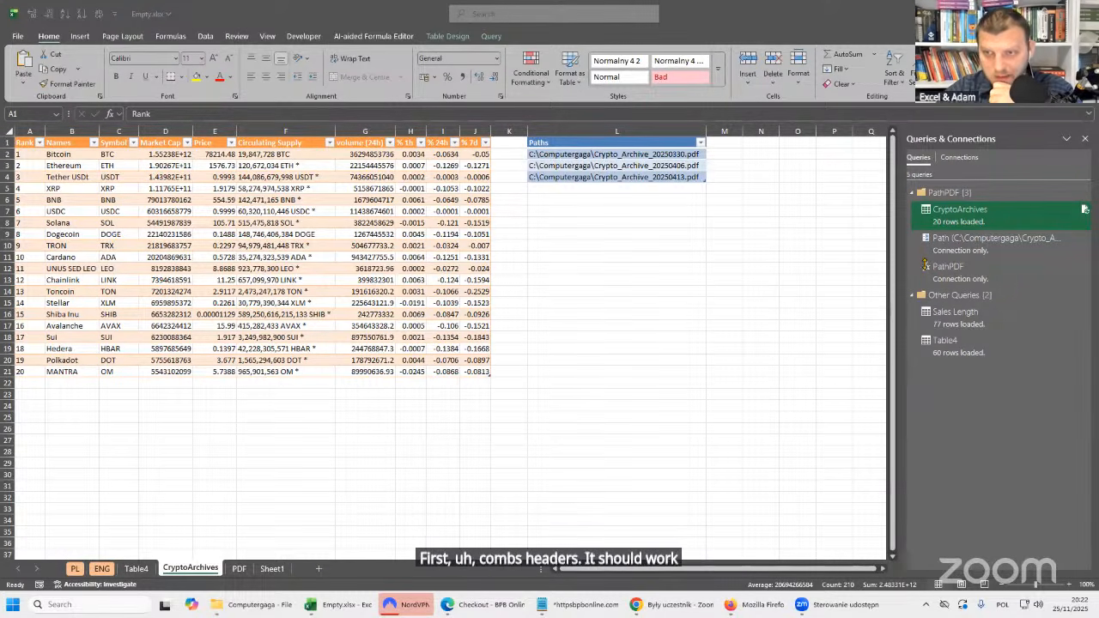
Open the Sales Length query for editing, show the formula of its Source step, and enlarge the editor's text.
double_click(963, 314)
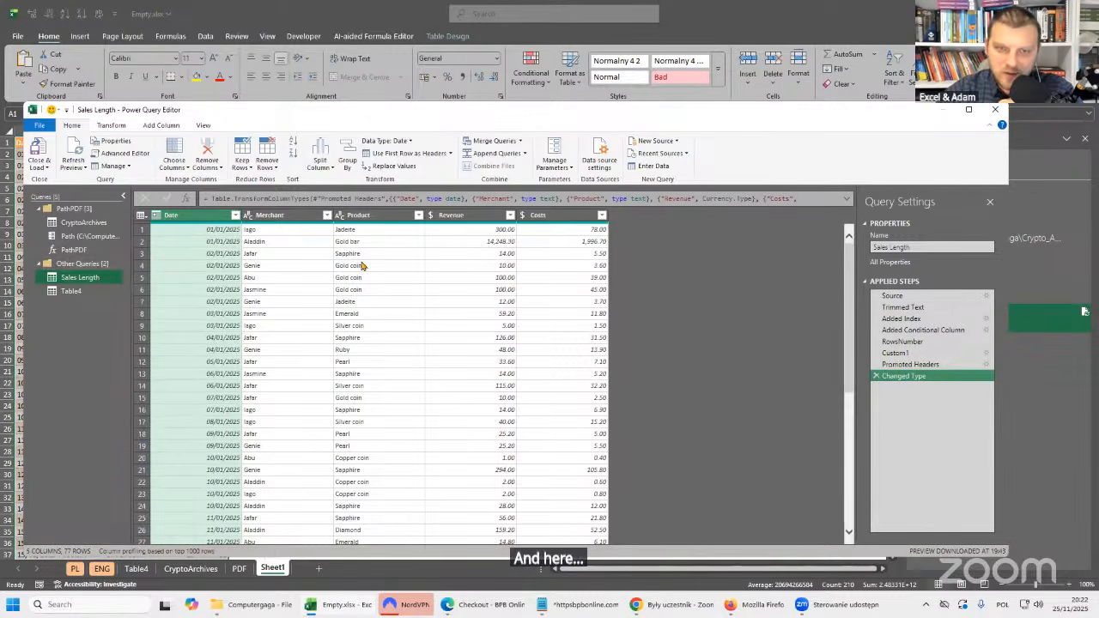
click(911, 296)
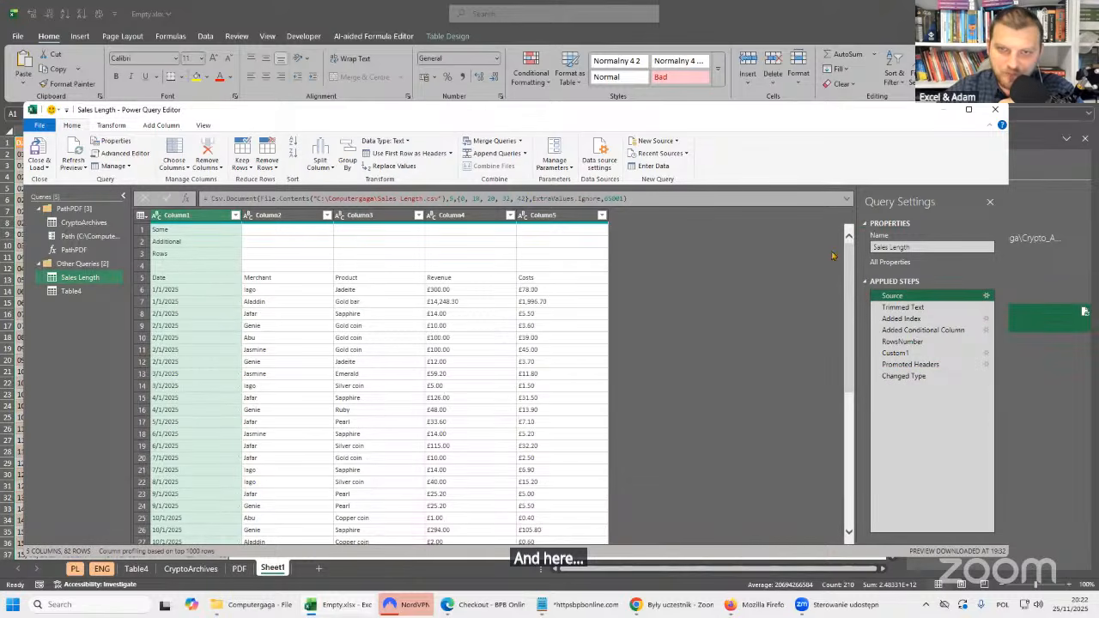
click(847, 201)
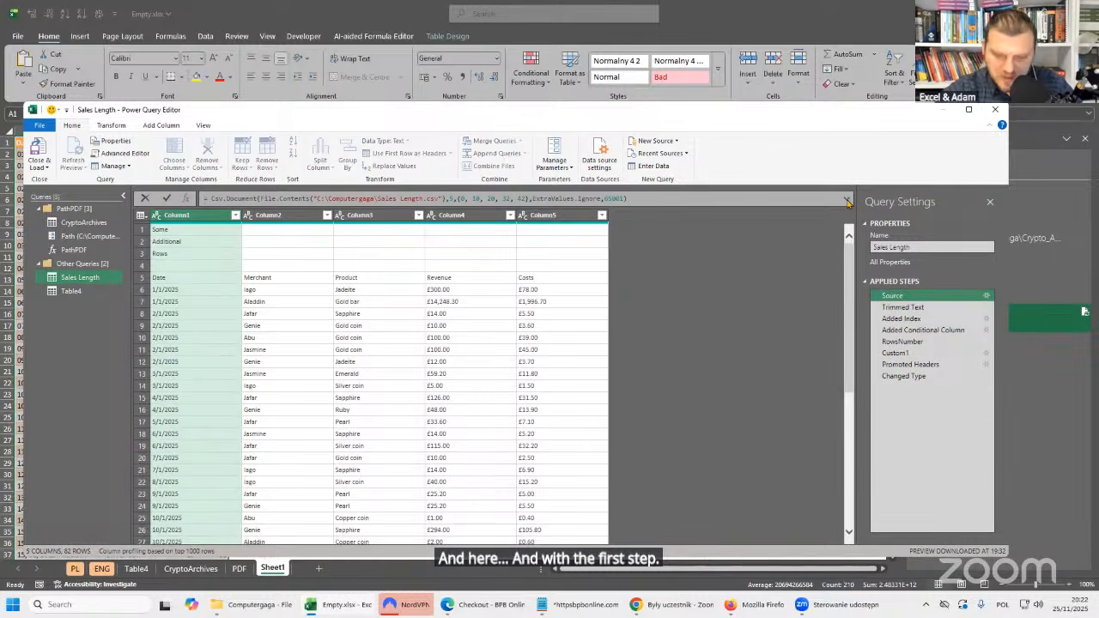
key(ctrl+shift+=)
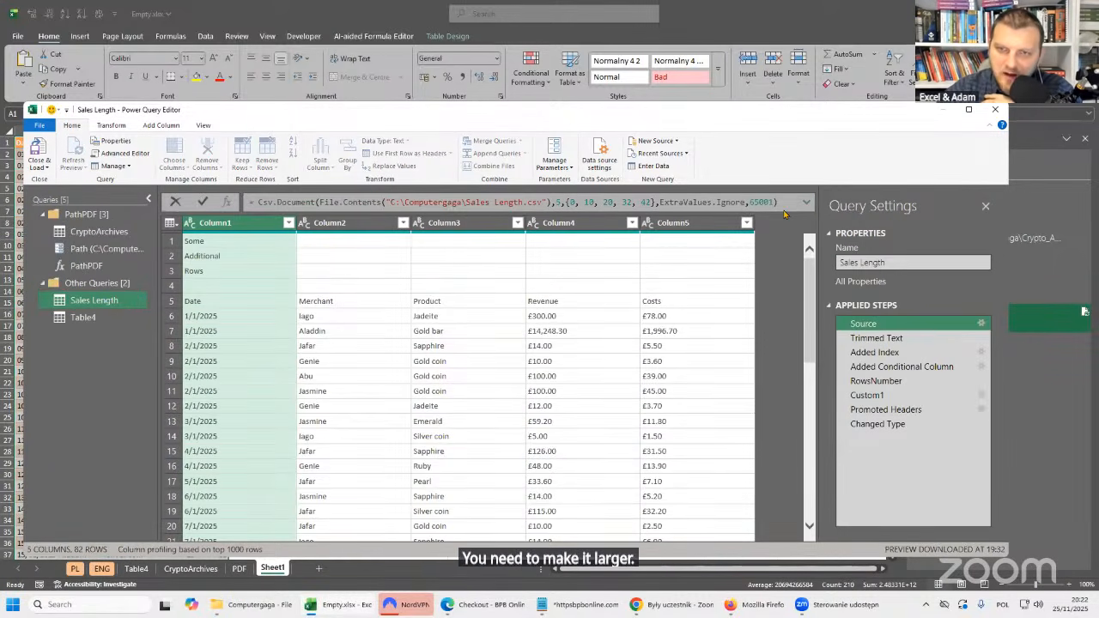
key(Escape)
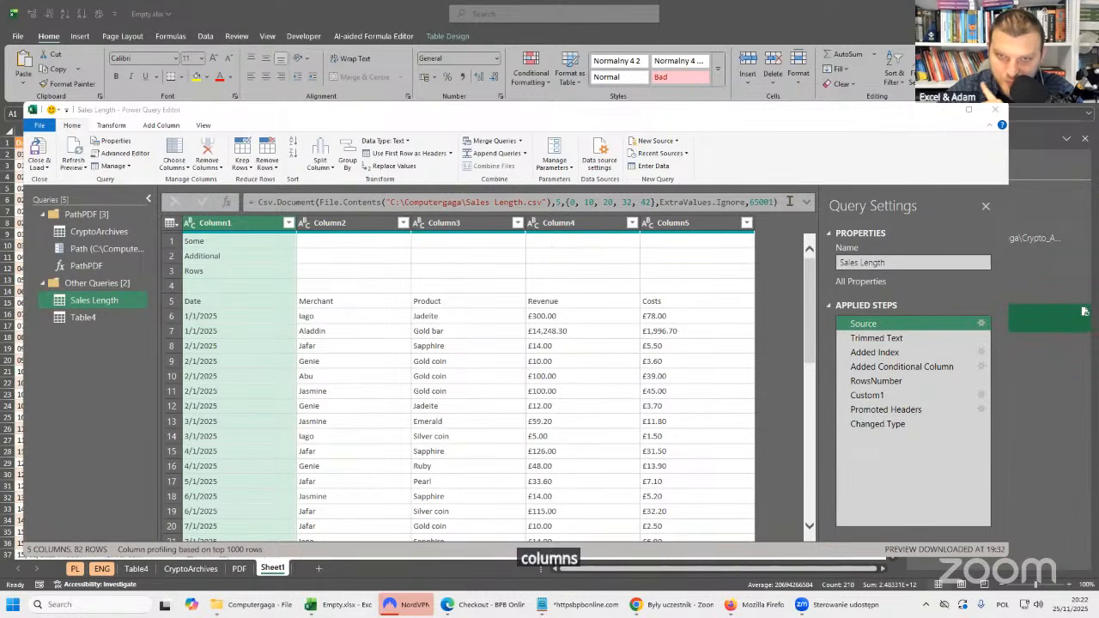
Set the number of columns in the Source step's Csv.Document formula to 7.
click(559, 203)
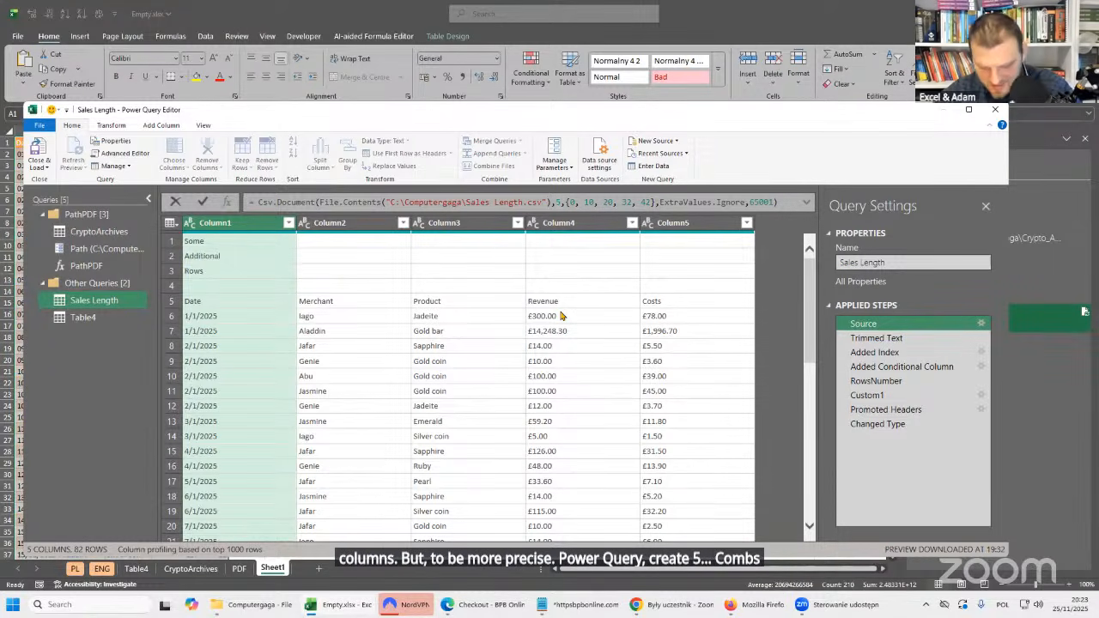
text(,)
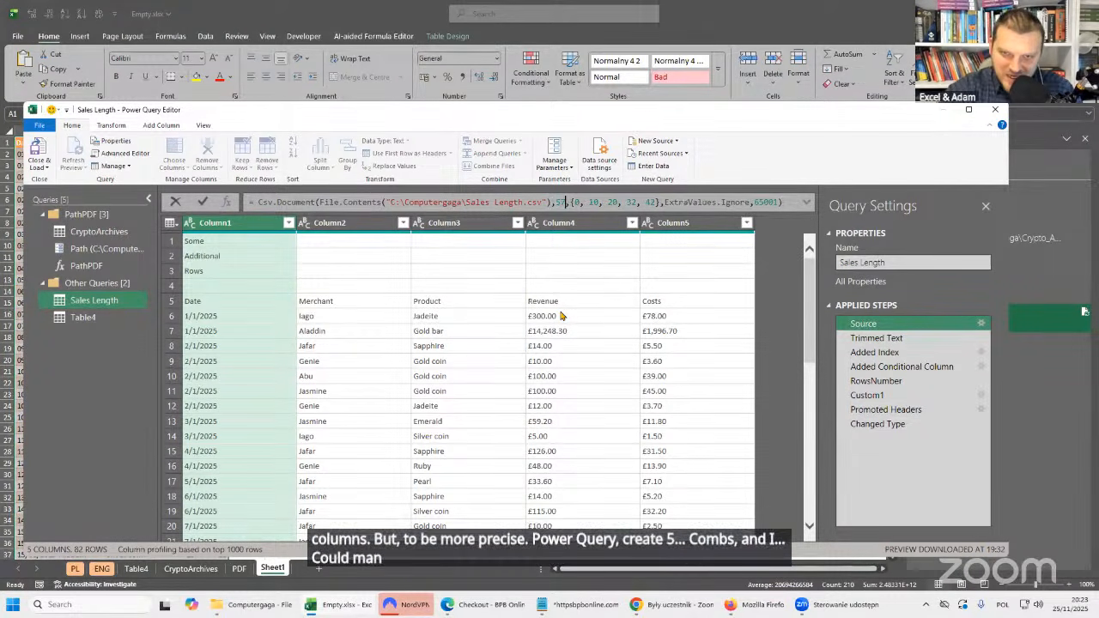
key(BackSpace)
key(BackSpace)
key(BackSpace)
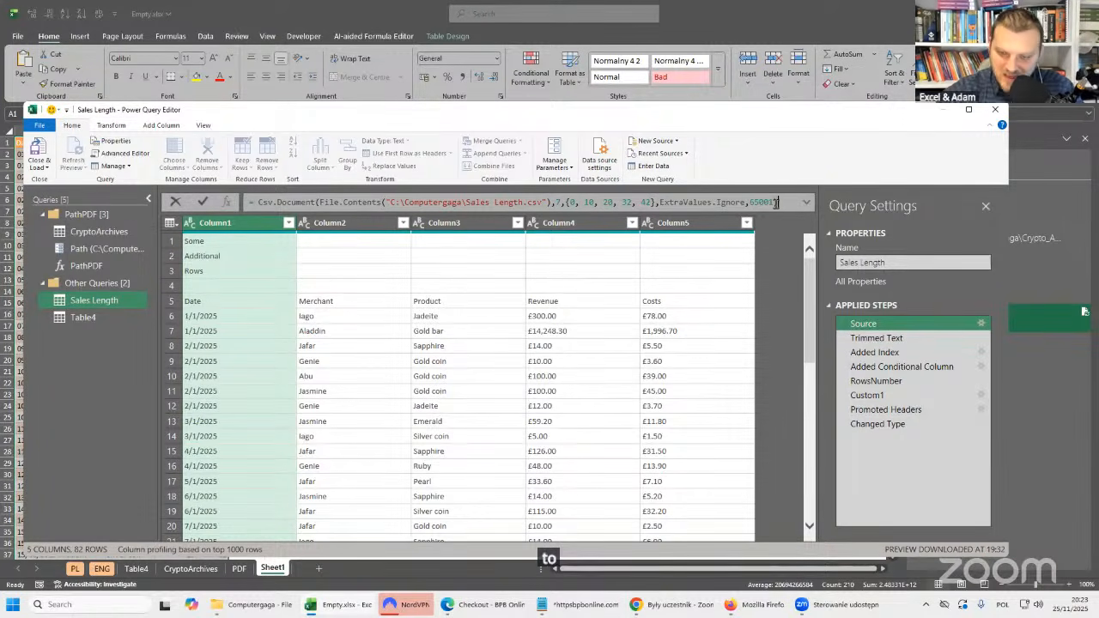
key(Return)
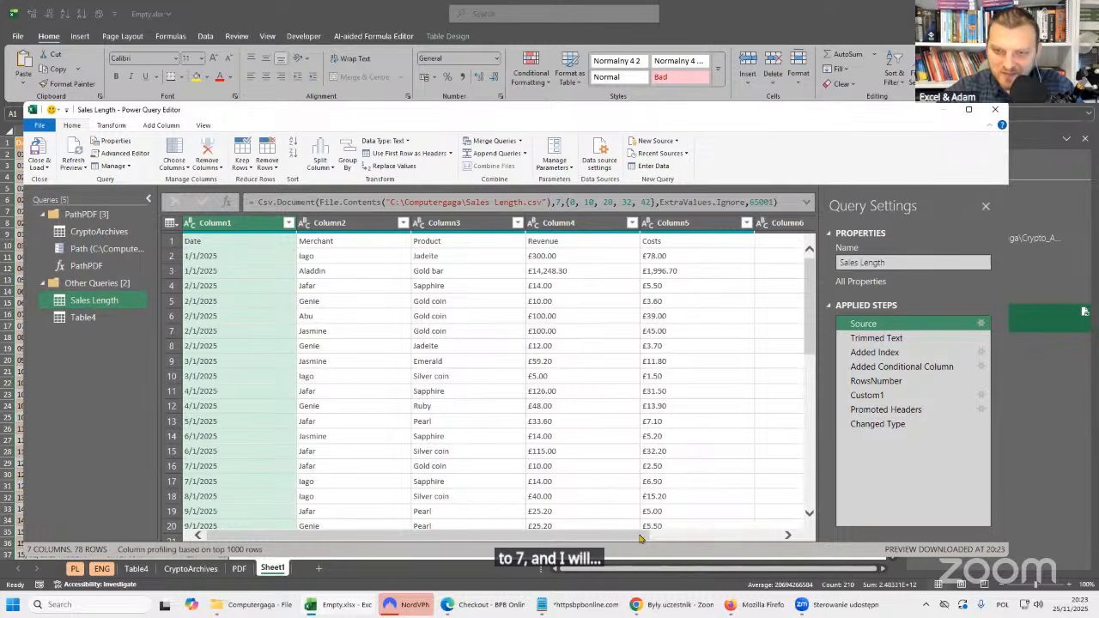
Examine the extra columns Column6 and Column7 in the Source step's preview.
drag(640, 538, 766, 538)
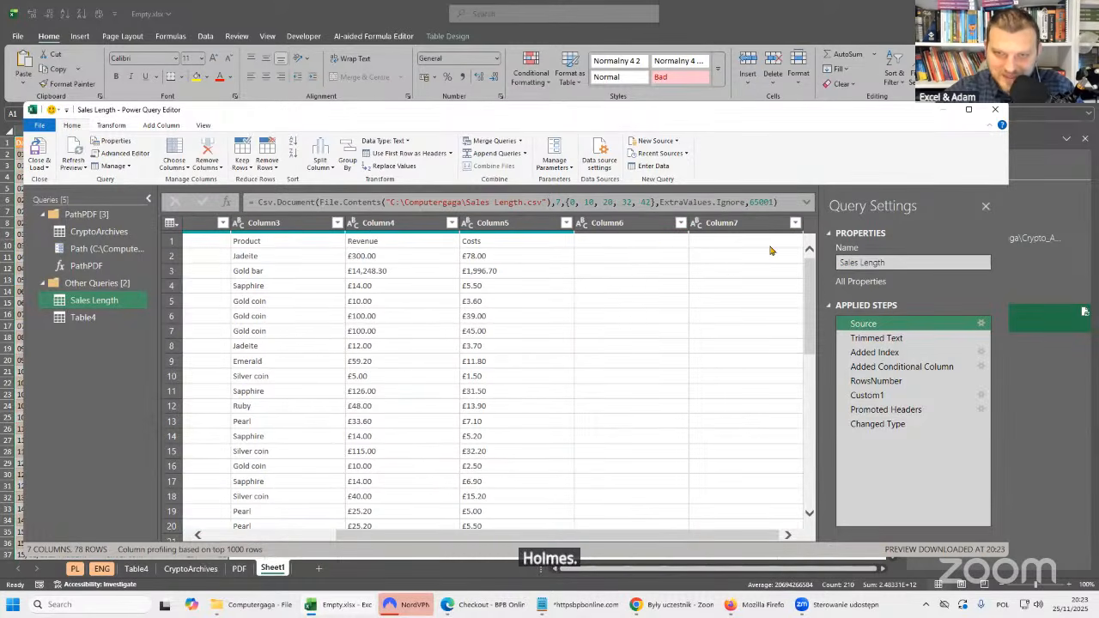
click(646, 228)
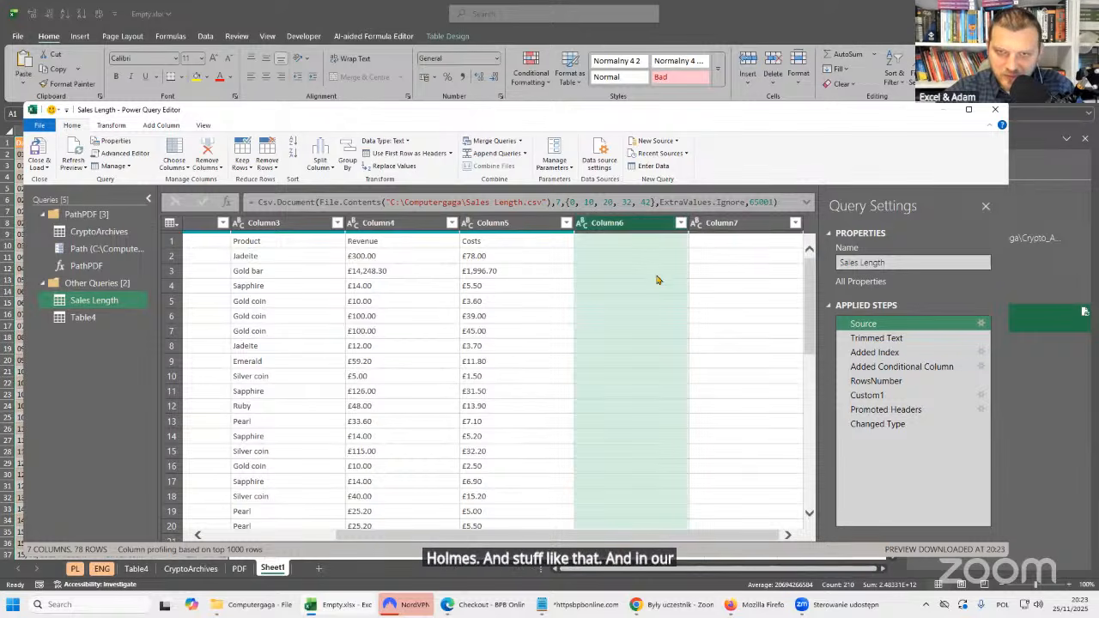
click(744, 227)
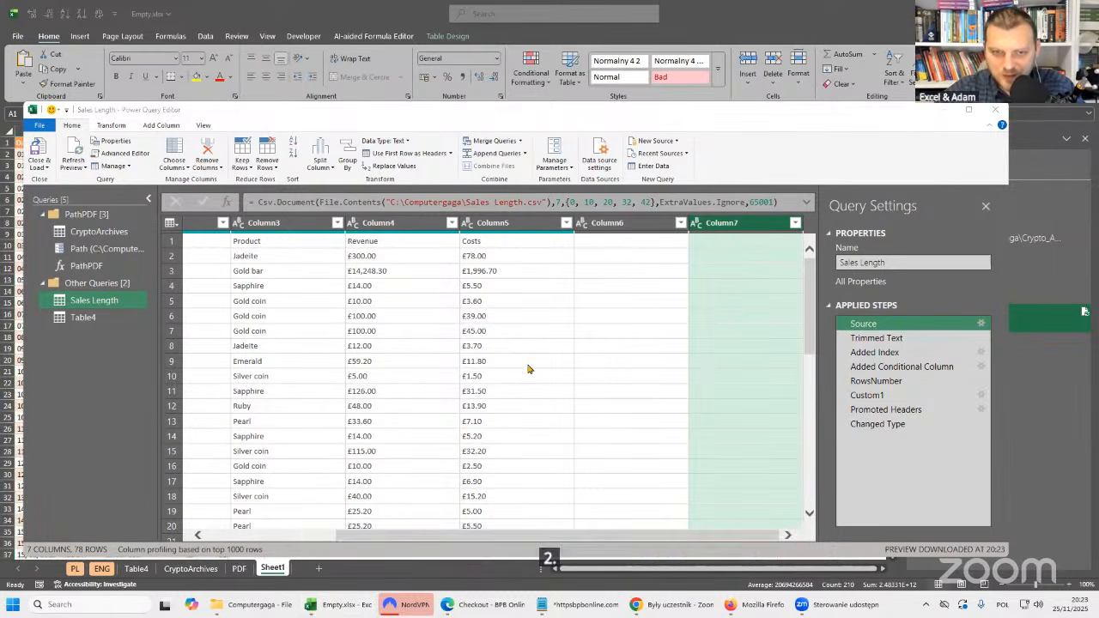
click(592, 227)
click(710, 226)
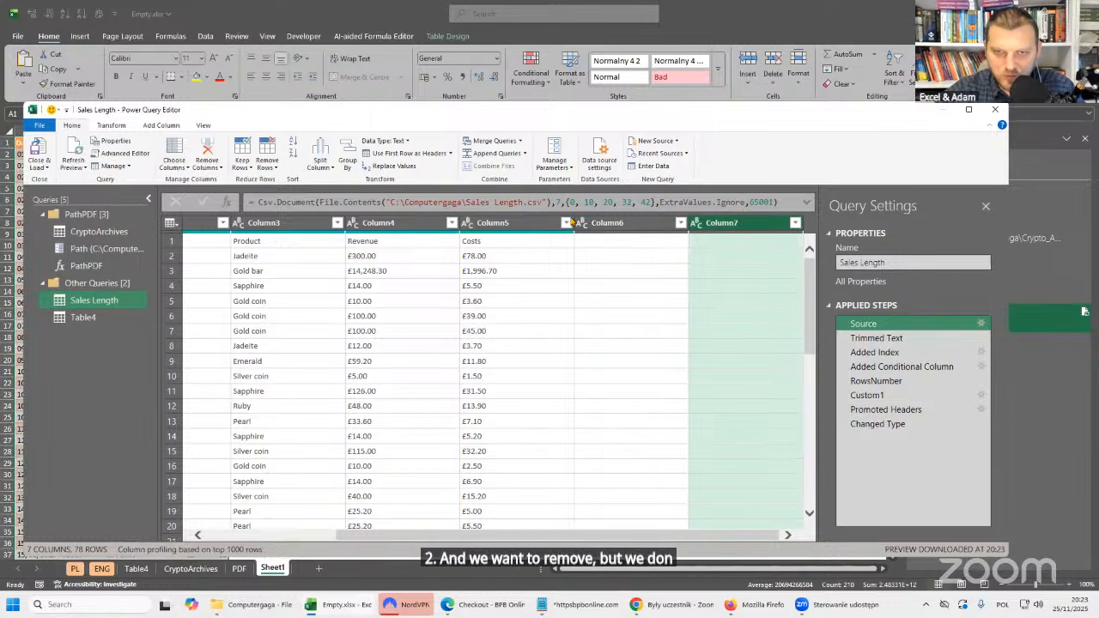
Check how the two extra columns look in the Changed Type step and in the first row of the Custom1 step.
click(886, 424)
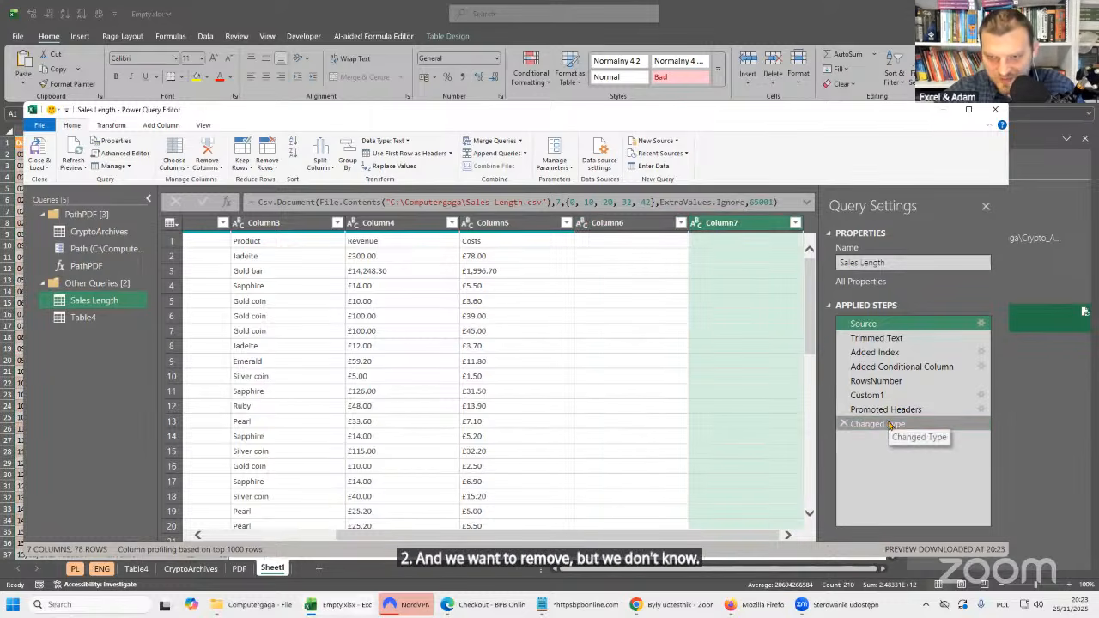
drag(662, 537, 678, 535)
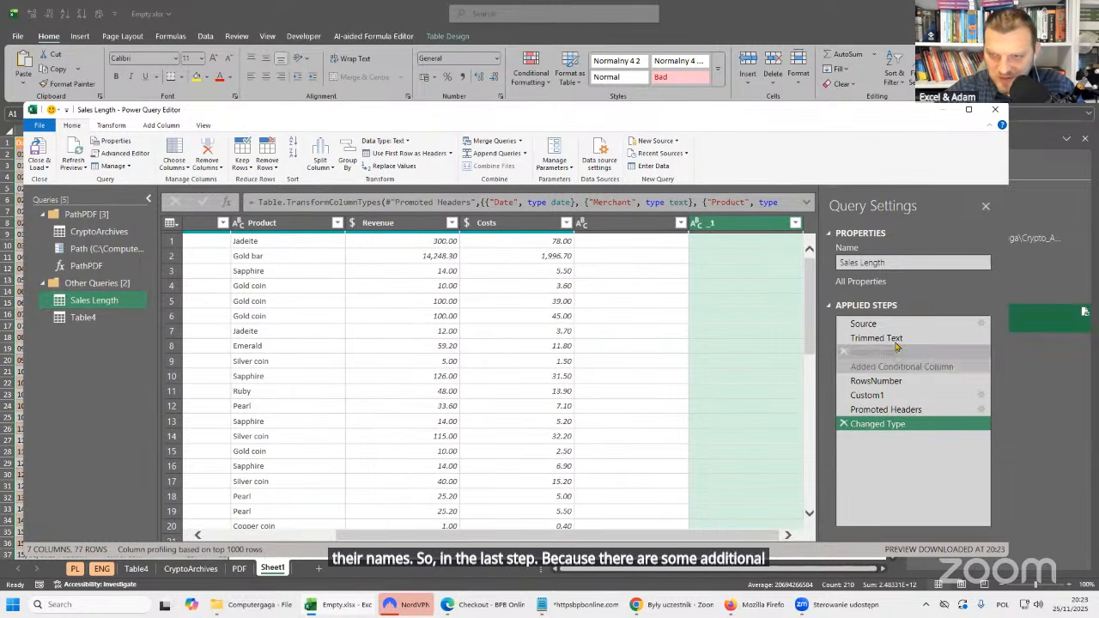
drag(884, 410, 884, 410)
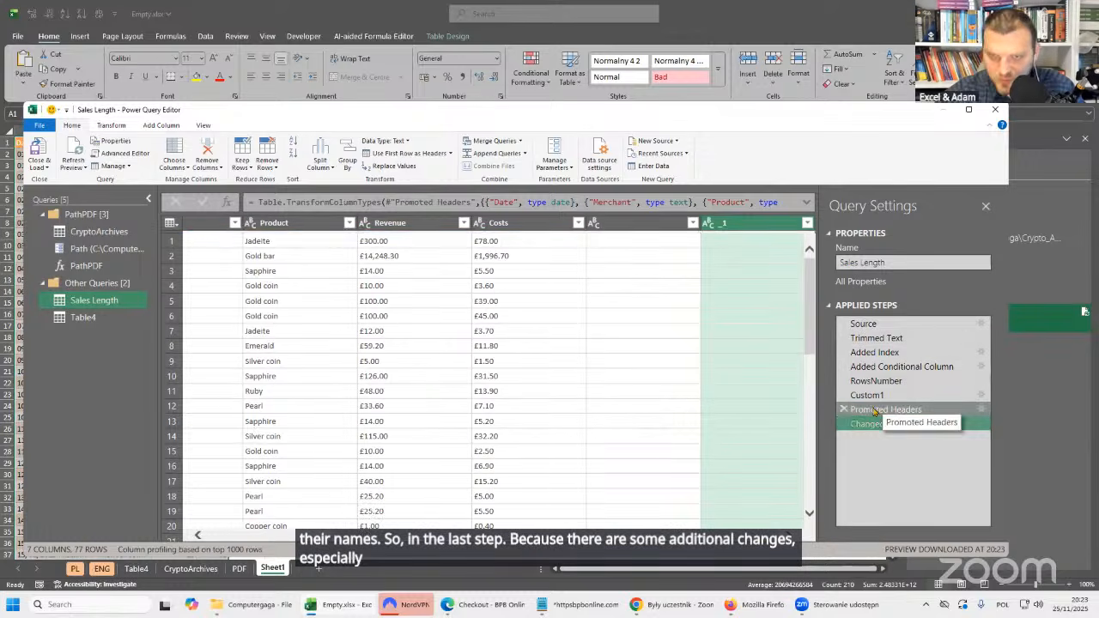
click(875, 396)
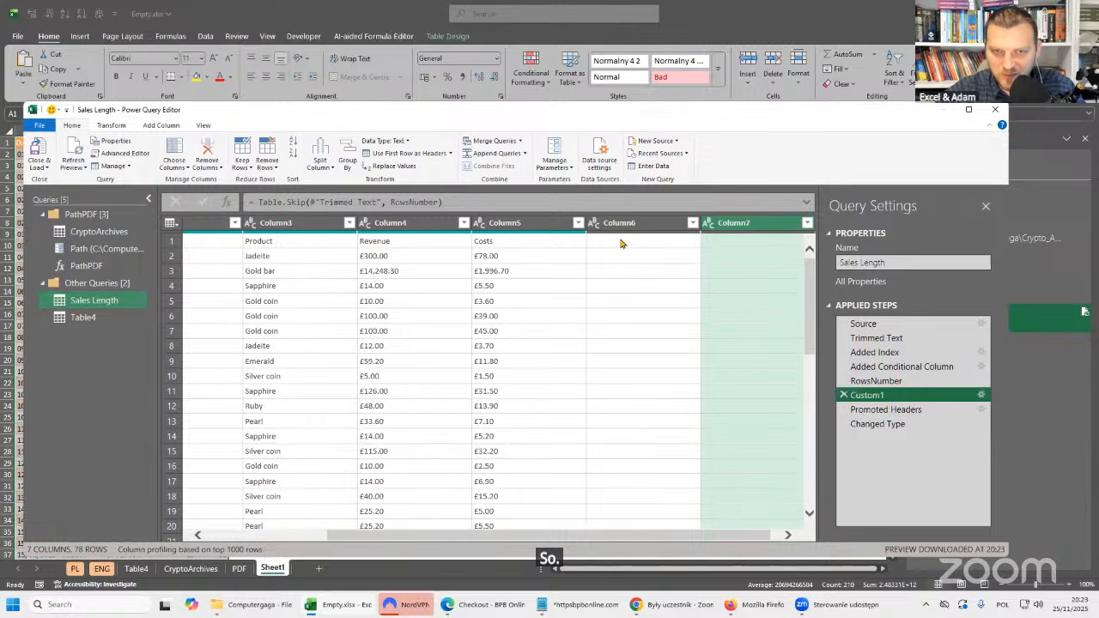
click(667, 246)
click(736, 247)
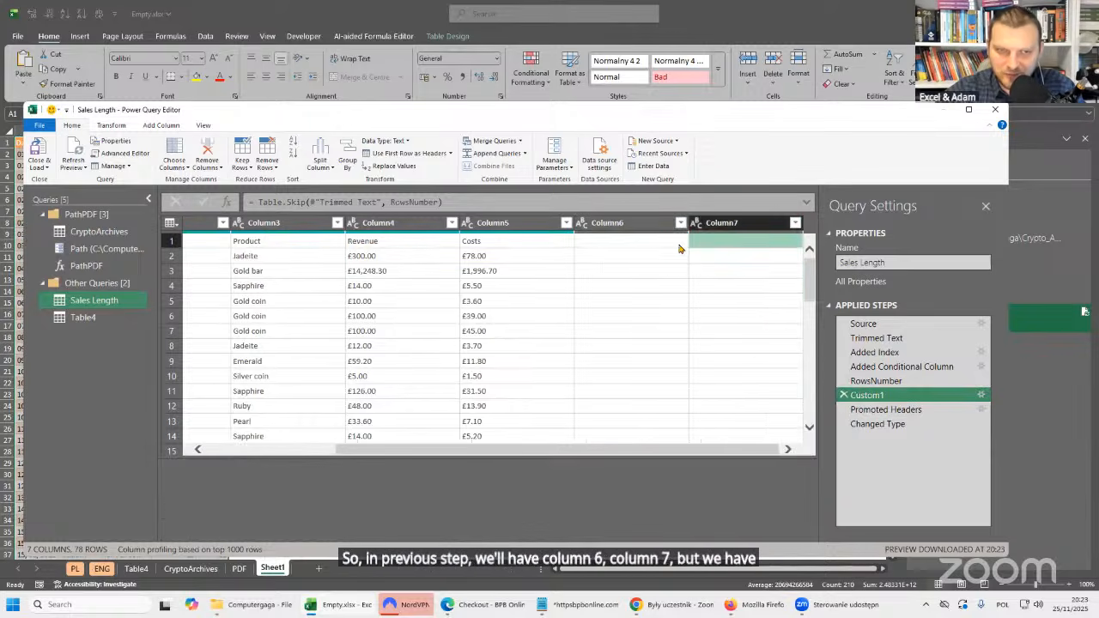
Inspect the header names of the two extra columns in the Promoted Headers step, and return to Changed Type.
click(888, 409)
click(640, 224)
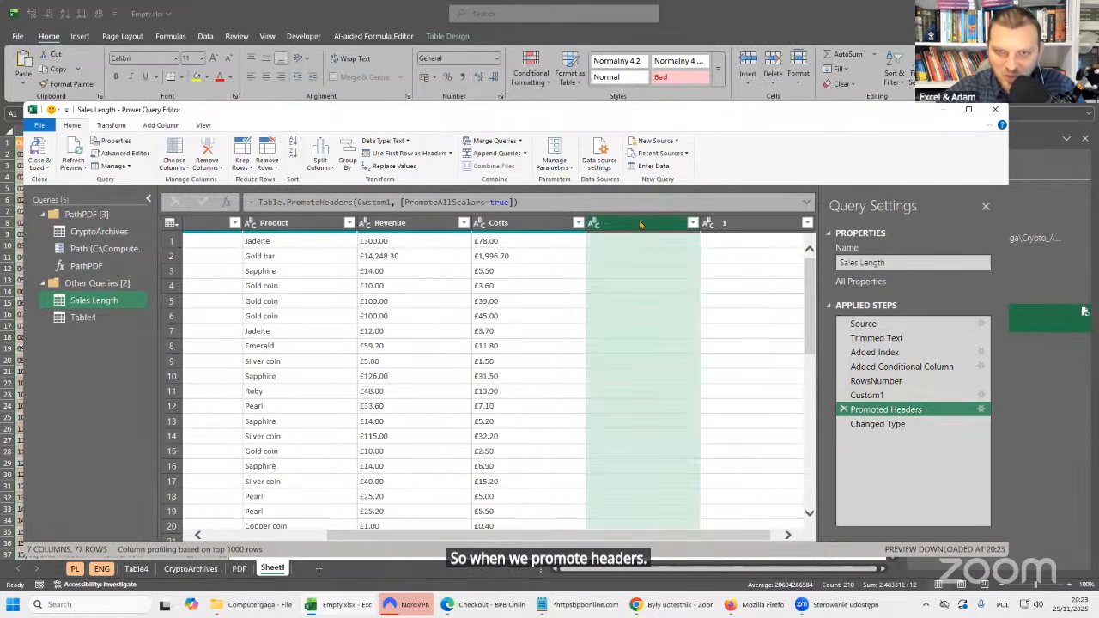
double_click(624, 225)
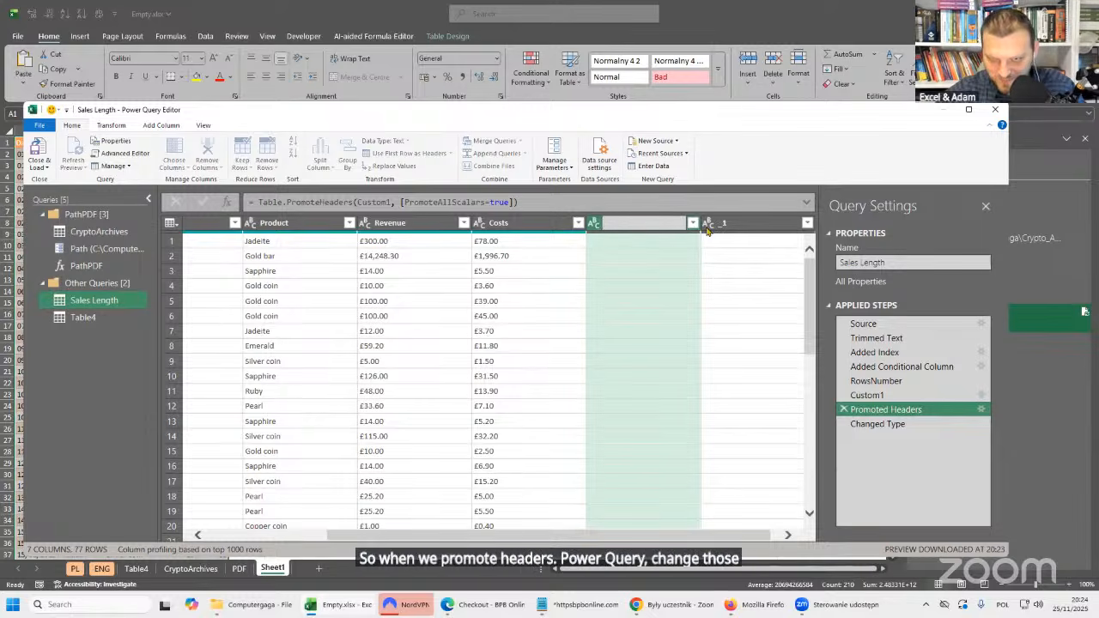
key(Escape)
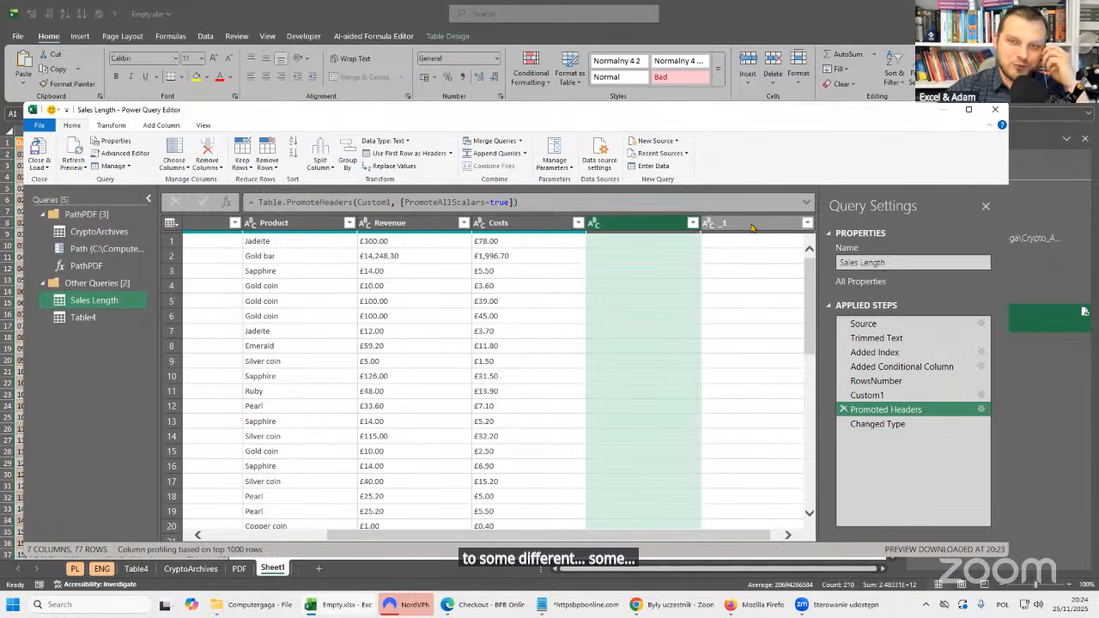
click(877, 423)
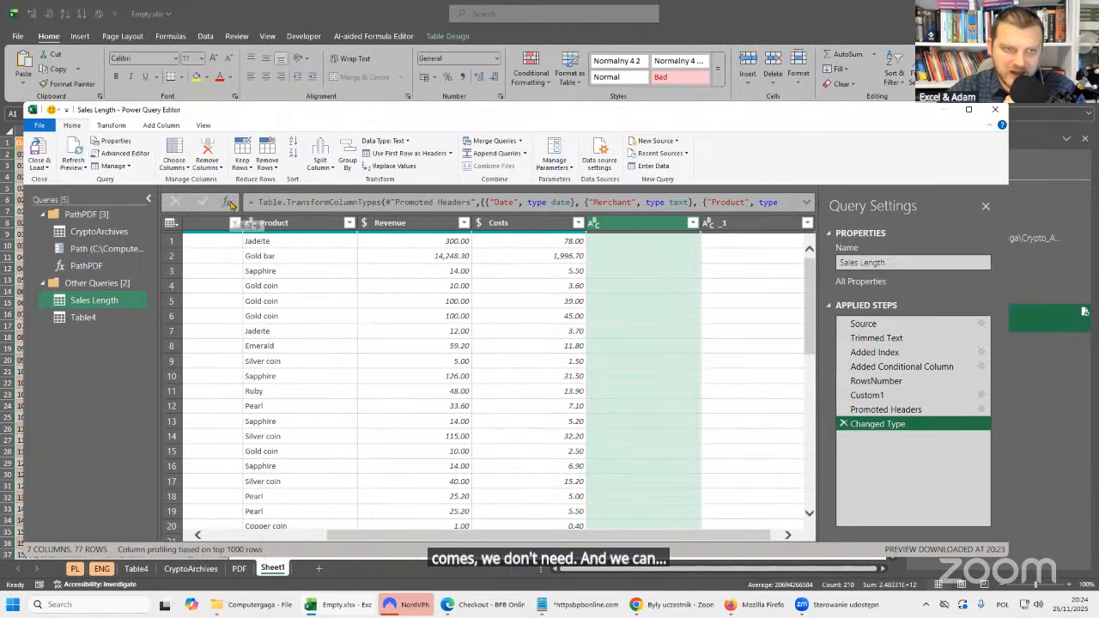
Add a custom step after Changed Type and replace its formula with the start of a Table.ColumnNames function call.
click(229, 203)
drag(257, 202, 535, 196)
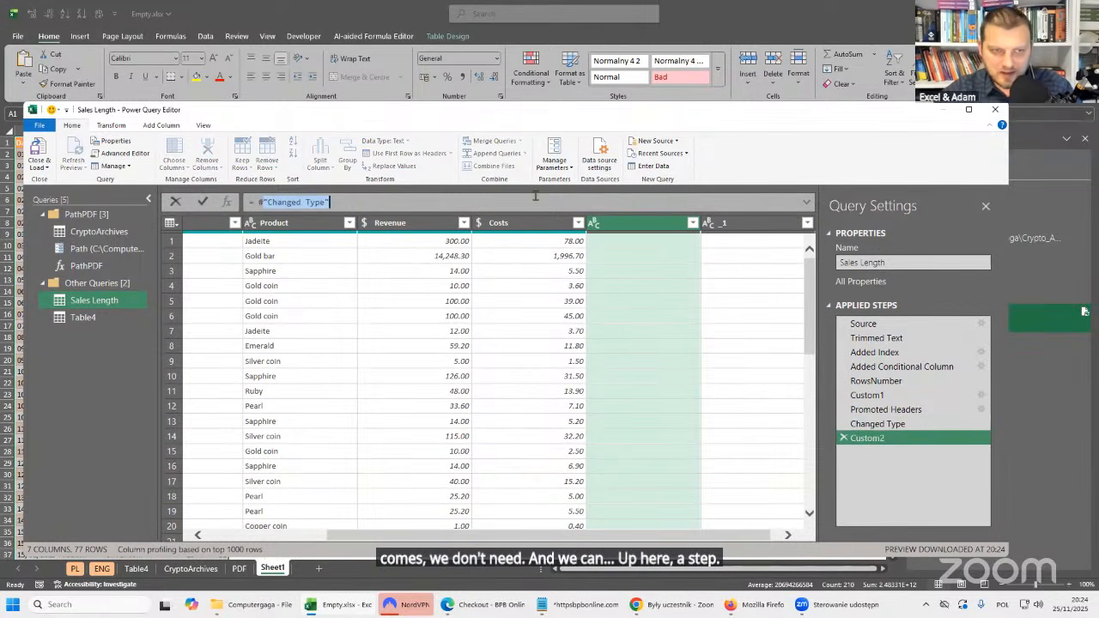
text(tab)
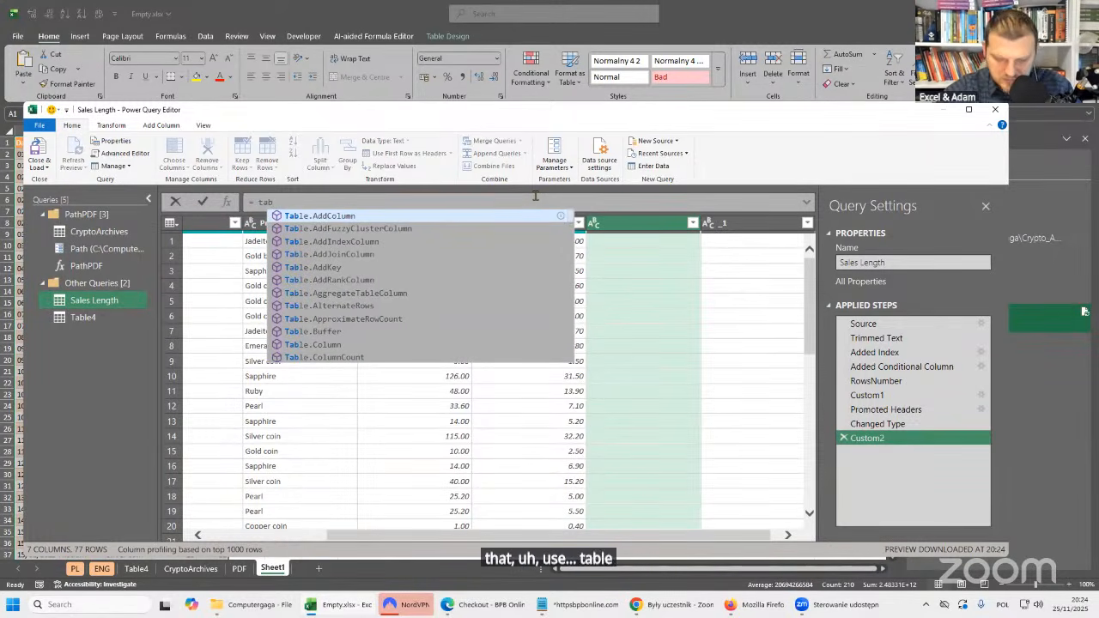
text(le.col)
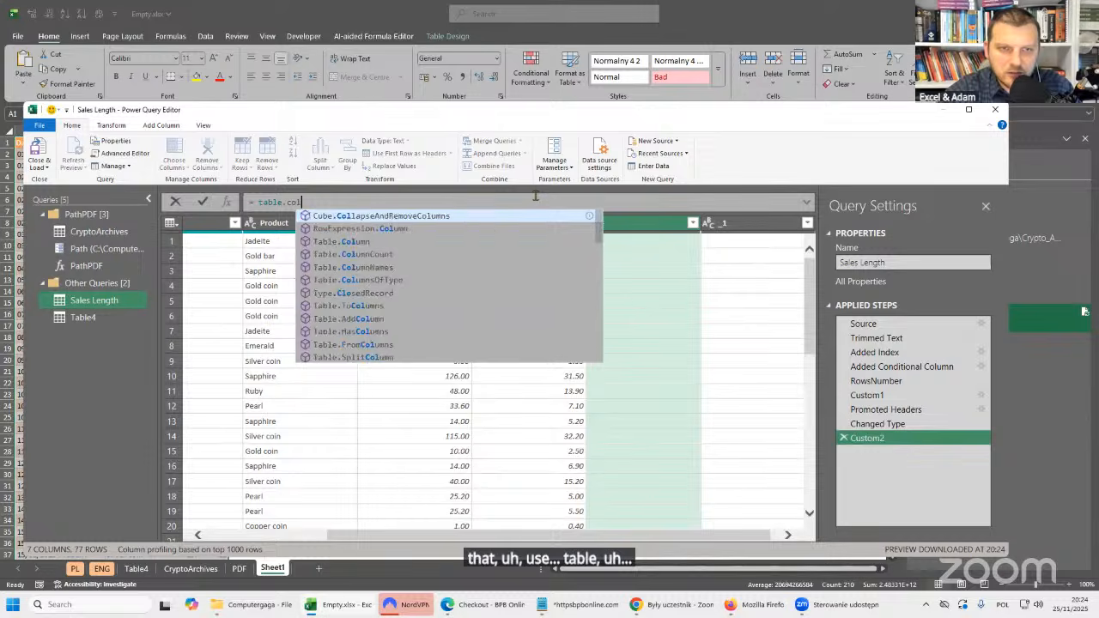
text(u)
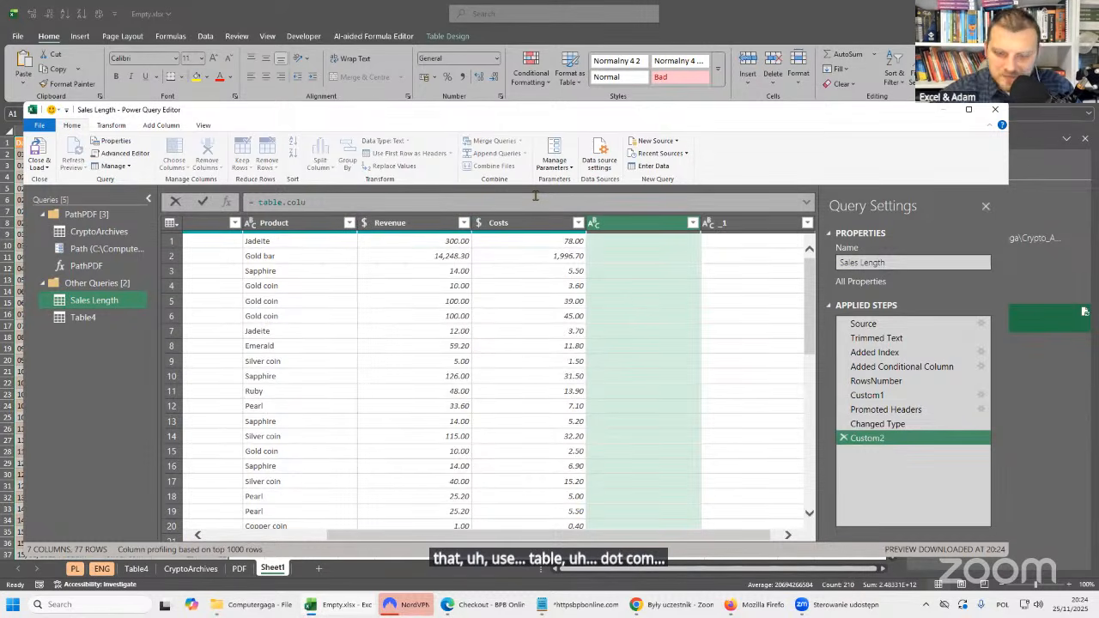
text(ms)
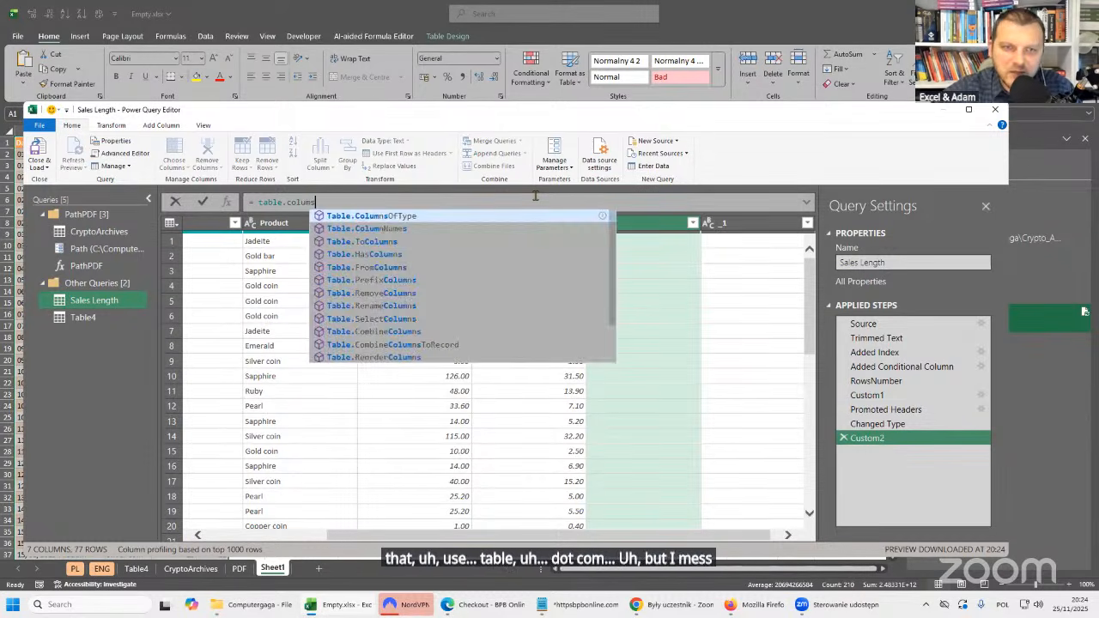
key(Down)
key(Tab)
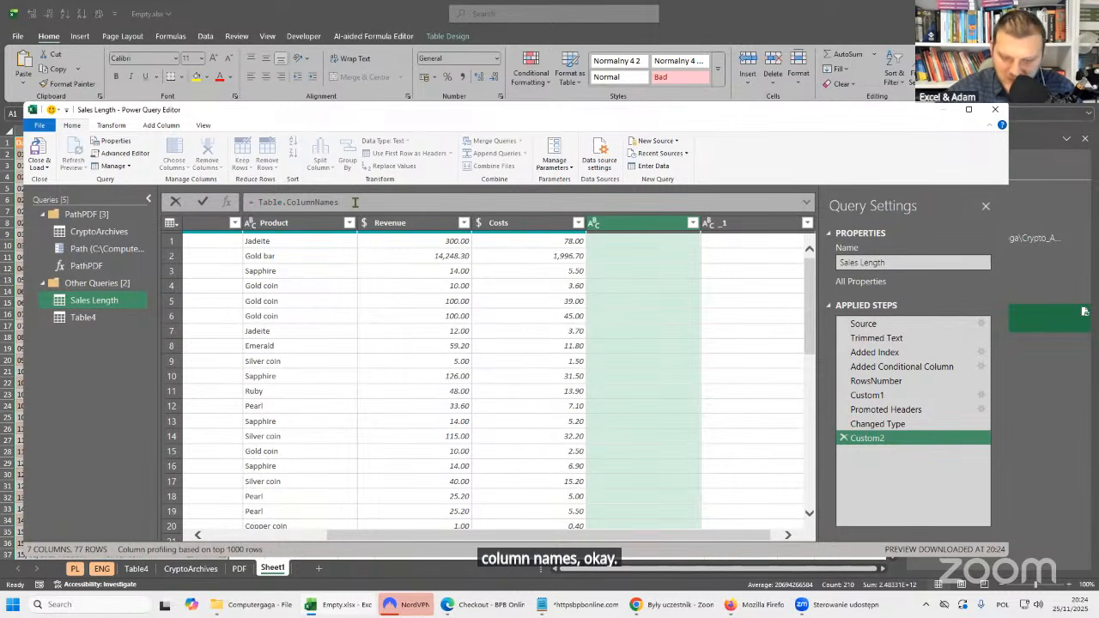
text(()
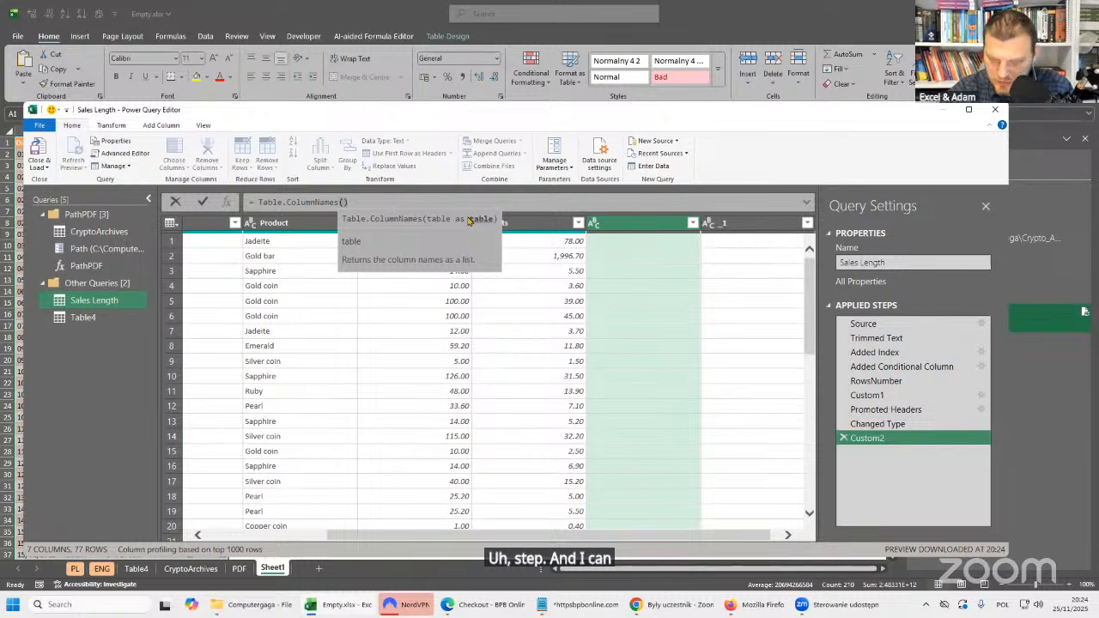
Complete the formula as Table.ColumnNames(#"Changed Type") and check the last two items of the resulting list.
text(ch)
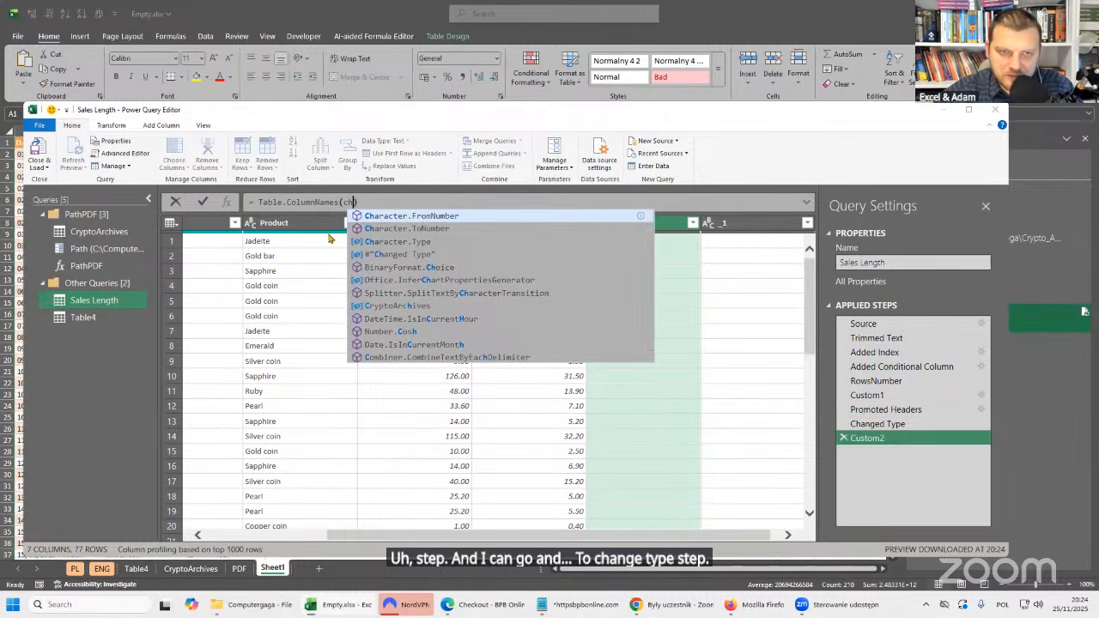
text(a)
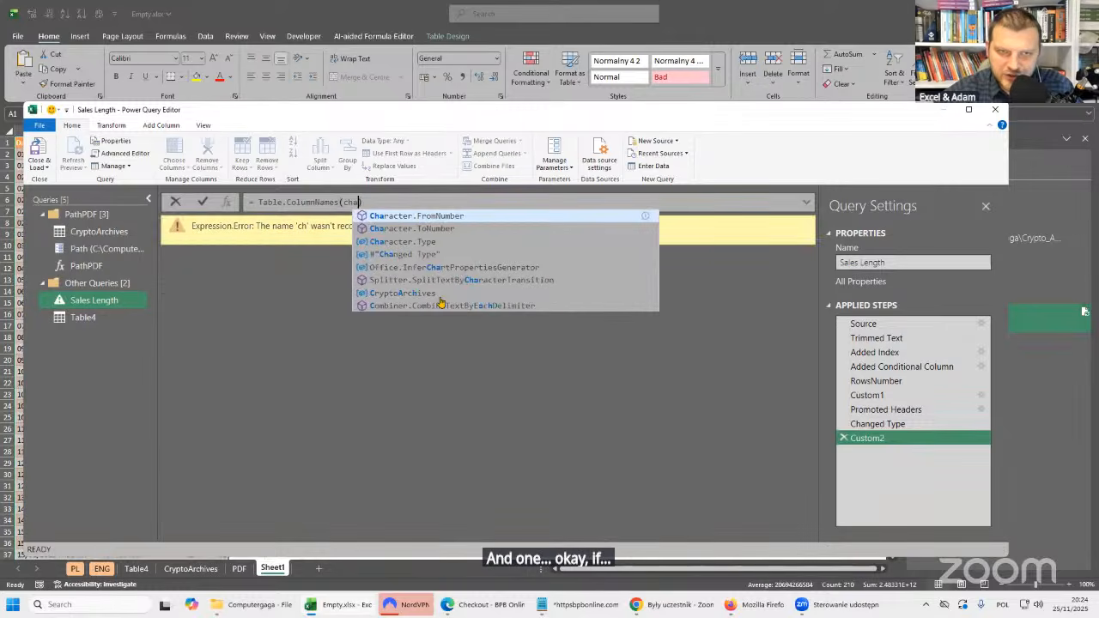
key(Down)
key(Down)
key(Down)
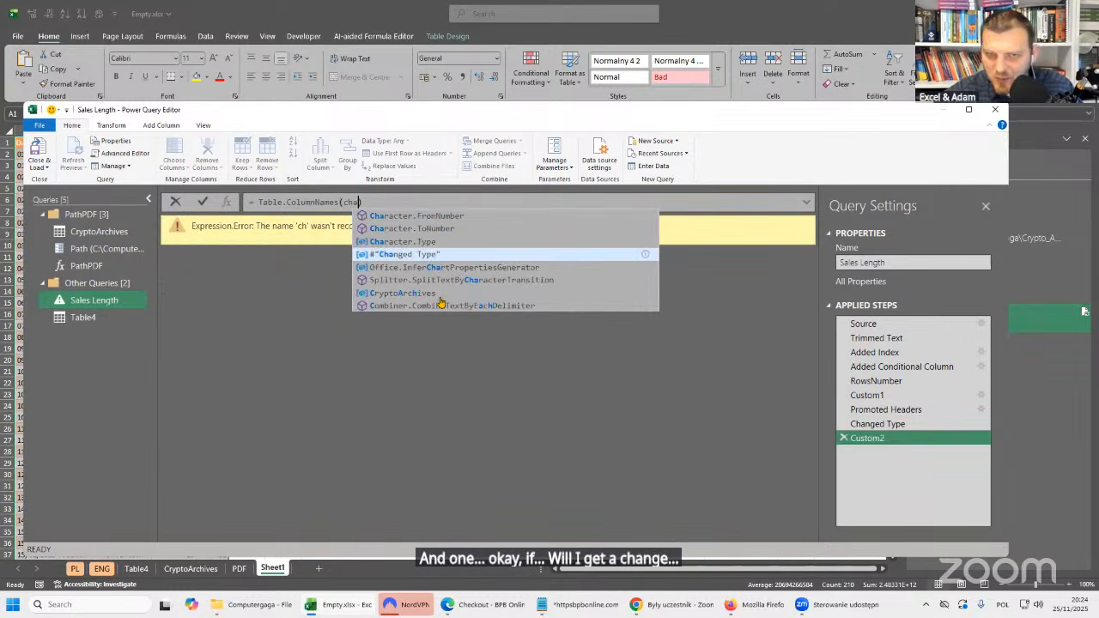
key(Tab)
key(Return)
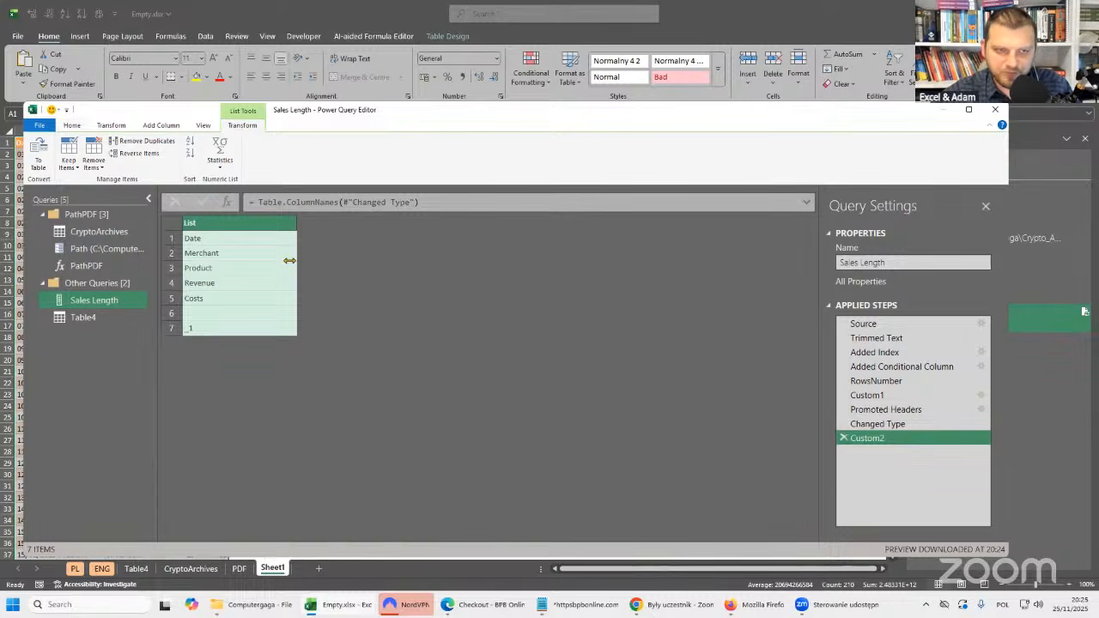
click(229, 328)
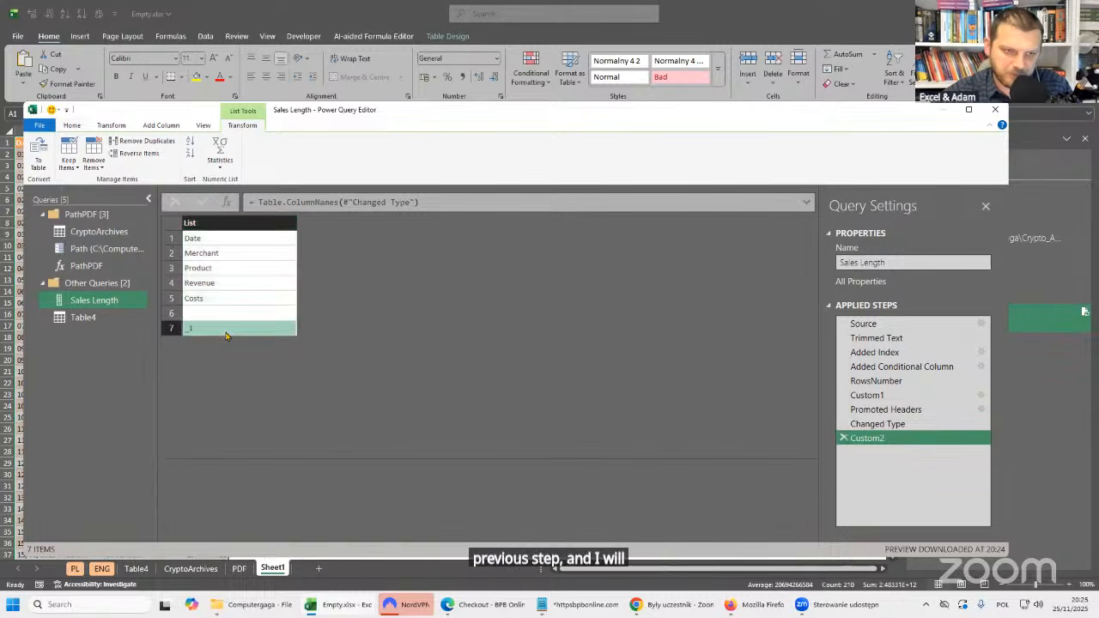
click(235, 314)
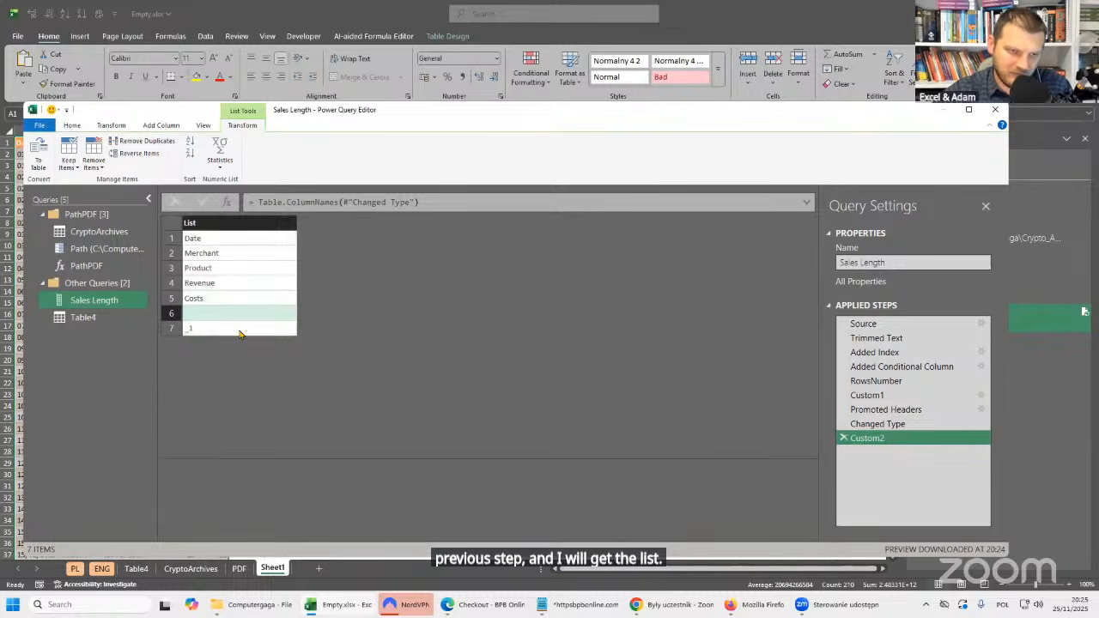
Check the last two column names in the list, and keep only the bottom 2 items.
click(240, 331)
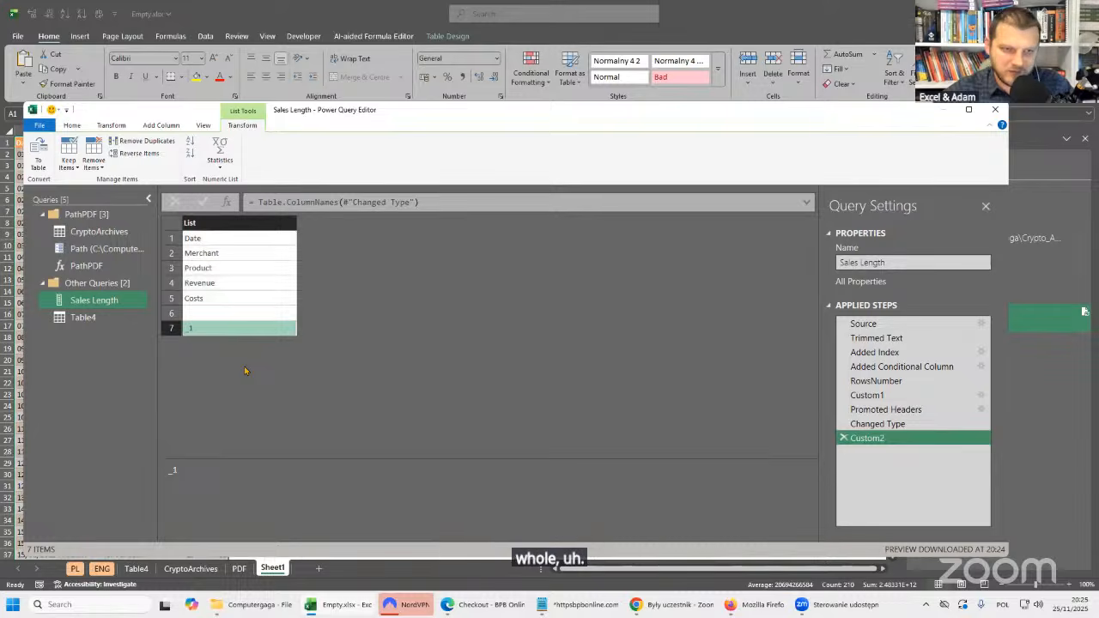
click(220, 316)
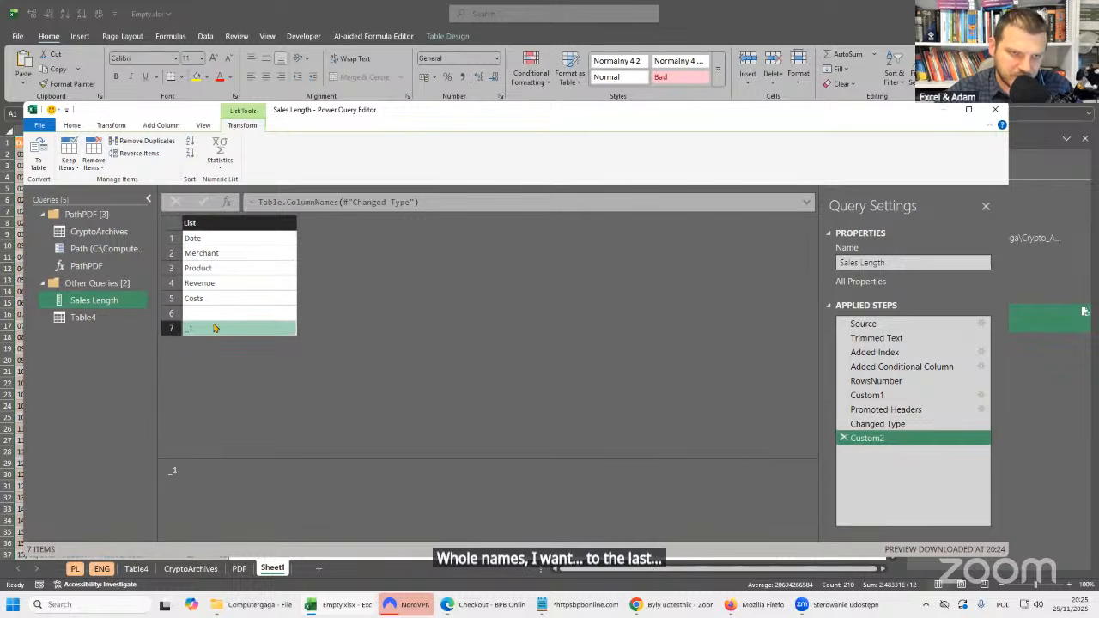
click(215, 327)
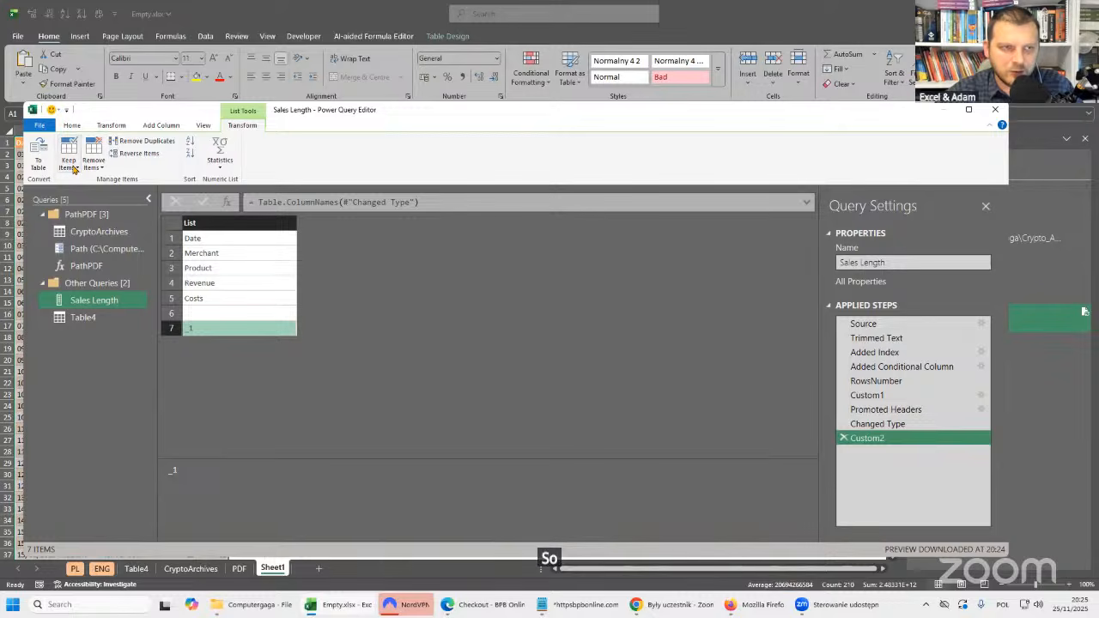
click(74, 168)
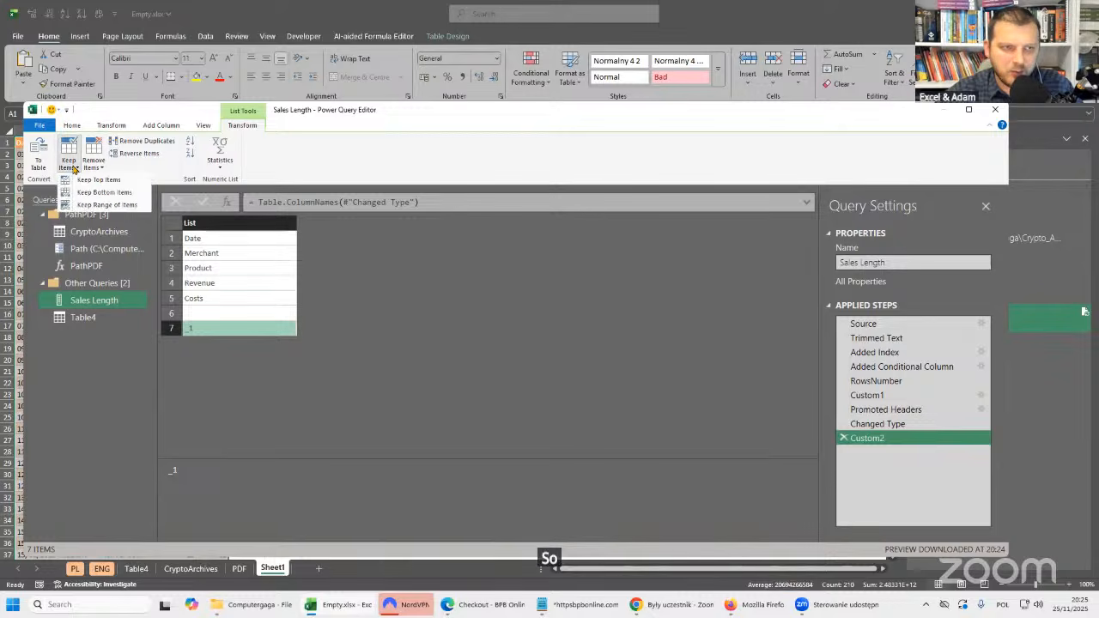
click(135, 205)
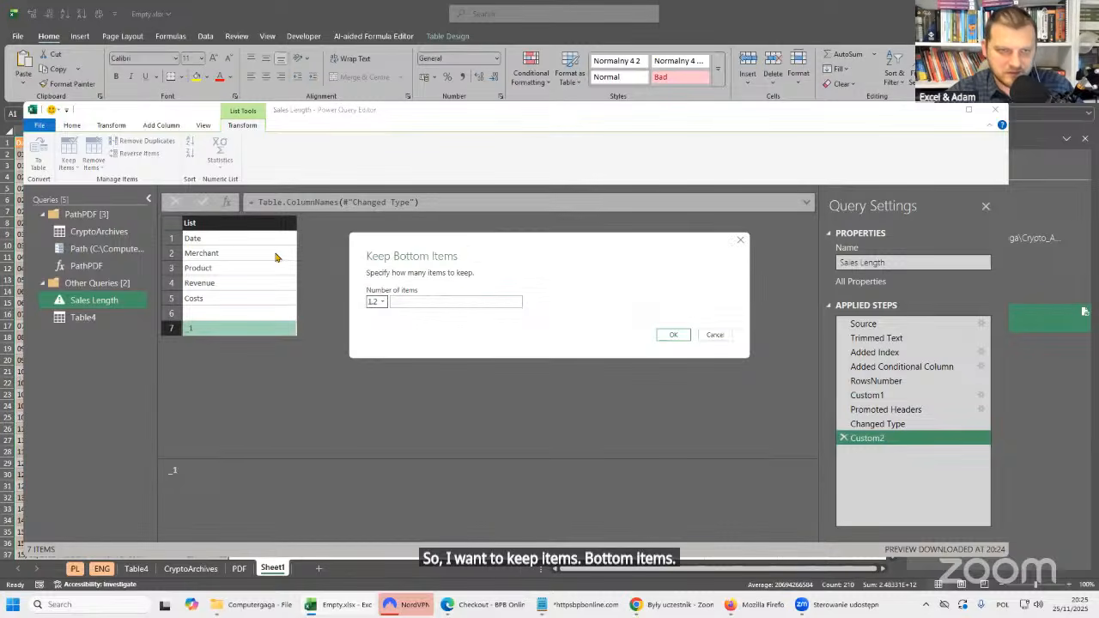
click(270, 281)
text(2)
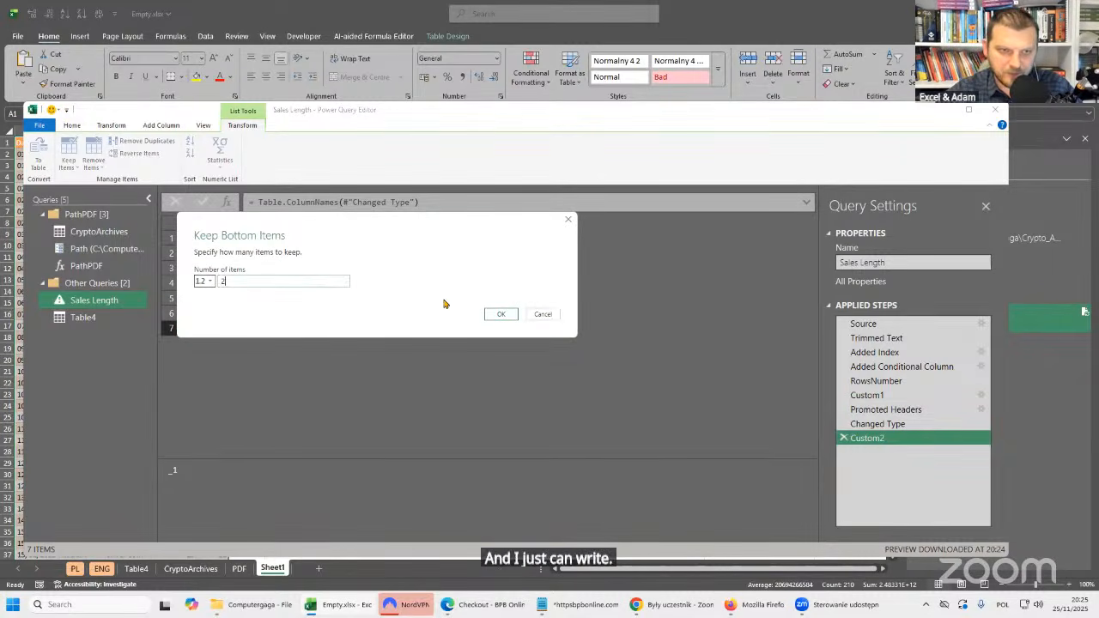
click(498, 314)
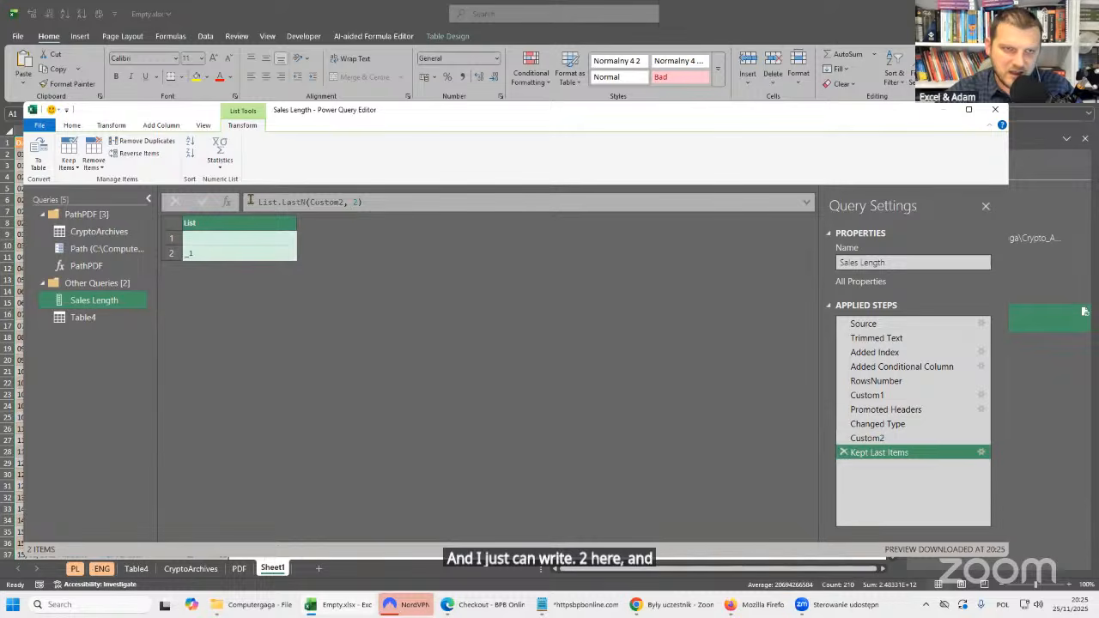
Copy the List.LastN function name from the formula and delete the Kept Last Items step.
drag(258, 202, 305, 201)
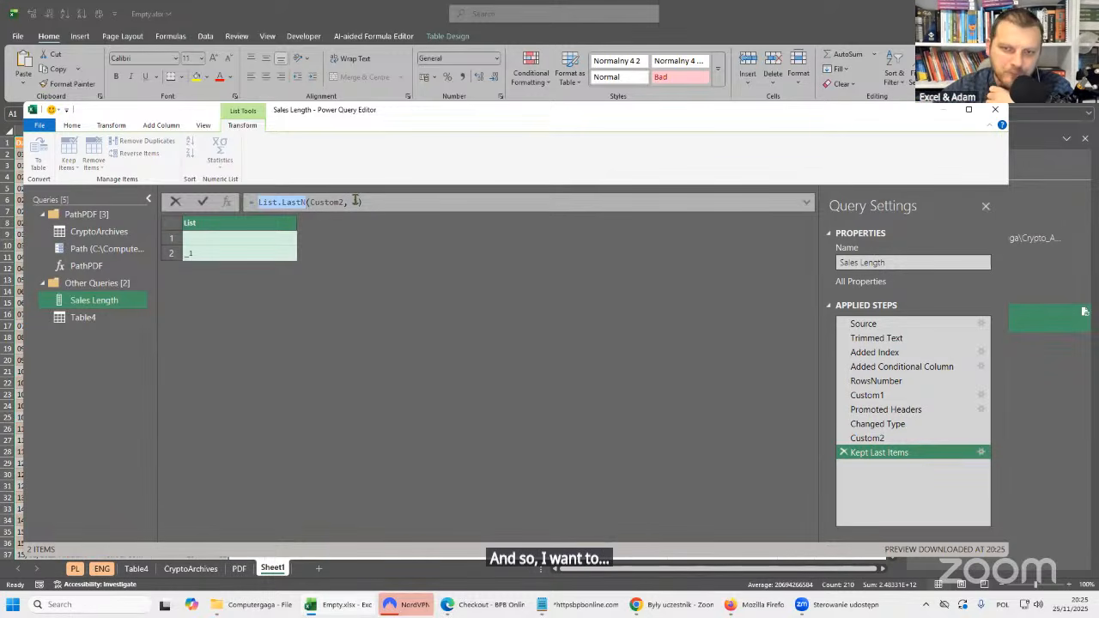
mouse_move(294, 202)
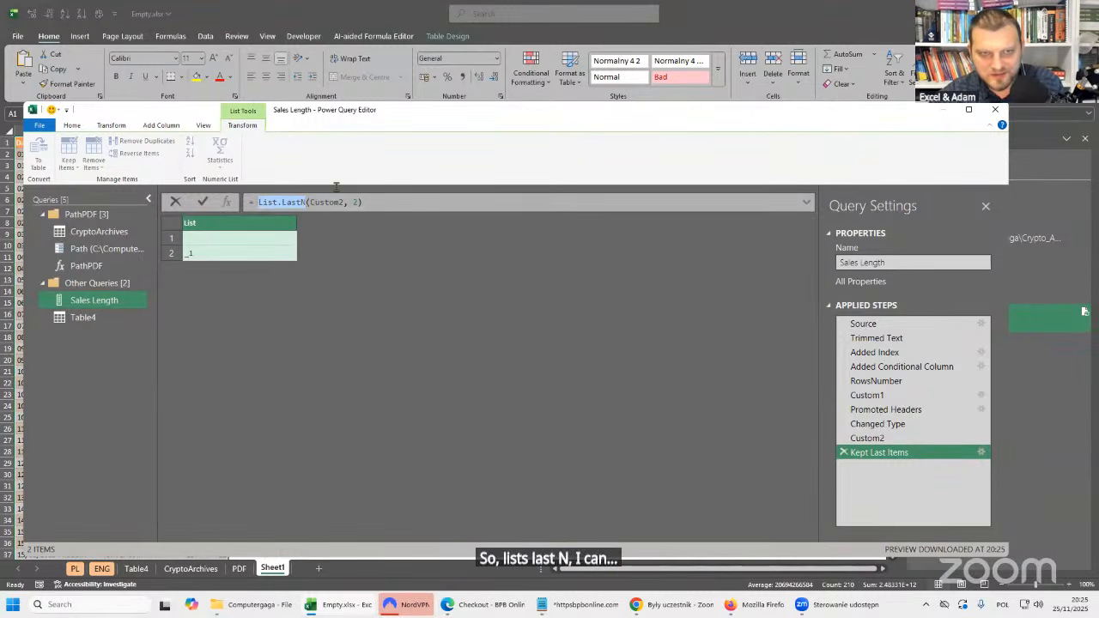
click(844, 452)
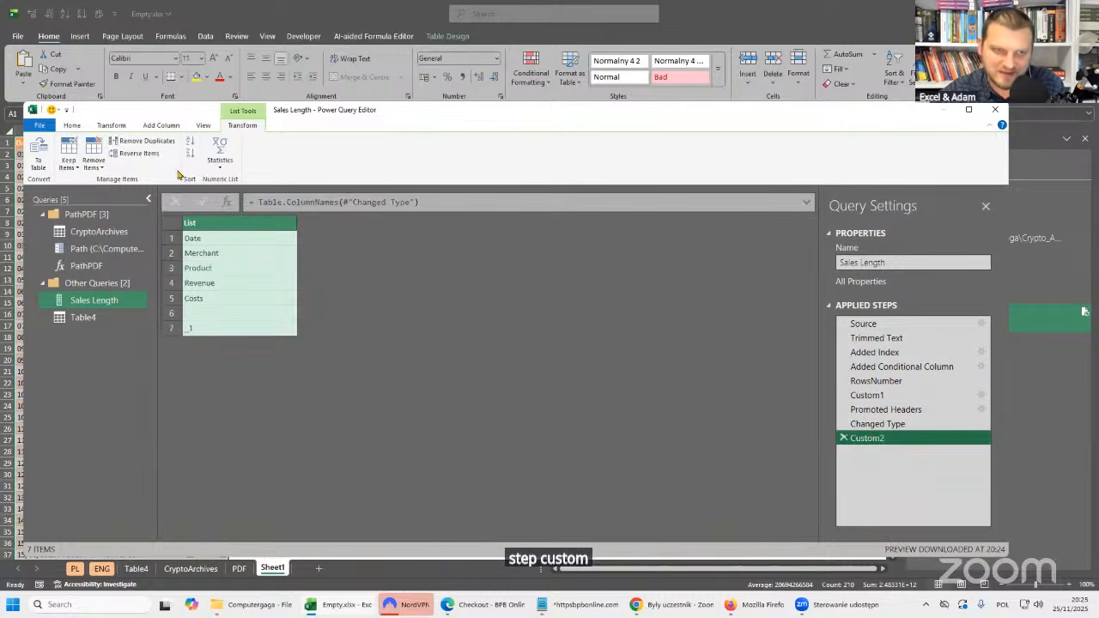
Wrap the Custom2 formula so it reads List.LastN(Table.ColumnNames(#"Changed Type"),2).
click(258, 202)
text(List.LastN)
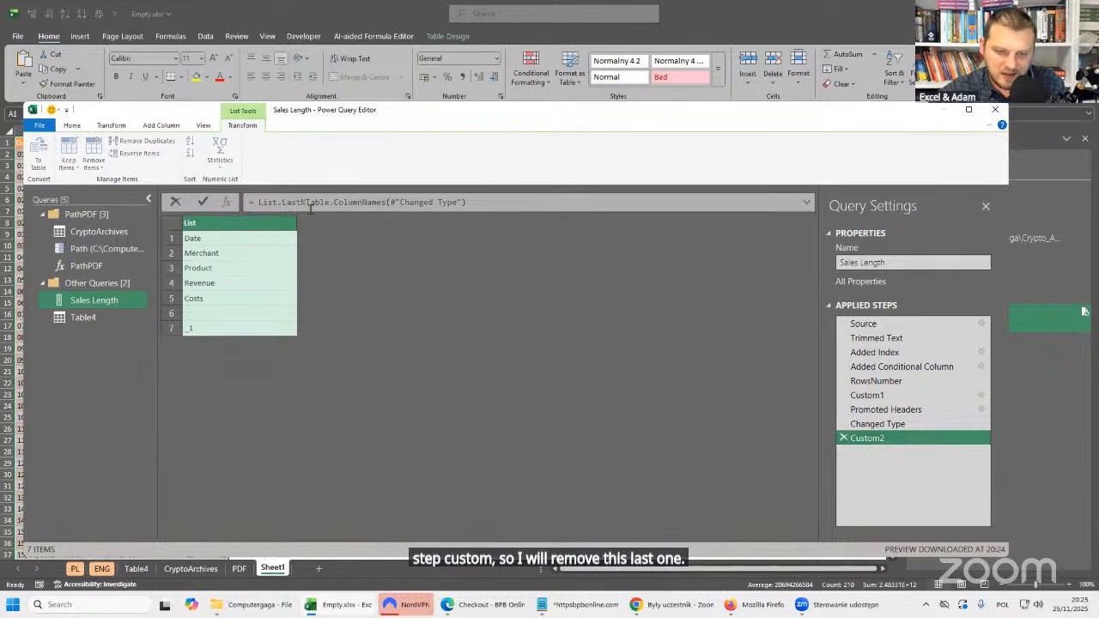
text(()
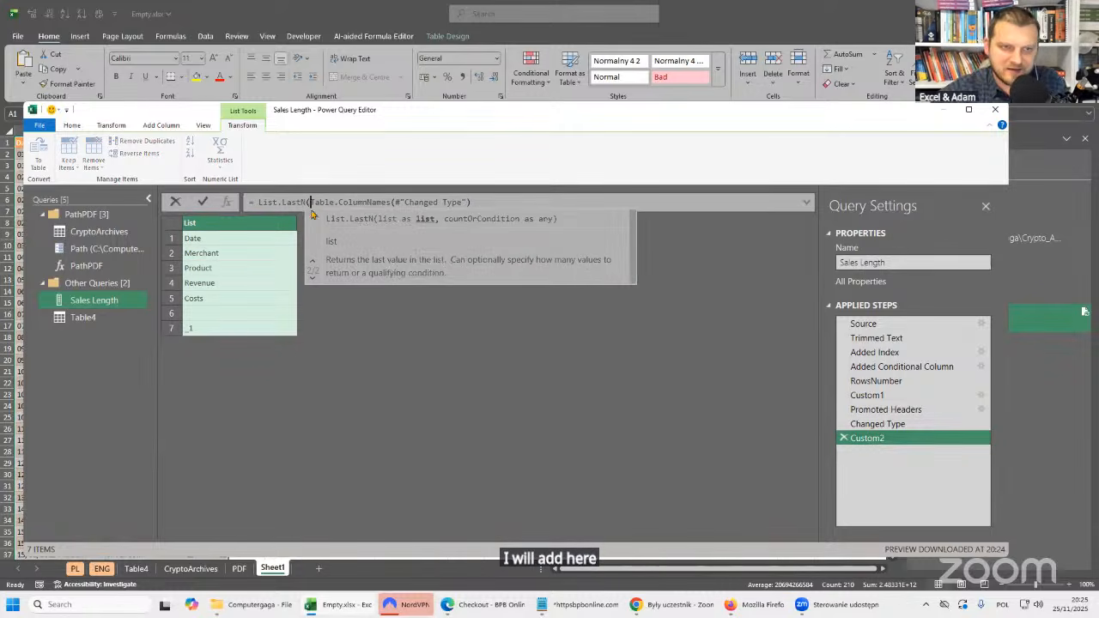
click(487, 202)
text(,2)
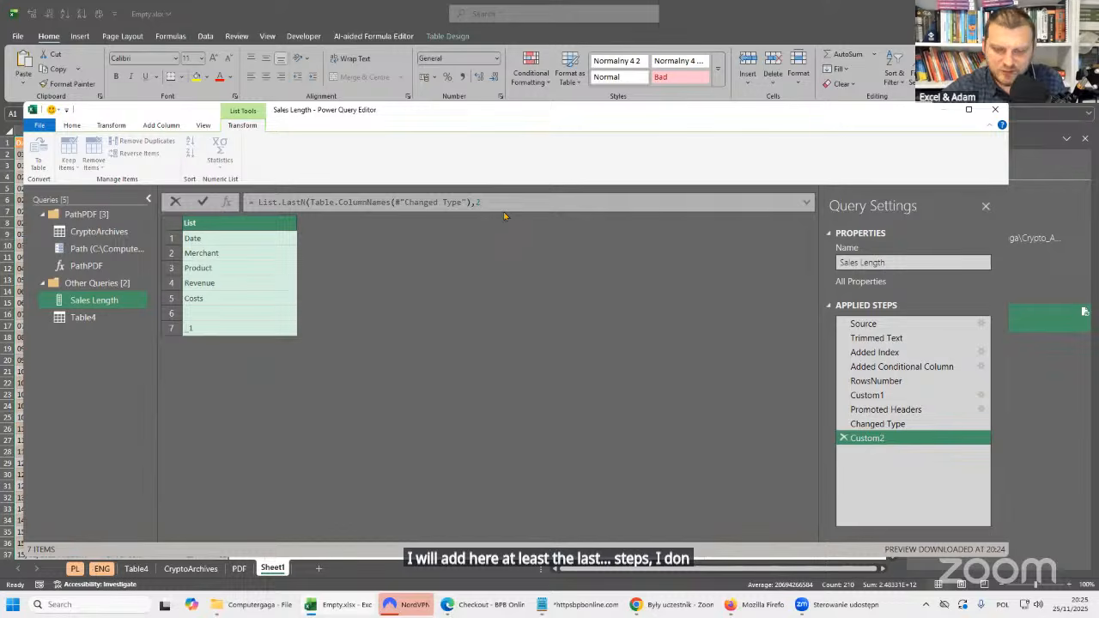
text())
key(Return)
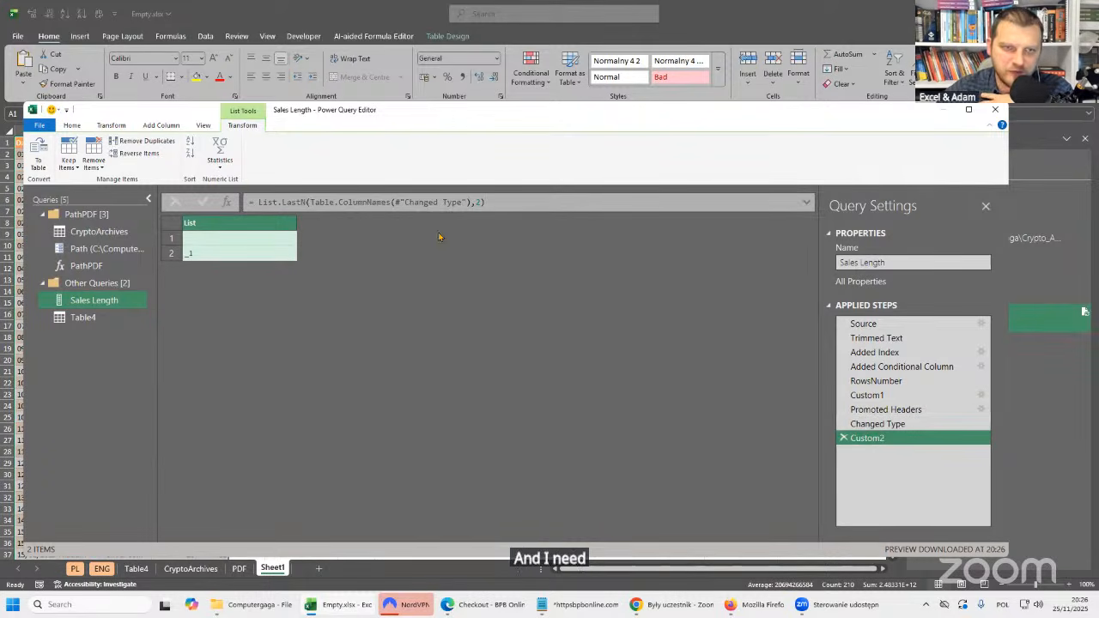
Copy the whole List.LastN formula, save it on a new line in the Notepad notes, and return to Power Query.
drag(261, 202, 486, 202)
key(ctrl+c)
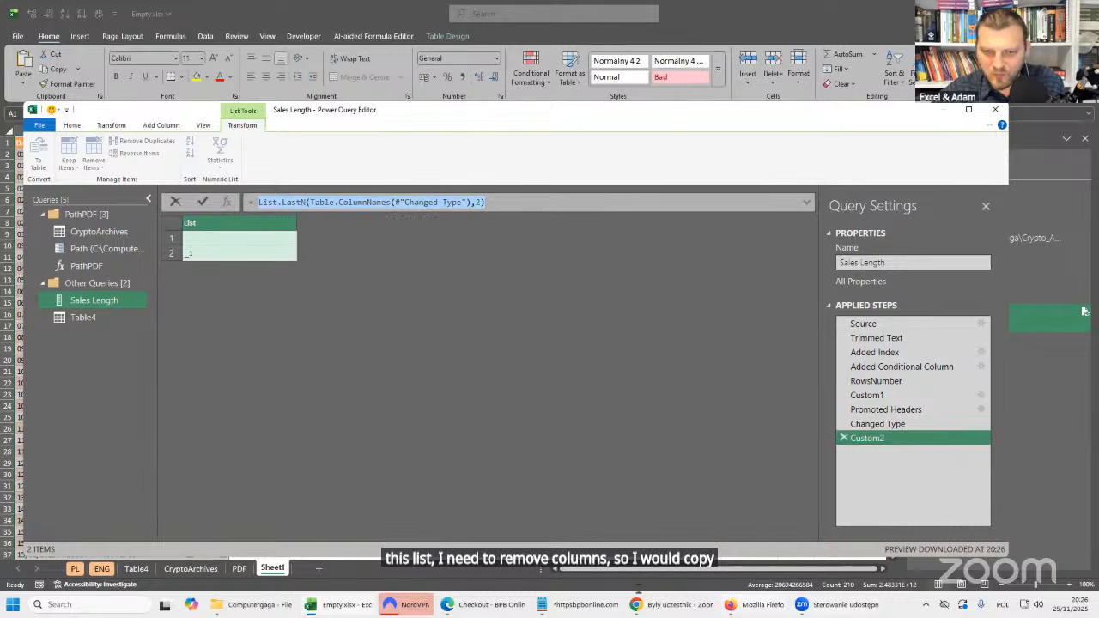
click(577, 604)
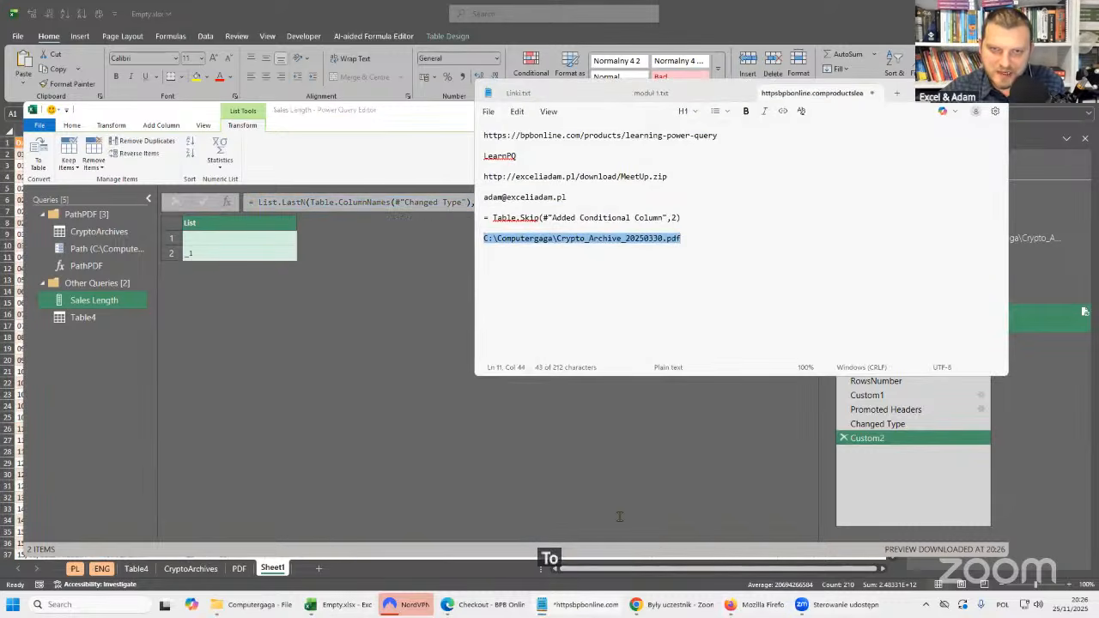
click(706, 252)
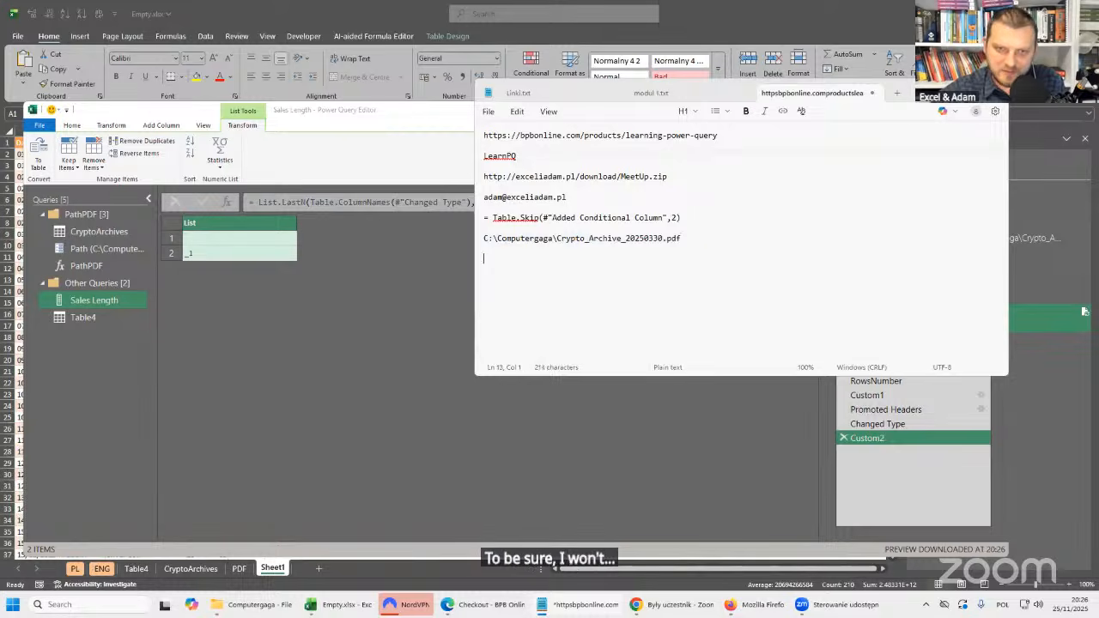
key(ctrl+v)
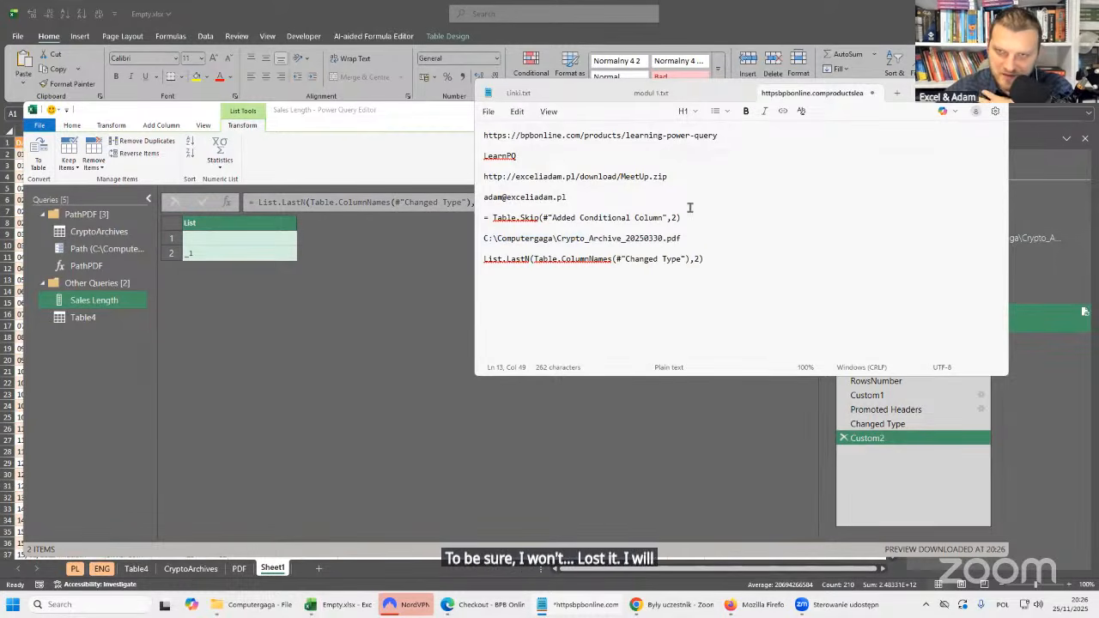
click(408, 225)
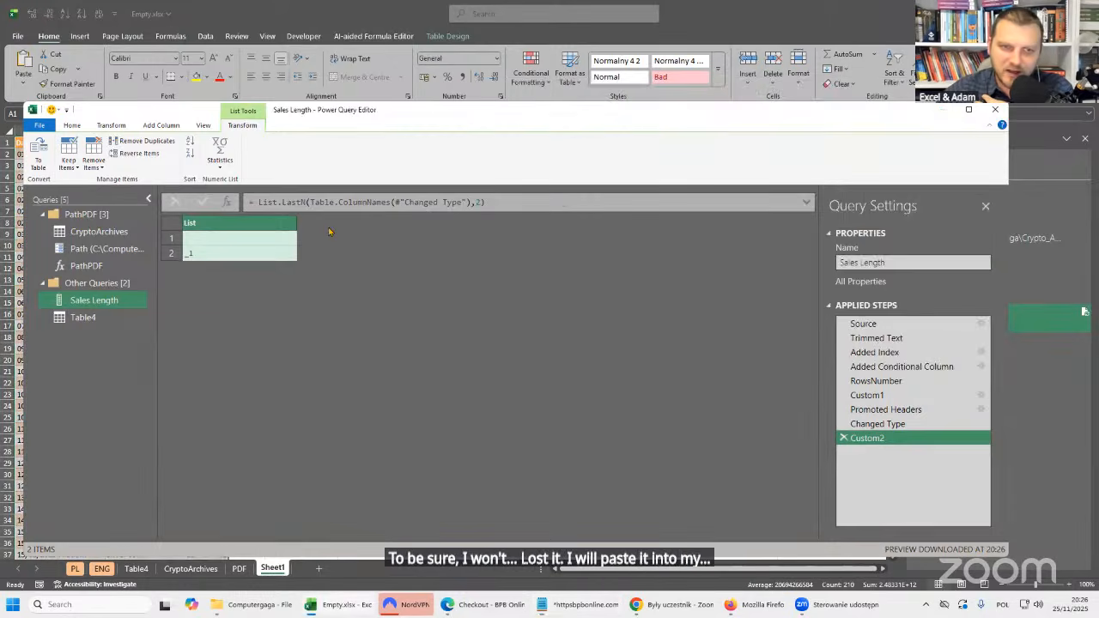
Delete the Custom2 step and remove the _1 column from the Changed Type table.
click(843, 438)
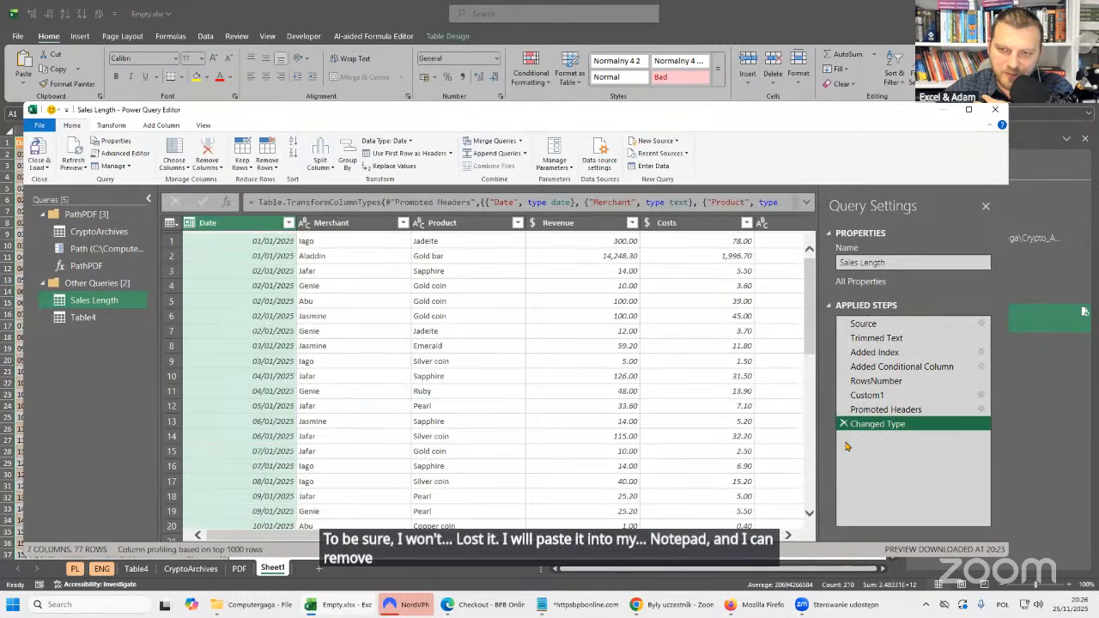
scroll(717, 269, right, 5)
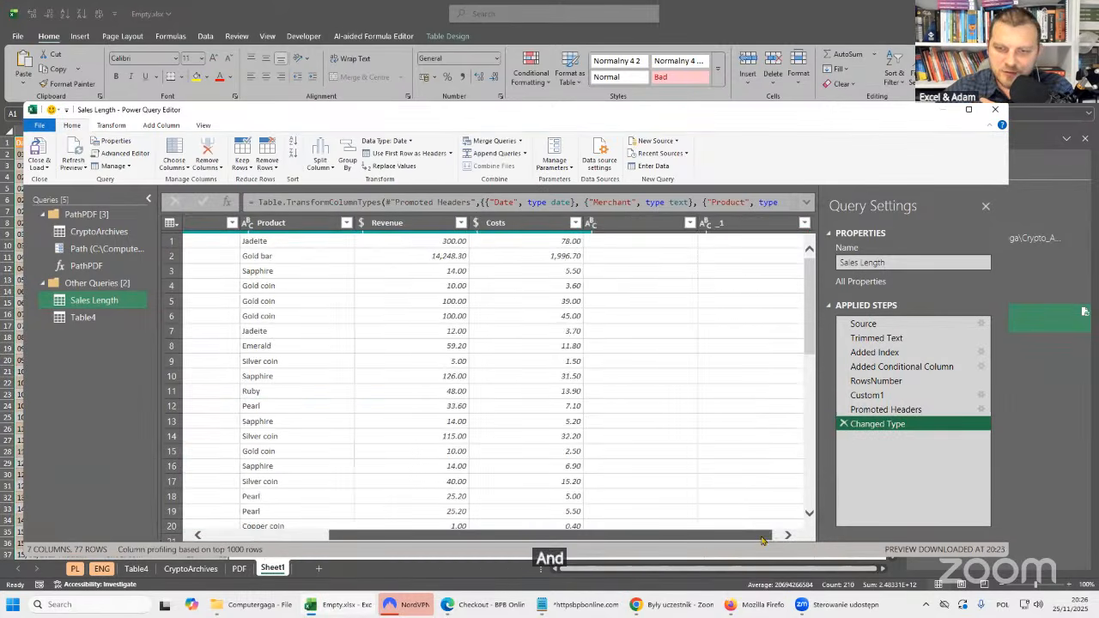
click(746, 225)
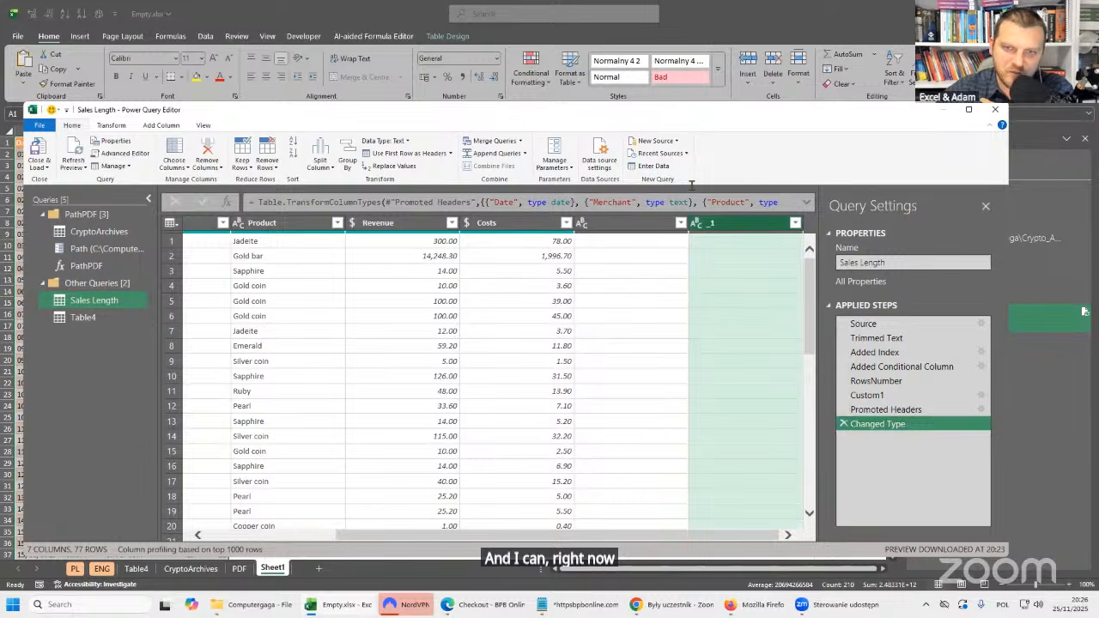
key(Delete)
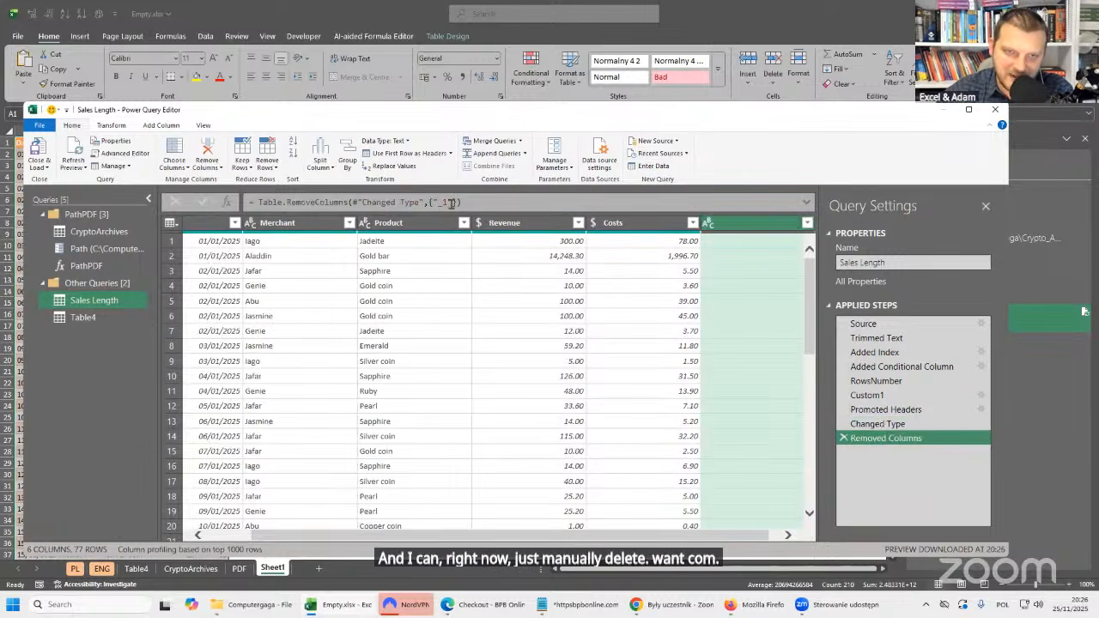
Replace the {"_1"} list in the Table.RemoveColumns formula with List.LastN(Table.ColumnNames(#"Changed Type"),2), set off by spaces.
drag(258, 202, 451, 202)
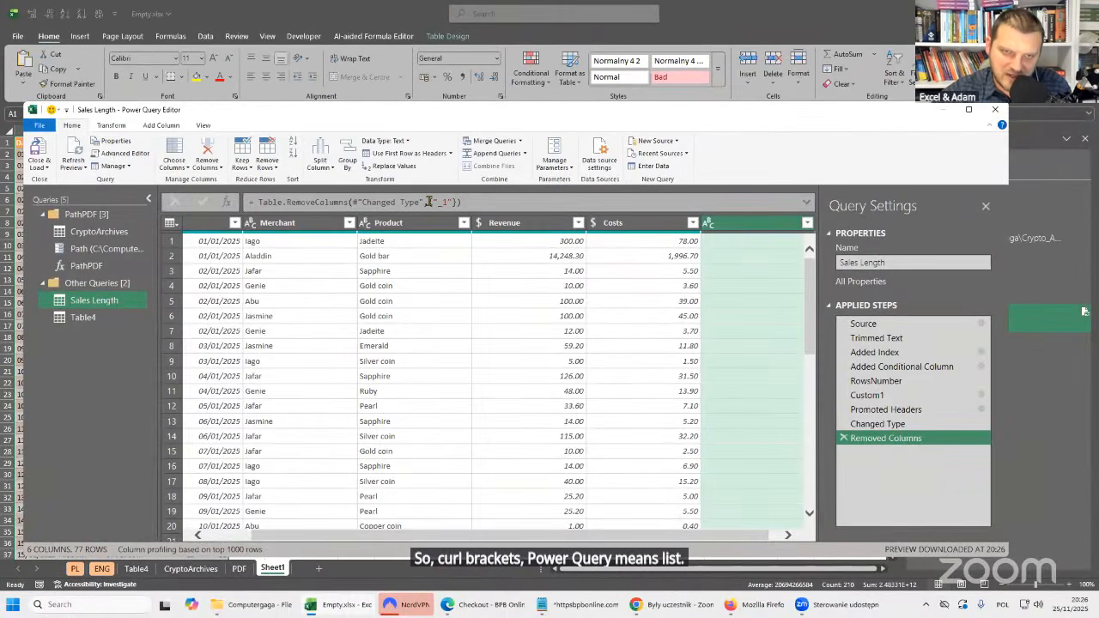
click(443, 203)
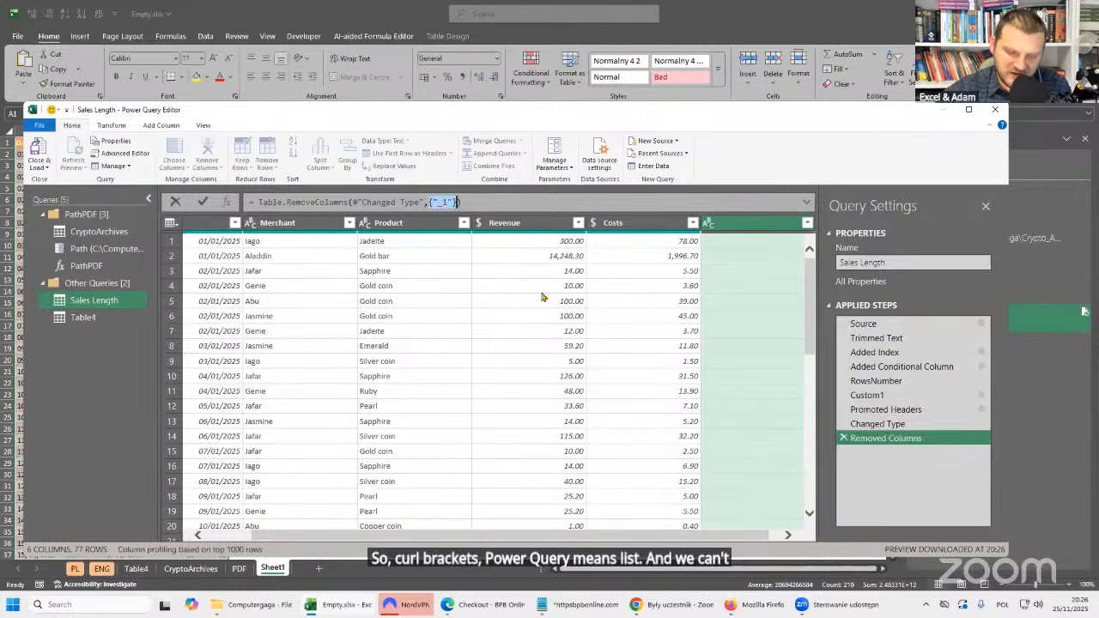
key(ctrl+v)
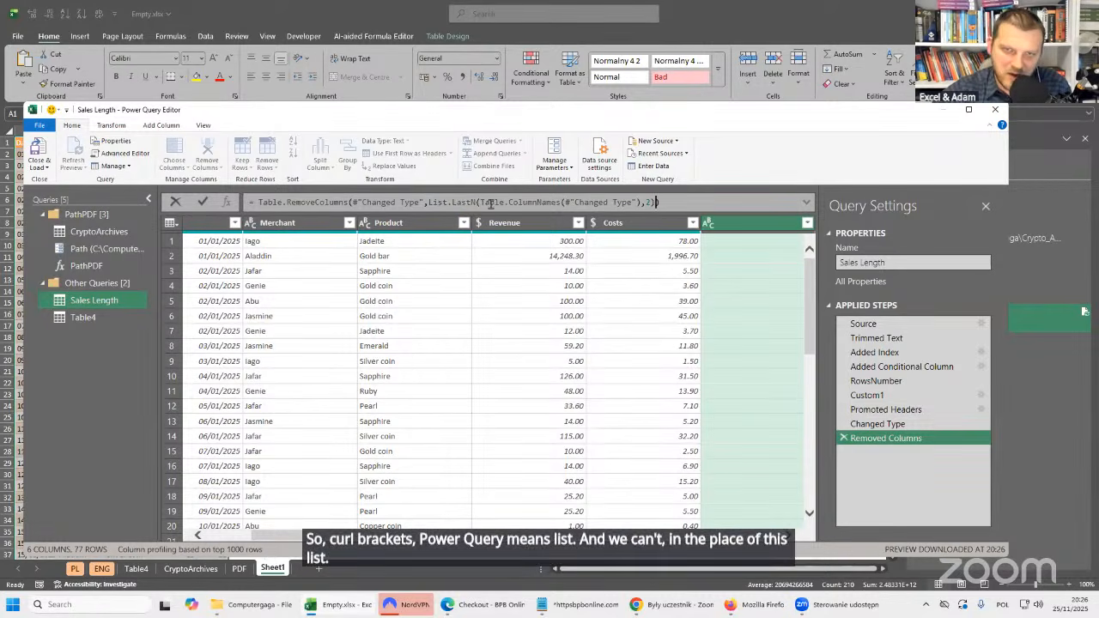
click(430, 203)
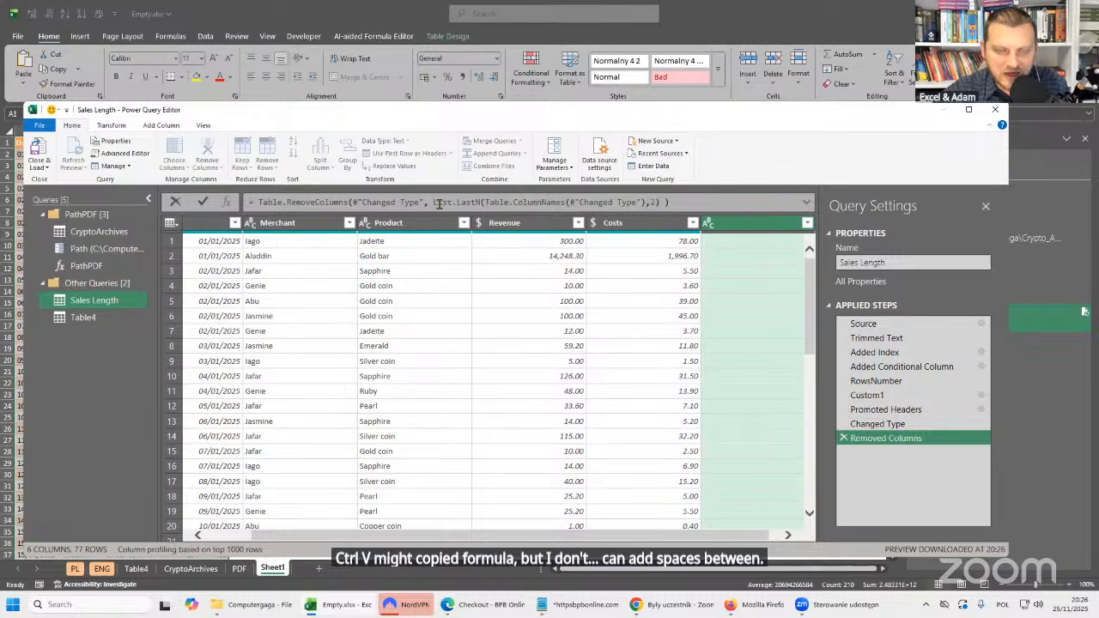
key(Return)
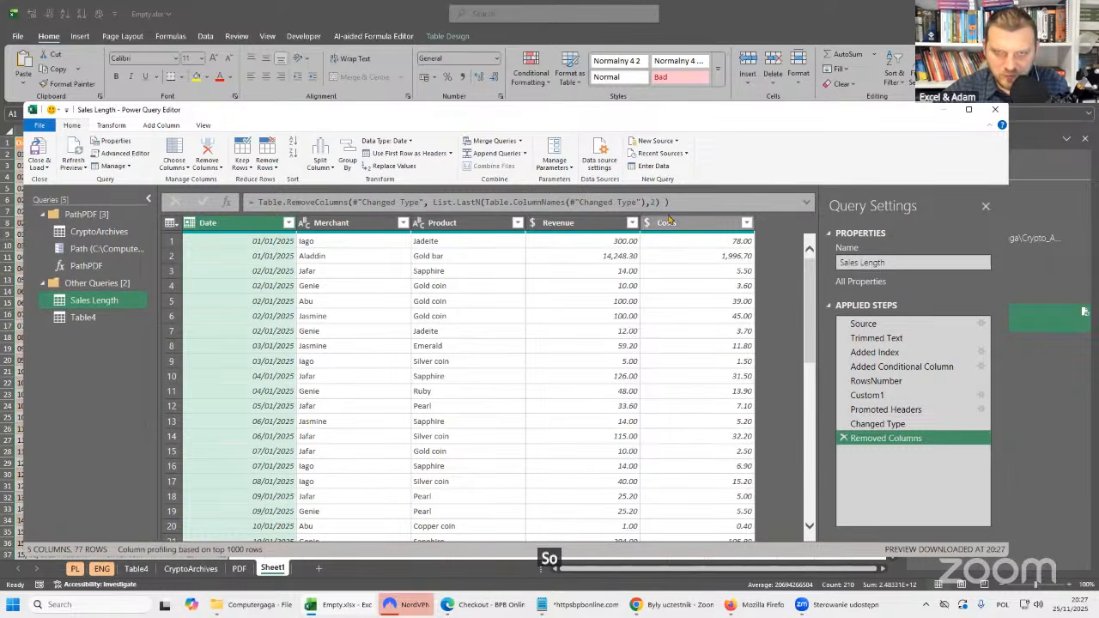
drag(434, 202, 659, 202)
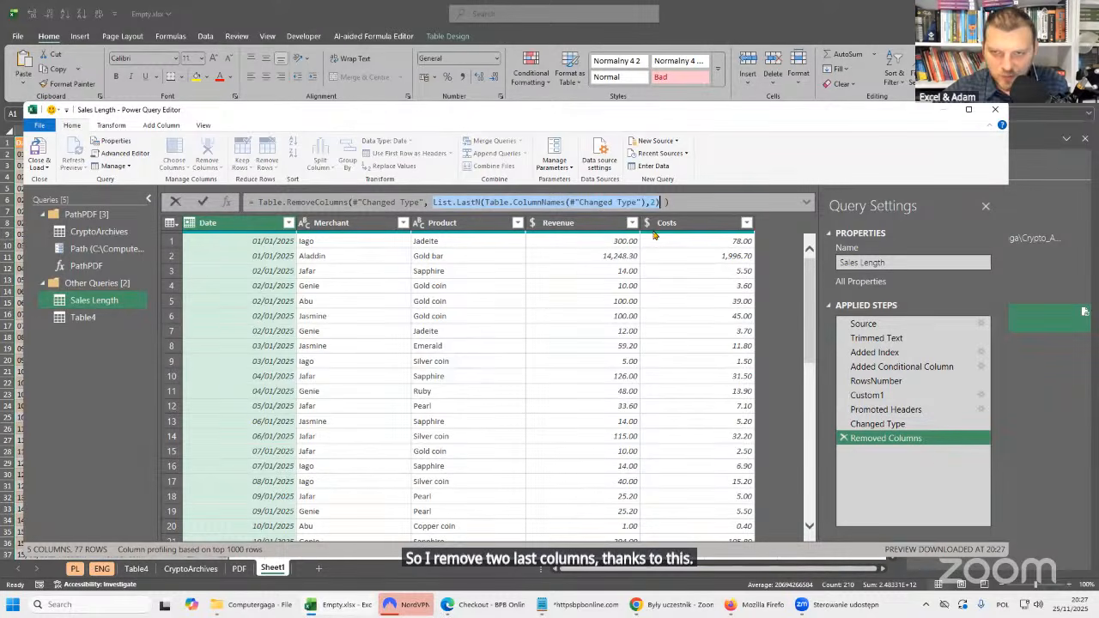
Rename the unnamed column after Costs to ewqewqr in a step inserted after Changed Type.
click(893, 424)
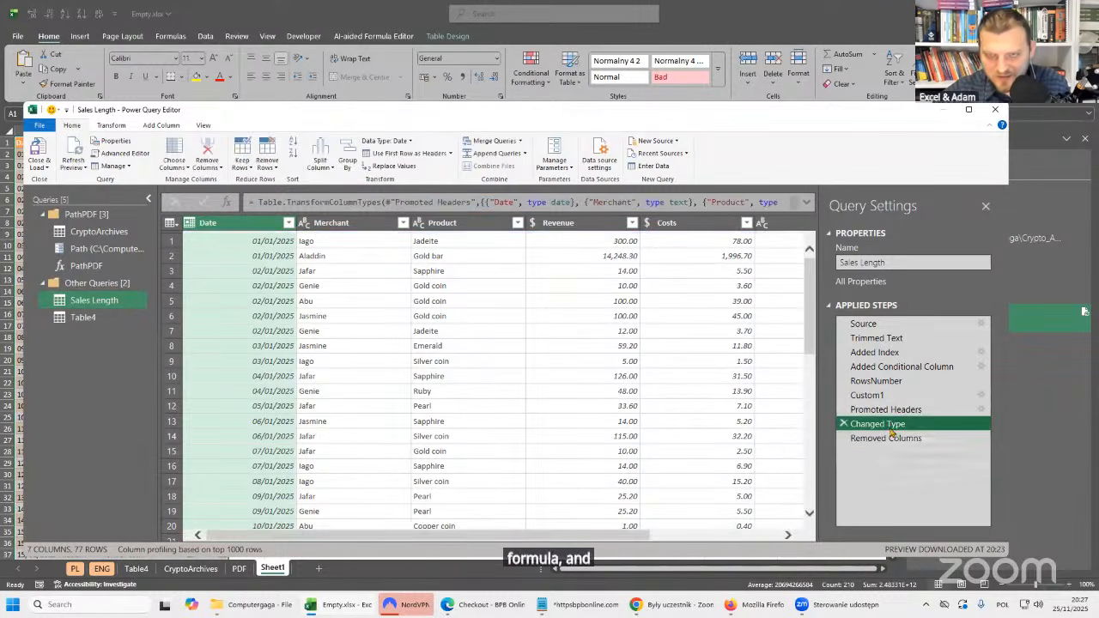
scroll(766, 539, right, 3)
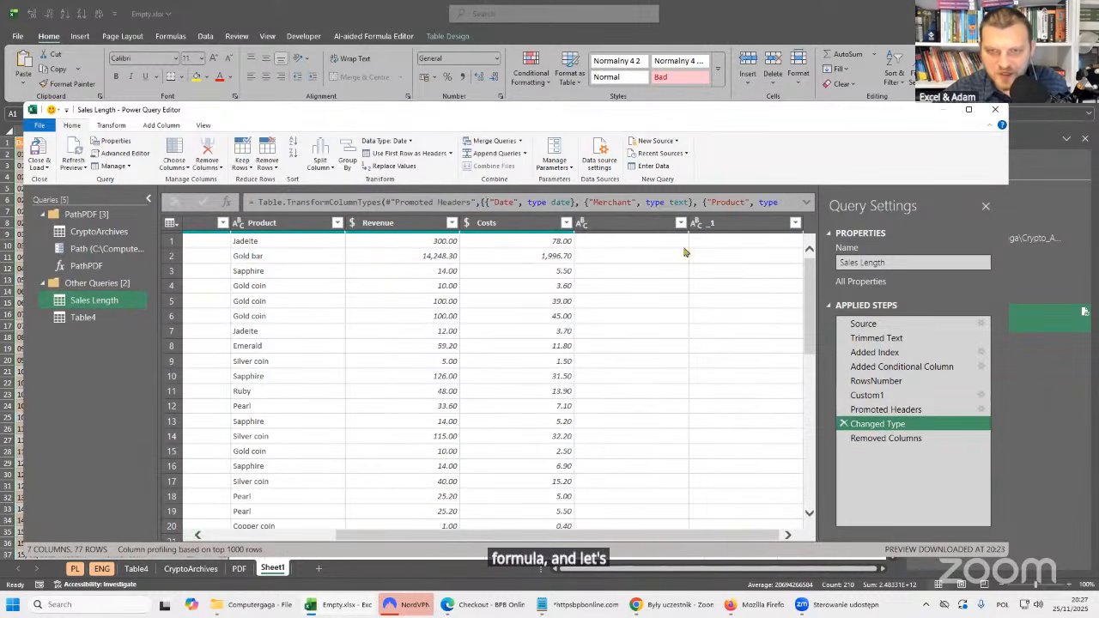
click(645, 223)
double_click(643, 221)
text(ewqewqr)
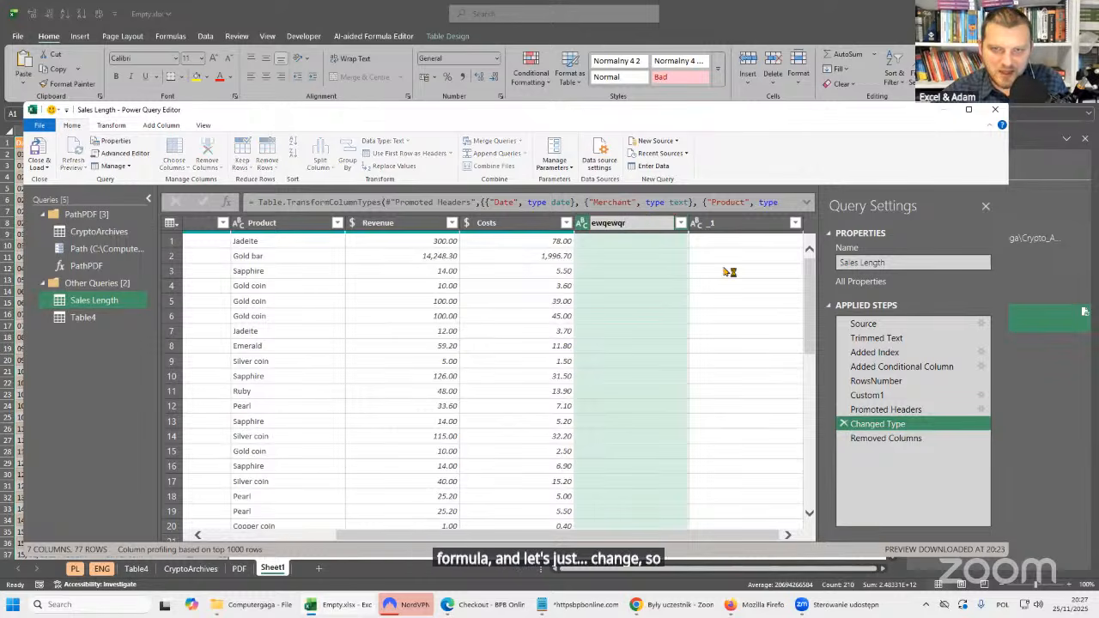
key(Return)
click(604, 324)
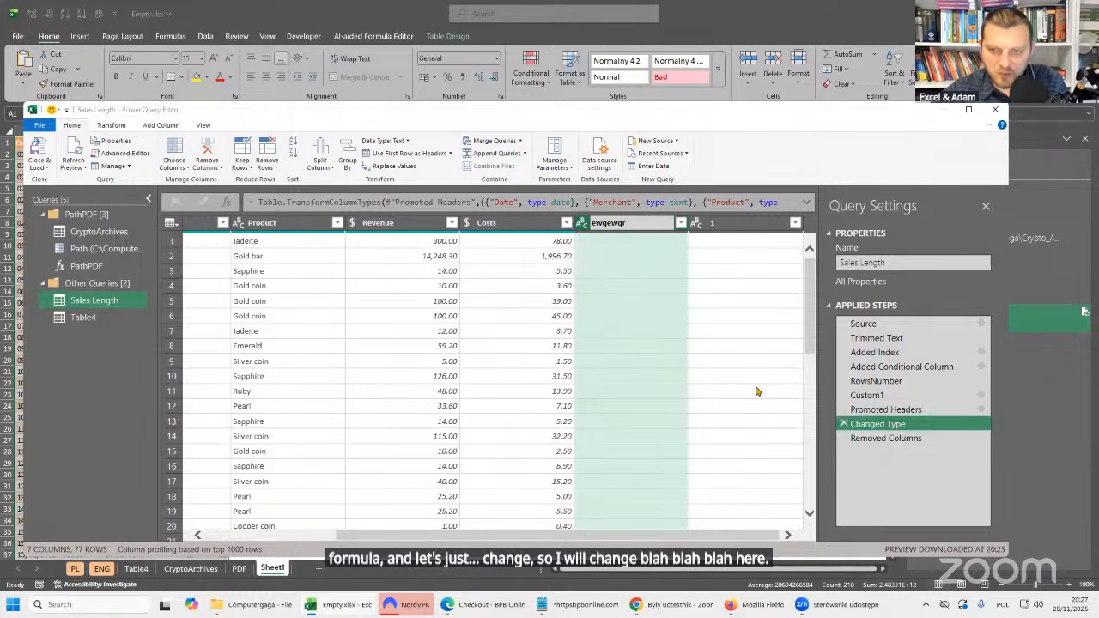
Rename the _1 column to Difrrent in the Renamed Columns step and review the table in the Removed Columns step.
double_click(739, 224)
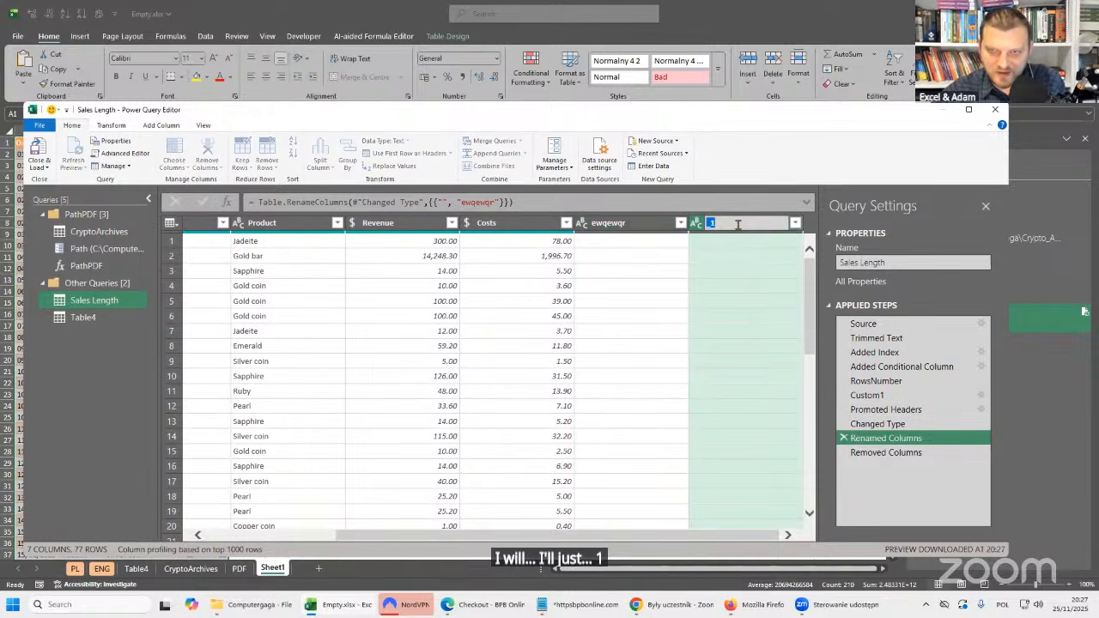
text(Di)
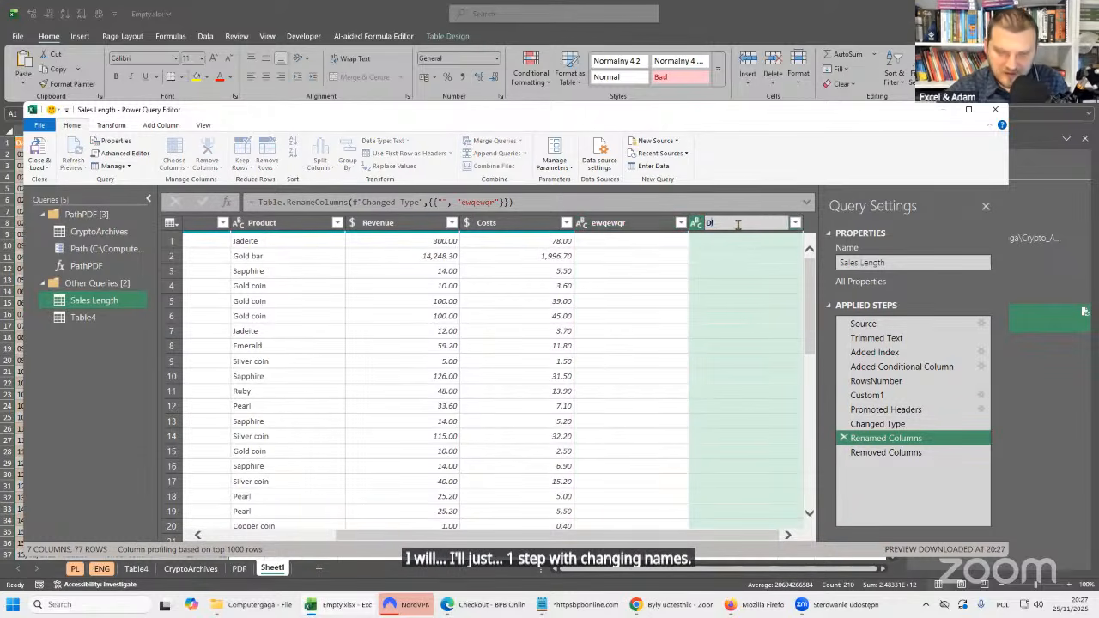
text(ffrent)
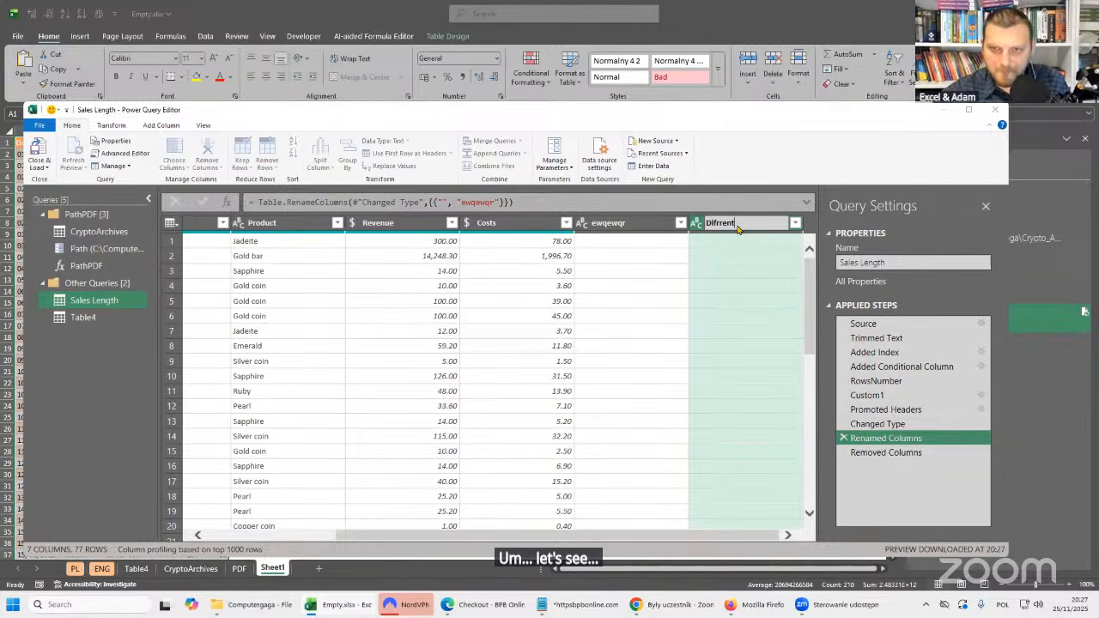
key(Return)
click(604, 324)
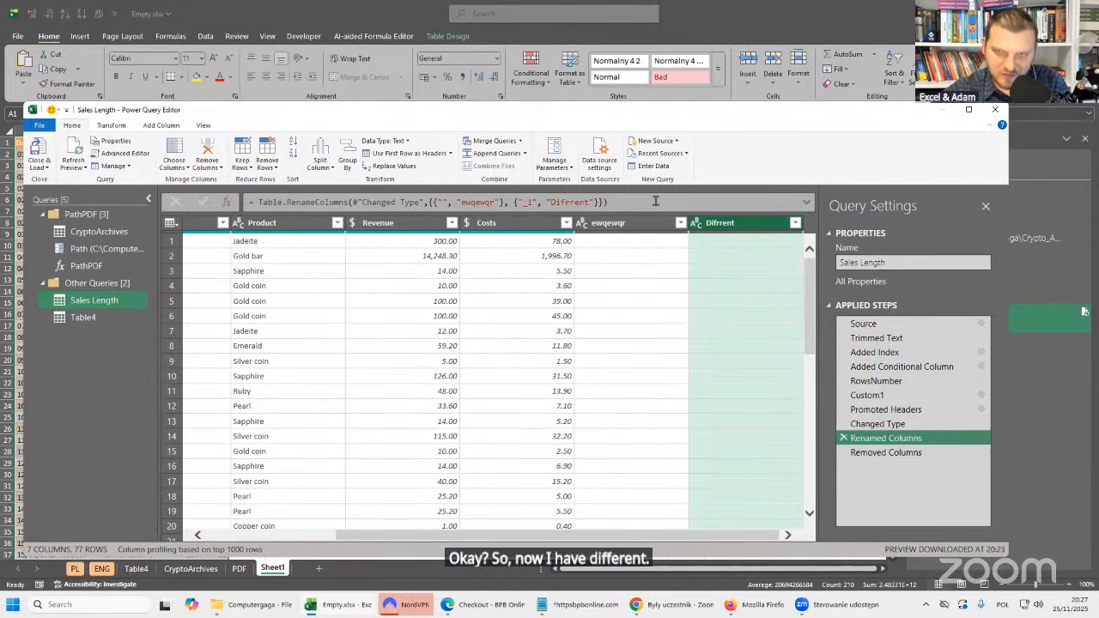
click(889, 453)
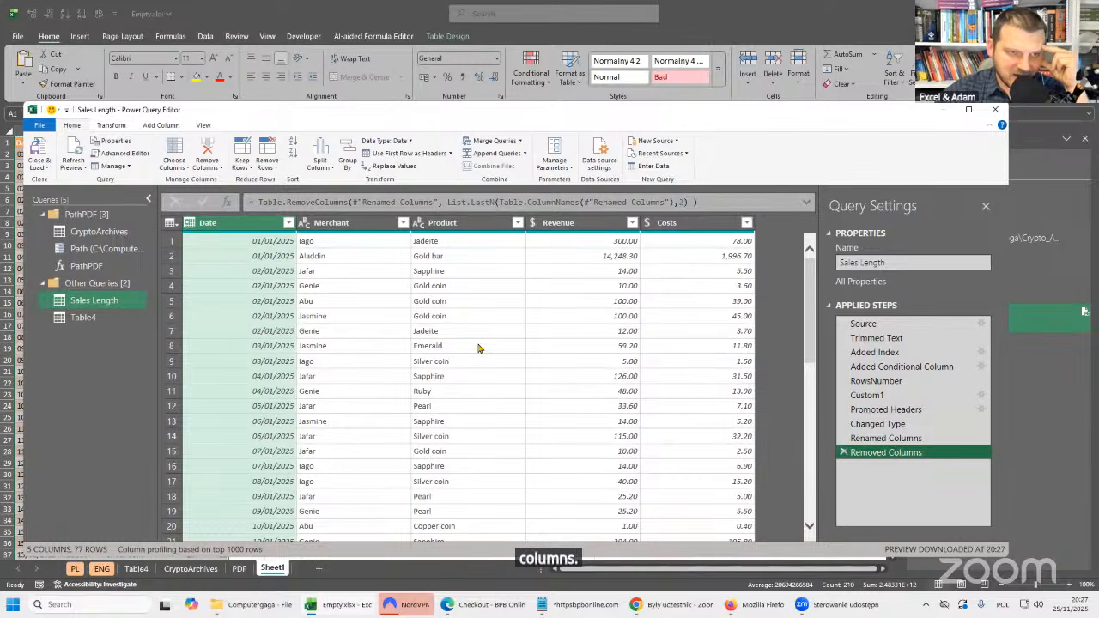
scroll(549, 326, down, 4)
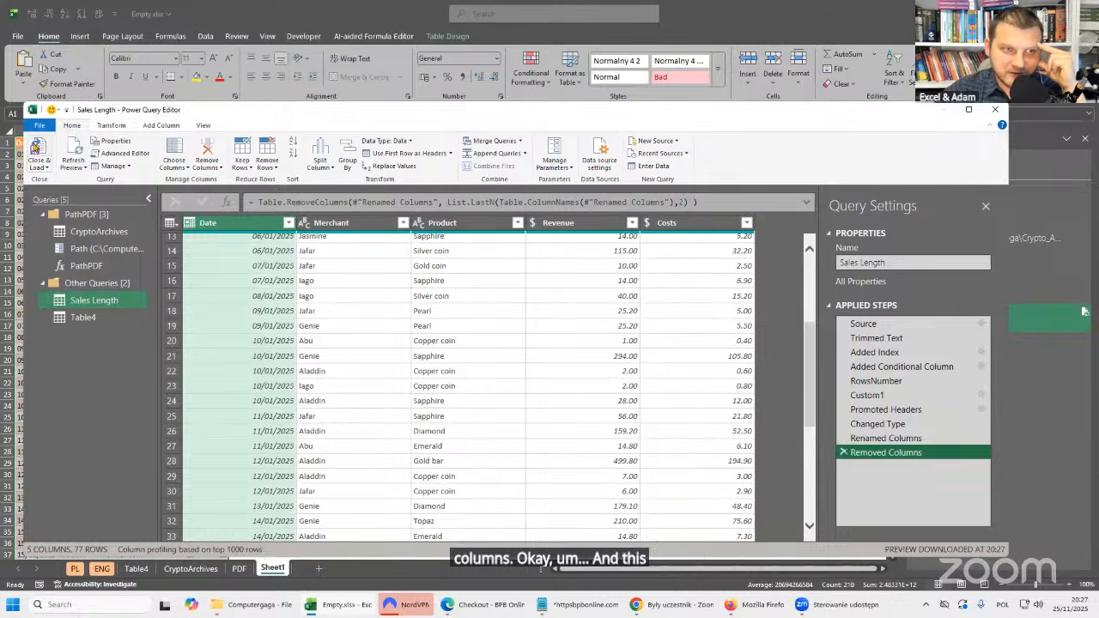
Close the query editor, load the Sales Length query to Sheet1, and save the workbook.
click(37, 150)
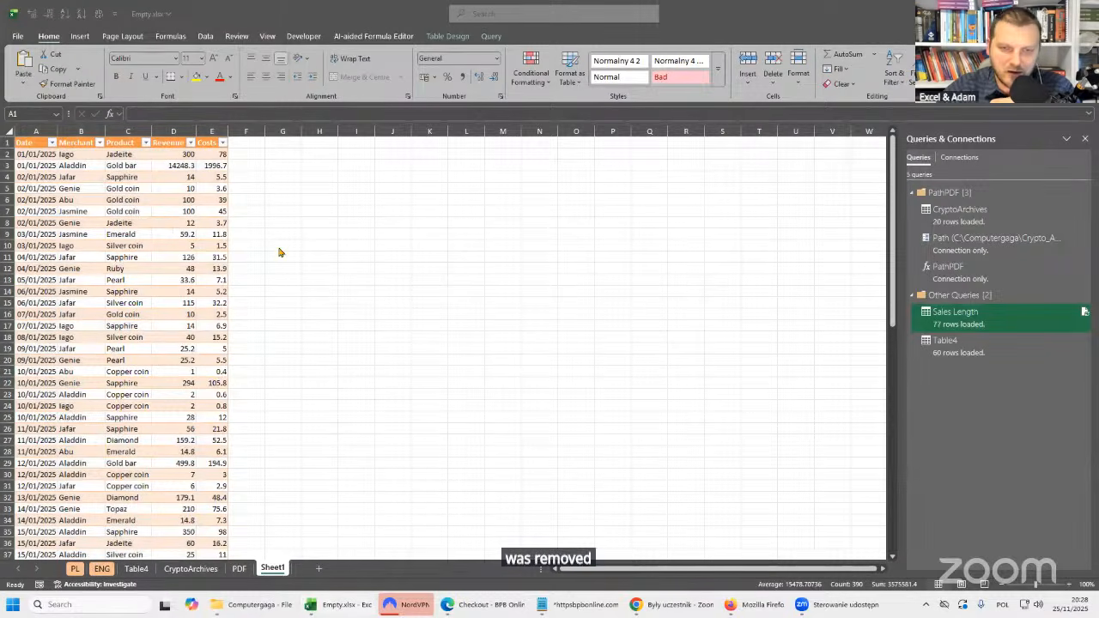
click(135, 232)
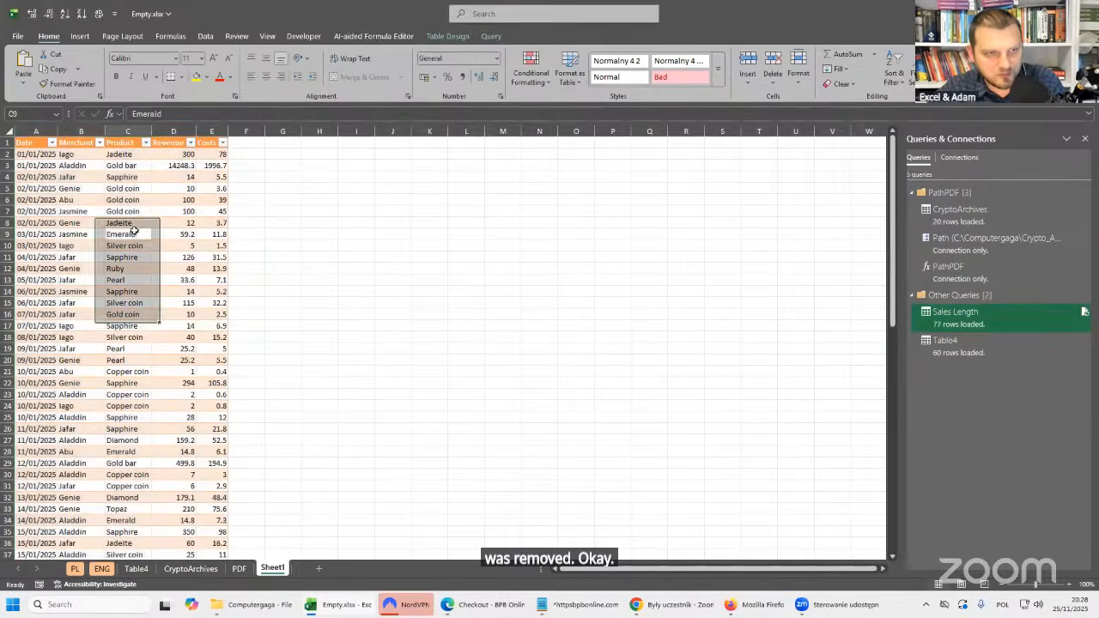
key(ctrl+s)
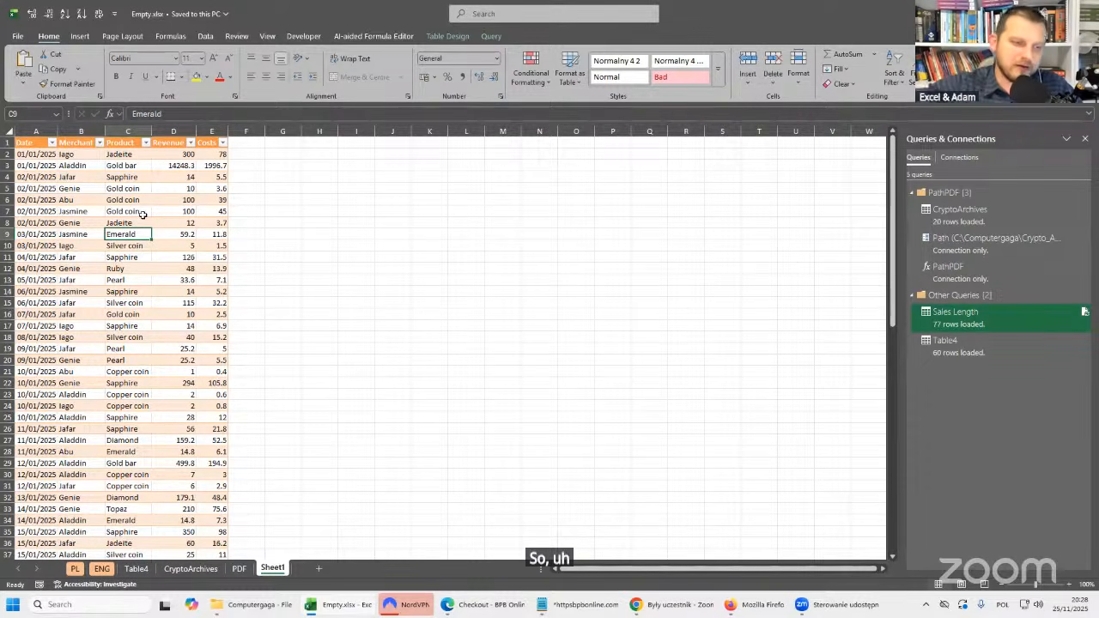
Show the ENG sheet, bring up the Notepad notes, and select the bpbonline.com/products/learning-power-query link.
click(102, 569)
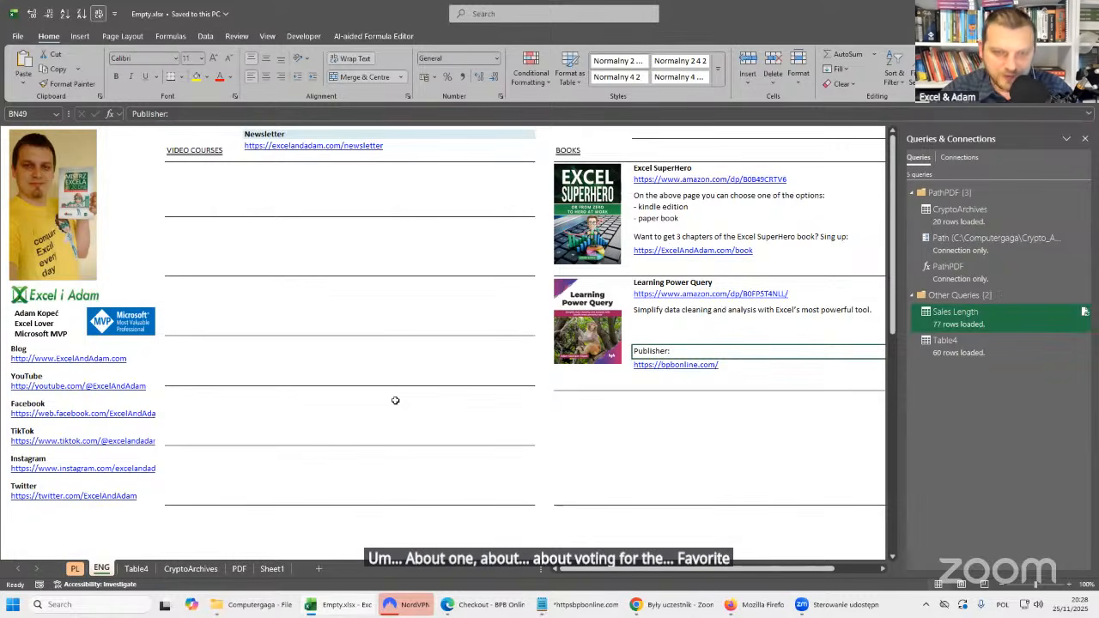
click(585, 605)
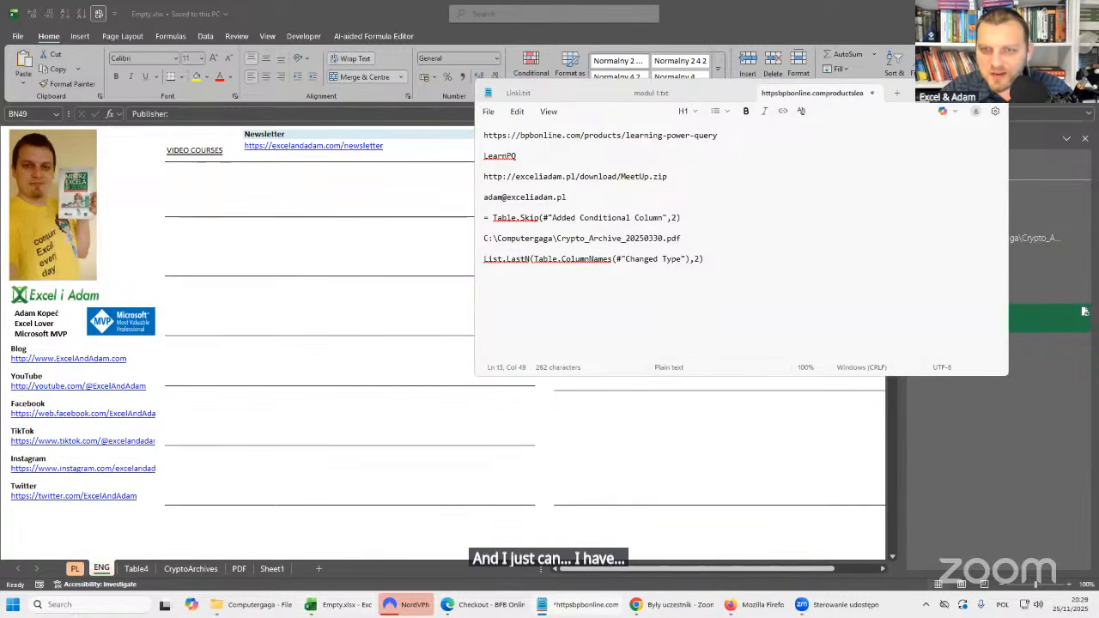
drag(920, 93, 985, 123)
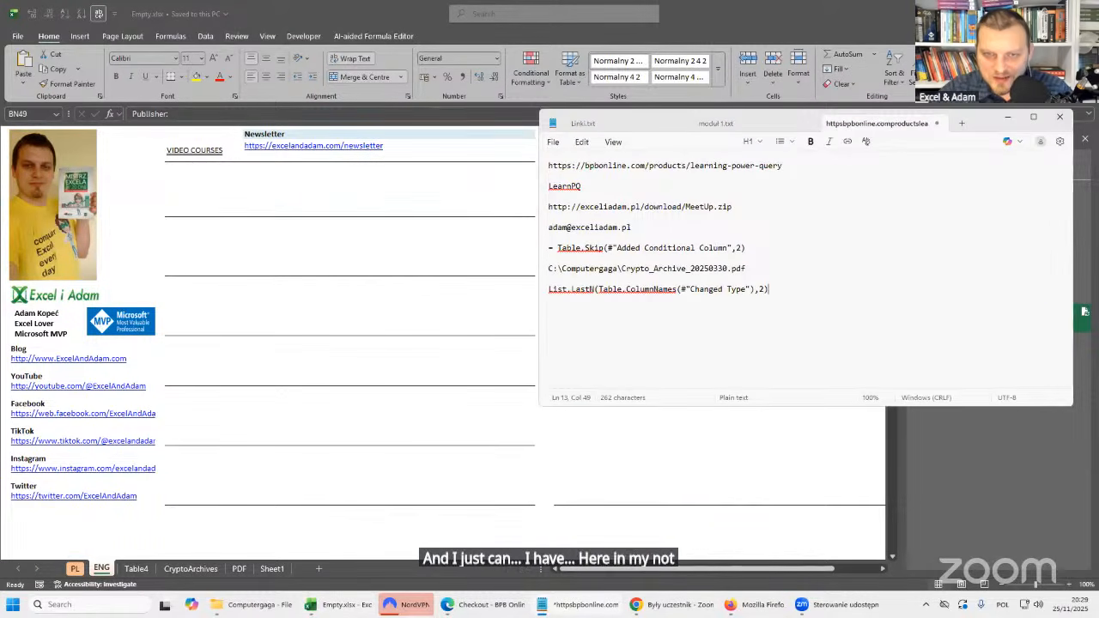
drag(778, 164, 478, 166)
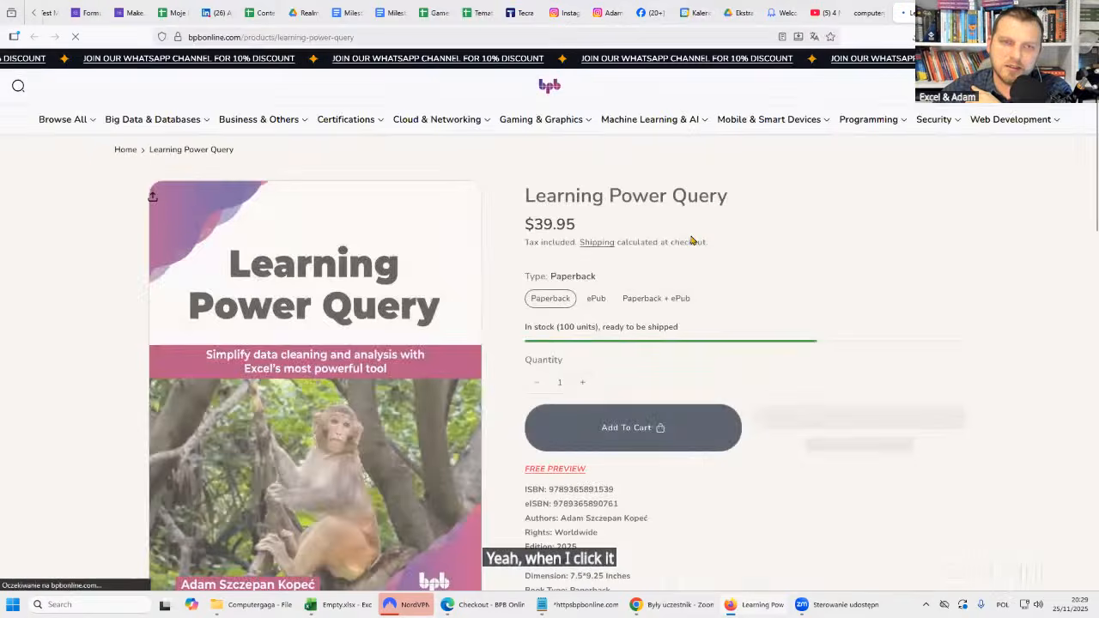
Select the ePub edition of Learning Power Query, proceed from the cart to the checkout's discount code field, and leave the browser.
click(596, 296)
scroll(608, 156, down, 3)
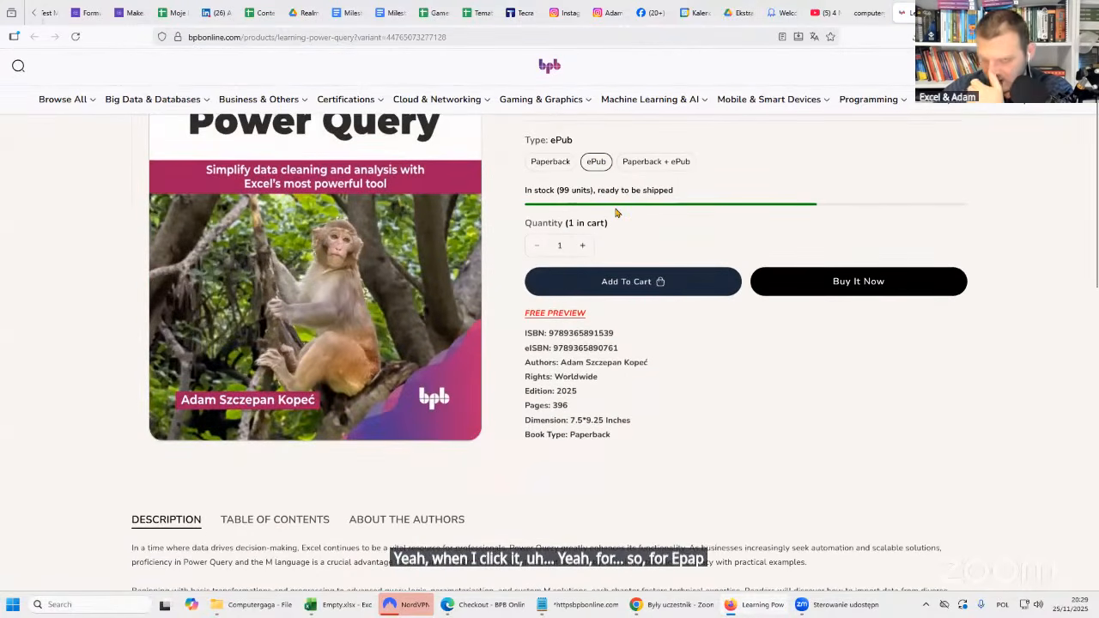
scroll(576, 215, up, 3)
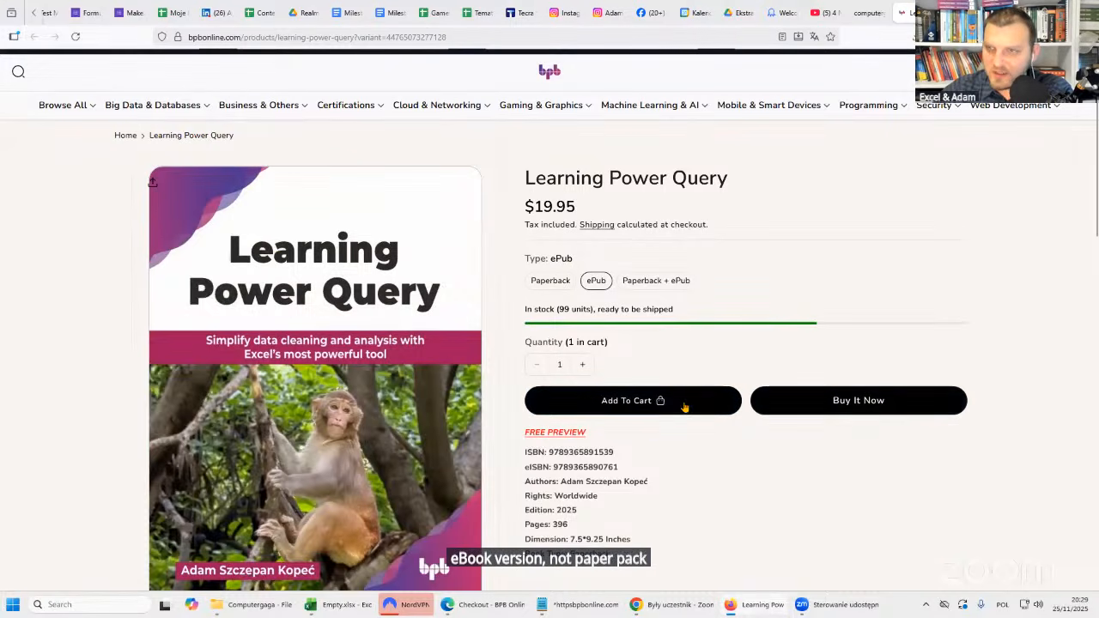
click(1074, 85)
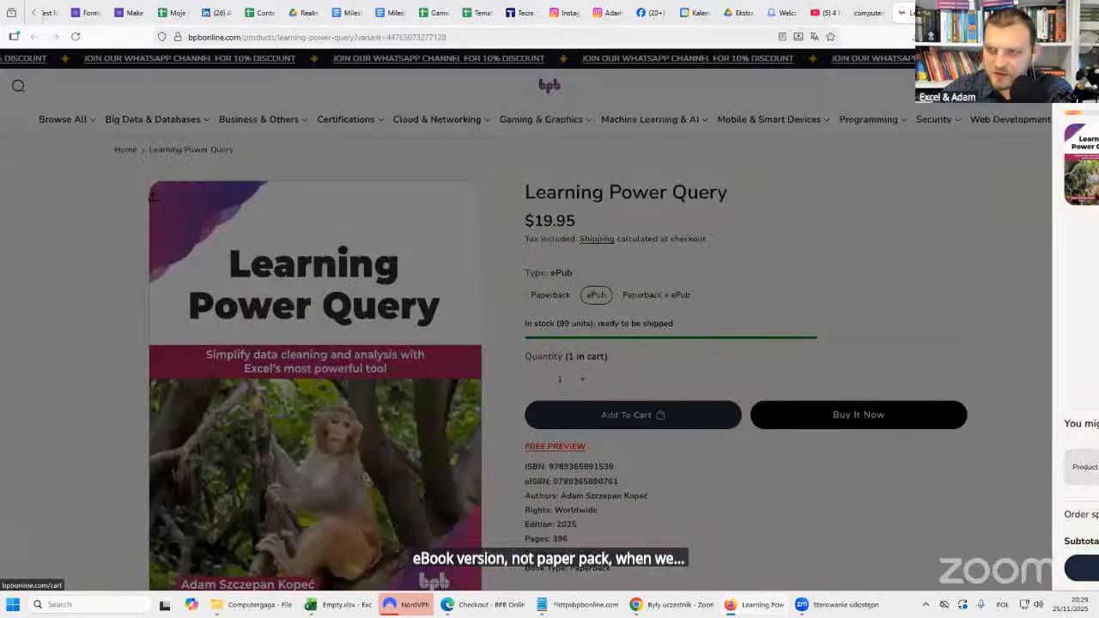
click(1003, 567)
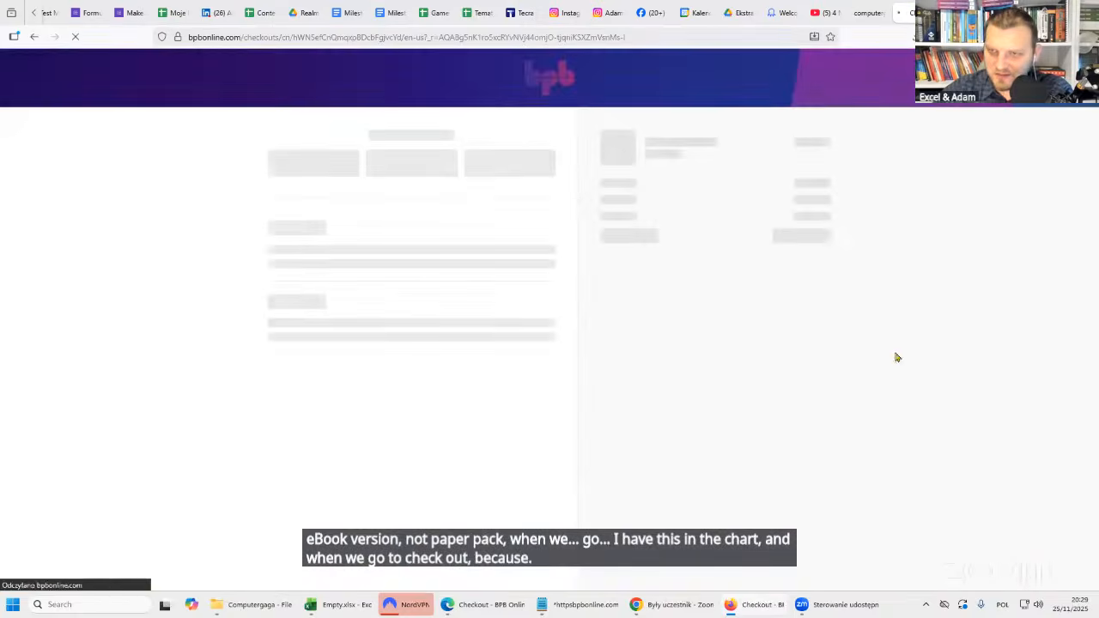
click(656, 204)
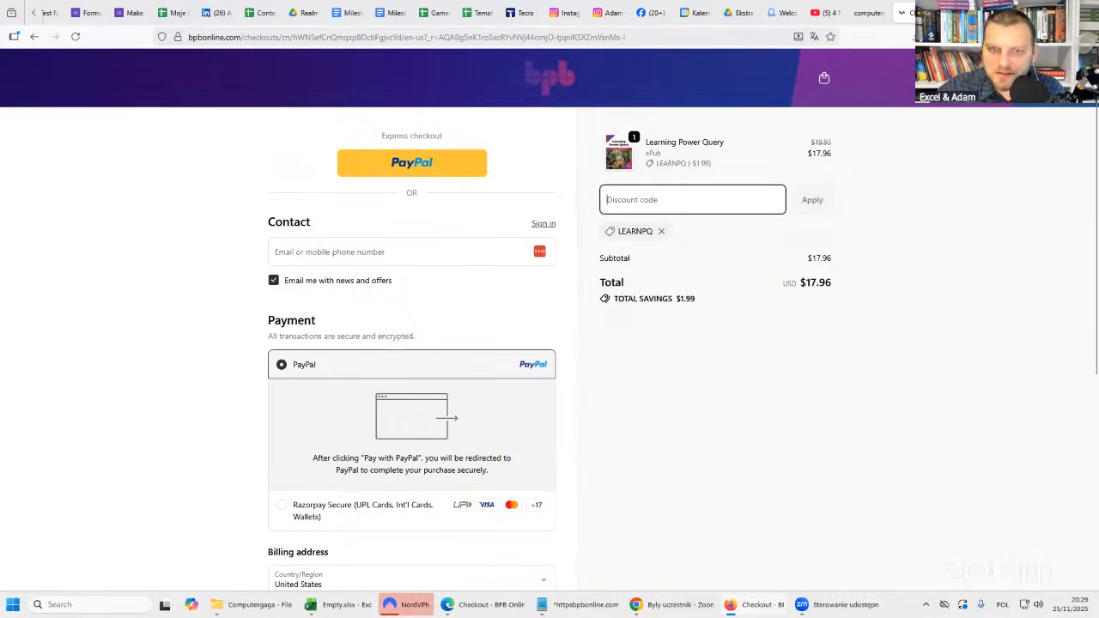
click(1033, 12)
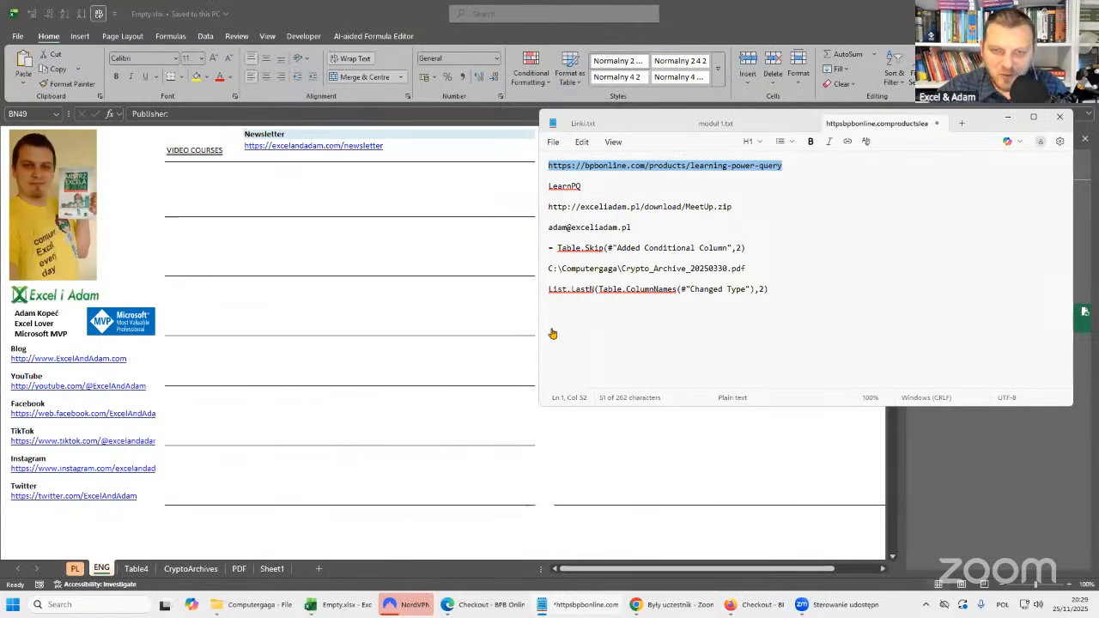
Switch to the Excel workbook, return to the Notepad notes, and highlight the contact e-mail address.
click(284, 307)
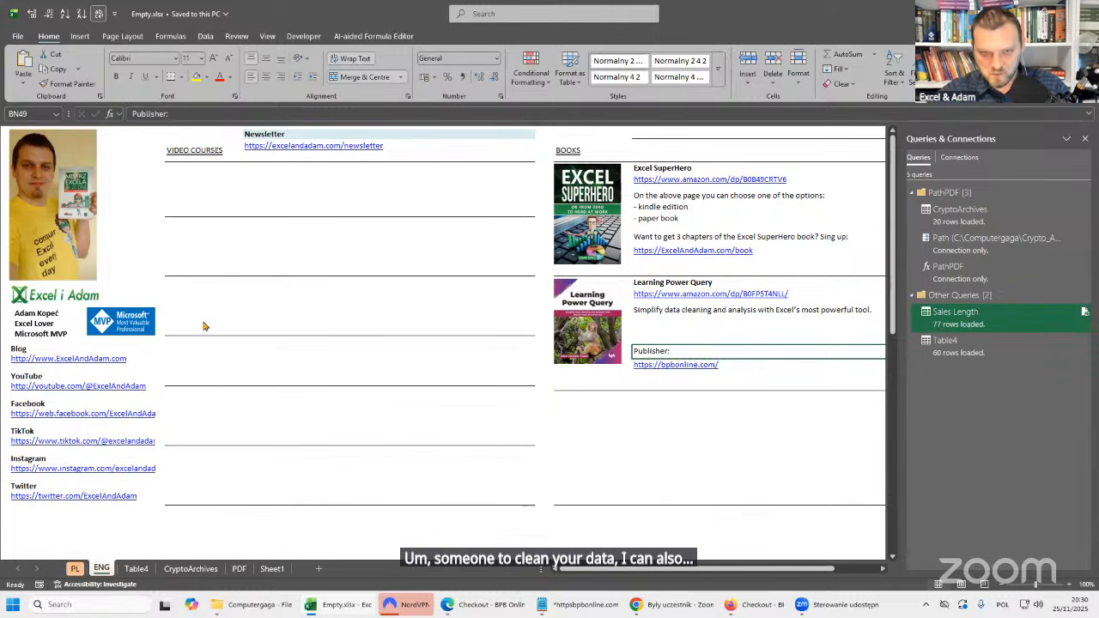
click(592, 606)
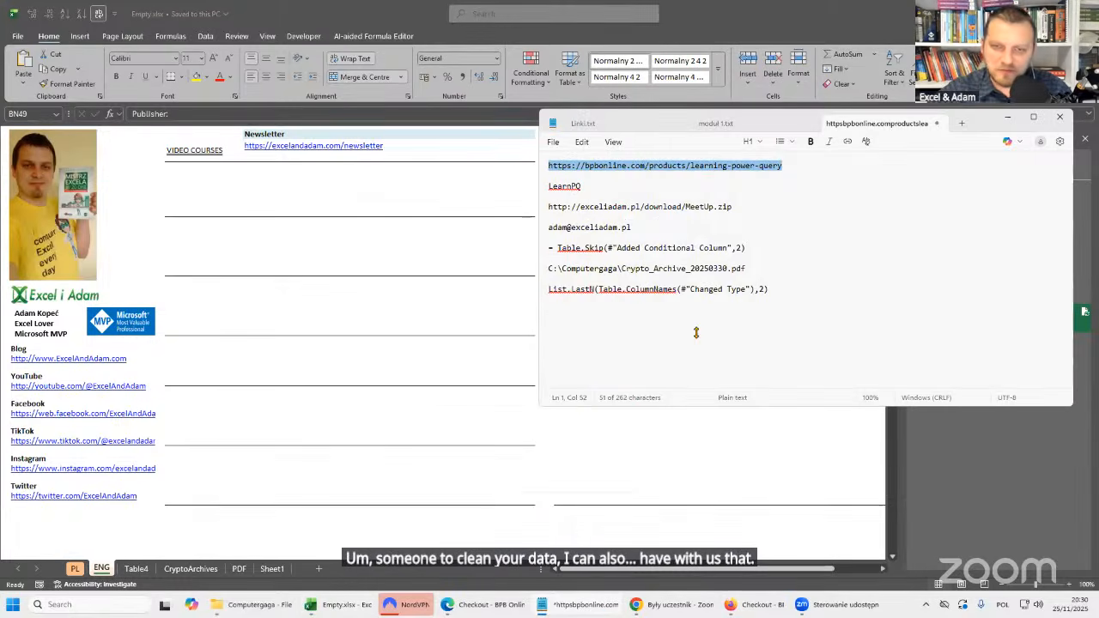
drag(640, 227, 548, 227)
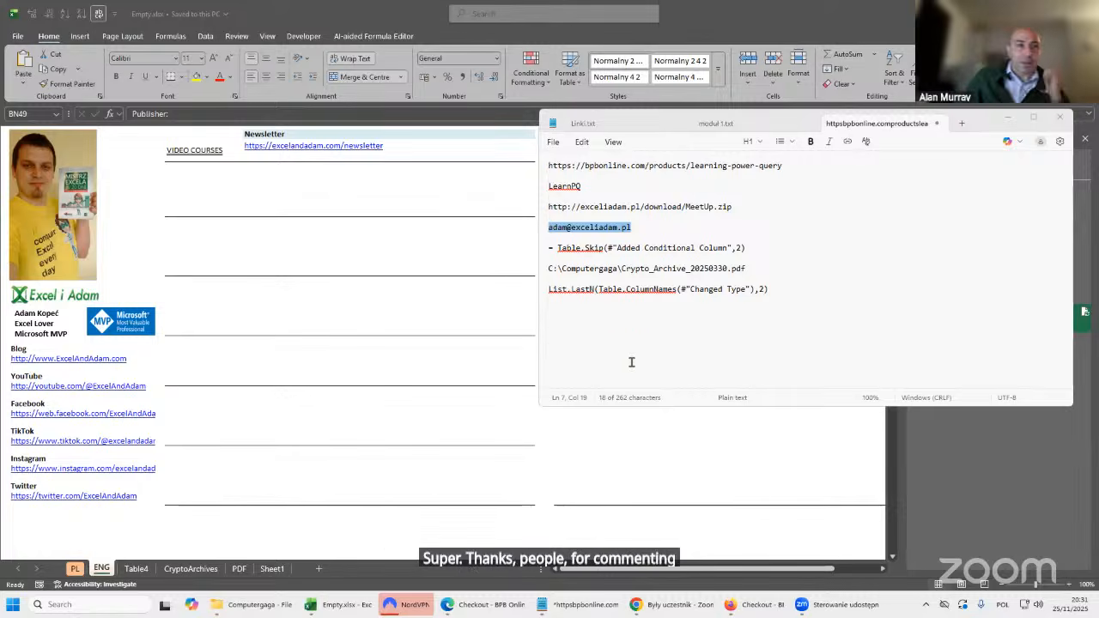
Paste the copied Table.Skip tip and its YouTube link below the List.LastN formula in the notes, and return to Excel.
click(626, 328)
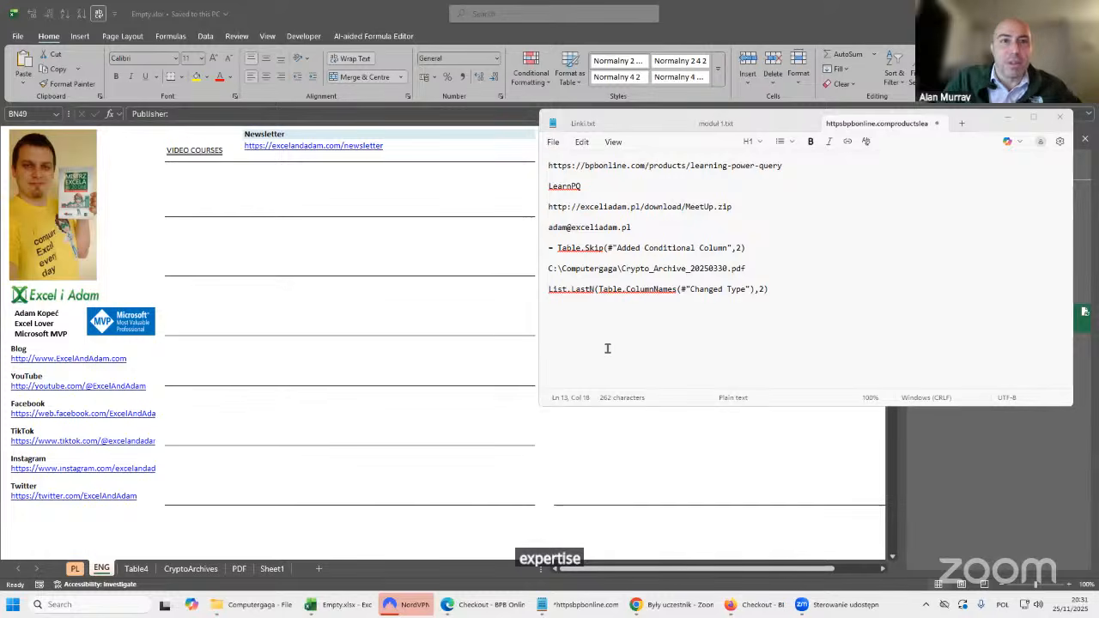
click(846, 280)
triple_click(828, 292)
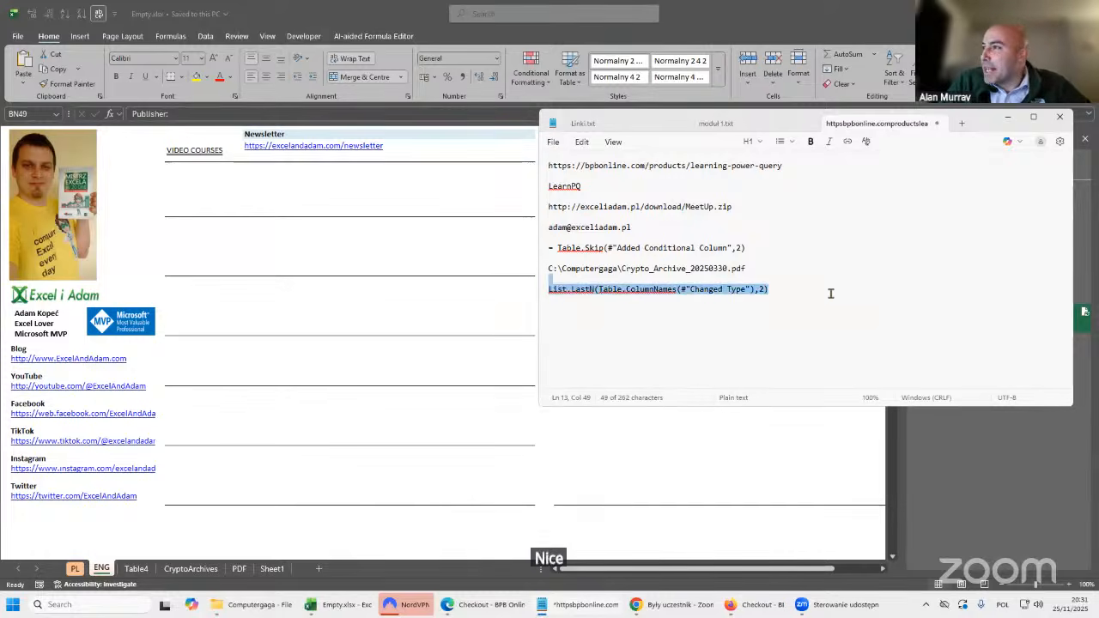
click(829, 292)
key(Return)
text(Try using {Column2}<>Date" in the Table.Skip Wyn Hopkins has a great YT on this trick: https://www.youtube.com/watch?v=CL6hAtOaGdI)
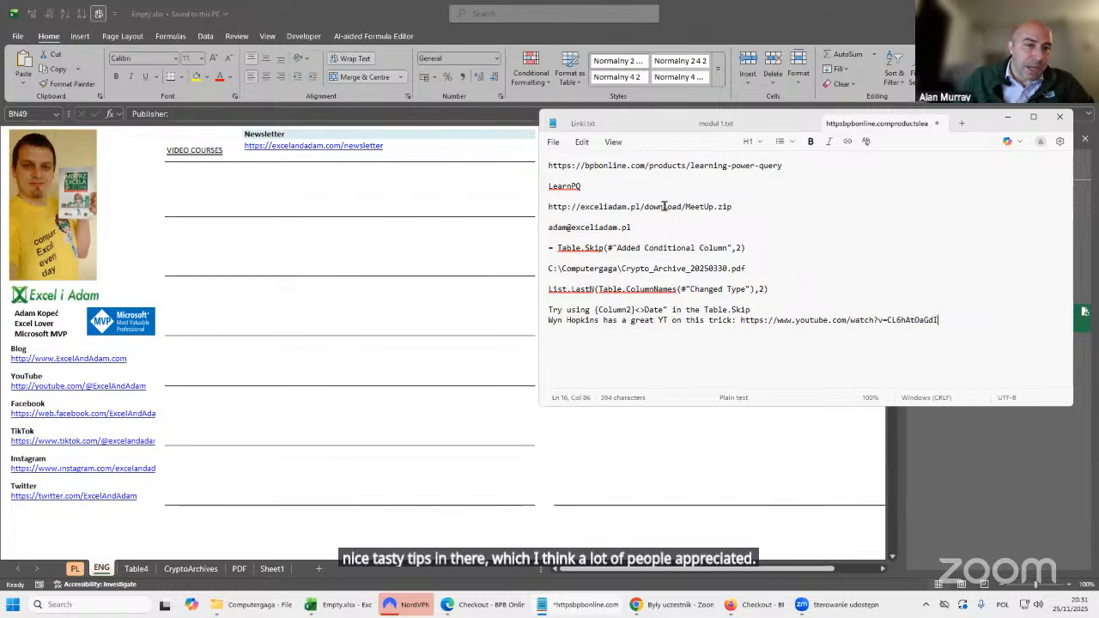
click(627, 47)
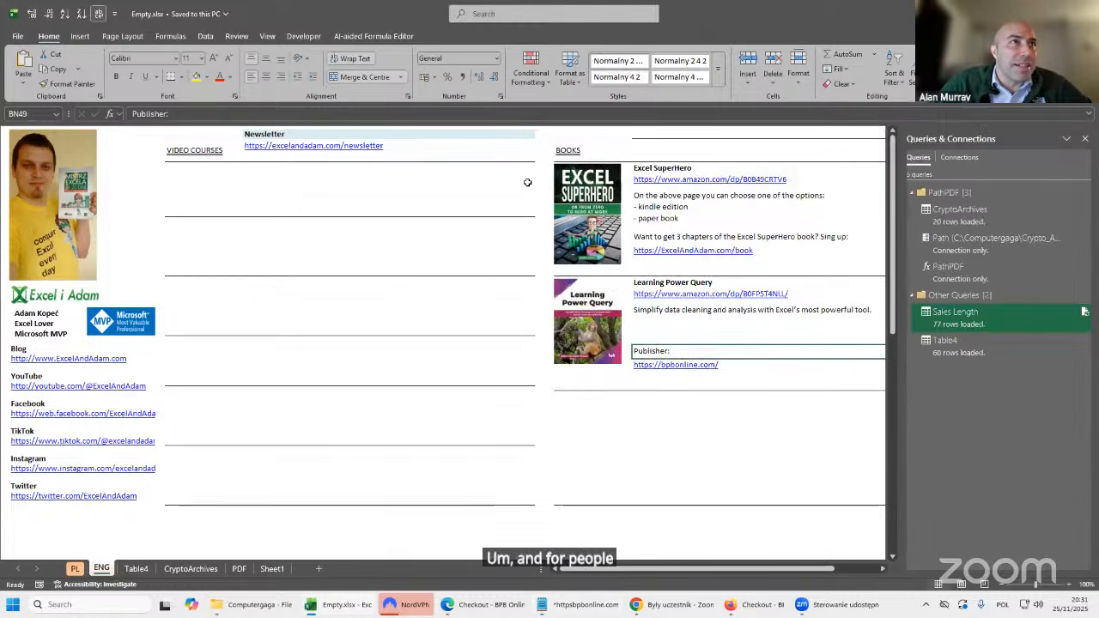
Bring up the Notepad notes to view the pasted Table.Skip tip, and return to the Excel workbook.
click(574, 453)
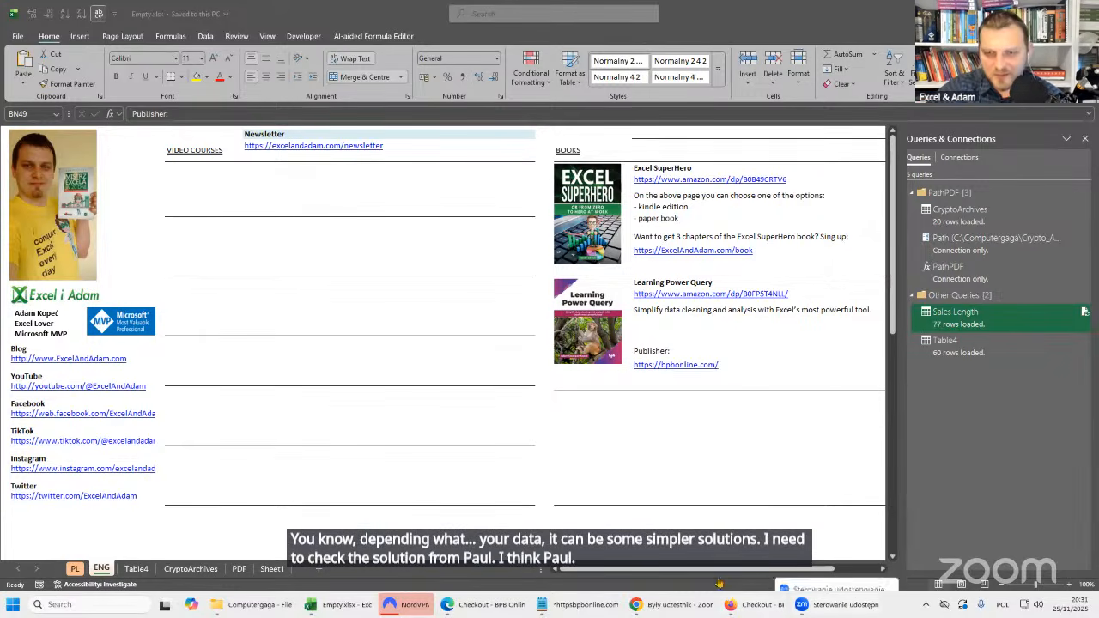
click(571, 605)
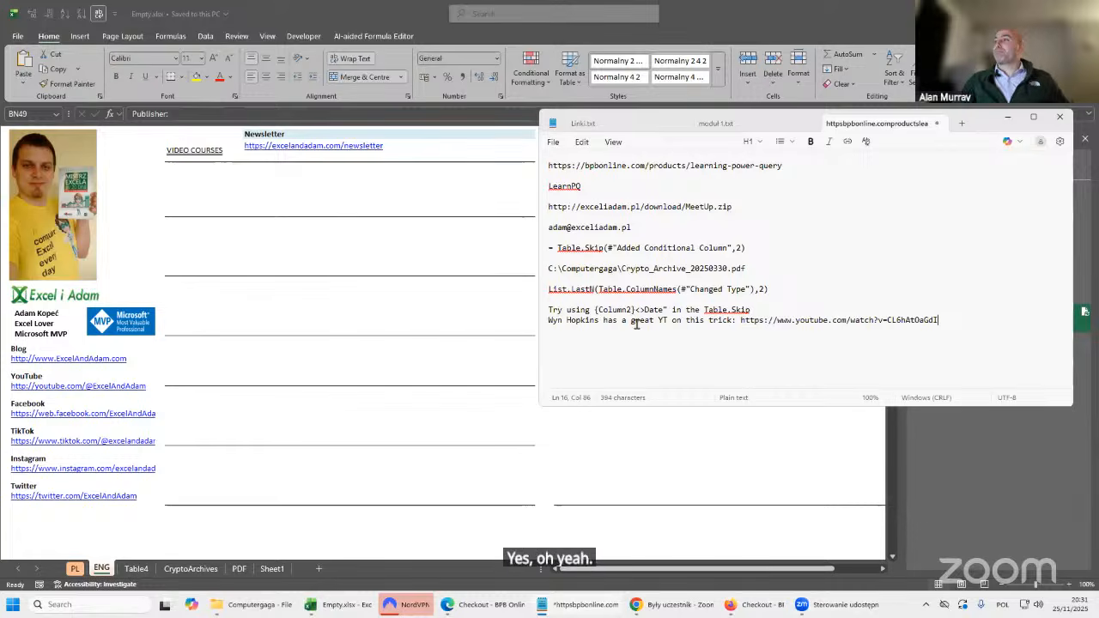
click(757, 25)
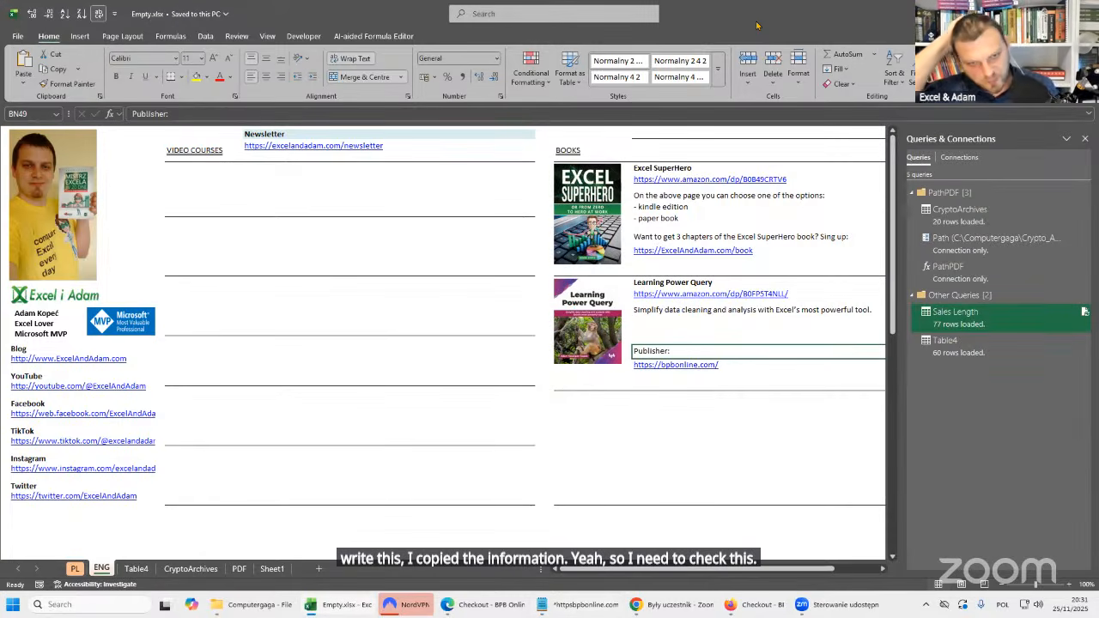